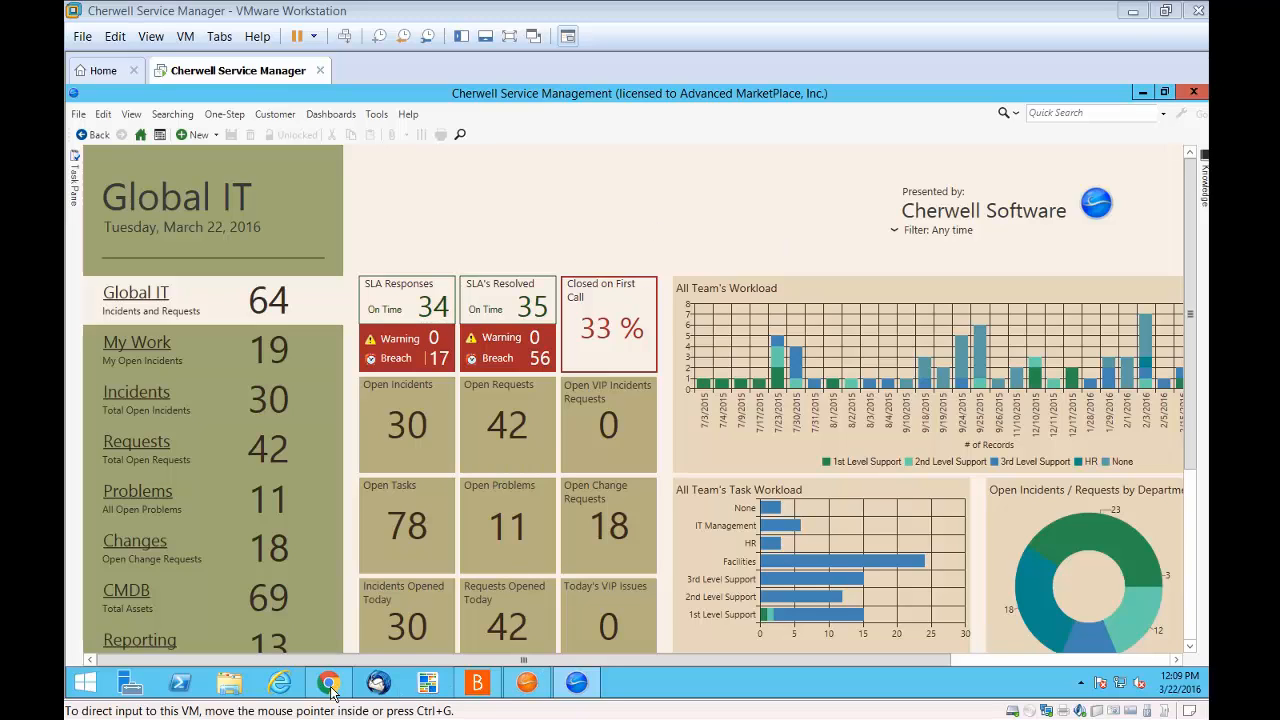
# Switch to Chrome and compare the Corporate Service Portal home page with the ACME IT portal
pyautogui.moveTo(330, 686)
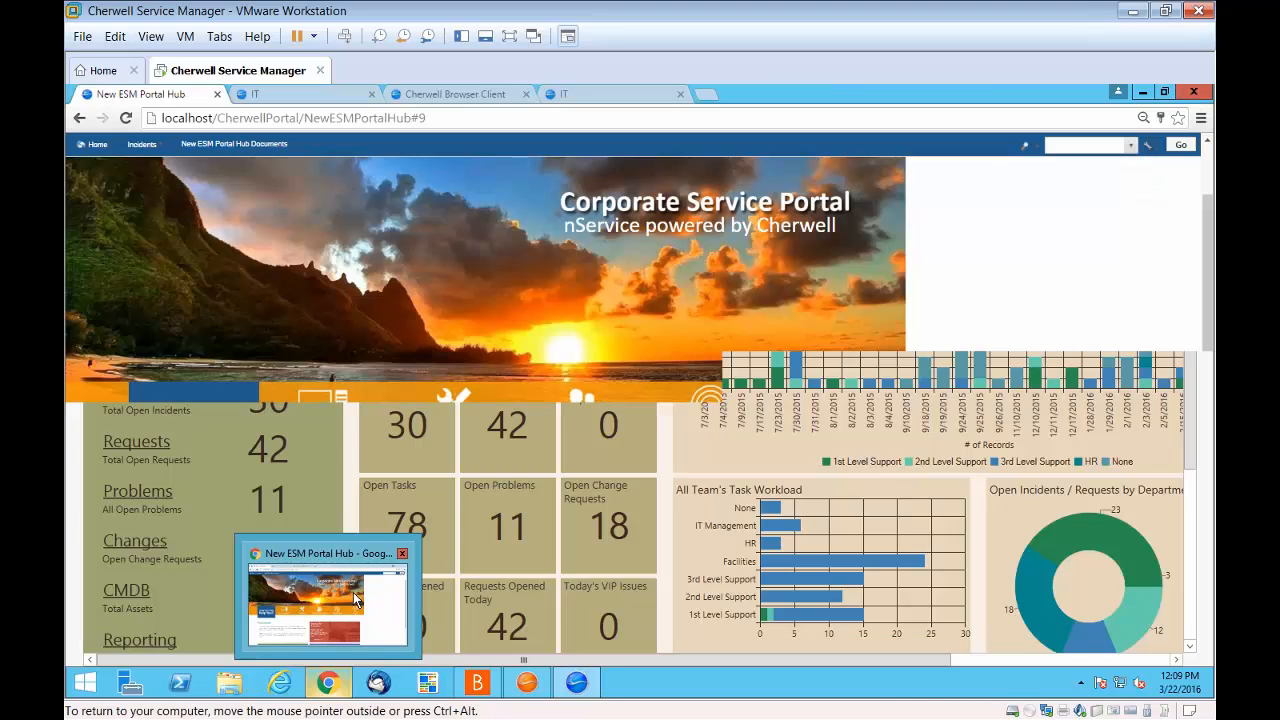
pyautogui.click(354, 595)
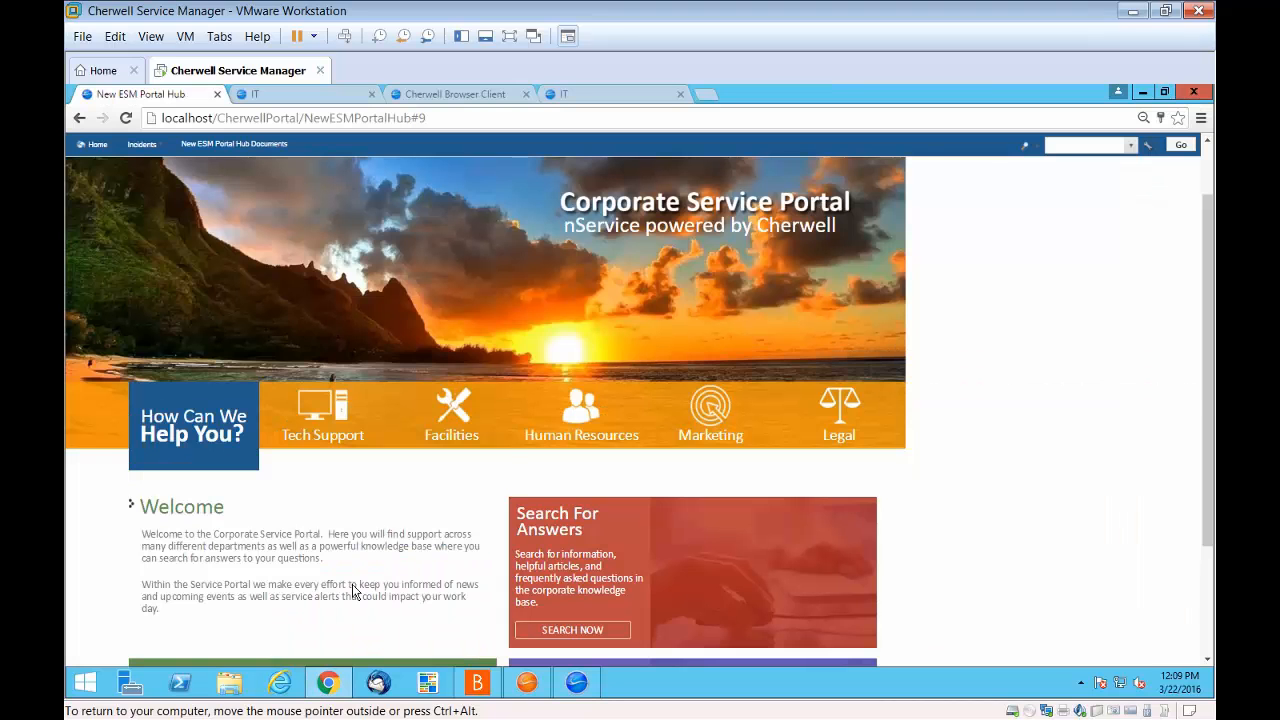
pyautogui.click(610, 94)
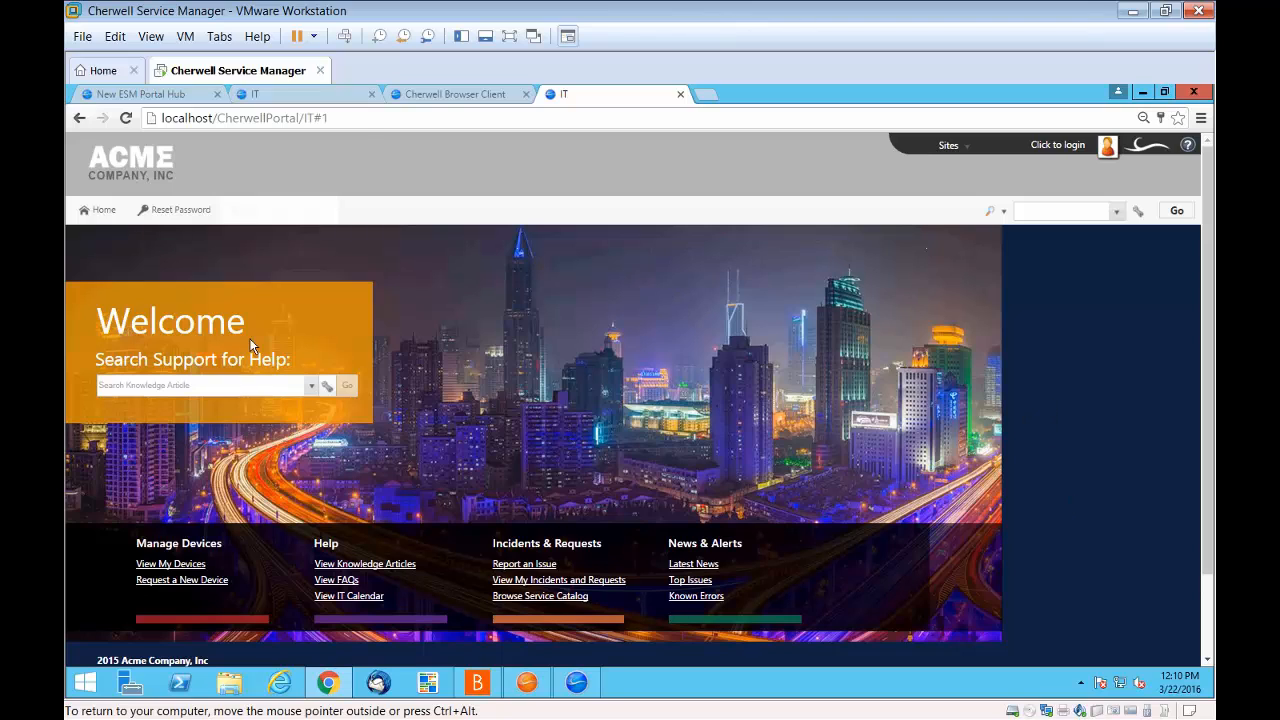
pyautogui.click(141, 95)
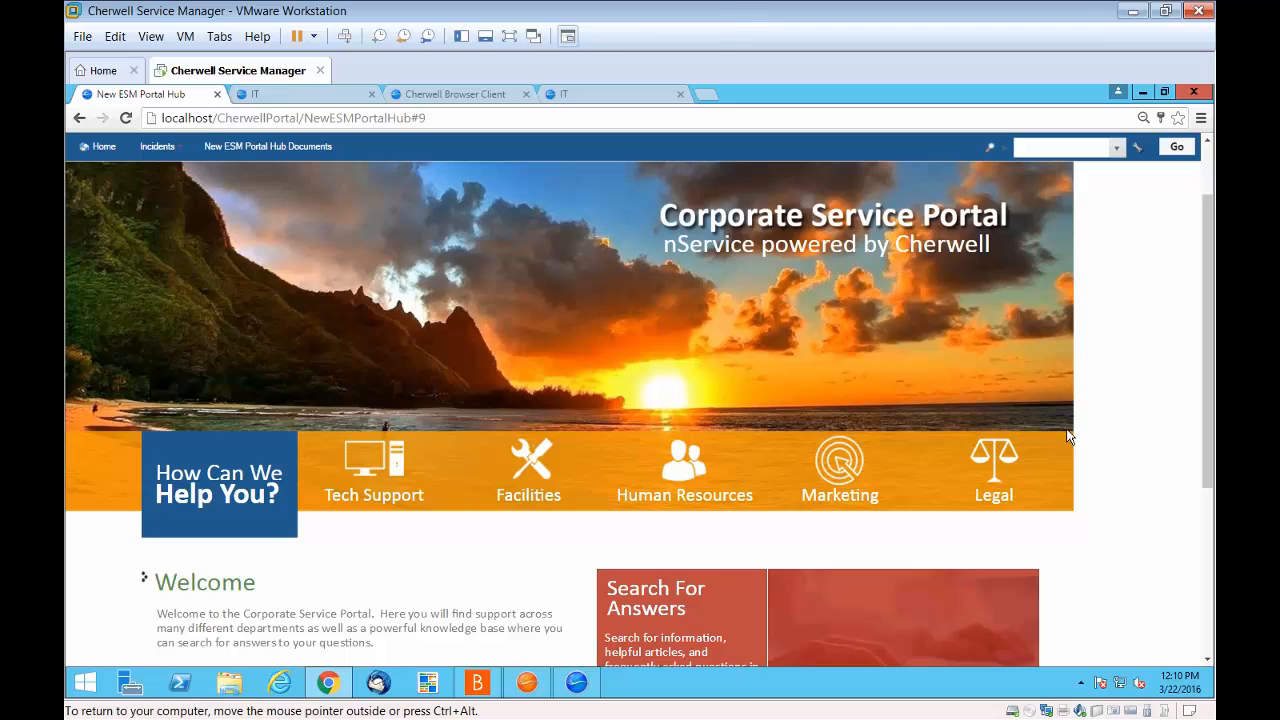
pyautogui.scroll(1, 1067, 437)
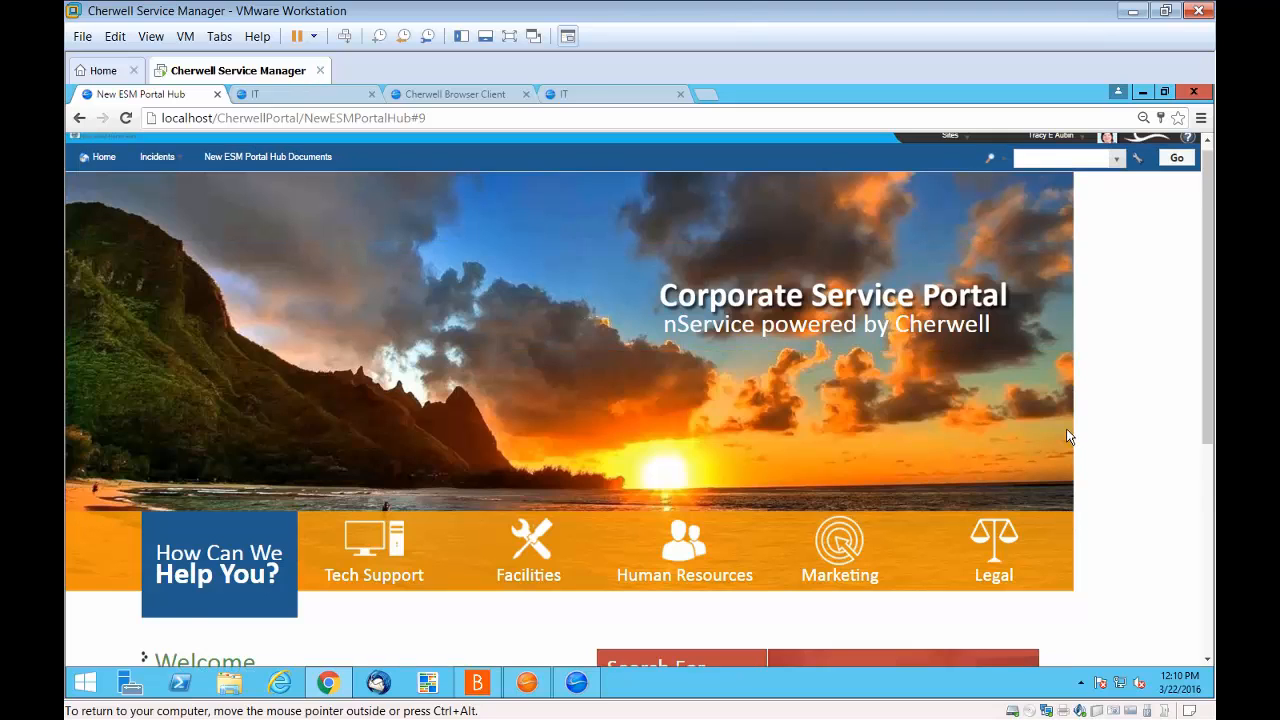
pyautogui.scroll(-3, 1067, 437)
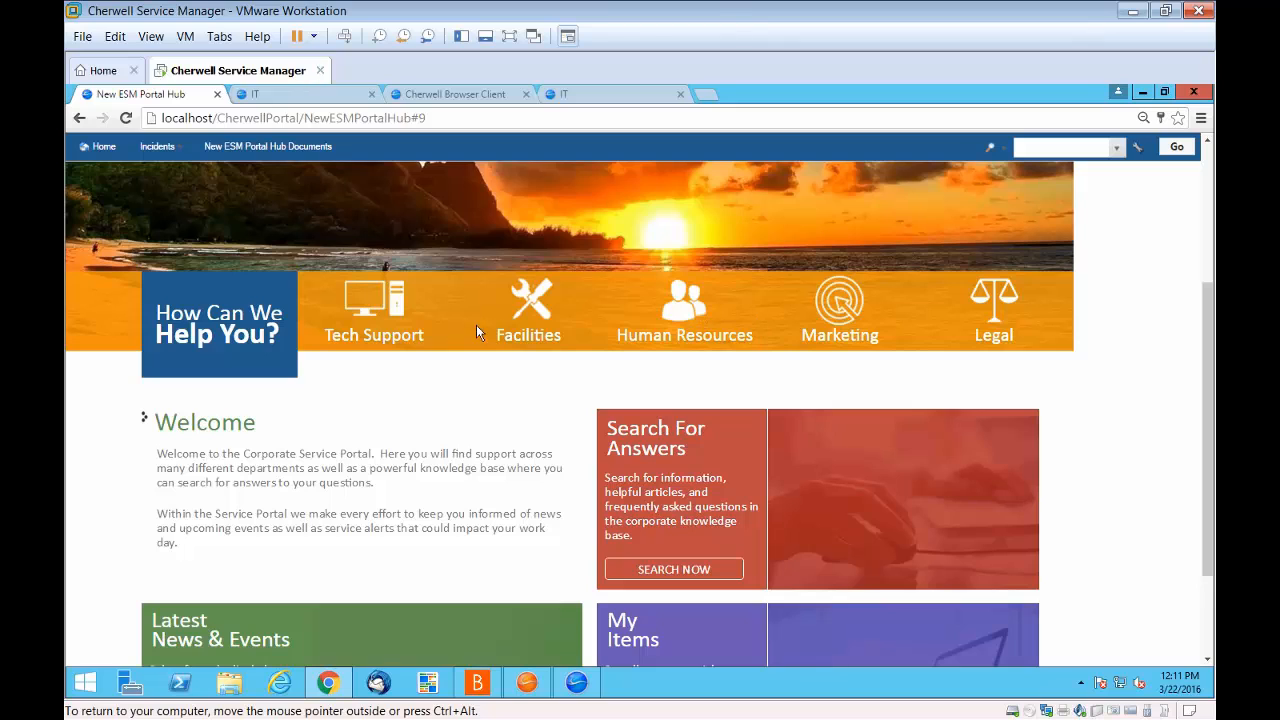
# Open the Corporate Service Portal's Marketing page and look through its most common requests
pyautogui.click(829, 309)
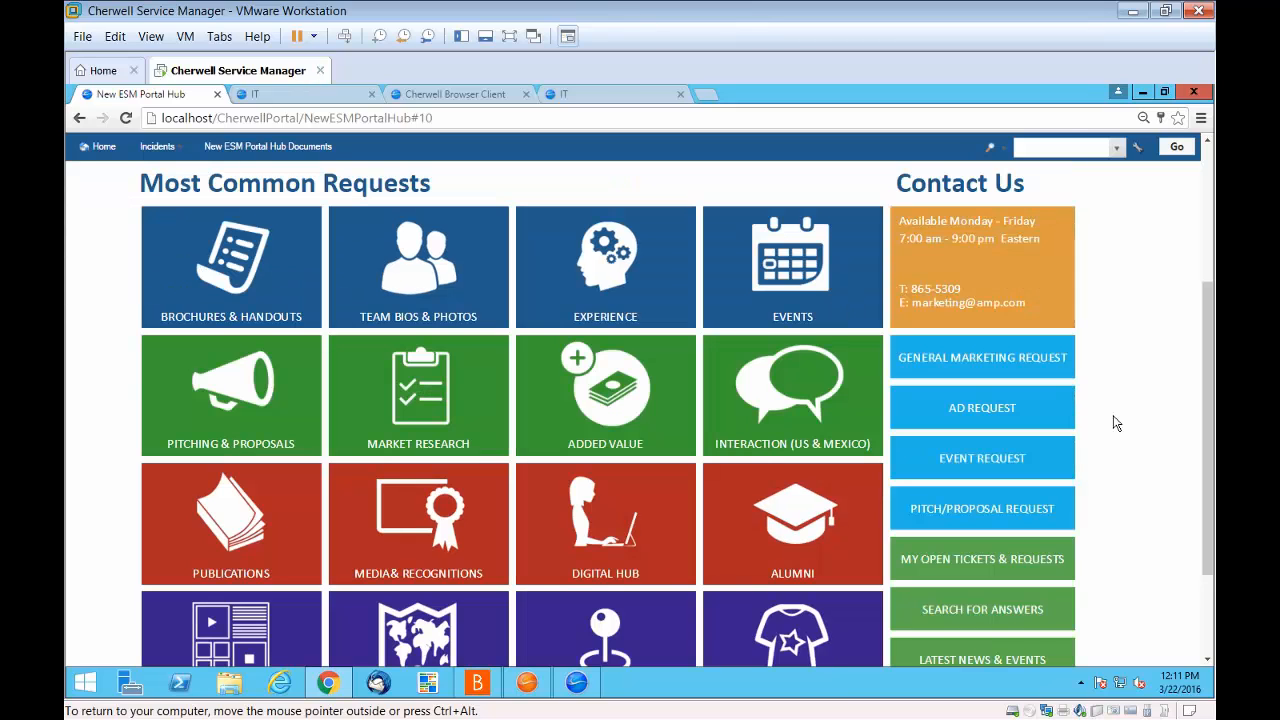
pyautogui.scroll(1, 1115, 415)
pyautogui.scroll(1, 1118, 420)
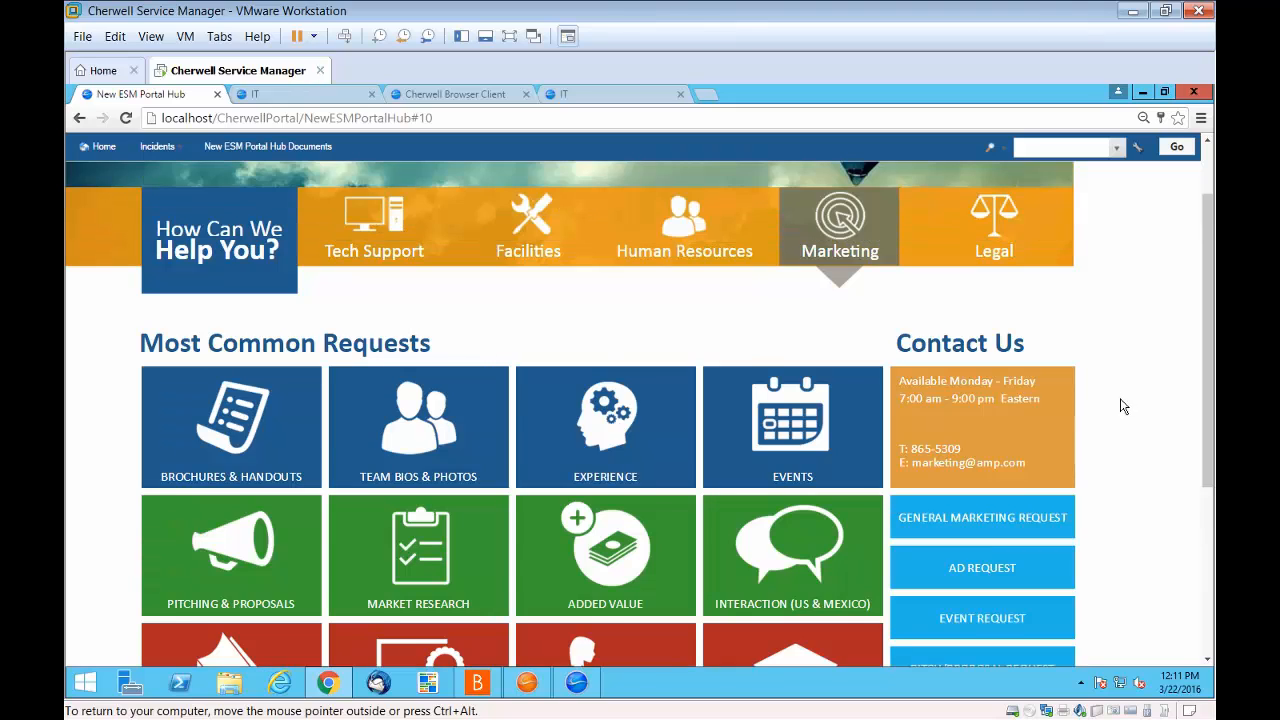
pyautogui.scroll(-1, 1120, 406)
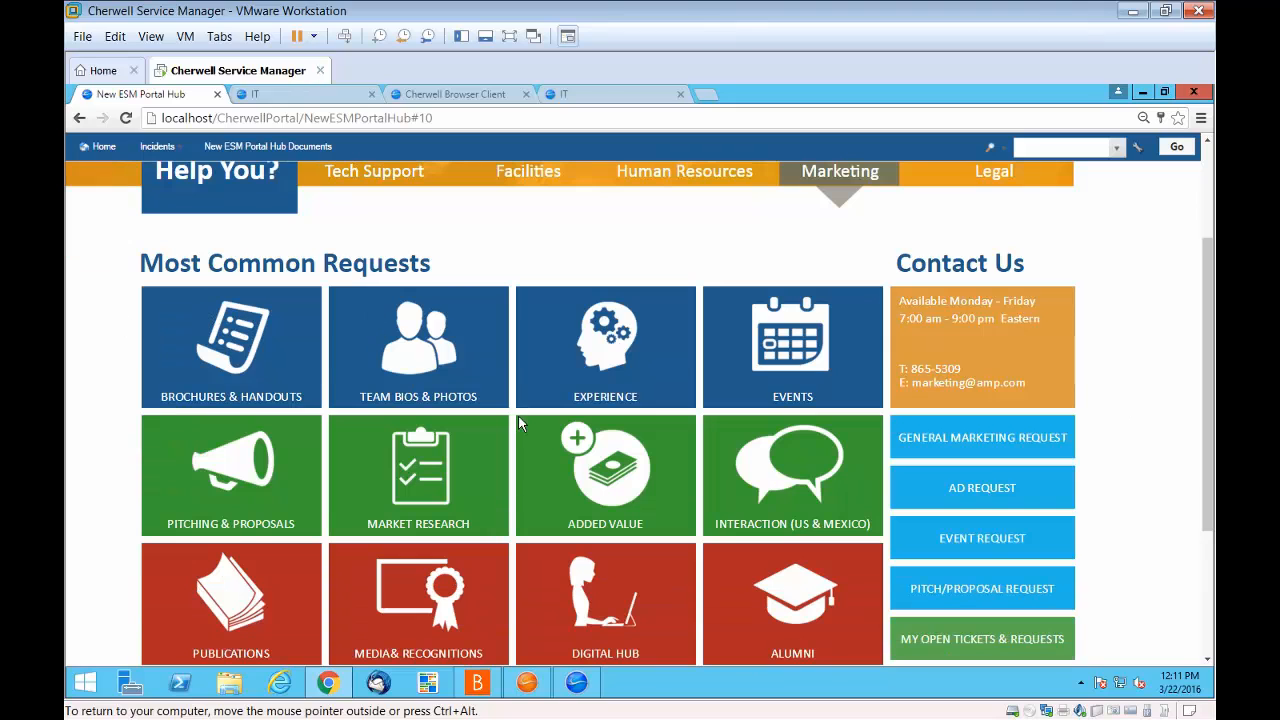
pyautogui.scroll(-1, 518, 426)
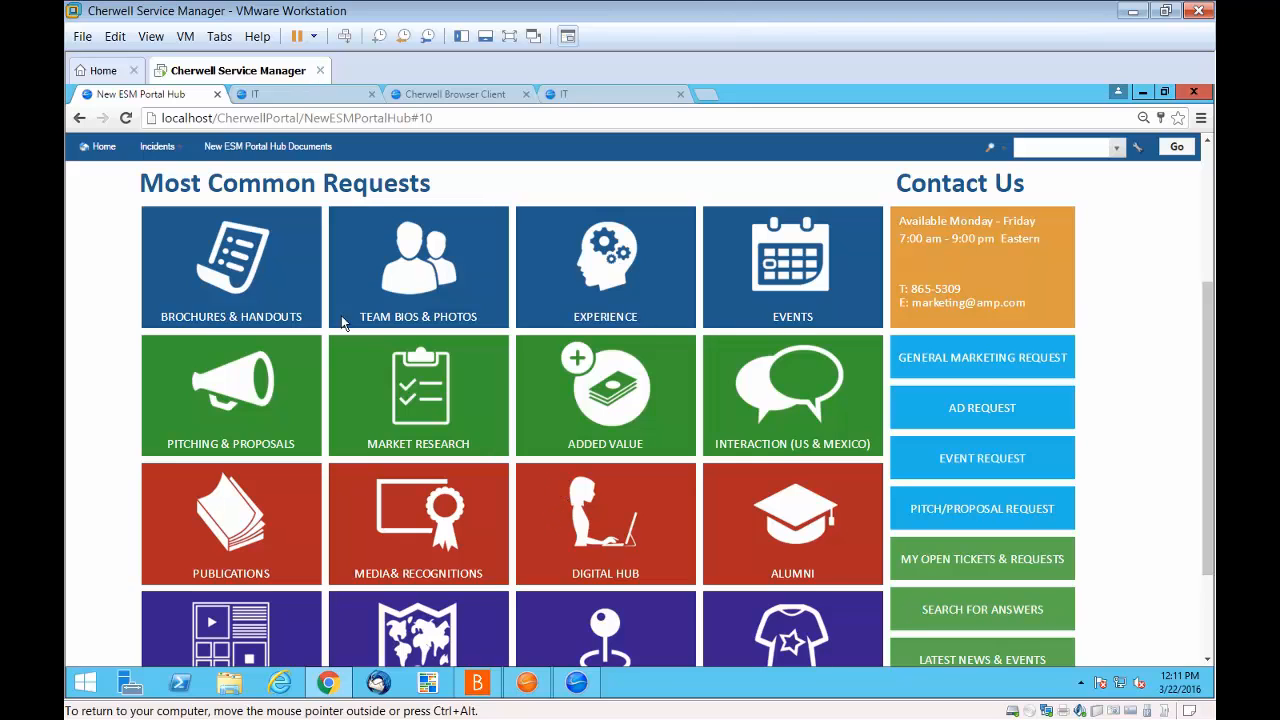
# Open the Pitching & Proposals category and review its links
pyautogui.click(269, 383)
pyautogui.scroll(-1, 84, 344)
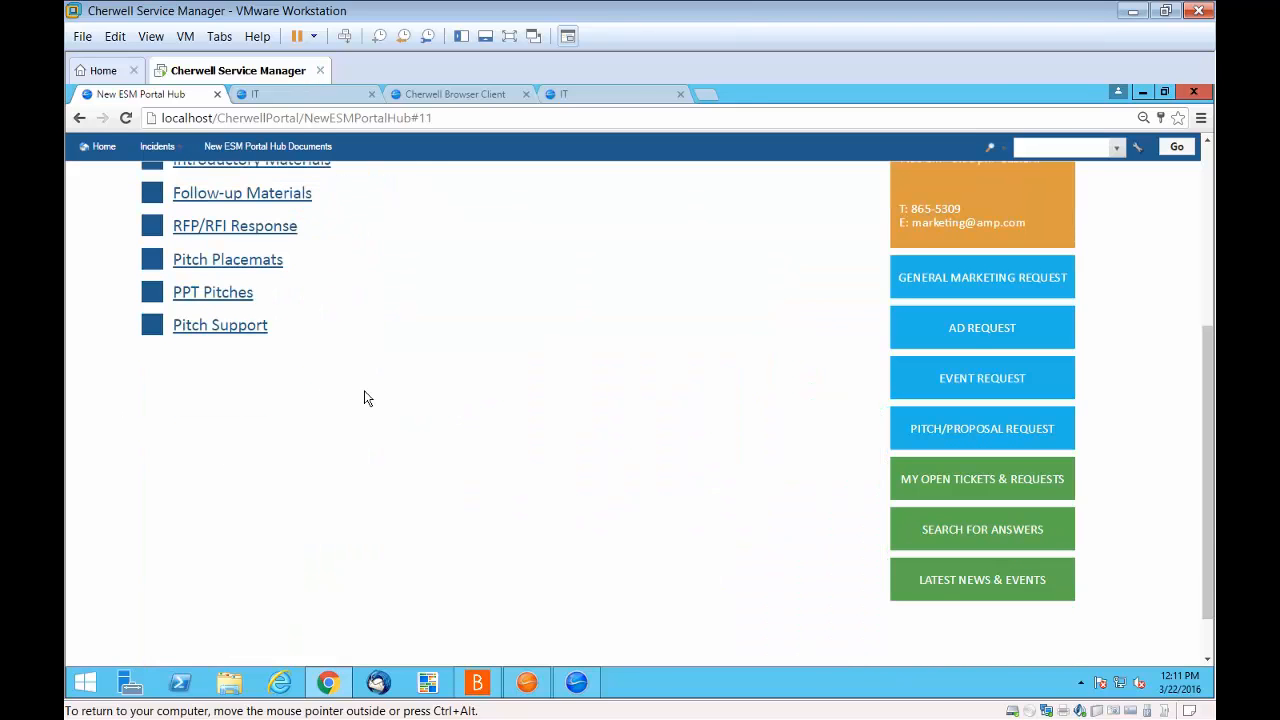
pyautogui.scroll(3, 366, 397)
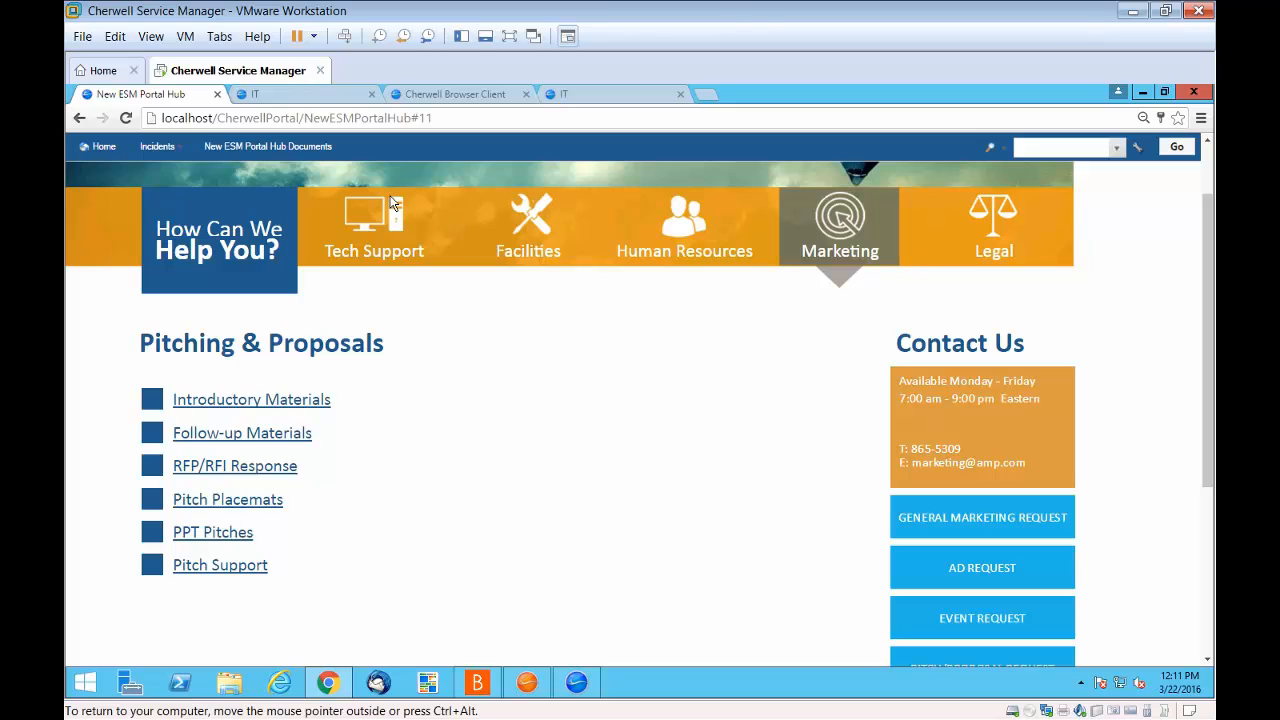
# View the Tech Support Services page and return to the ACME portal for comparison
pyautogui.click(371, 223)
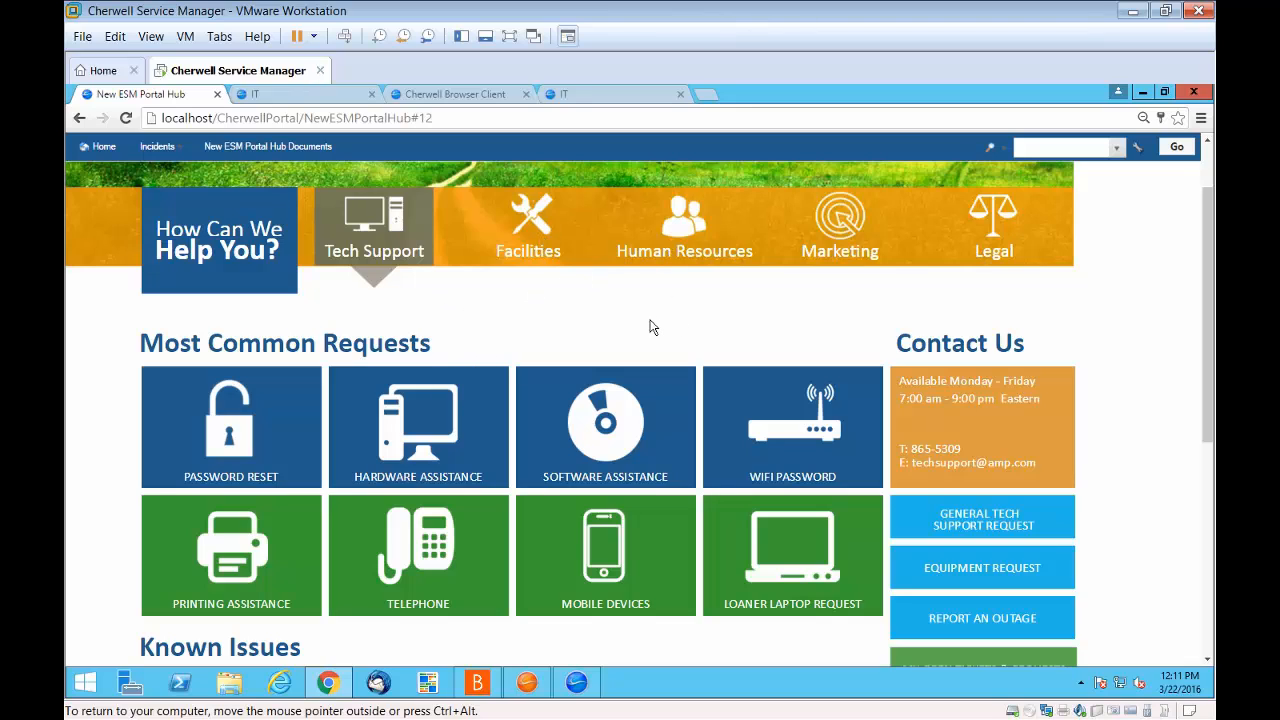
pyautogui.scroll(2, 651, 325)
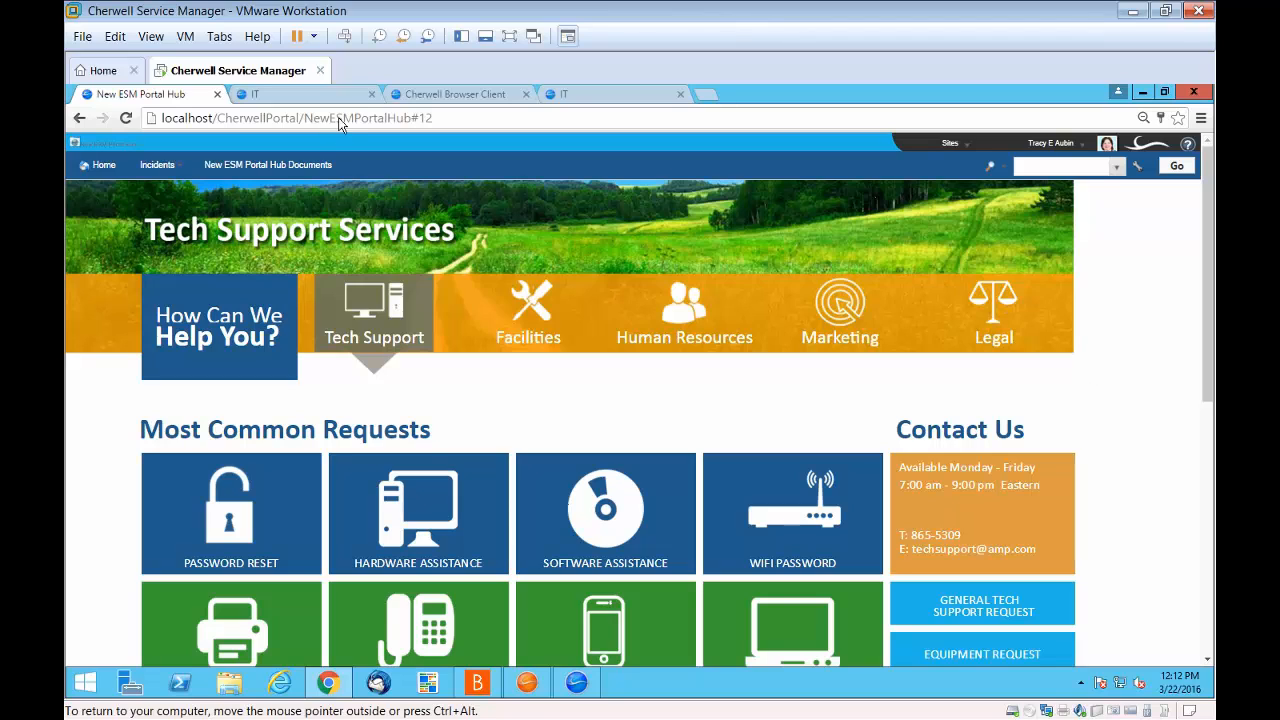
pyautogui.click(569, 96)
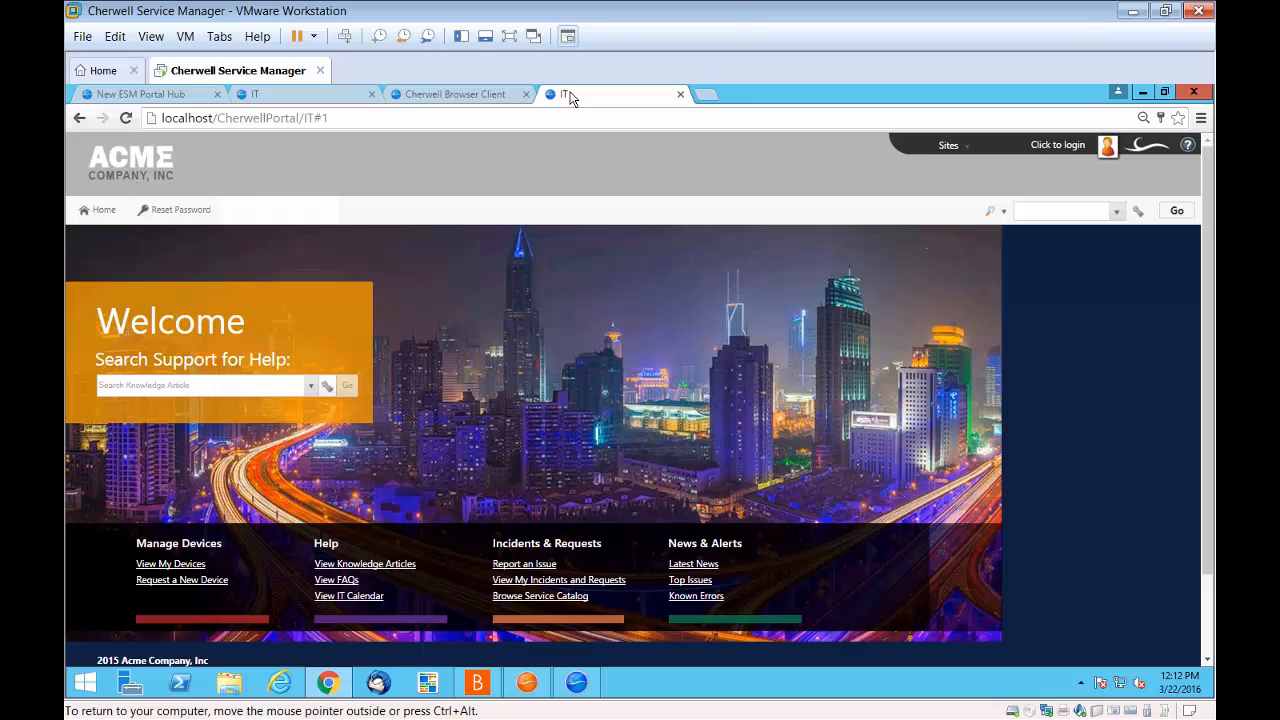
# Review the AMP portal's Life Events page at a larger zoom and its Hub home page, comparing them with the ACME portal
pyautogui.click(288, 95)
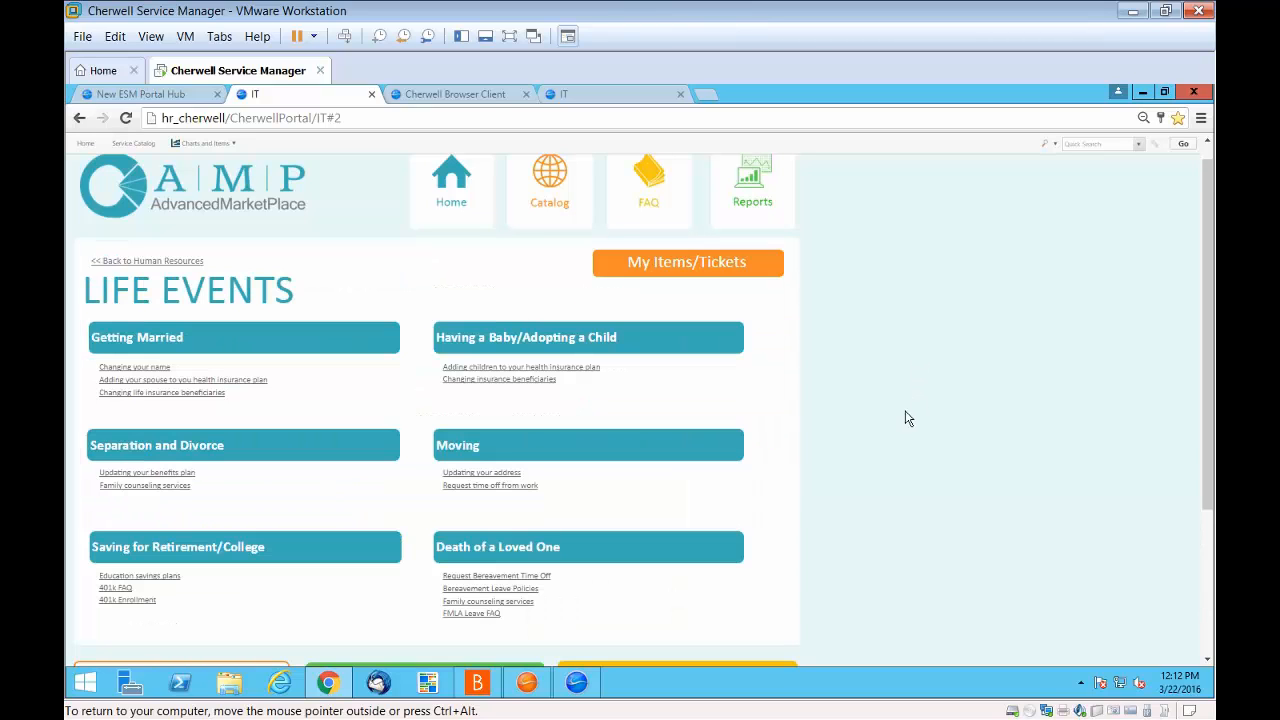
pyautogui.hotkey('ctrl', '+')
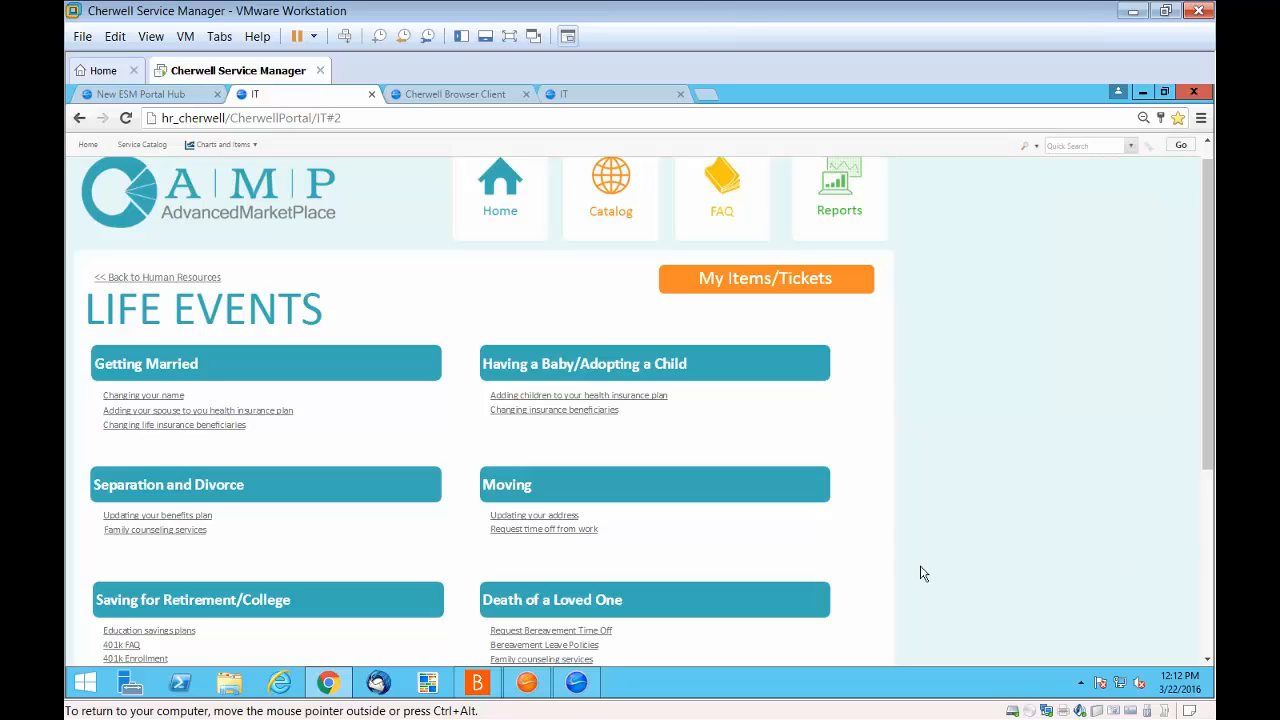
pyautogui.click(591, 98)
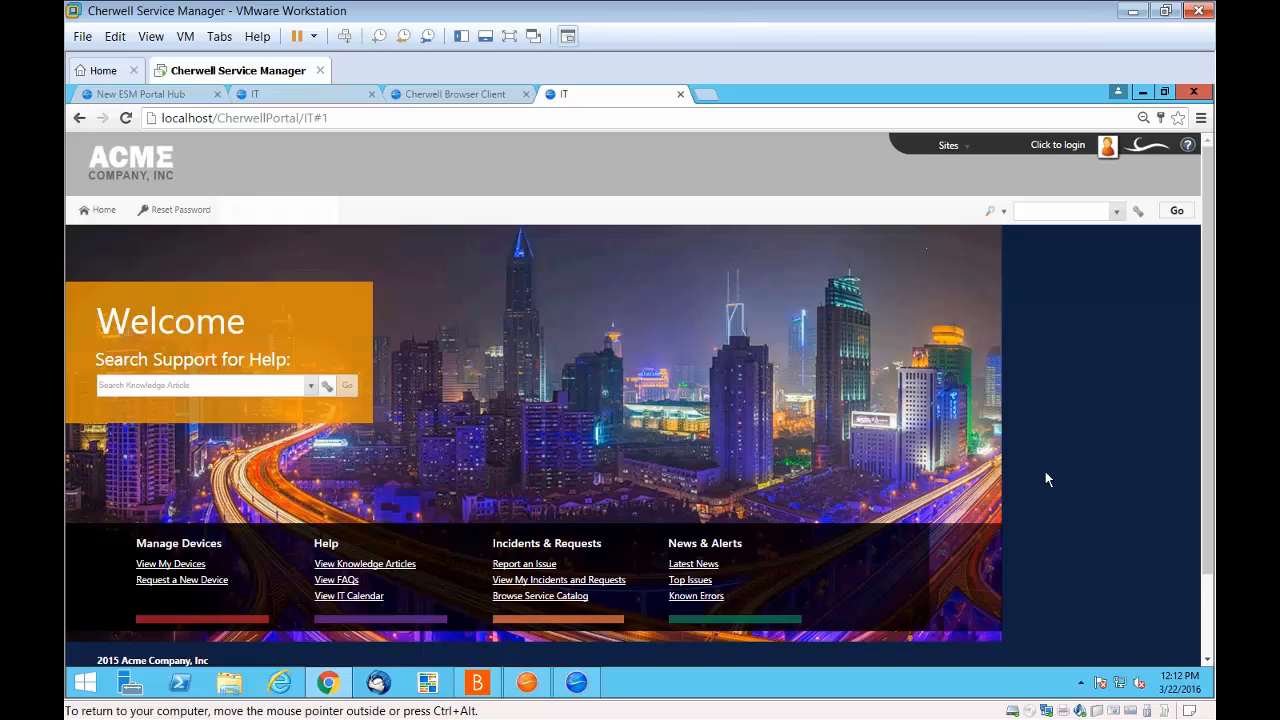
pyautogui.click(277, 96)
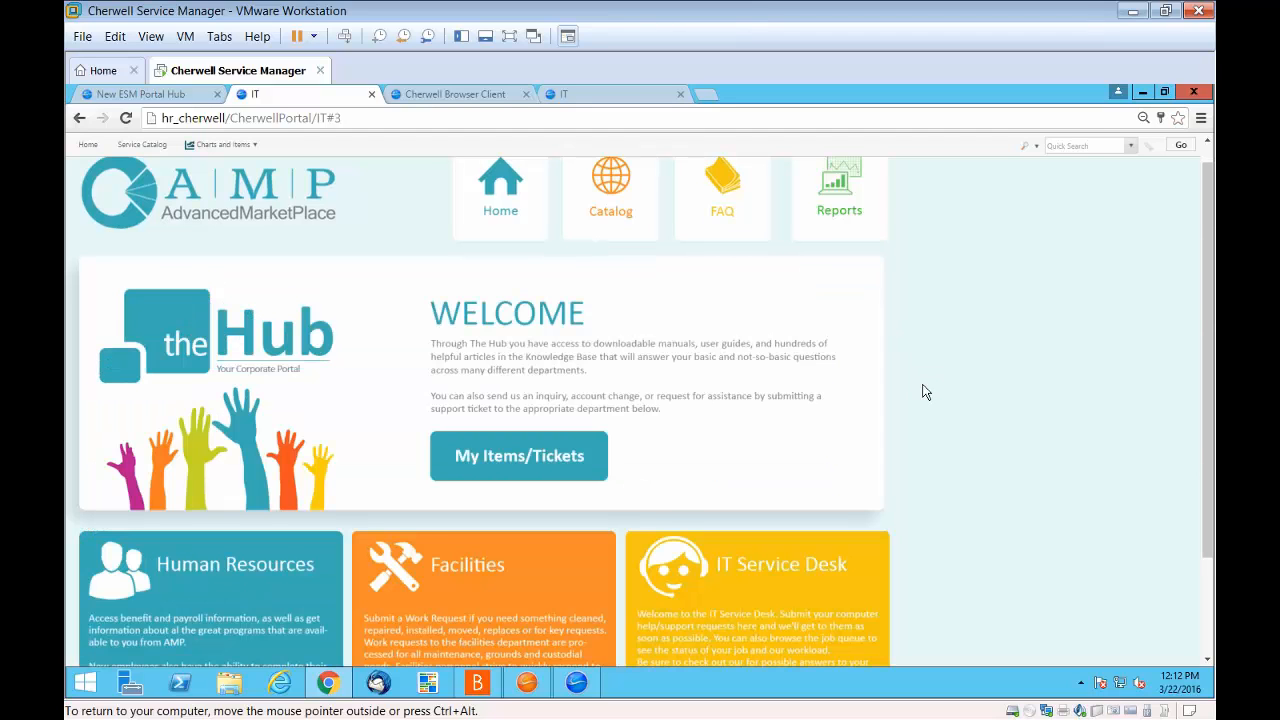
pyautogui.scroll(-1, 1010, 498)
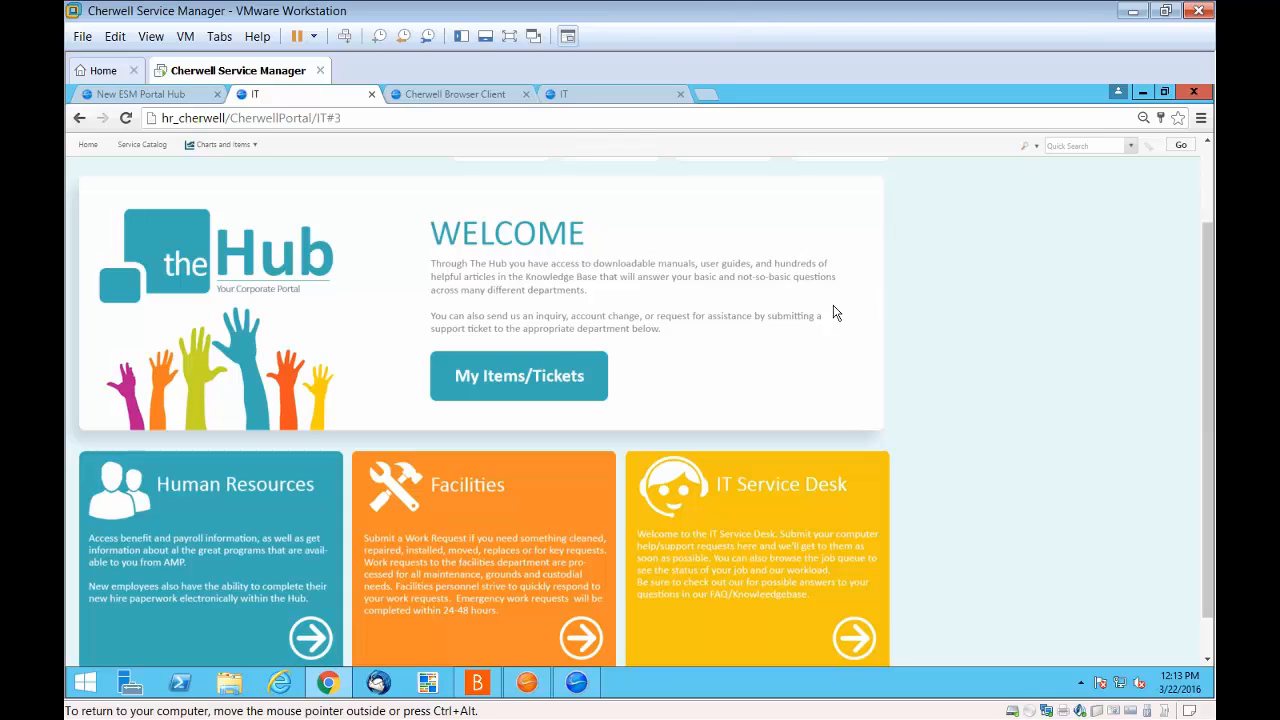
# Reload the ACME IT portal and sign in with the prefilled account credentials
pyautogui.click(587, 100)
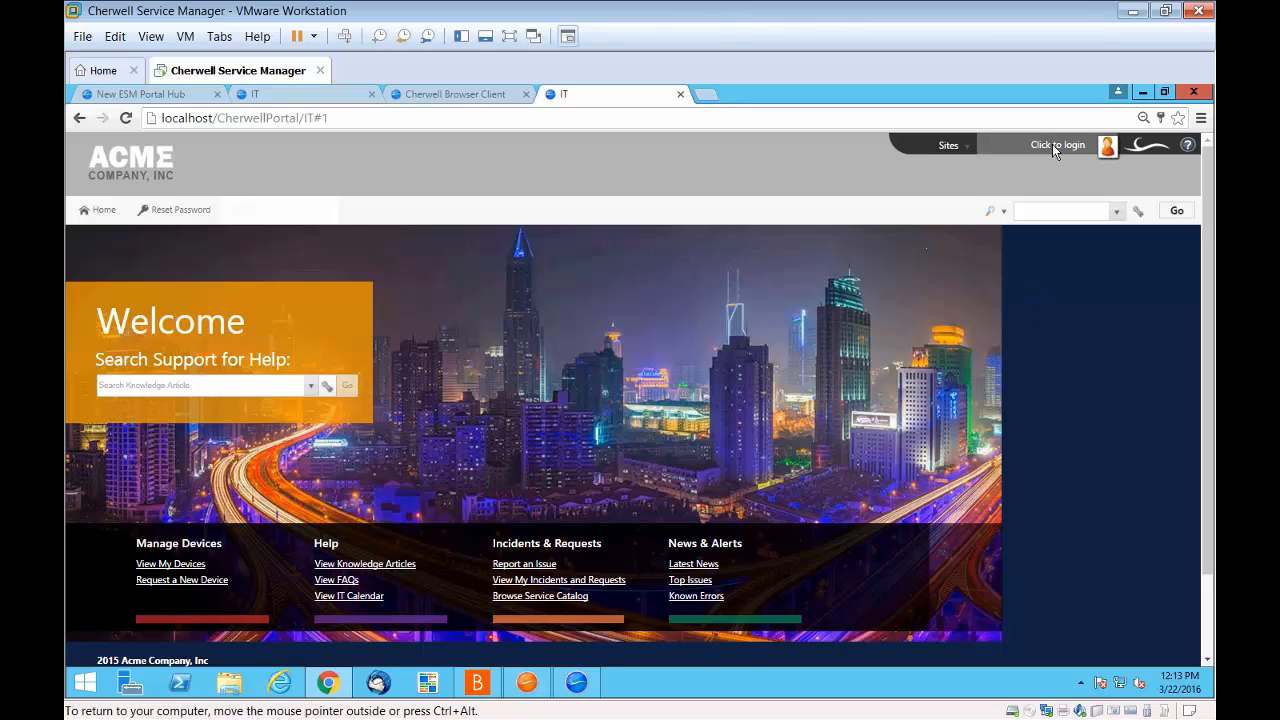
pyautogui.click(774, 122)
pyautogui.press('Return')
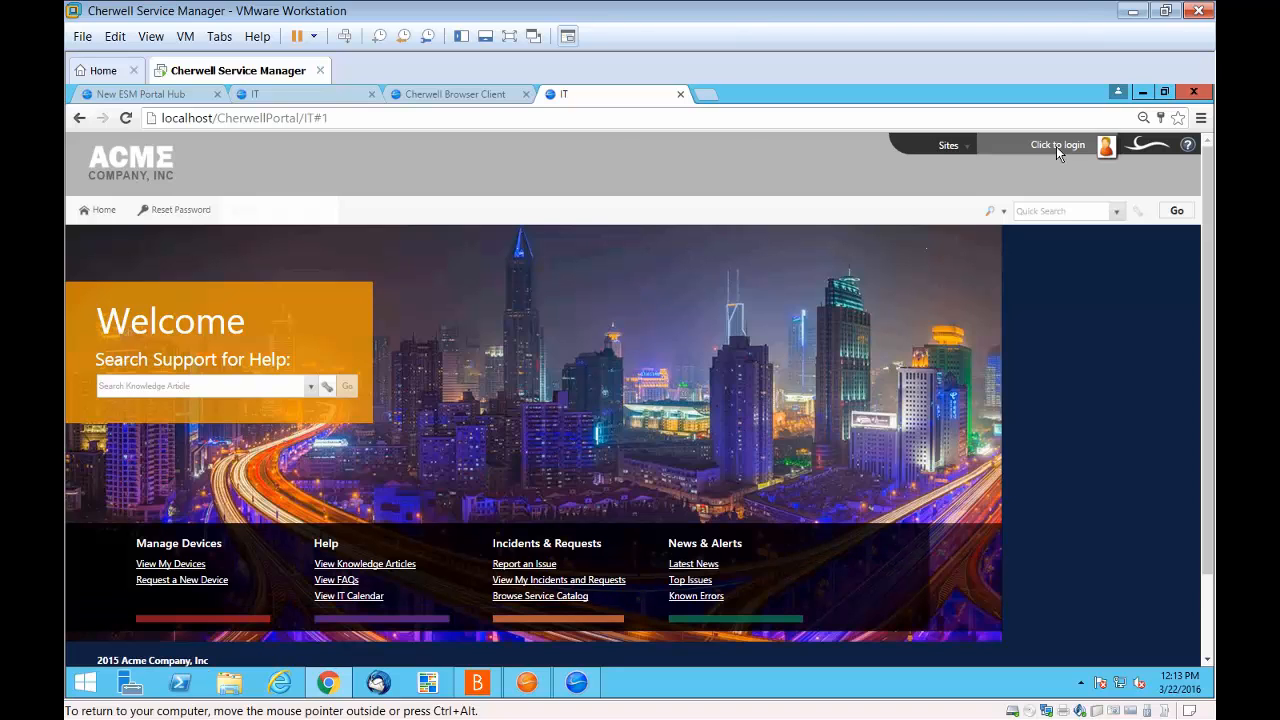
pyautogui.click(1057, 146)
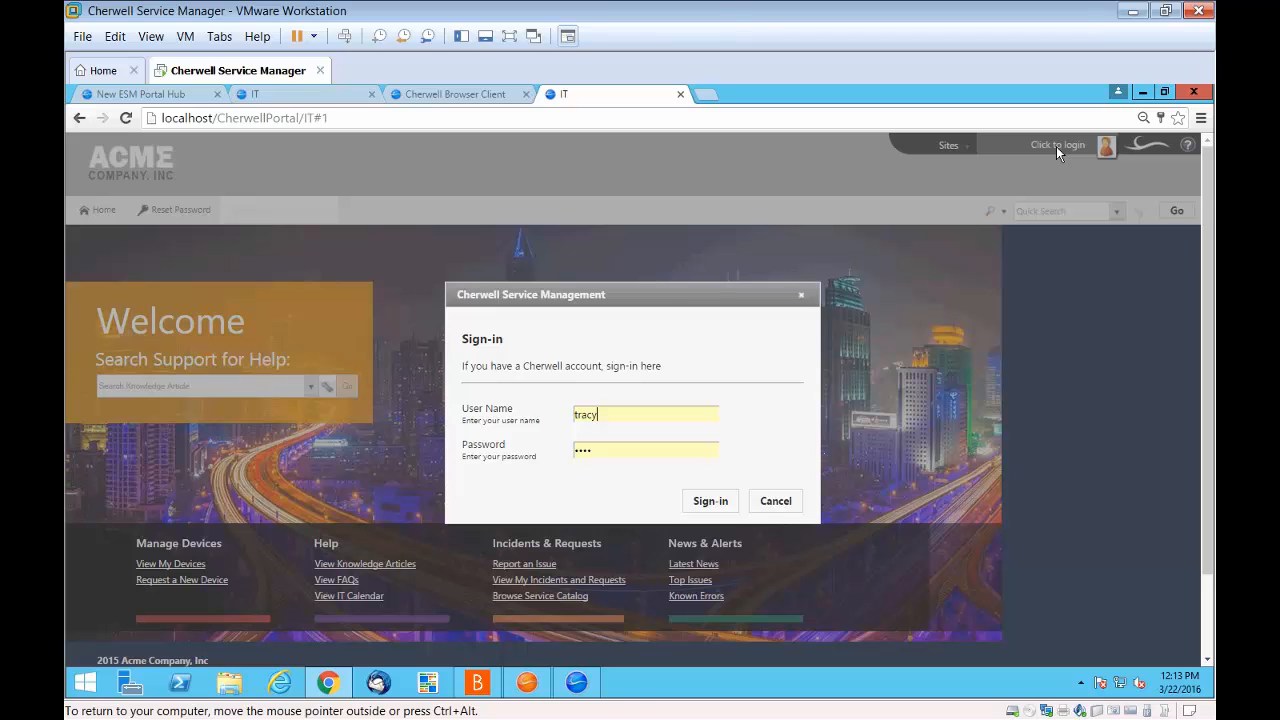
pyautogui.press('Return')
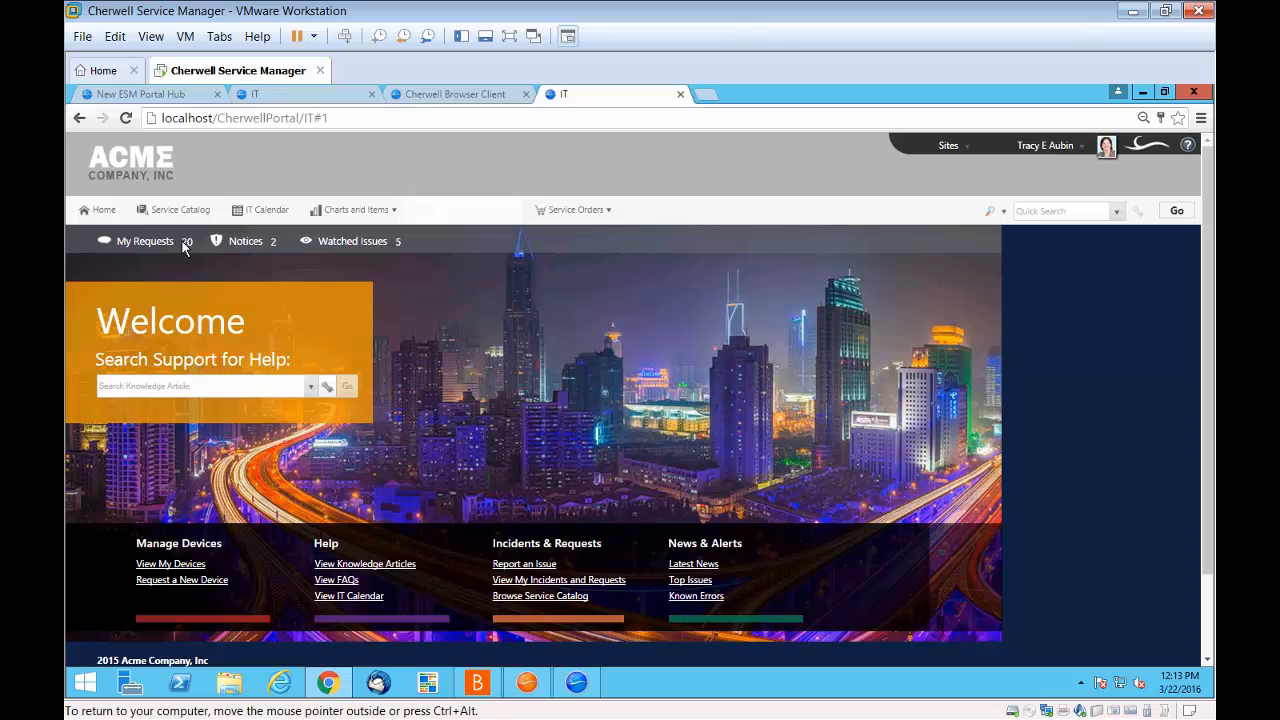
# Open the New Employee Setup request created 2/3/2016 10:13 AM from My Requests and widen its main form pane
pyautogui.click(145, 241)
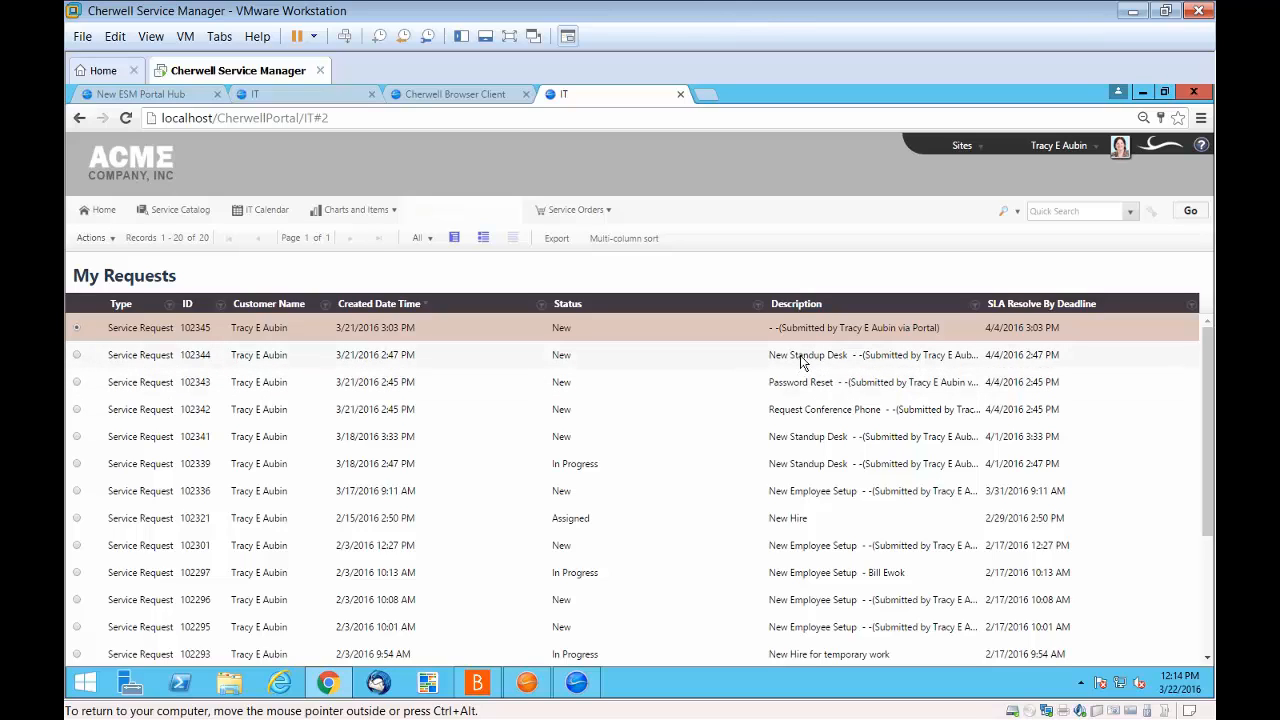
pyautogui.click(818, 578)
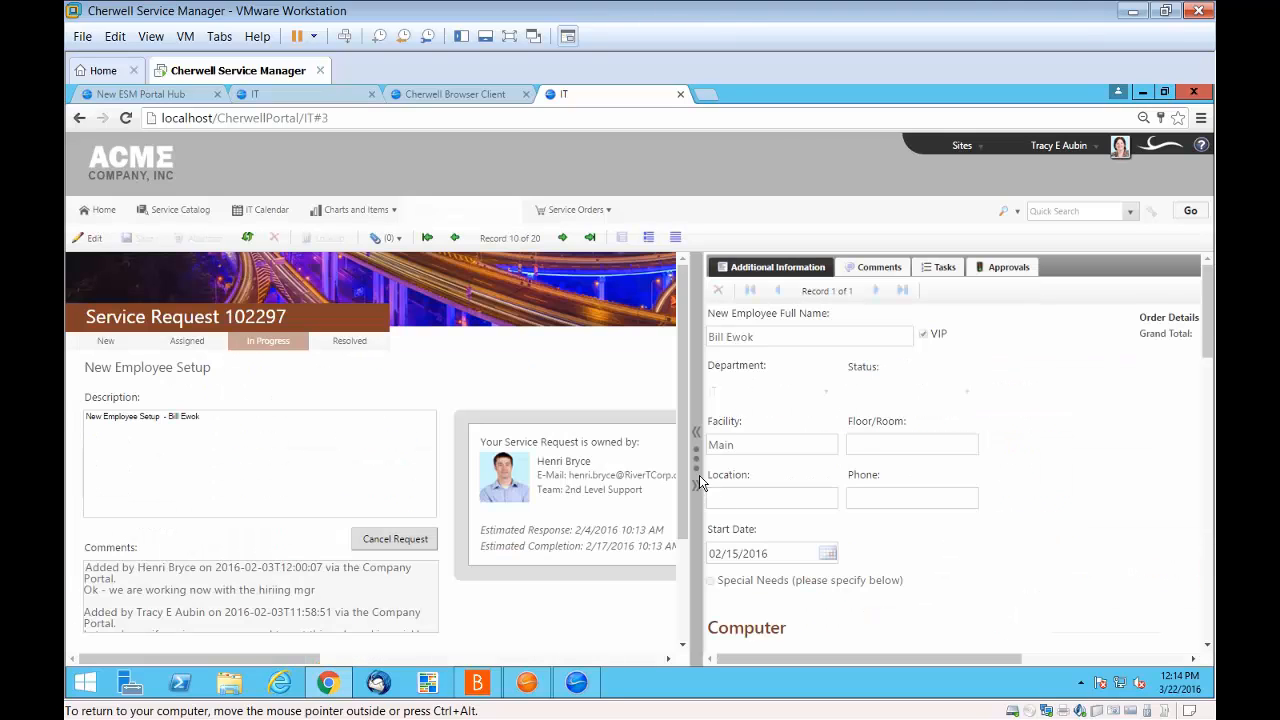
pyautogui.moveTo(700, 482); pyautogui.dragTo(729, 470)
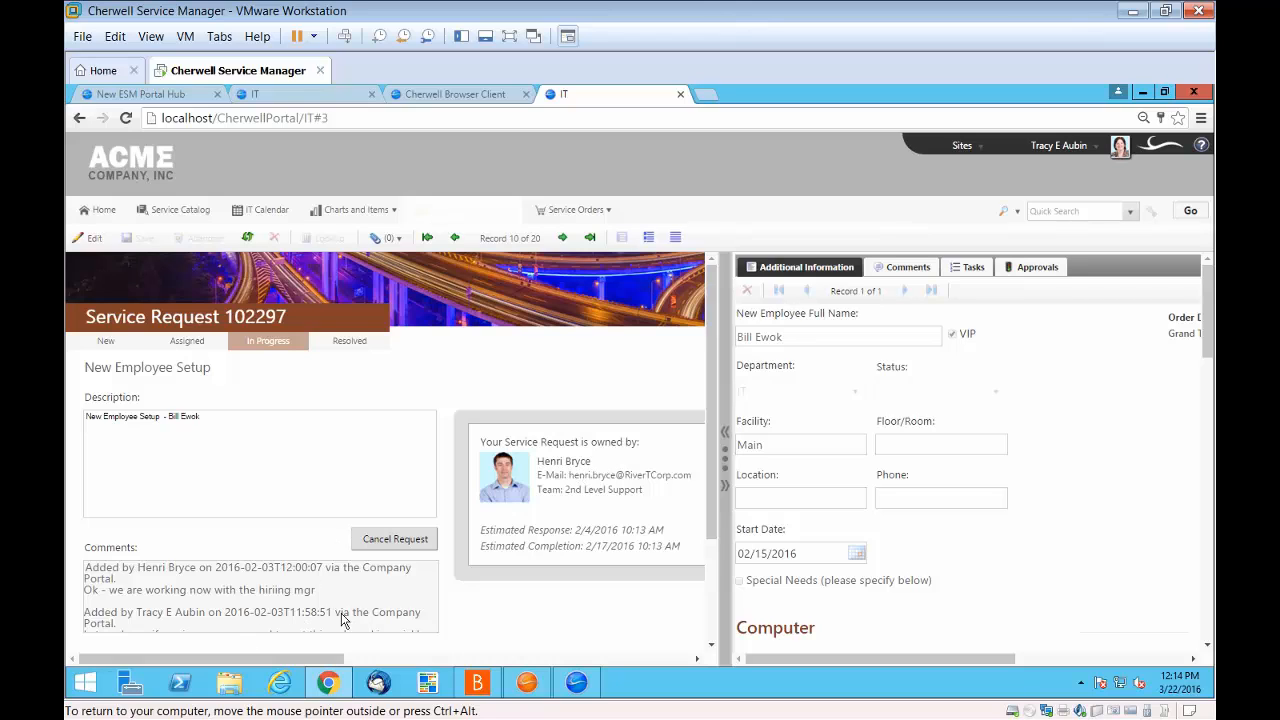
# Check the request's related comments and tasks, and widen the pane showing the task list
pyautogui.click(925, 272)
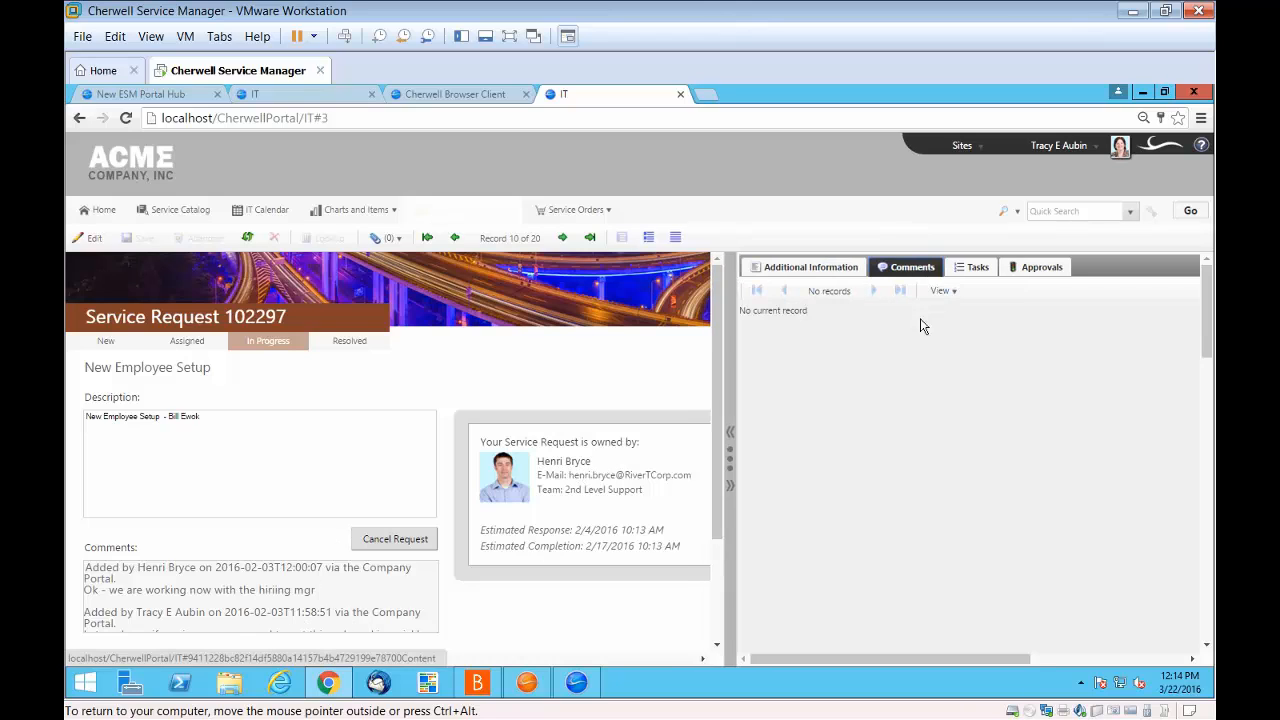
pyautogui.click(978, 267)
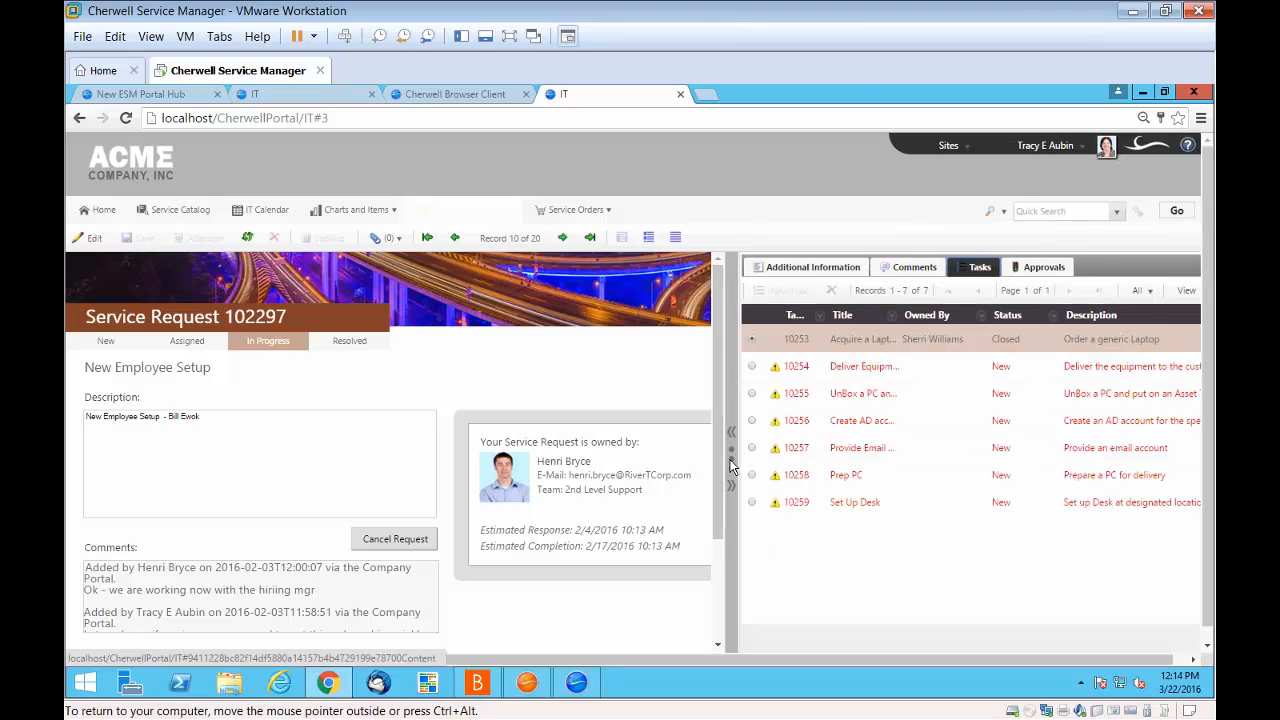
pyautogui.moveTo(732, 466); pyautogui.dragTo(583, 471)
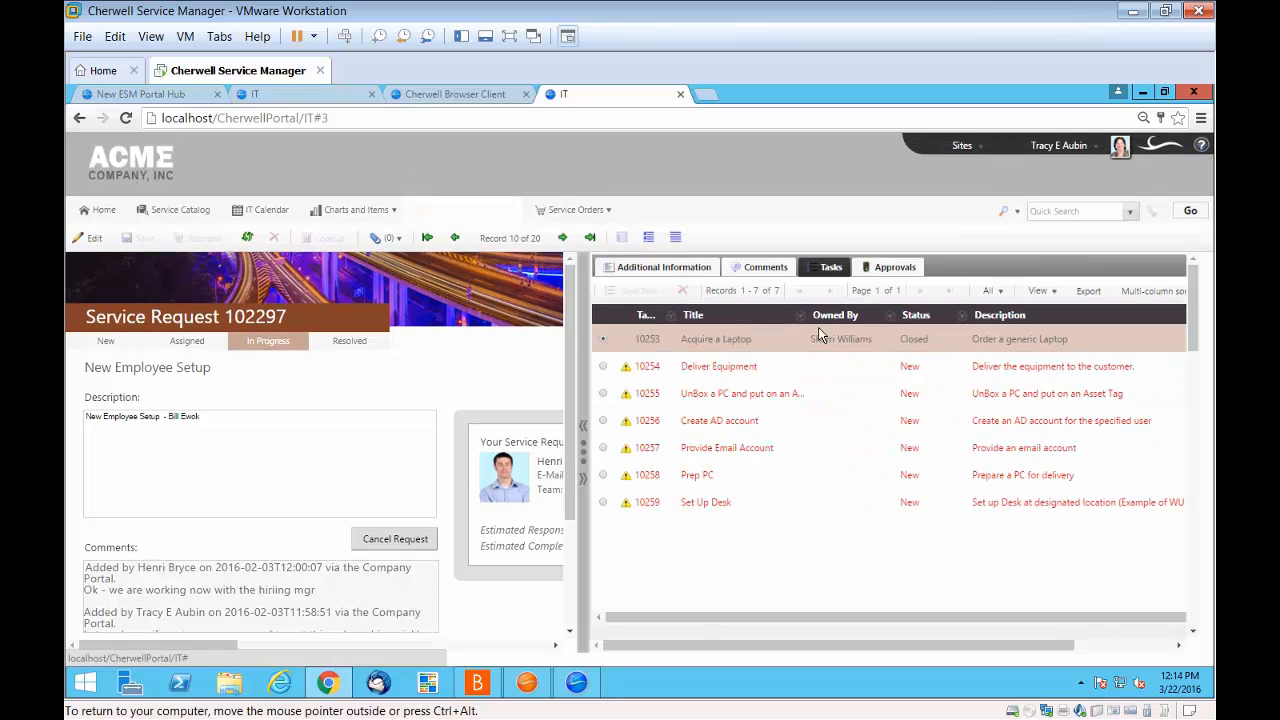
# View the Deliver Equipment task's details, narrow the task pane, and switch the tasks back to Grid View
pyautogui.doubleClick(716, 368)
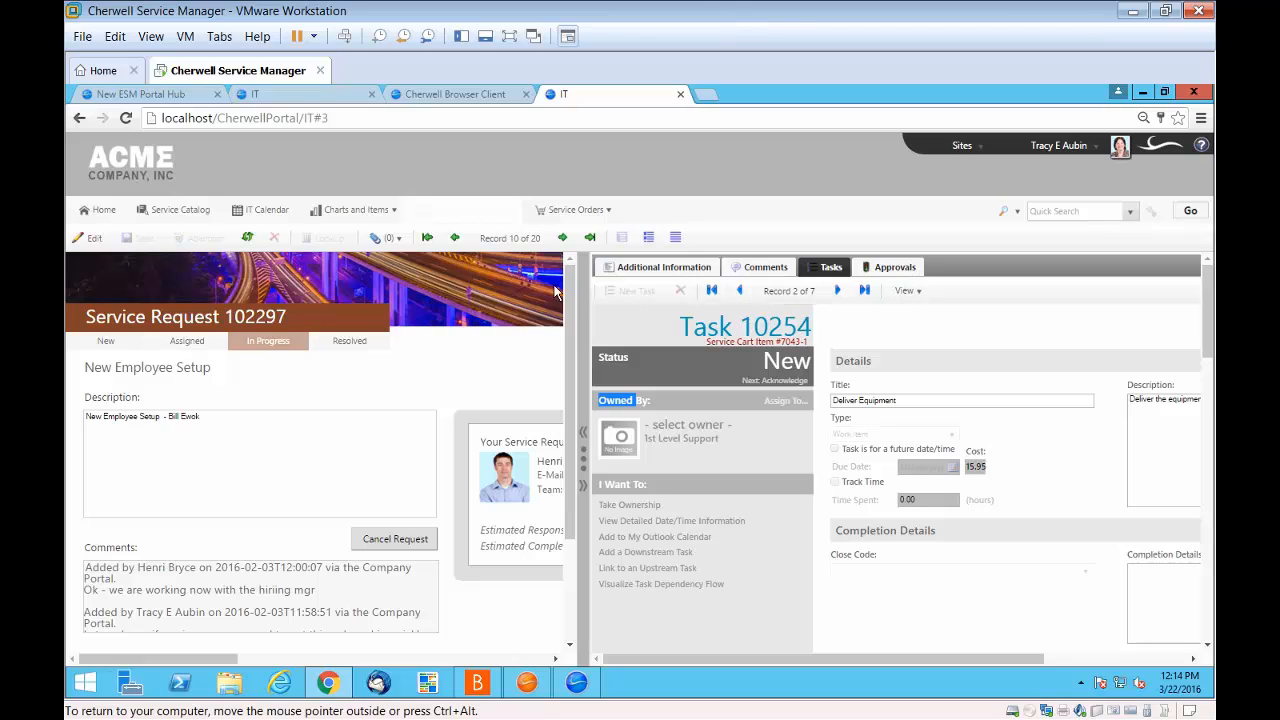
pyautogui.click(592, 468)
pyautogui.moveTo(585, 467); pyautogui.dragTo(912, 337)
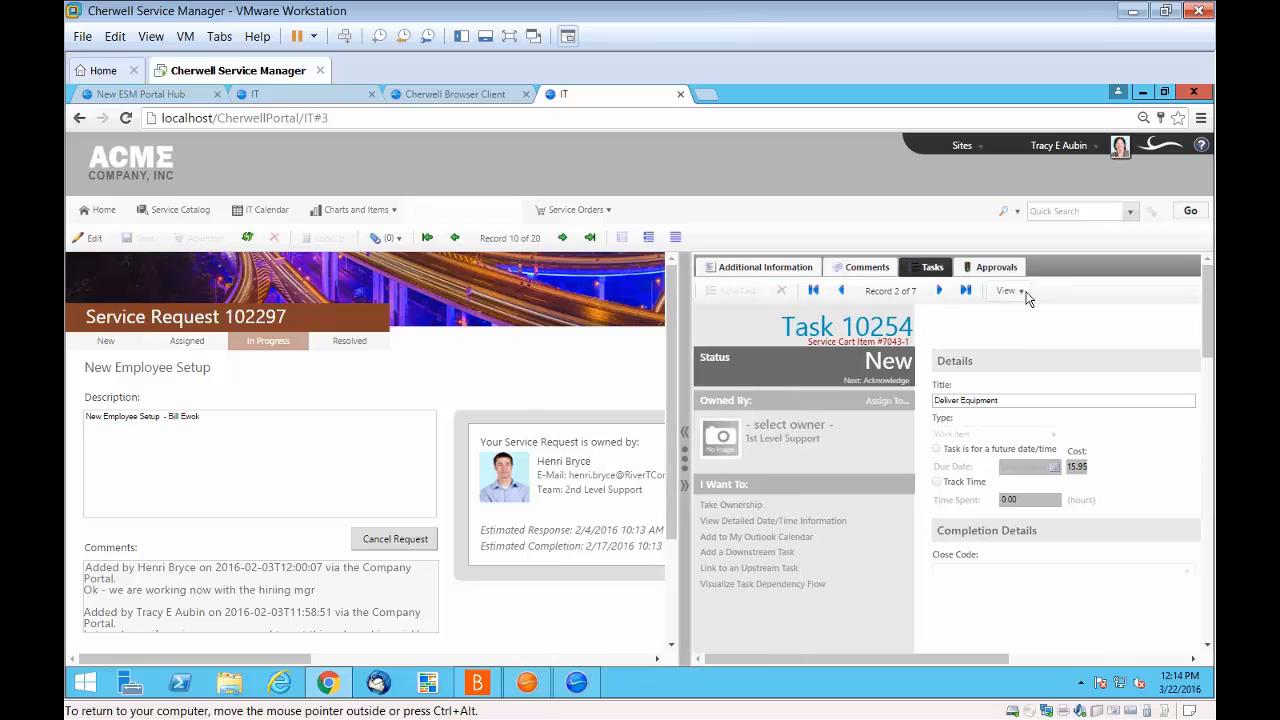
pyautogui.click(1024, 292)
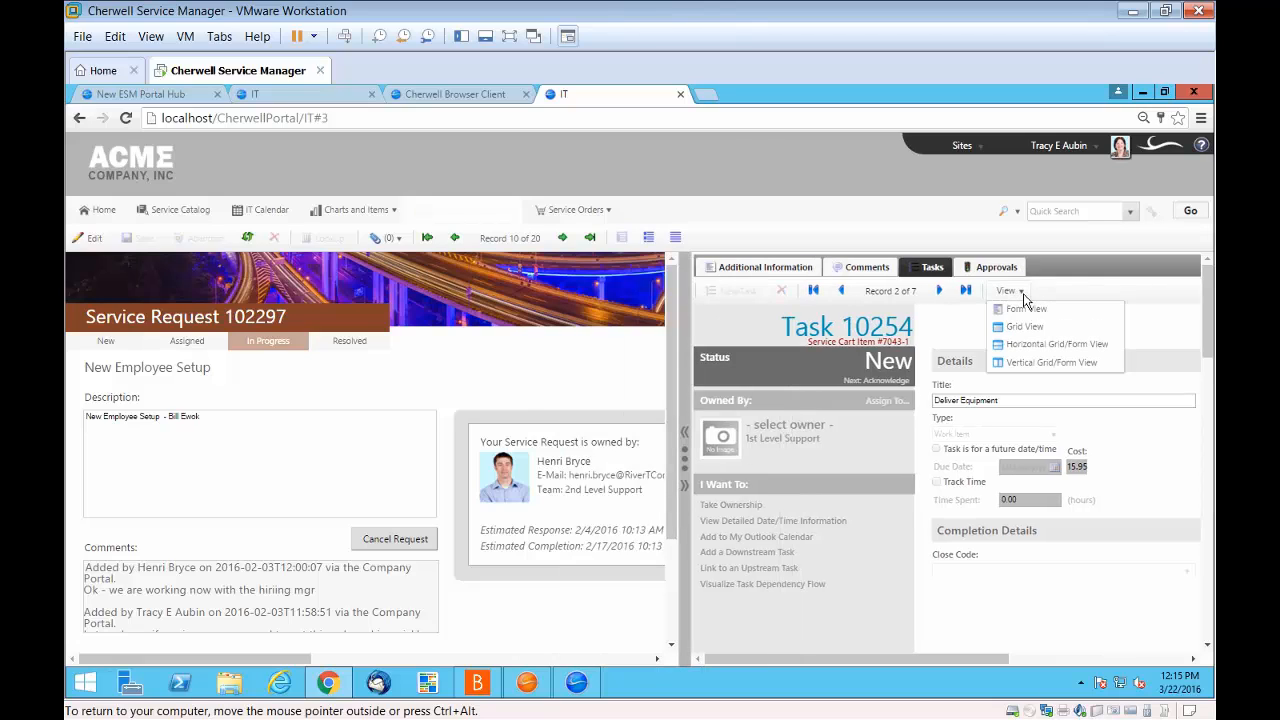
pyautogui.click(1022, 327)
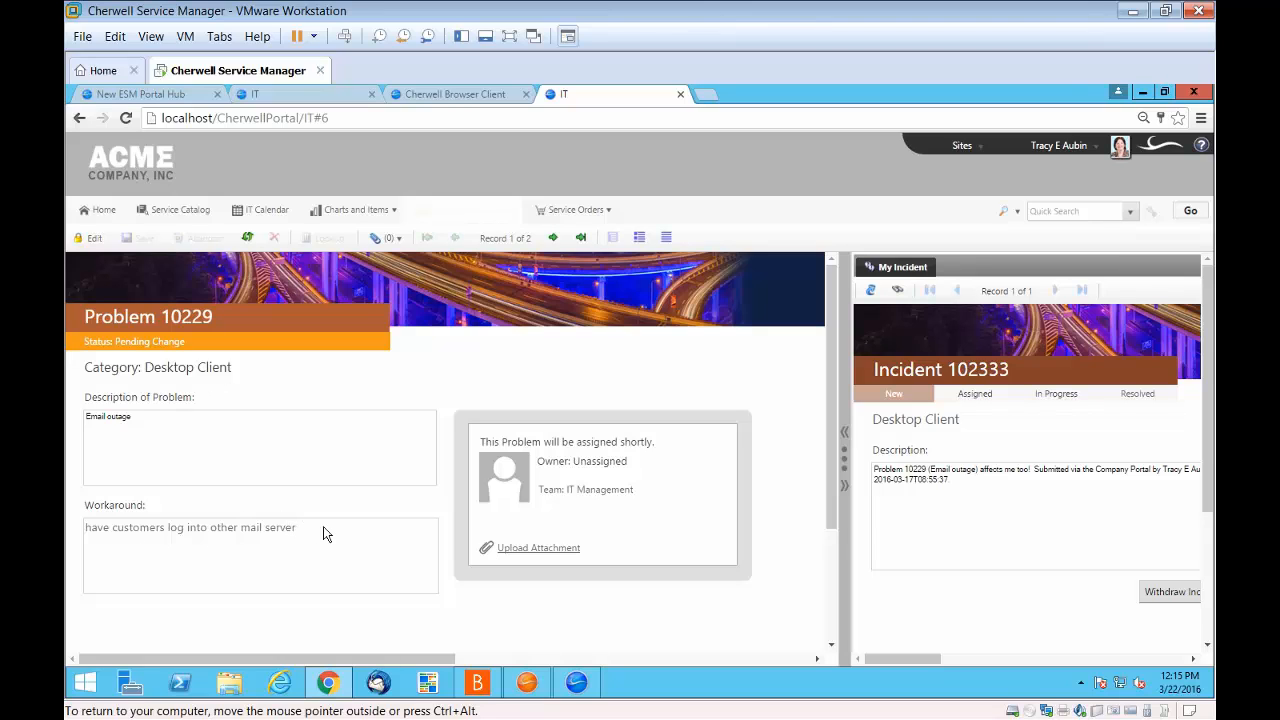
# Return from the Email outage problem record to the ACME portal home page
pyautogui.click(104, 221)
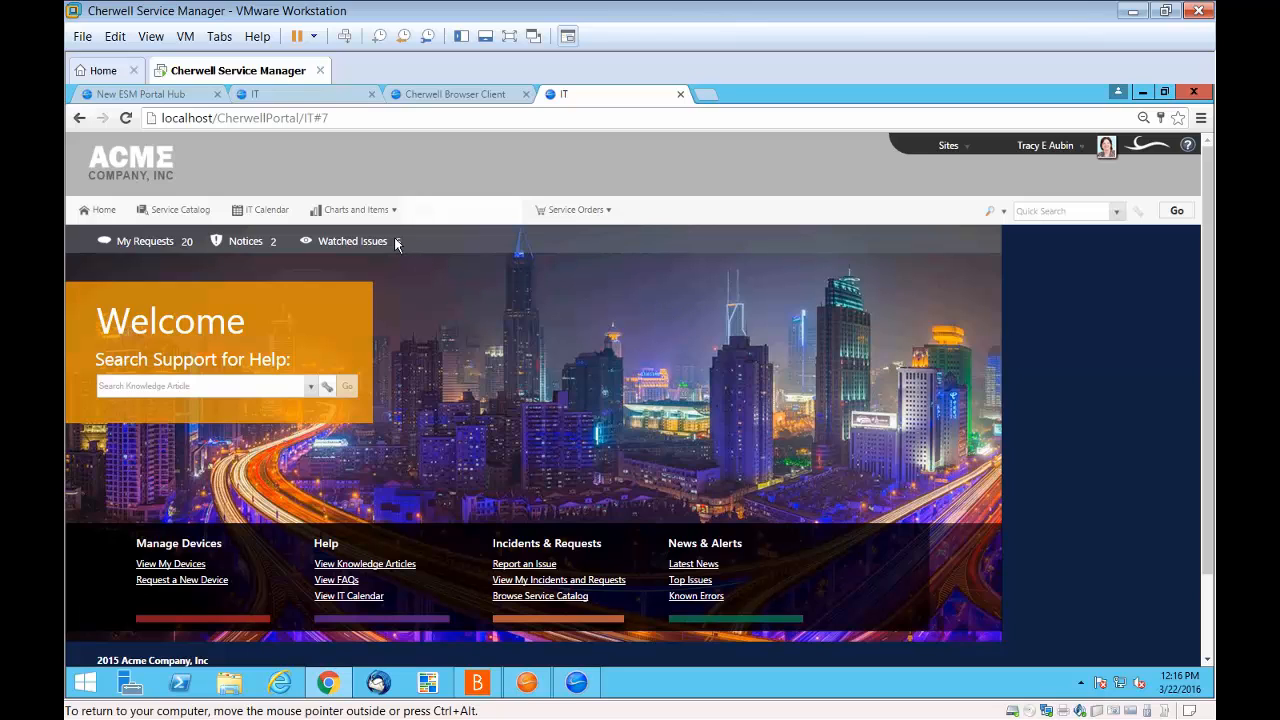
# Review the Watched Issues list and return to the portal home page
pyautogui.click(352, 241)
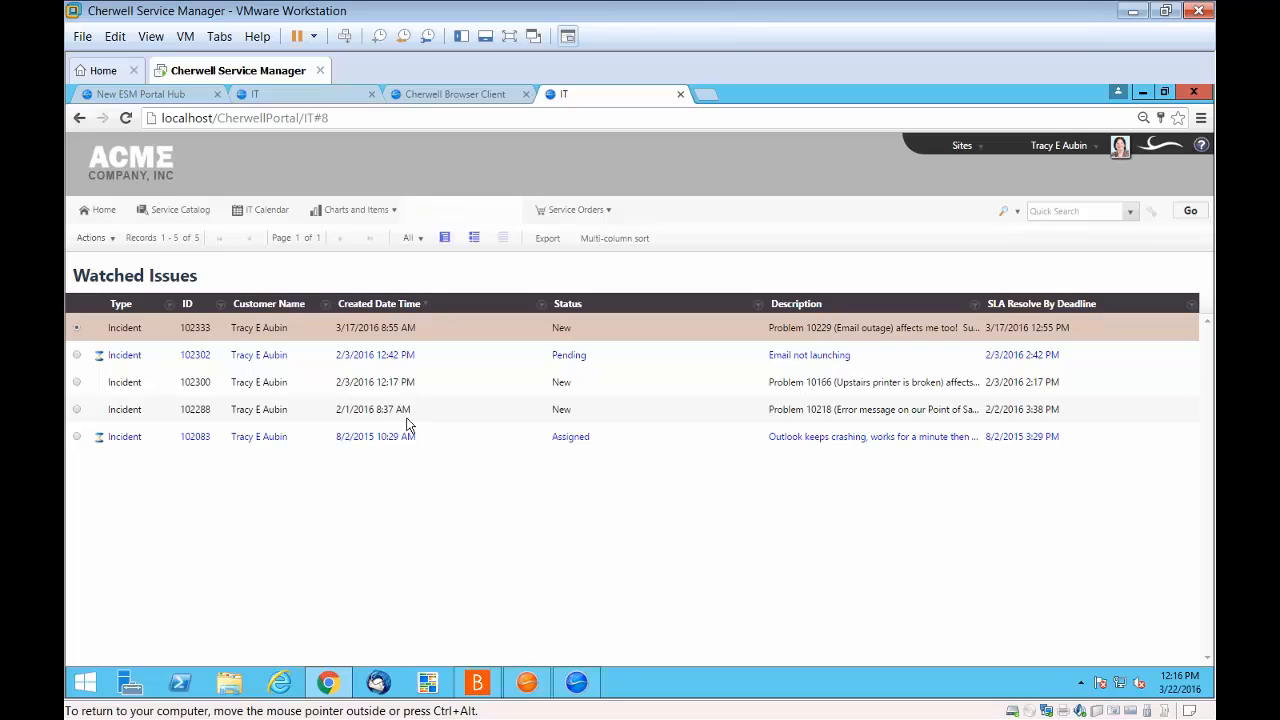
pyautogui.click(106, 212)
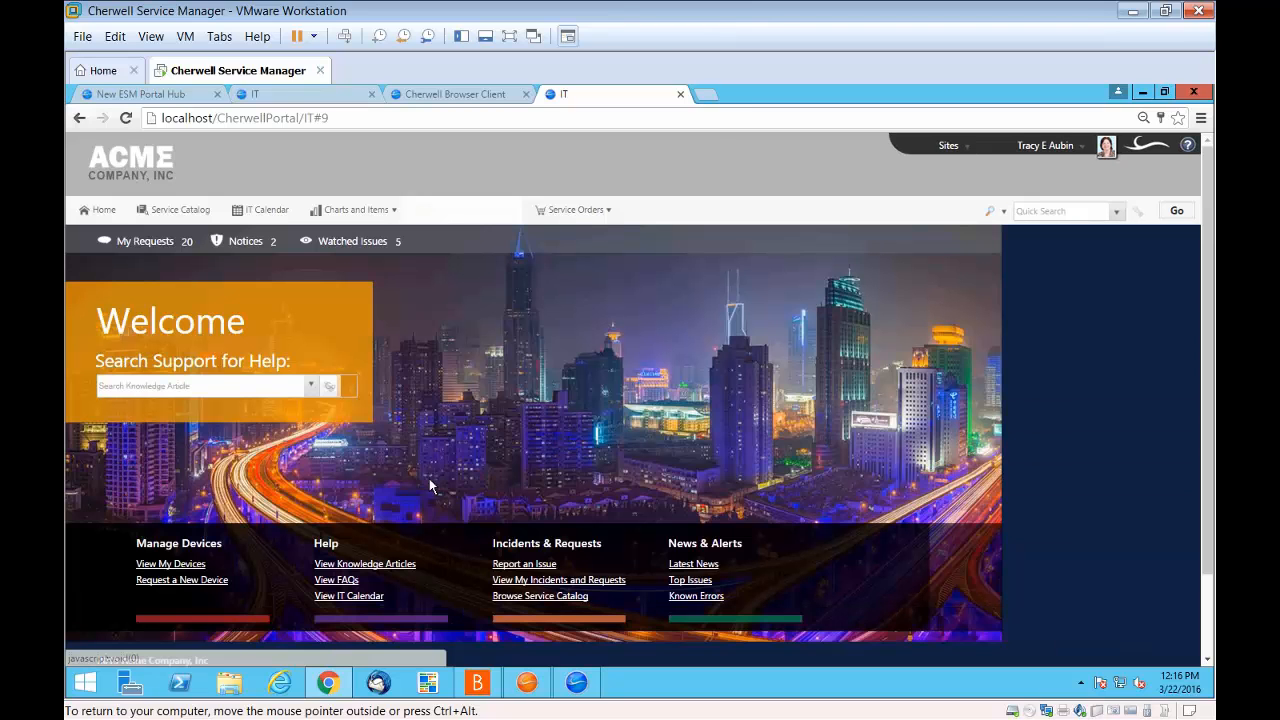
# View the Department Items charts, then open the IT Calendar
pyautogui.click(366, 210)
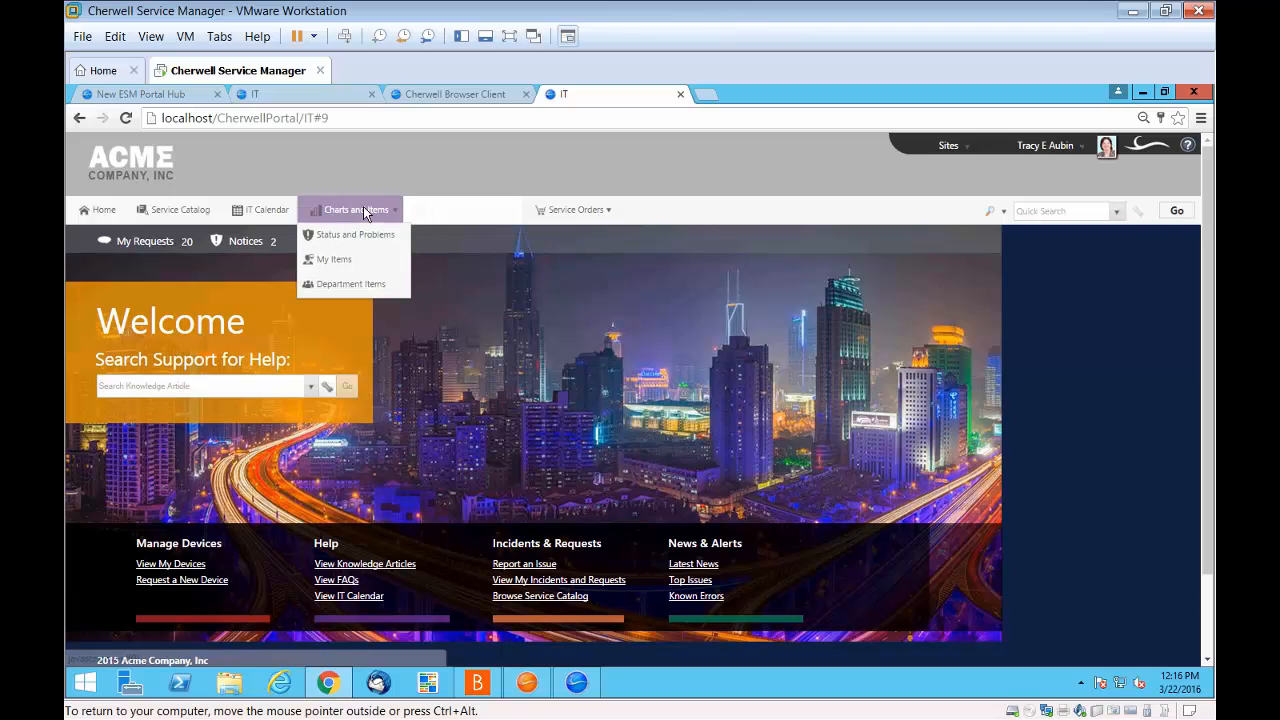
pyautogui.click(366, 212)
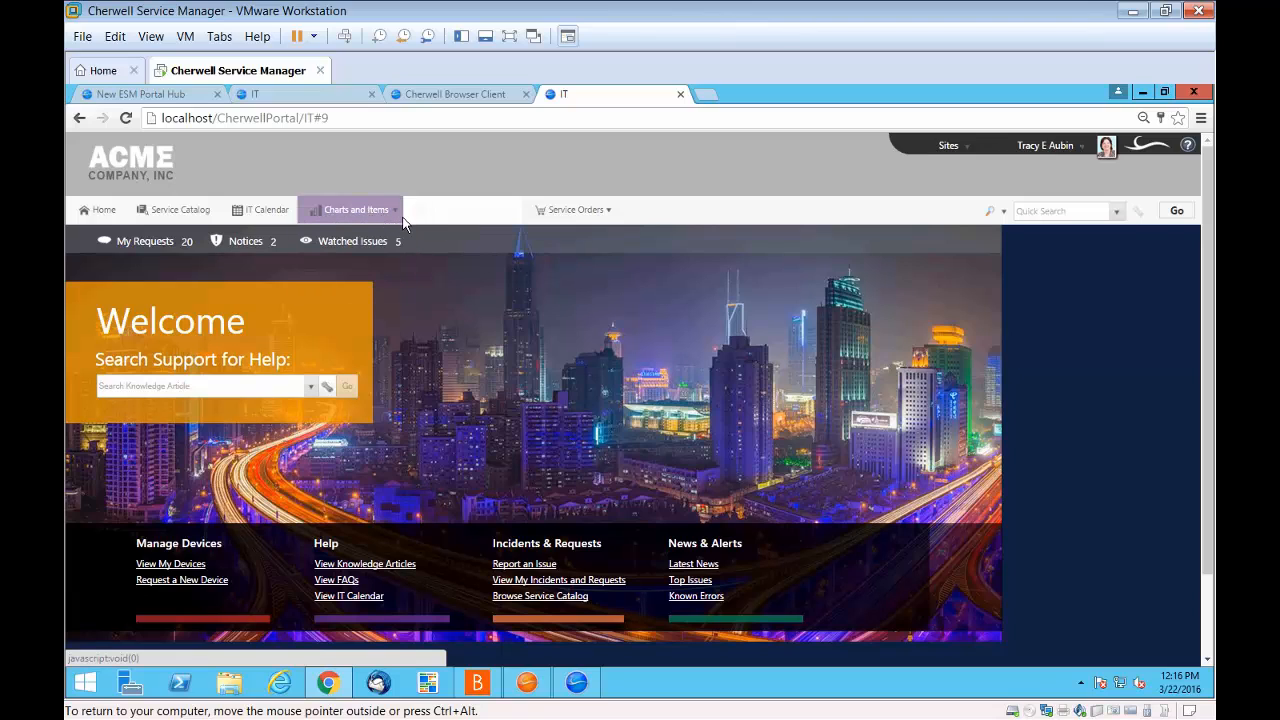
pyautogui.click(394, 213)
pyautogui.click(358, 285)
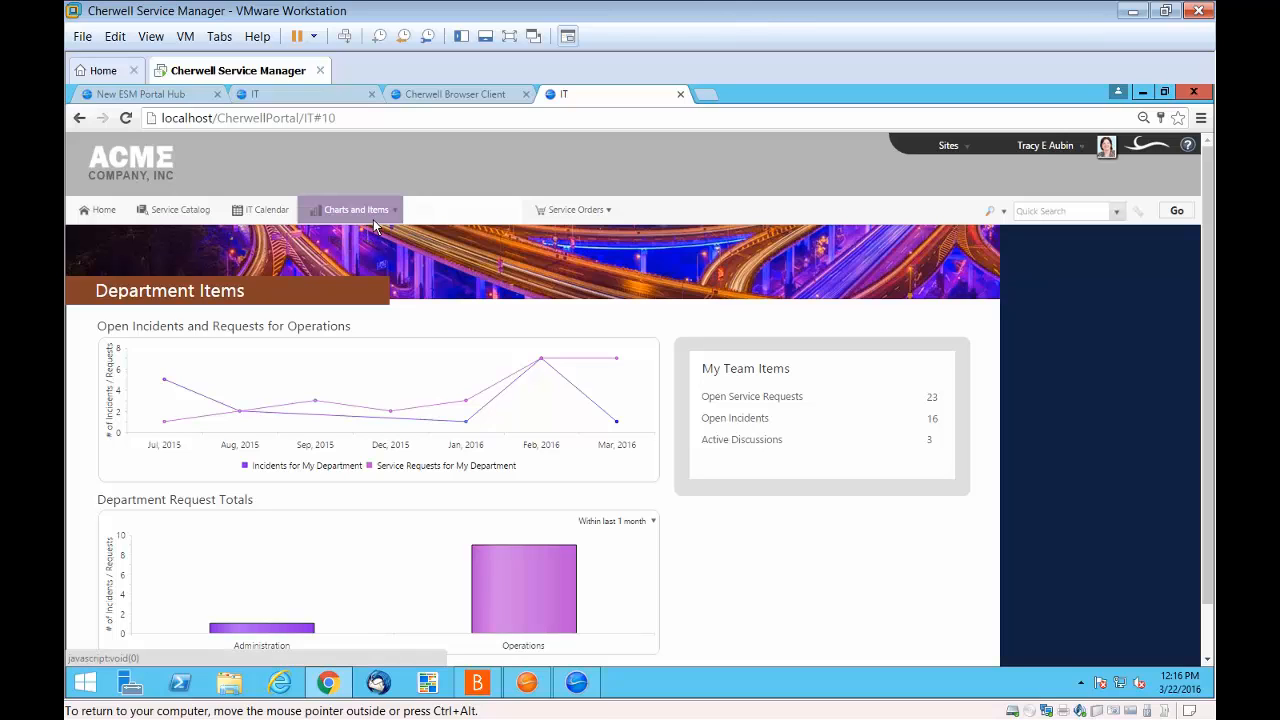
pyautogui.click(273, 222)
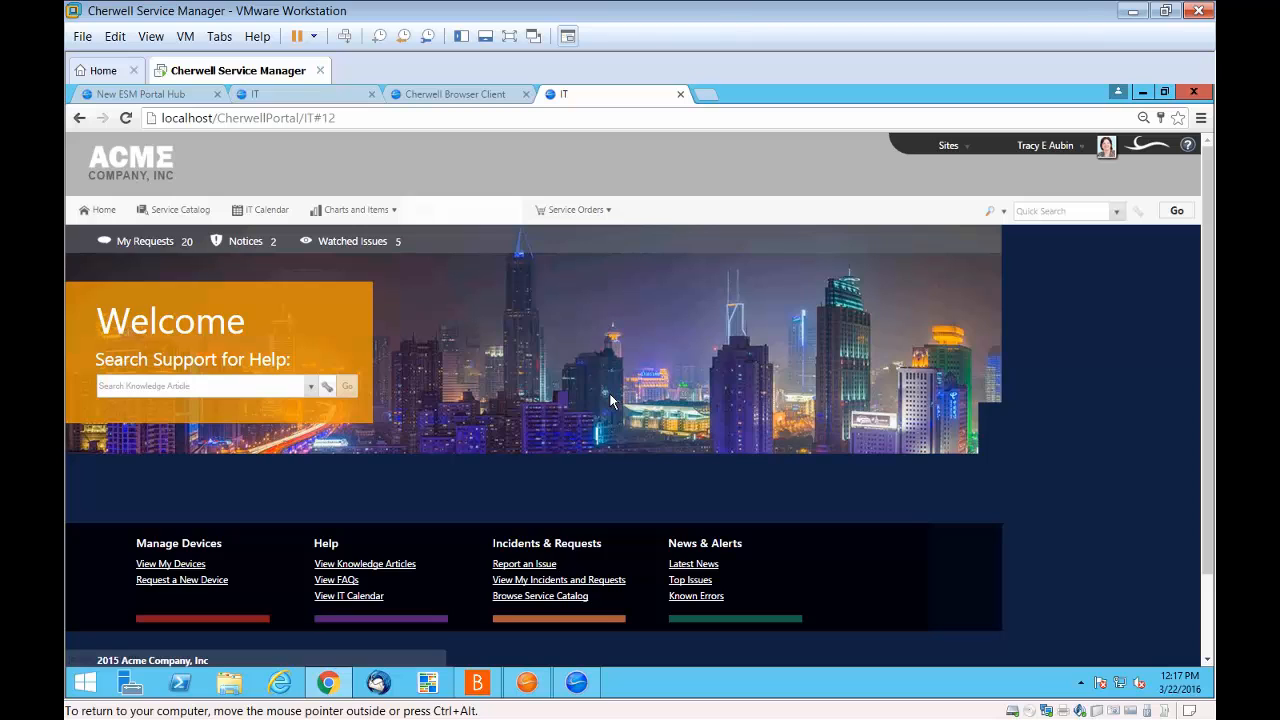
# Open Request Conference Phone under Equipment Request in the Service Catalog and widen its main form pane
pyautogui.click(544, 596)
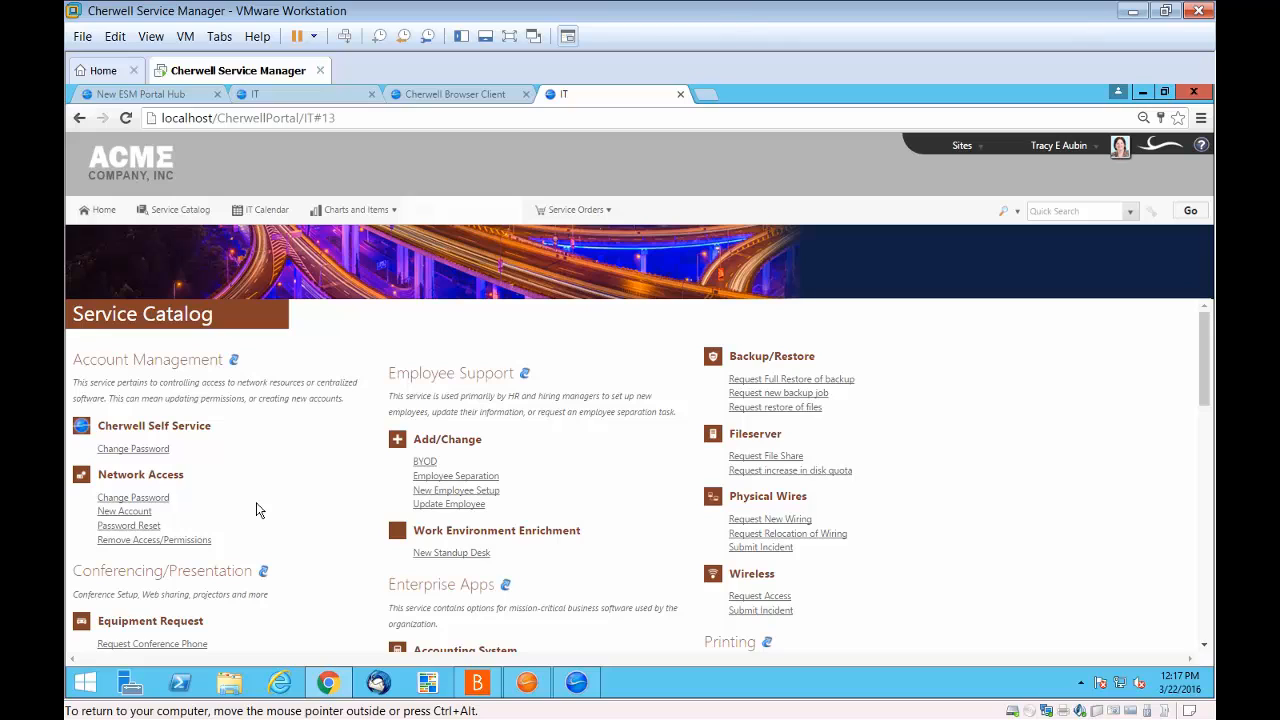
pyautogui.scroll(-2, 256, 510)
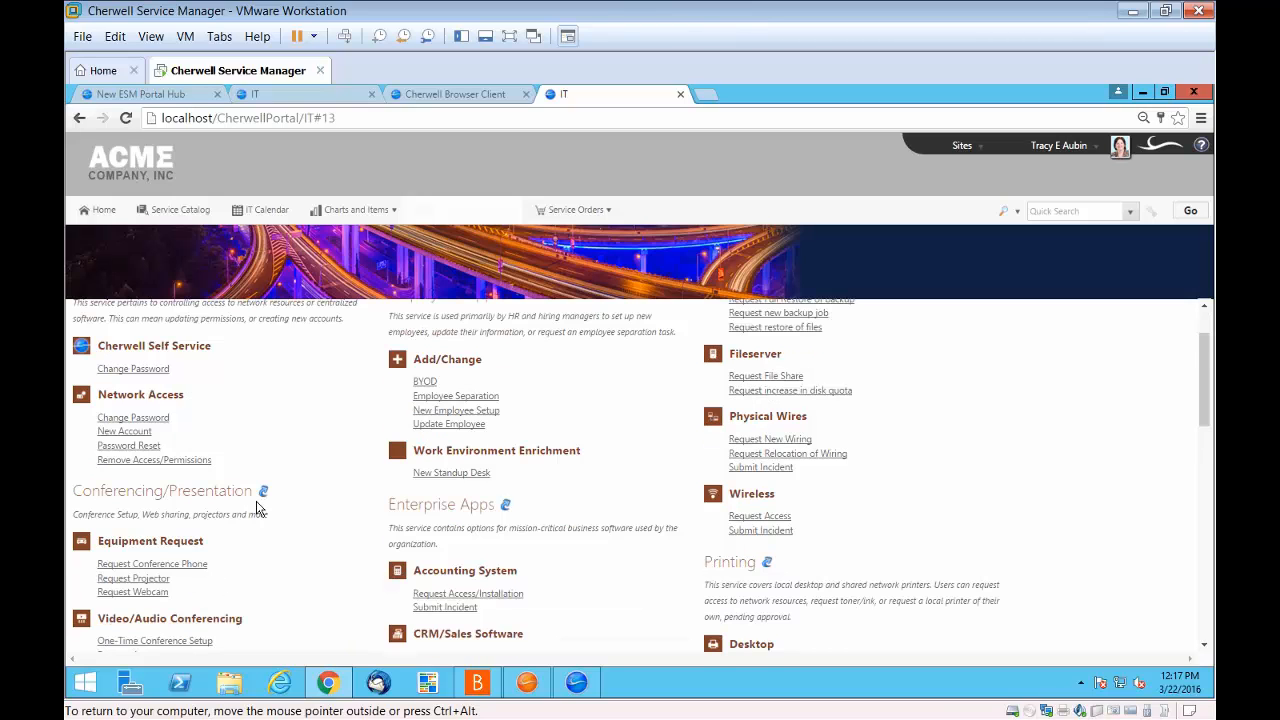
pyautogui.scroll(-2, 256, 510)
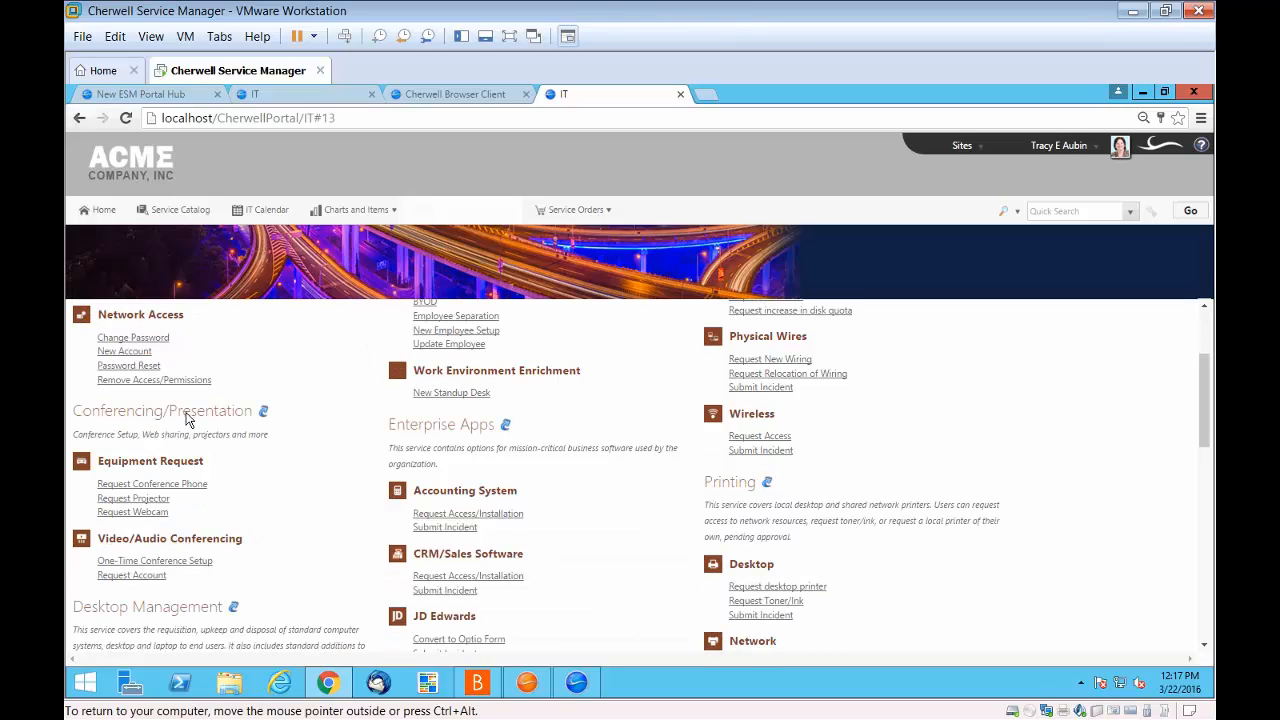
pyautogui.click(124, 485)
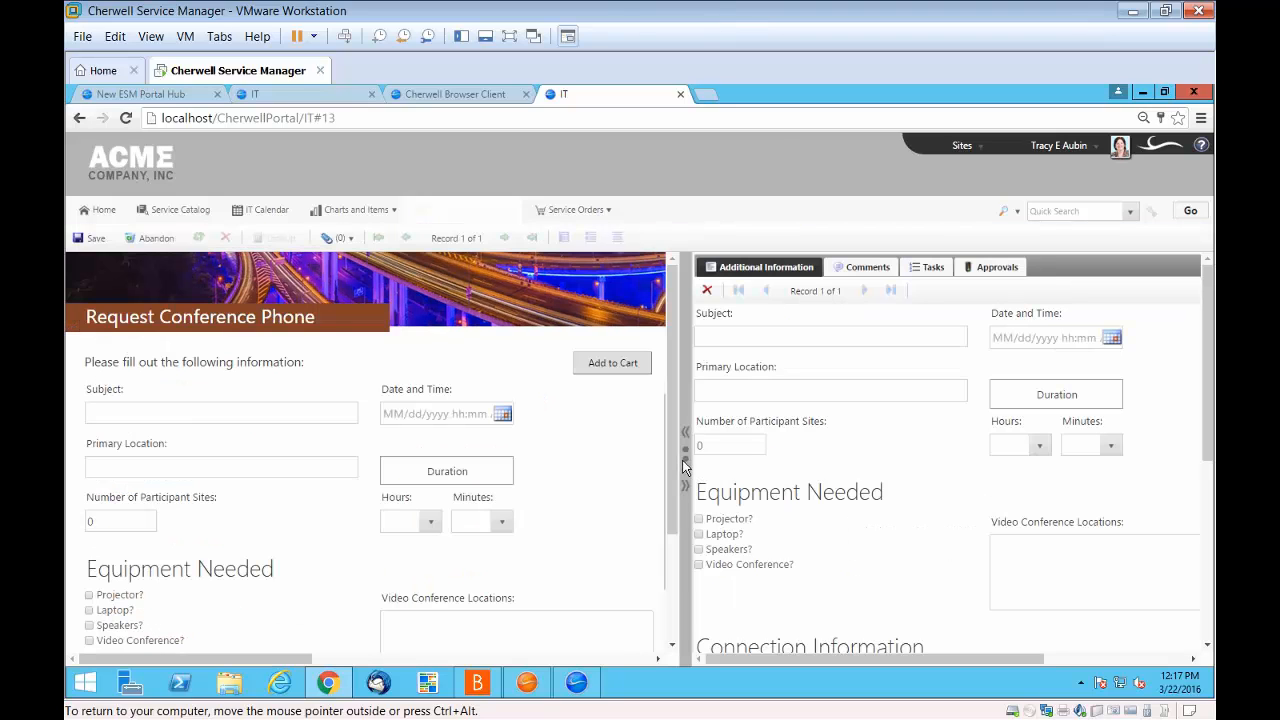
pyautogui.moveTo(685, 465); pyautogui.dragTo(830, 451)
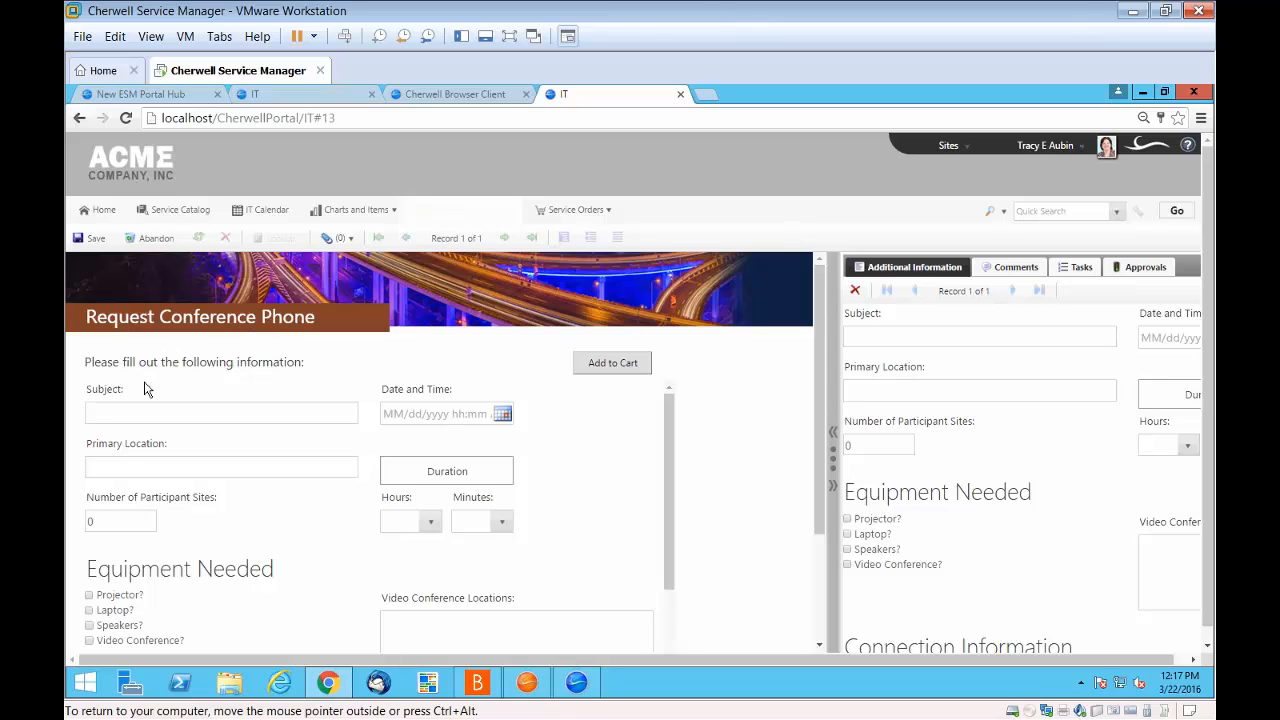
# Mark Audio Conference Setup Needed in the conference phone request and set its Audio Type to Internal Only
pyautogui.scroll(-1, 160, 480)
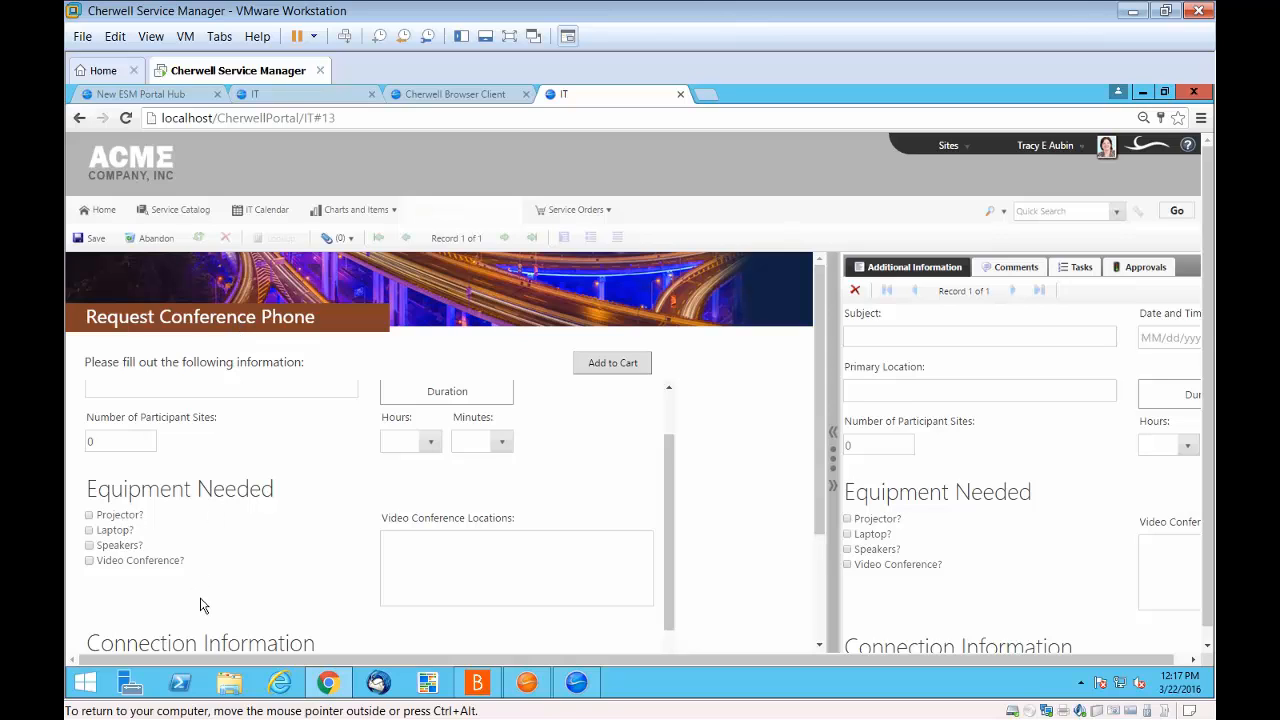
pyautogui.scroll(-2, 143, 516)
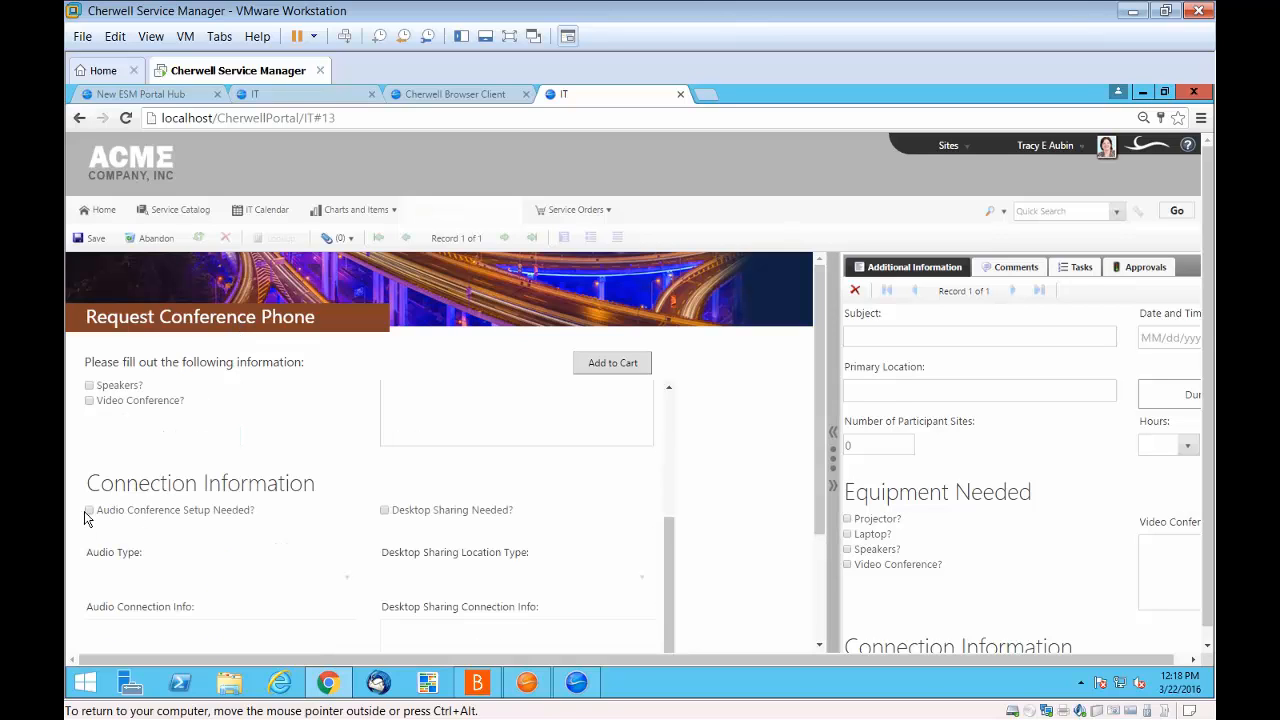
pyautogui.click(89, 510)
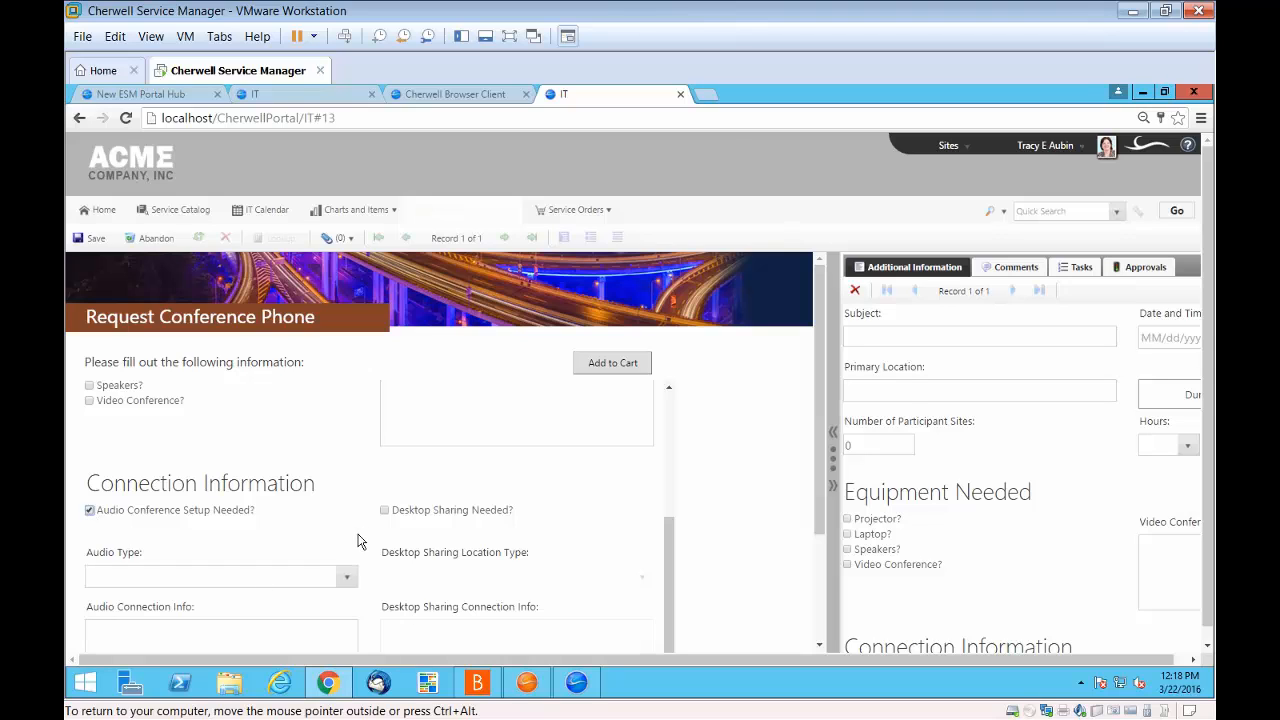
pyautogui.scroll(-3, 362, 540)
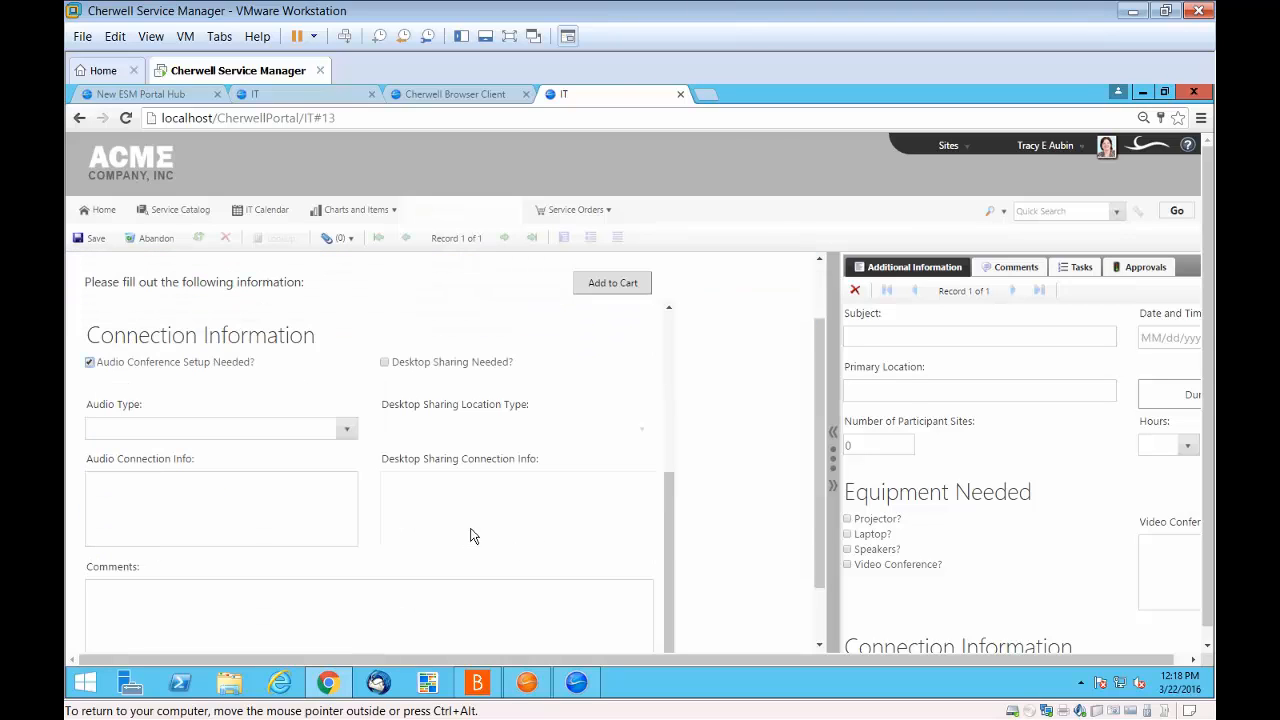
pyautogui.click(346, 430)
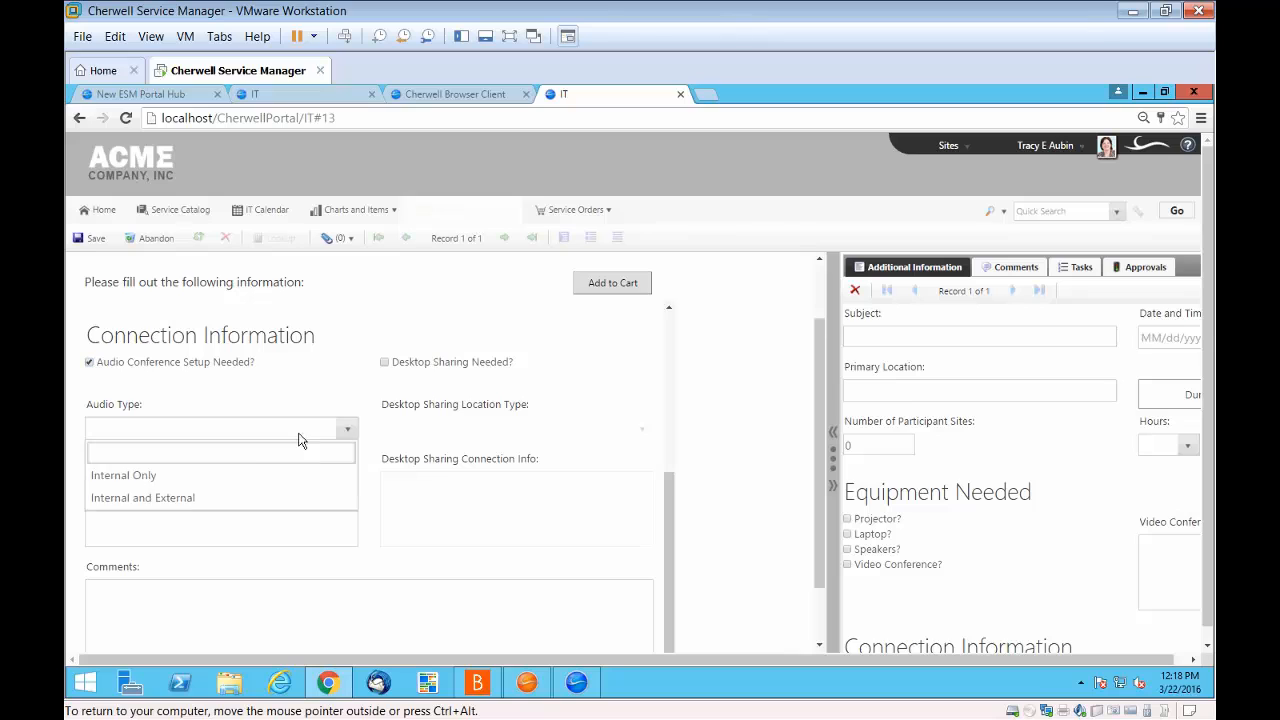
pyautogui.click(170, 477)
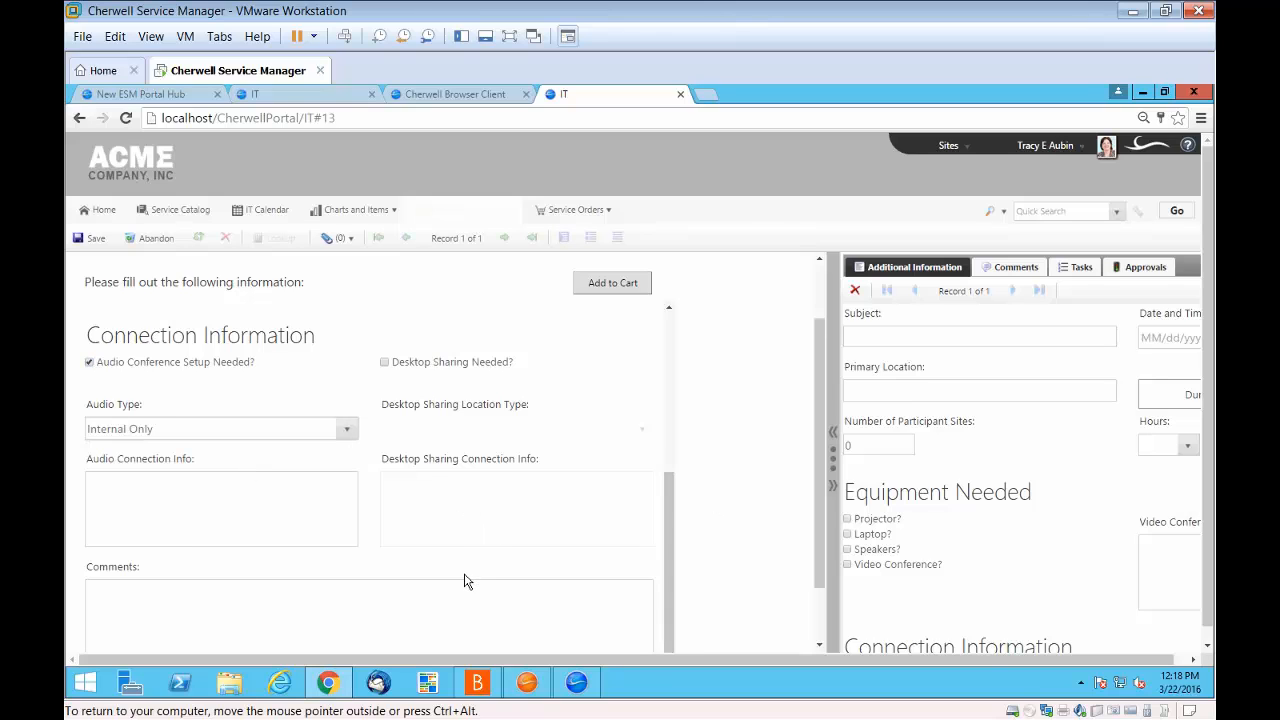
# Leave the conference phone request for the portal home page without saving the incident changes
pyautogui.scroll(1, 430, 455)
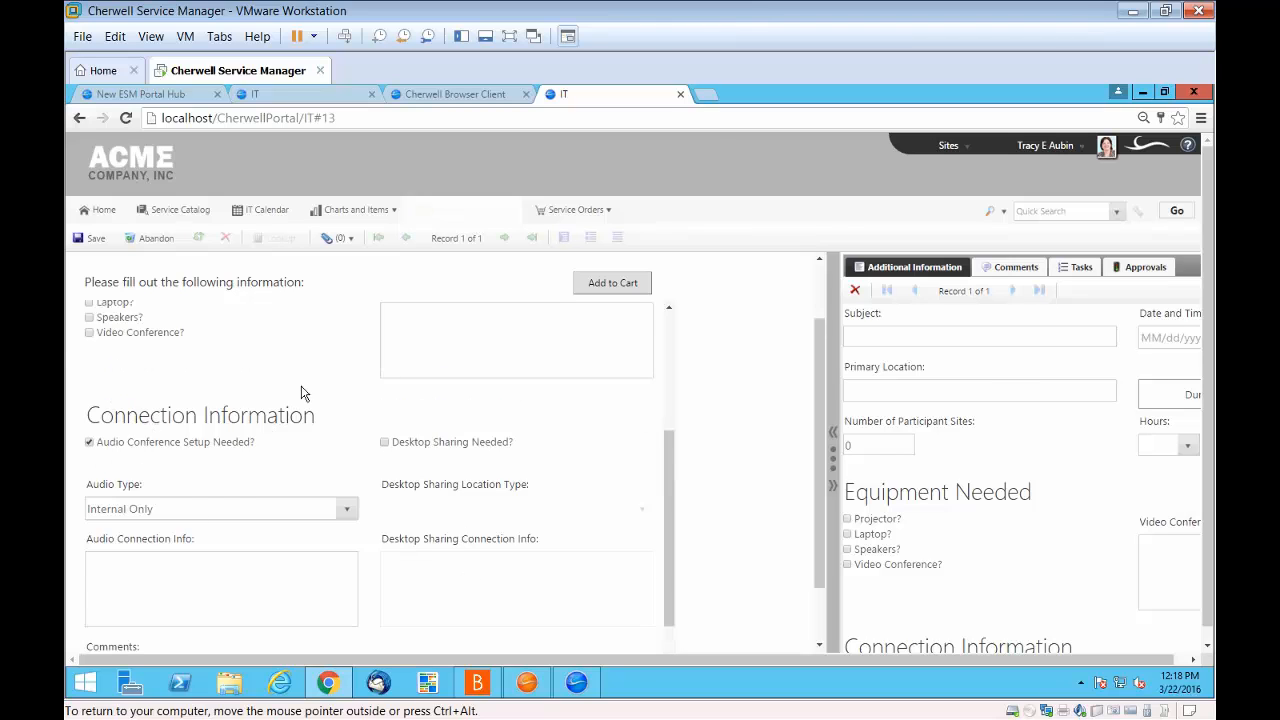
pyautogui.scroll(2, 300, 395)
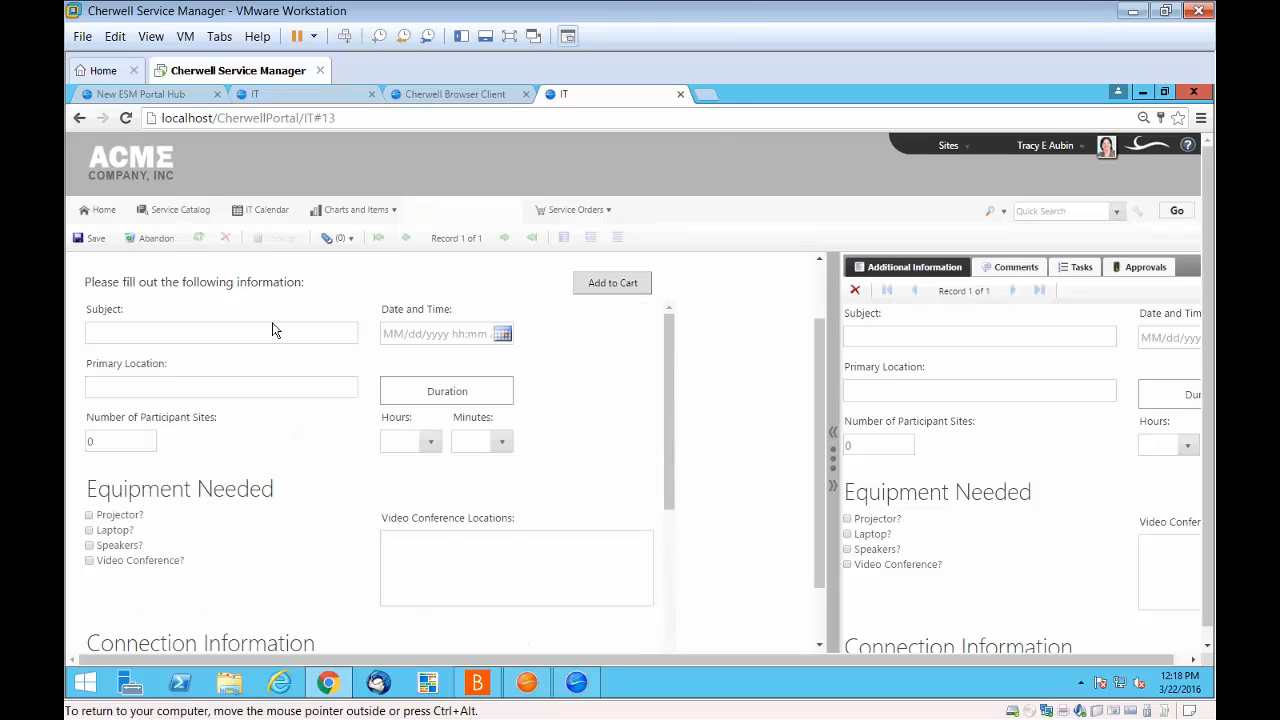
pyautogui.scroll(1, 272, 322)
pyautogui.click(99, 216)
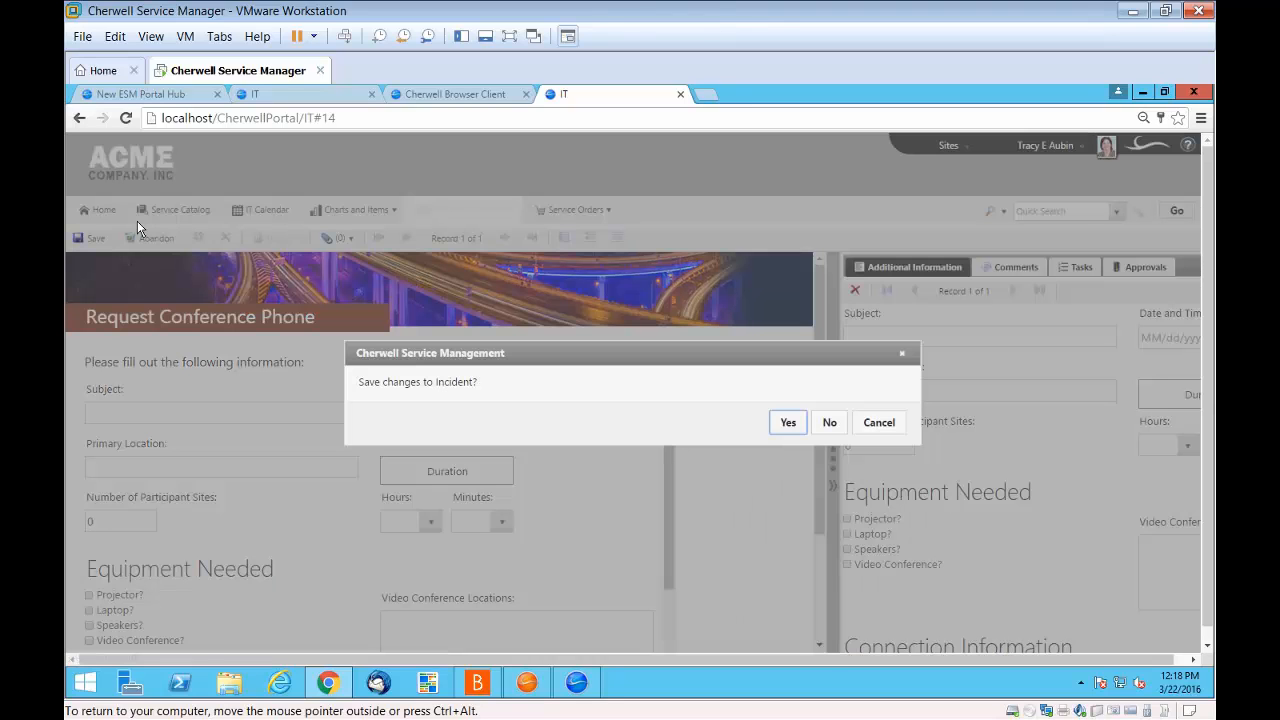
pyautogui.click(840, 423)
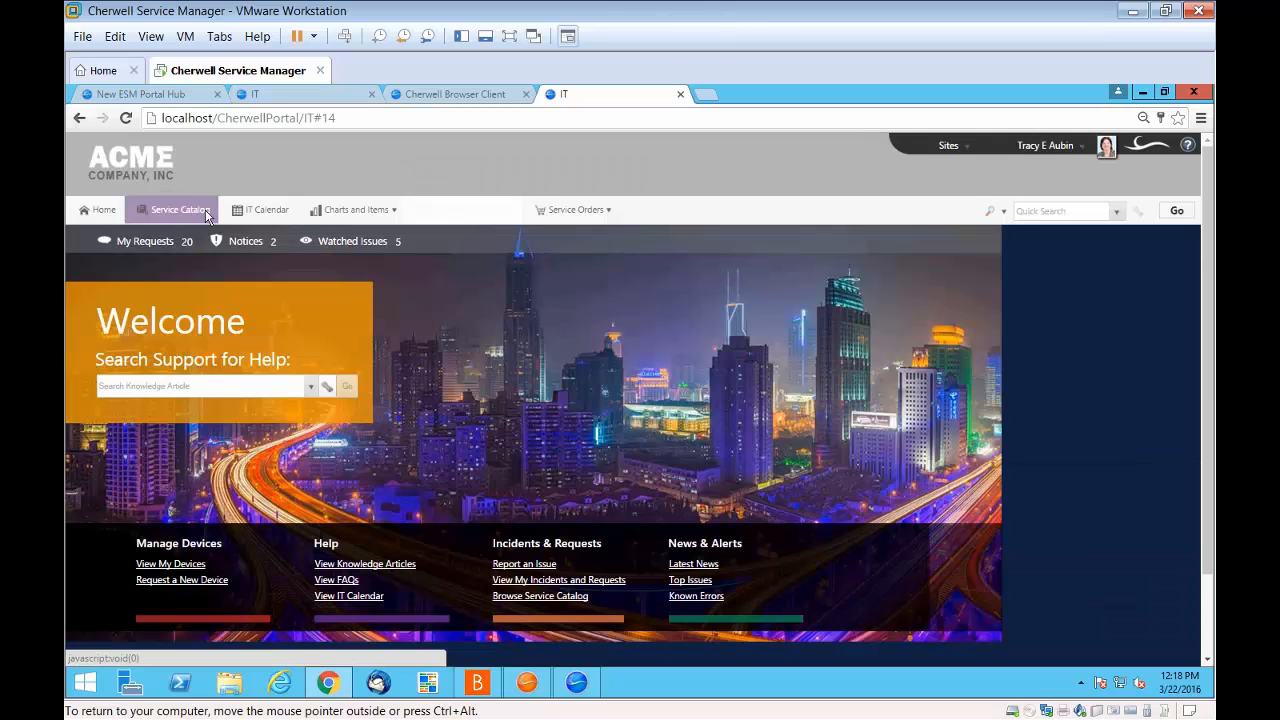
# Open the New Employee Setup request under Employee Support in the Service Catalog
pyautogui.click(206, 216)
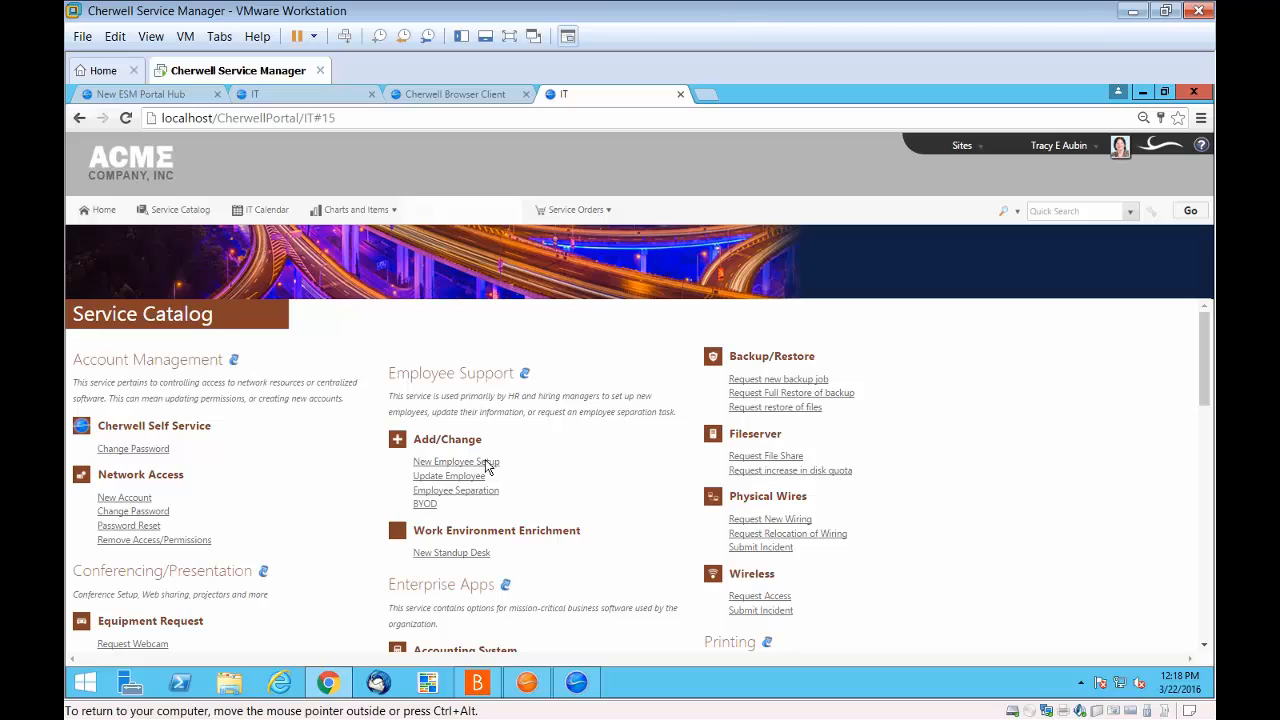
pyautogui.click(486, 466)
pyautogui.scroll(-1, 388, 430)
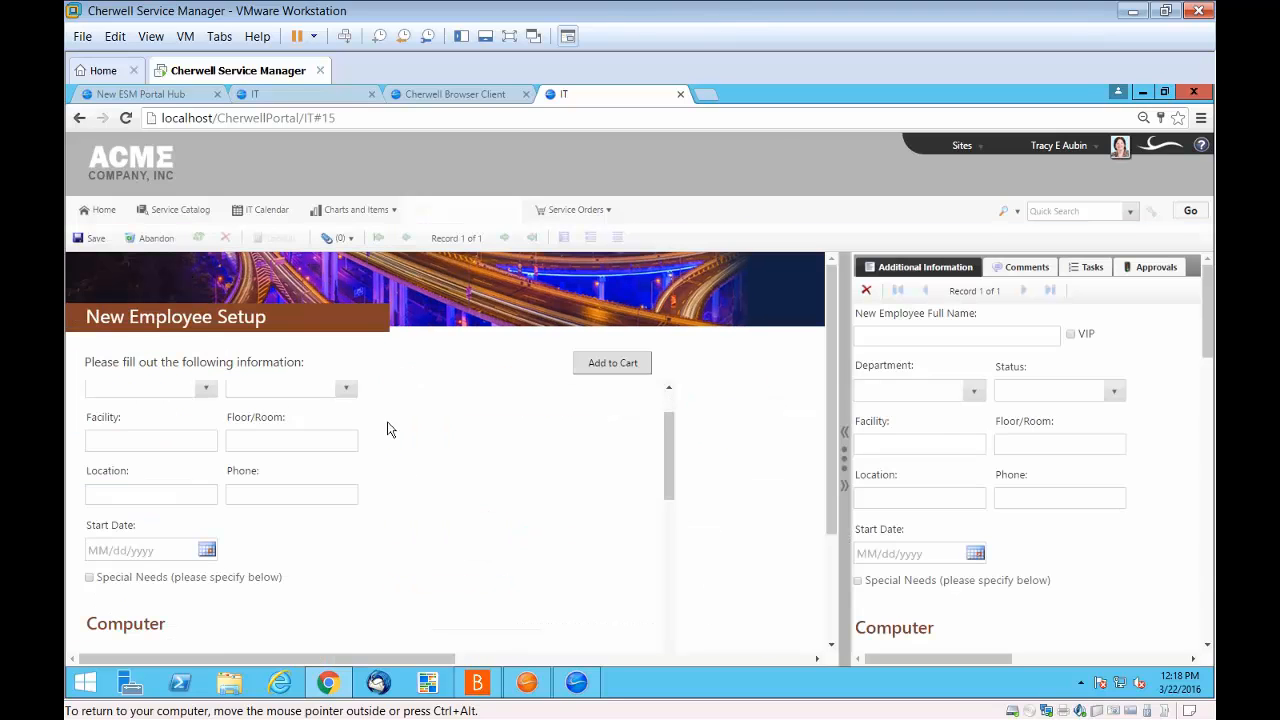
pyautogui.scroll(1, 399, 474)
# Set the new employee's status to Full Time and department to IT, and enter the employee's name
pyautogui.click(345, 469)
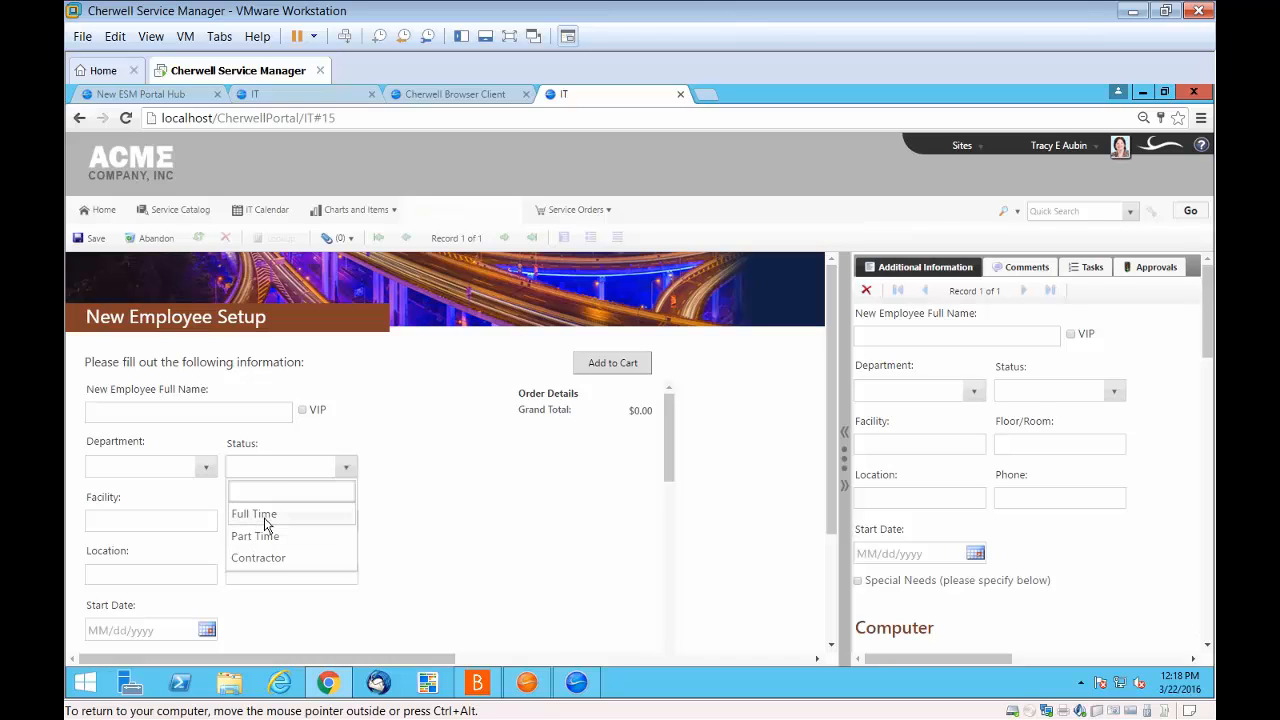
pyautogui.click(262, 514)
pyautogui.click(206, 467)
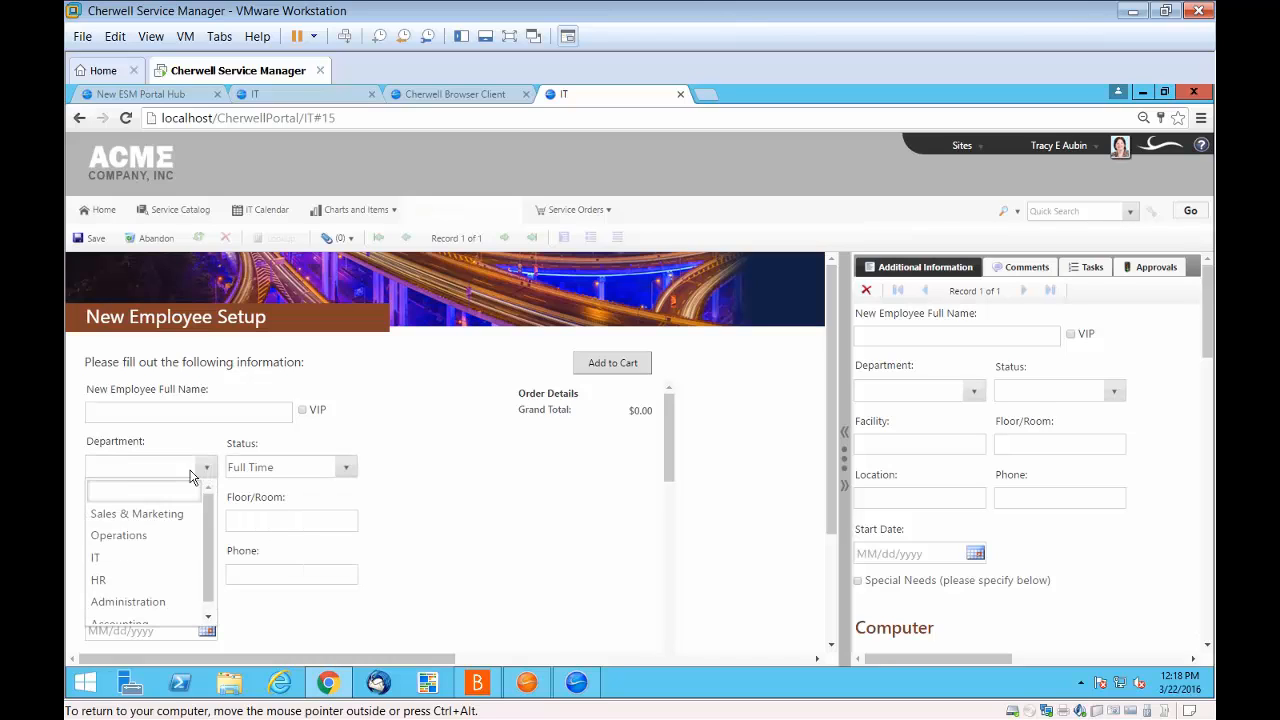
pyautogui.click(111, 567)
pyautogui.click(166, 420)
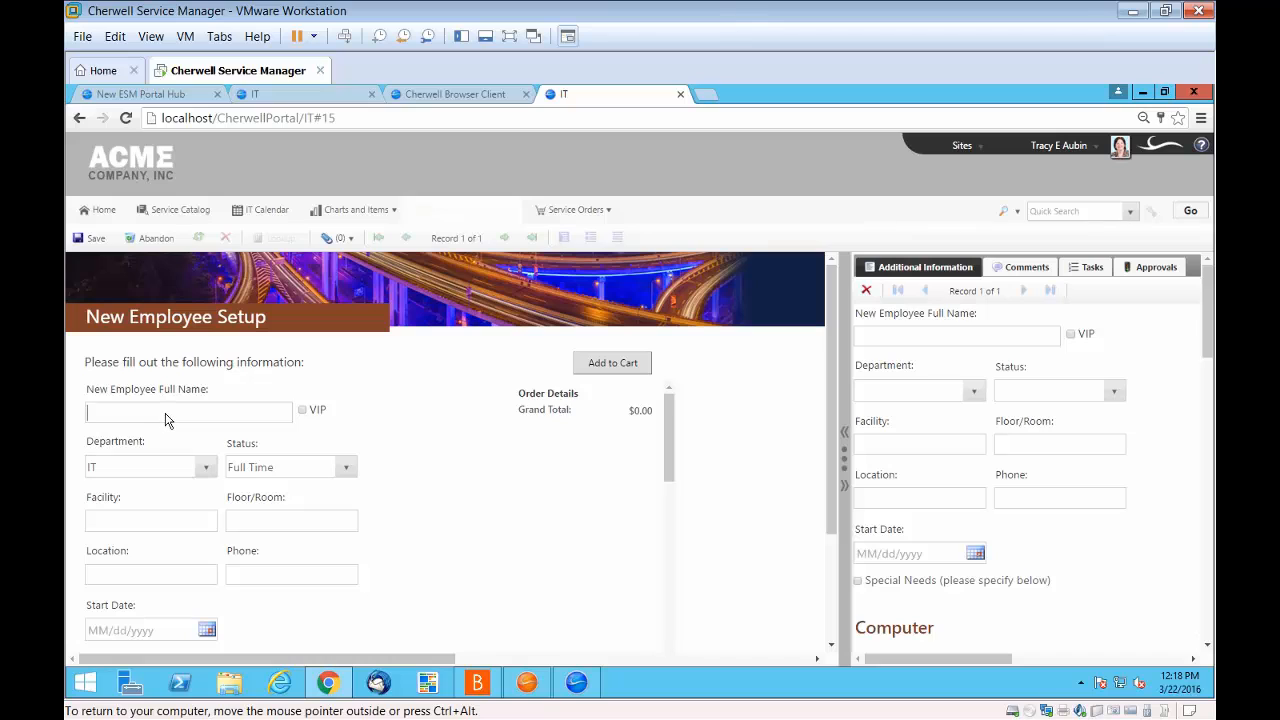
pyautogui.write('John')
# Choose iMac MB418LL/A 24-Inch Desktop as the new employee's computer type
pyautogui.moveTo(543, 507); pyautogui.dragTo(476, 543)
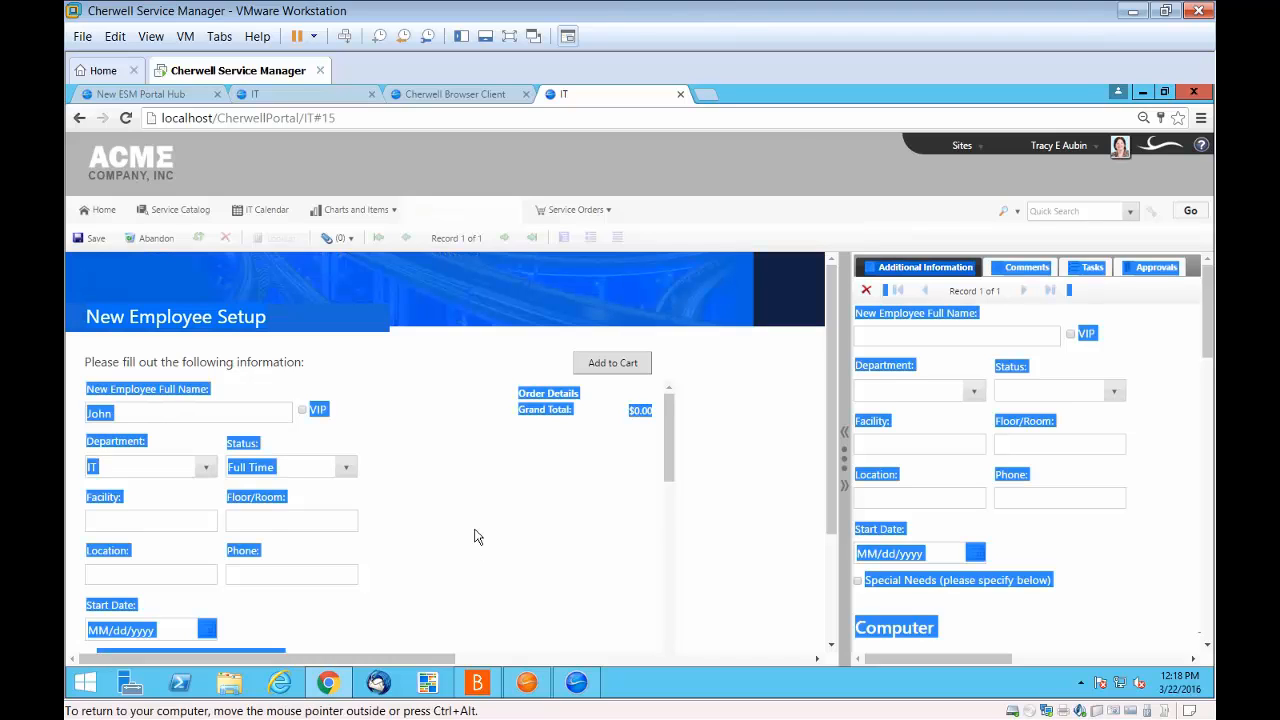
pyautogui.click(670, 518)
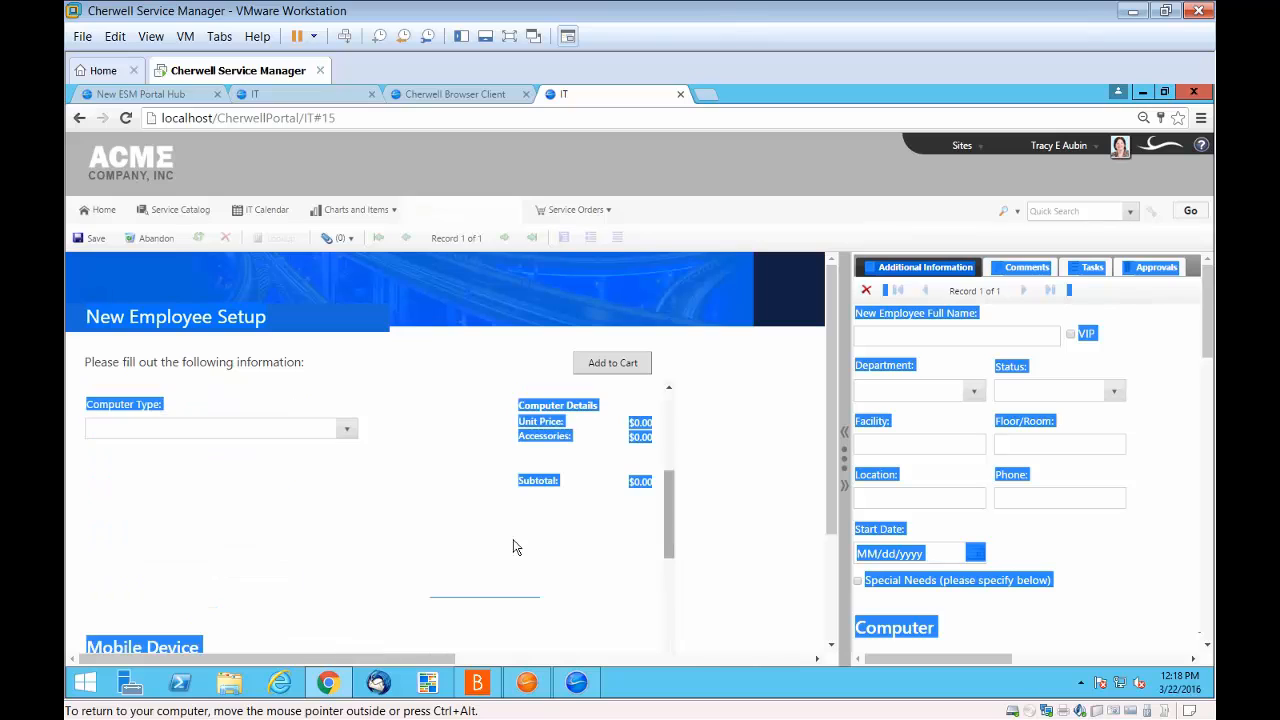
pyautogui.click(250, 430)
pyautogui.click(160, 476)
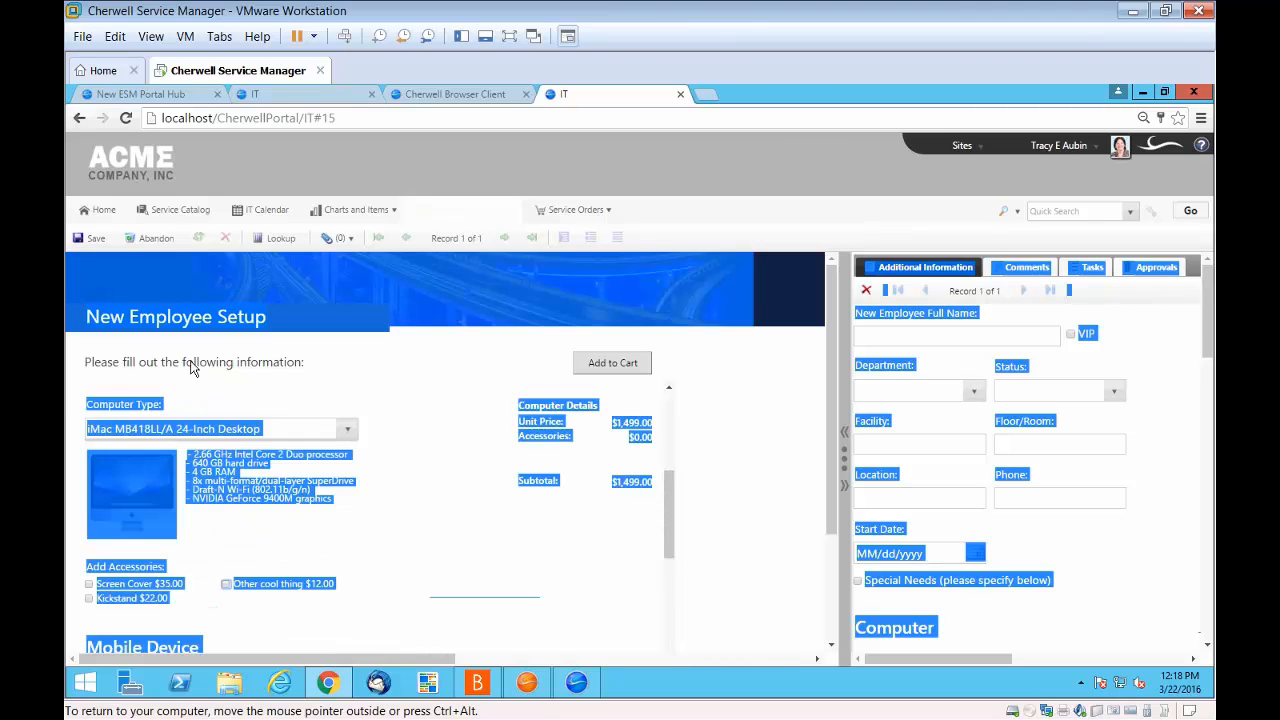
# Go back from the New Employee Setup request to the portal home page without saving the incident changes
pyautogui.rightClick(1062, 455)
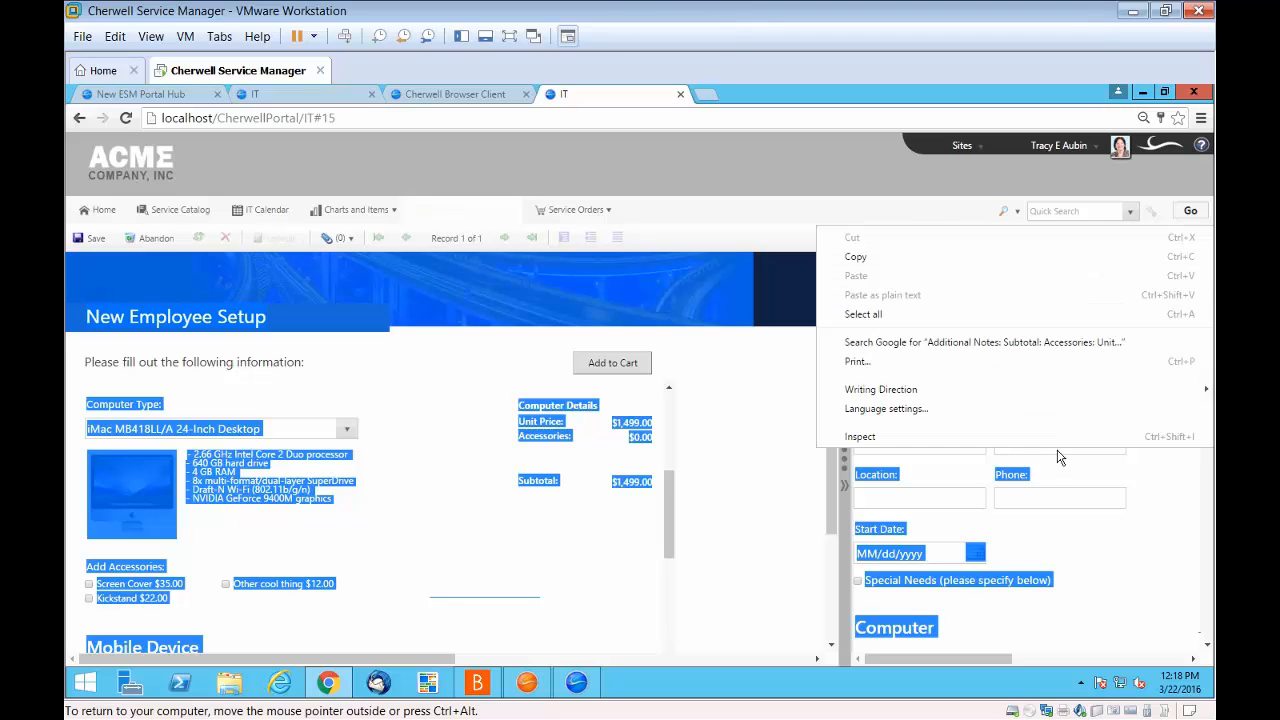
pyautogui.press('Escape')
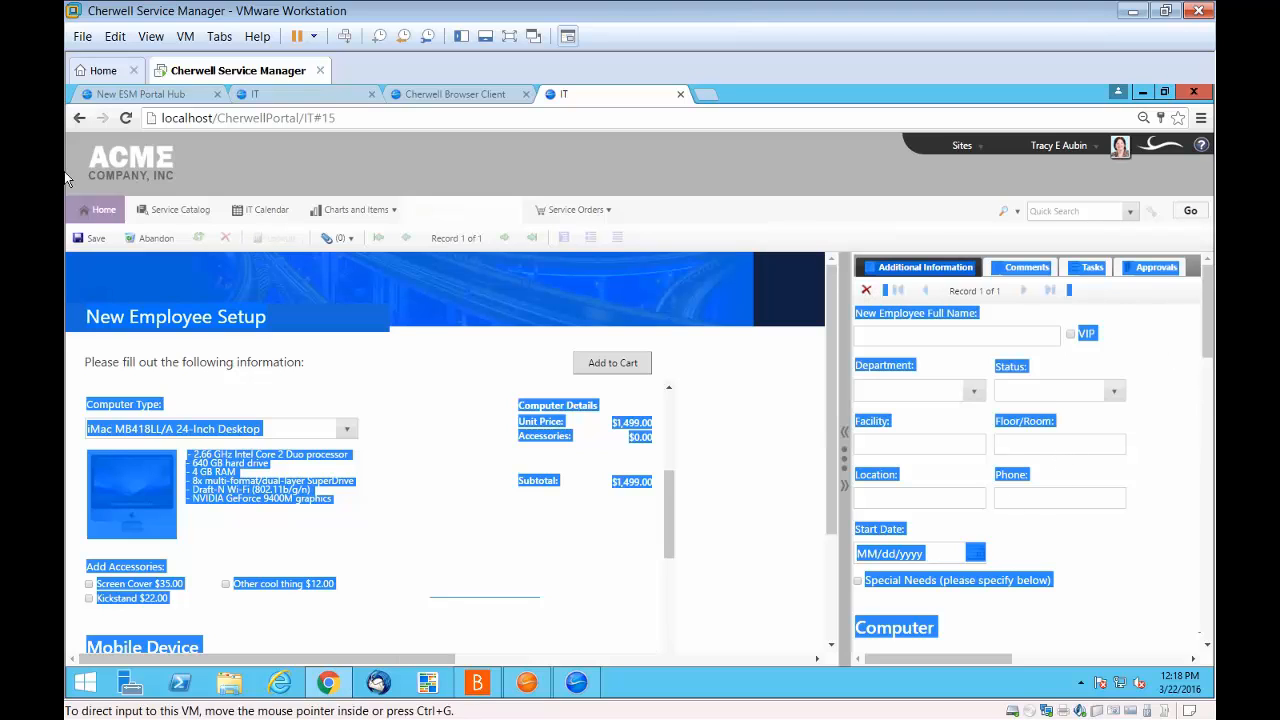
pyautogui.click(79, 118)
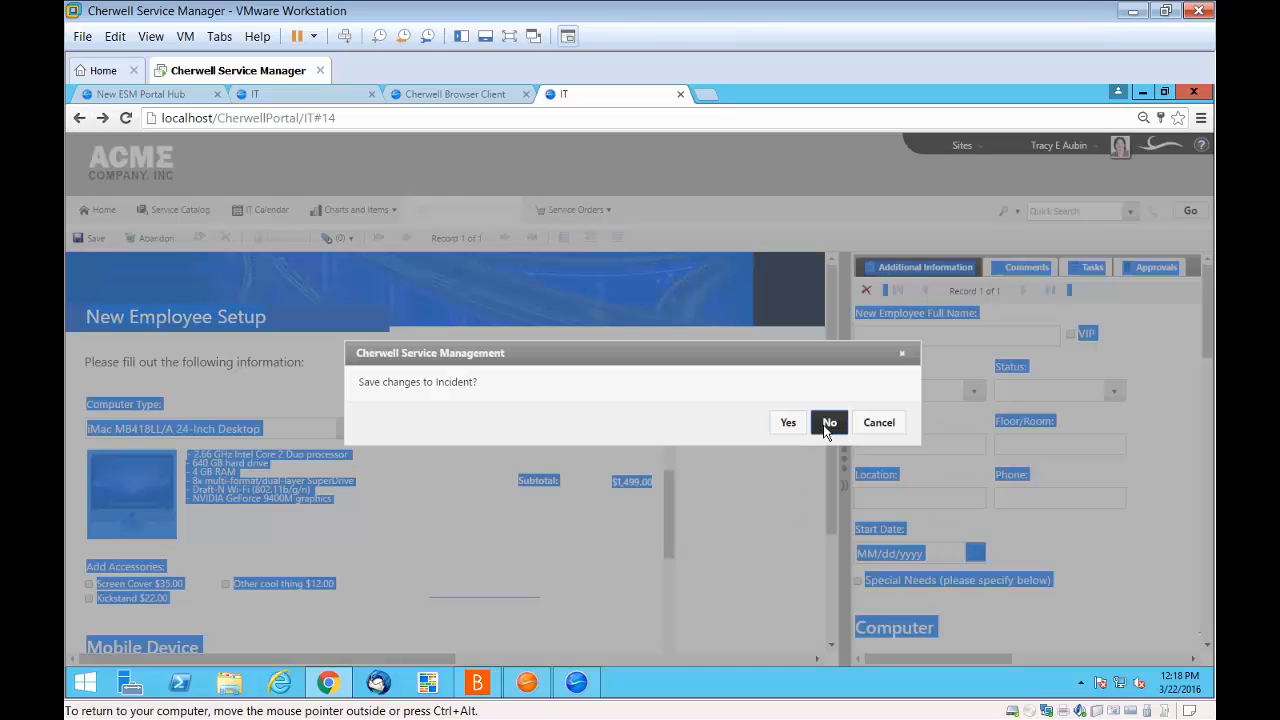
pyautogui.click(828, 423)
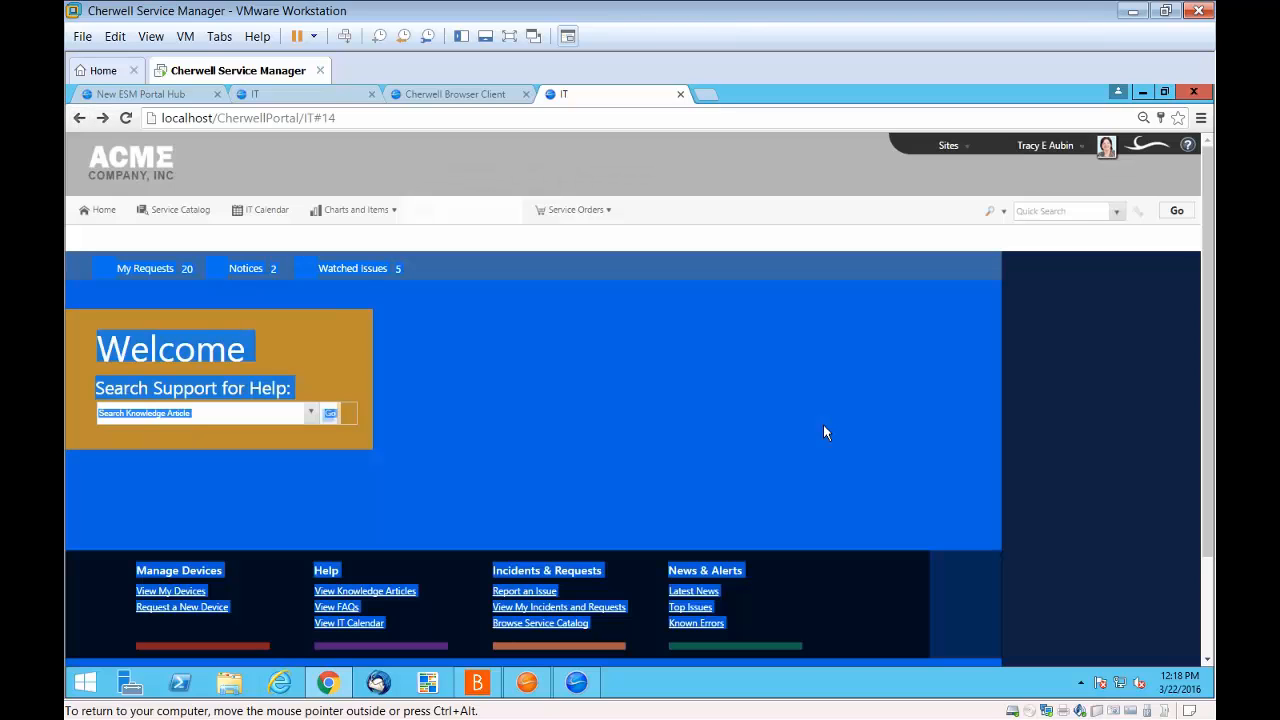
# Open the Service Catalog again and reload the page to clear the text highlighting
pyautogui.click(180, 216)
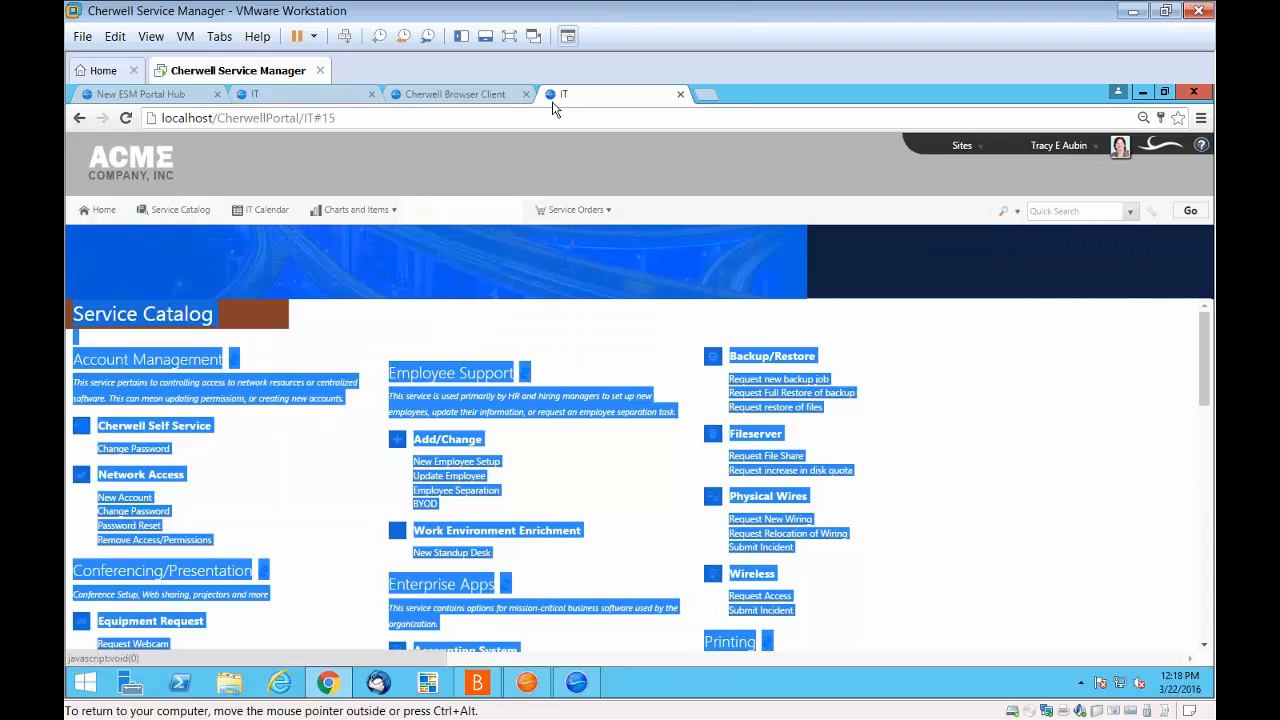
pyautogui.click(553, 117)
pyautogui.press('Return')
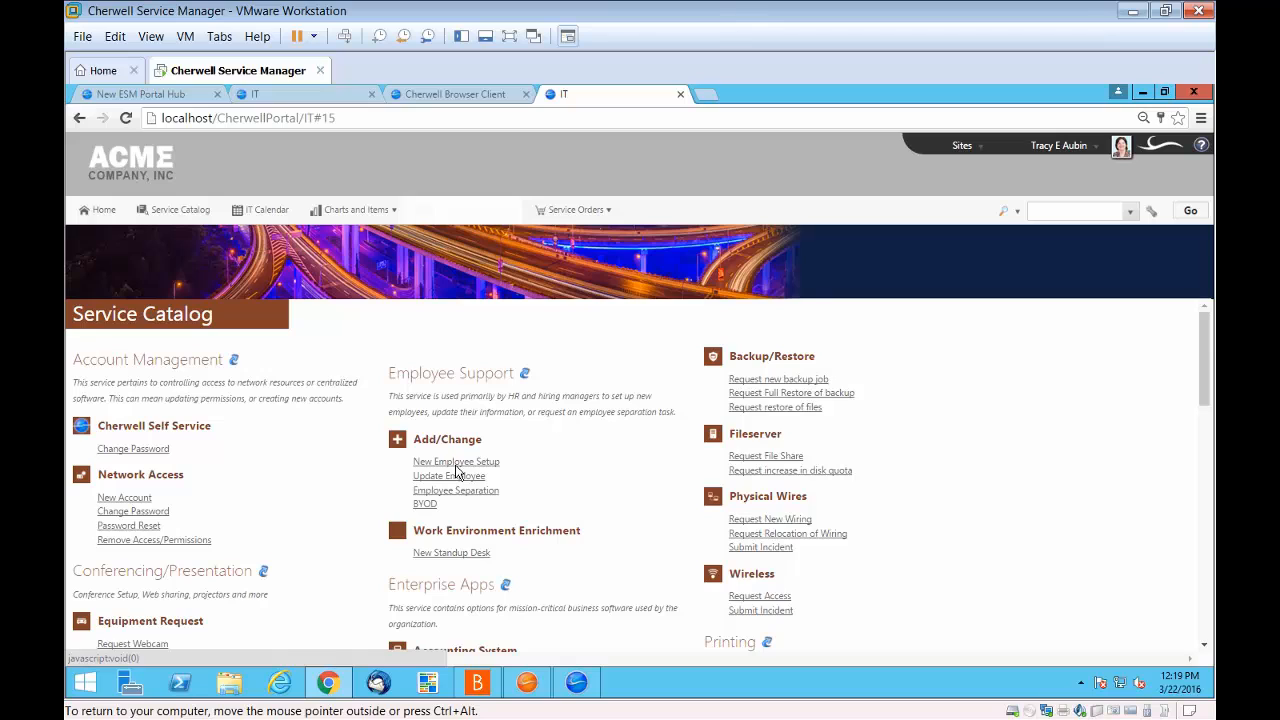
# Open a New Employee Setup request and choose Latitude E5530 Laptop as the computer type
pyautogui.click(456, 463)
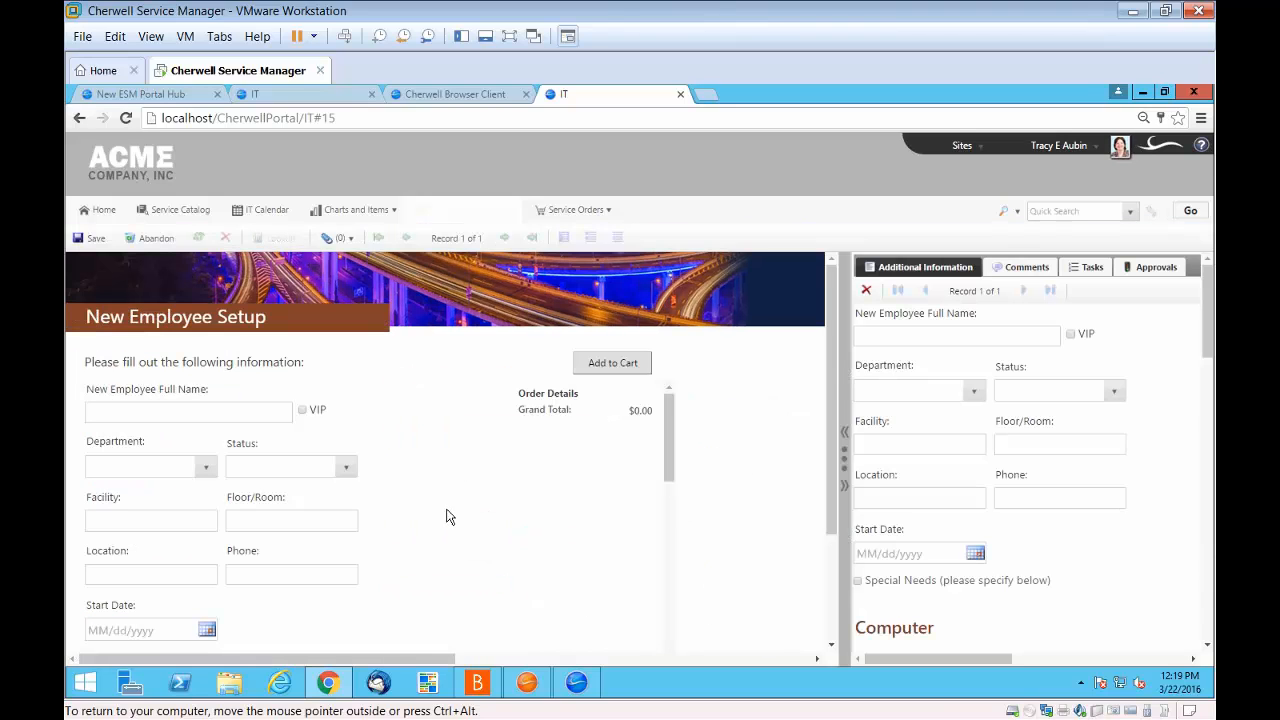
pyautogui.scroll(-2, 420, 520)
pyautogui.click(347, 522)
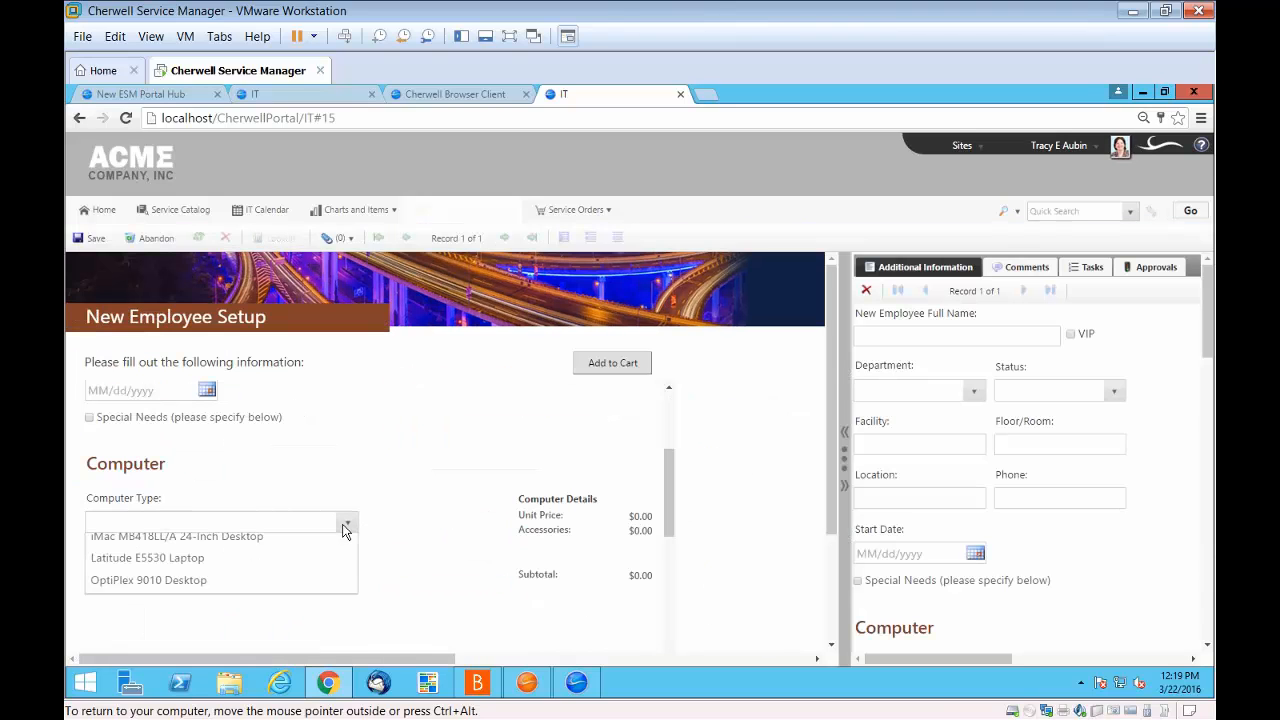
pyautogui.click(217, 590)
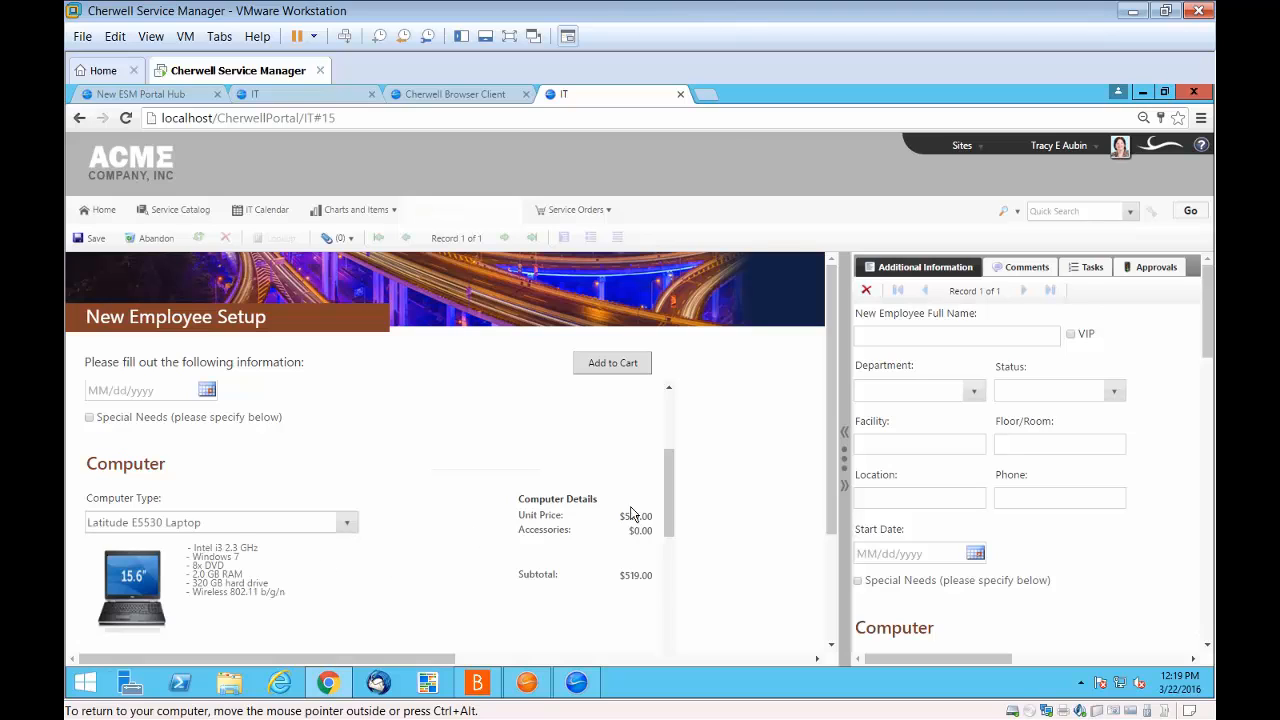
# Choose iPhone 5 32GB as the new employee's mobile device
pyautogui.scroll(-3, 435, 559)
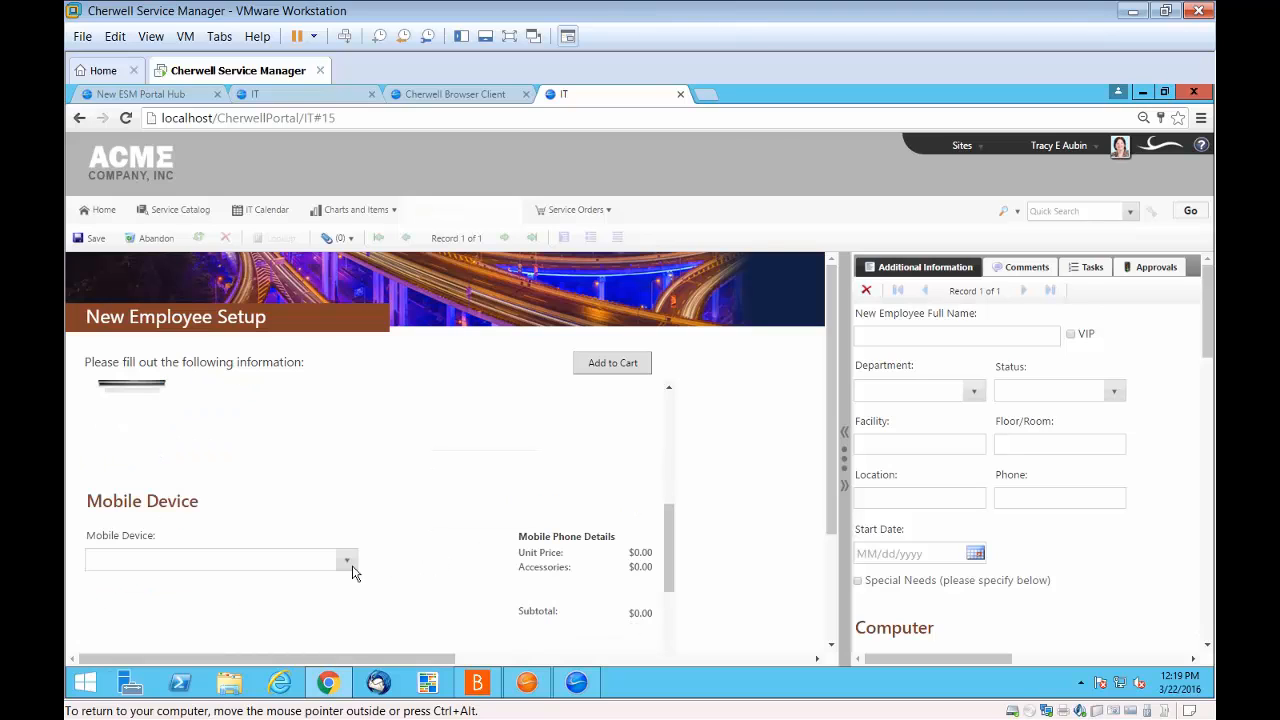
pyautogui.click(347, 562)
pyautogui.click(297, 491)
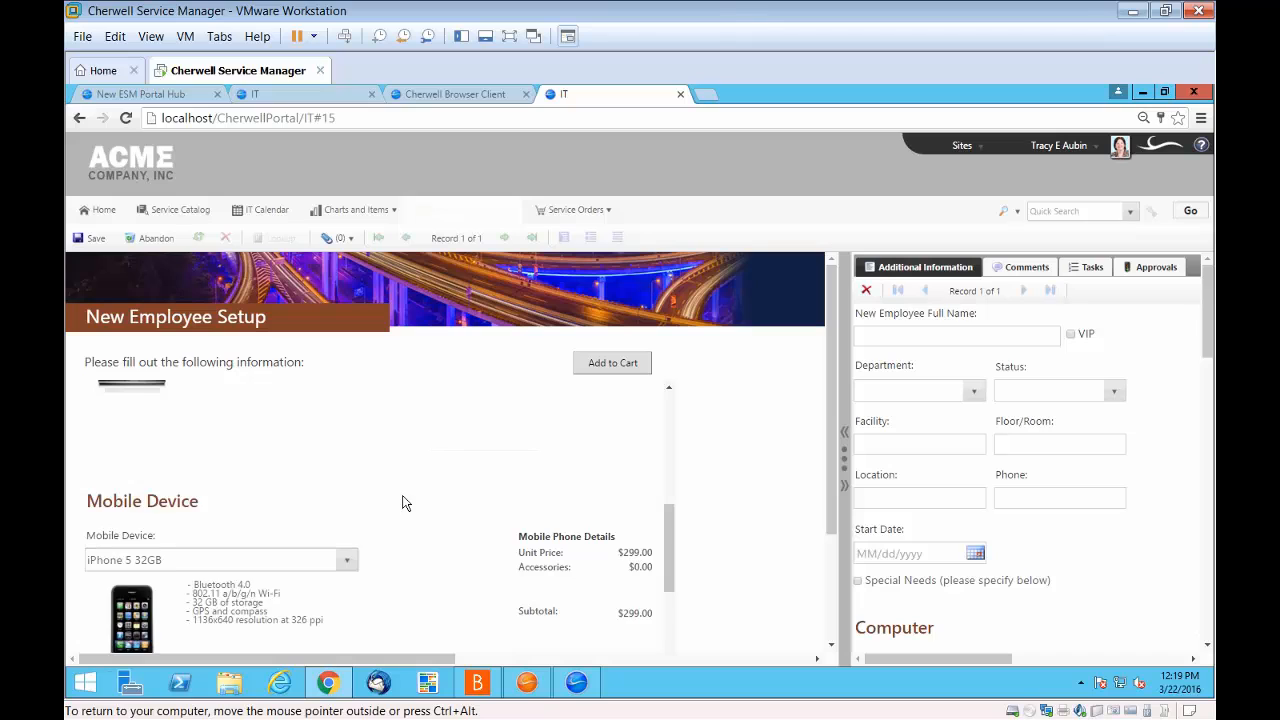
pyautogui.scroll(-1, 420, 500)
pyautogui.scroll(-1, 410, 515)
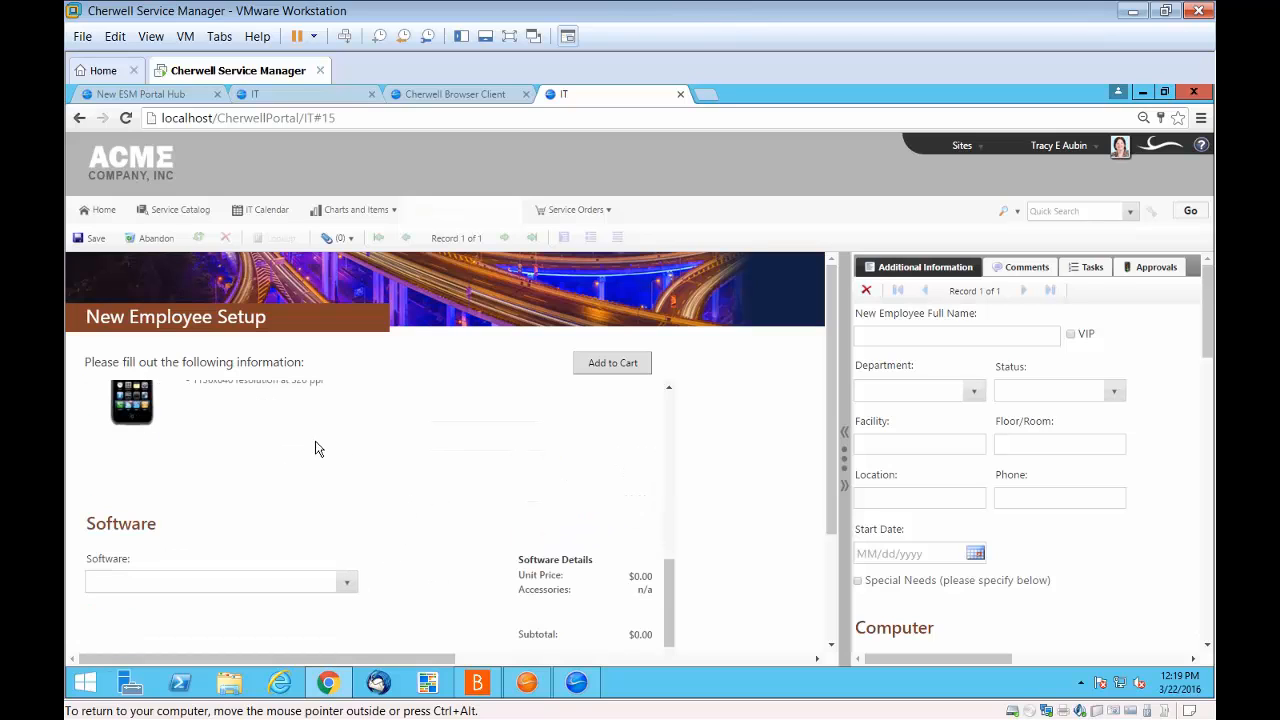
# Choose Developer Software Package as the employee's software, and return to the Service Catalog without saving the incident changes
pyautogui.scroll(1, 316, 449)
pyautogui.scroll(3, 316, 449)
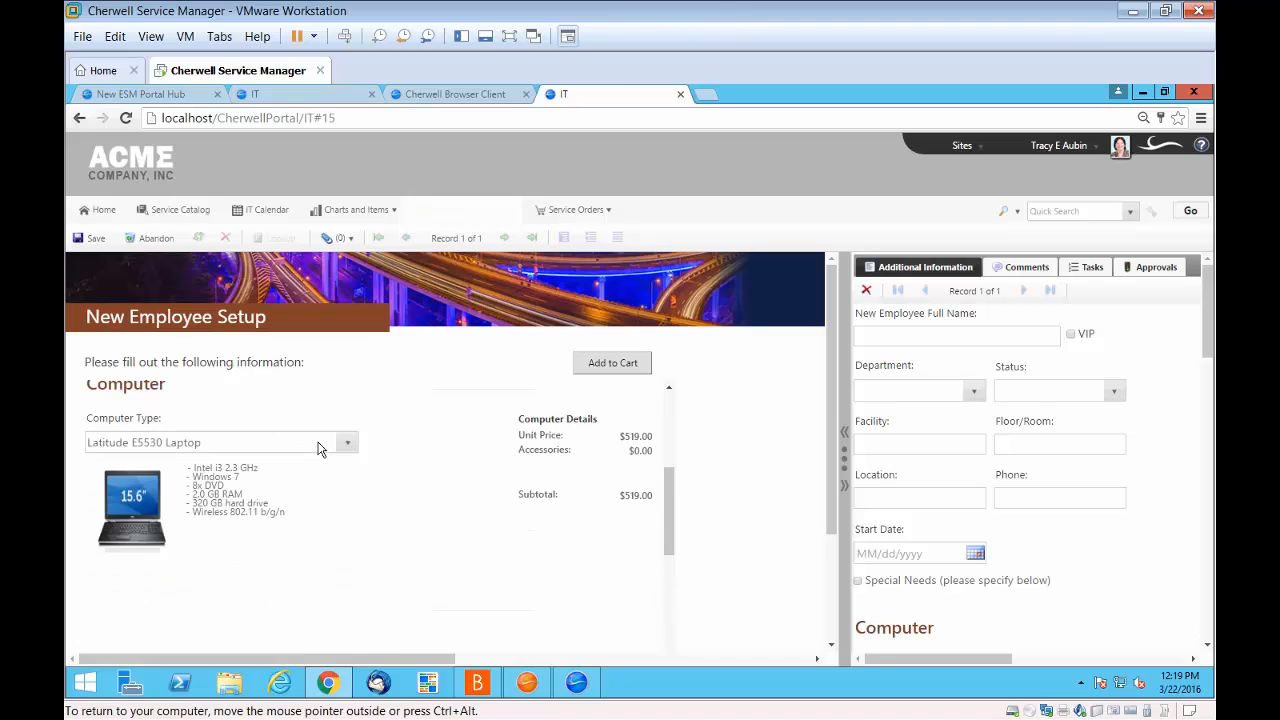
pyautogui.scroll(-4, 317, 449)
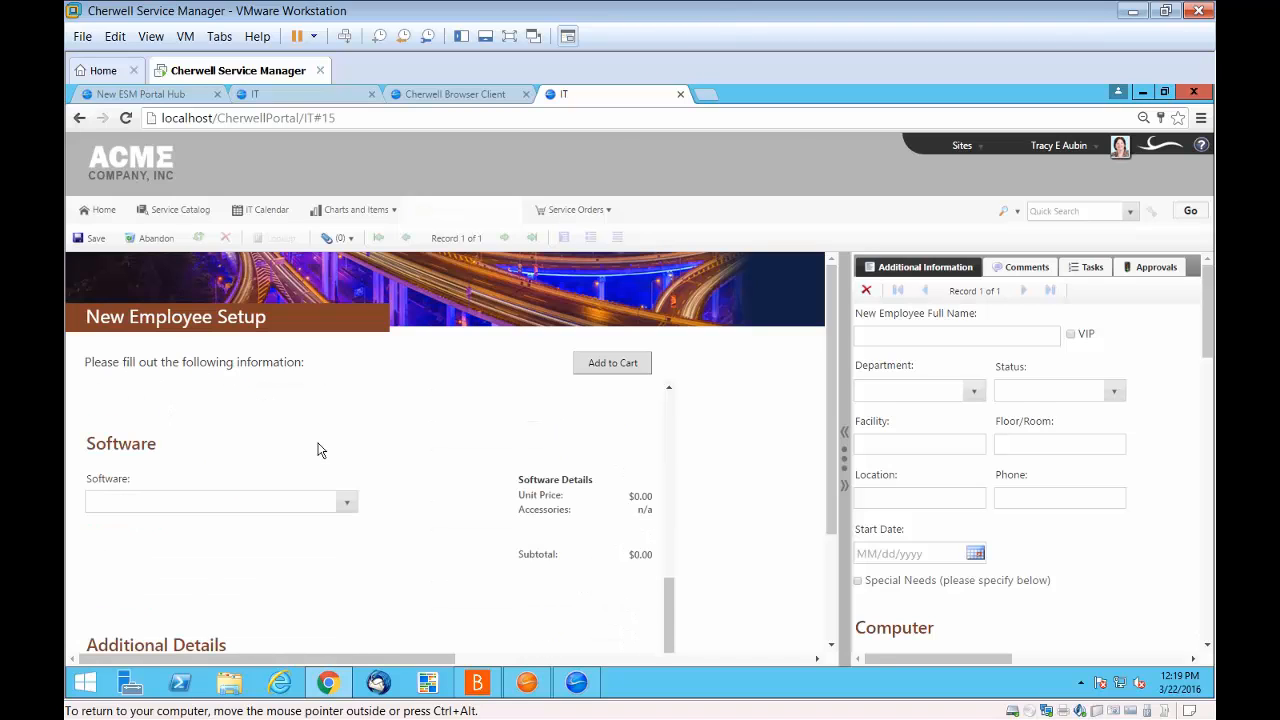
pyautogui.click(346, 504)
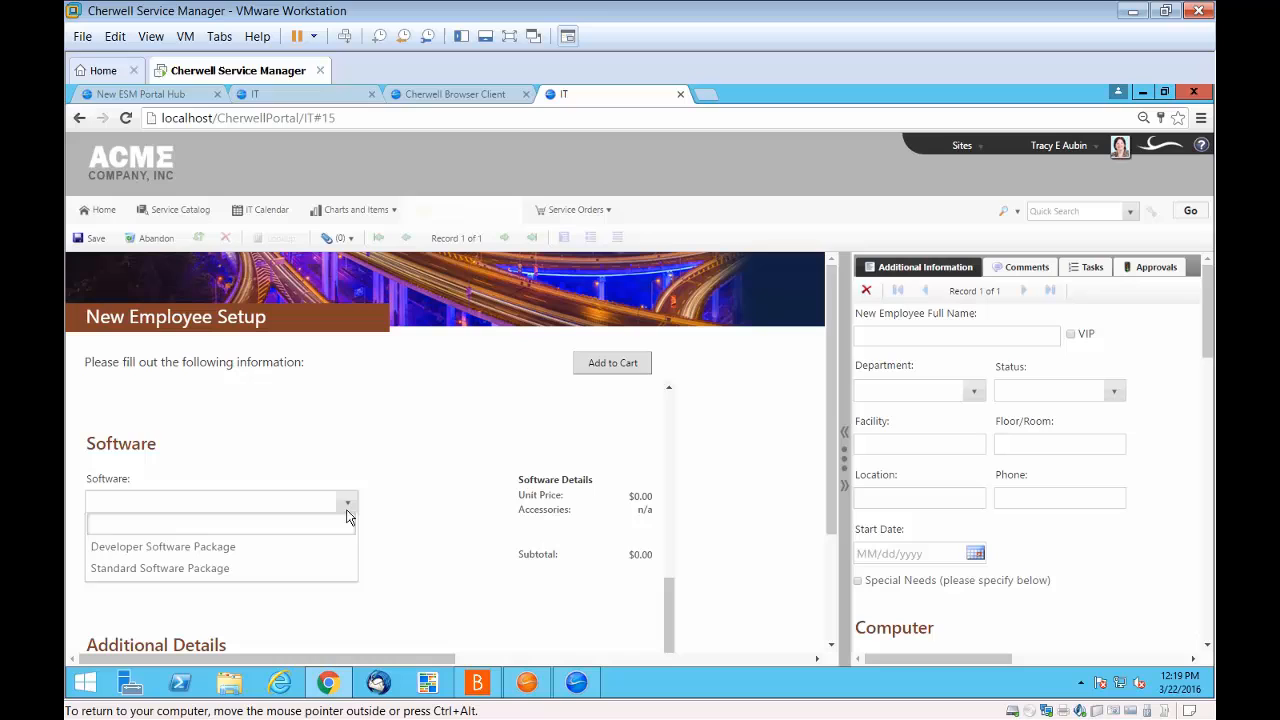
pyautogui.click(281, 550)
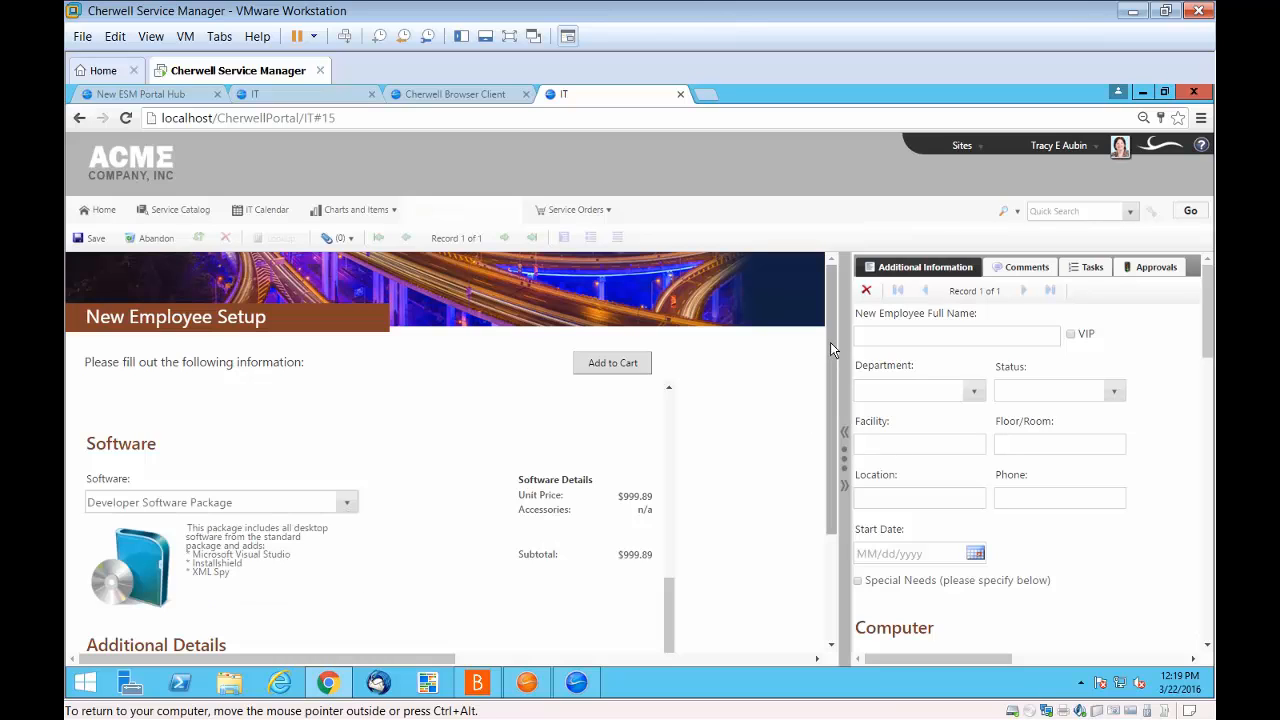
pyautogui.click(155, 215)
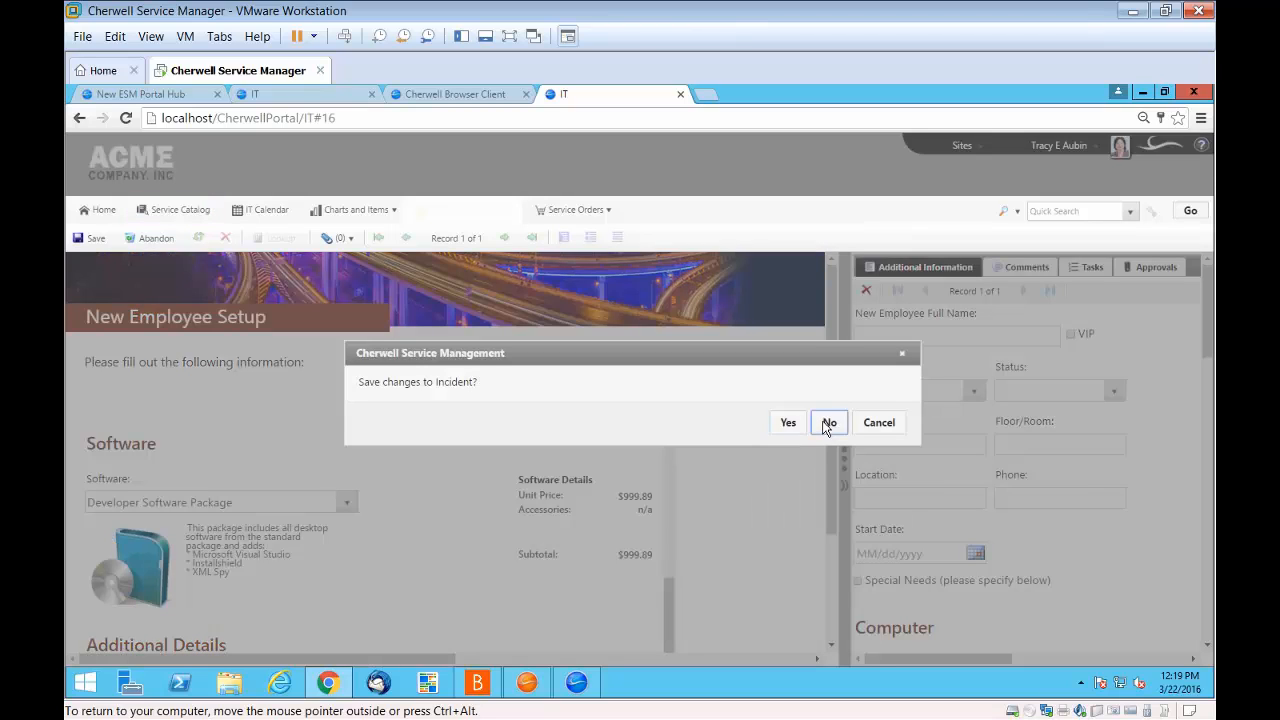
pyautogui.click(828, 423)
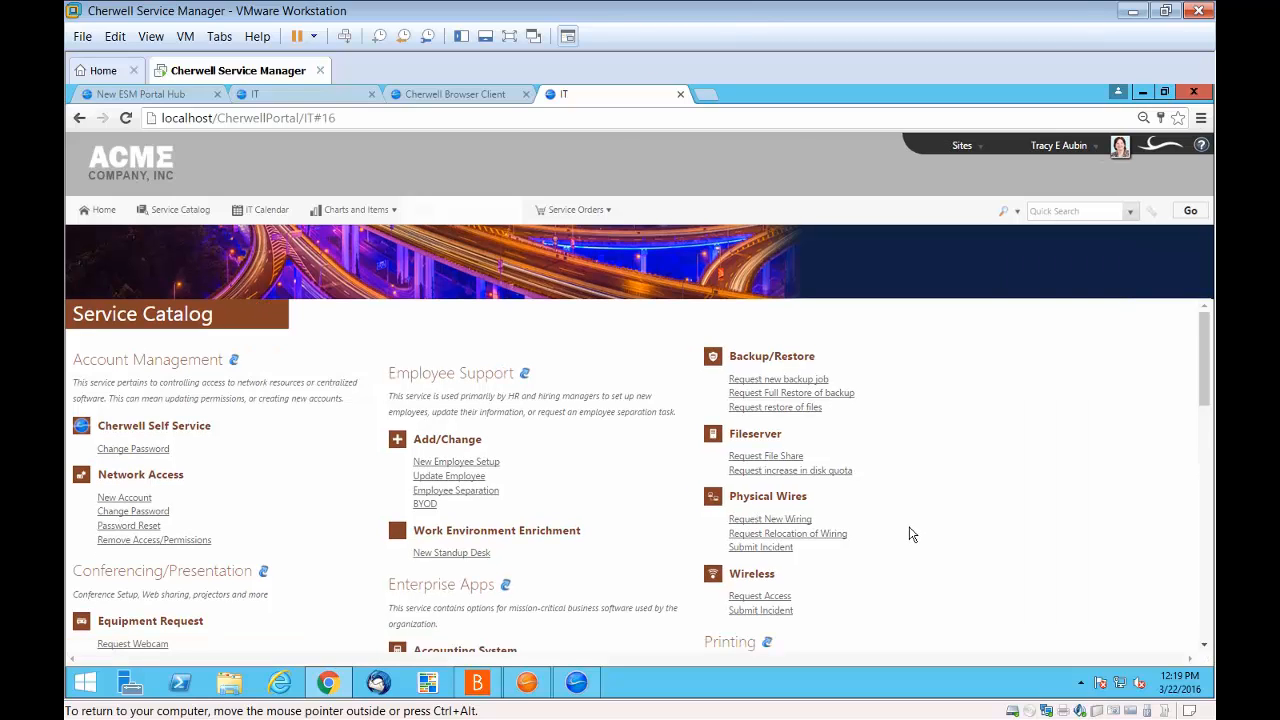
# Look through the full list of services in the Service Catalog and compare it with the IT Service Desk portal on the hr_cherwell site
pyautogui.scroll(-1, 910, 535)
pyautogui.scroll(-1, 910, 535)
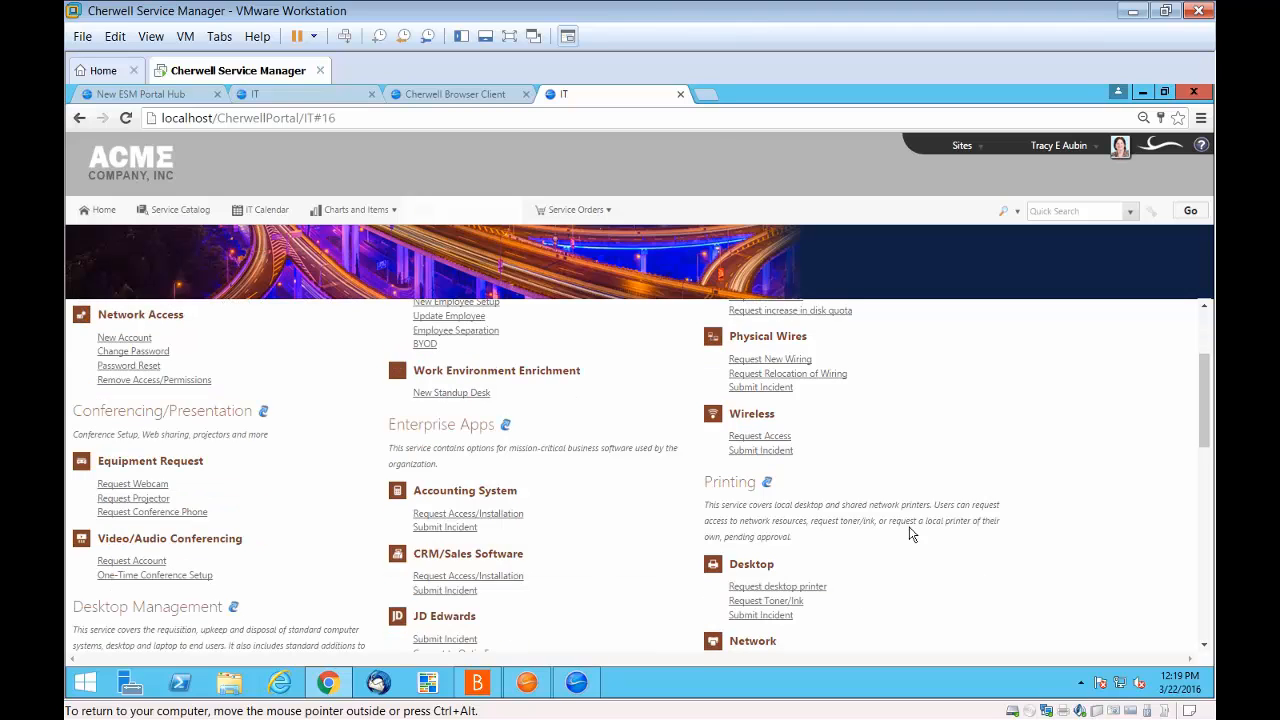
pyautogui.scroll(-6, 910, 535)
pyautogui.scroll(-3, 910, 540)
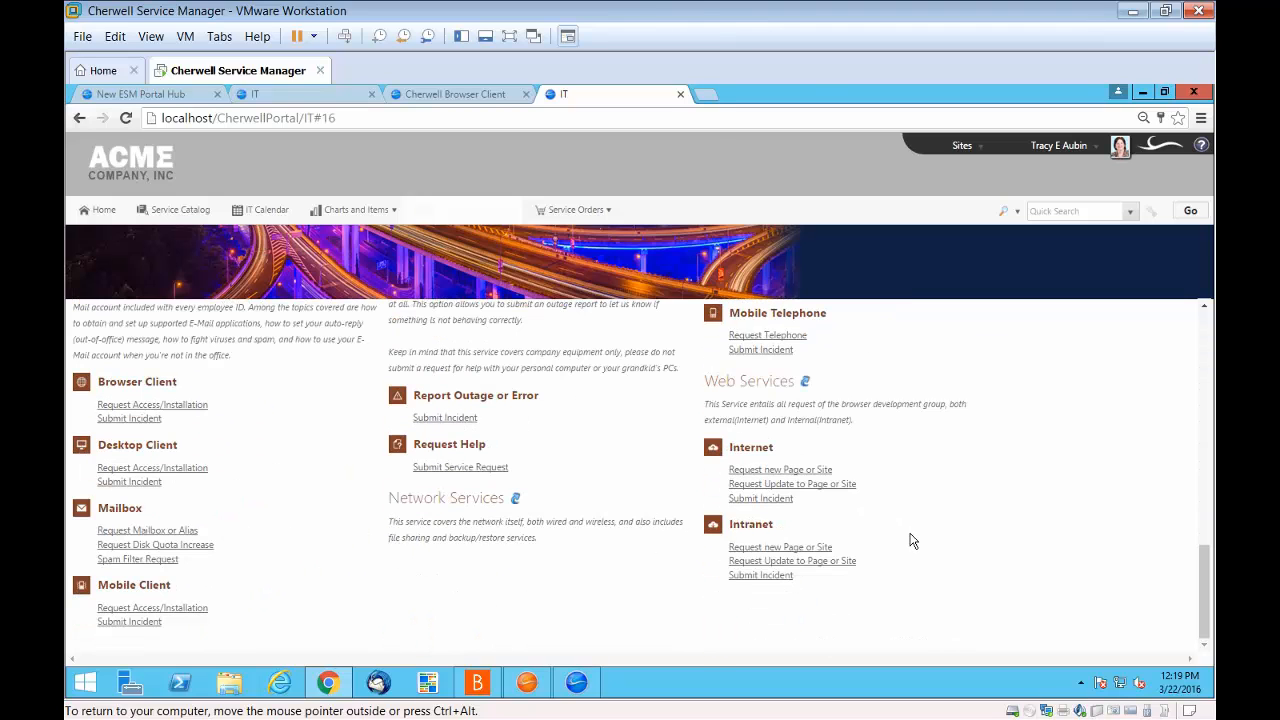
pyautogui.scroll(7, 910, 540)
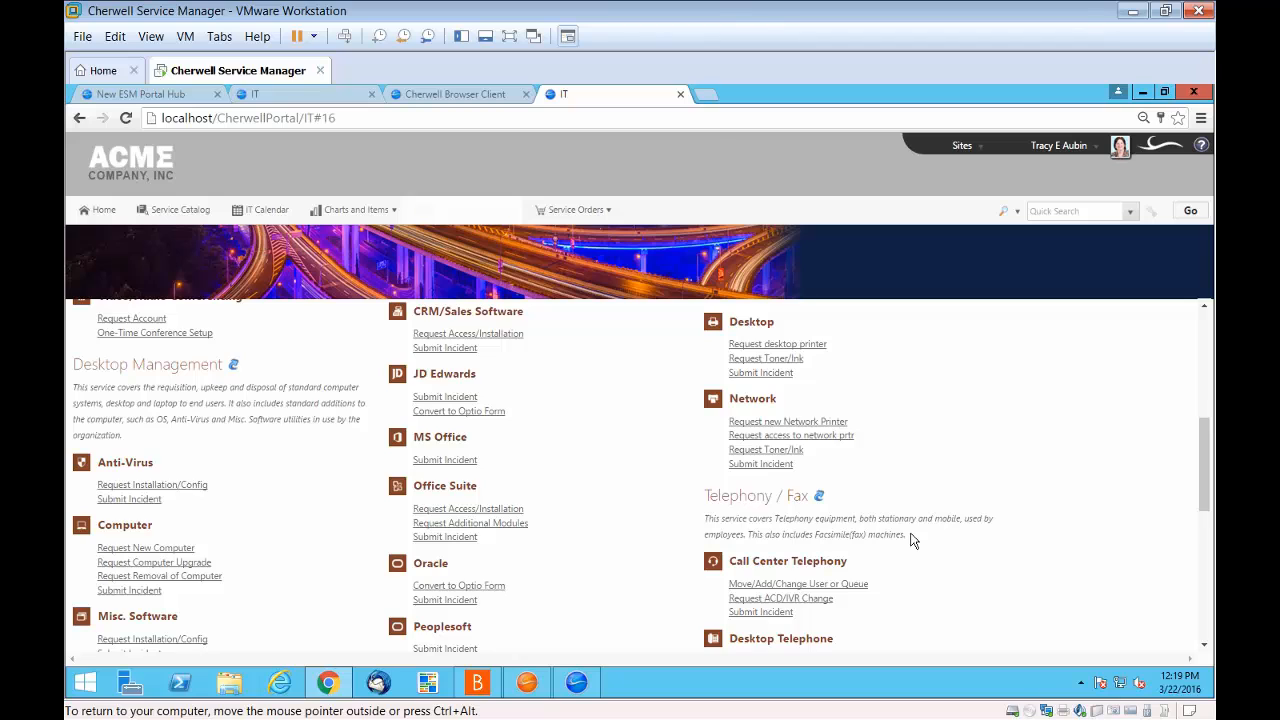
pyautogui.scroll(2, 910, 540)
pyautogui.scroll(1, 910, 540)
pyautogui.scroll(2, 910, 540)
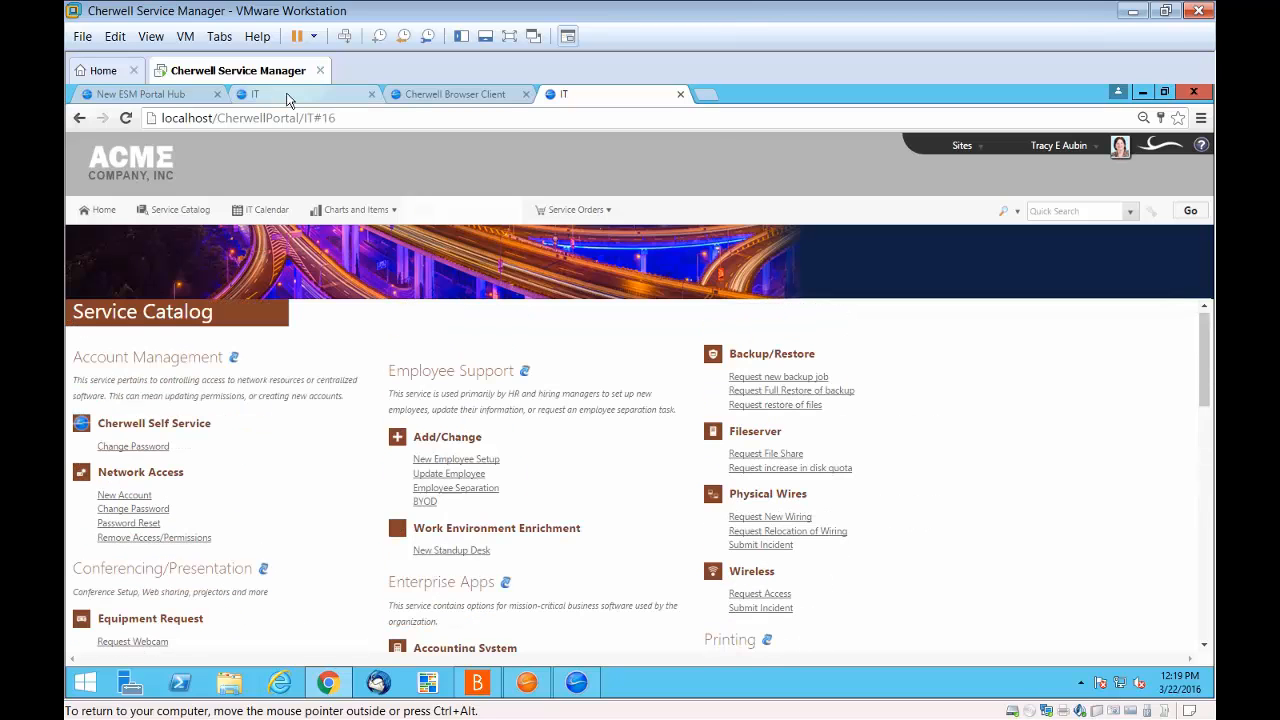
pyautogui.click(287, 99)
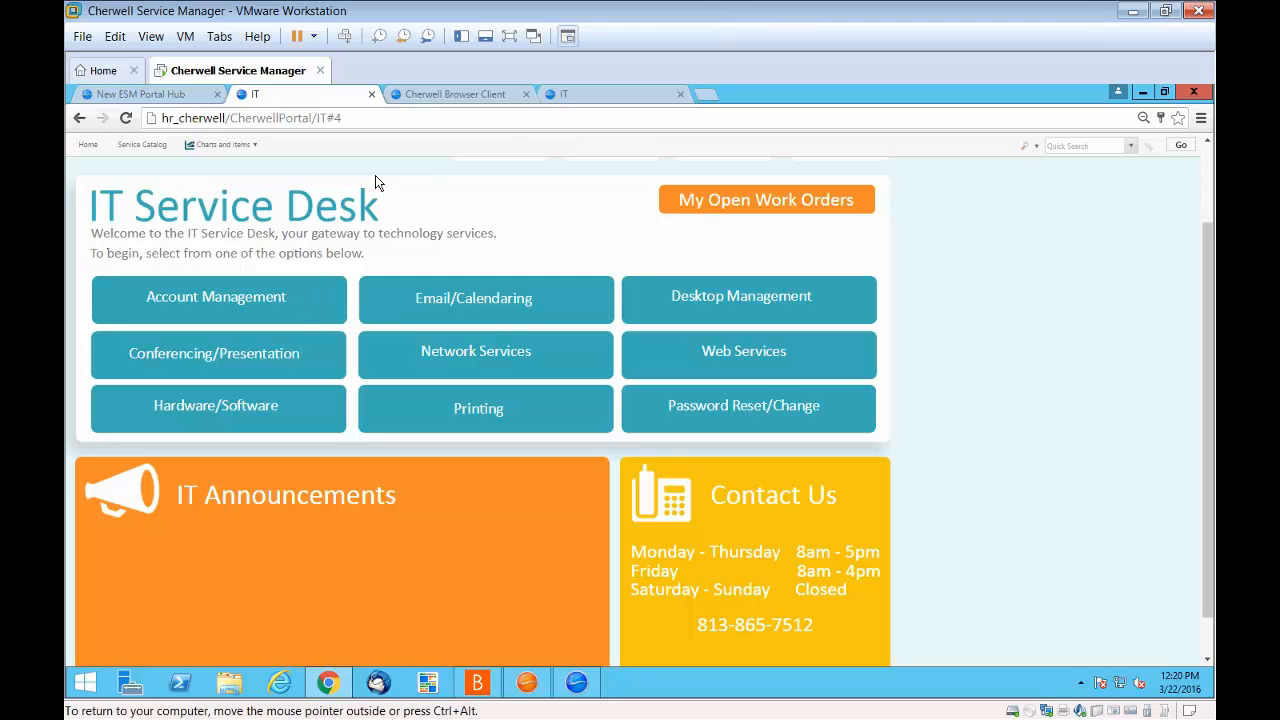
pyautogui.click(584, 99)
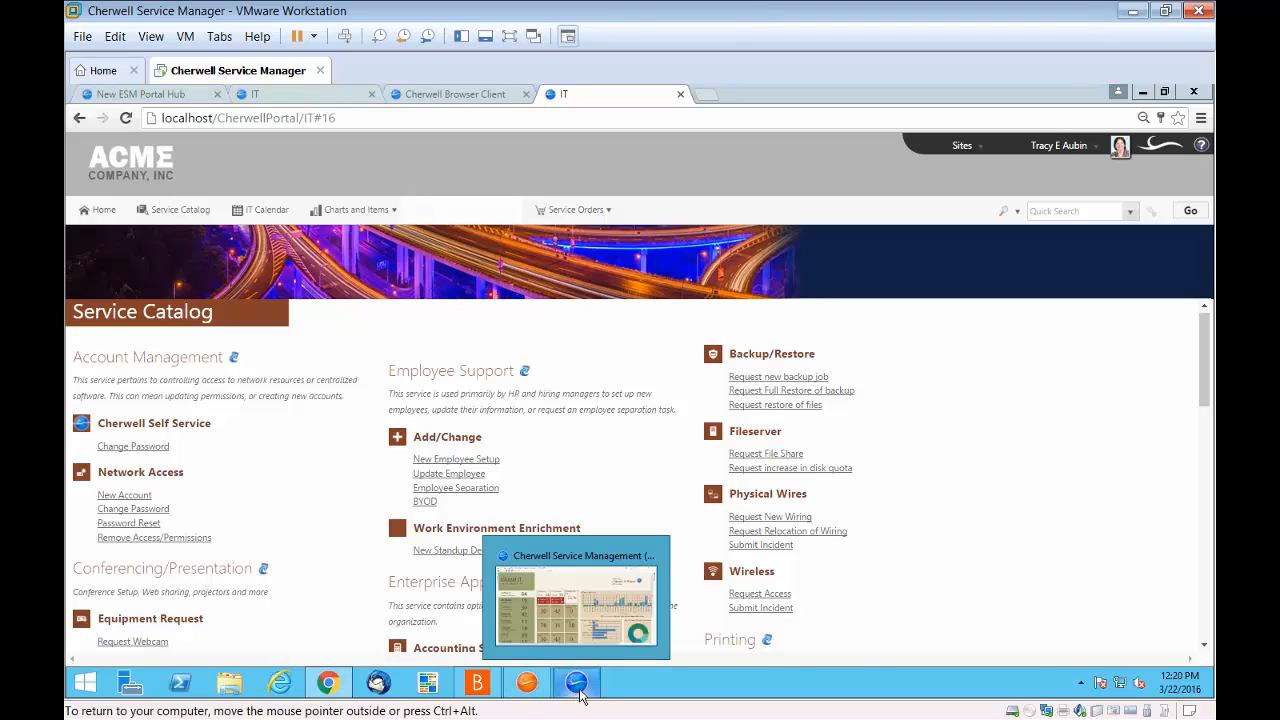
# Switch to the Cherwell Service Management desktop client and show the Incident SubCategory table in Table Management
pyautogui.click(580, 695)
pyautogui.click(376, 114)
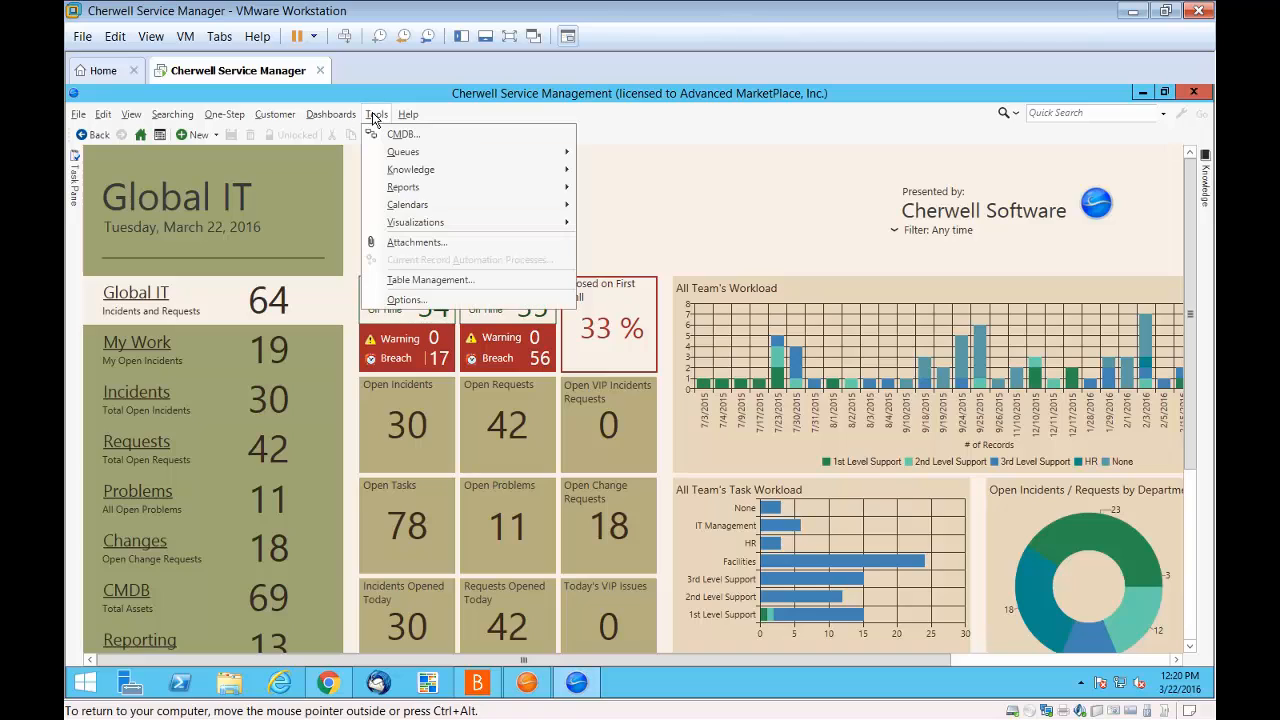
pyautogui.click(432, 281)
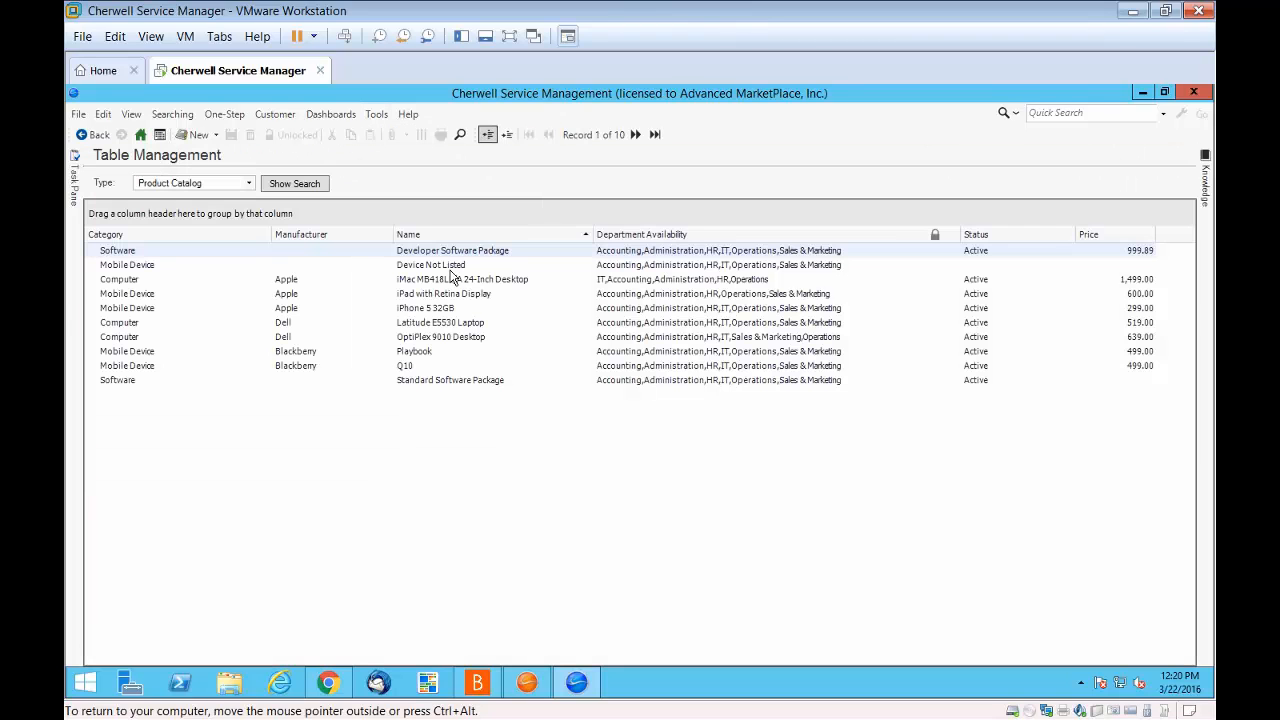
pyautogui.click(249, 184)
pyautogui.click(249, 233)
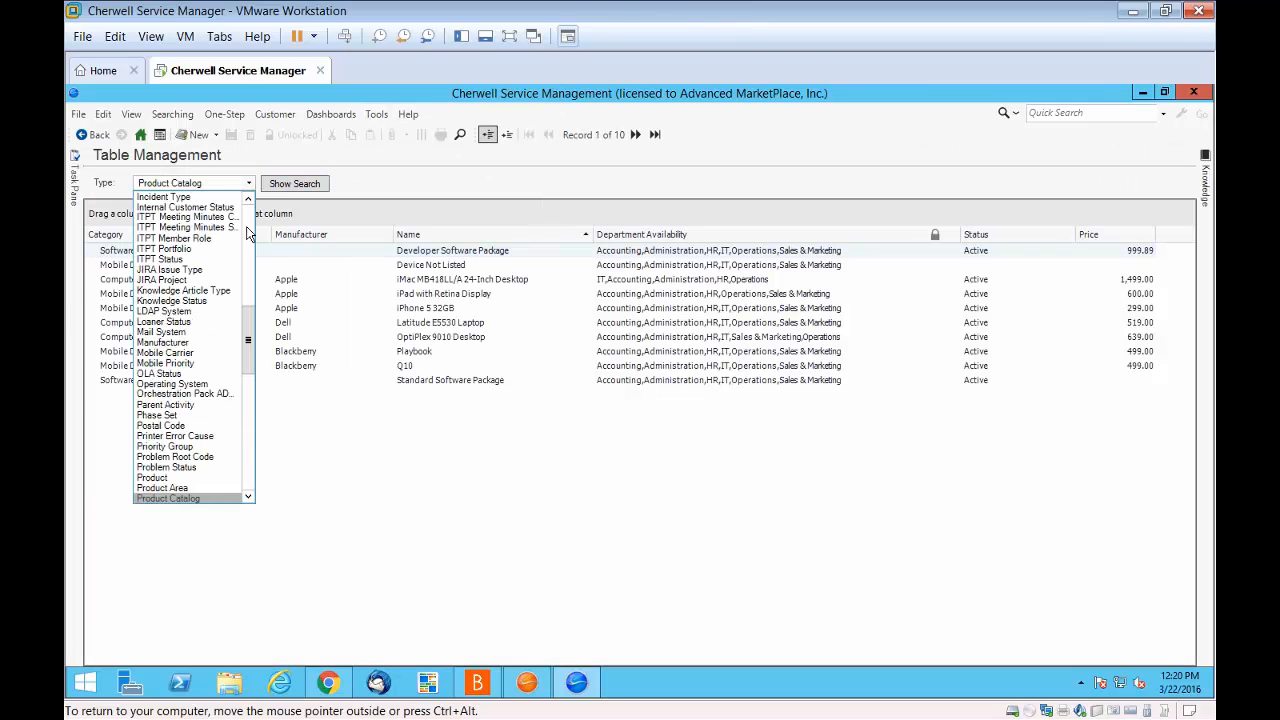
pyautogui.click(249, 233)
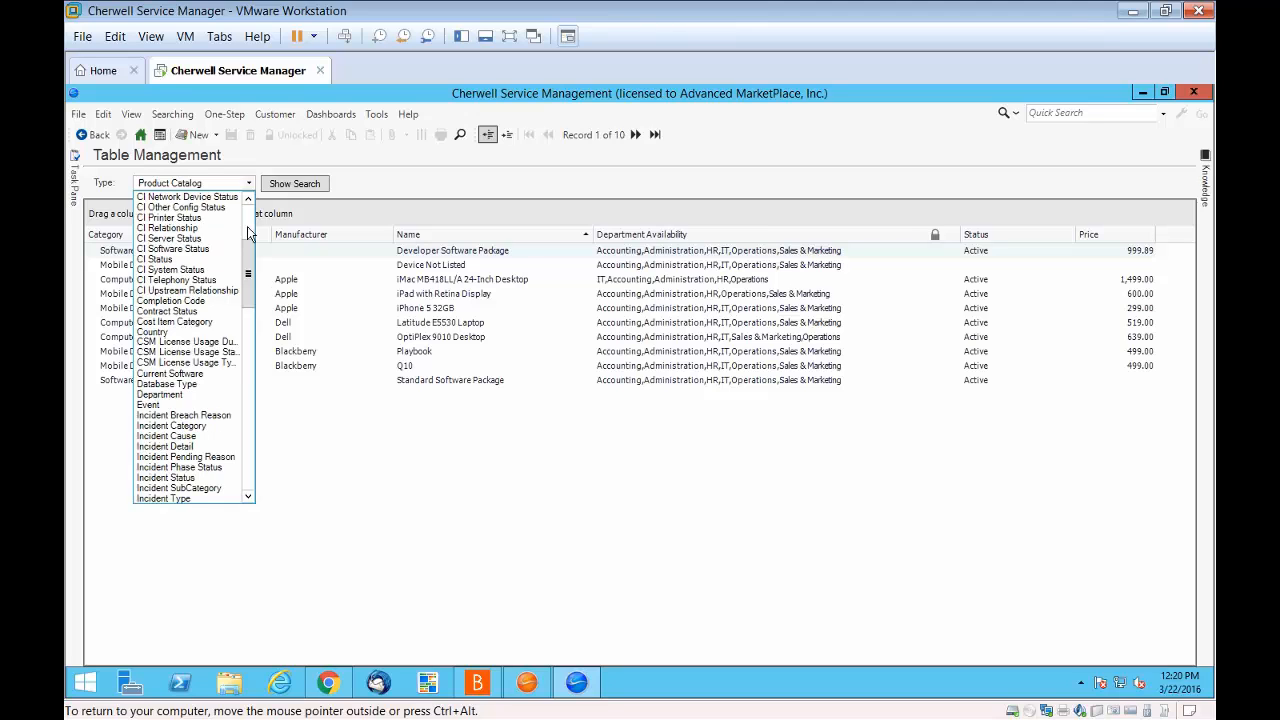
pyautogui.click(200, 487)
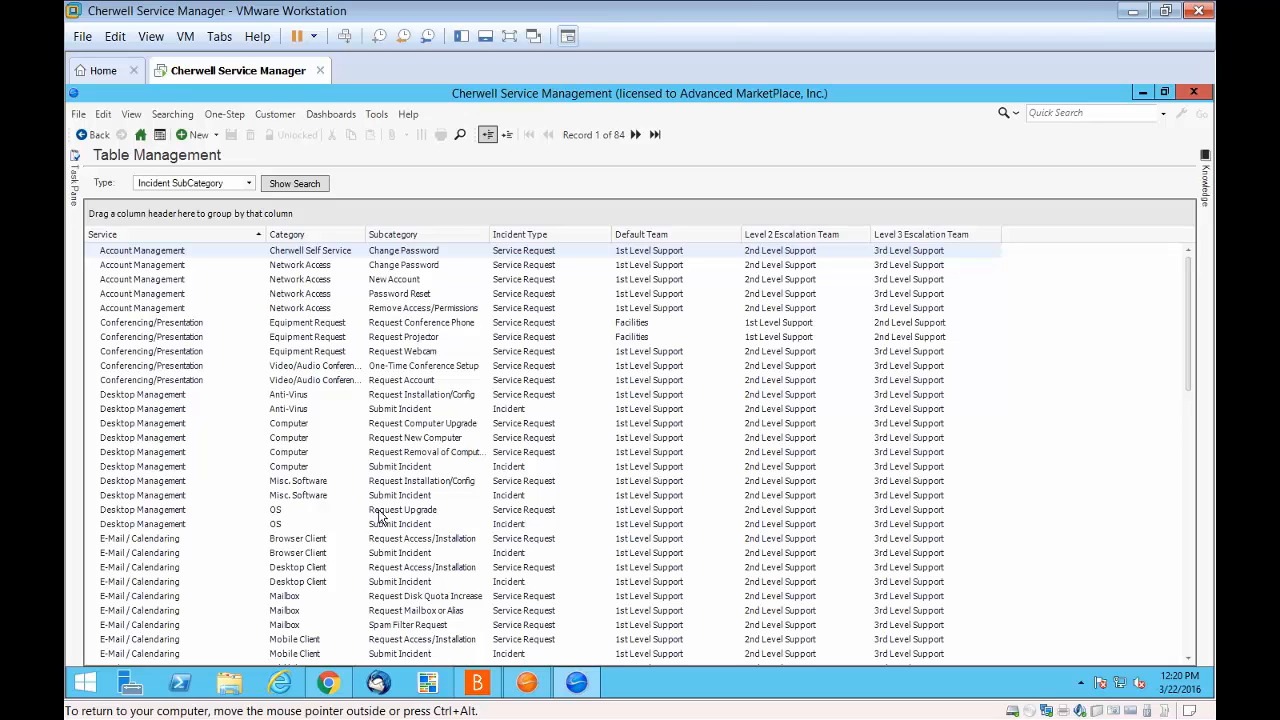
# Open the Spam Filter Request subcategory record under E-Mail / Calendaring and examine its Visible in Customer Portal option
pyautogui.scroll(-2, 389, 513)
pyautogui.scroll(-8, 389, 513)
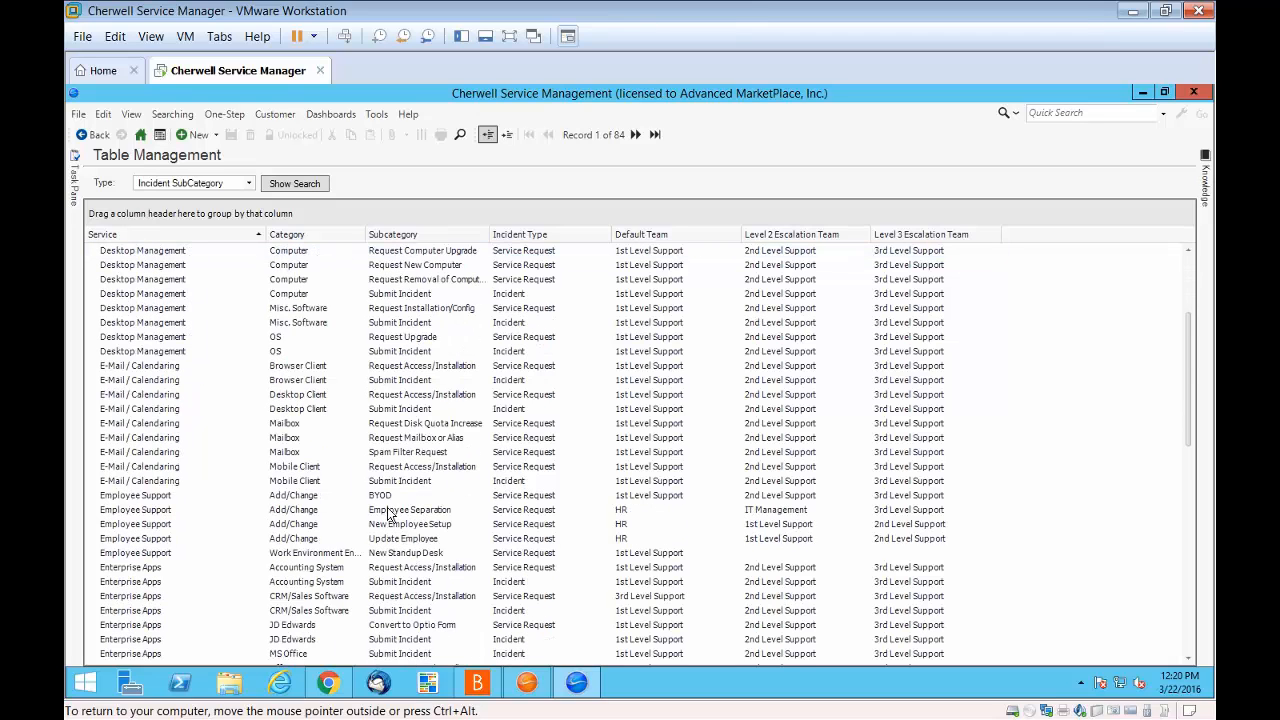
pyautogui.scroll(-2, 390, 520)
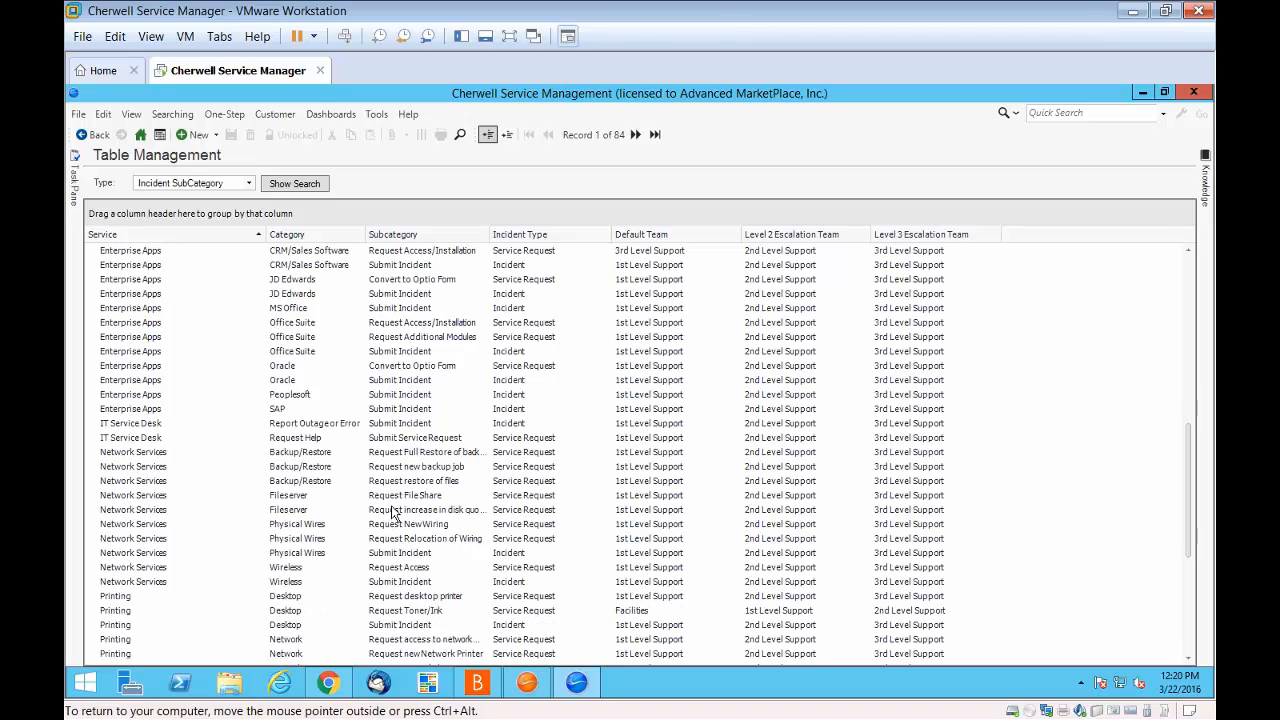
pyautogui.scroll(7, 395, 487)
pyautogui.doubleClick(128, 410)
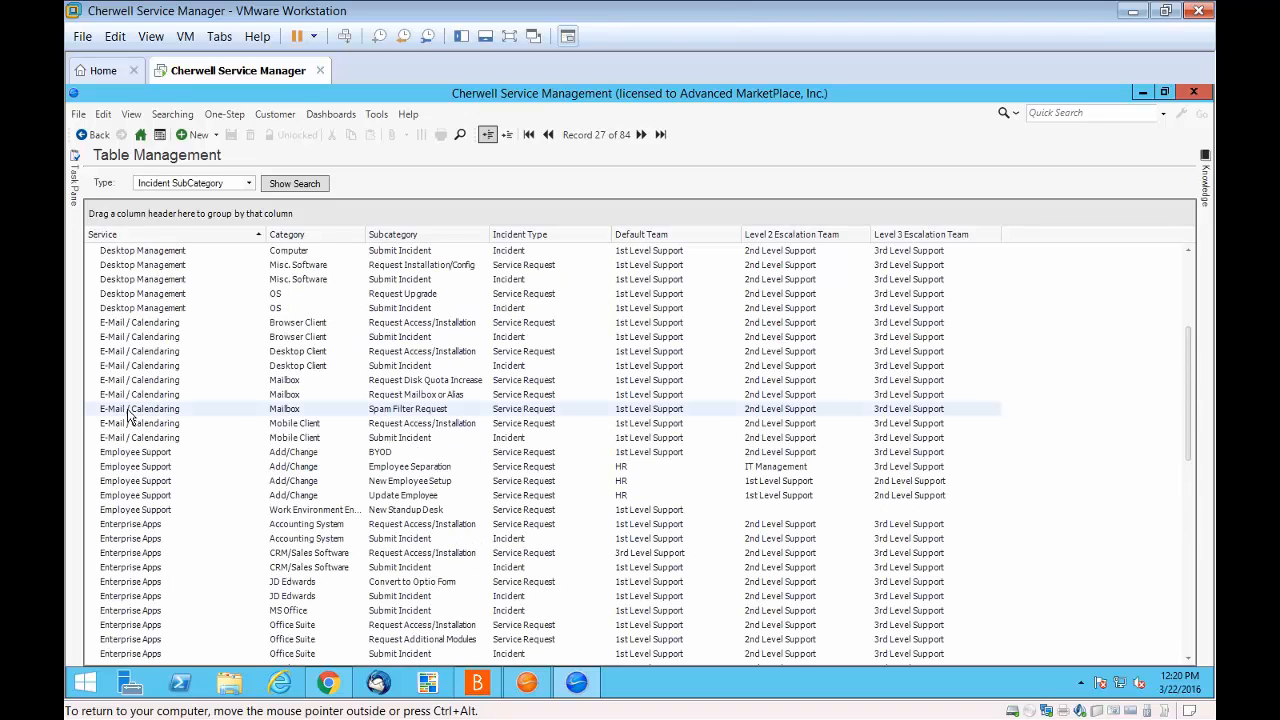
pyautogui.click(183, 228)
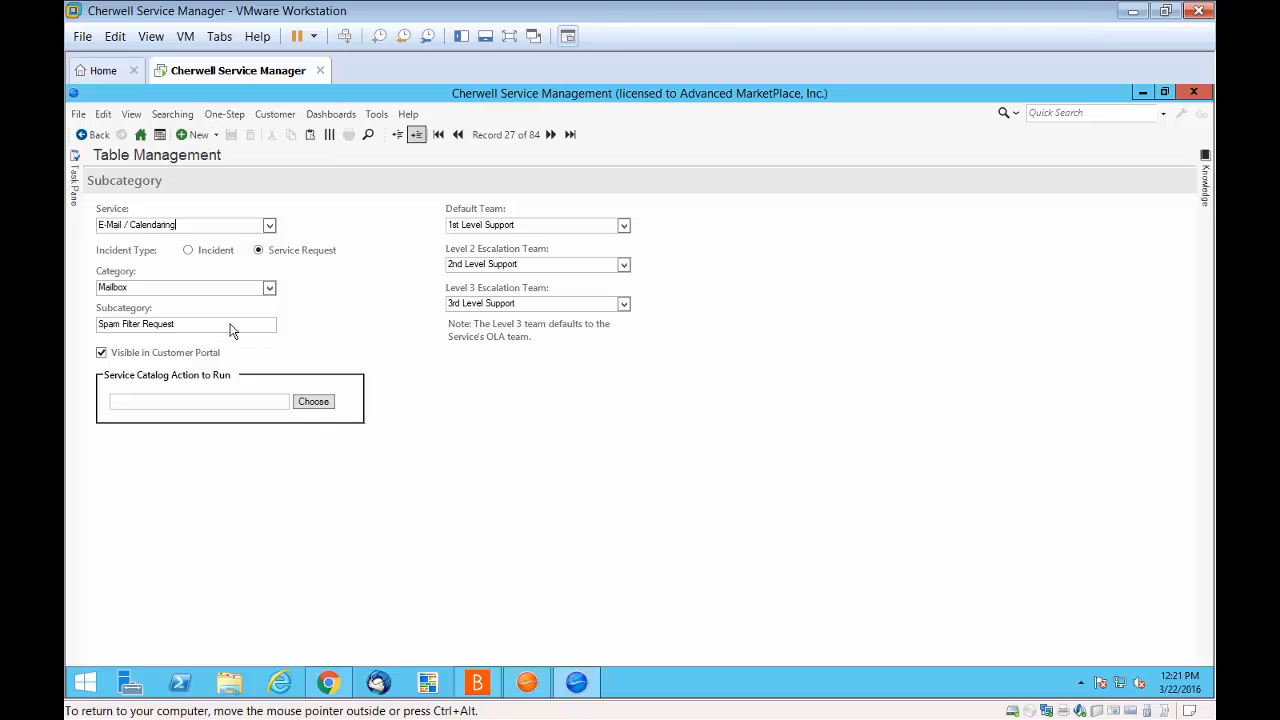
pyautogui.click(102, 354)
# Switch back to the ACME IT portal in Chrome and view My Service Cart under Service Orders
pyautogui.click(594, 695)
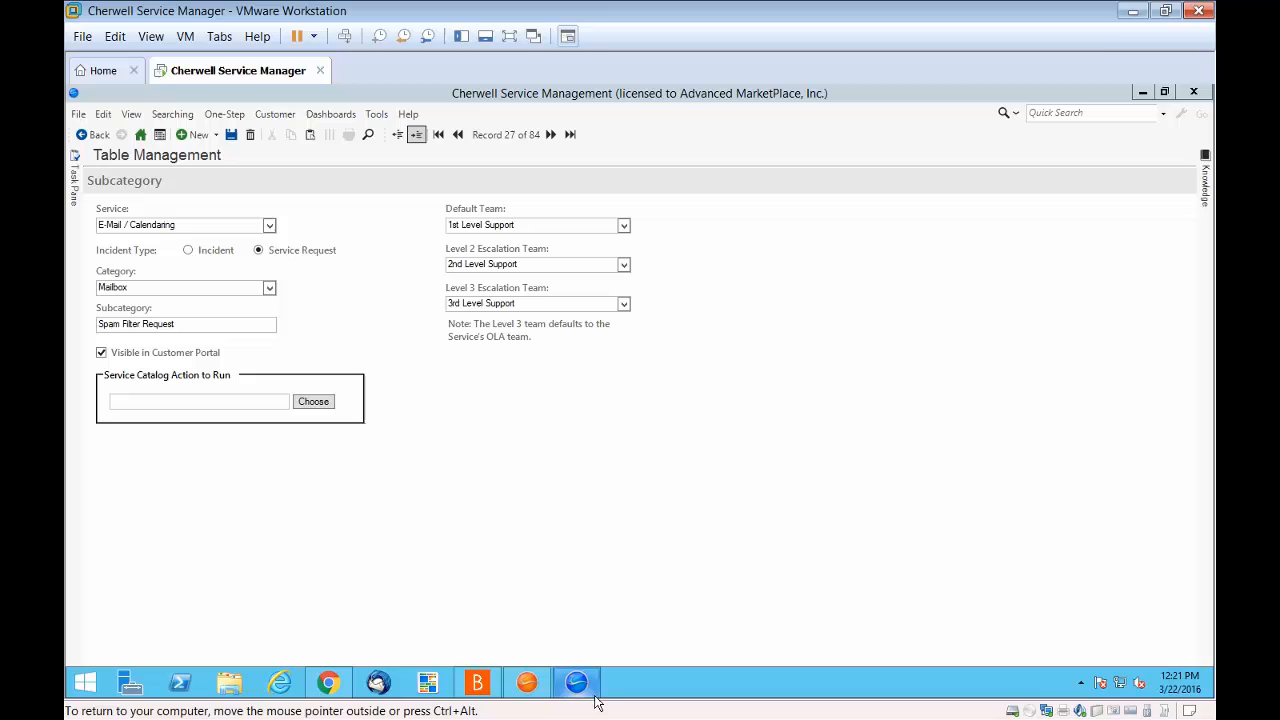
pyautogui.click(329, 684)
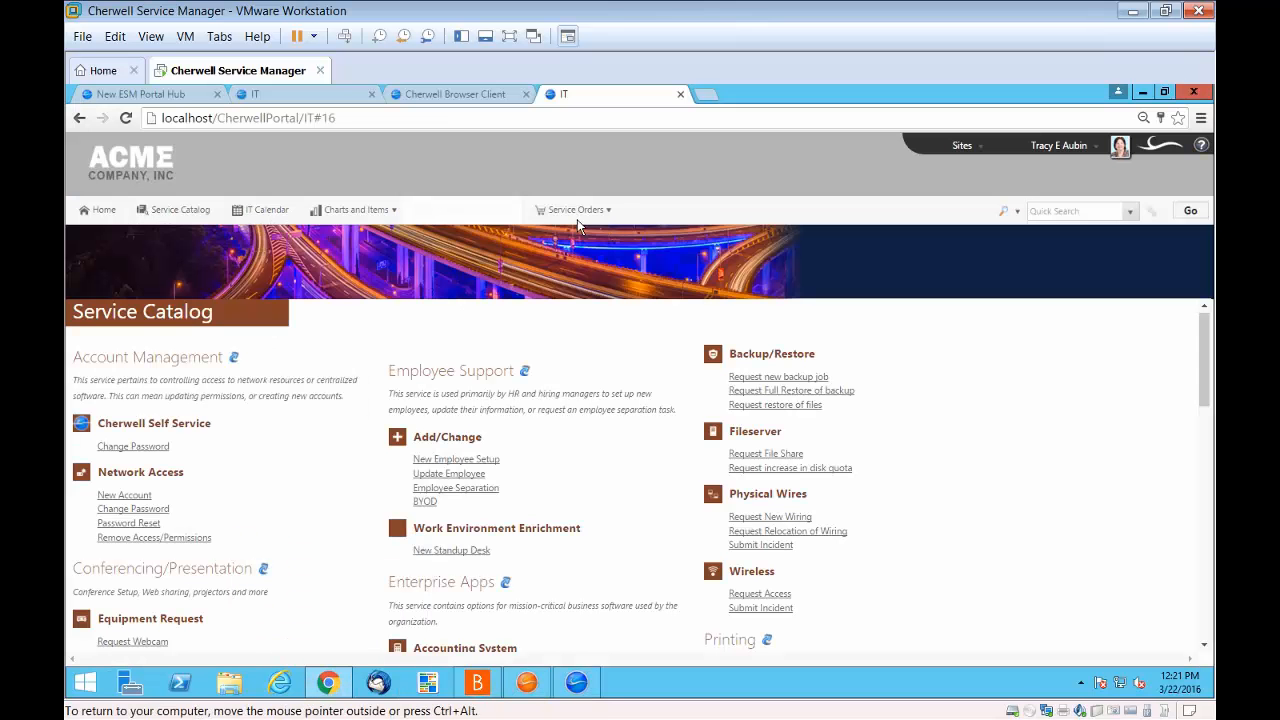
pyautogui.click(584, 210)
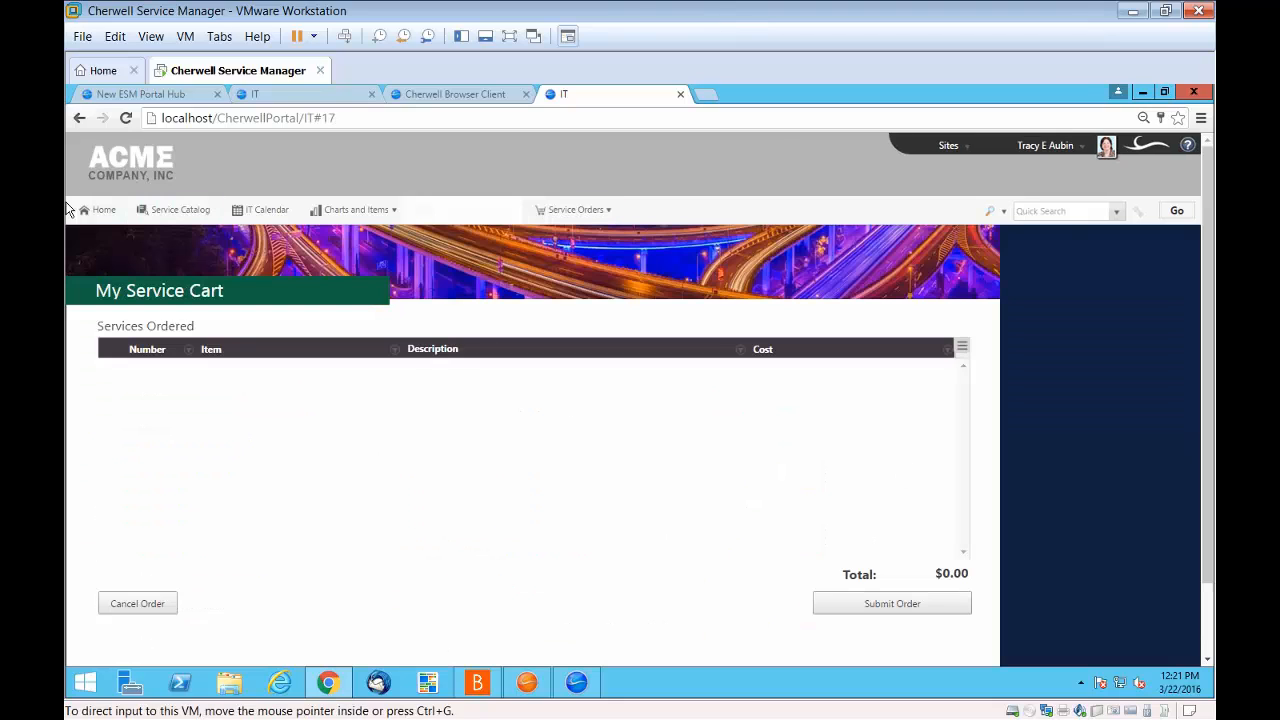
# Open the Request Webcam form from the Service Catalog, enter webcam as the subject, and mark Projector and Laptop as equipment needed
pyautogui.click(191, 210)
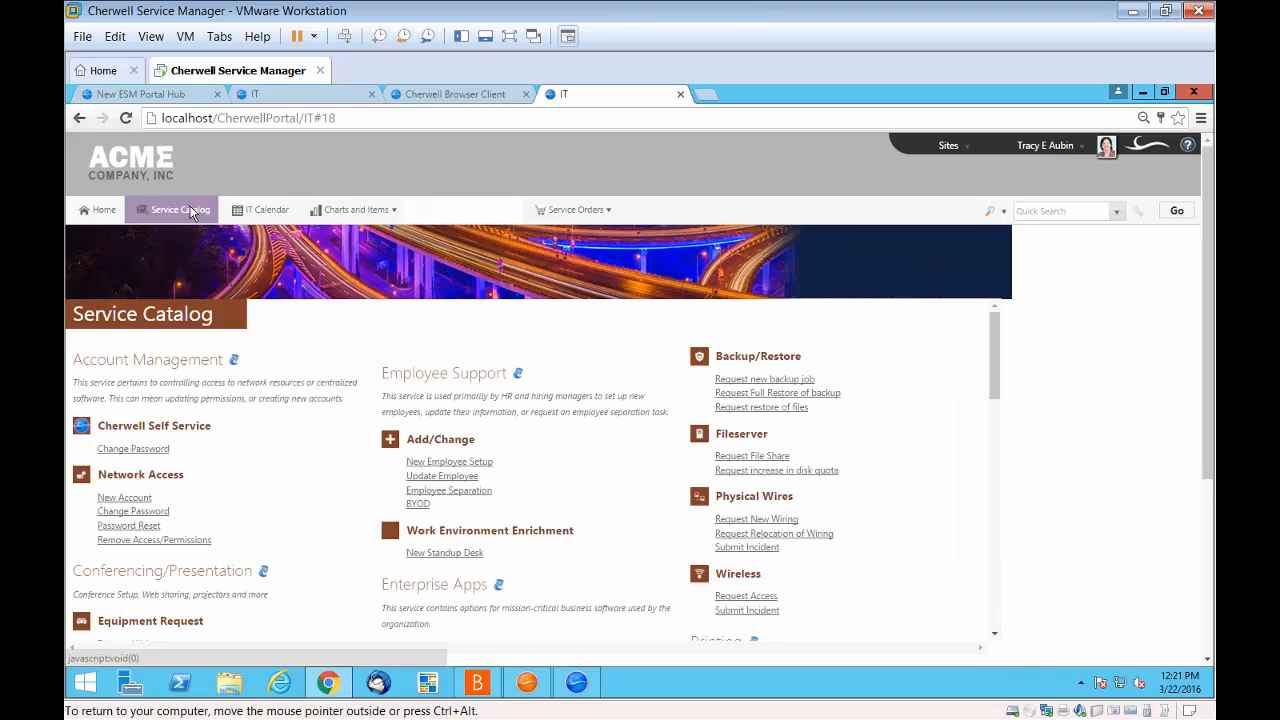
pyautogui.click(133, 644)
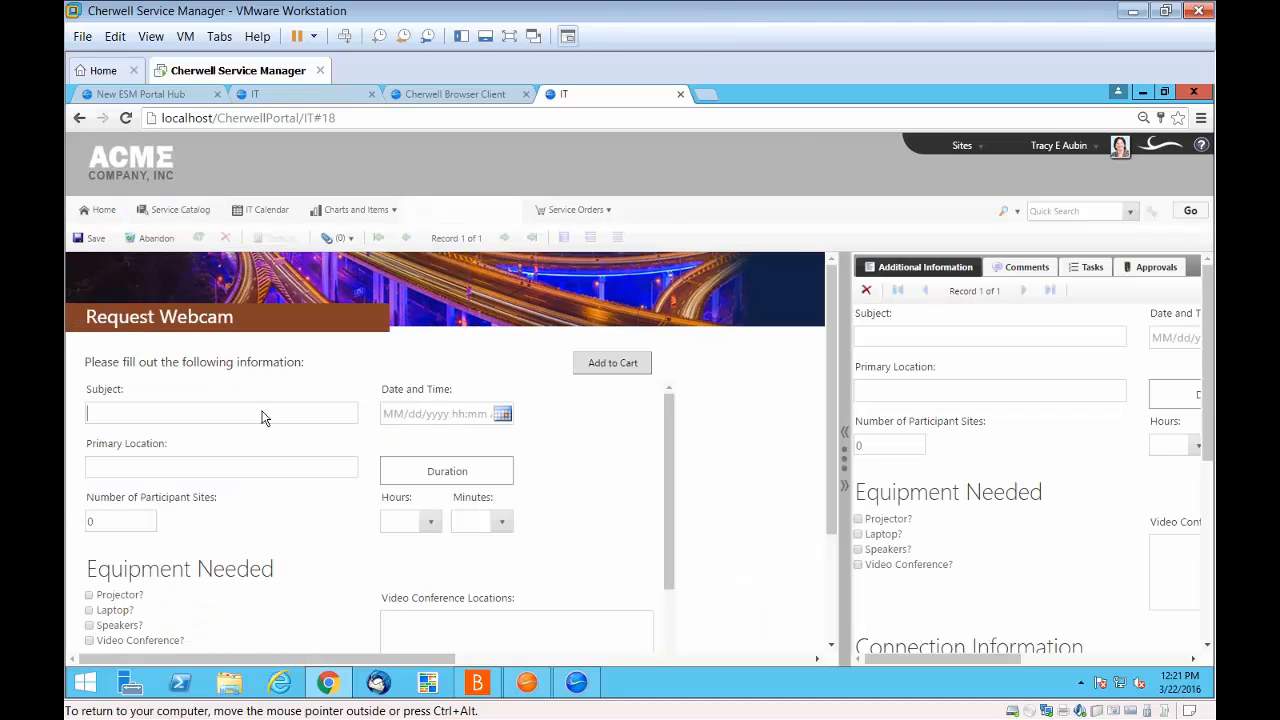
pyautogui.write('webcam')
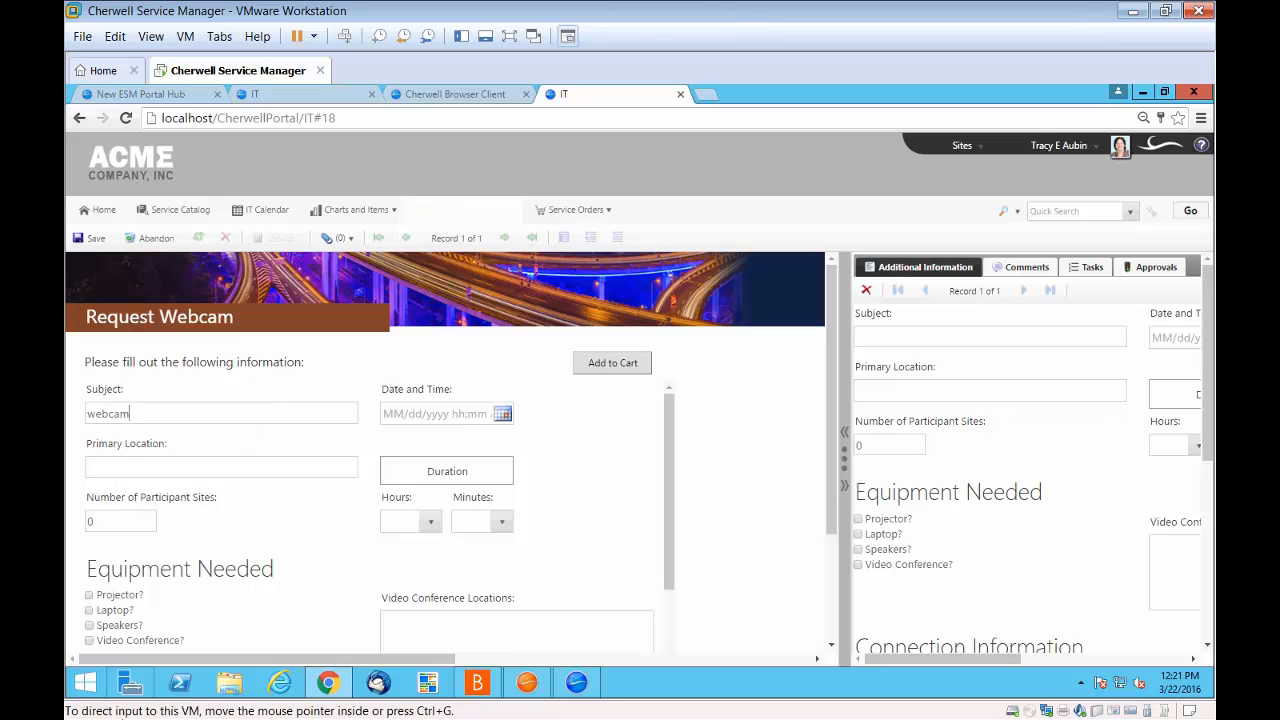
pyautogui.click(89, 595)
pyautogui.click(89, 610)
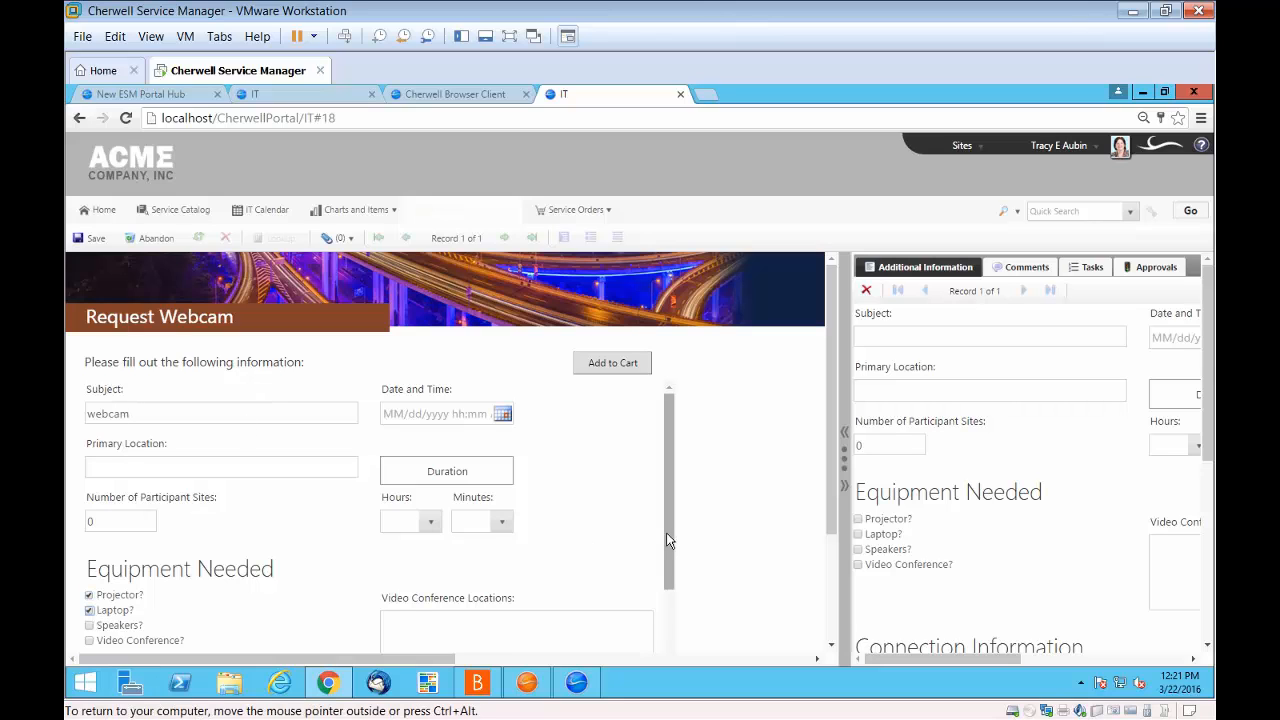
pyautogui.scroll(-3, 672, 542)
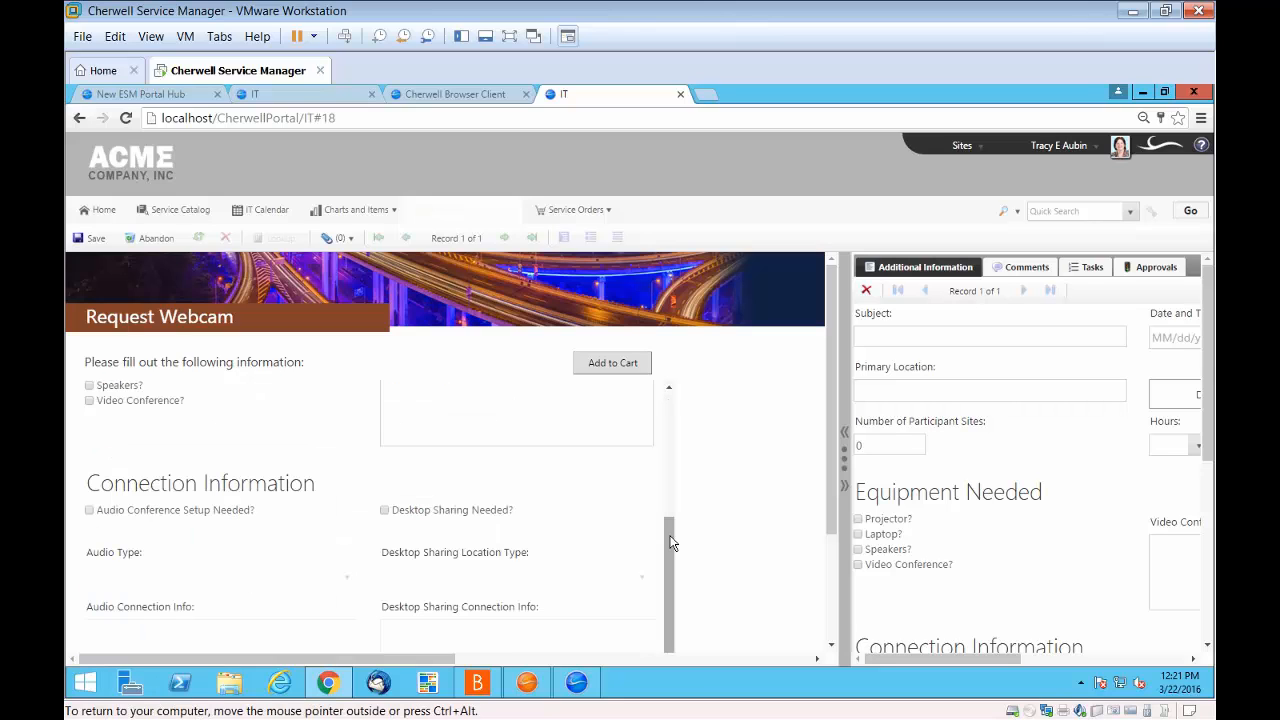
# Add the webcam request to the service cart, submit the order, and acknowledge the order confirmation
pyautogui.click(620, 366)
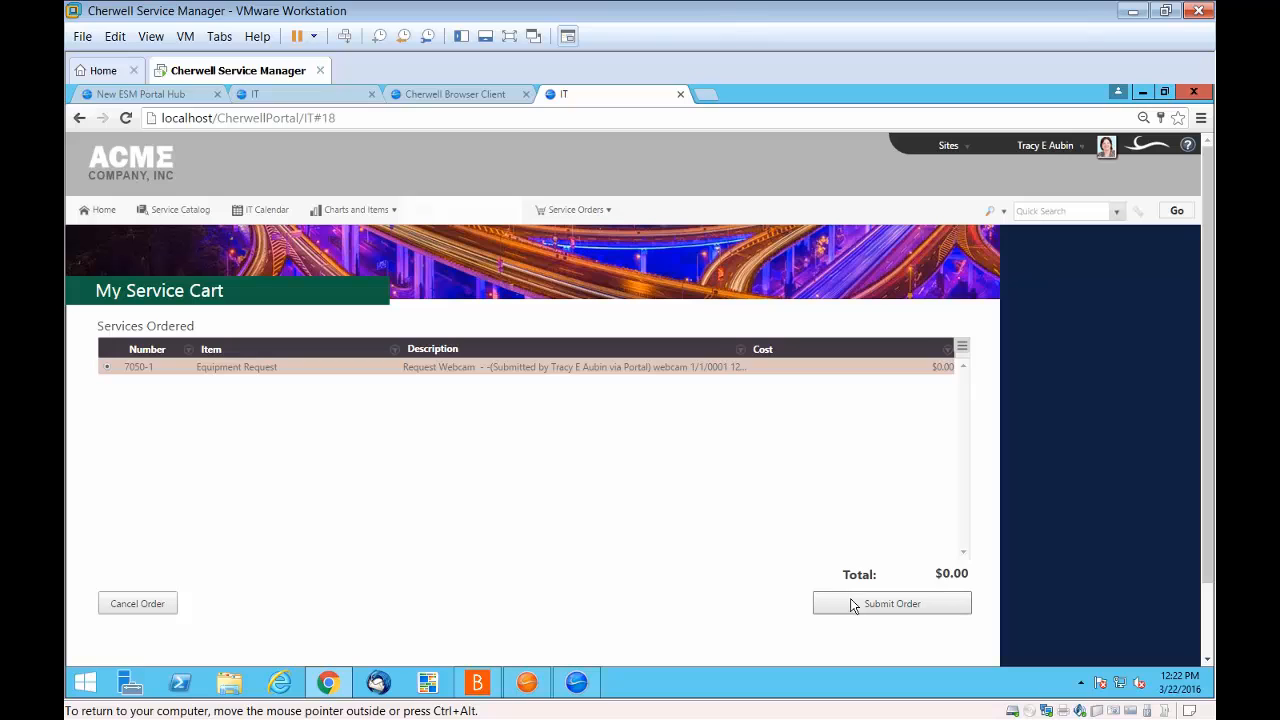
pyautogui.click(887, 607)
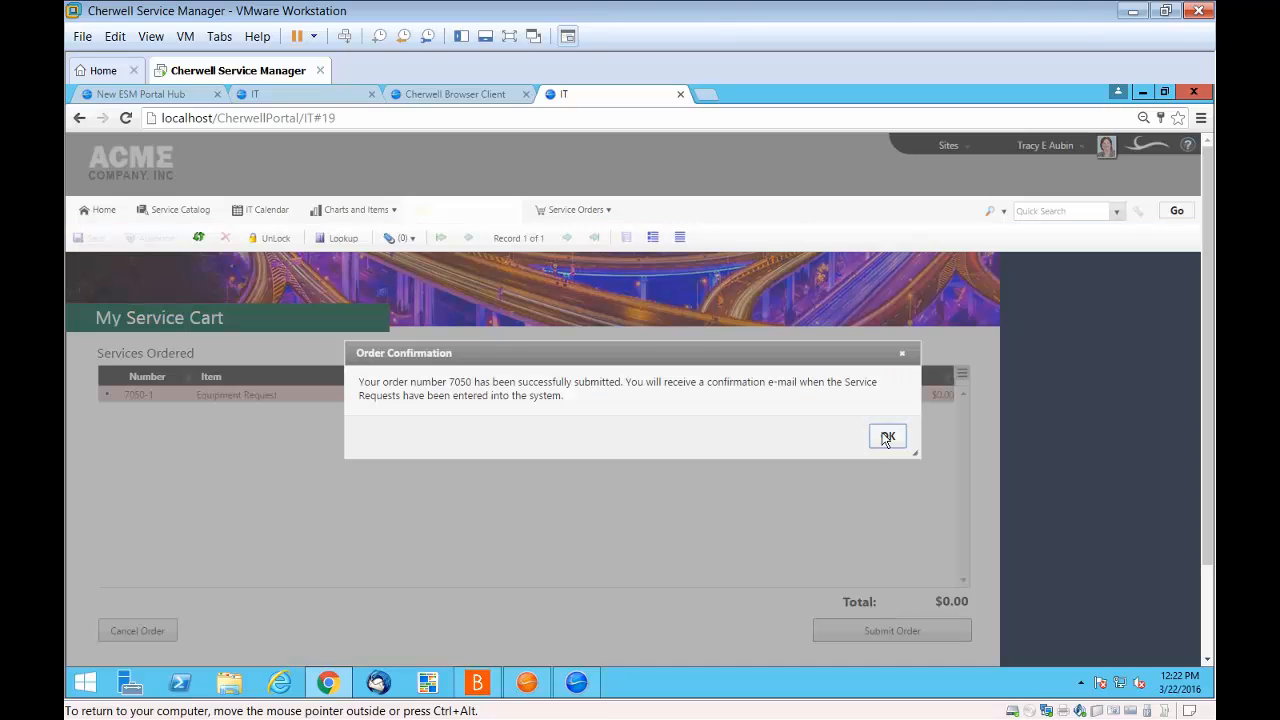
pyautogui.click(887, 437)
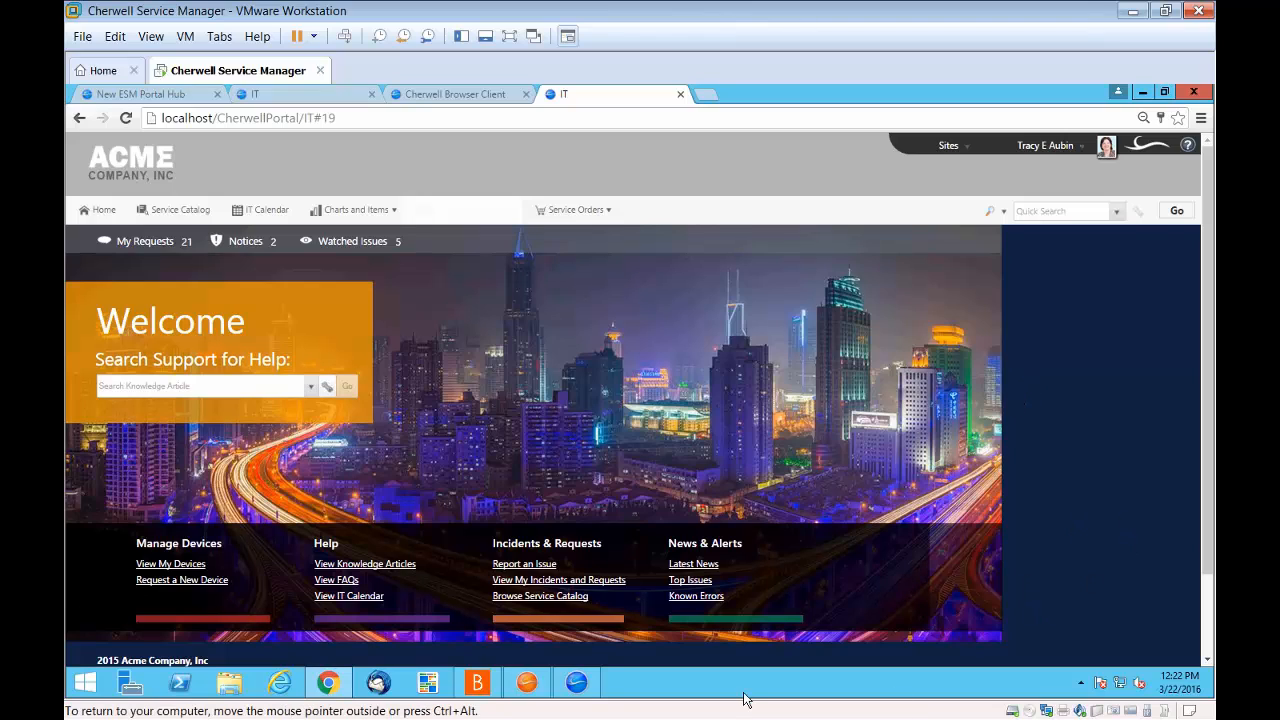
# Switch to the Cherwell Service Management desktop client and return to the home dashboard, discarding the changes to the Spam Filter Request subcategory
pyautogui.click(577, 683)
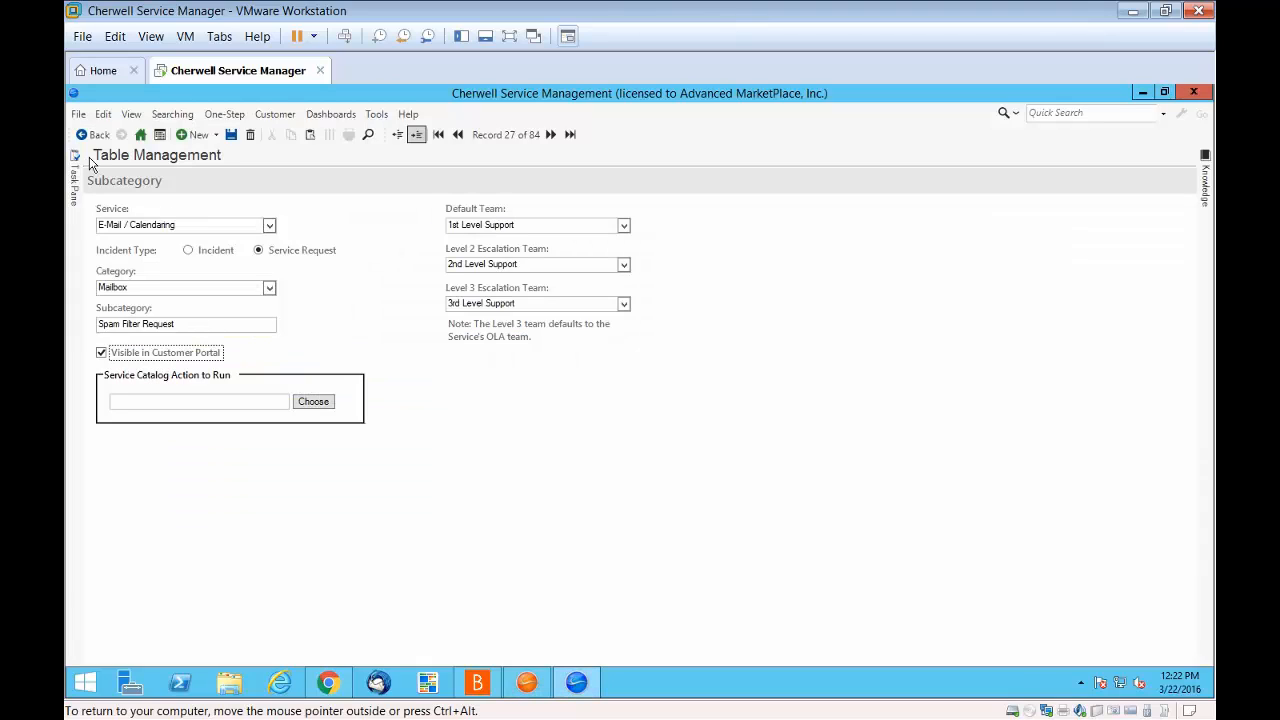
pyautogui.click(140, 134)
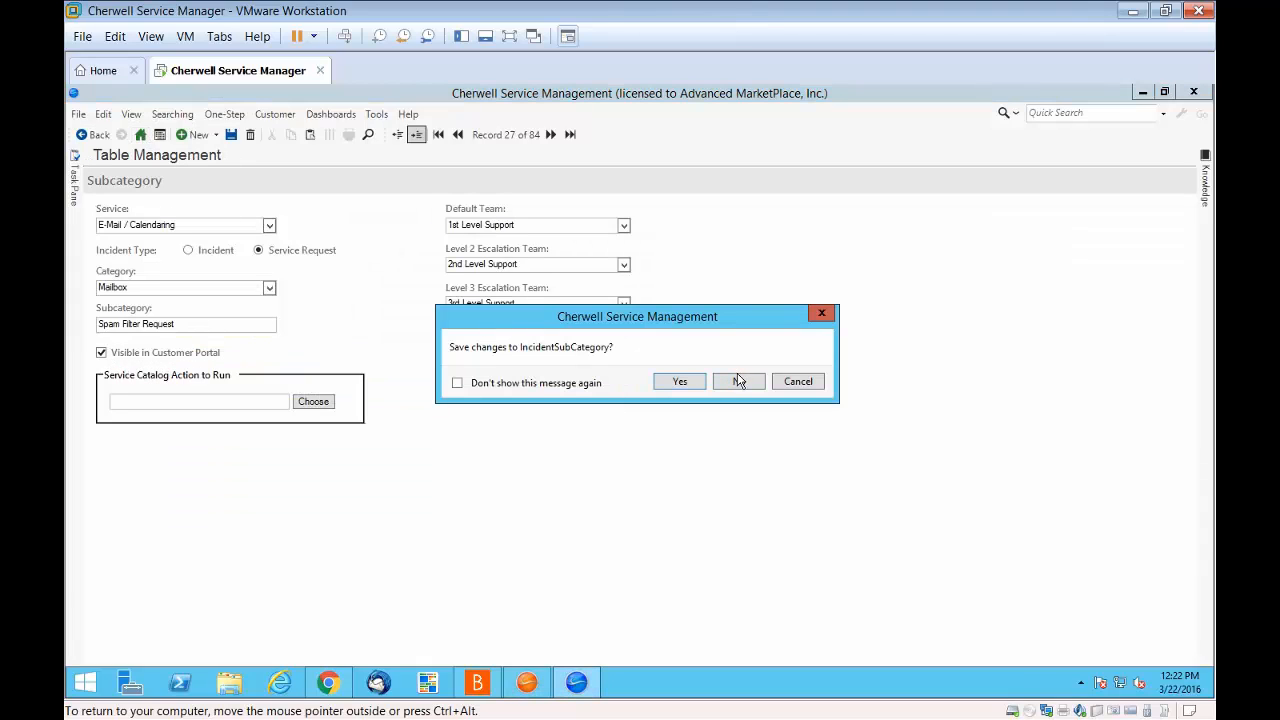
pyautogui.click(736, 383)
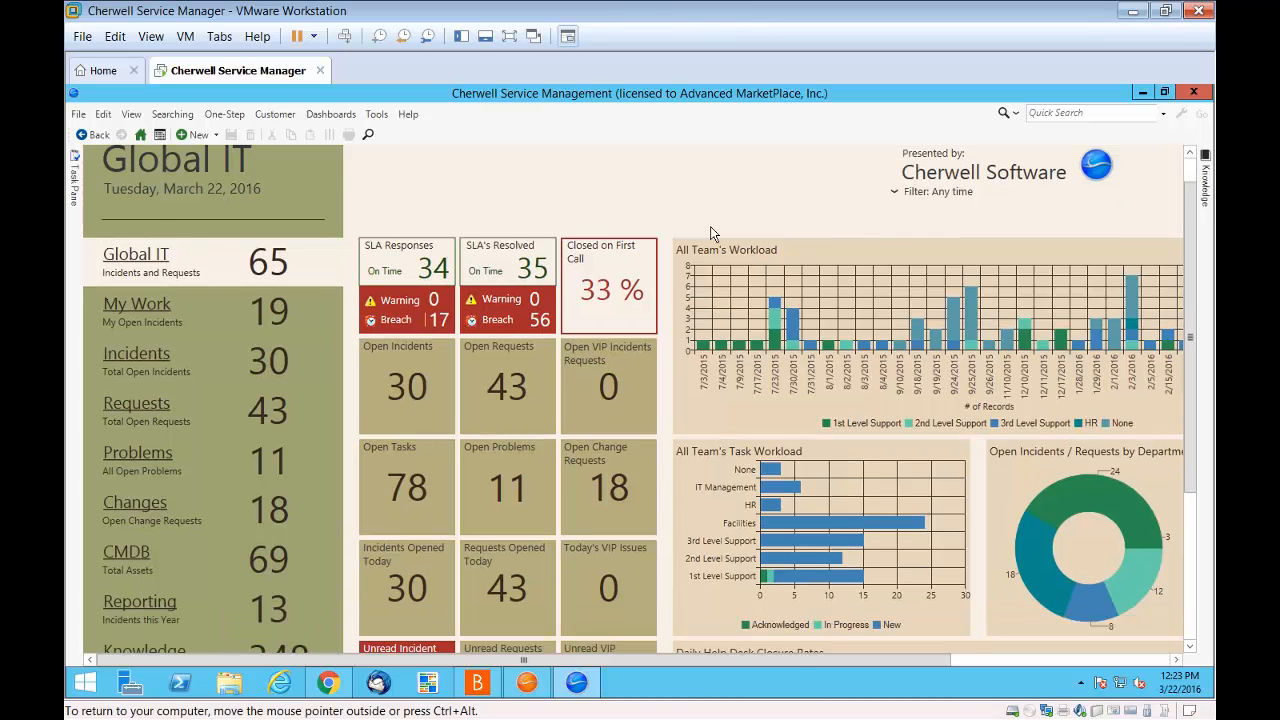
# Look over the Global IT dashboard, covering the SLA figures, unread journals, team workload charts, and Daily Help Desk Closure Rates
pyautogui.scroll(-1, 710, 226)
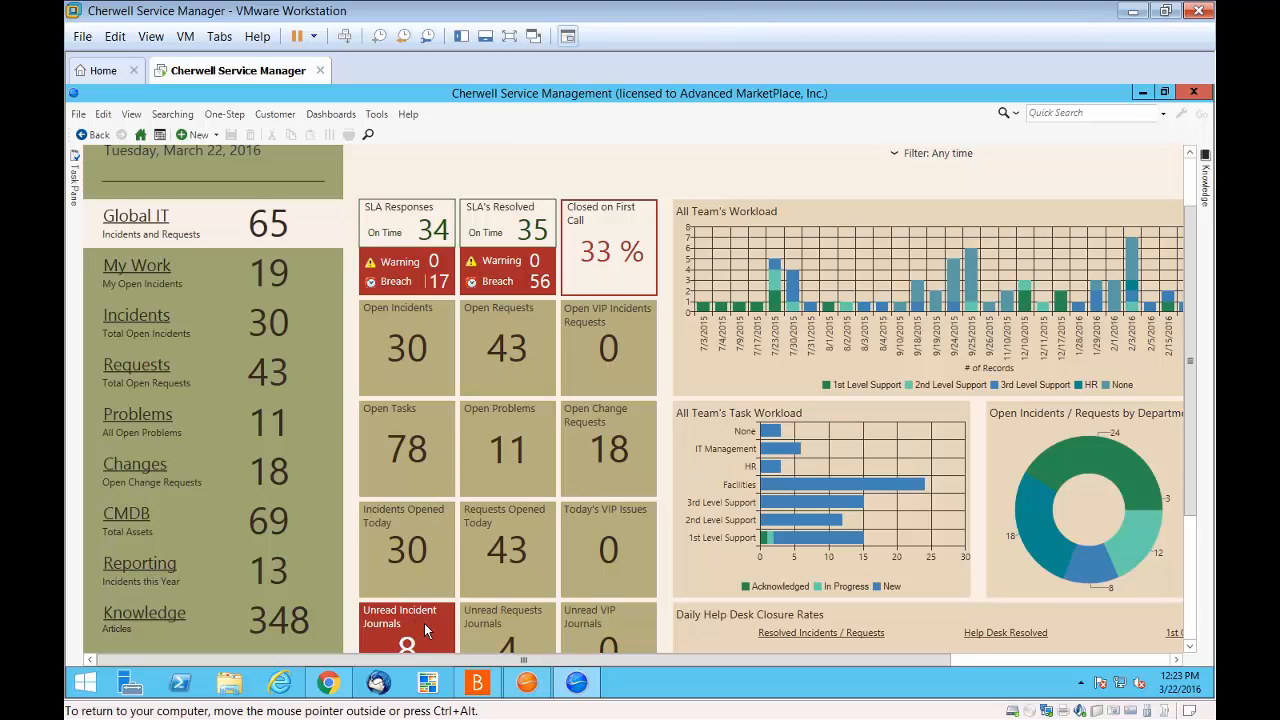
pyautogui.scroll(-1, 425, 630)
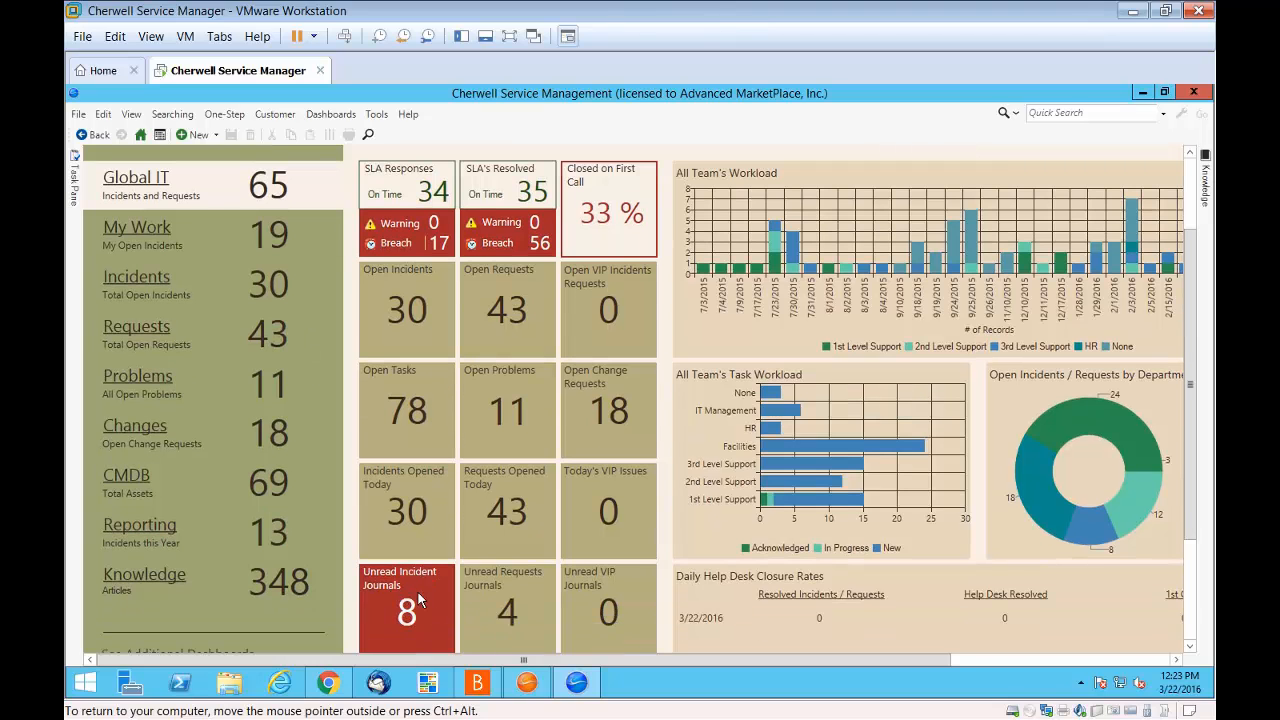
pyautogui.scroll(1, 410, 232)
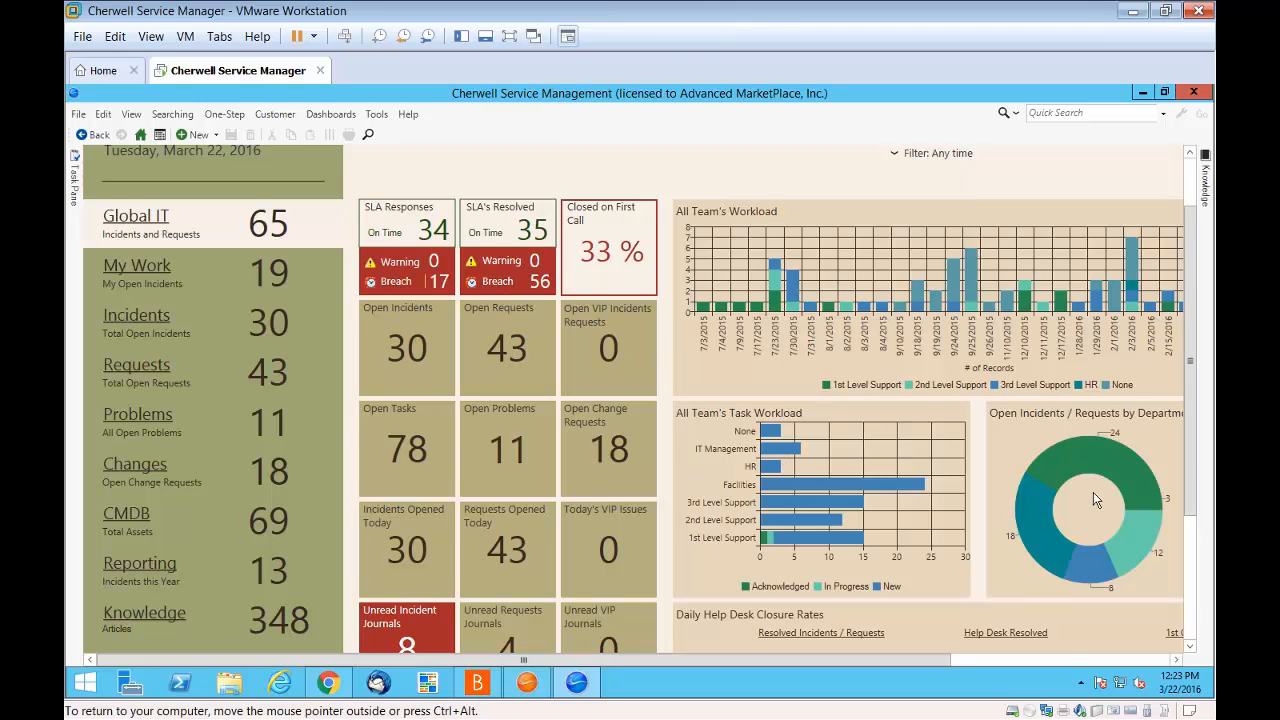
pyautogui.scroll(-1, 844, 562)
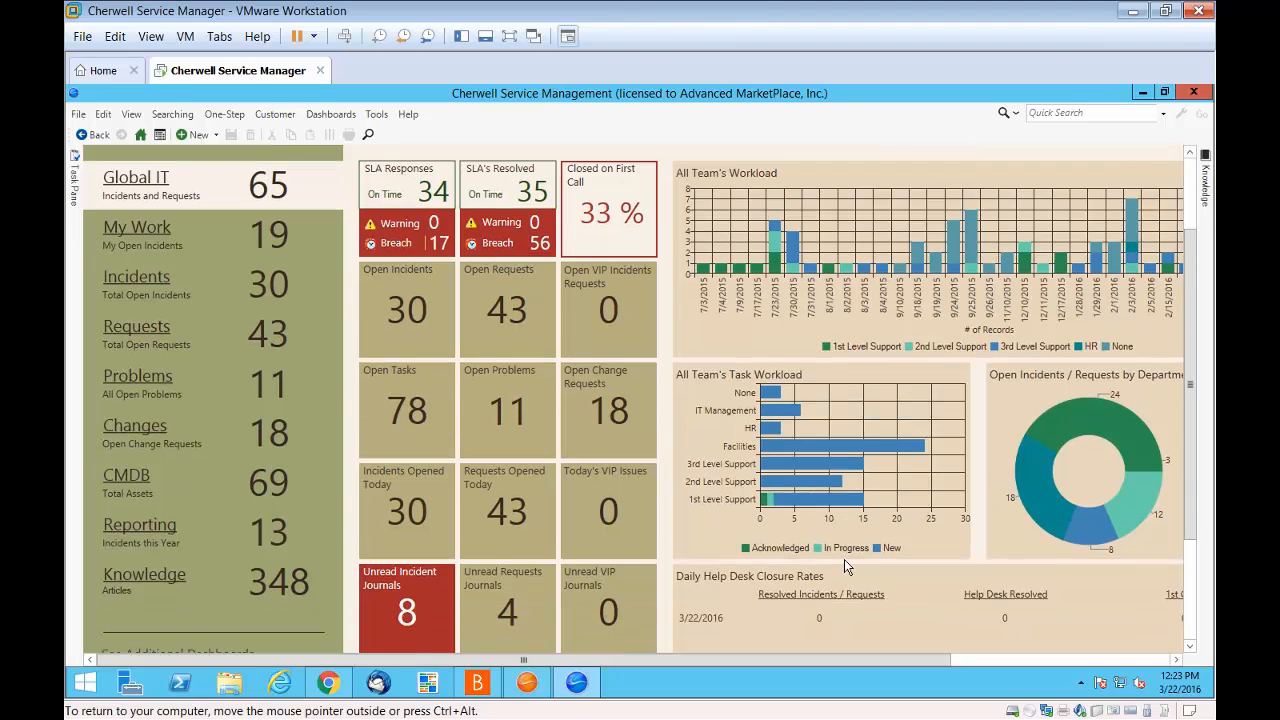
pyautogui.scroll(-1, 844, 559)
pyautogui.scroll(1, 808, 397)
pyautogui.scroll(2, 808, 397)
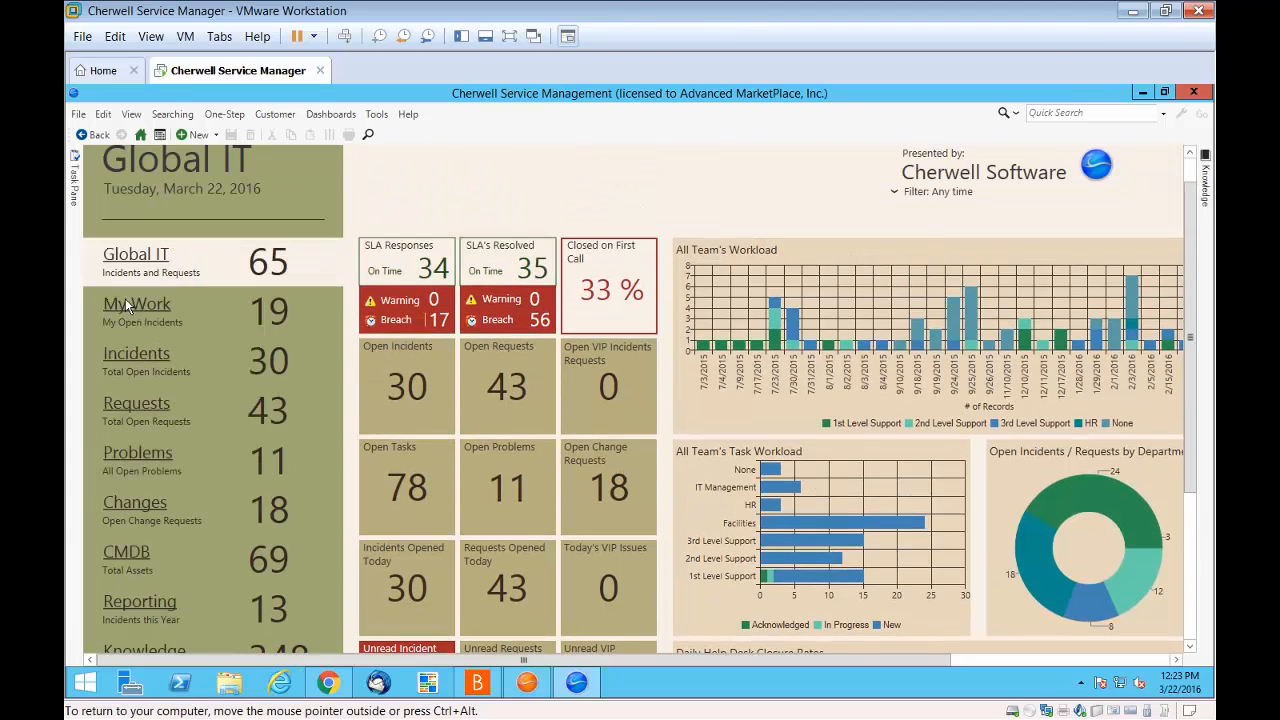
# Open the My Work dashboard and review the status tiles and the lists of incidents, tasks and problems
pyautogui.click(294, 305)
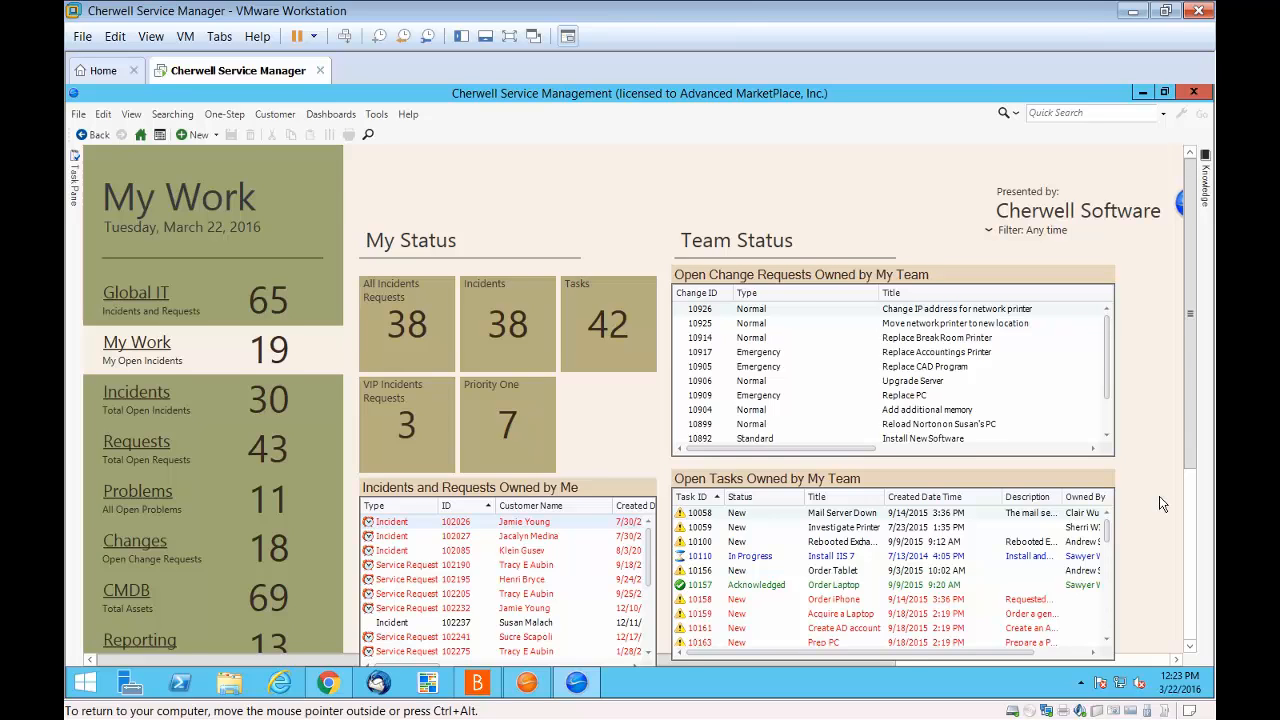
pyautogui.scroll(-1, 1163, 504)
pyautogui.scroll(-1, 1163, 504)
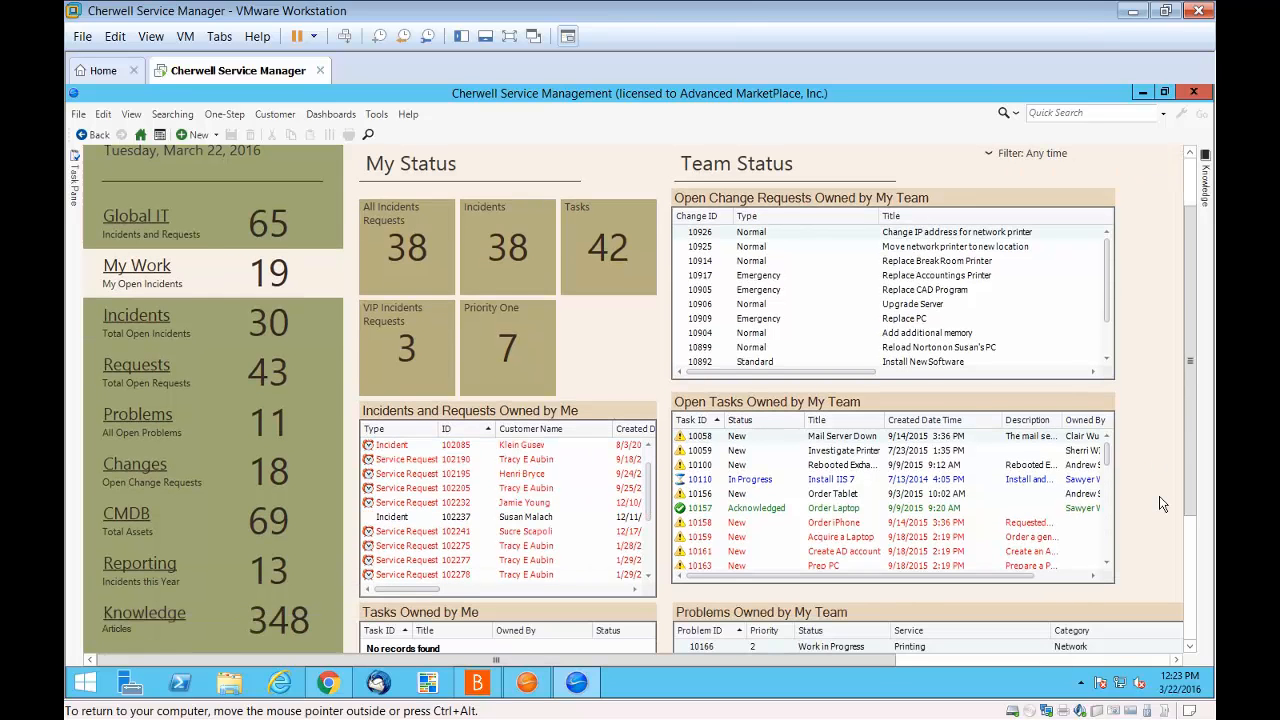
pyautogui.scroll(-1, 1163, 504)
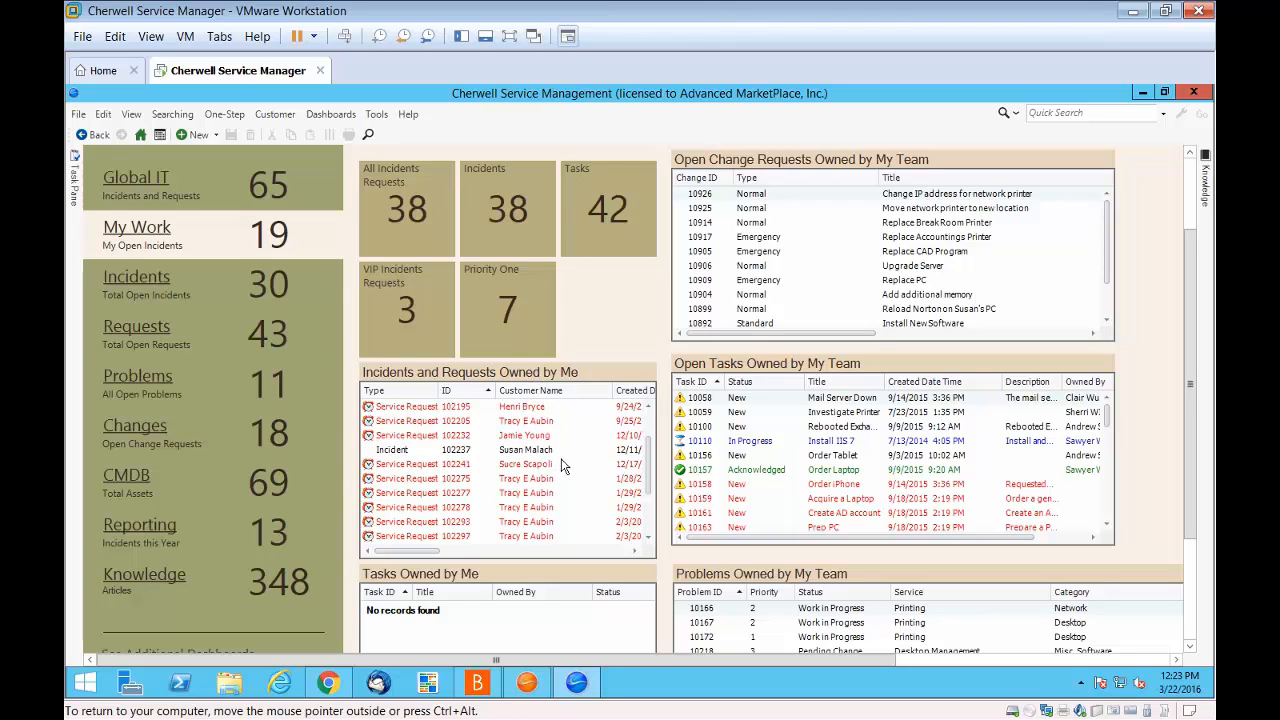
pyautogui.scroll(1, 591, 427)
pyautogui.scroll(2, 588, 443)
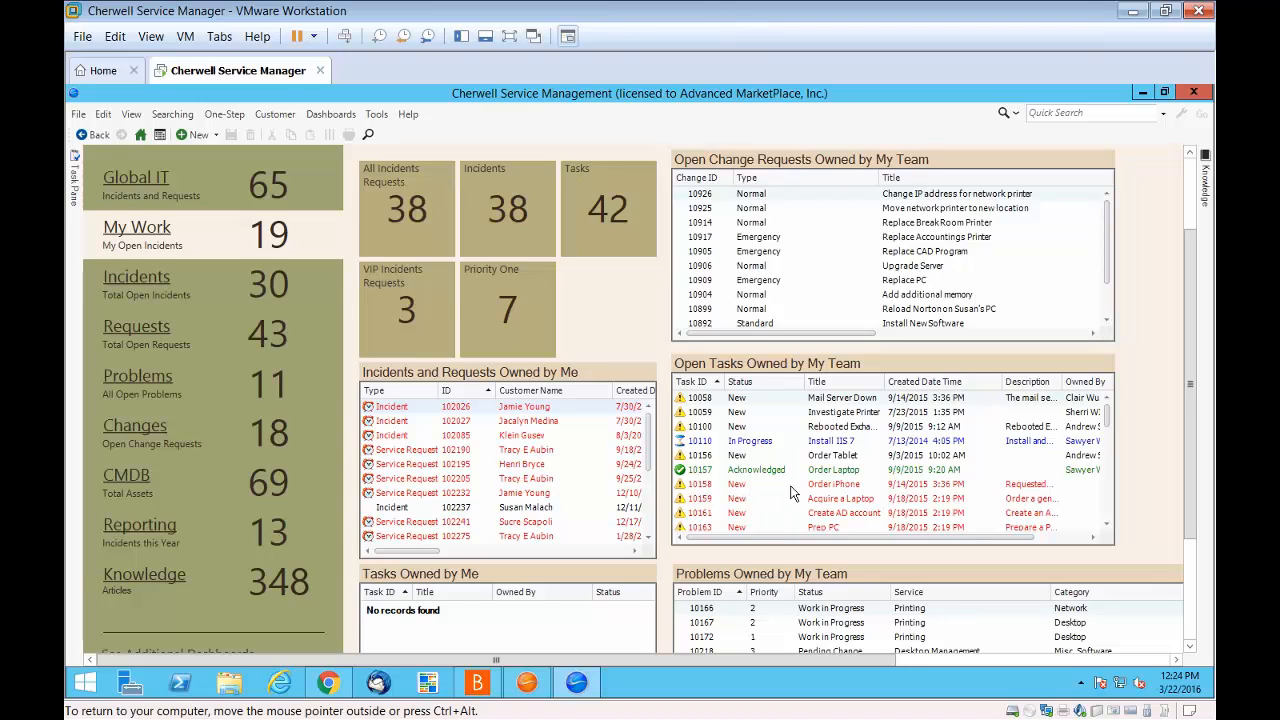
# In Open Tasks Owned by My Team, move Created Date Time and then Description directly after Status, and add the Created By column
pyautogui.moveTo(950, 388); pyautogui.dragTo(806, 388)
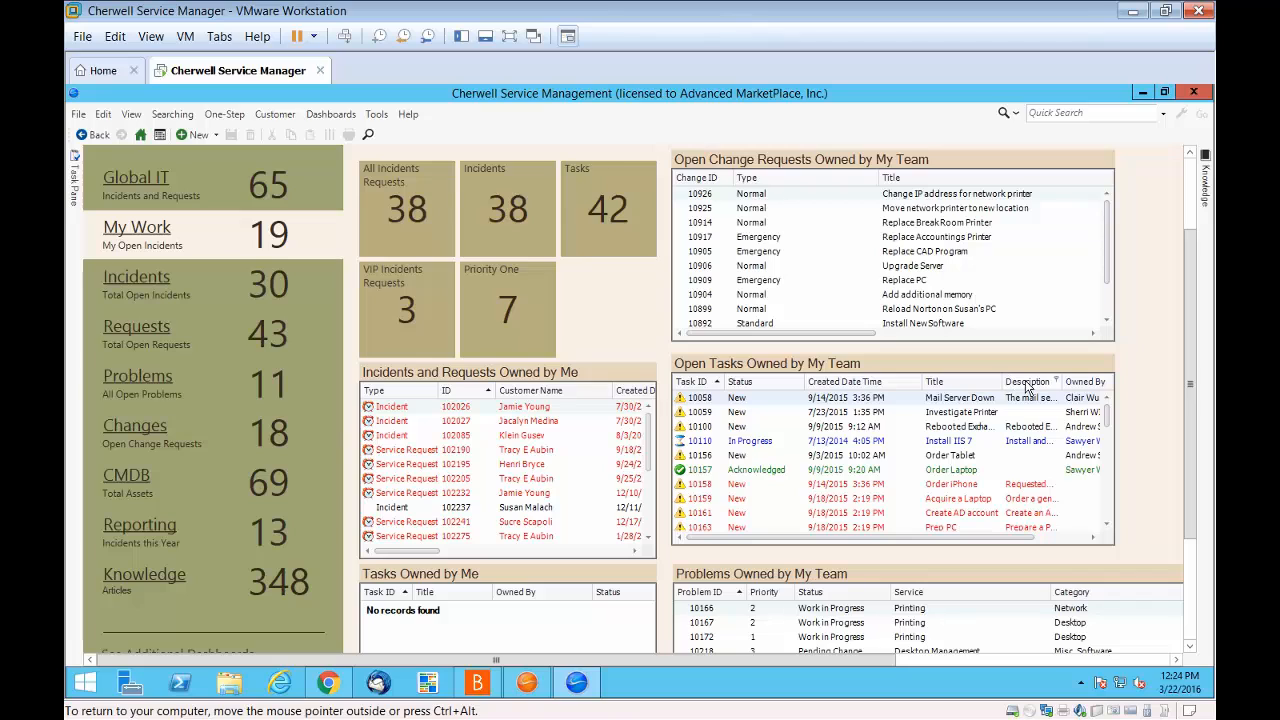
pyautogui.moveTo(1030, 384); pyautogui.dragTo(812, 388)
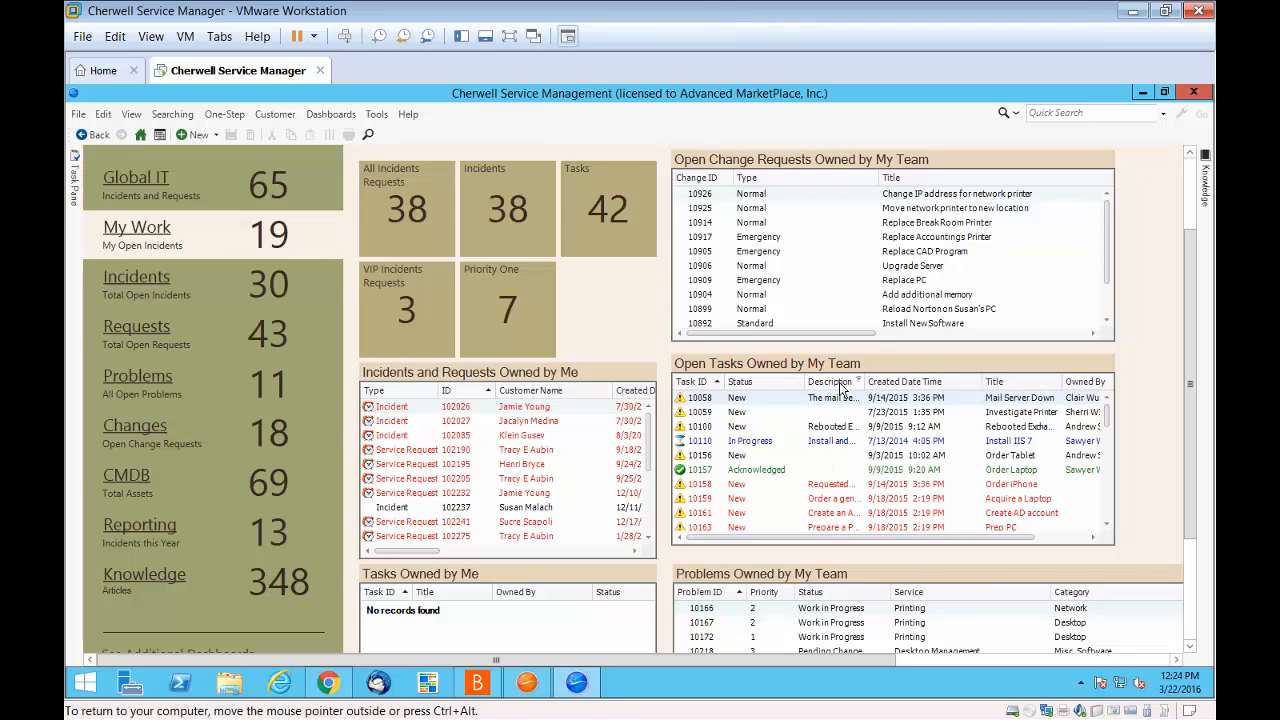
pyautogui.rightClick(828, 392)
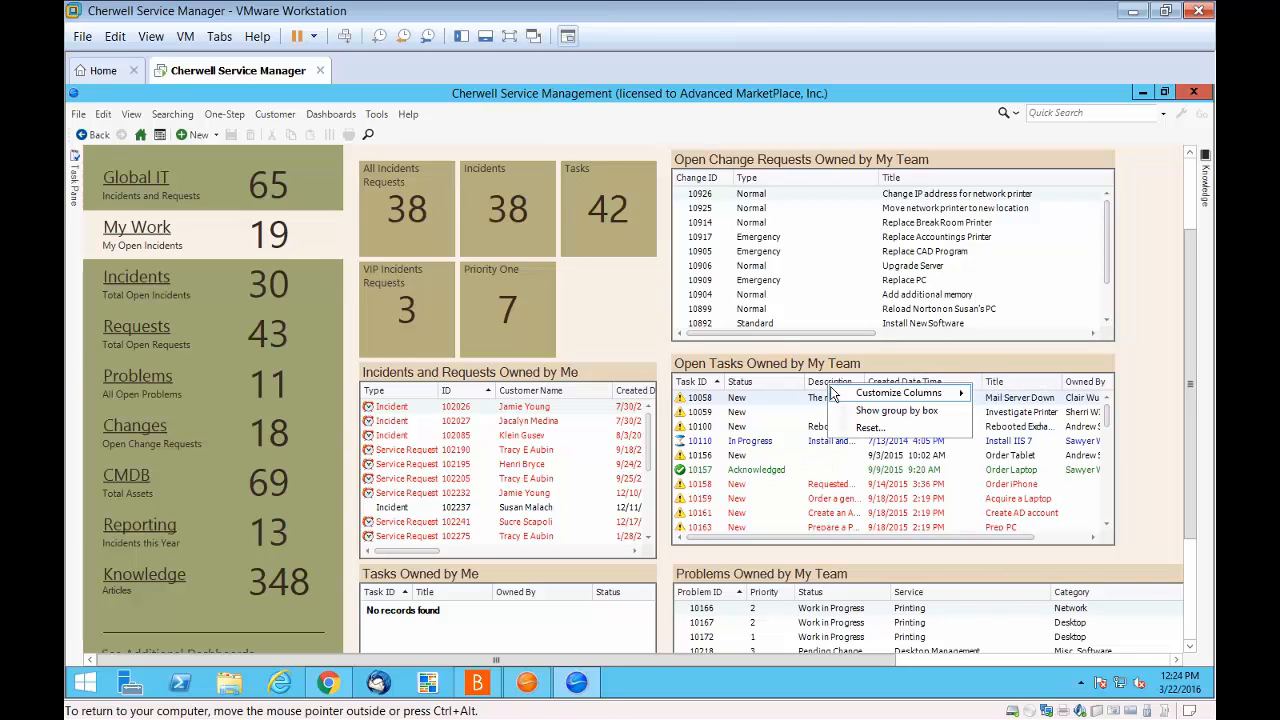
pyautogui.moveTo(865, 397)
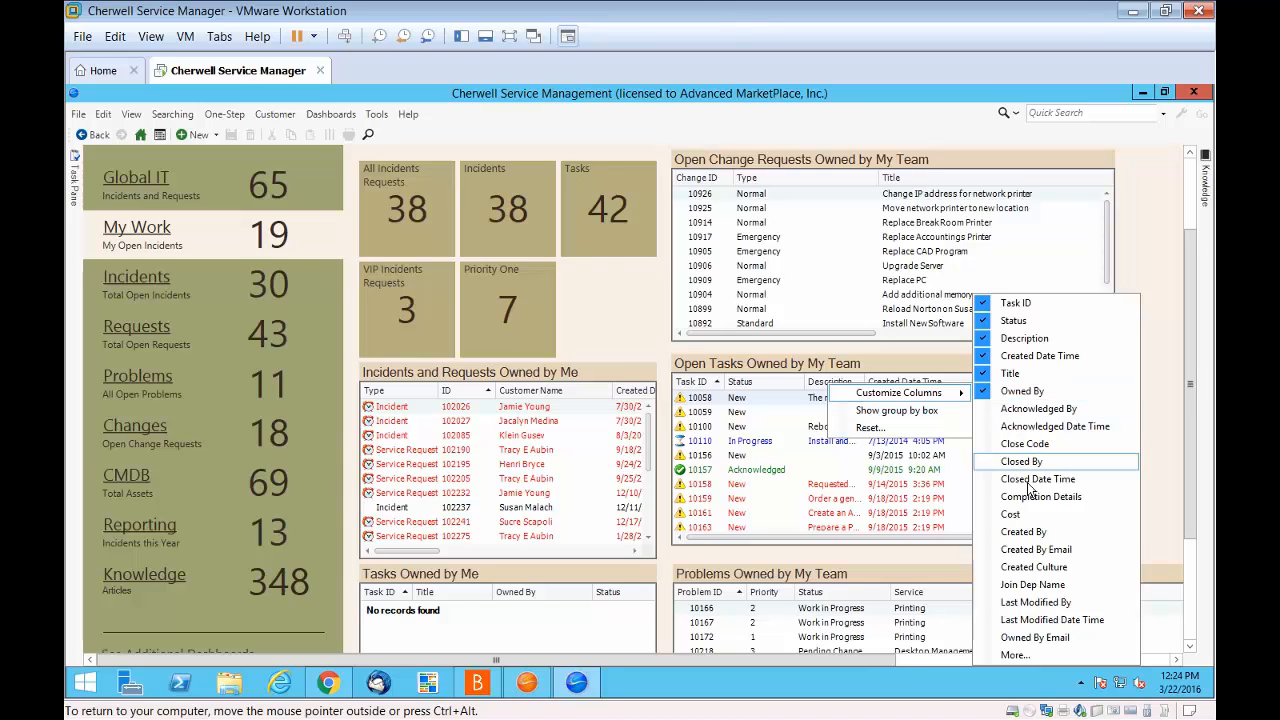
pyautogui.click(1037, 533)
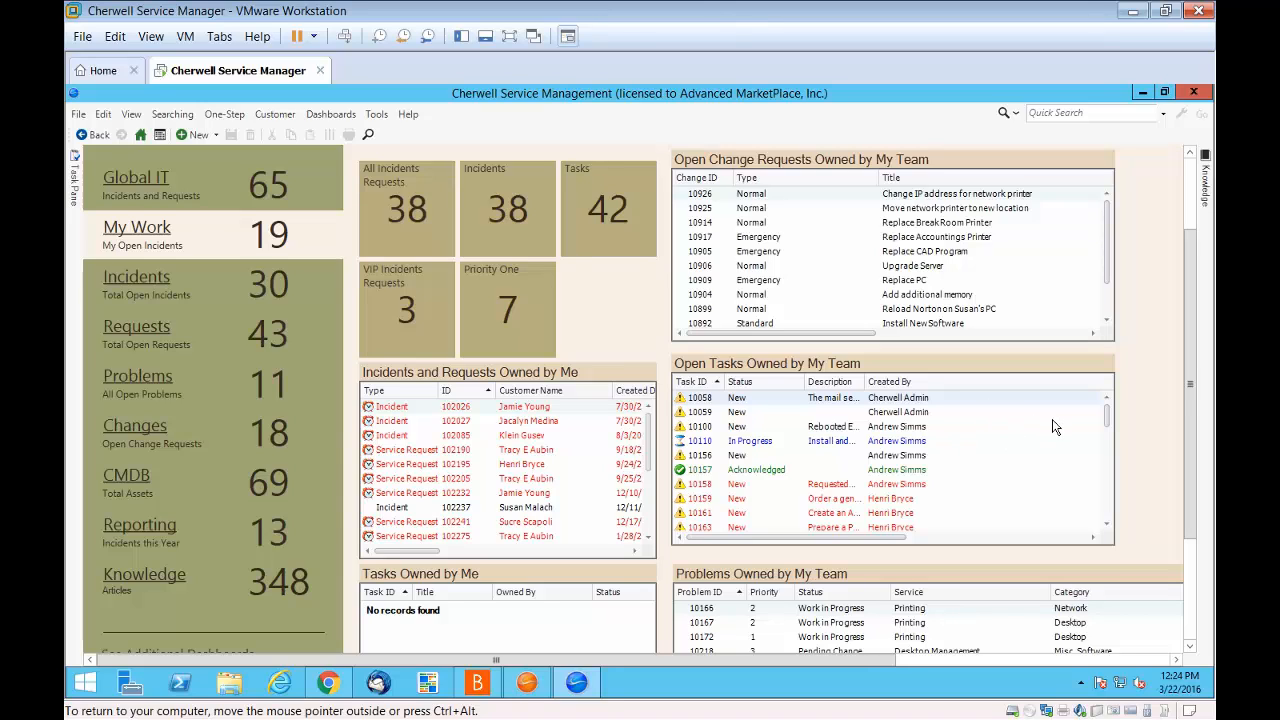
# Narrow the Created By column in Open Tasks Owned by My Team and bring the list back to its first columns
pyautogui.click(1092, 537)
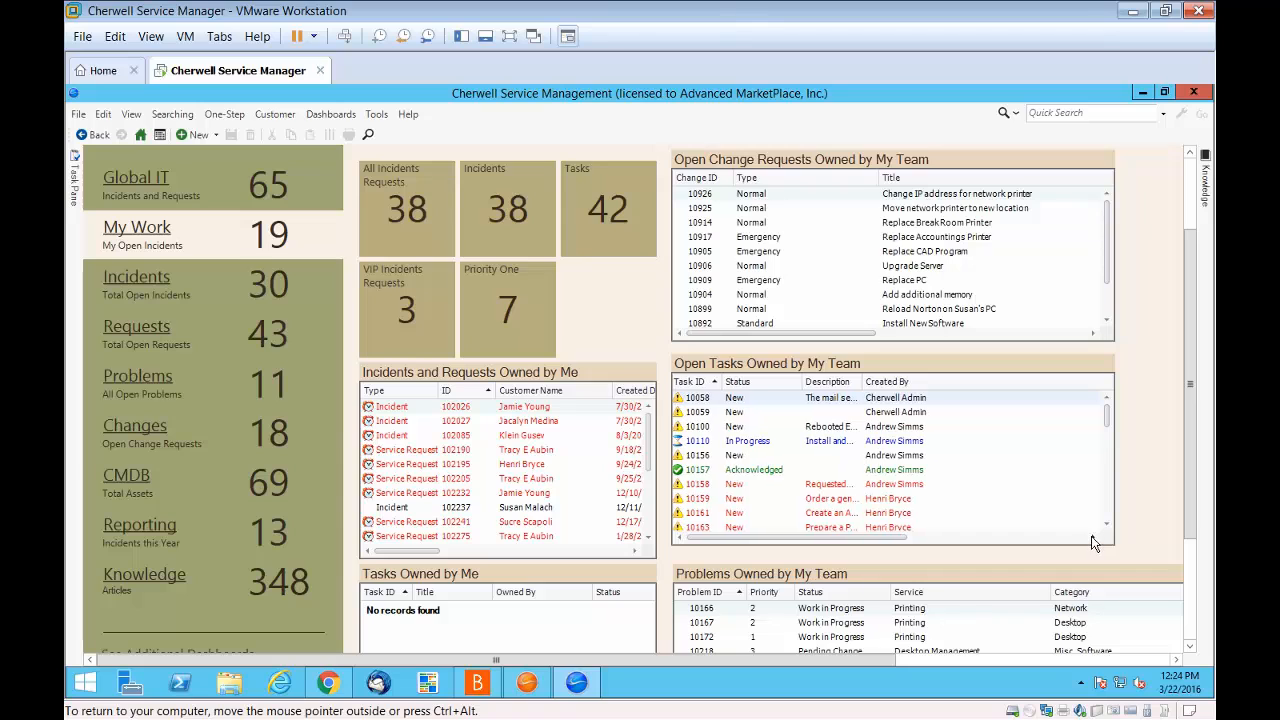
pyautogui.click(1092, 538)
pyautogui.click(1093, 538)
pyautogui.click(1093, 538)
pyautogui.click(1092, 538)
pyautogui.click(1068, 538)
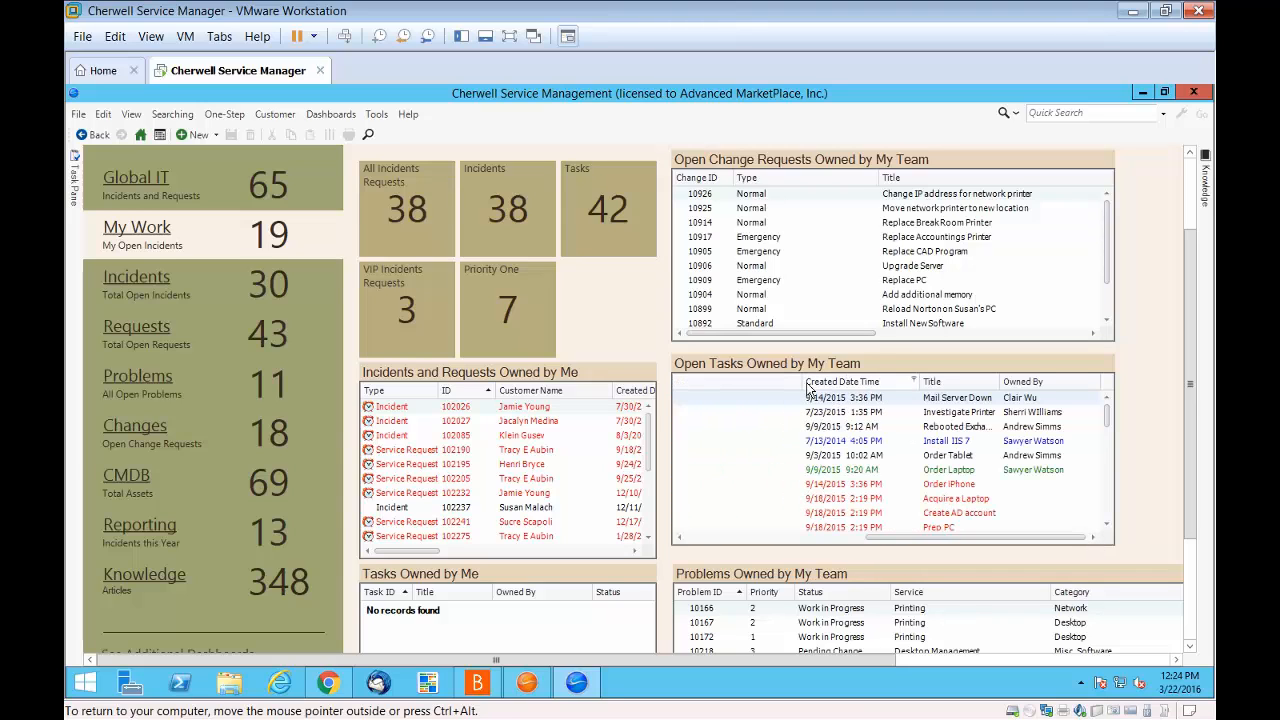
pyautogui.moveTo(803, 385); pyautogui.dragTo(668, 388)
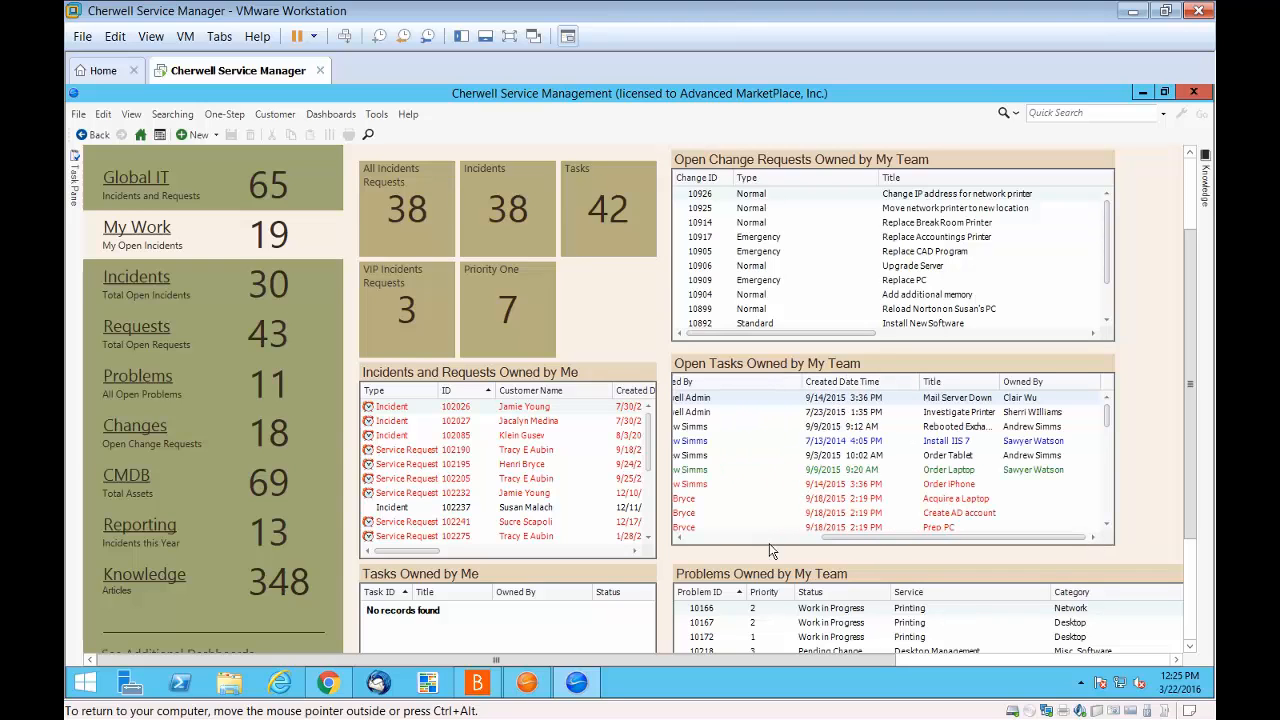
pyautogui.click(770, 538)
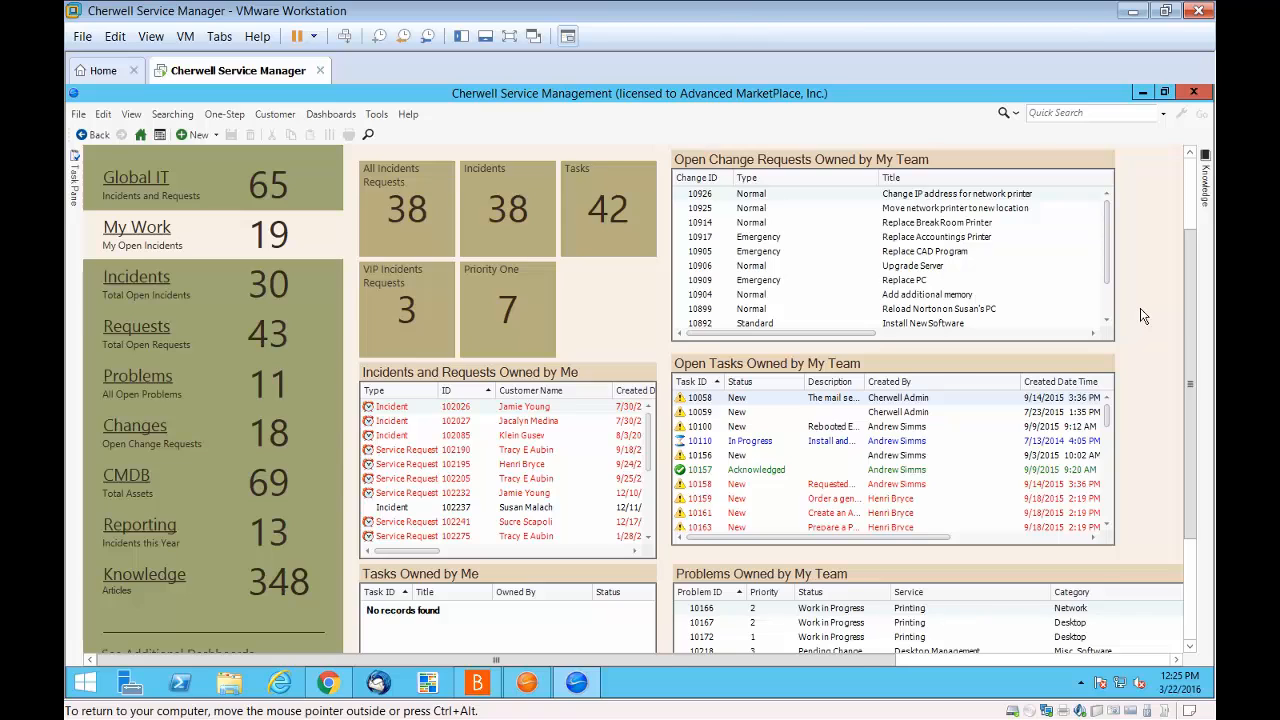
# Return to the Global IT dashboard and open it in the Dashboard Editor
pyautogui.scroll(1, 1140, 314)
pyautogui.scroll(1, 1140, 306)
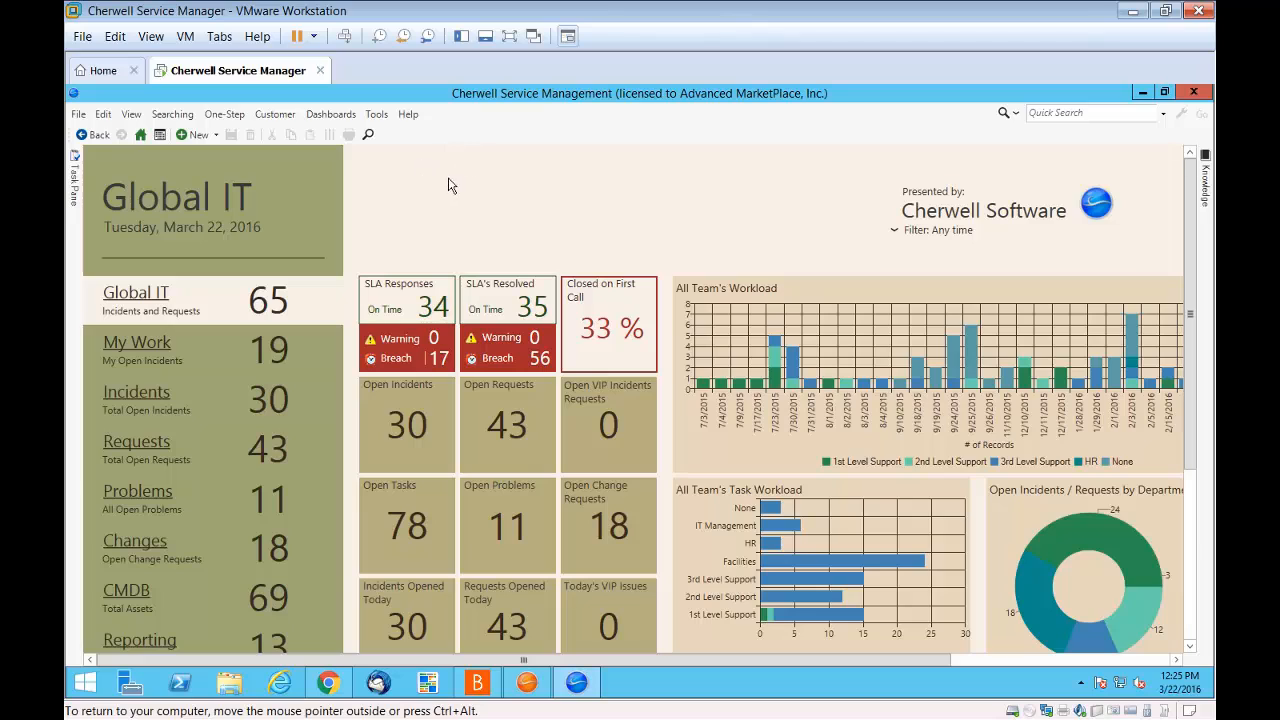
pyautogui.click(330, 114)
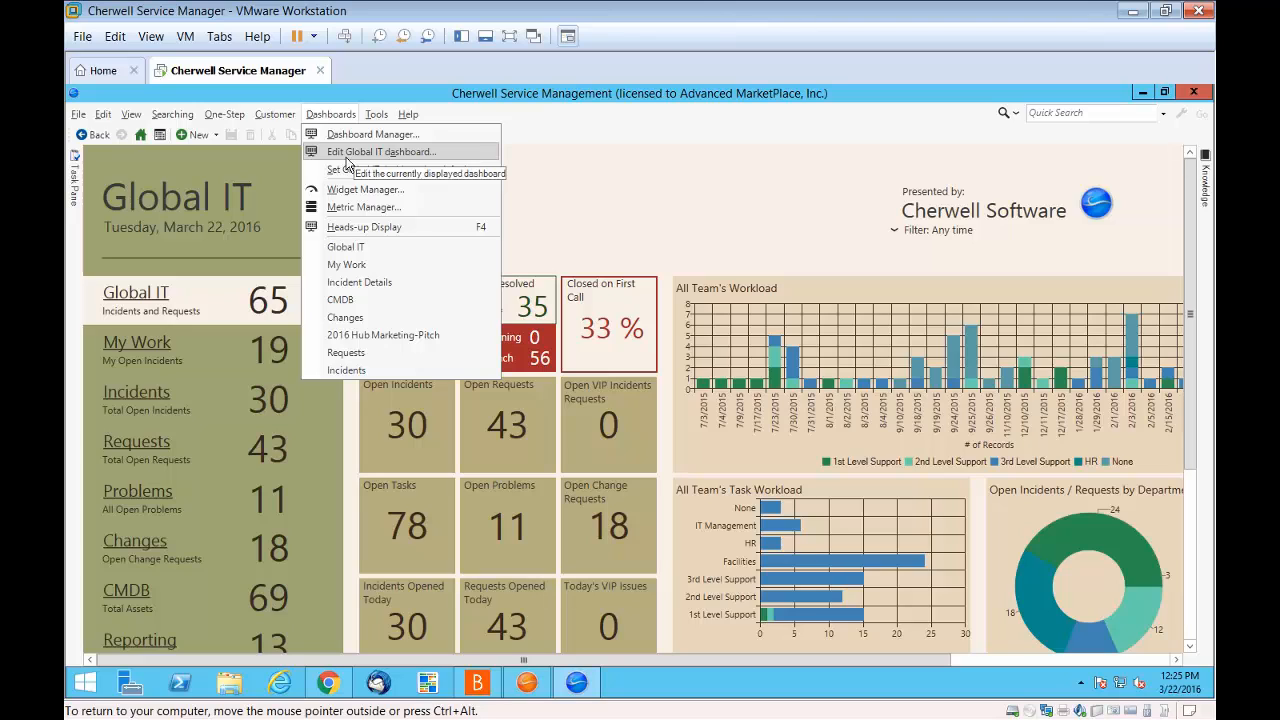
pyautogui.click(347, 155)
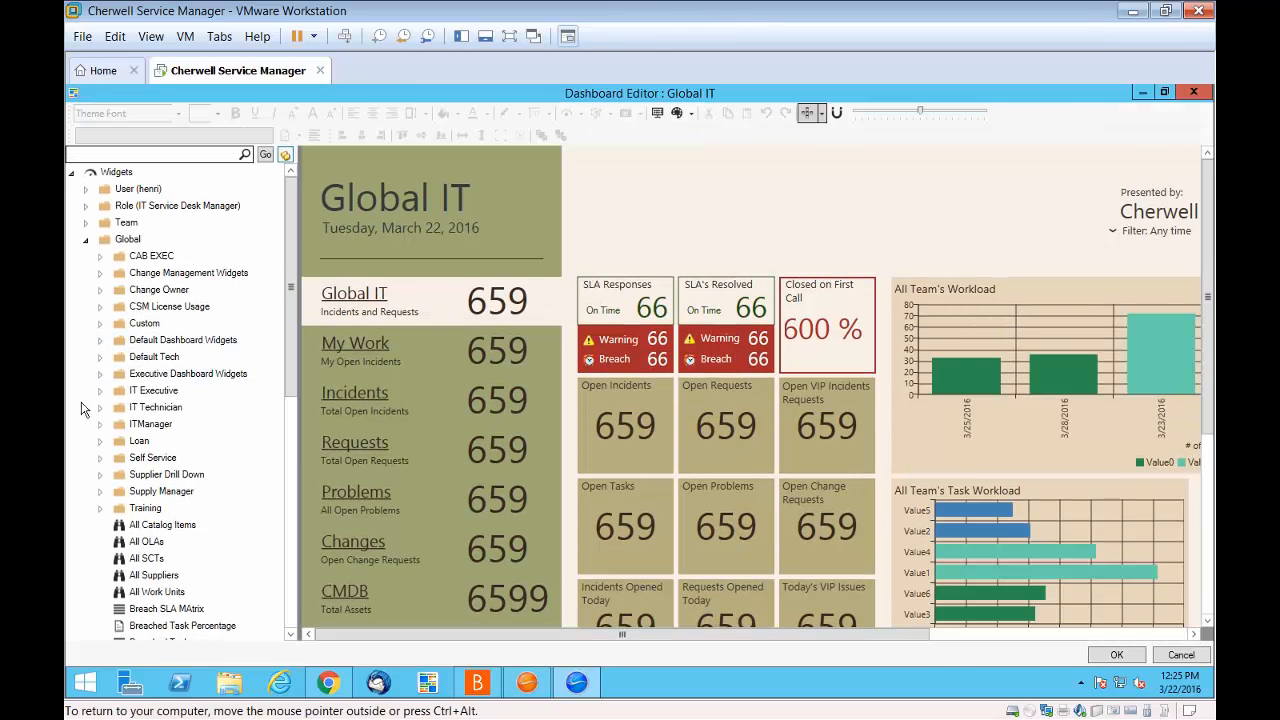
# Place the Open Incidents by Department widget from the global IT Executive folder in the empty header area, overlapping the SLA tiles
pyautogui.click(100, 391)
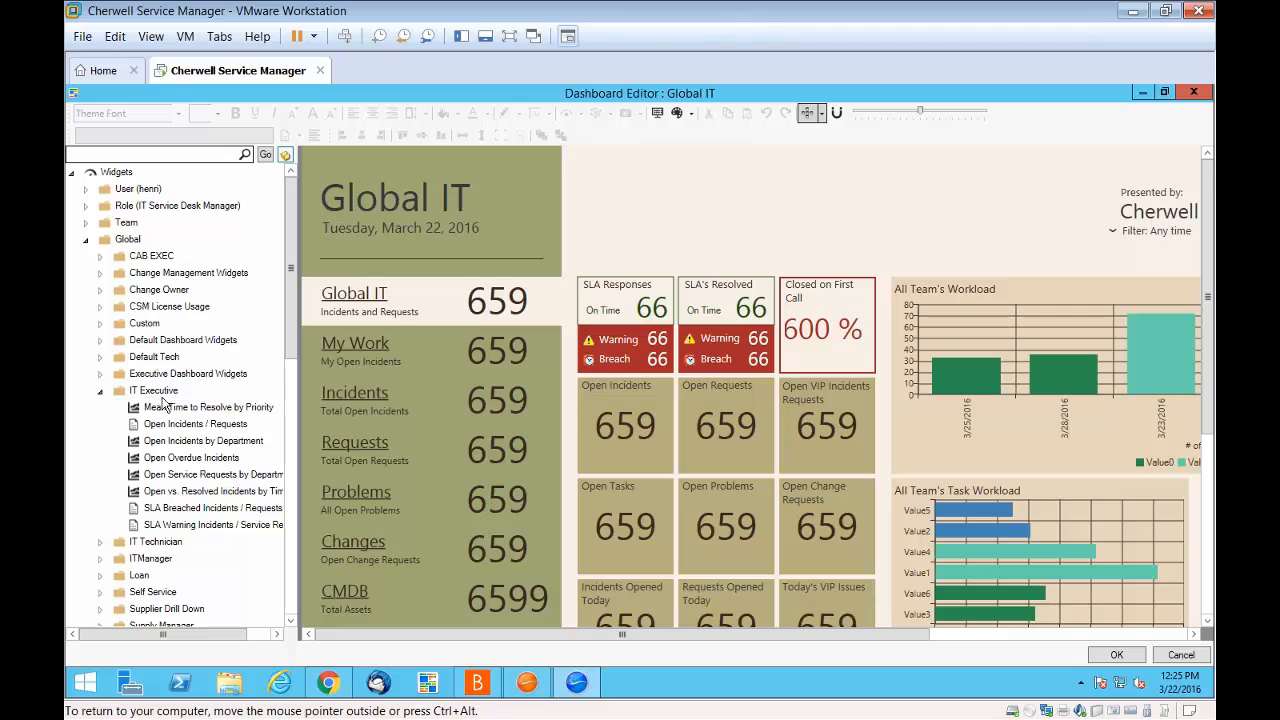
pyautogui.doubleClick(170, 449)
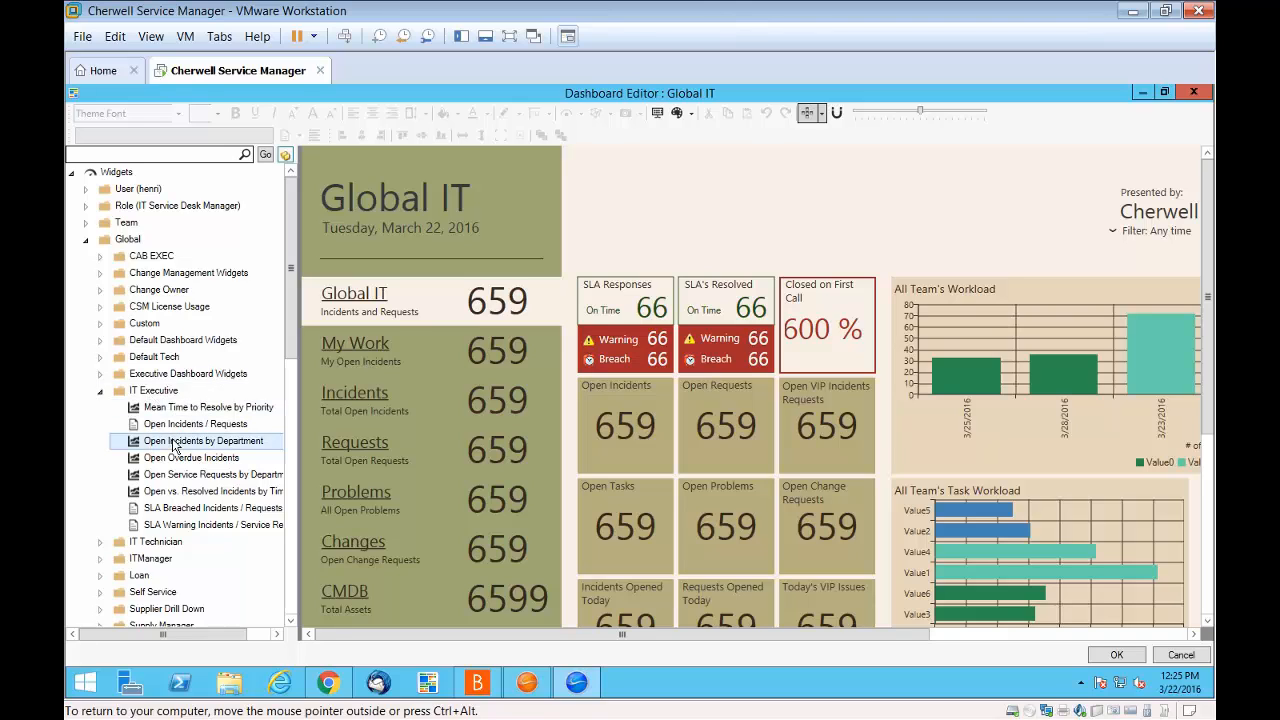
pyautogui.moveTo(573, 248); pyautogui.dragTo(634, 166)
# Browse the global widget folders and expand IT Technician to view its available widgets
pyautogui.click(99, 373)
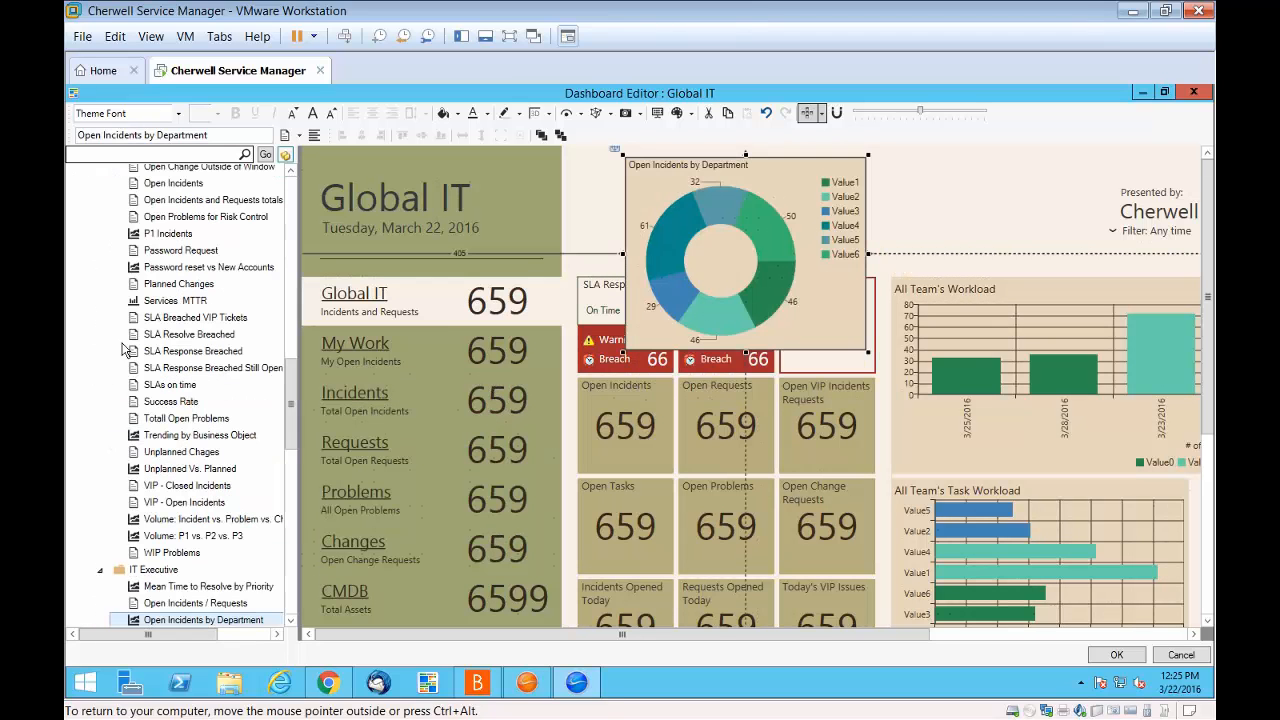
pyautogui.scroll(-5, 98, 429)
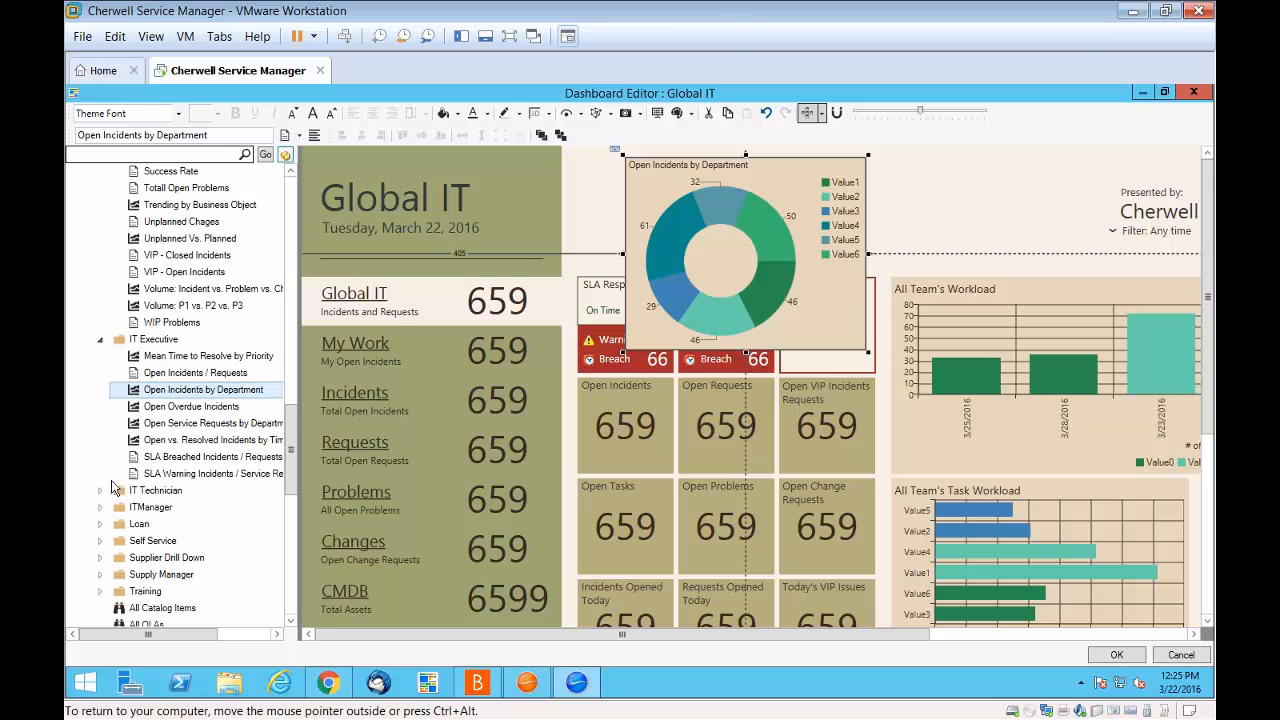
pyautogui.click(98, 492)
pyautogui.scroll(-3, 153, 458)
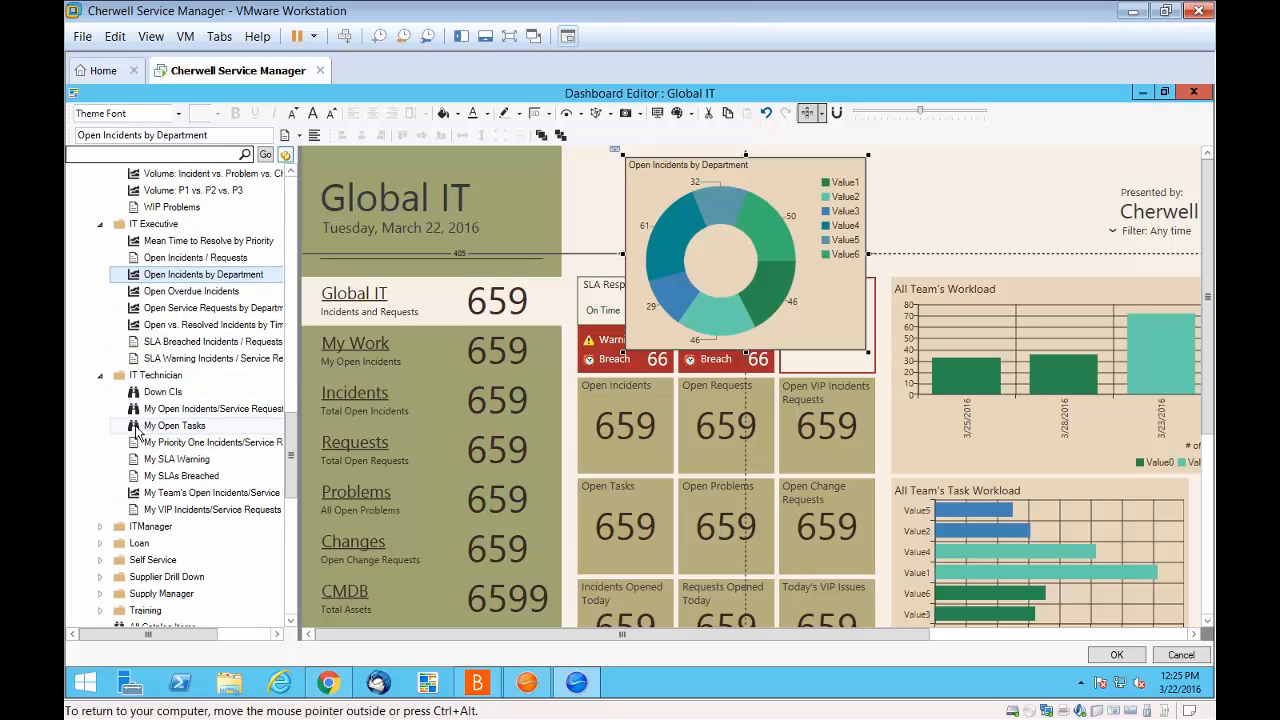
# Open the First Call Resolution Metric widget's properties and try the mechanical numeric, angle speedometer and rounded rectangular speedometer gauge types
pyautogui.rightClick(815, 320)
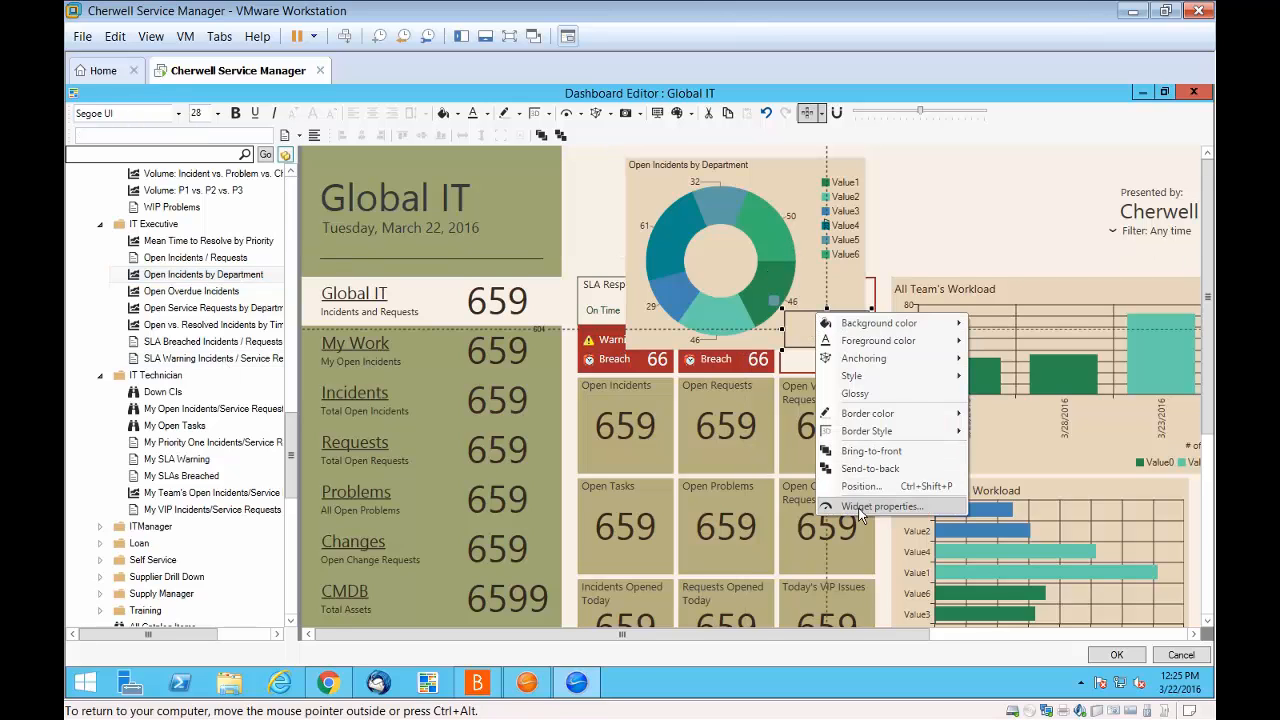
pyautogui.click(860, 508)
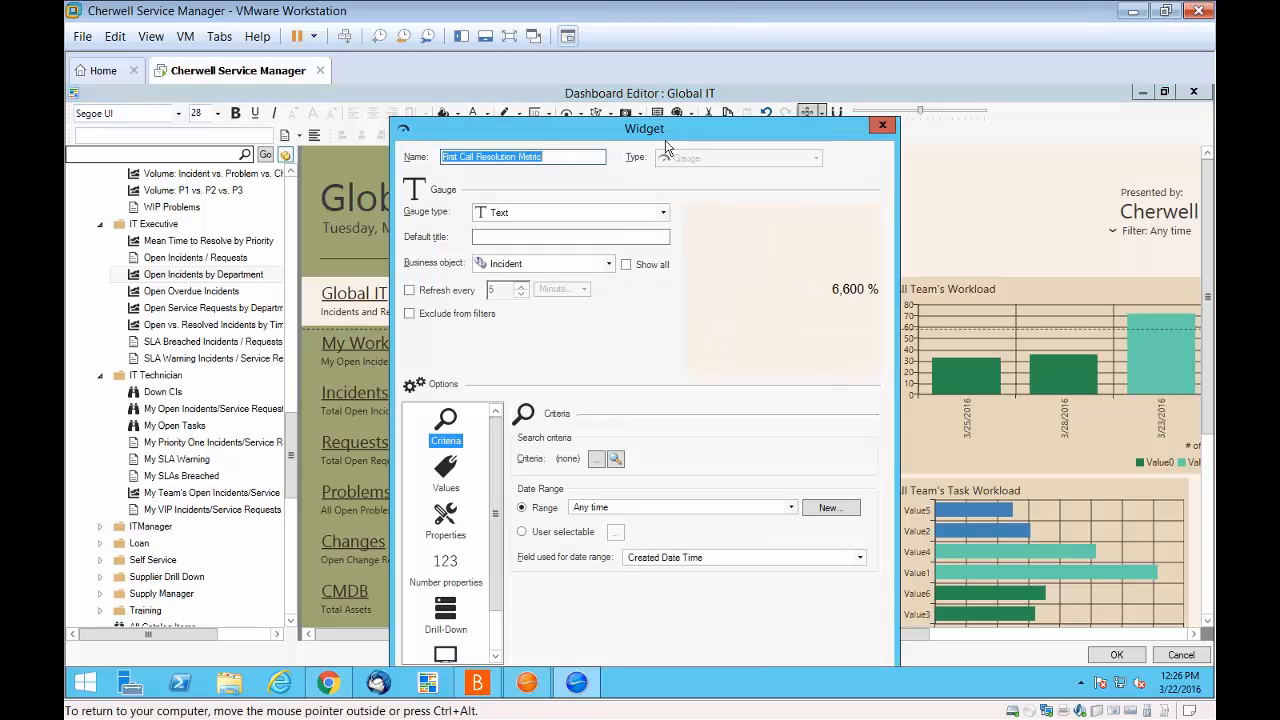
pyautogui.click(664, 199)
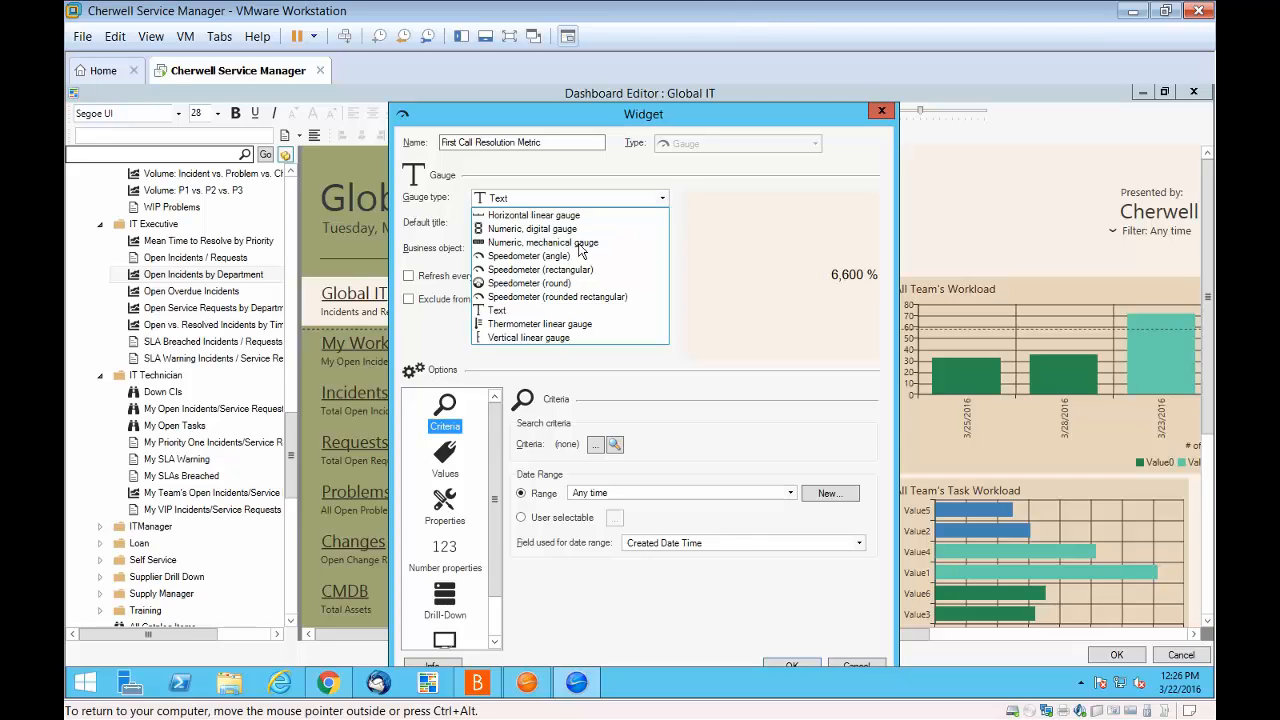
pyautogui.click(548, 243)
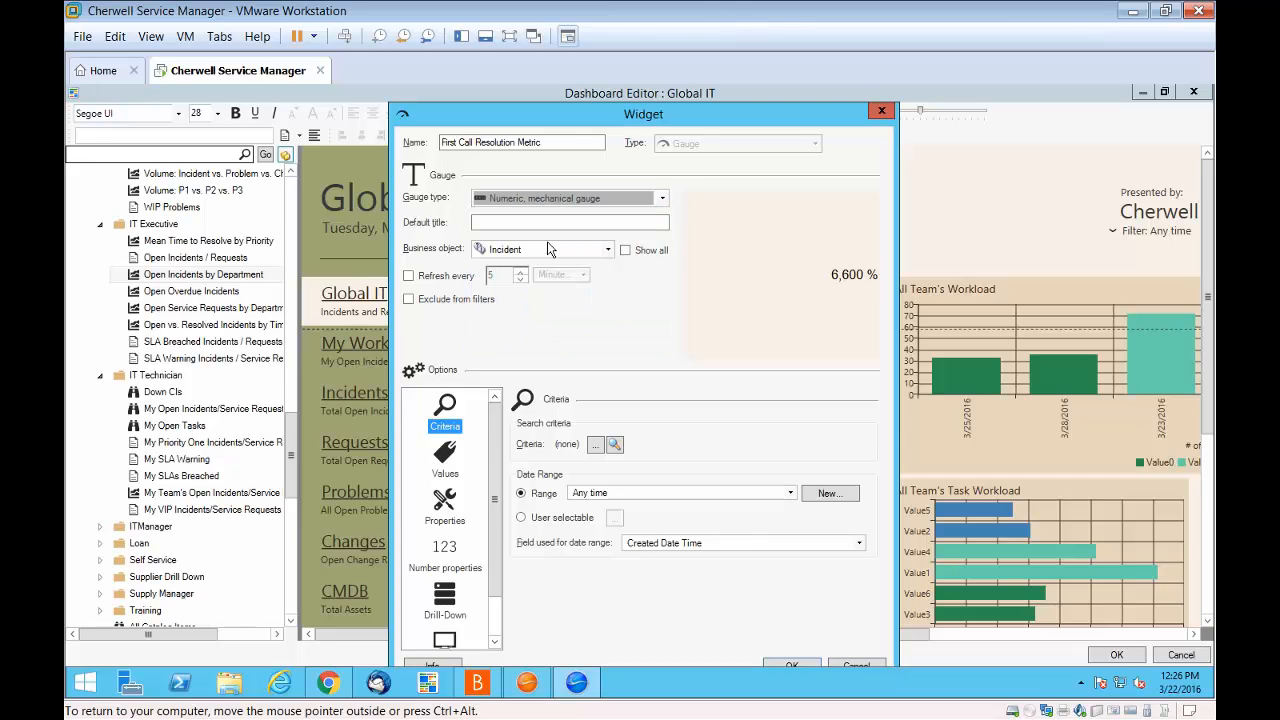
pyautogui.click(662, 199)
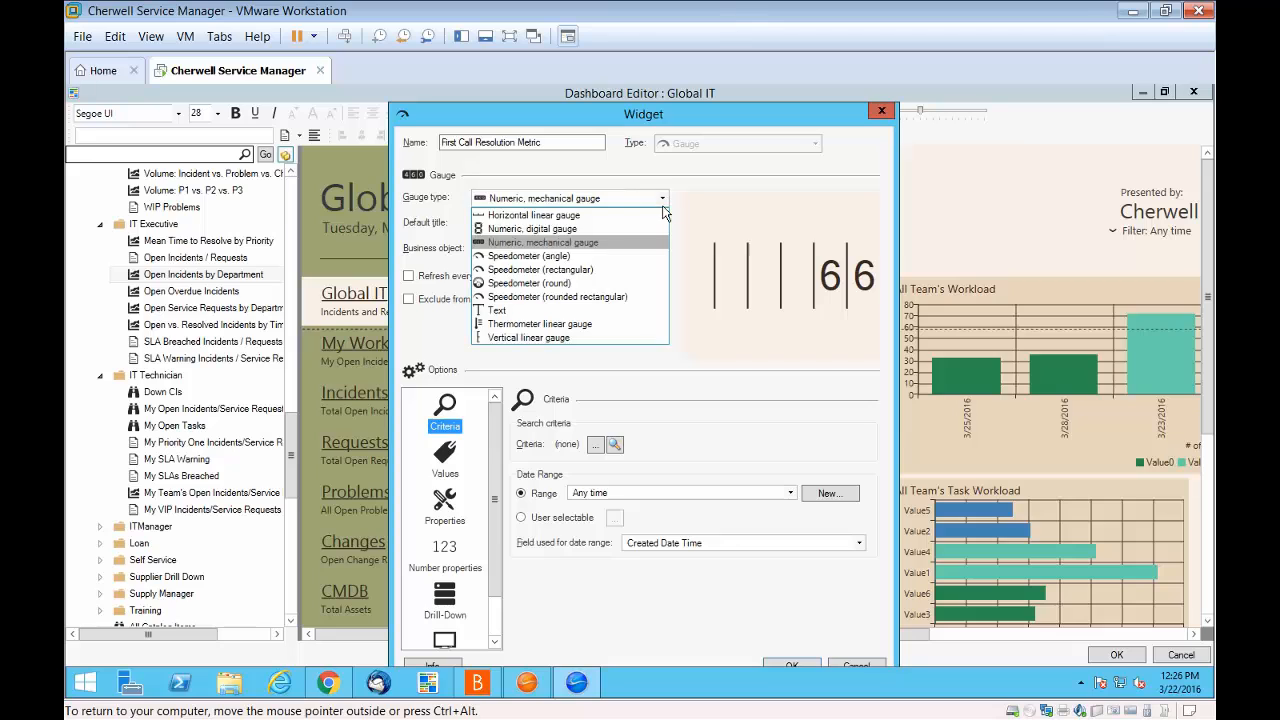
pyautogui.click(587, 251)
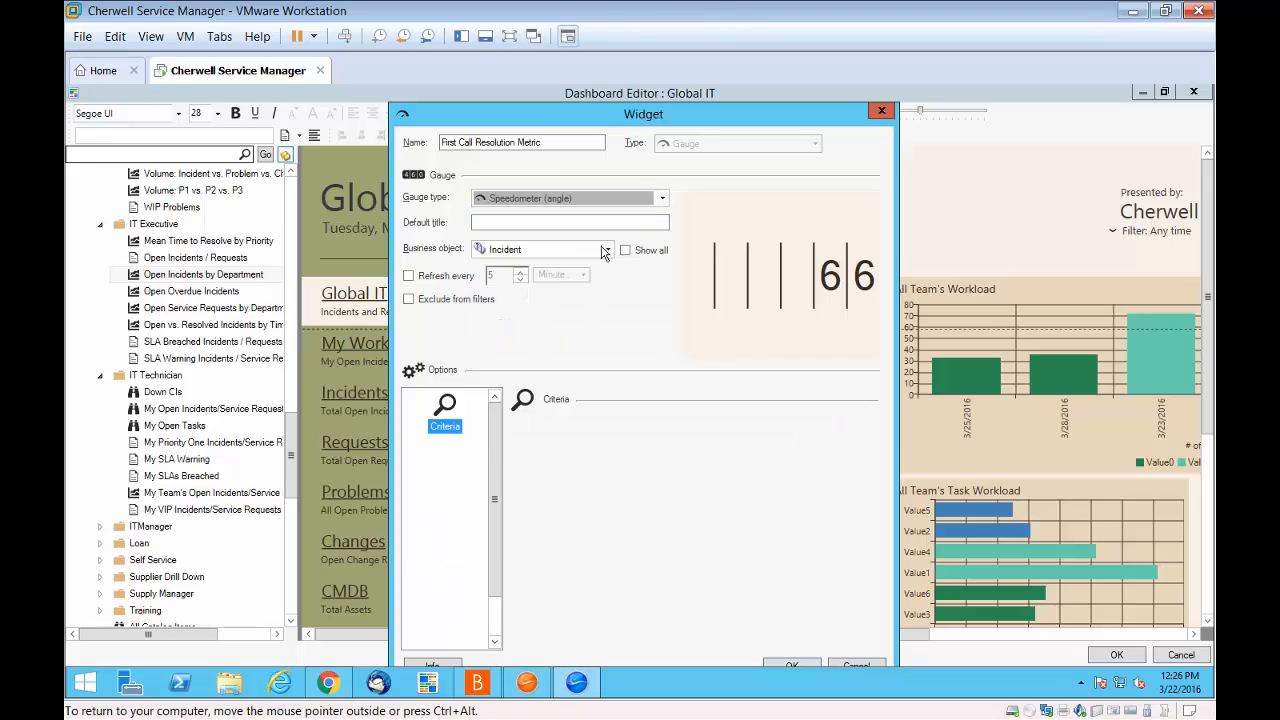
pyautogui.click(662, 199)
pyautogui.click(543, 298)
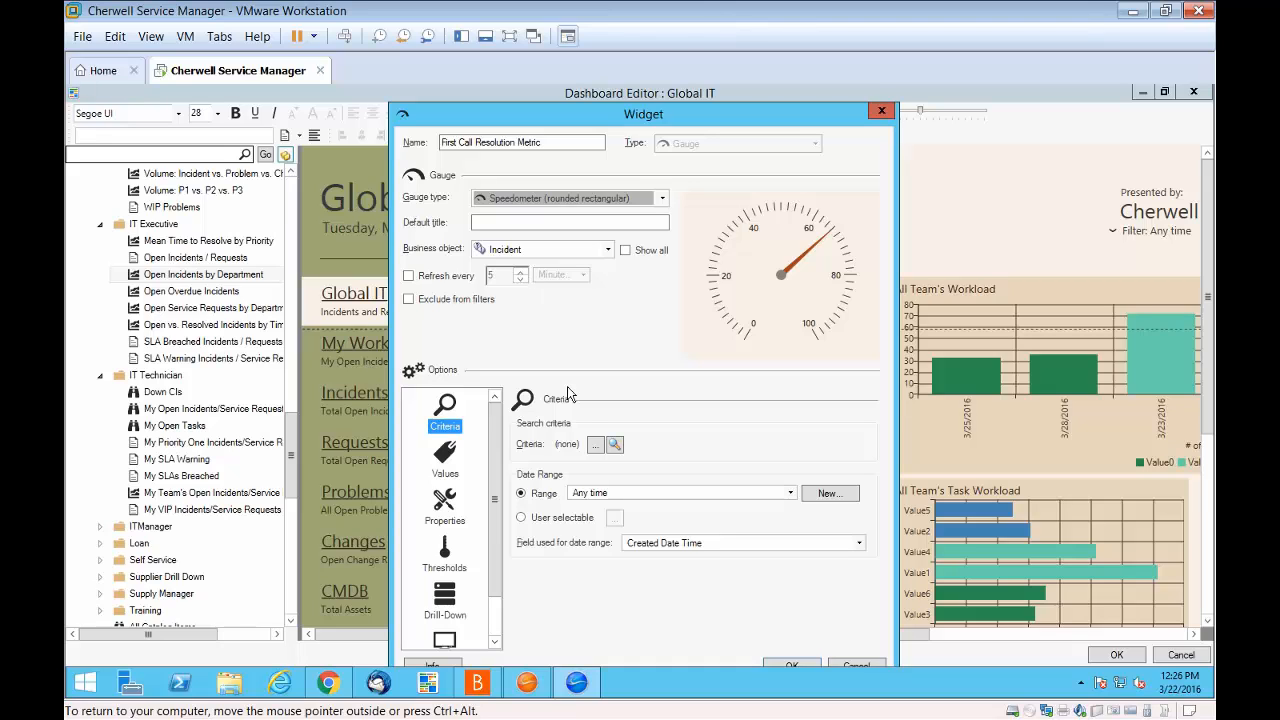
# View the widget's custom query editor and look through the global Incident searches available as its criteria
pyautogui.click(614, 446)
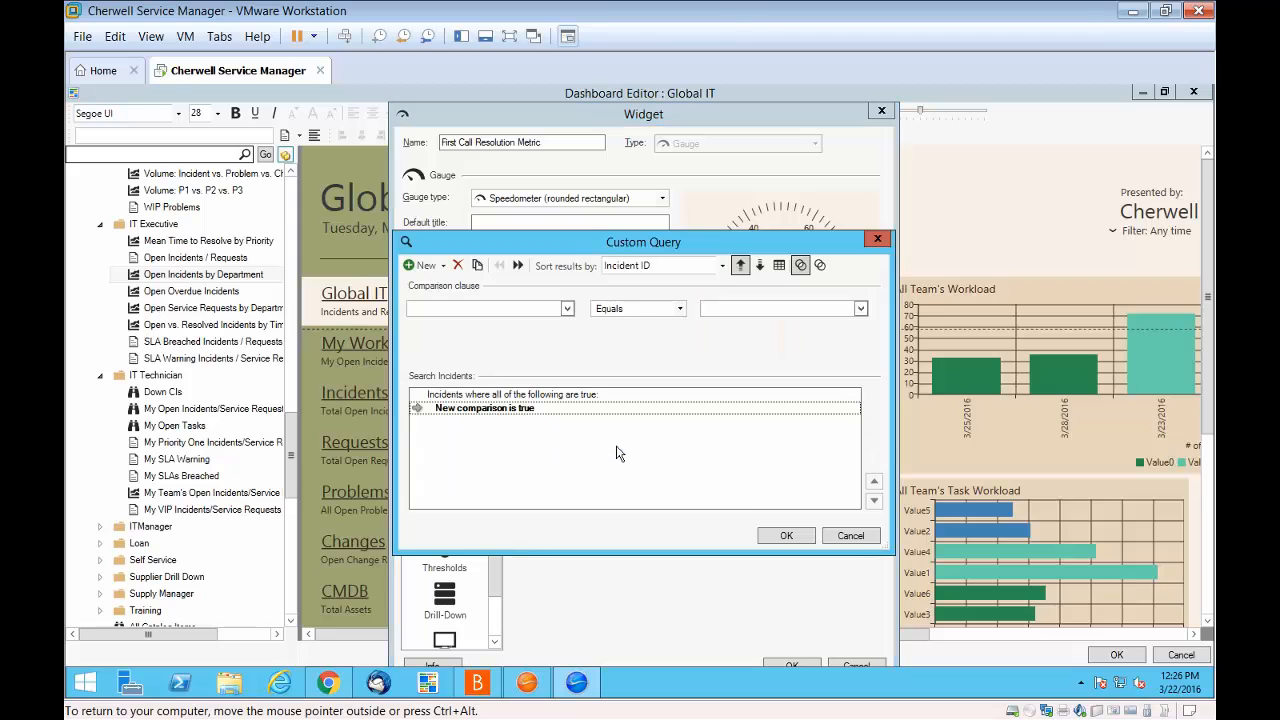
pyautogui.click(850, 536)
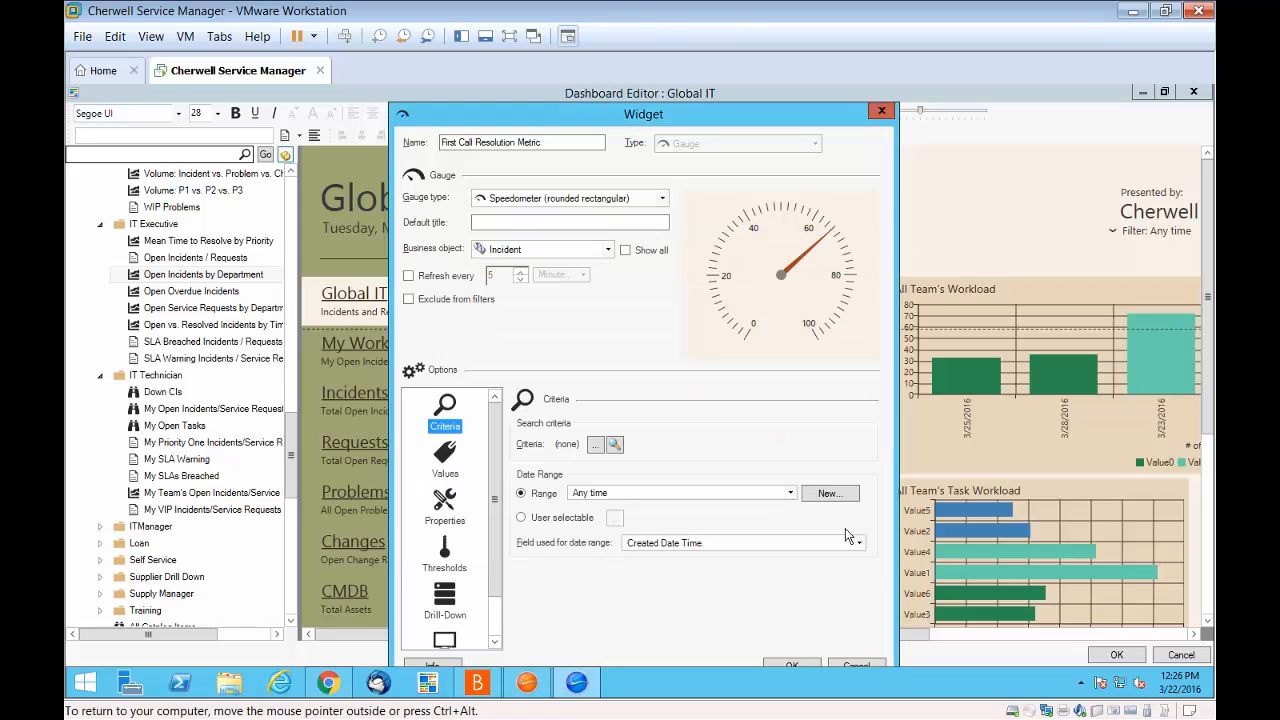
pyautogui.click(595, 446)
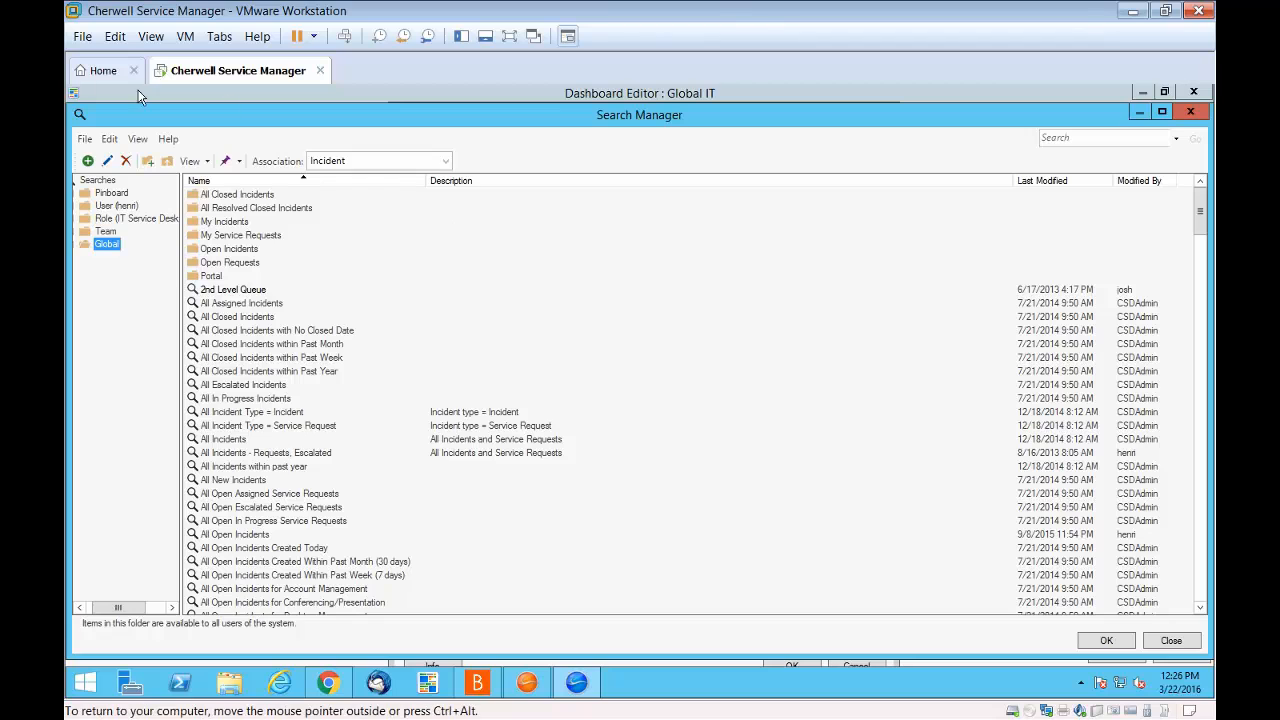
pyautogui.click(590, 357)
pyautogui.scroll(-1, 592, 357)
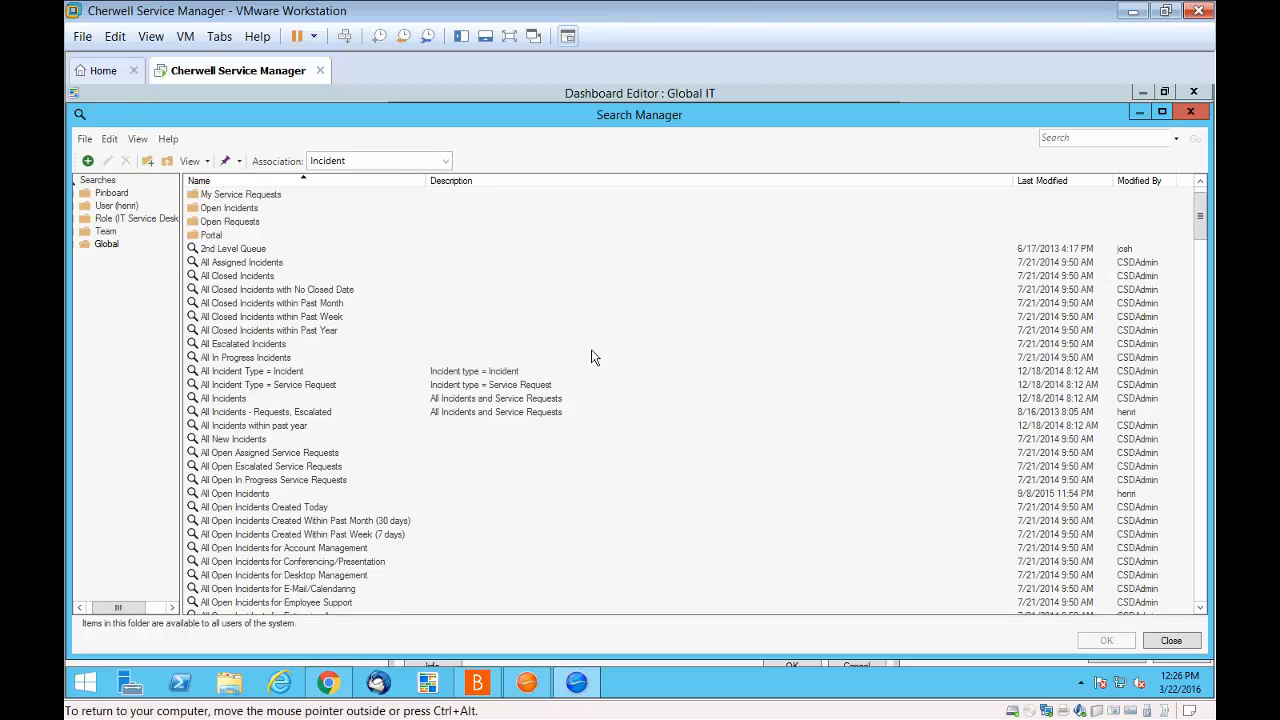
pyautogui.scroll(-6, 591, 357)
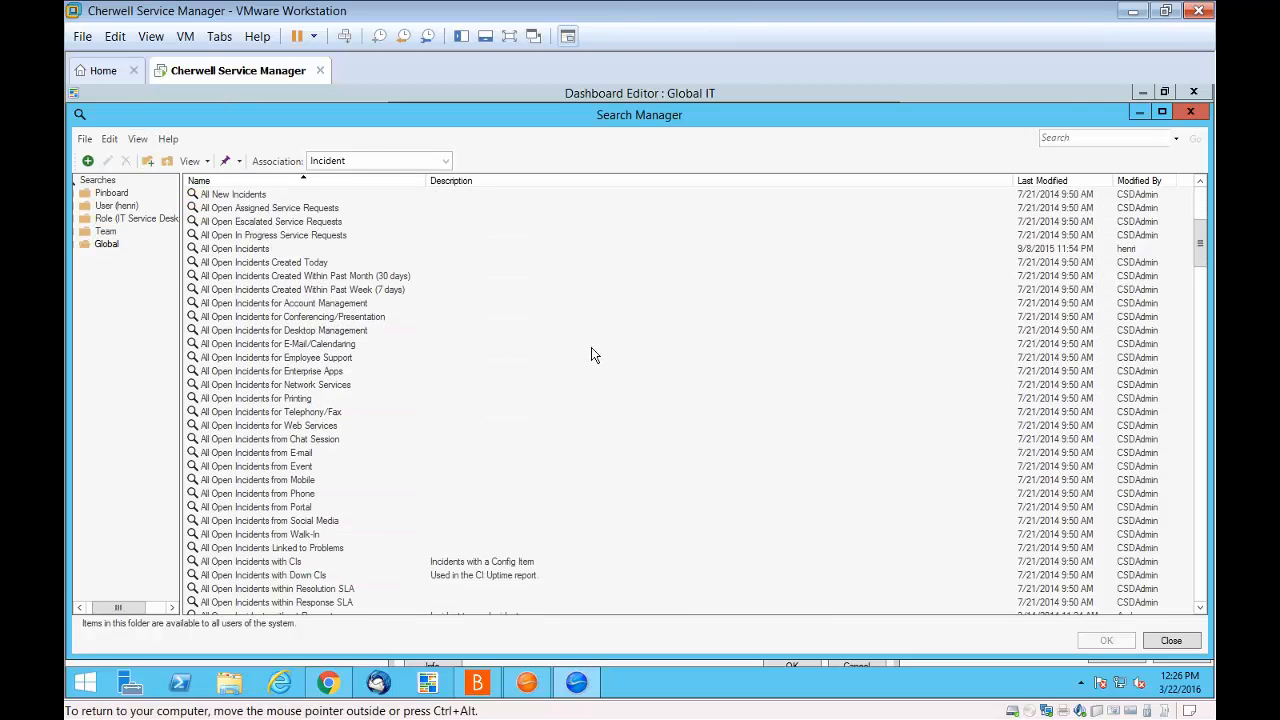
pyautogui.scroll(-10, 591, 355)
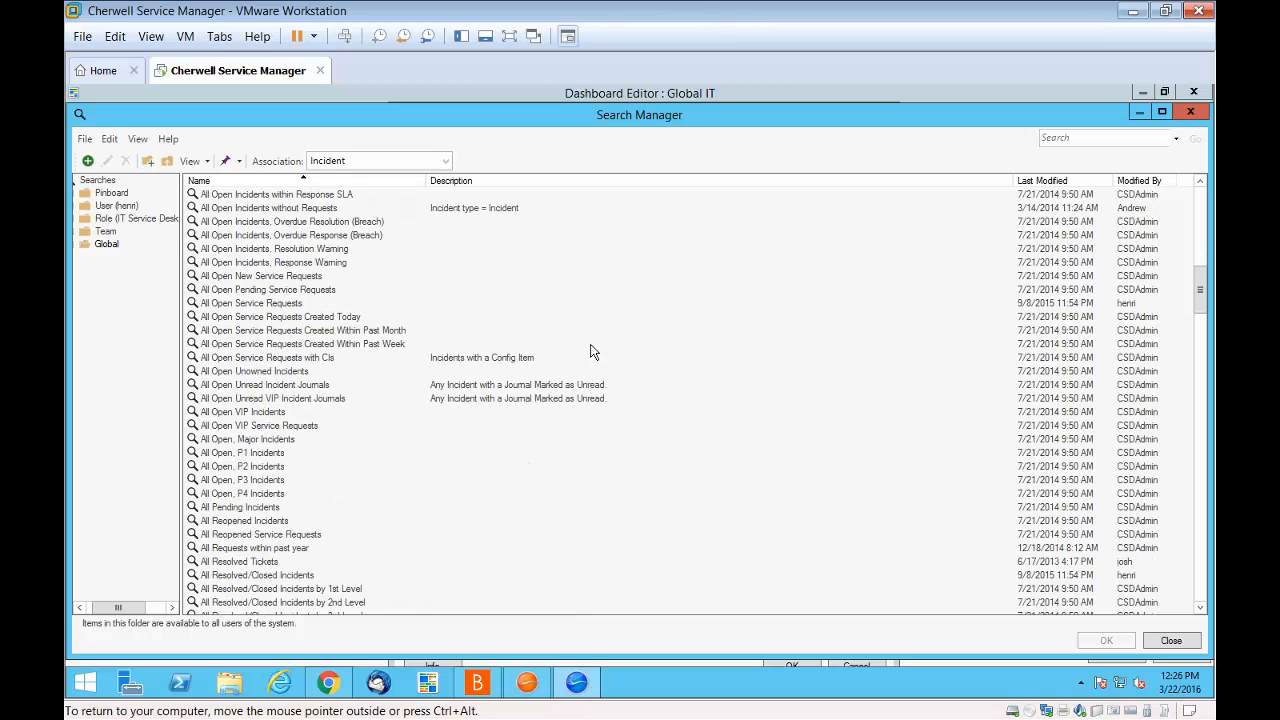
pyautogui.scroll(-9, 591, 352)
pyautogui.scroll(-13, 591, 352)
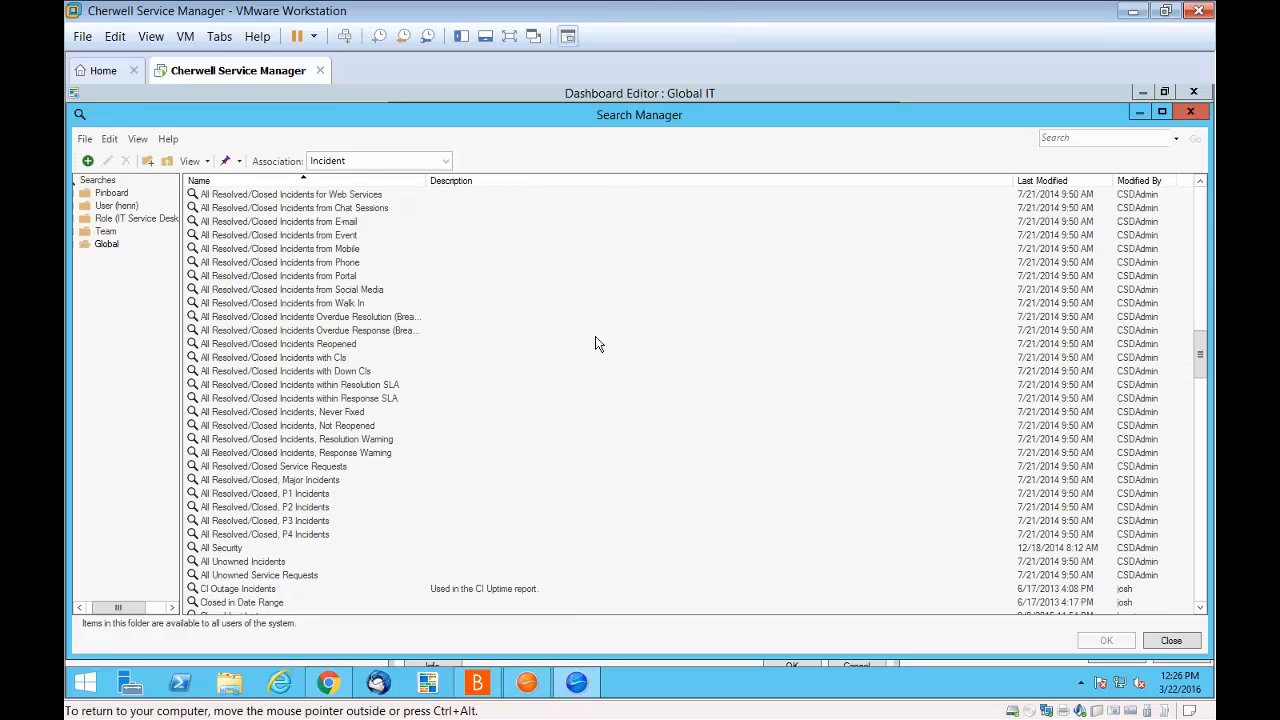
pyautogui.scroll(-11, 597, 345)
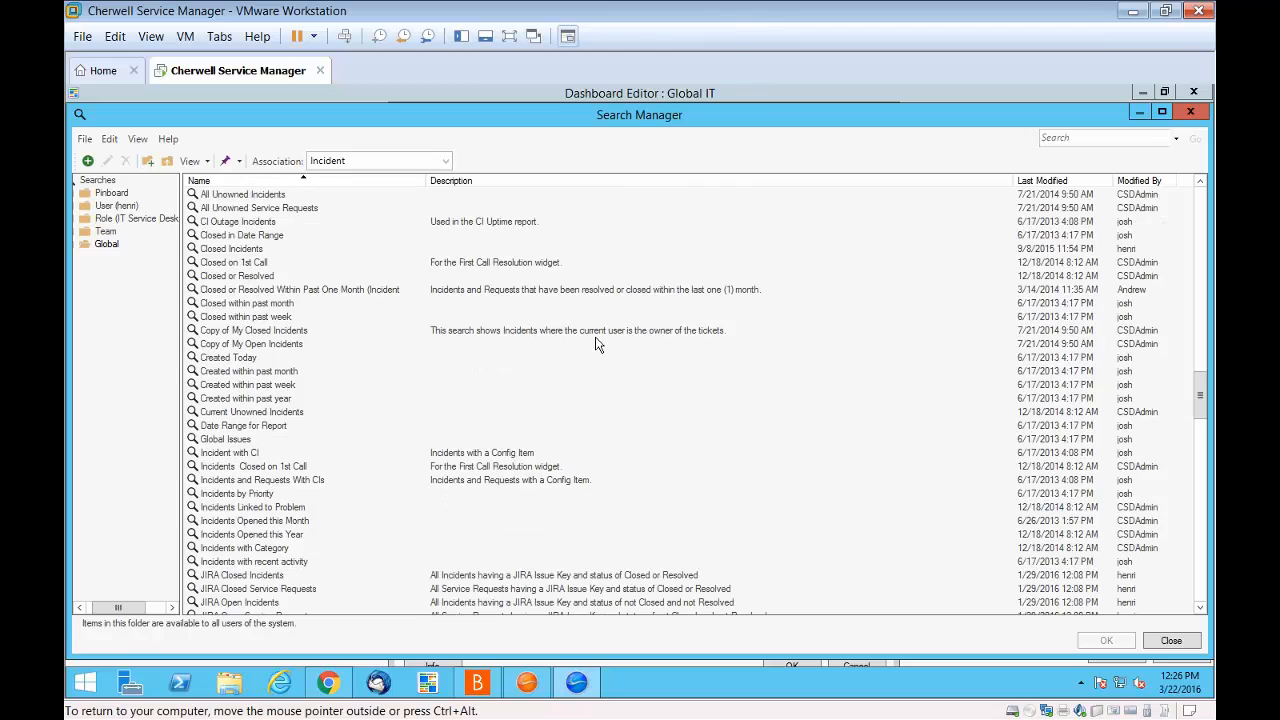
pyautogui.scroll(4, 595, 345)
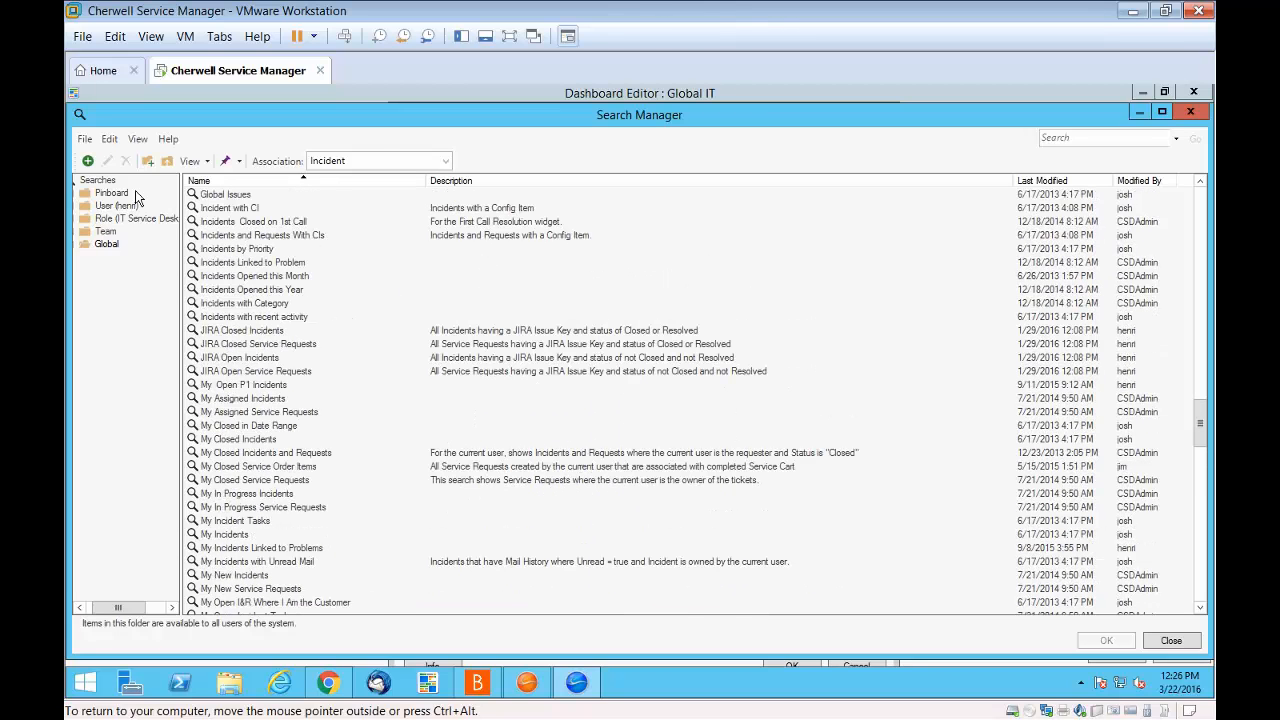
pyautogui.scroll(15, 339, 302)
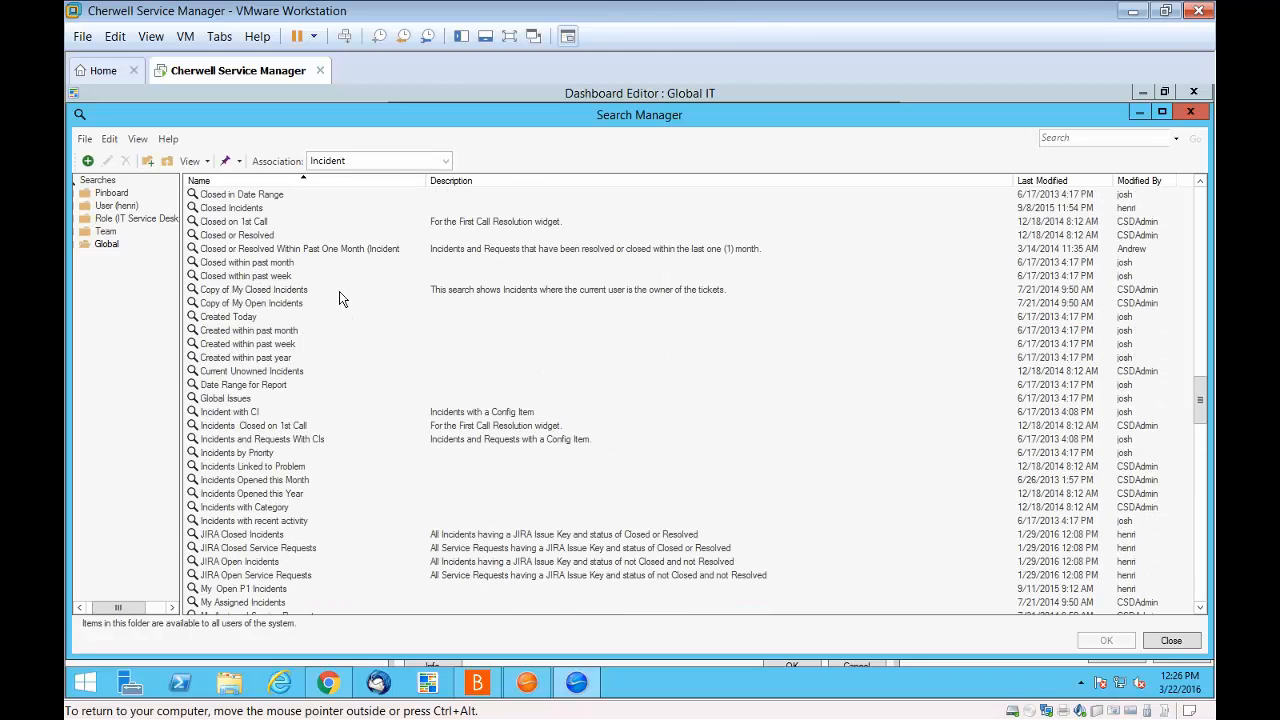
pyautogui.scroll(4, 343, 295)
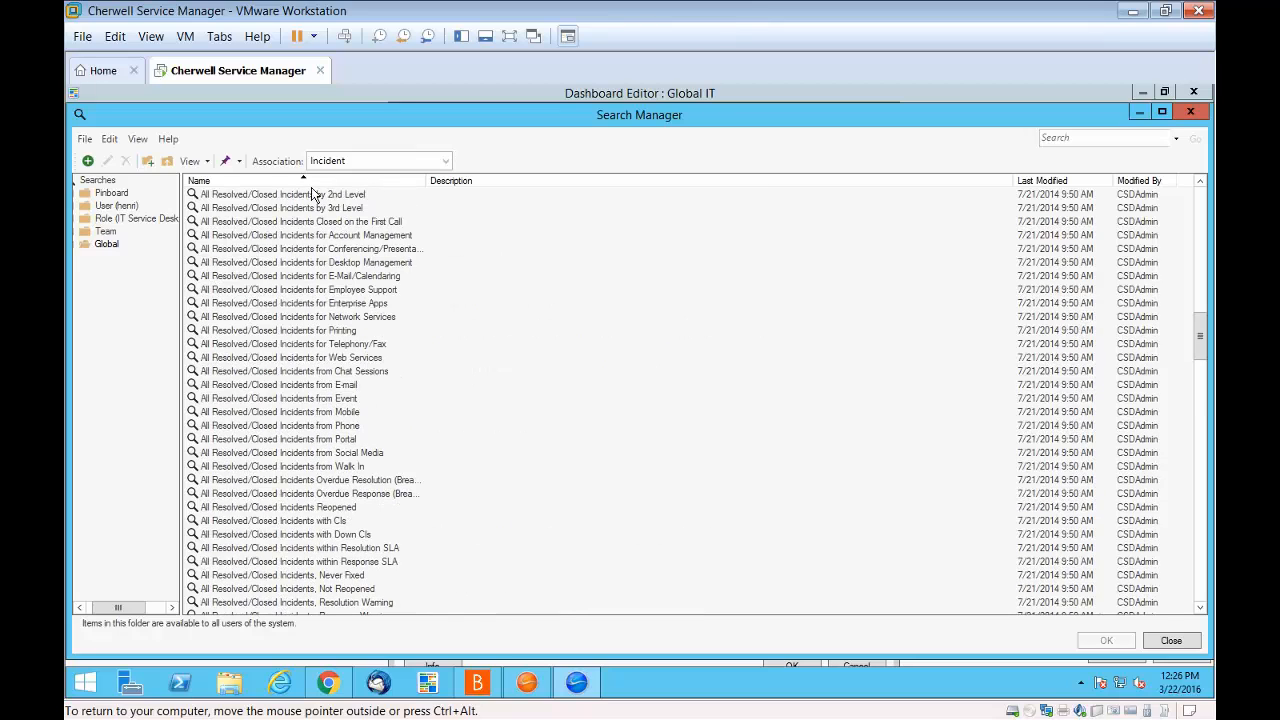
# Examine the criteria of the stored search All Resolved/Closed Incidents for Account Management and leave the Search Manager
pyautogui.click(277, 235)
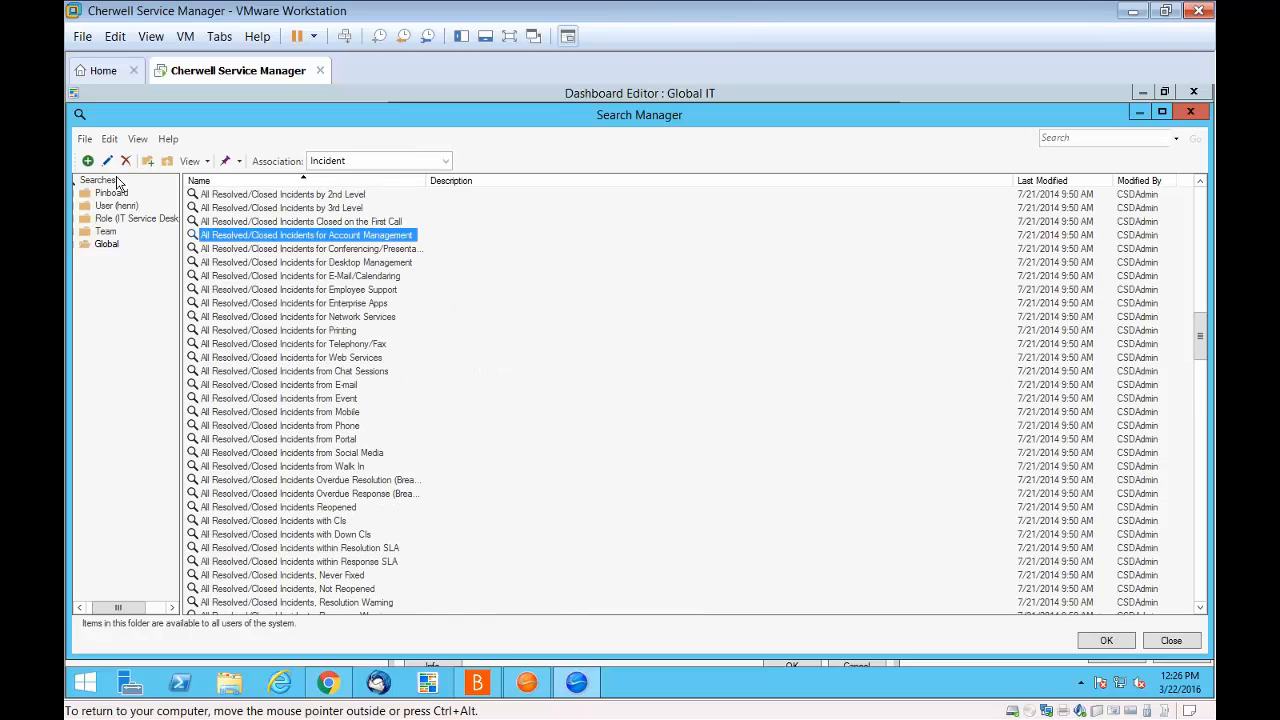
pyautogui.click(107, 161)
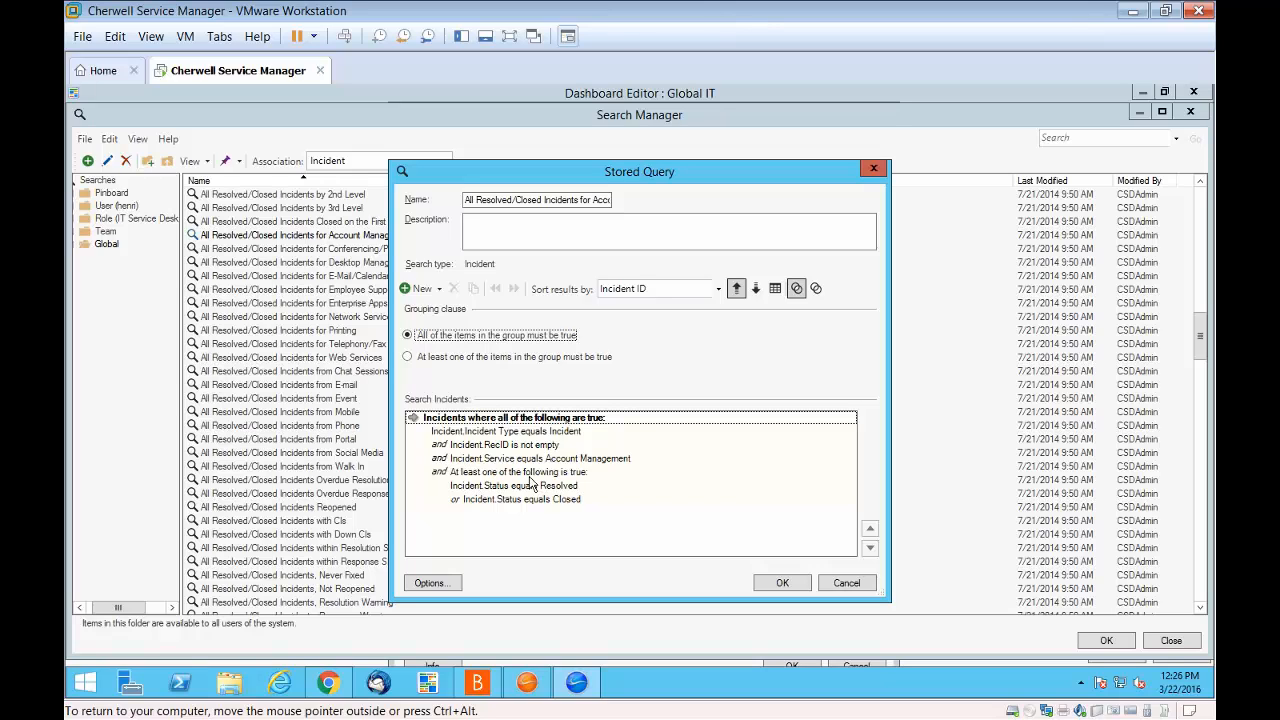
pyautogui.click(843, 586)
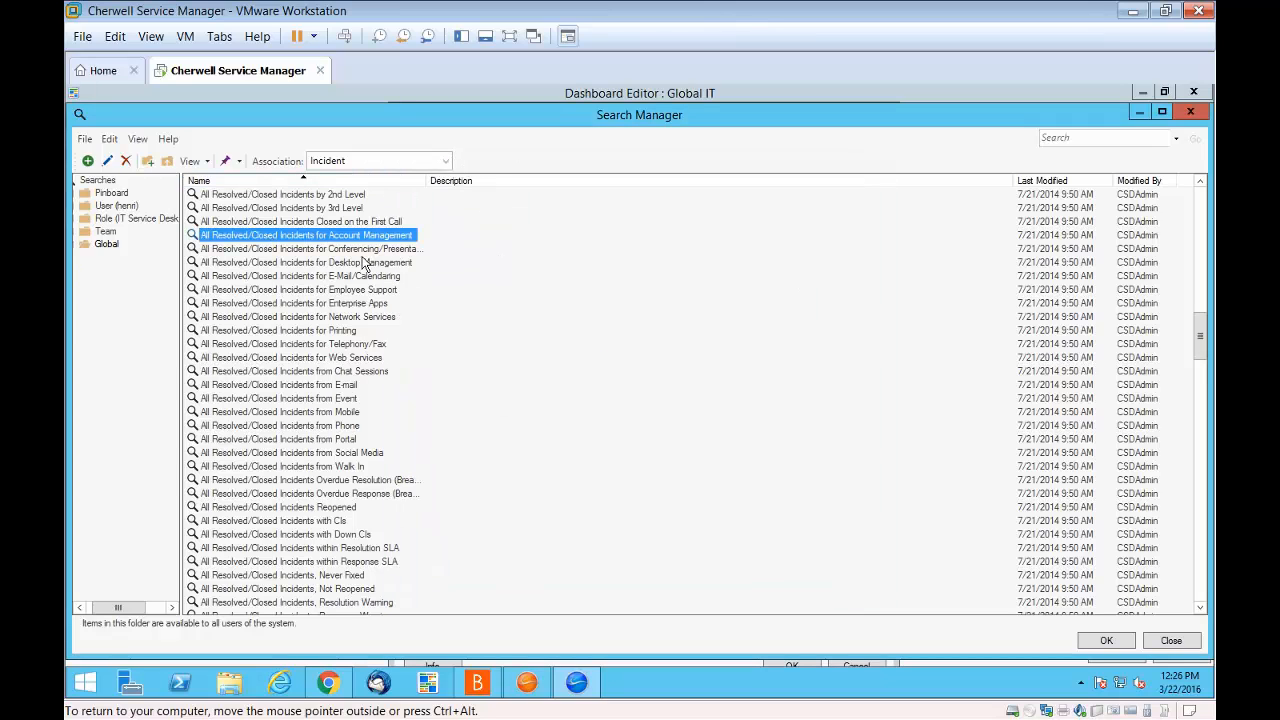
pyautogui.click(1194, 114)
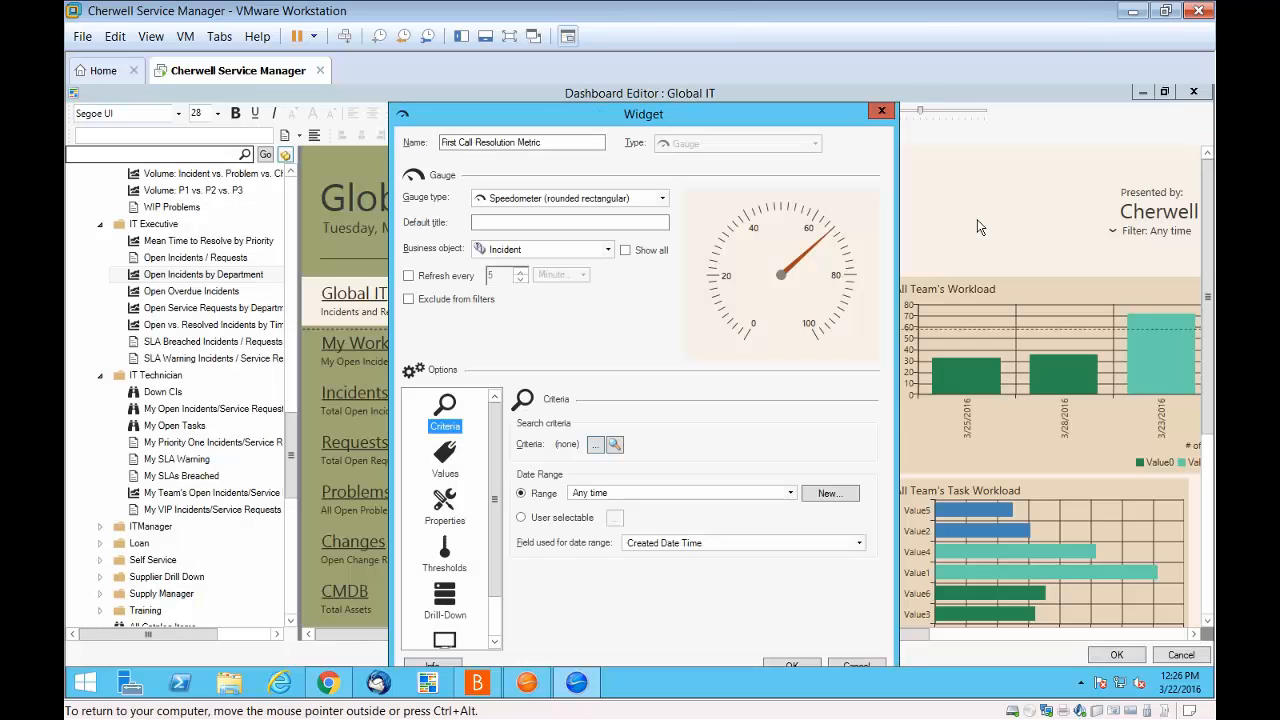
# Close the widget properties and the Dashboard Editor, discarding the changes to the Global IT dashboard
pyautogui.click(882, 113)
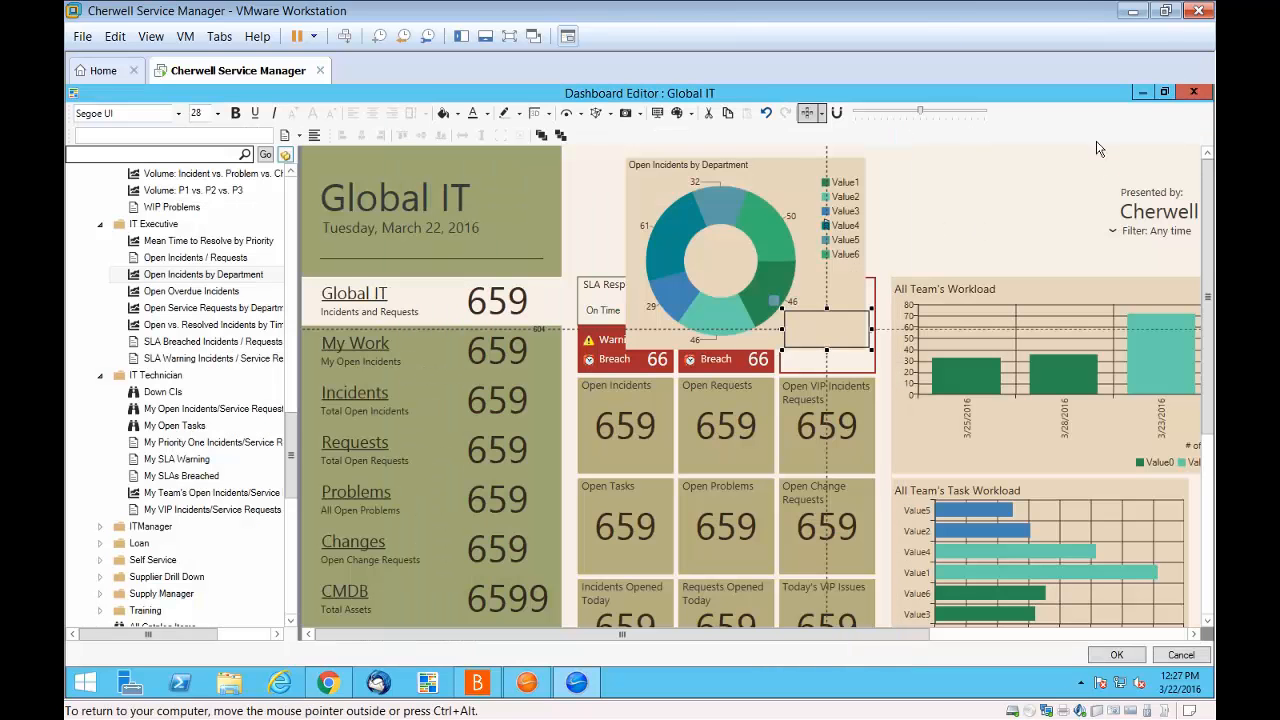
pyautogui.click(1204, 92)
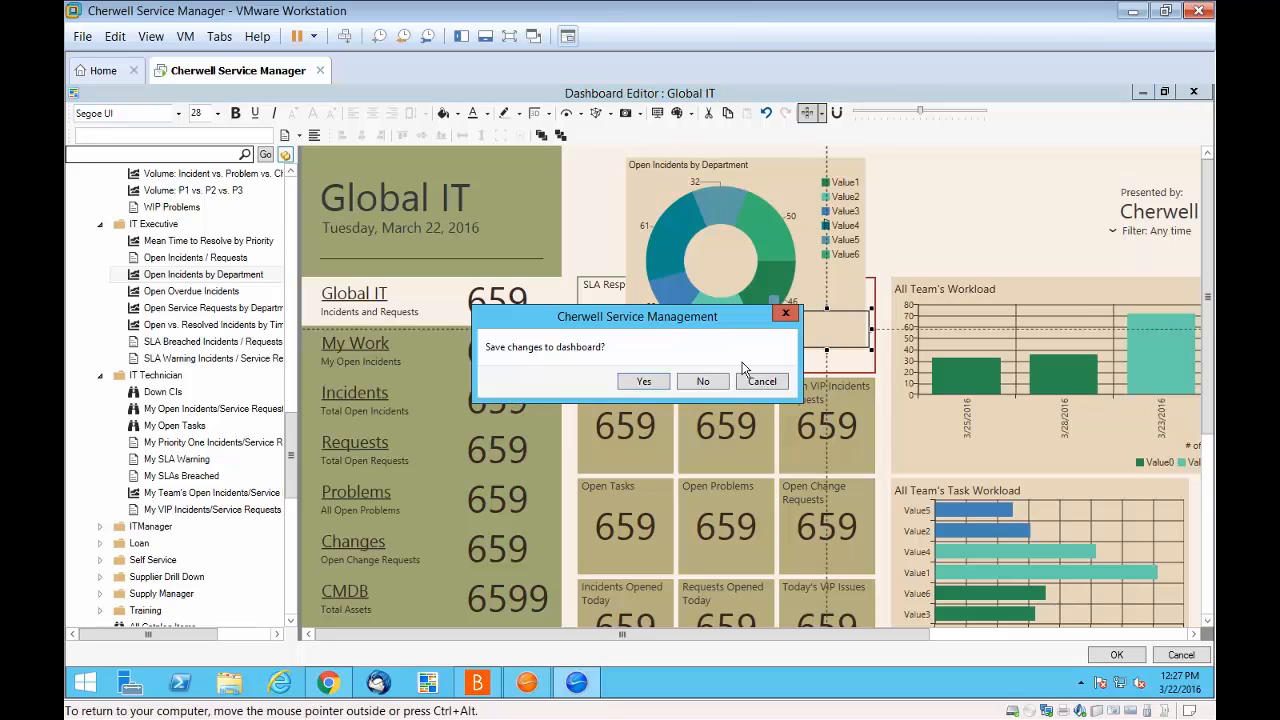
pyautogui.click(704, 381)
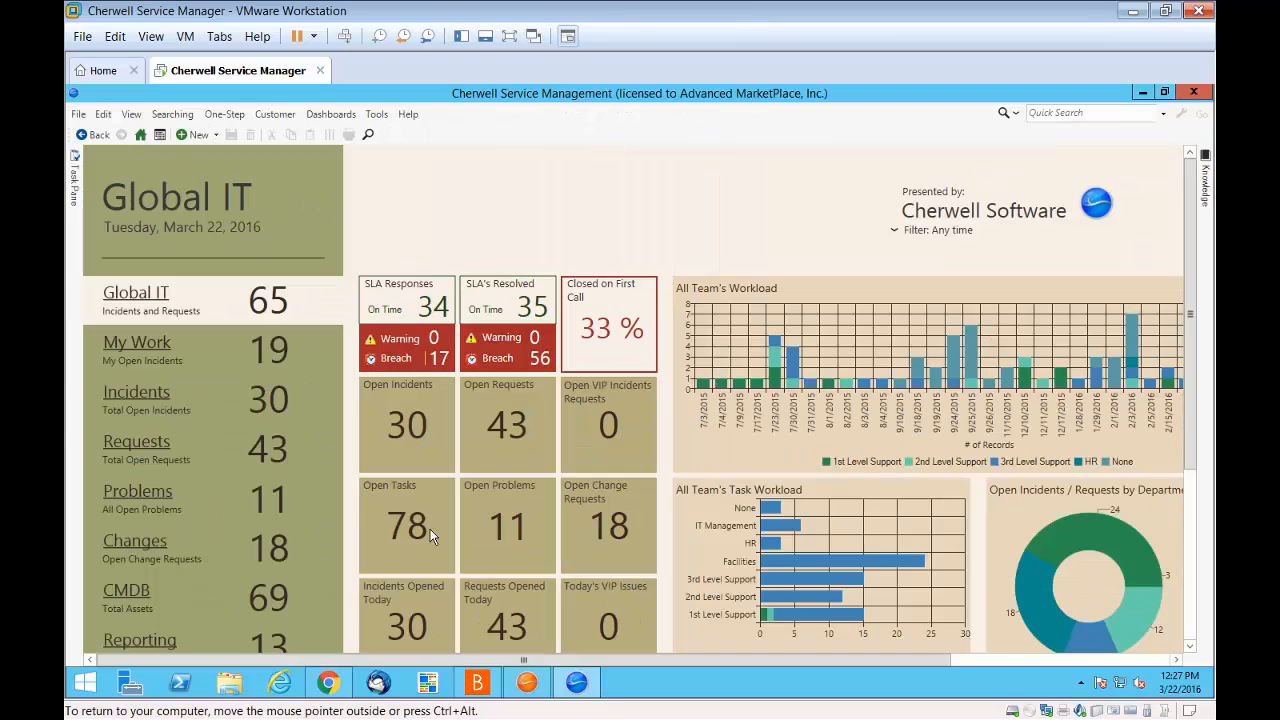
# Switch to Chrome to view the Facilities Mgt dashboard in the Cherwell Browser Client, and return to the desktop client
pyautogui.click(325, 699)
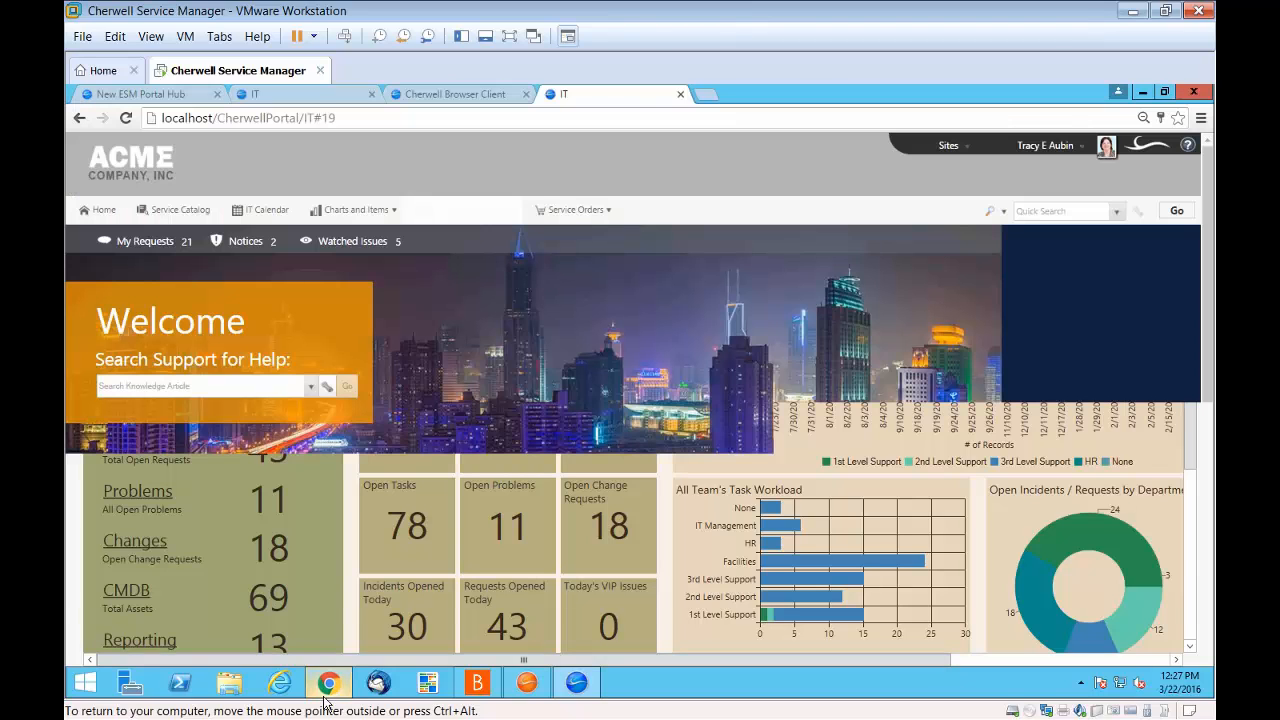
pyautogui.click(455, 94)
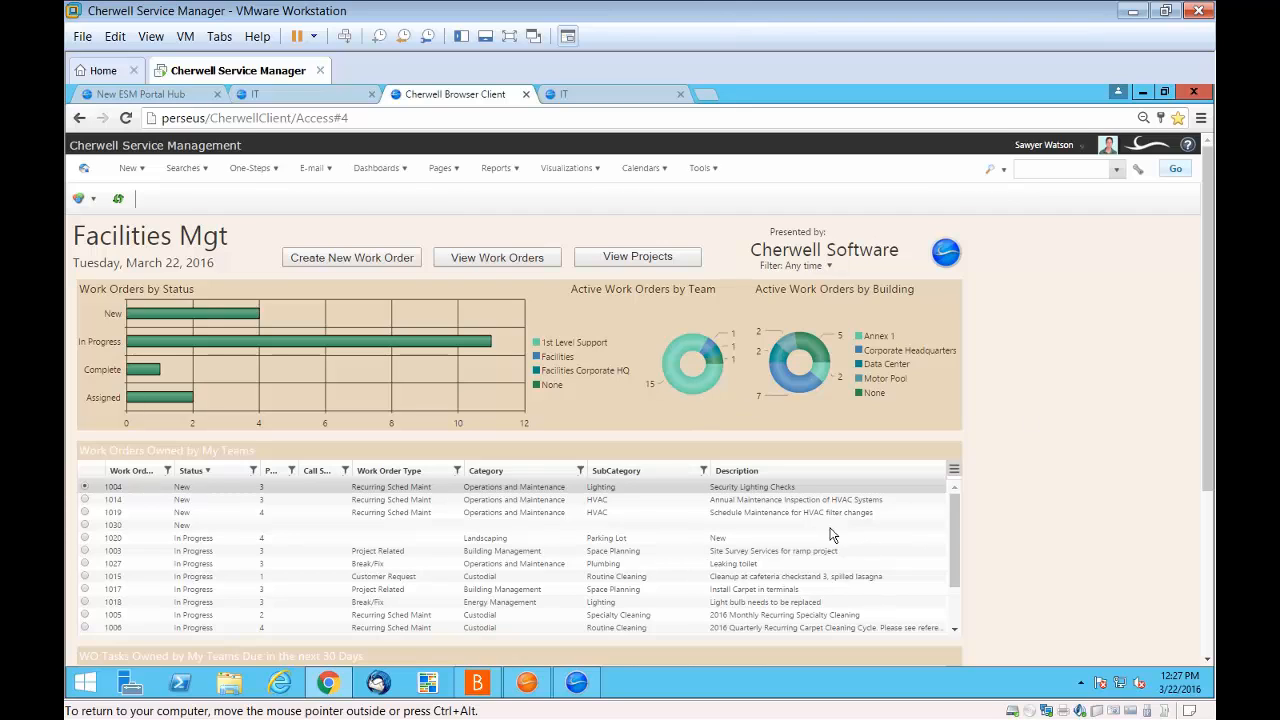
pyautogui.click(578, 686)
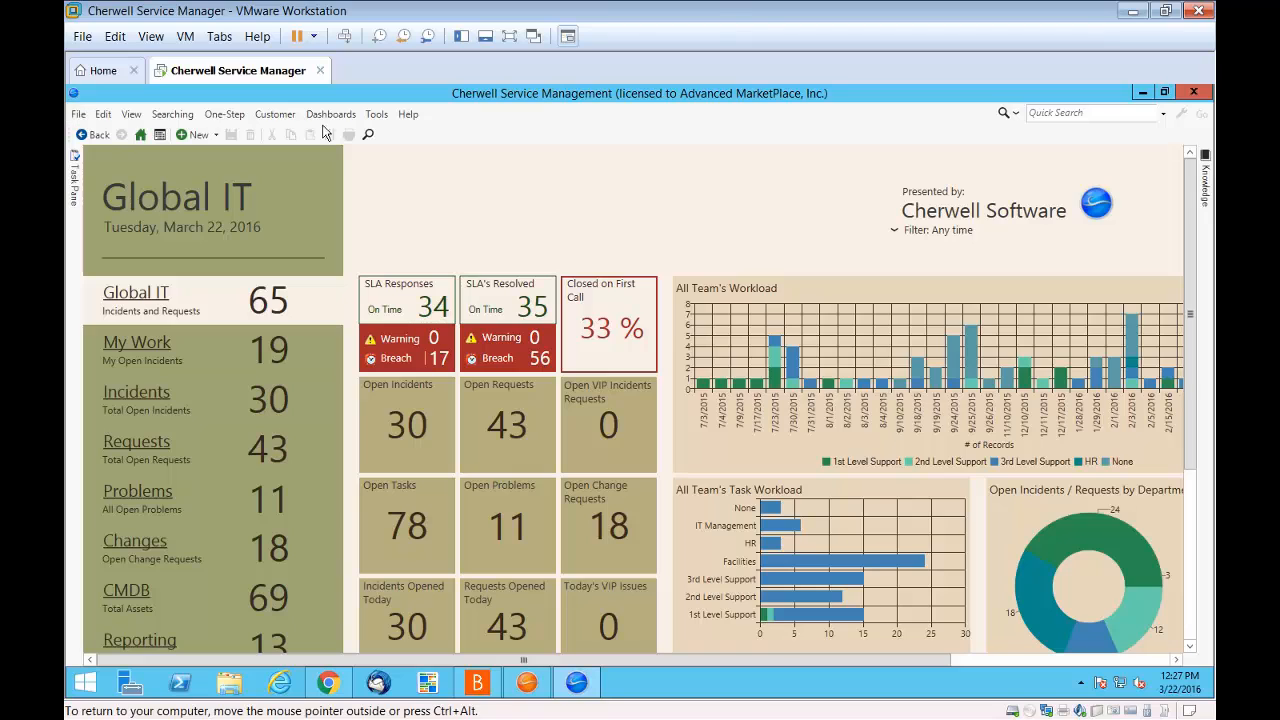
# Open the Report Manager and browse the global CSM Management Reports down to the Yearly Reports folder
pyautogui.click(376, 114)
pyautogui.moveTo(403, 190)
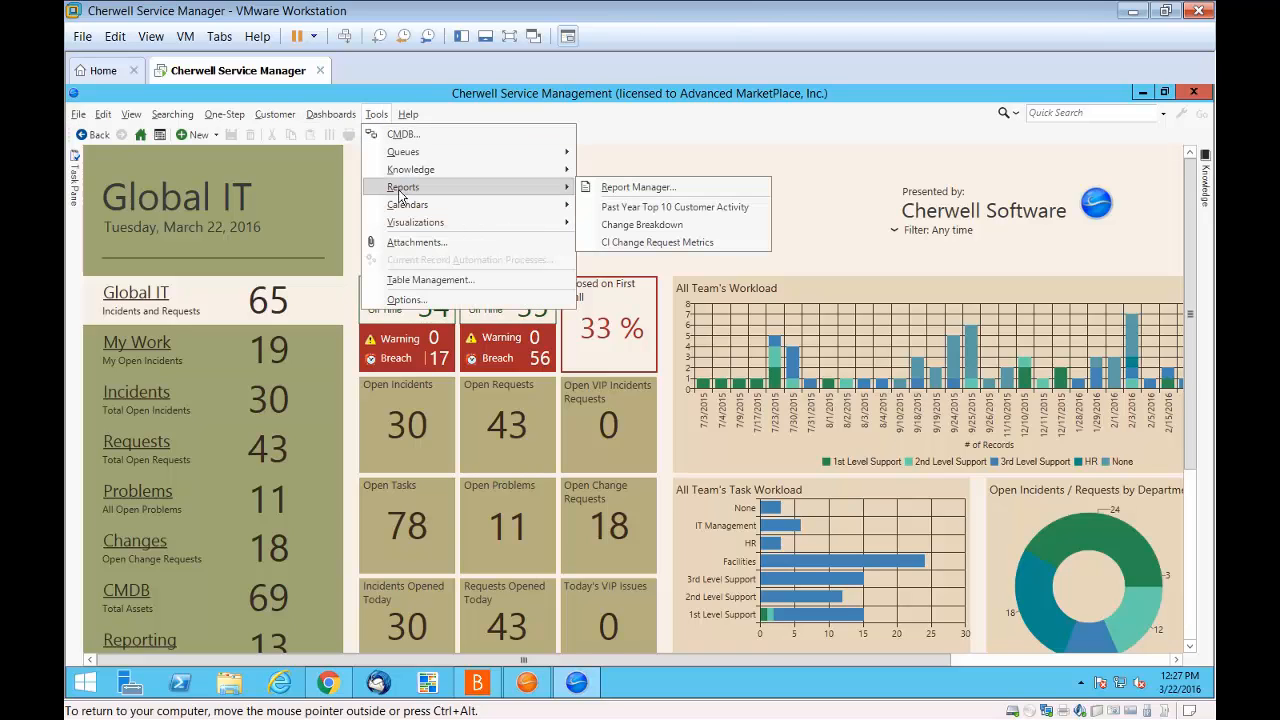
pyautogui.click(623, 192)
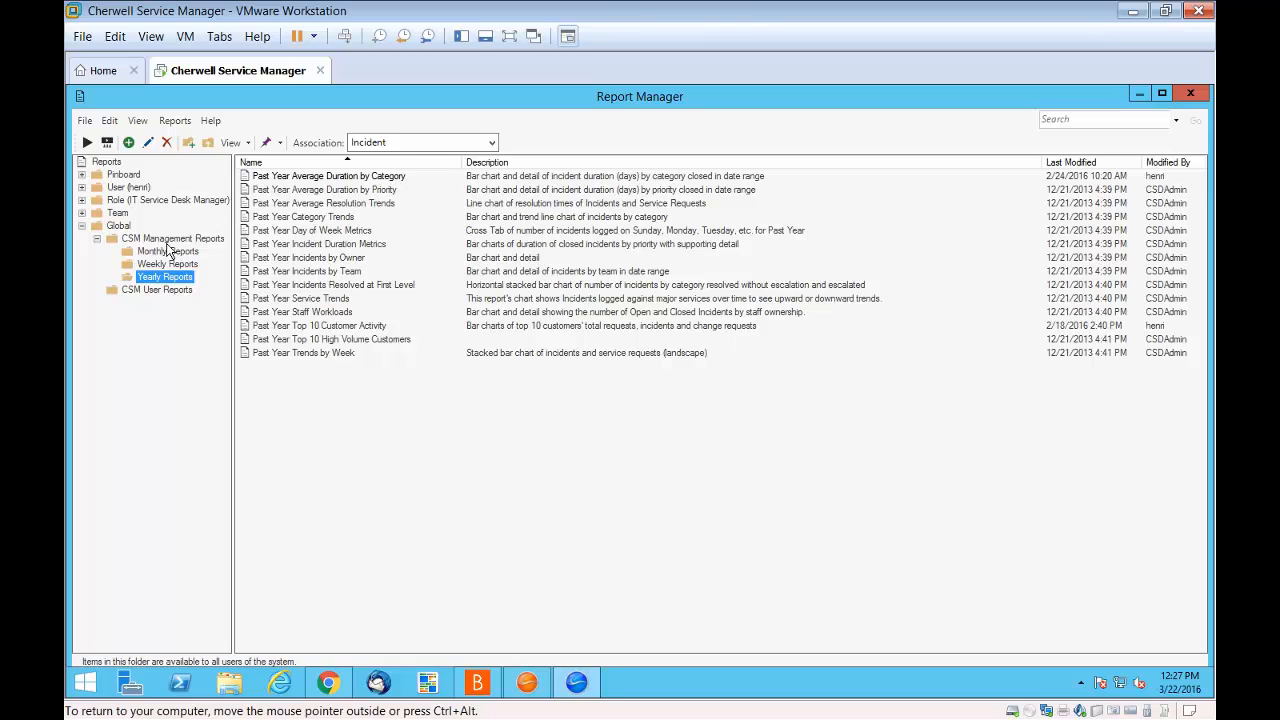
pyautogui.click(172, 240)
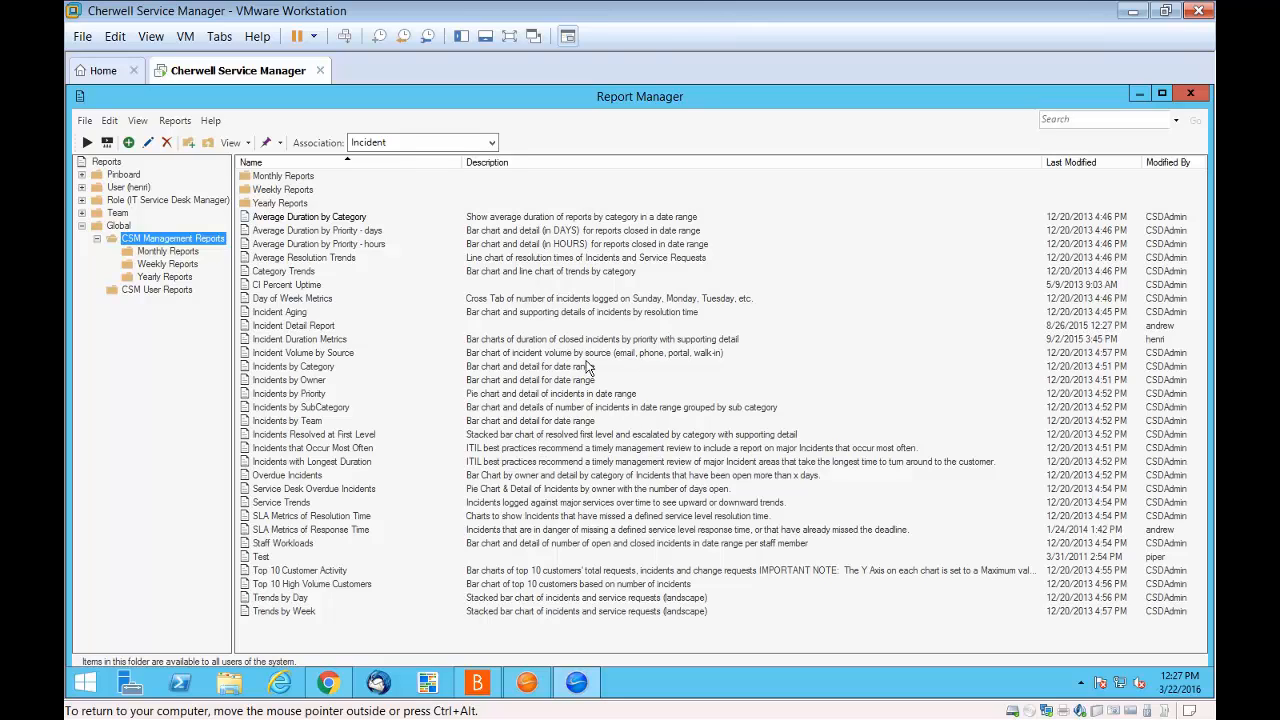
pyautogui.click(290, 205)
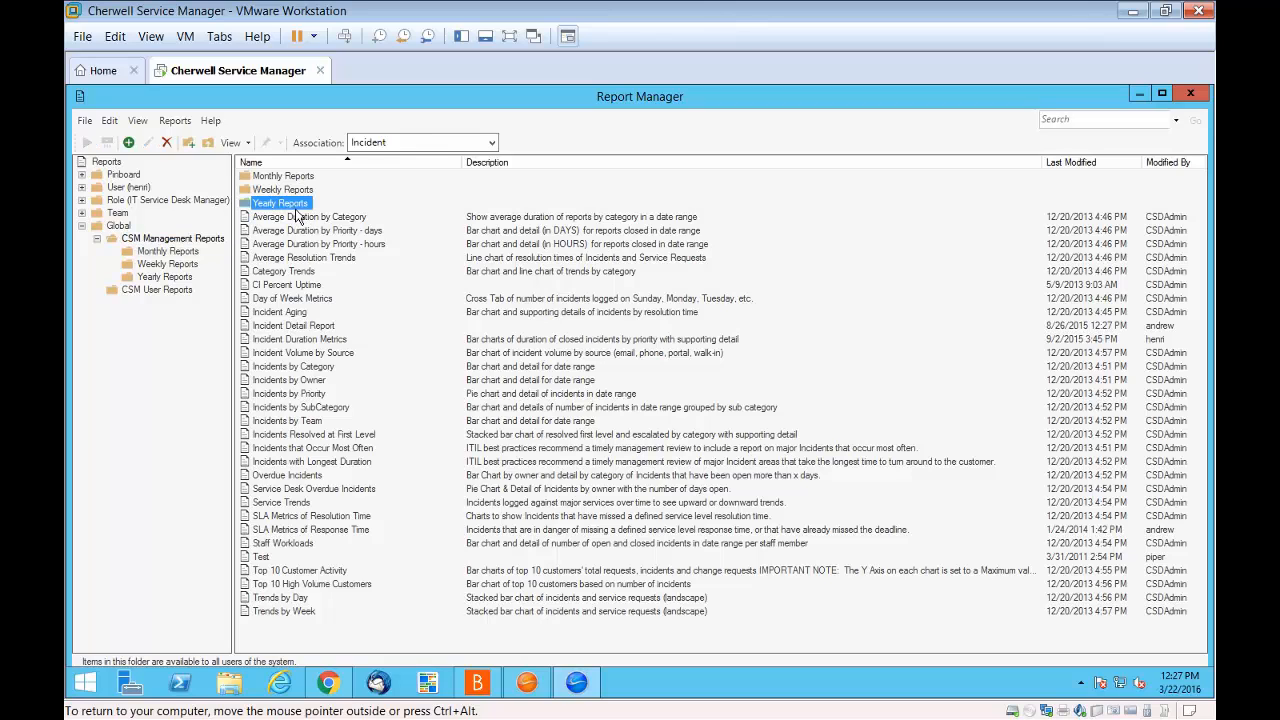
pyautogui.doubleClick(296, 209)
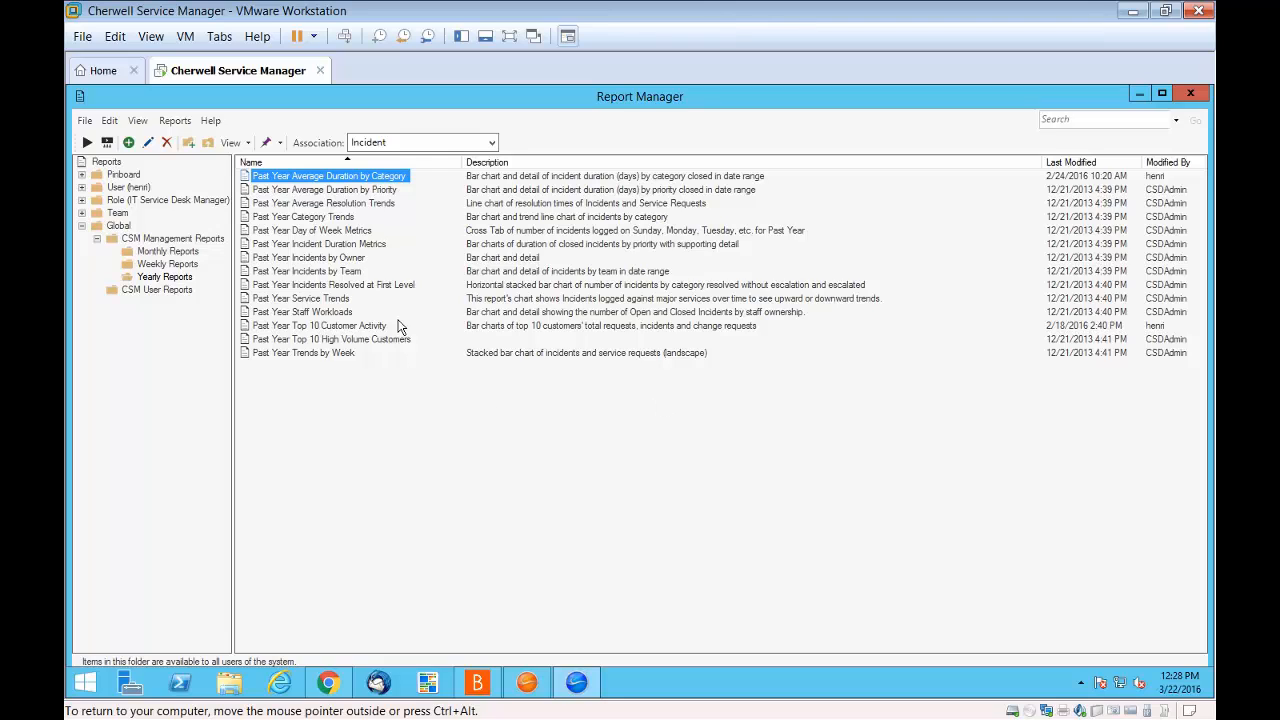
# Run the Past Year Top 10 Customer Activity report, look through its charts and close the preview
pyautogui.click(316, 327)
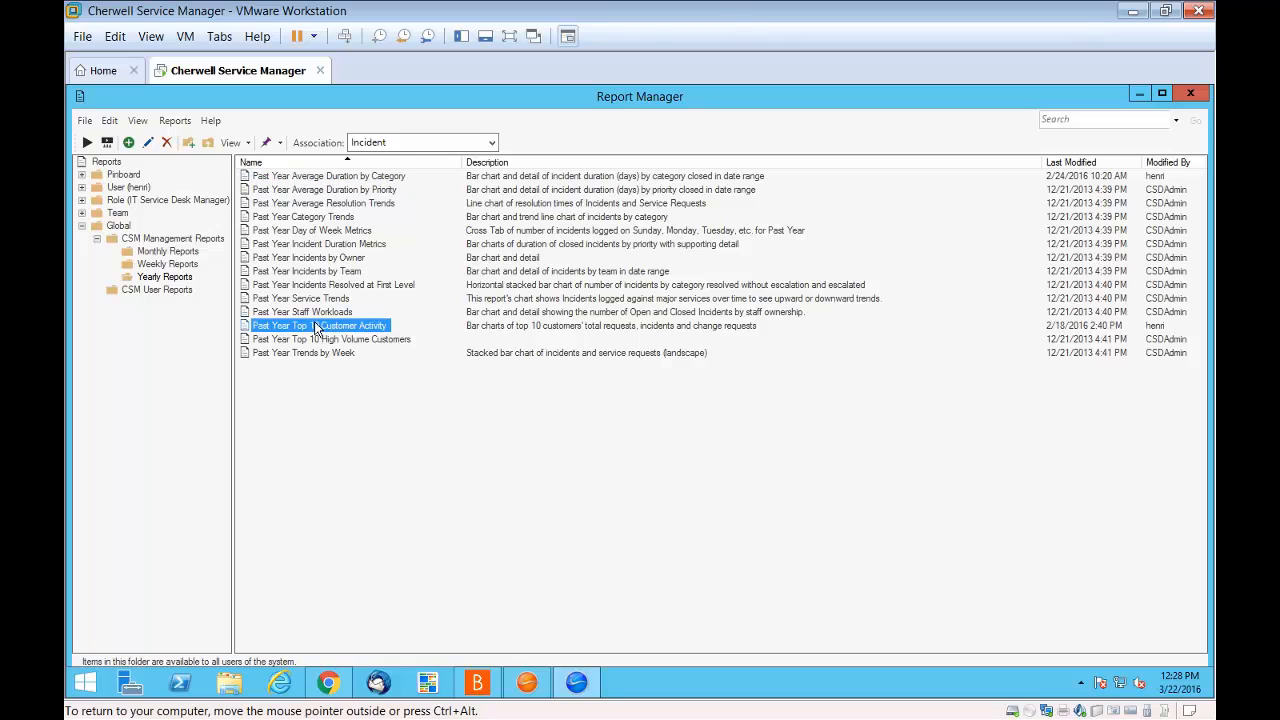
pyautogui.doubleClick(316, 327)
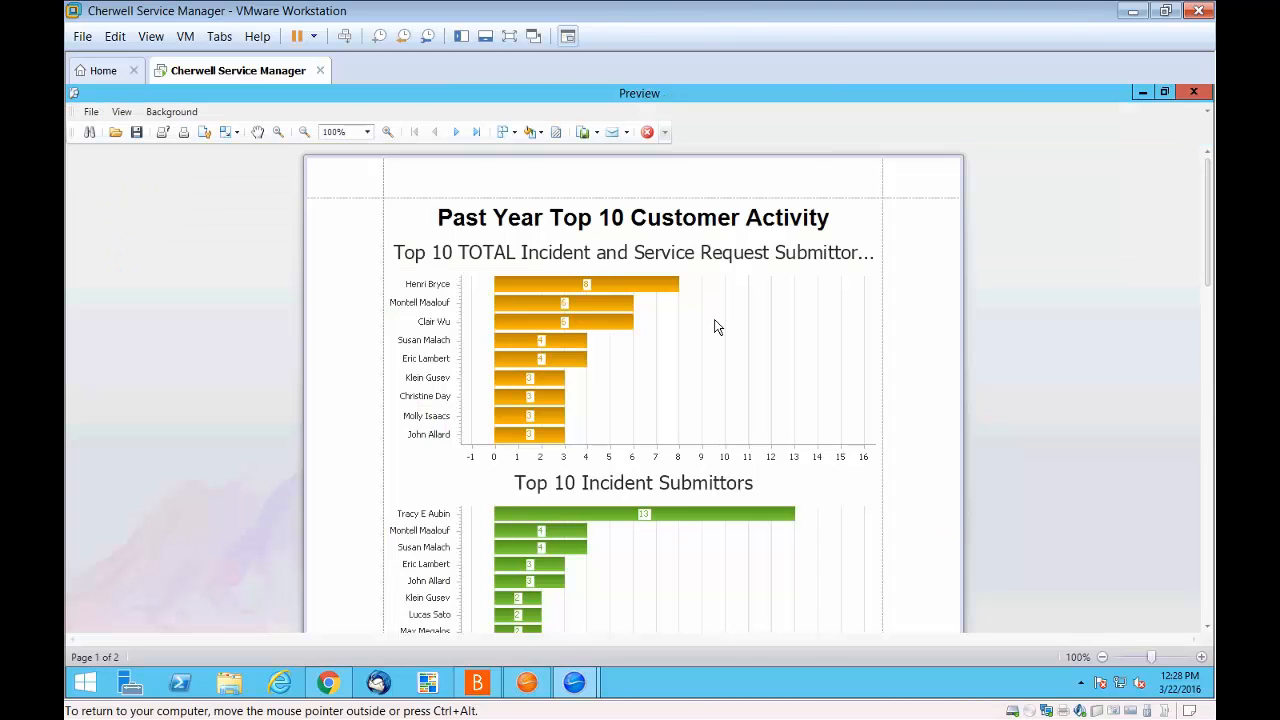
pyautogui.scroll(-5, 716, 326)
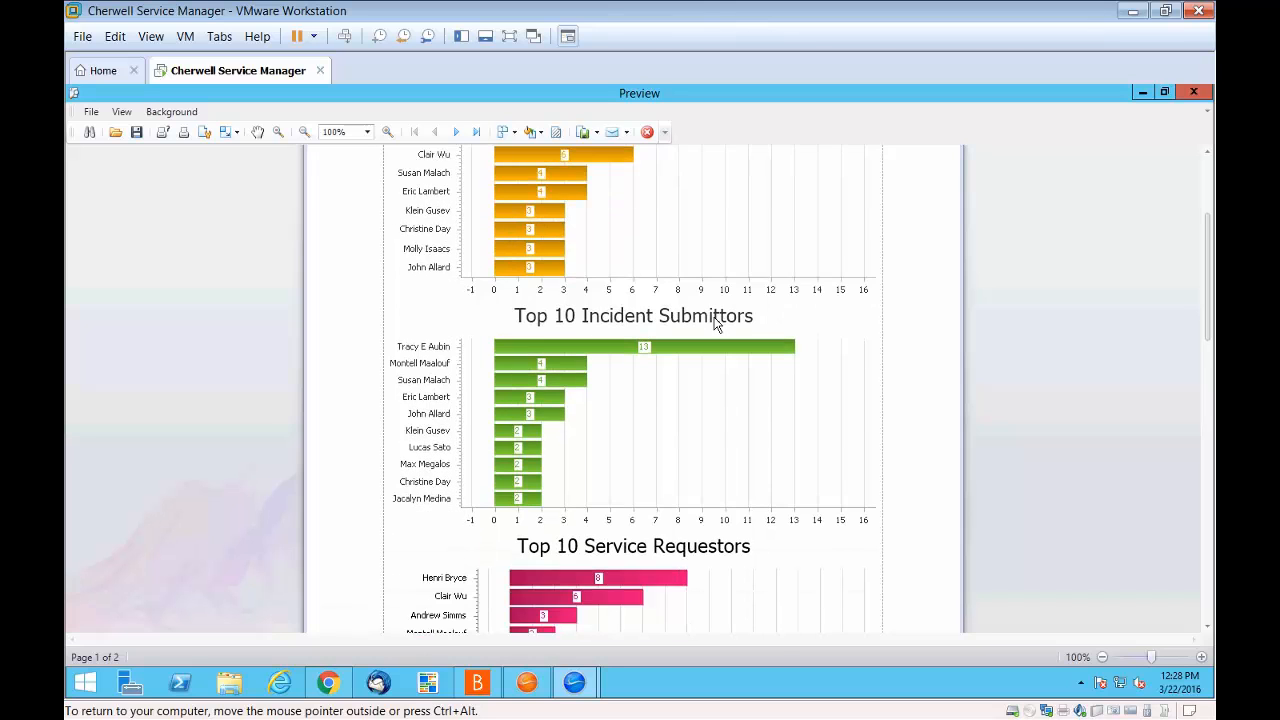
pyautogui.scroll(-8, 716, 326)
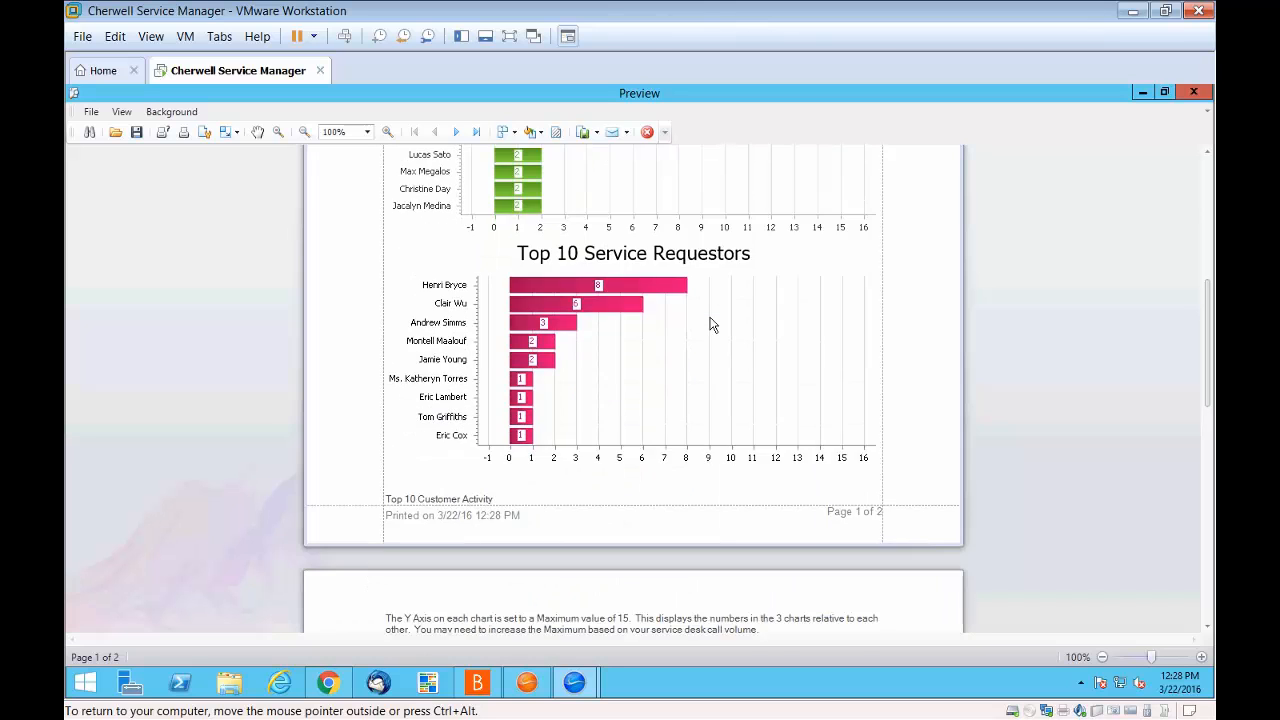
pyautogui.scroll(-6, 712, 324)
pyautogui.scroll(4, 712, 322)
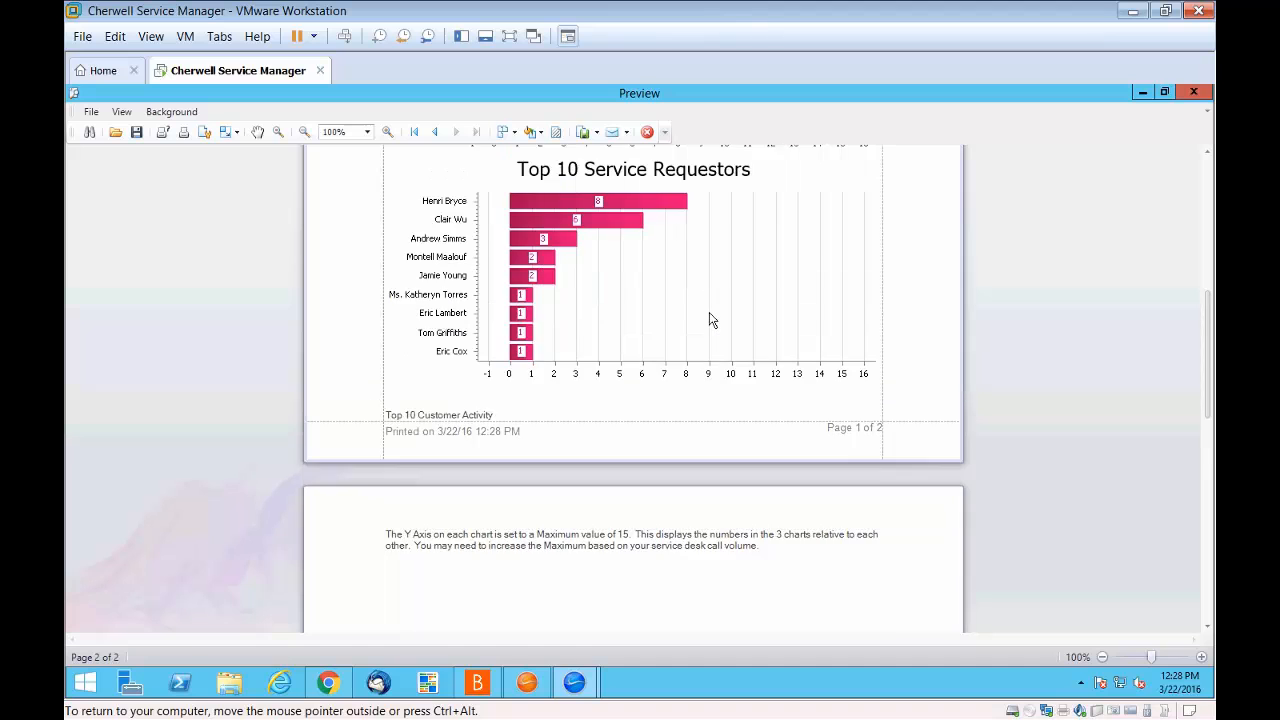
pyautogui.scroll(9, 711, 320)
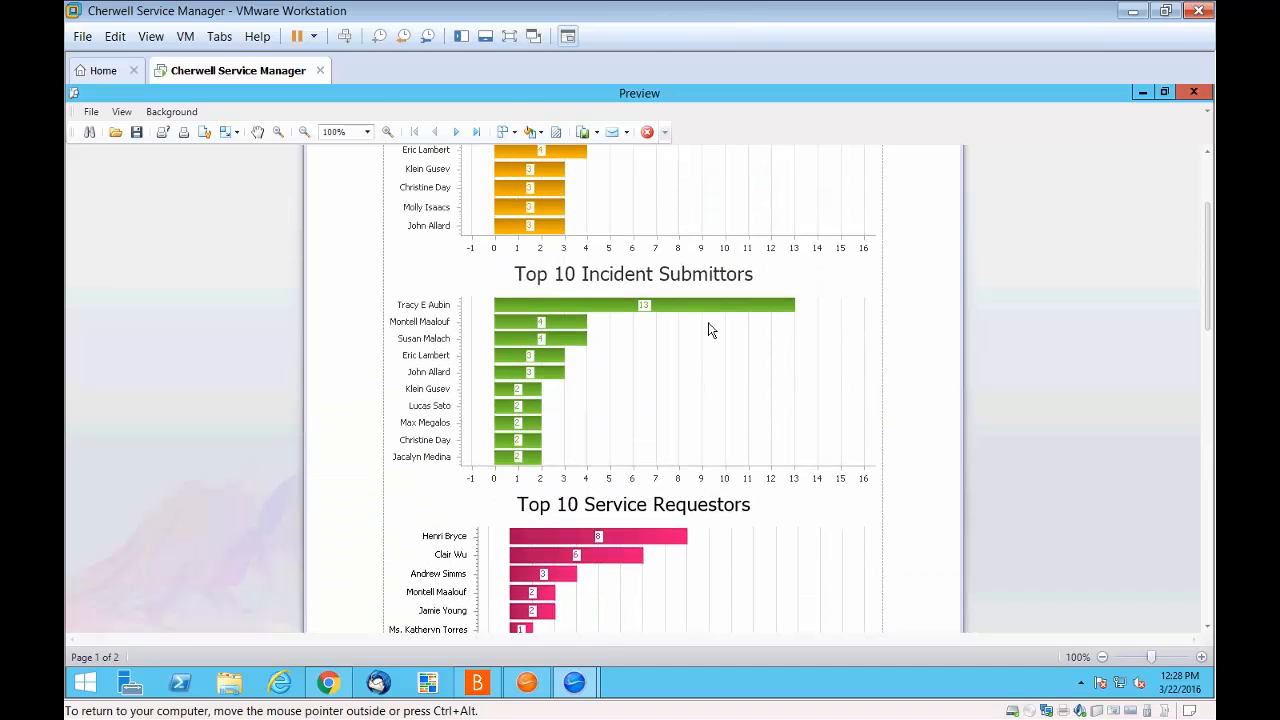
pyautogui.scroll(1, 709, 329)
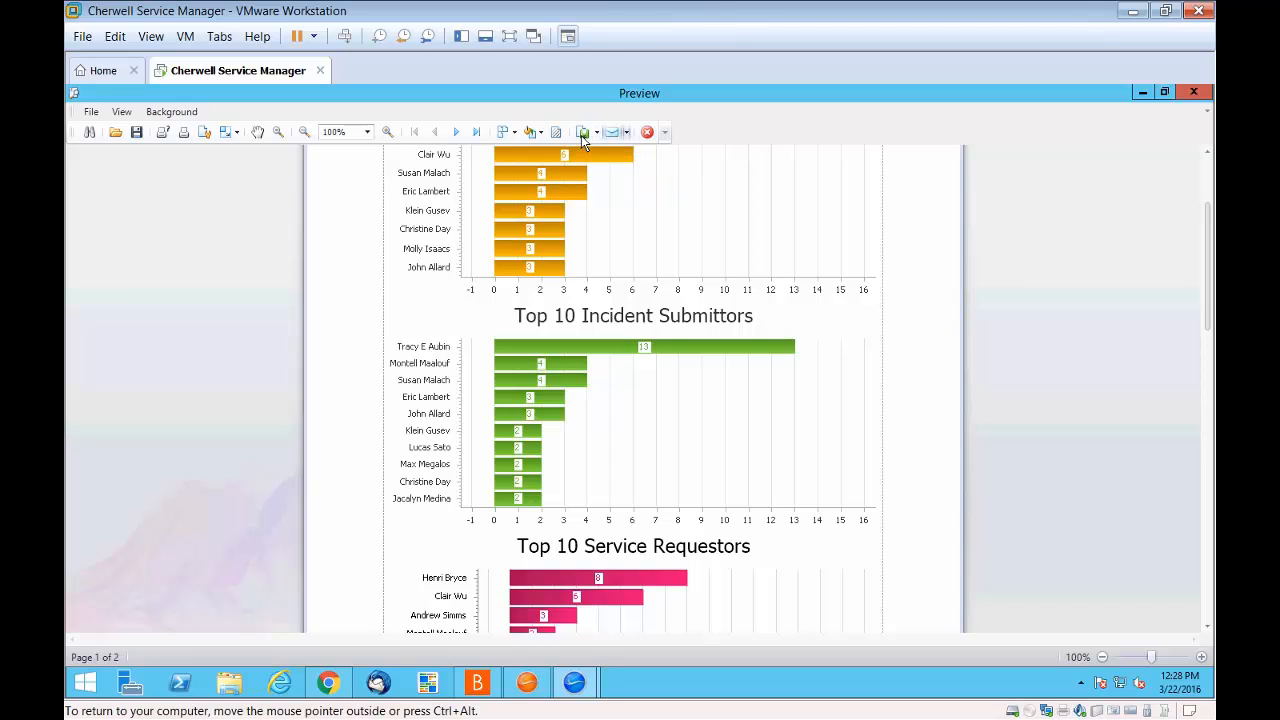
pyautogui.click(647, 133)
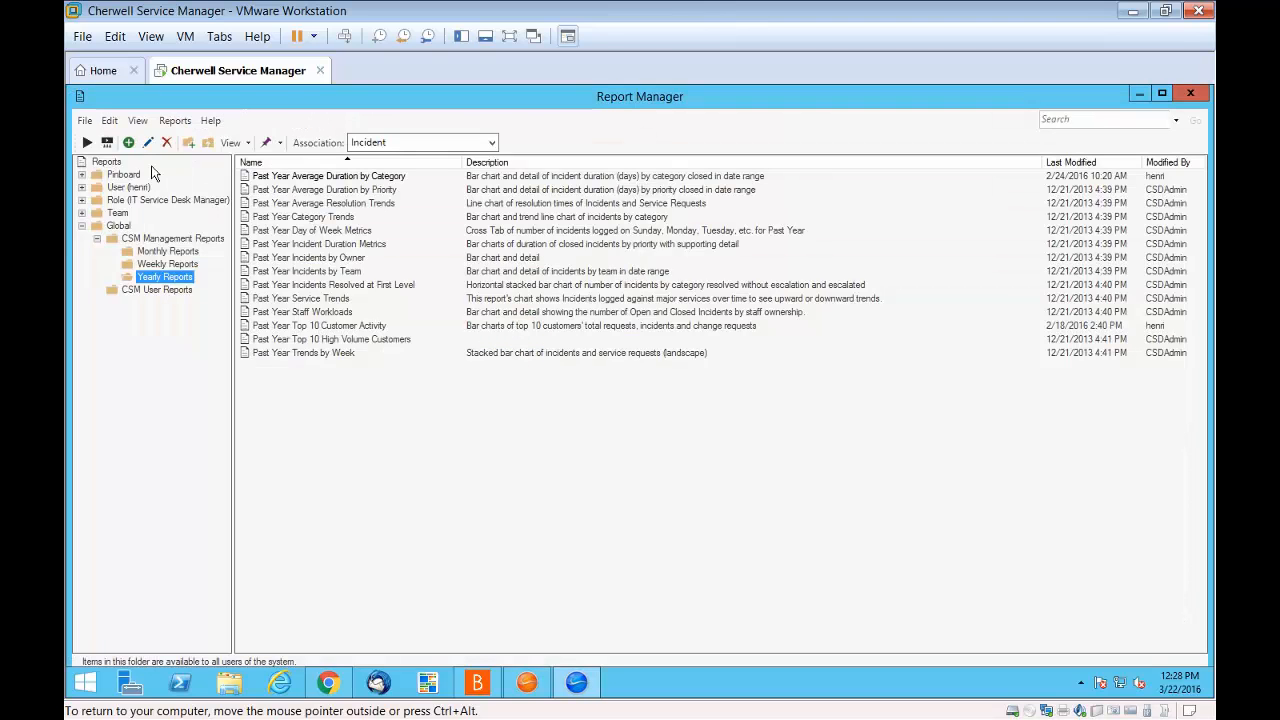
# View the New Report Wizard's pages for reporting tool, business object and fields, then cancel it and leave the Report Manager
pyautogui.click(86, 127)
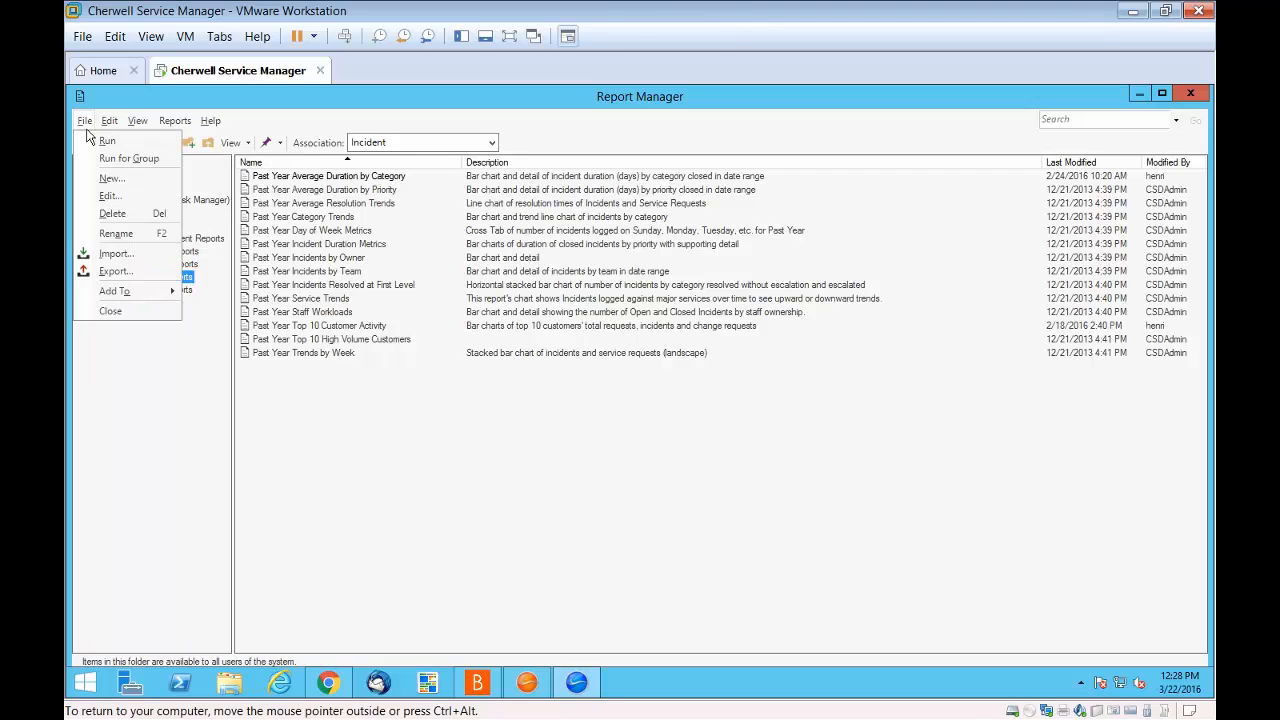
pyautogui.click(98, 180)
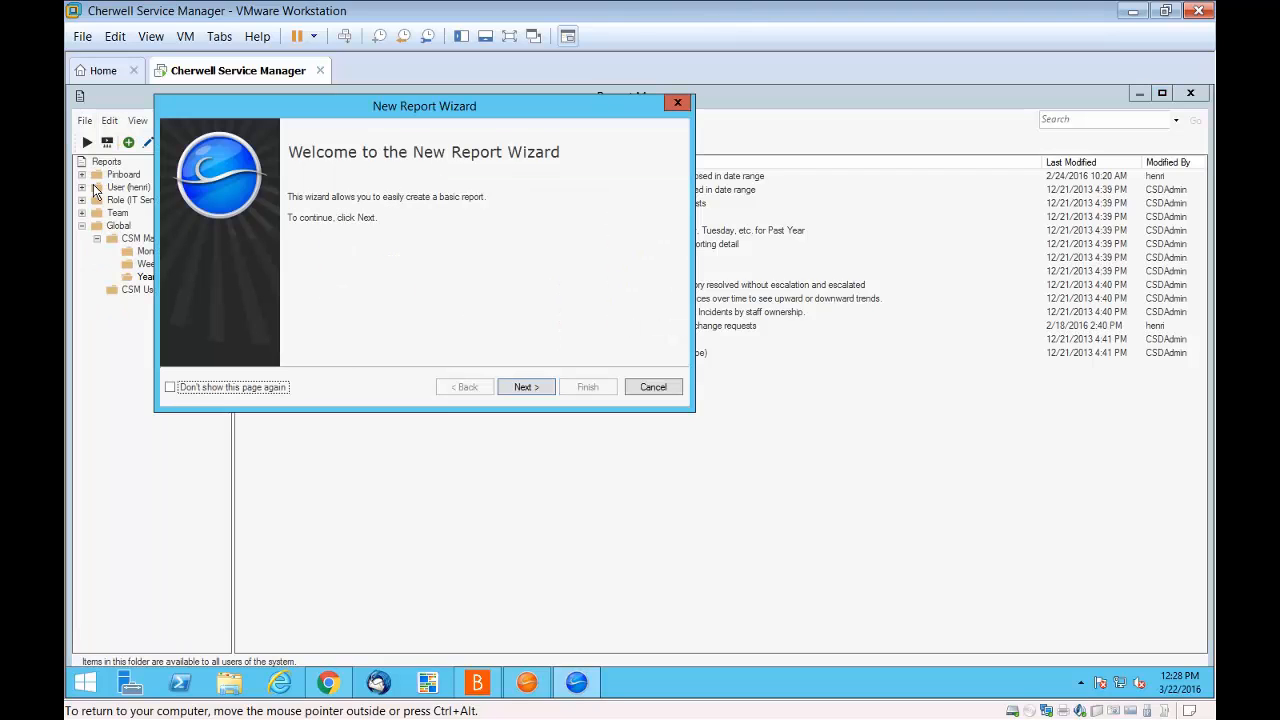
pyautogui.click(527, 387)
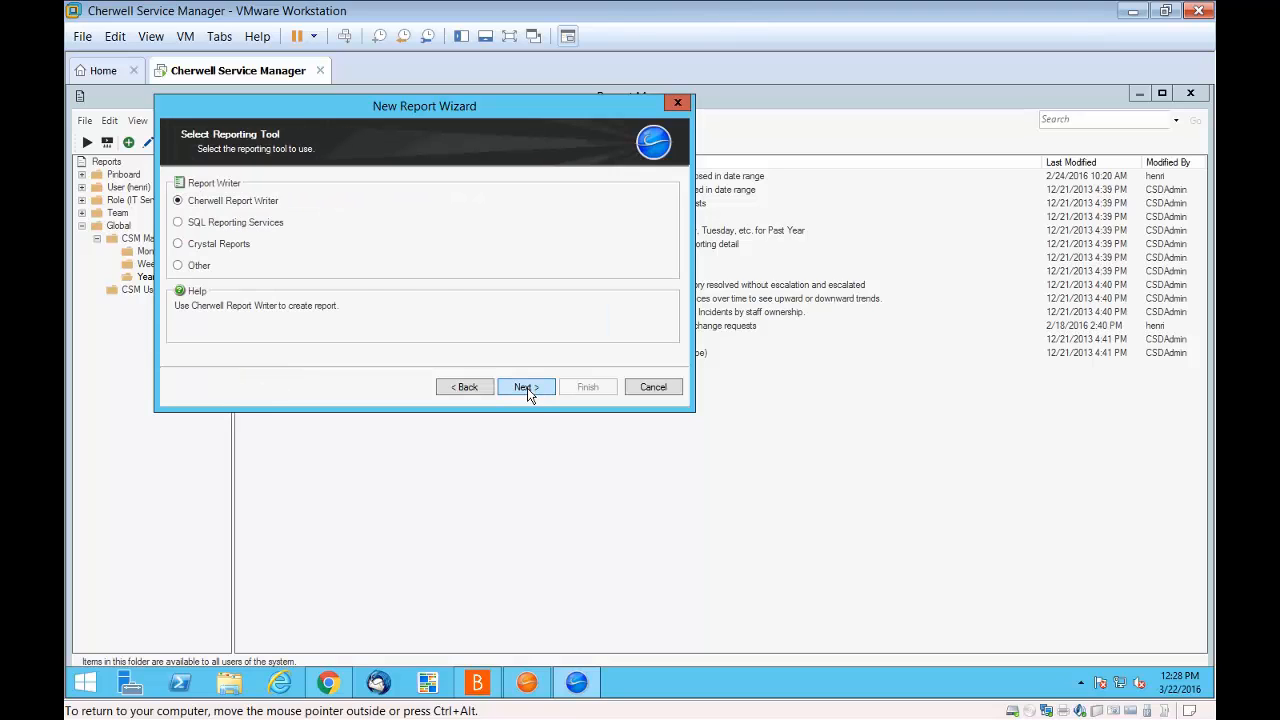
pyautogui.click(527, 387)
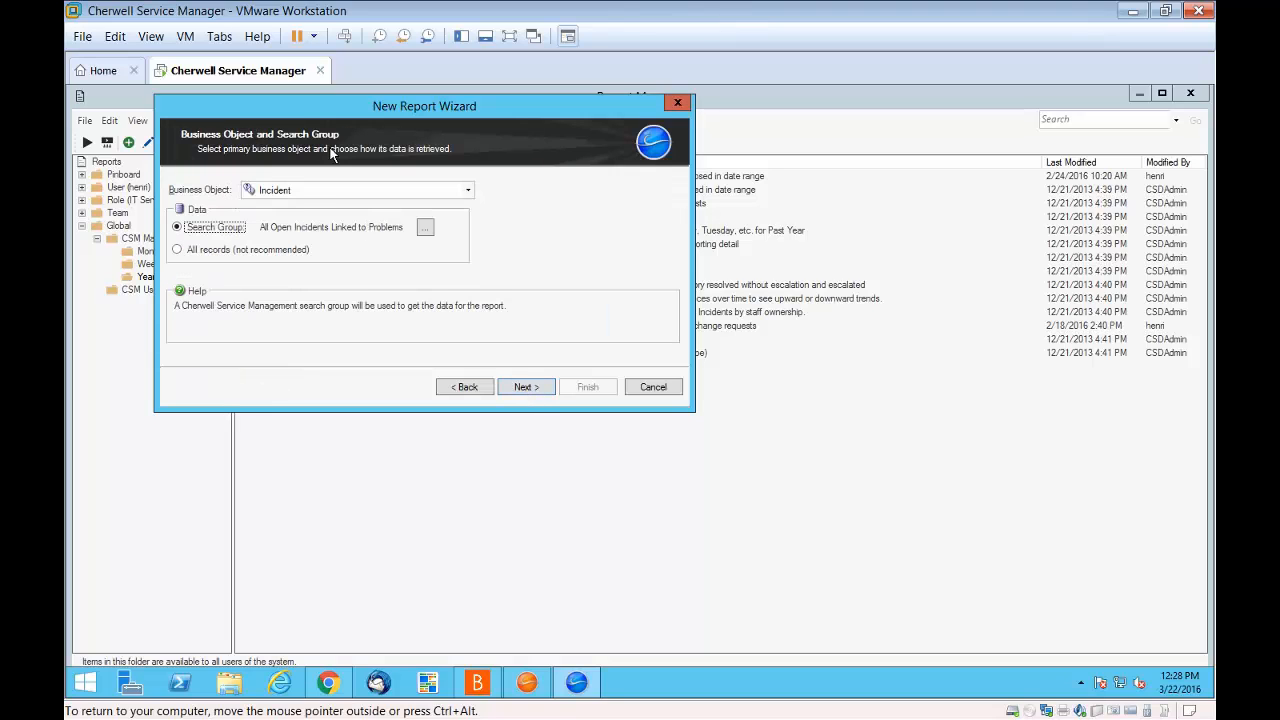
pyautogui.click(529, 390)
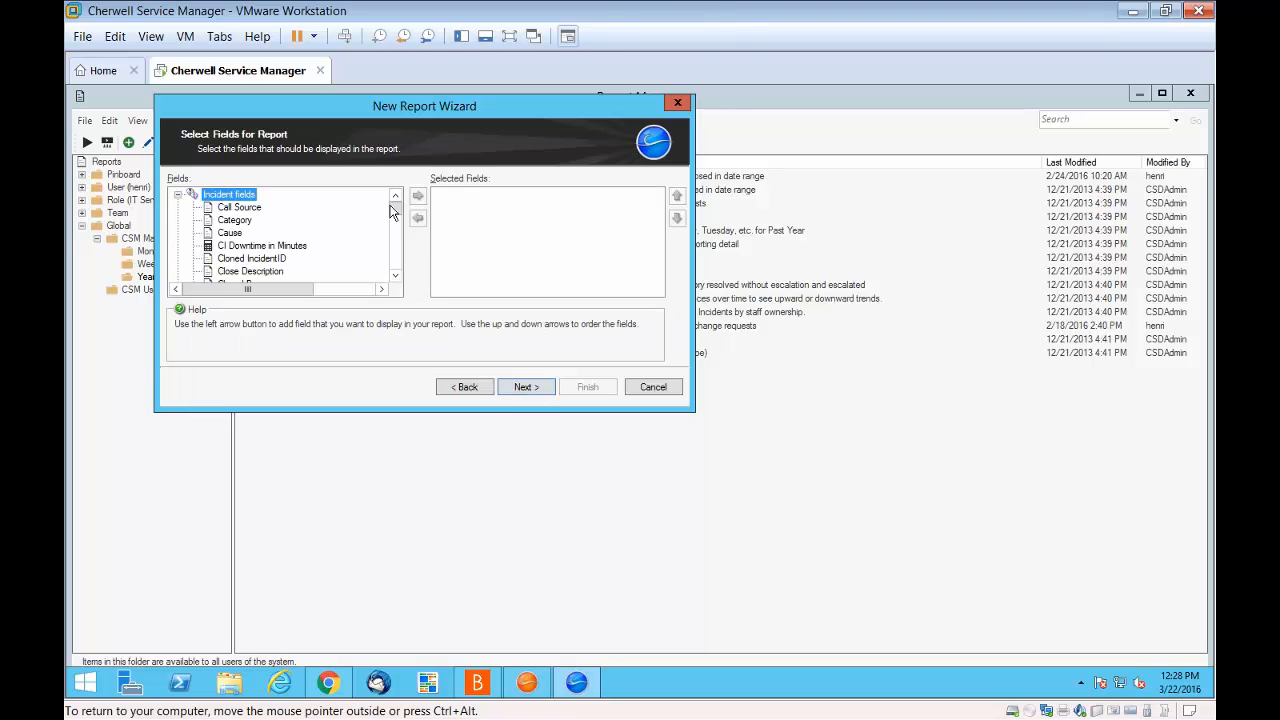
pyautogui.click(240, 220)
pyautogui.click(419, 197)
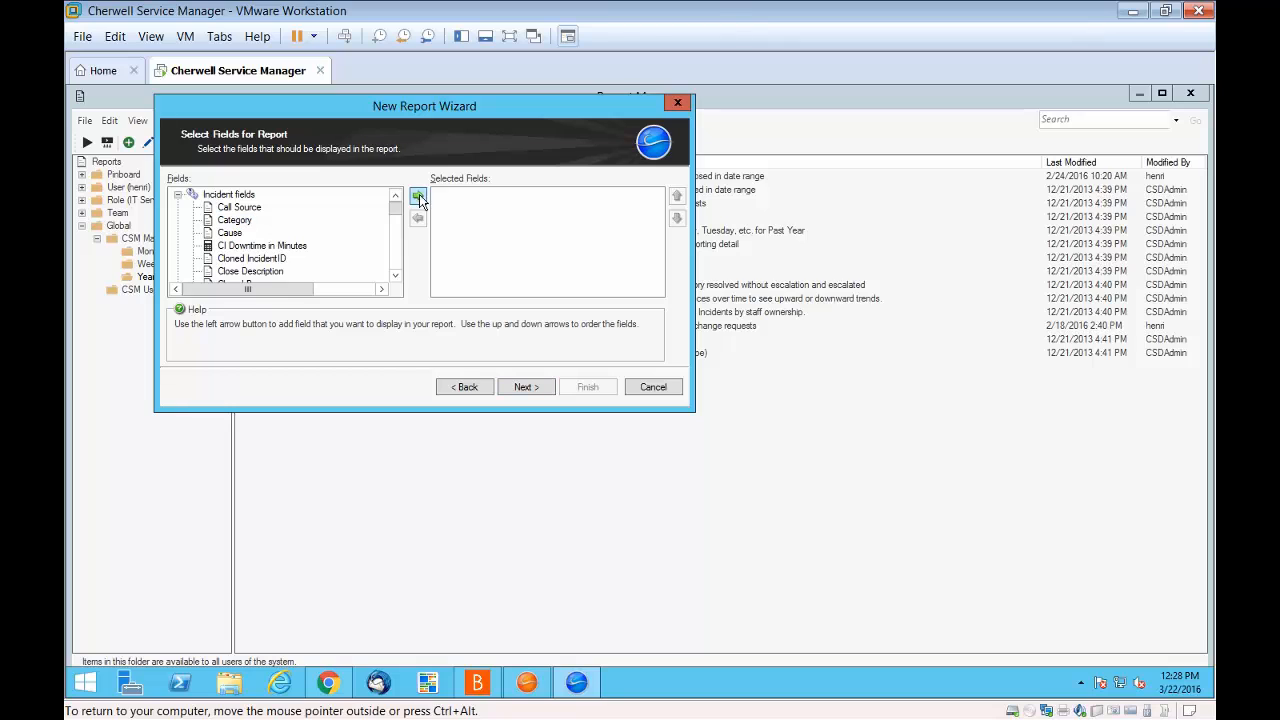
pyautogui.click(653, 388)
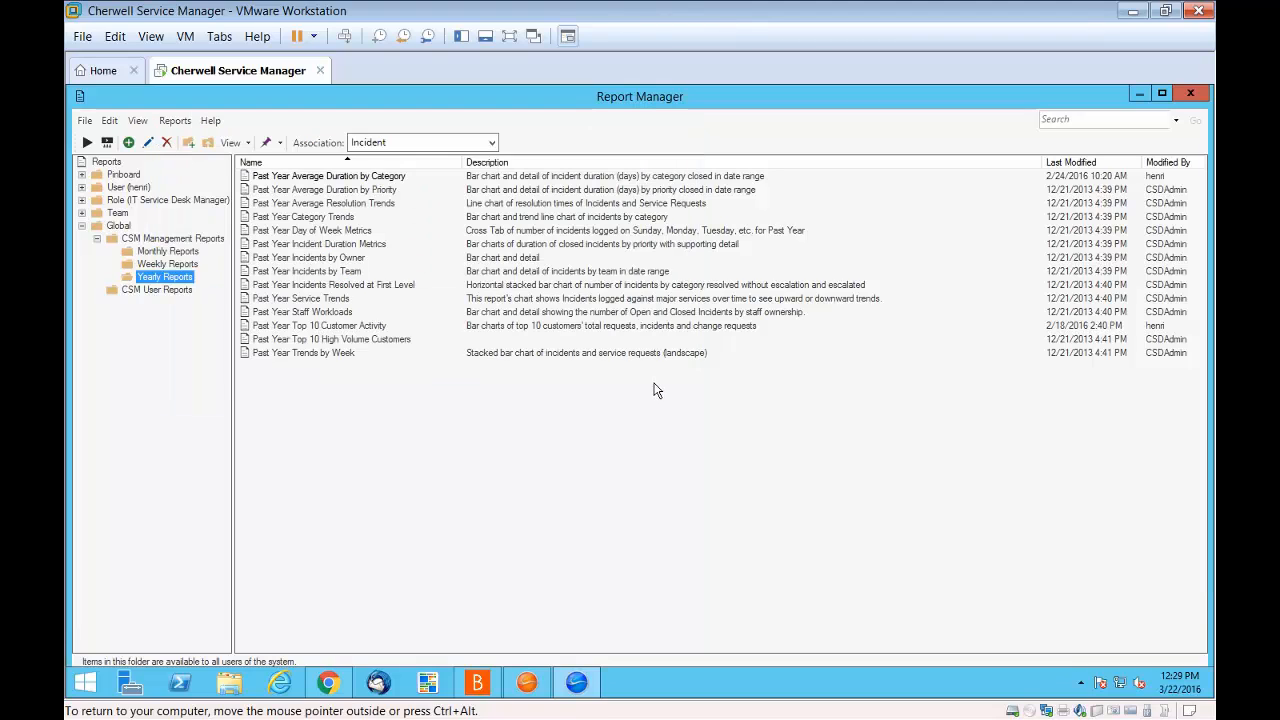
pyautogui.click(1189, 102)
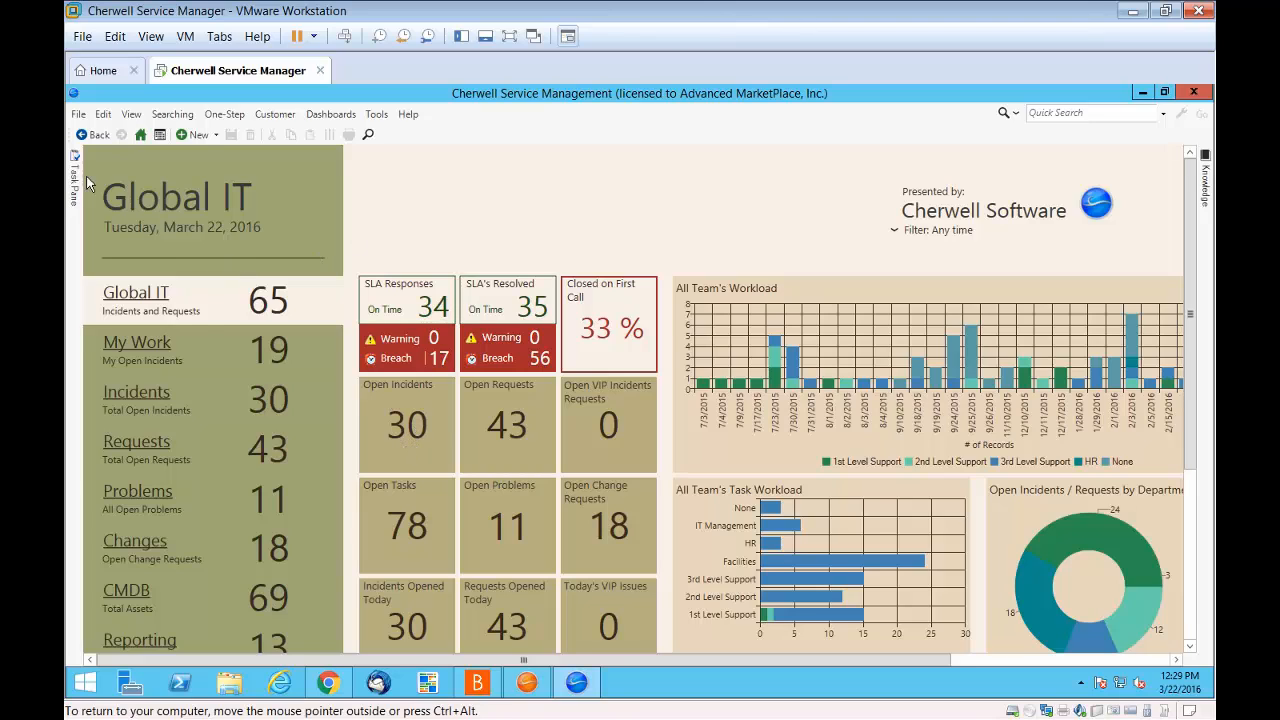
# Run a quick search on the Incident object for open incidents only, without a search term
pyautogui.moveTo(80, 185)
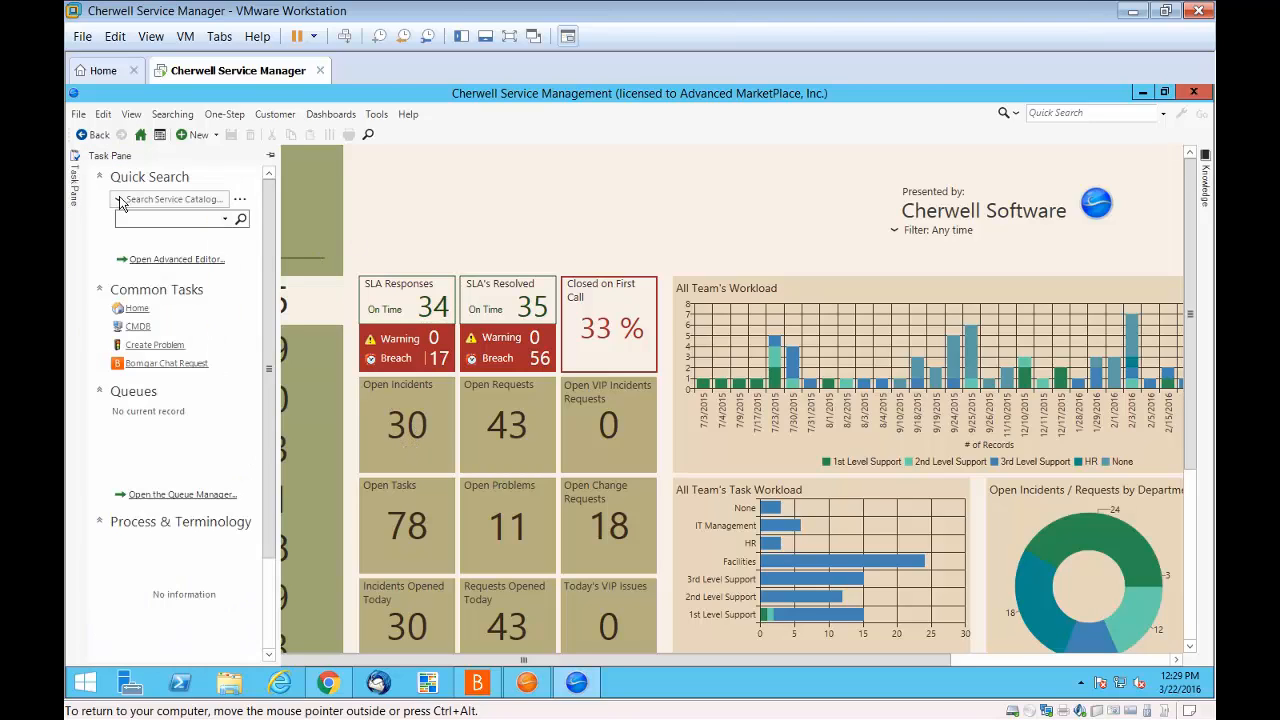
pyautogui.click(119, 202)
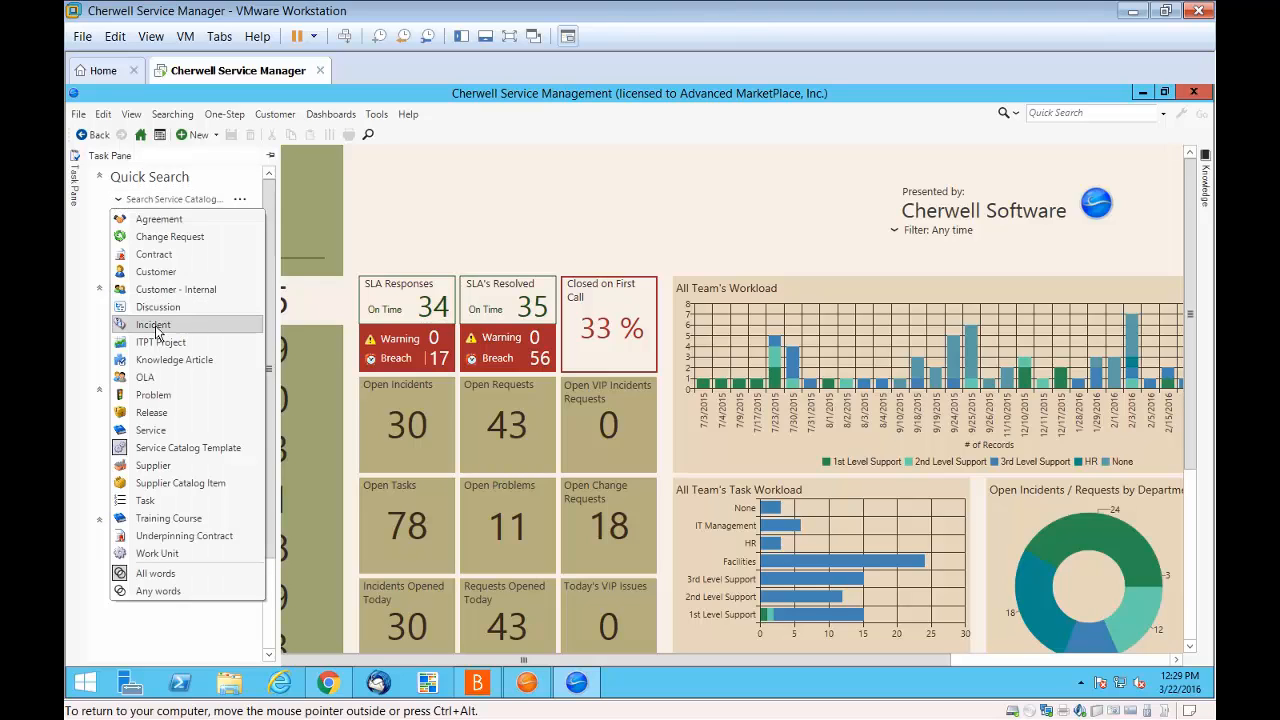
pyautogui.click(155, 328)
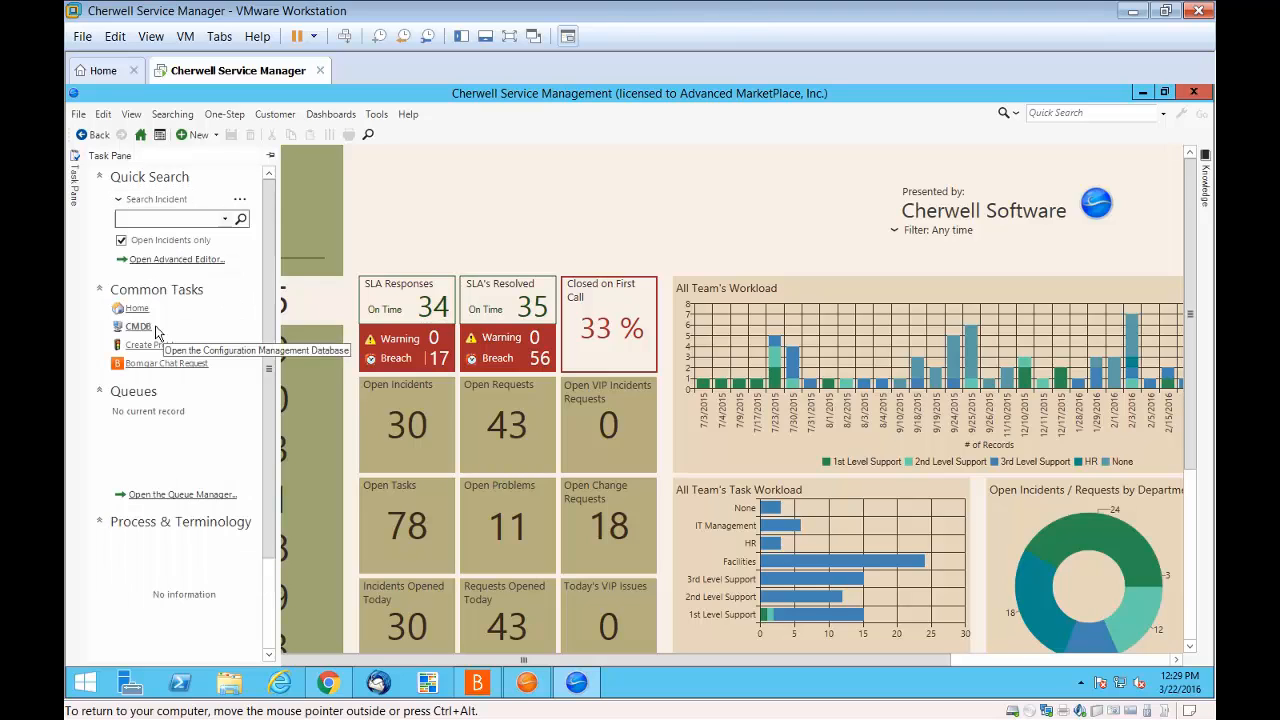
pyautogui.click(241, 221)
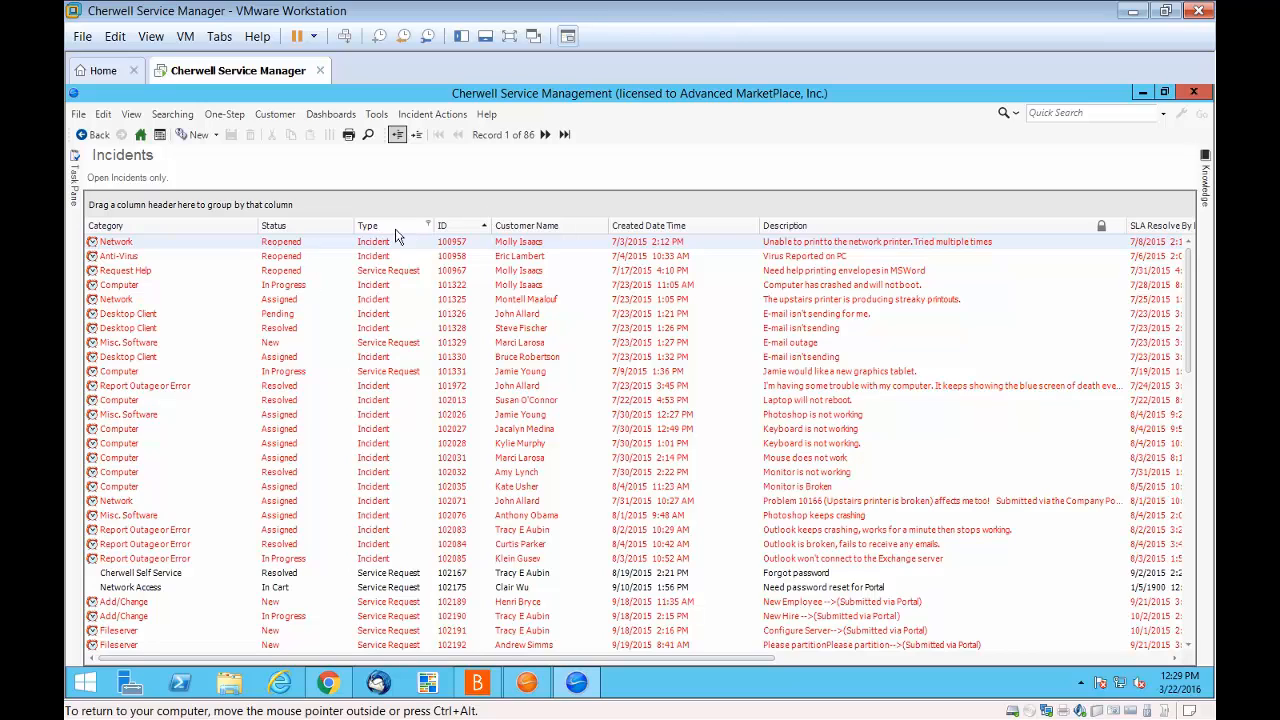
# Group the incident list by Type with no Type filter applied, and expand the Incident group
pyautogui.moveTo(370, 227); pyautogui.dragTo(374, 205)
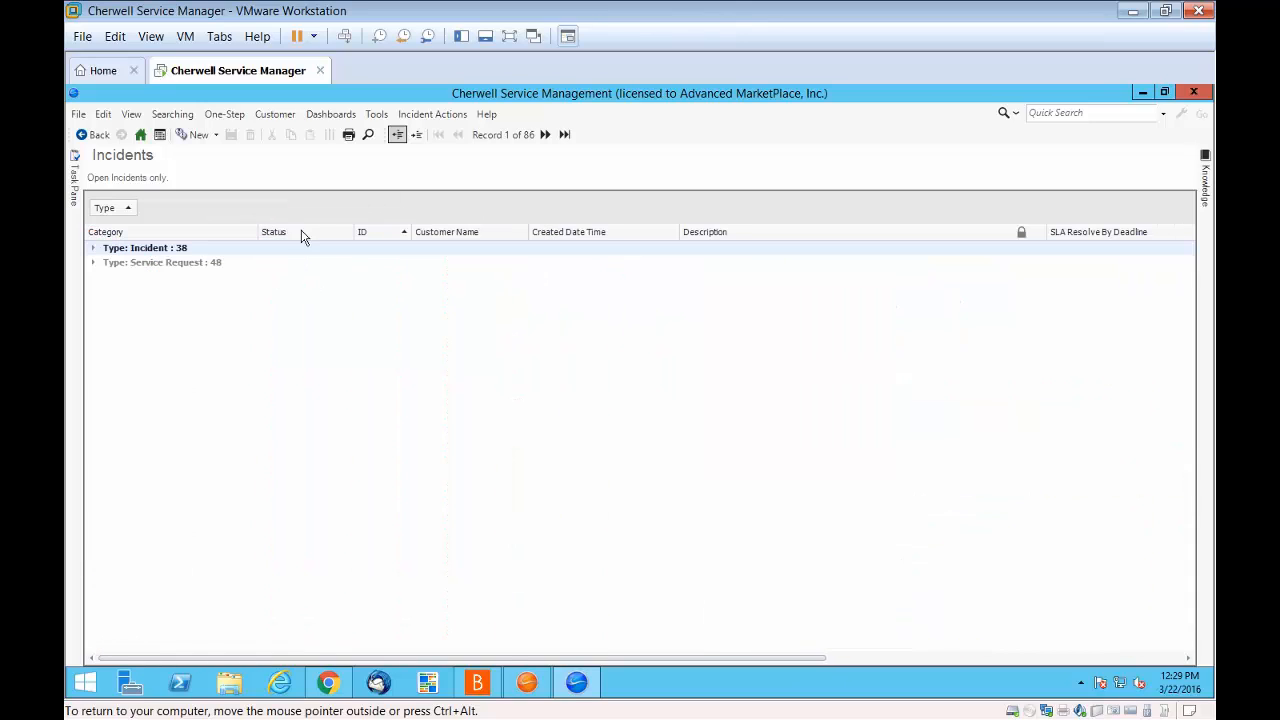
pyautogui.click(131, 208)
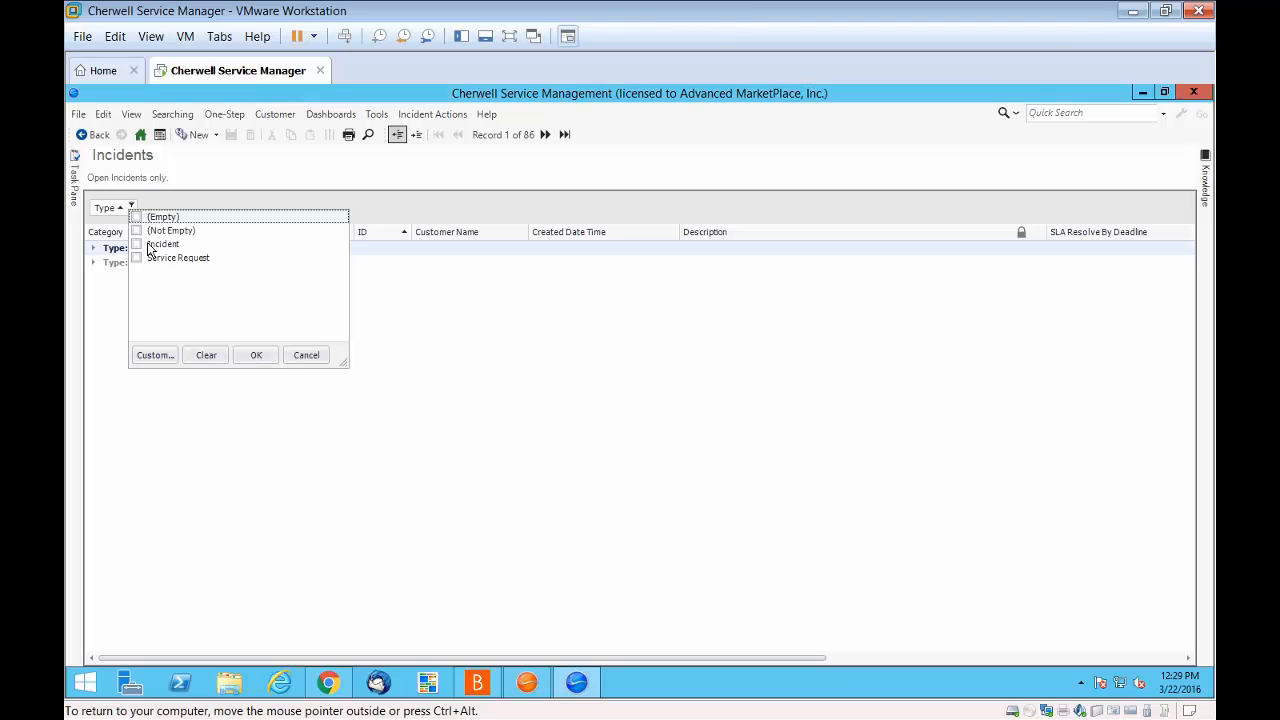
pyautogui.click(207, 356)
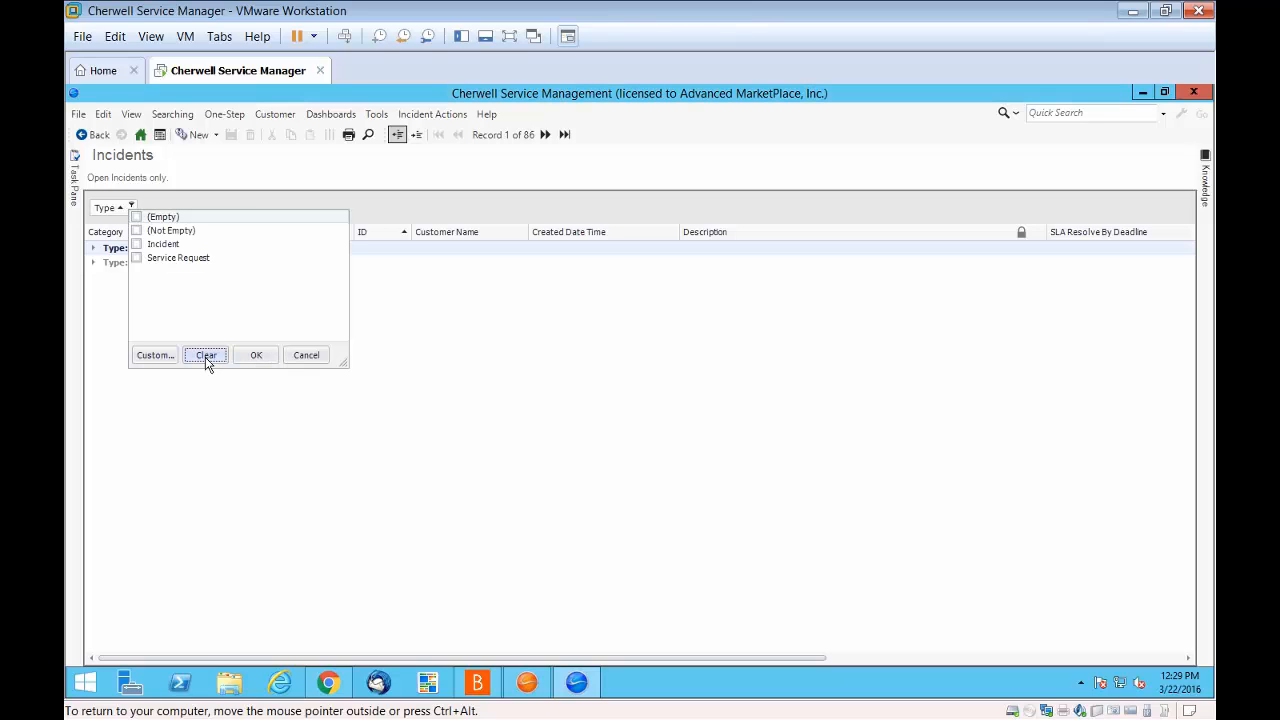
pyautogui.click(251, 357)
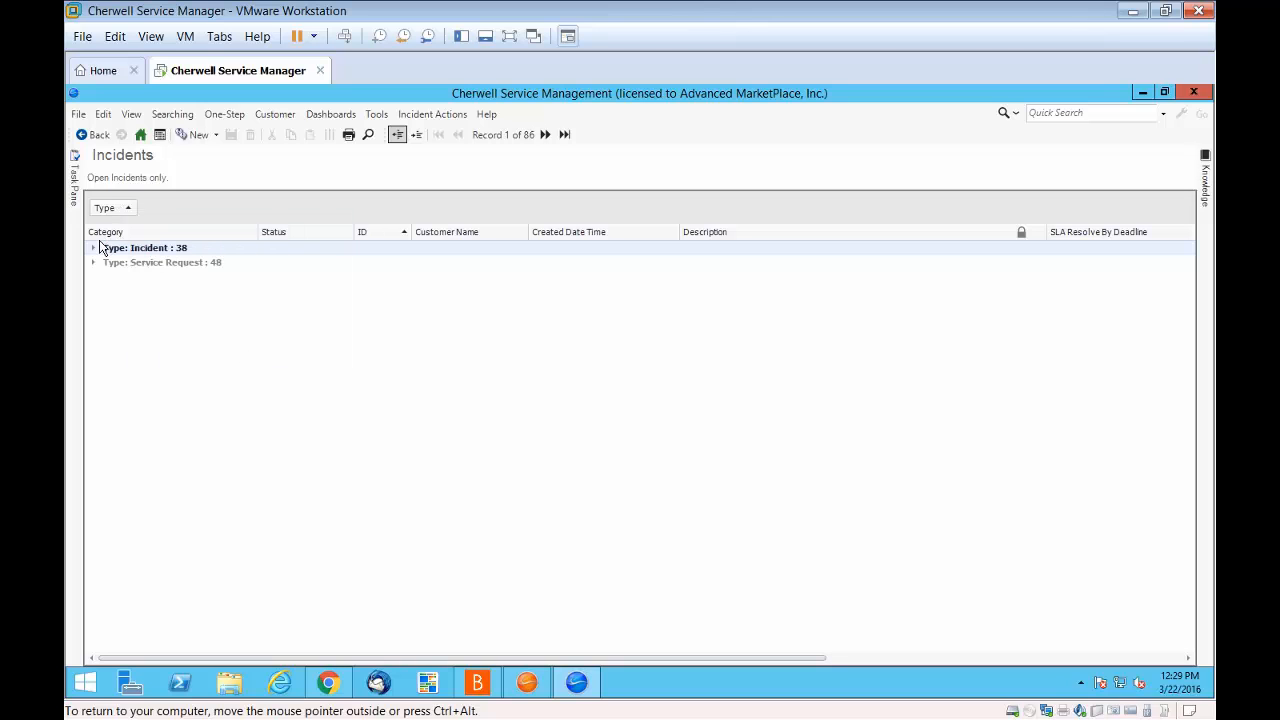
pyautogui.click(94, 250)
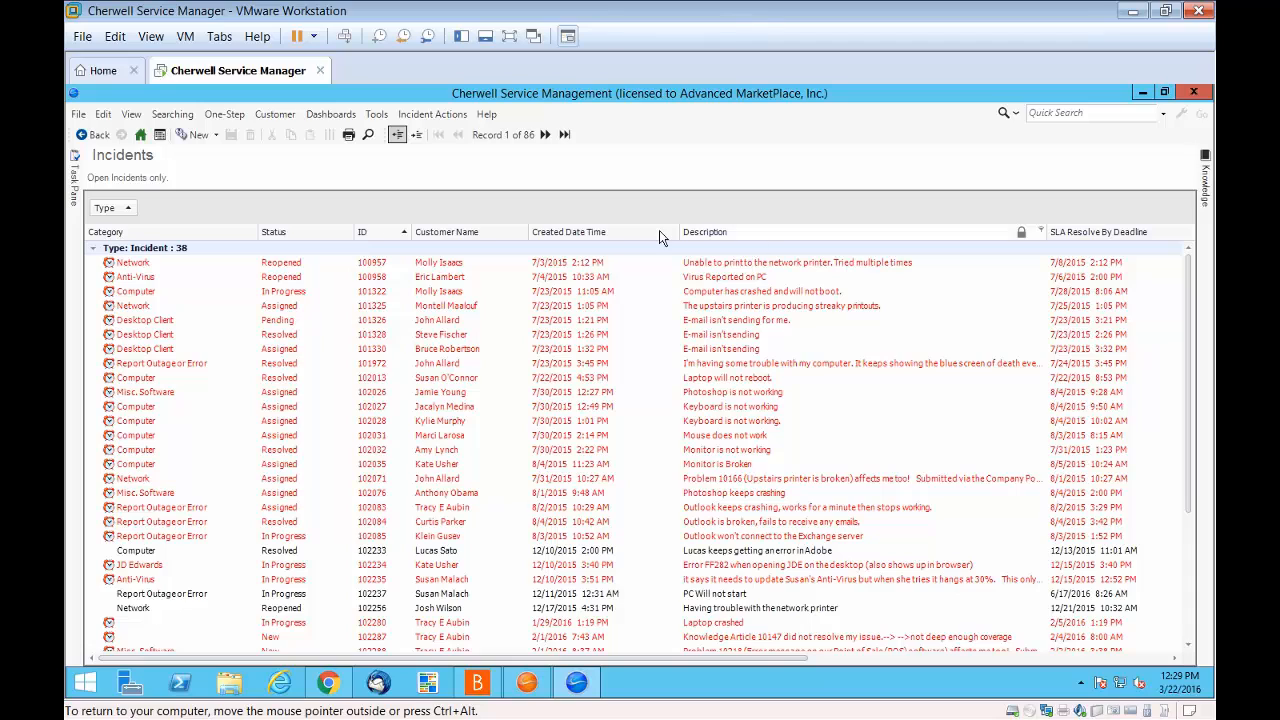
# Add the Call Source column to the grouped incident list and expand the Incident group again
pyautogui.rightClick(359, 203)
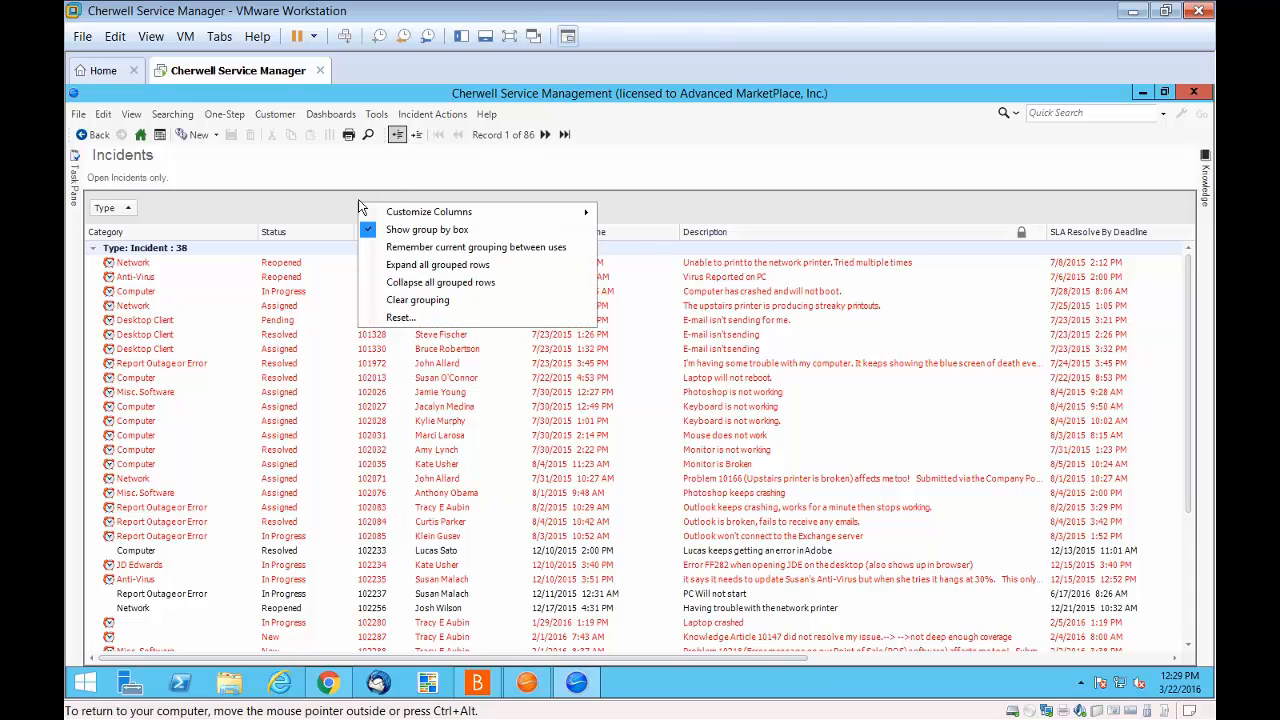
pyautogui.moveTo(420, 212)
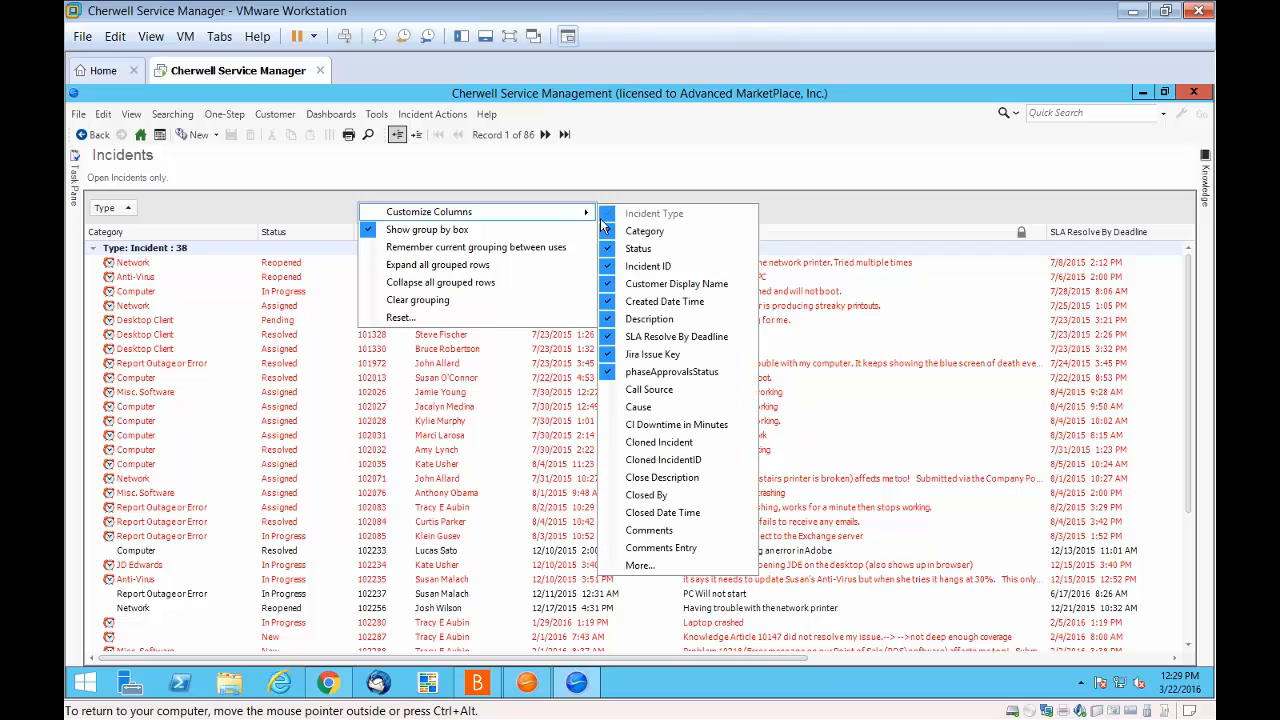
pyautogui.click(636, 394)
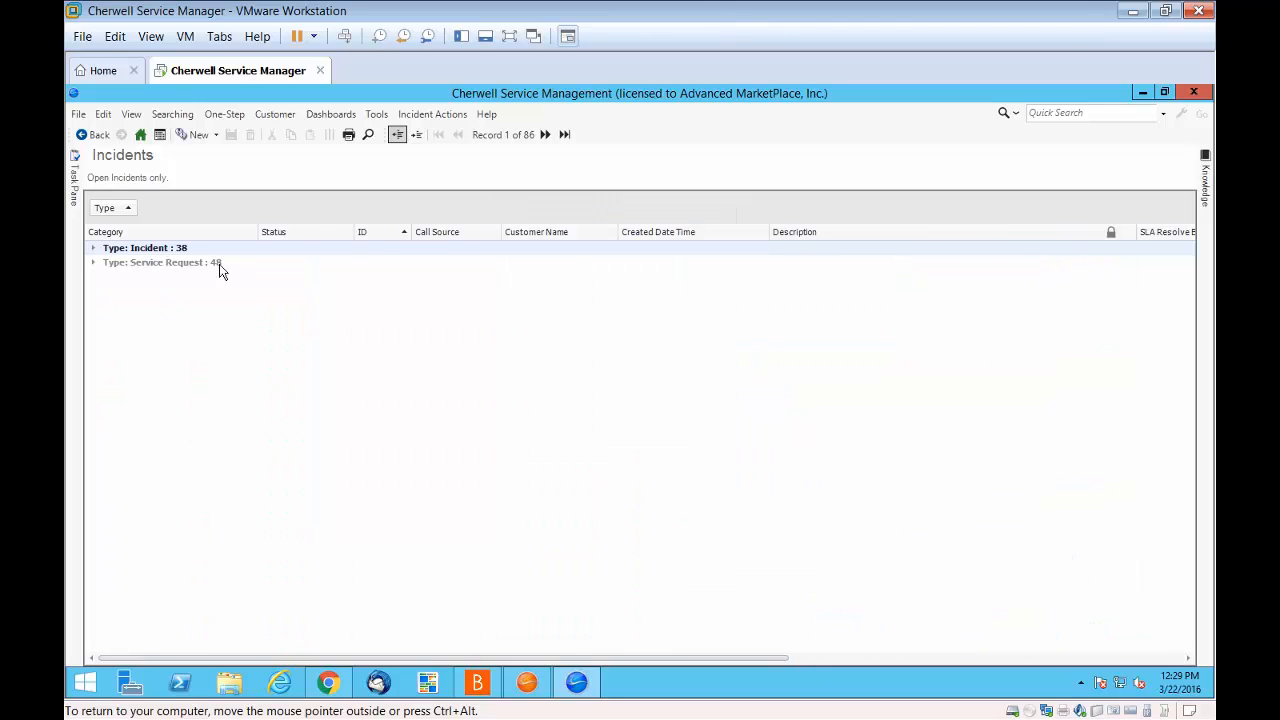
pyautogui.click(94, 249)
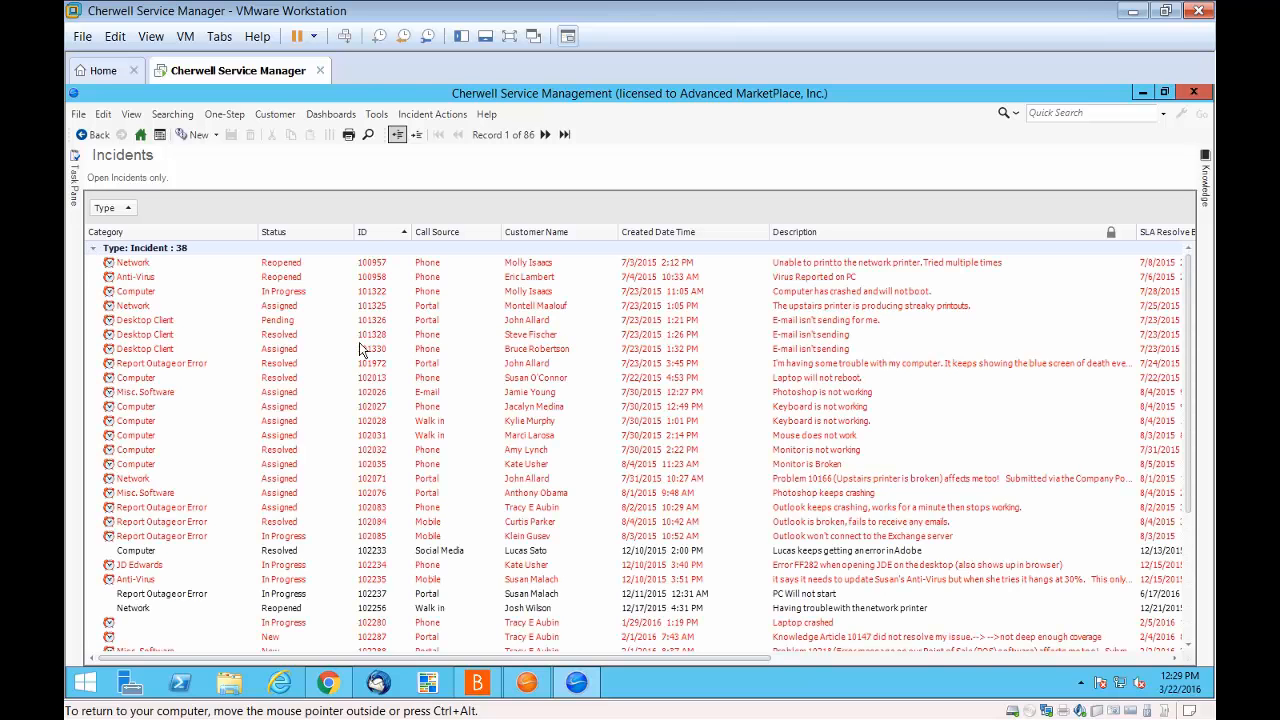
# Build a quick search for open incidents where UserInfo.Address is not empty, add a second blank comparison, and cancel the search
pyautogui.click(160, 115)
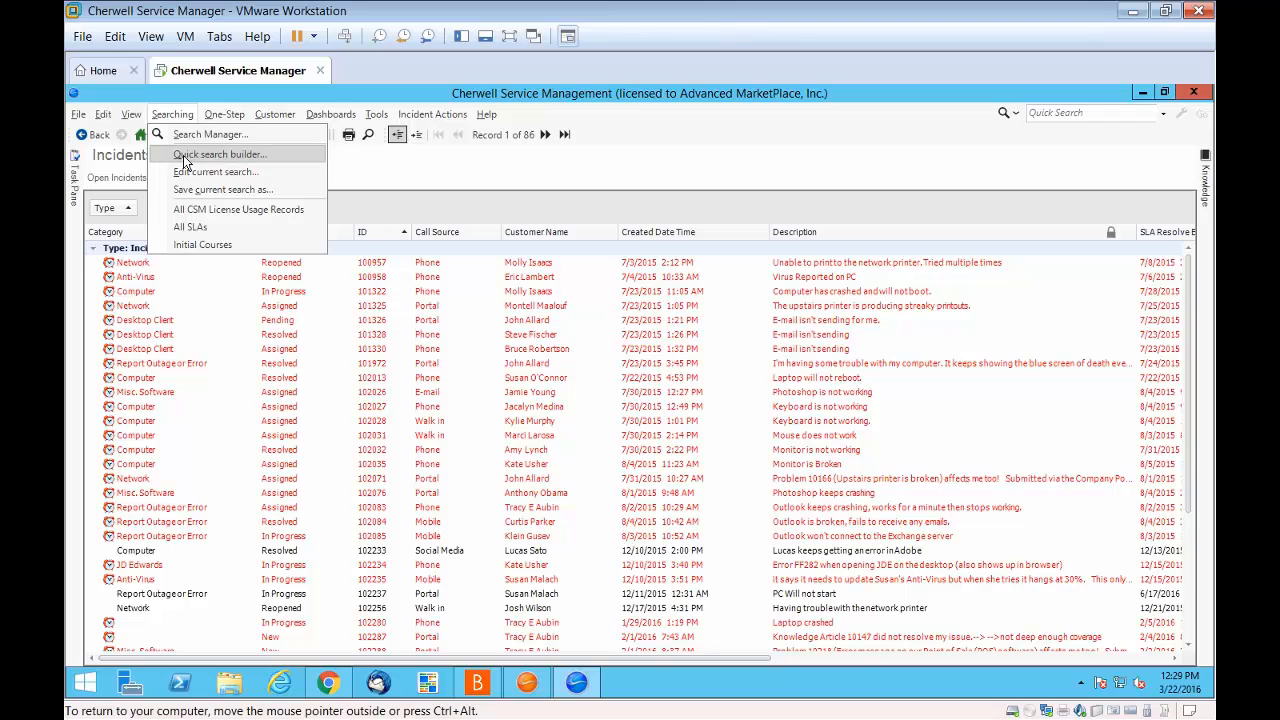
pyautogui.click(185, 156)
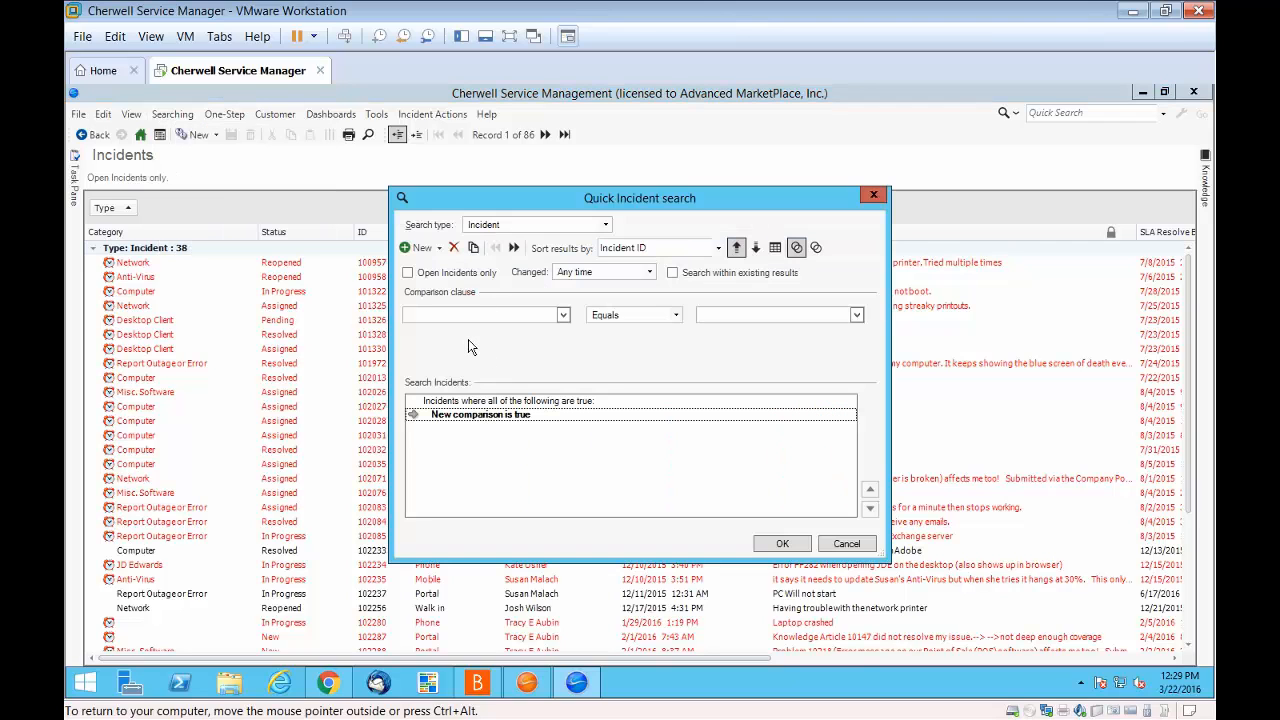
pyautogui.click(405, 273)
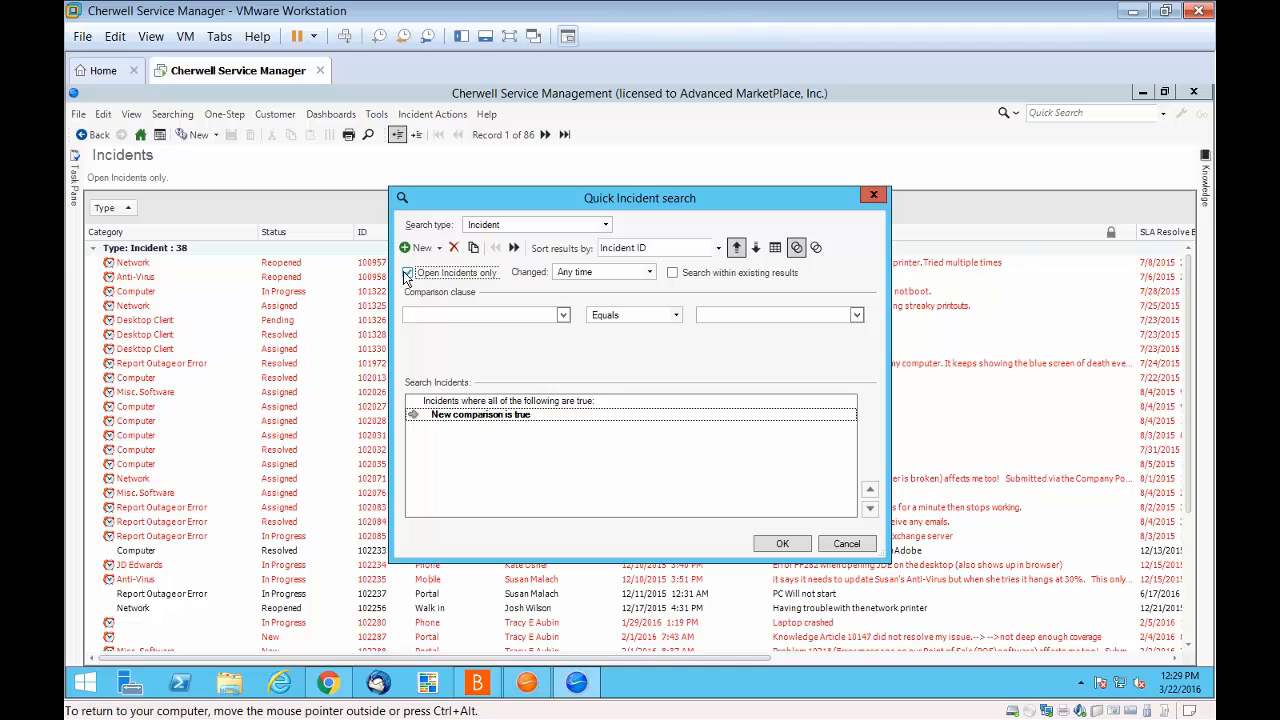
pyautogui.click(565, 314)
pyautogui.click(413, 346)
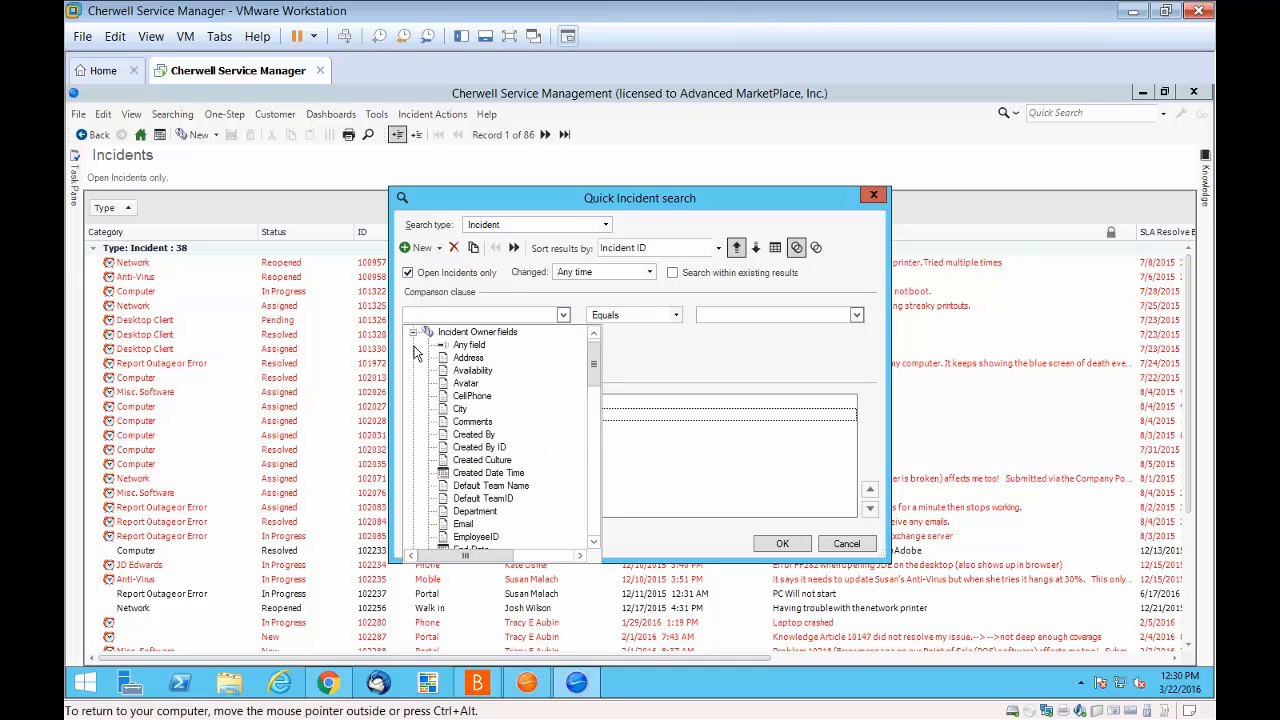
pyautogui.click(465, 358)
pyautogui.click(676, 315)
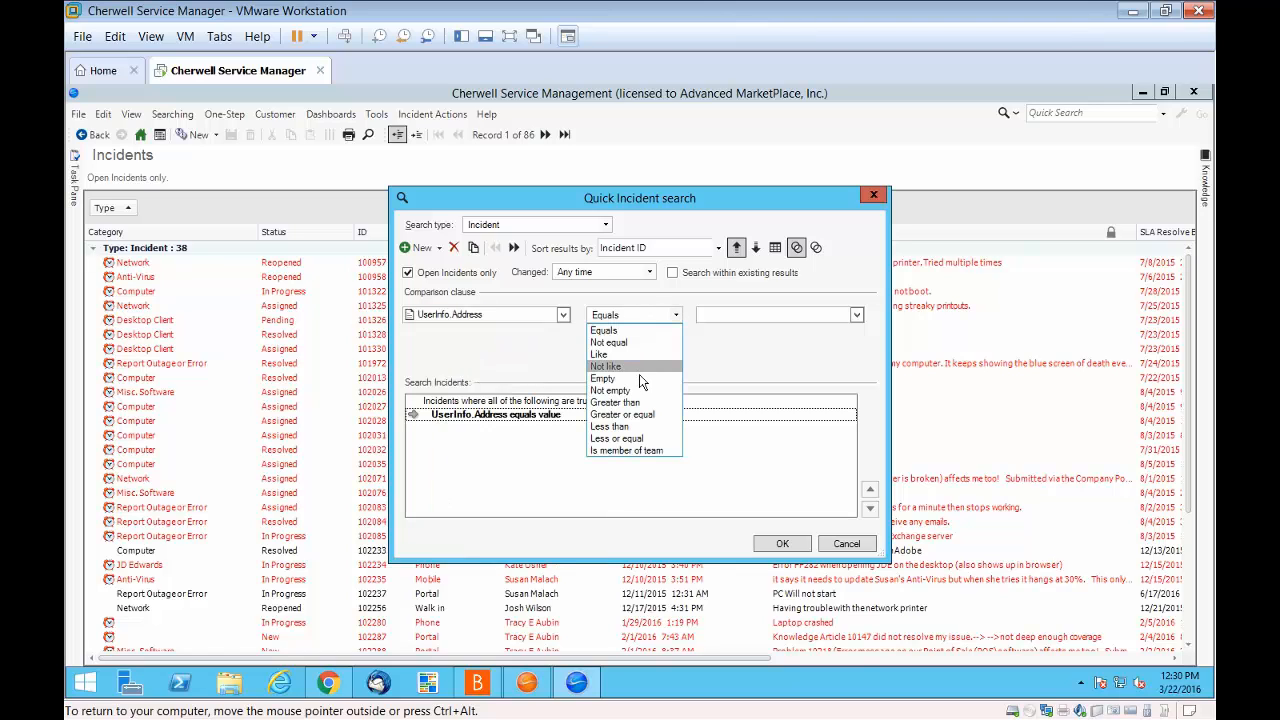
pyautogui.click(612, 390)
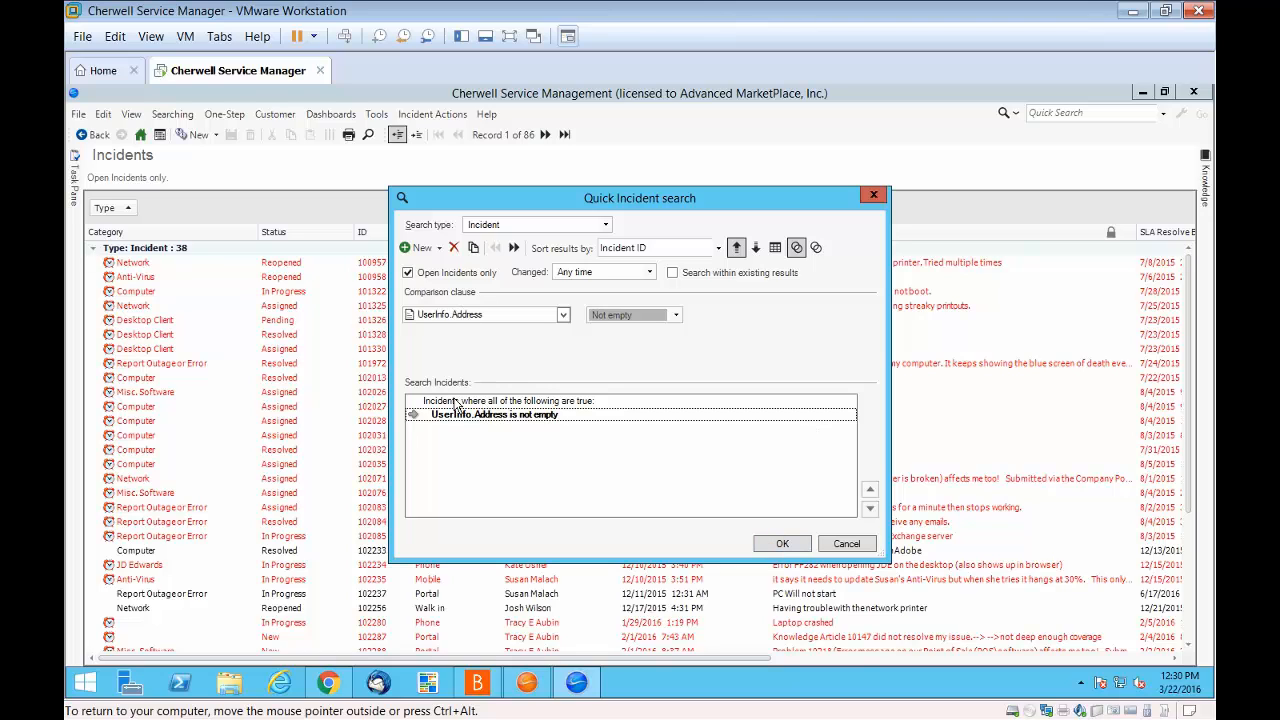
pyautogui.click(408, 246)
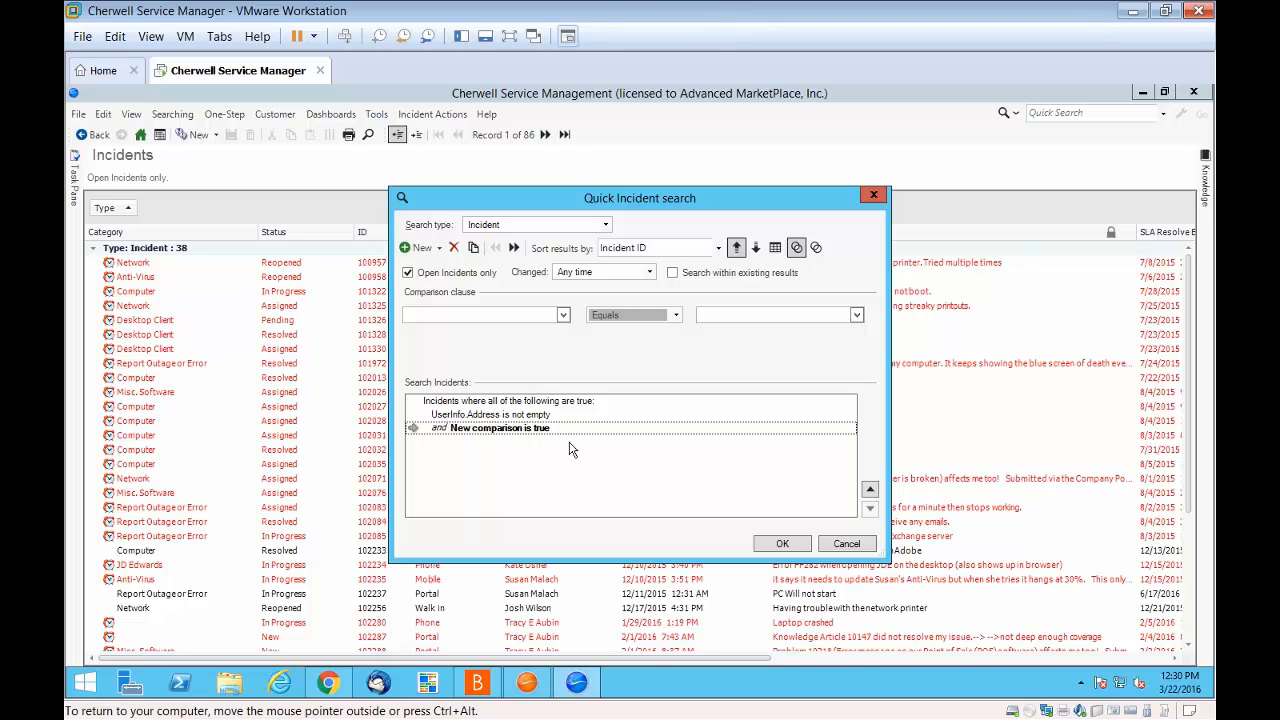
pyautogui.click(780, 543)
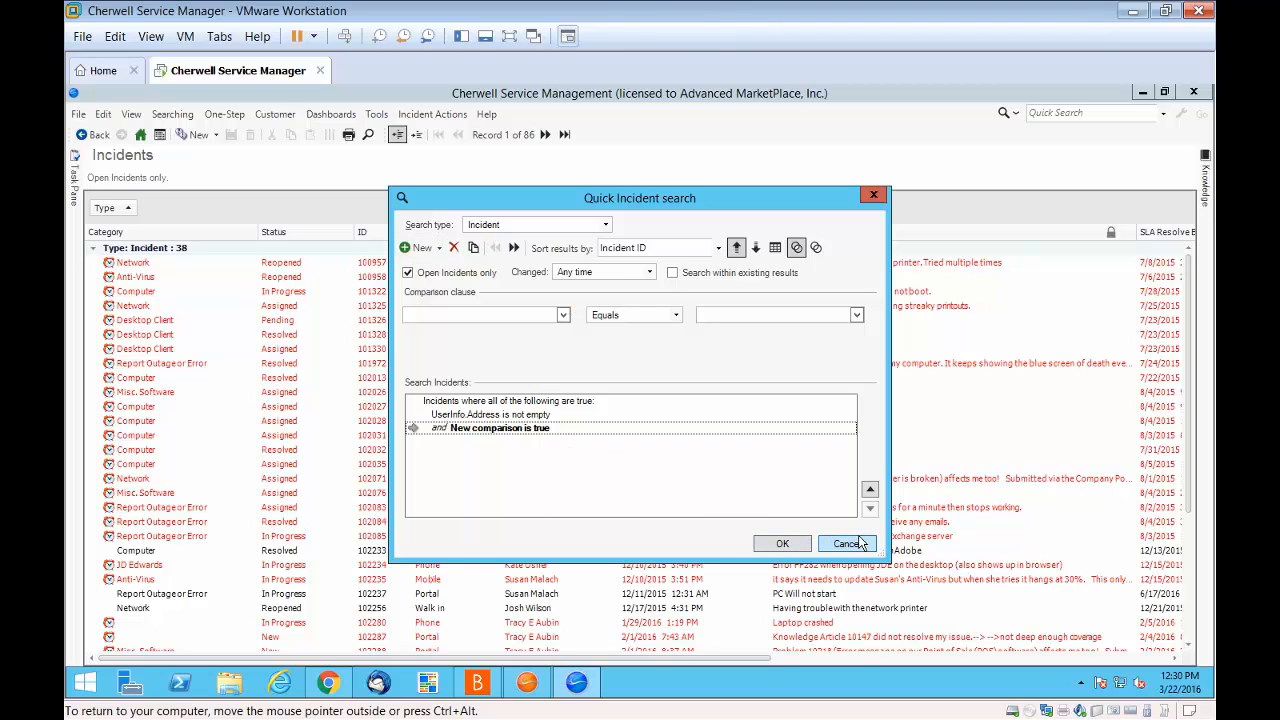
pyautogui.click(847, 543)
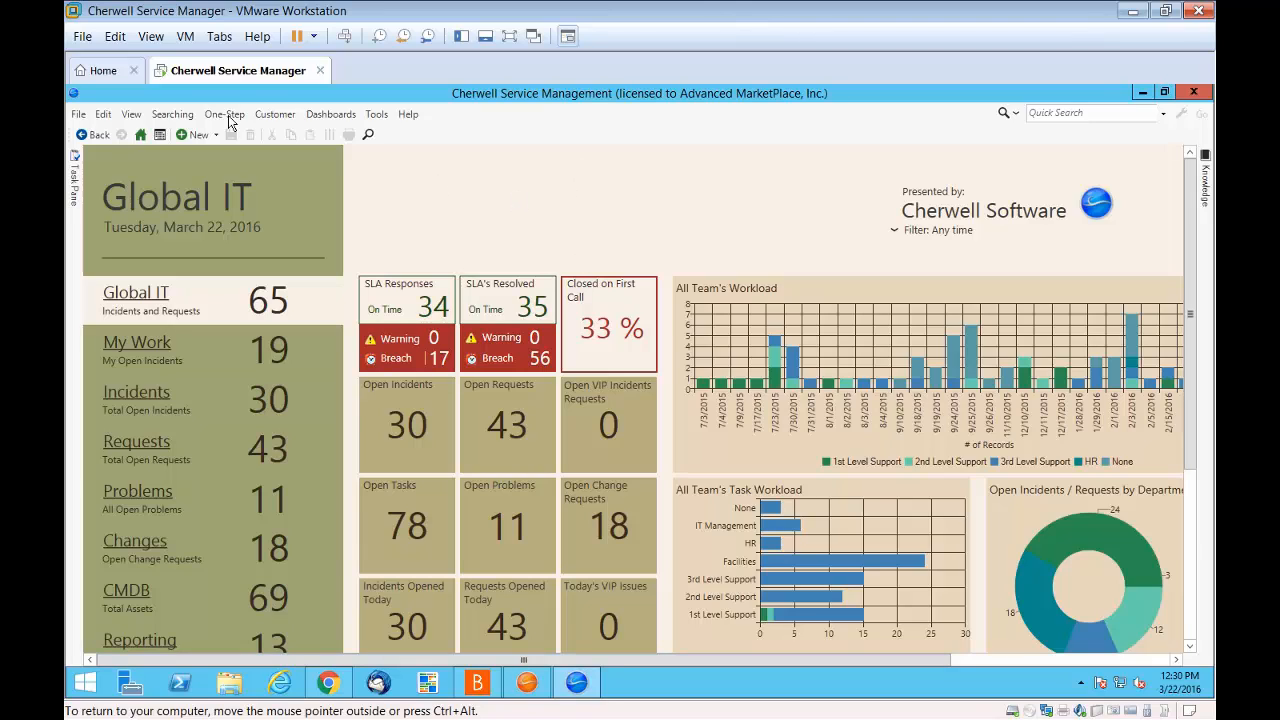
# View the record types available for creating a new record, without creating one
pyautogui.click(78, 116)
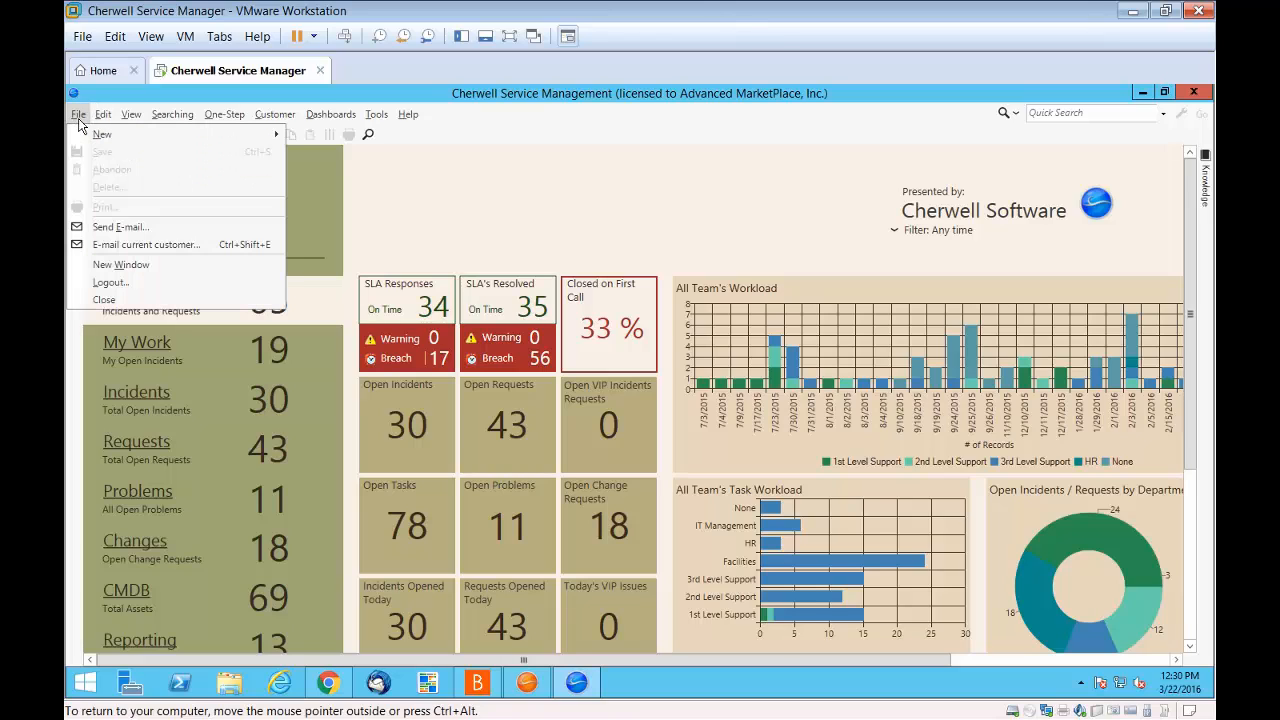
pyautogui.moveTo(97, 136)
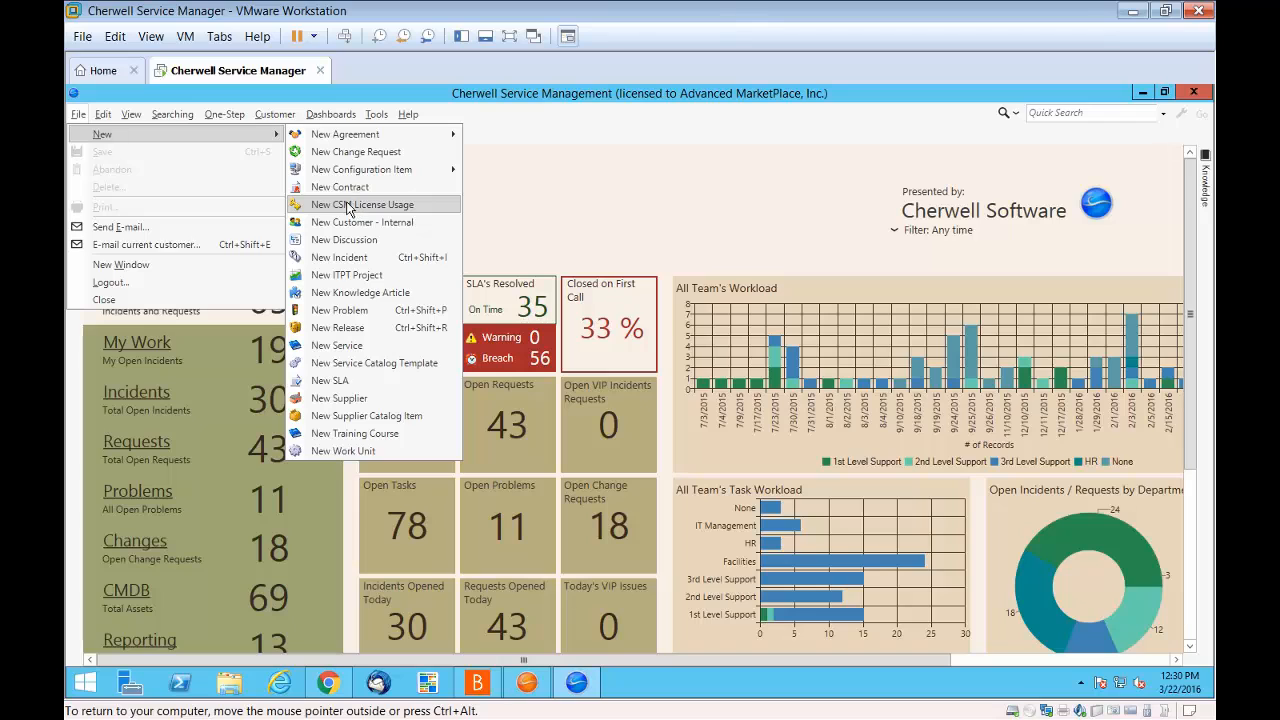
pyautogui.click(573, 206)
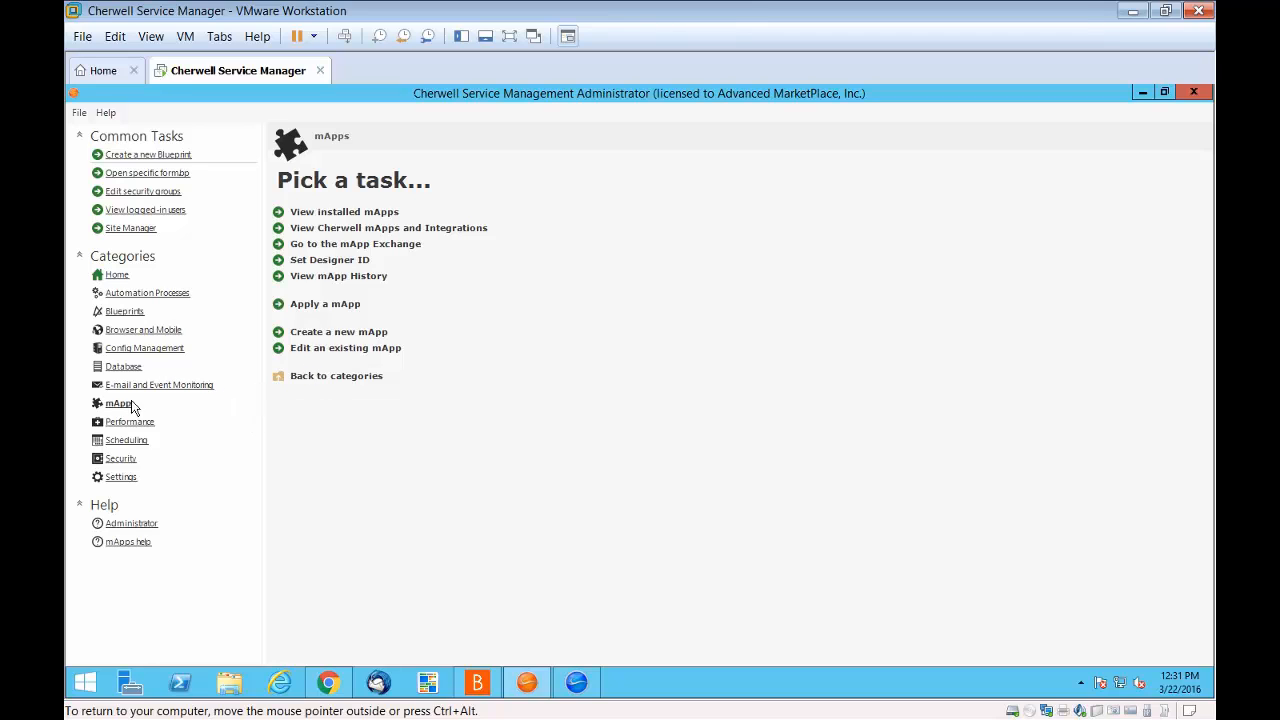
# View the installed mApps in Cherwell Administrator, enlarging the window to review the list to its end, and close it
pyautogui.click(355, 213)
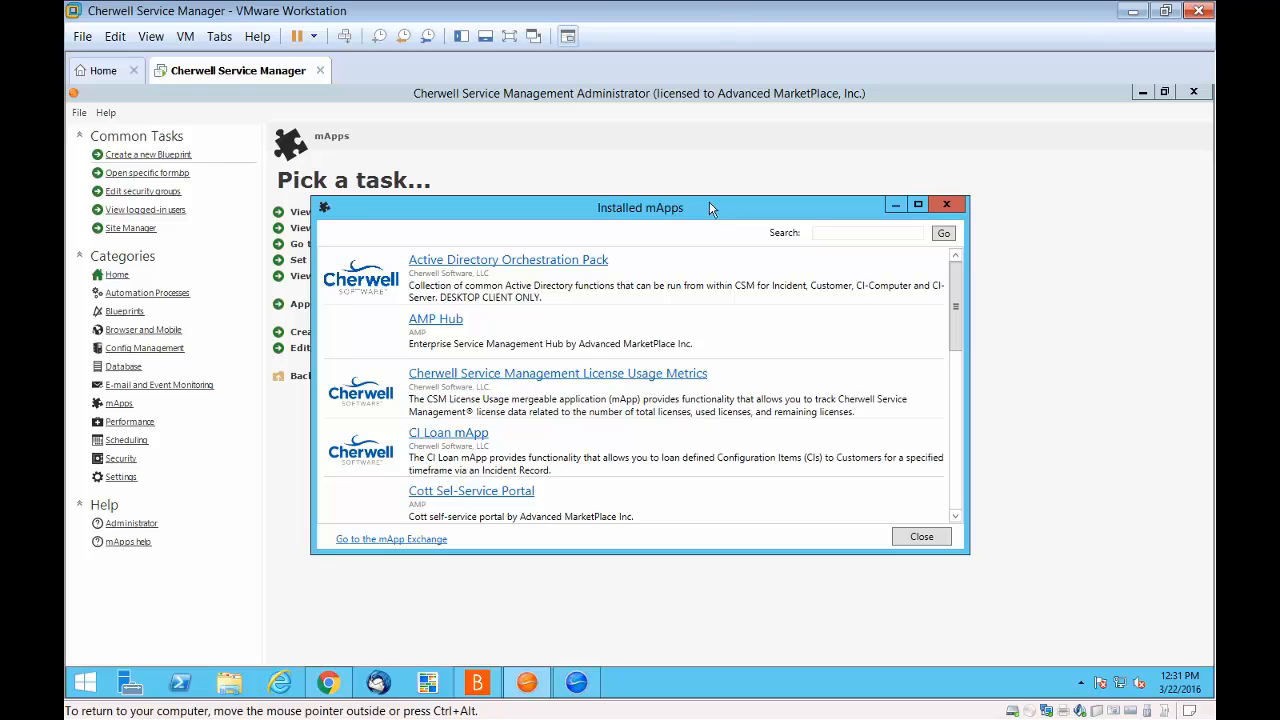
pyautogui.moveTo(709, 197); pyautogui.dragTo(709, 86)
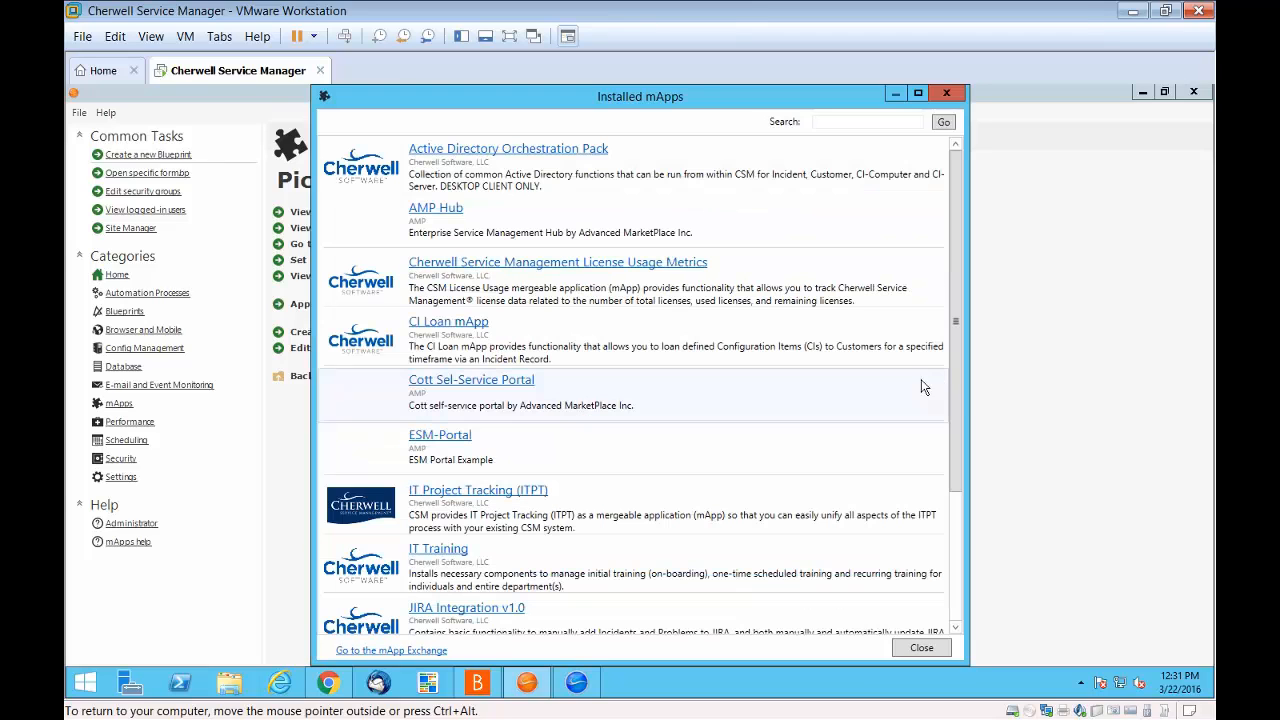
pyautogui.moveTo(968, 398); pyautogui.dragTo(1099, 395)
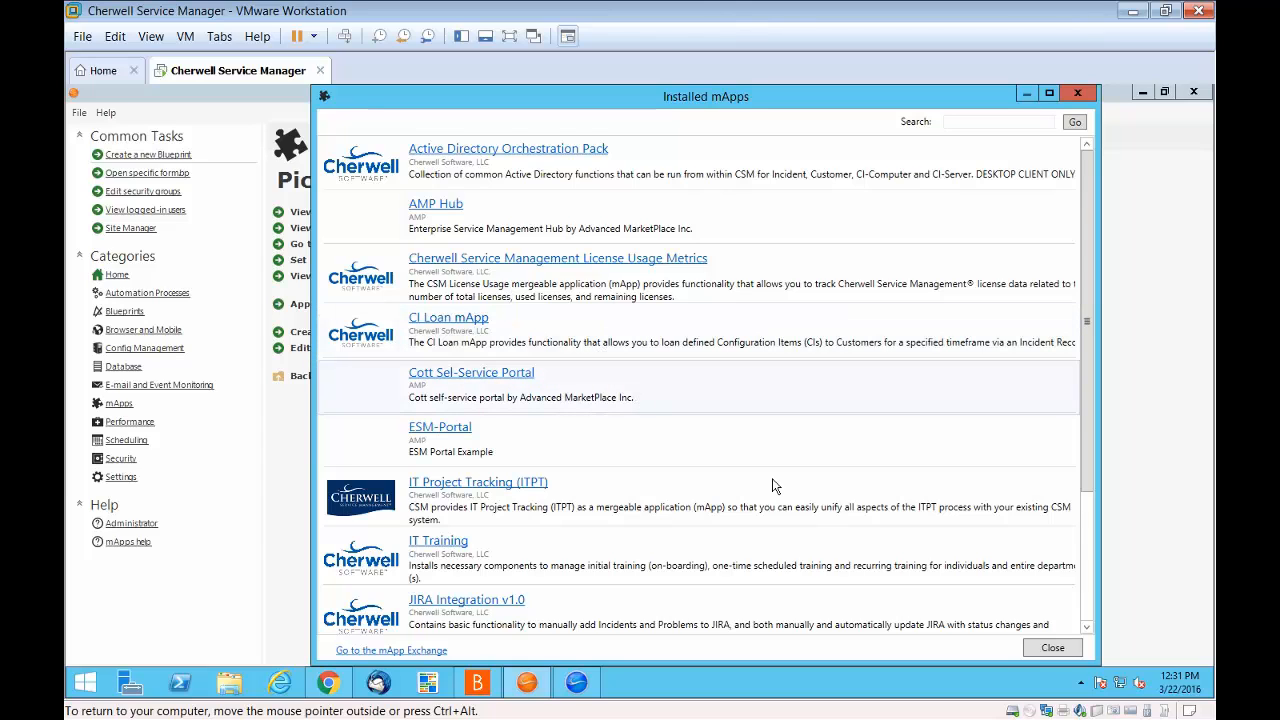
pyautogui.click(1090, 633)
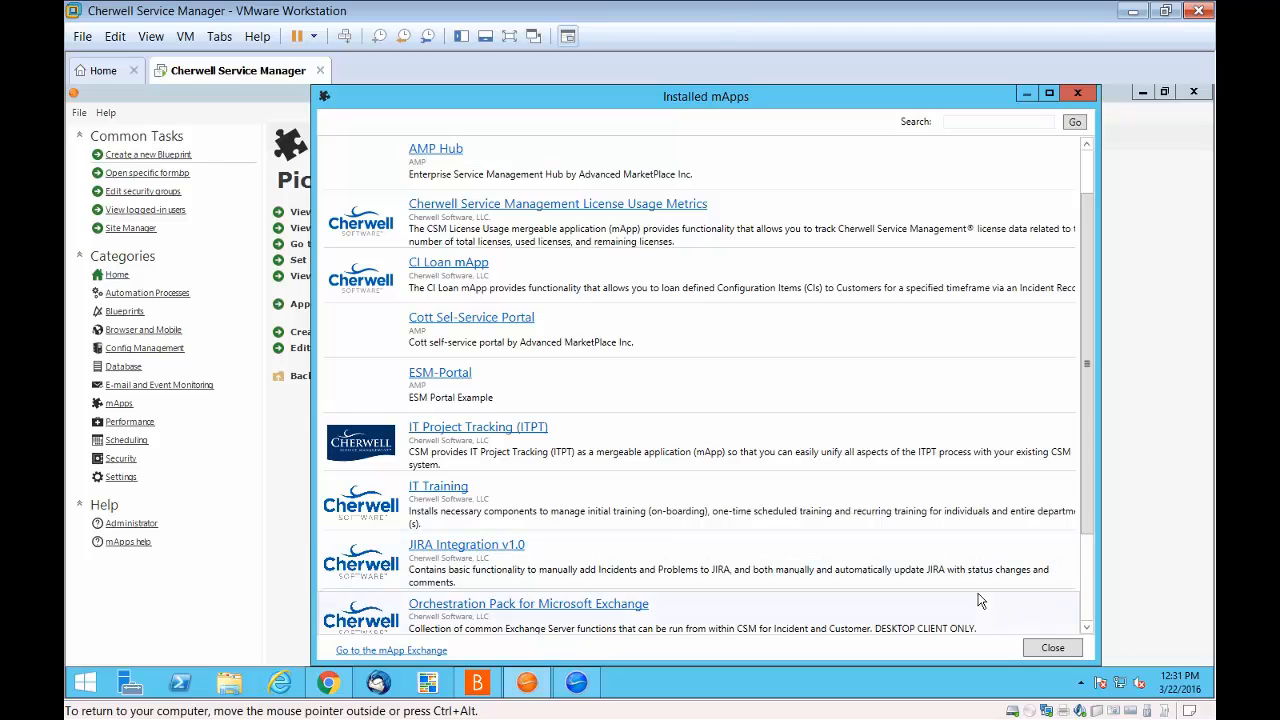
pyautogui.click(1087, 628)
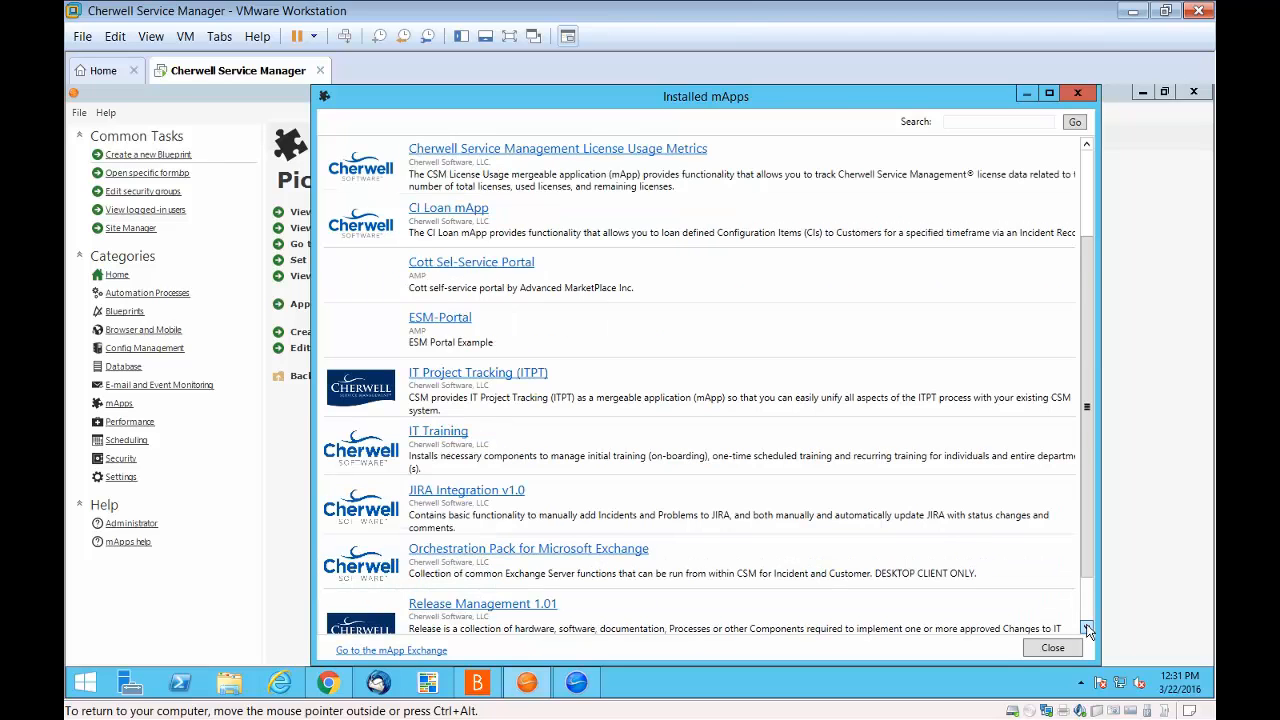
pyautogui.click(1087, 628)
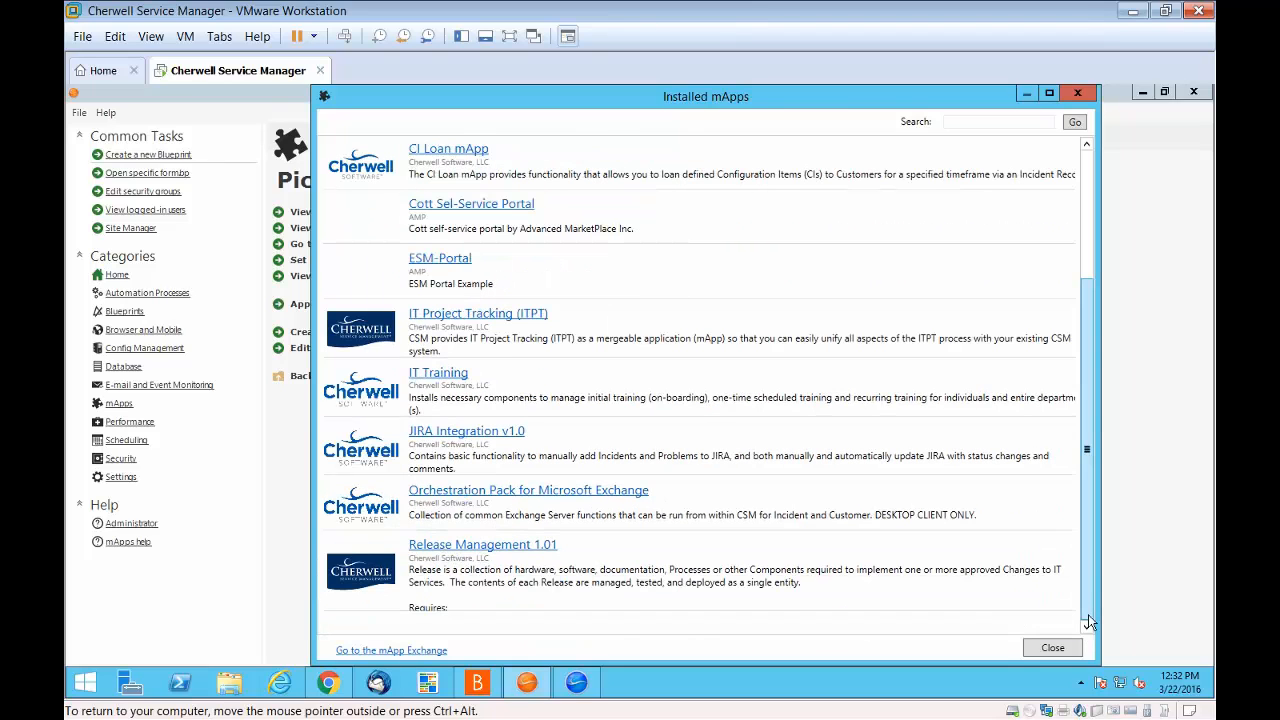
pyautogui.click(1078, 94)
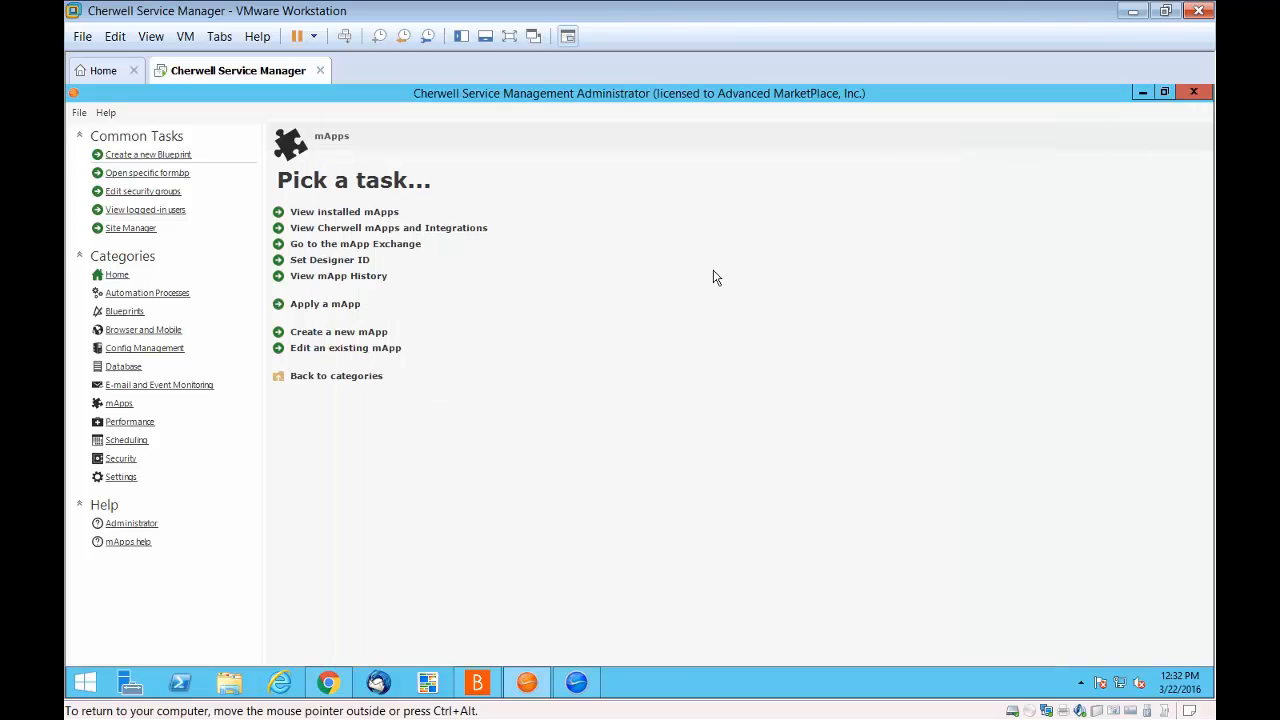
# Switch to the Cherwell Service Management client and create a new incident
pyautogui.click(577, 690)
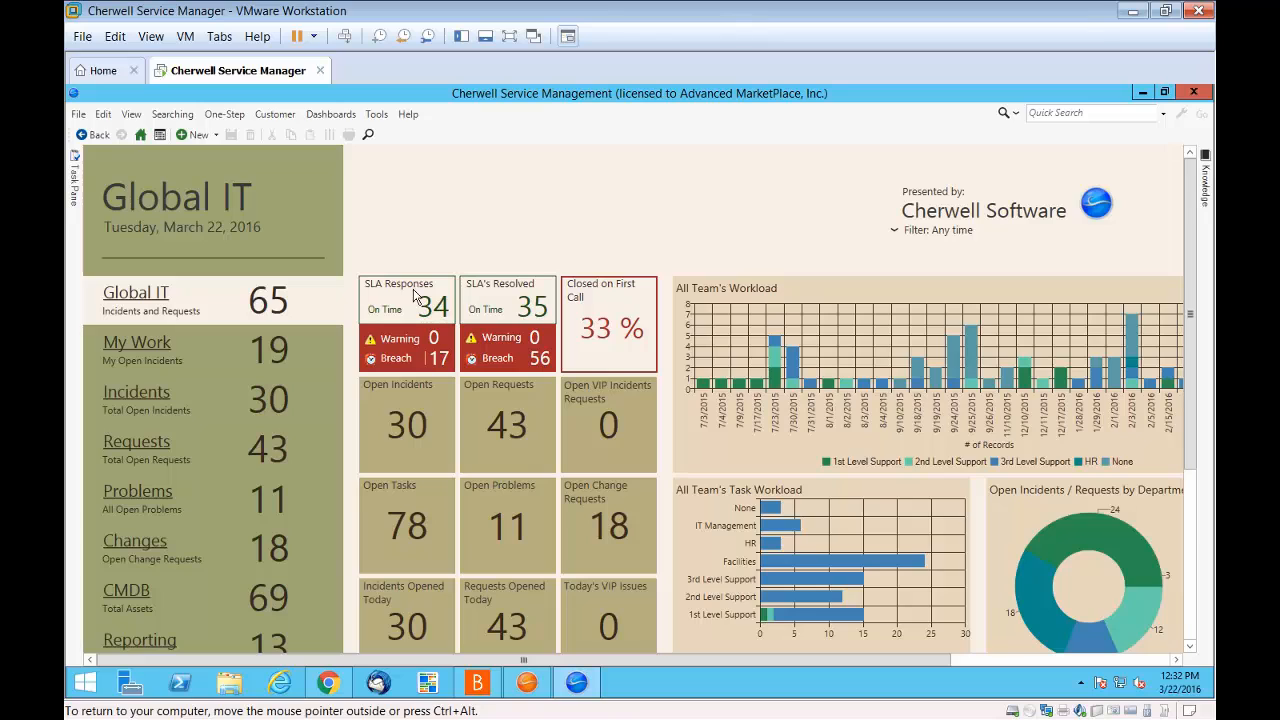
pyautogui.click(77, 114)
pyautogui.moveTo(164, 135)
pyautogui.moveTo(330, 138)
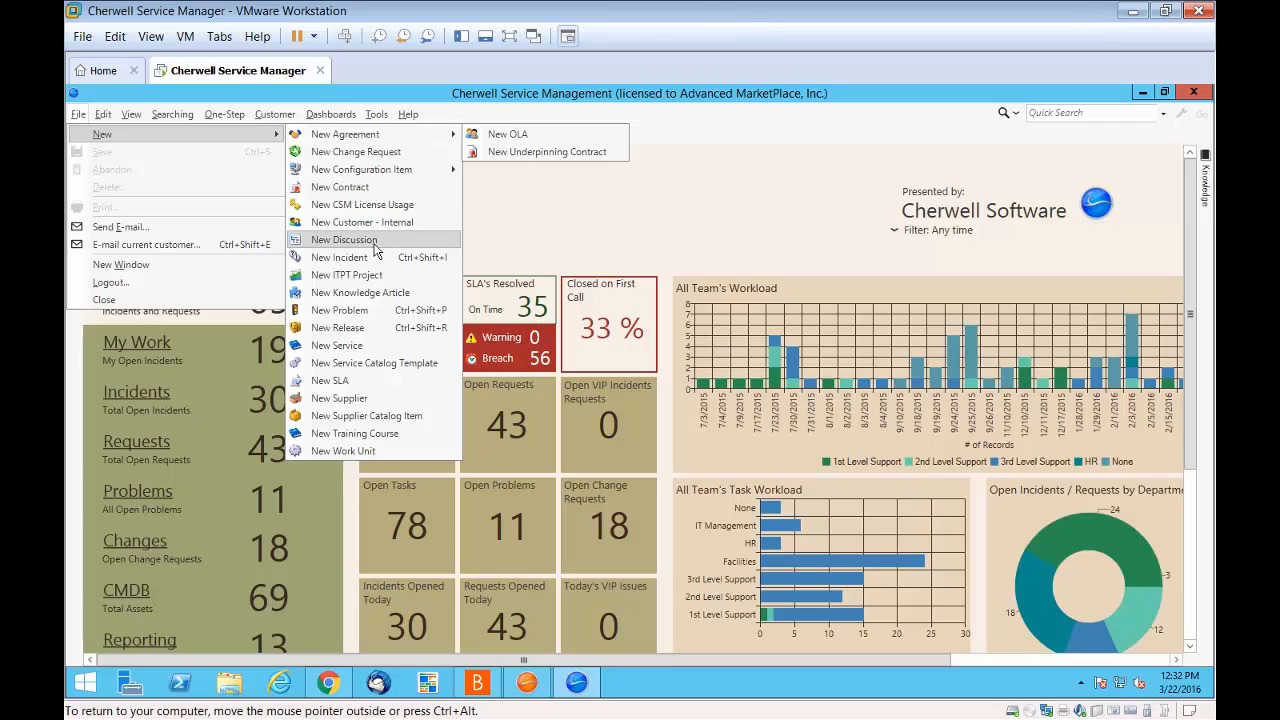
pyautogui.click(340, 257)
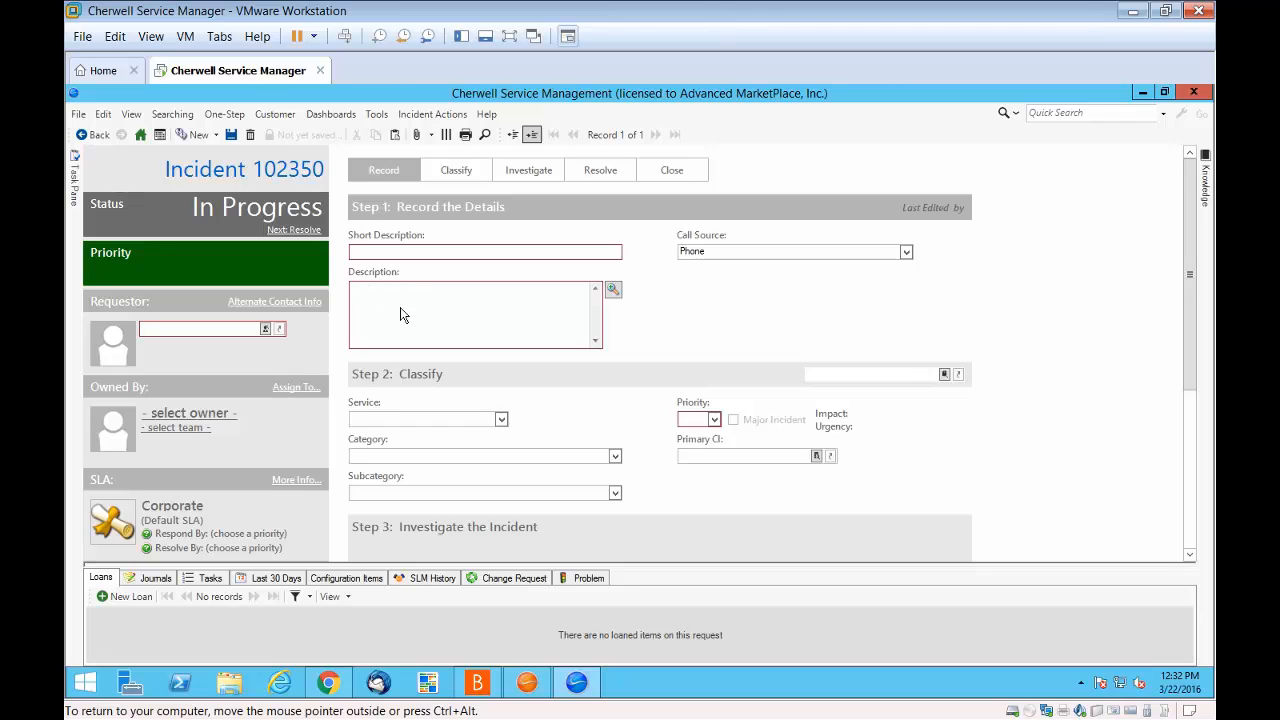
# Enter "Slow email when opening" as the incident's short description and copy the same text into its description
pyautogui.click(425, 257)
pyautogui.write('Slow email when opening')
pyautogui.moveTo(509, 254); pyautogui.dragTo(309, 251)
pyautogui.hotkey('ctrl', 'c')
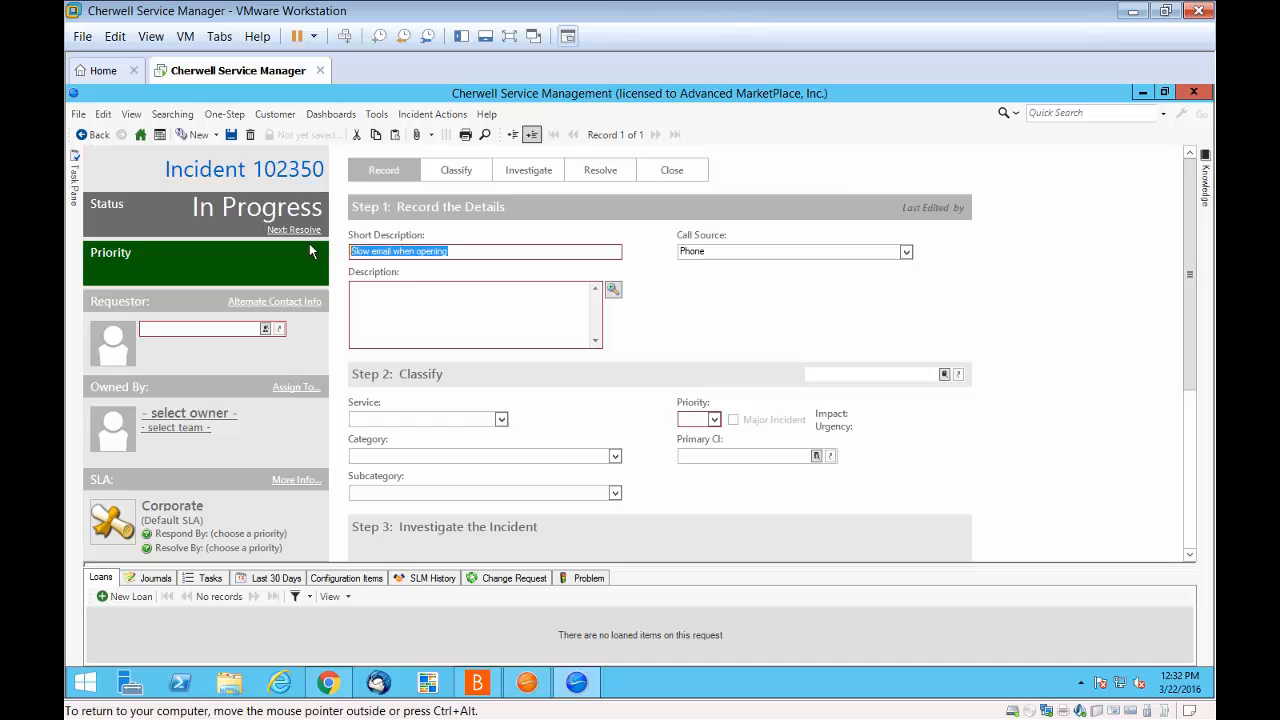
pyautogui.click(404, 308)
pyautogui.hotkey('ctrl', 'v')
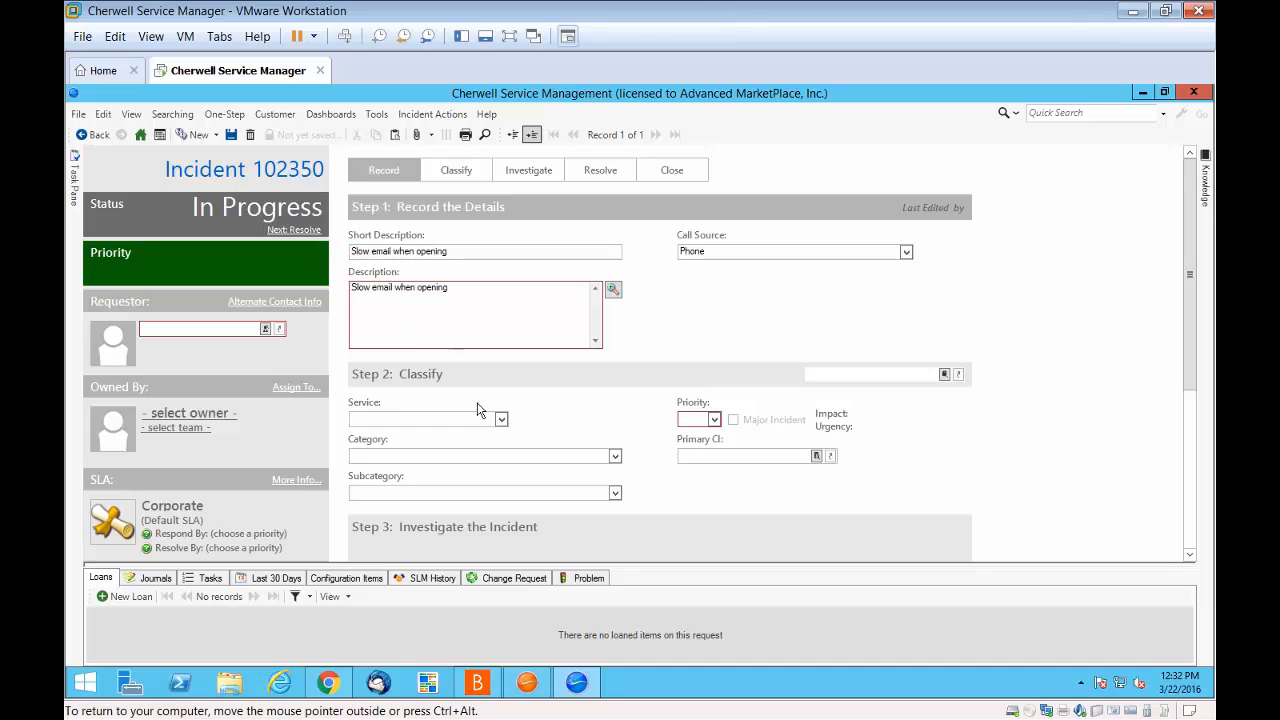
# Look up the requestor by partial name and assign the Facilities Specialist from the Operations department to the incident
pyautogui.click(225, 331)
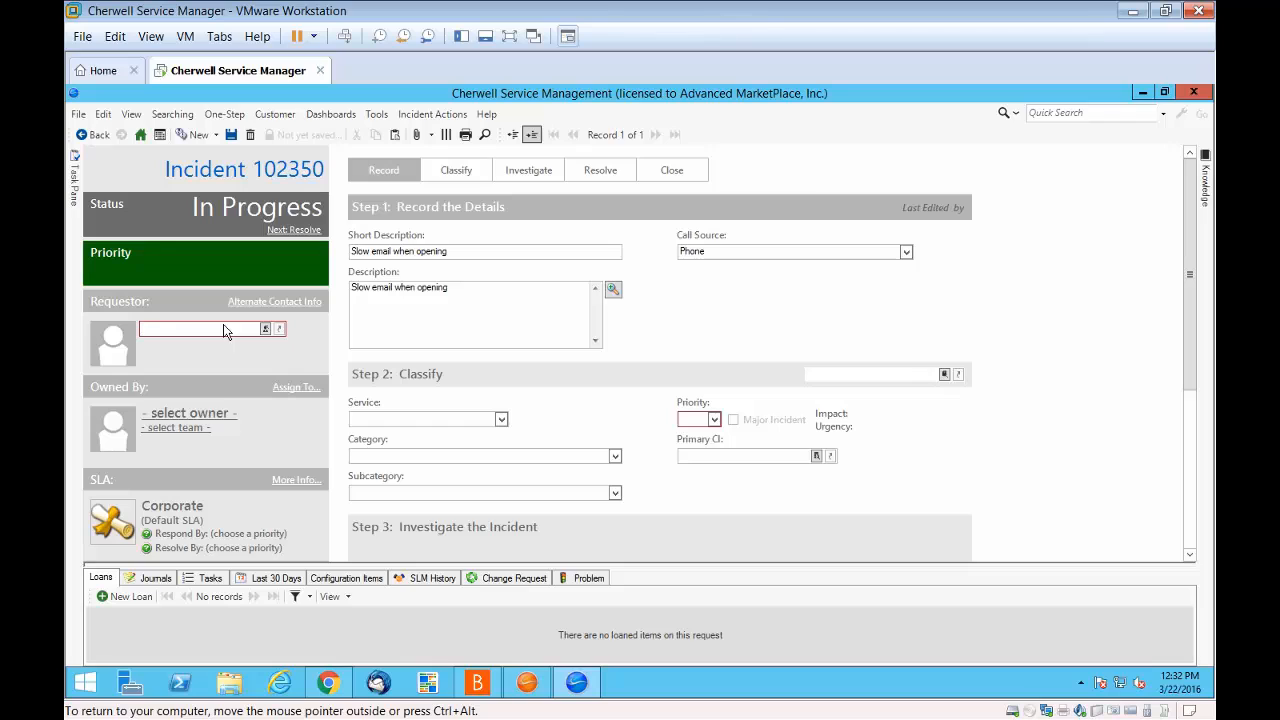
pyautogui.write('er')
pyautogui.press('Tab')
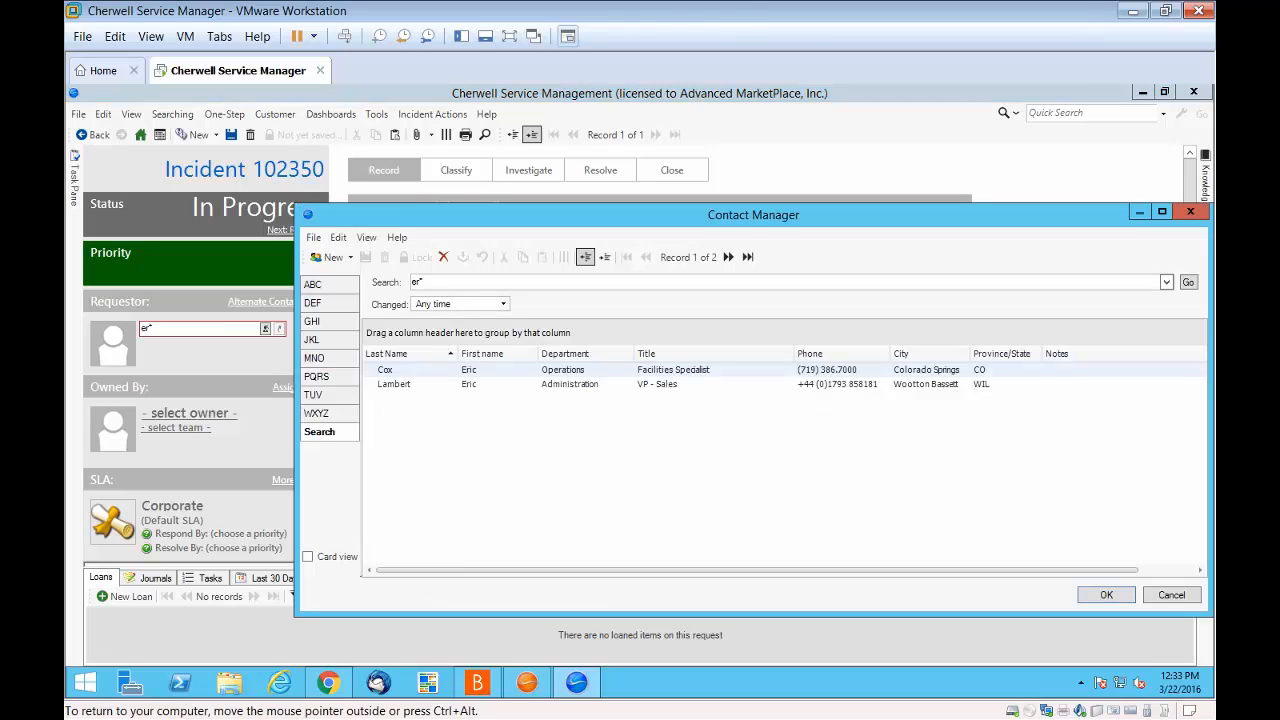
pyautogui.doubleClick(553, 372)
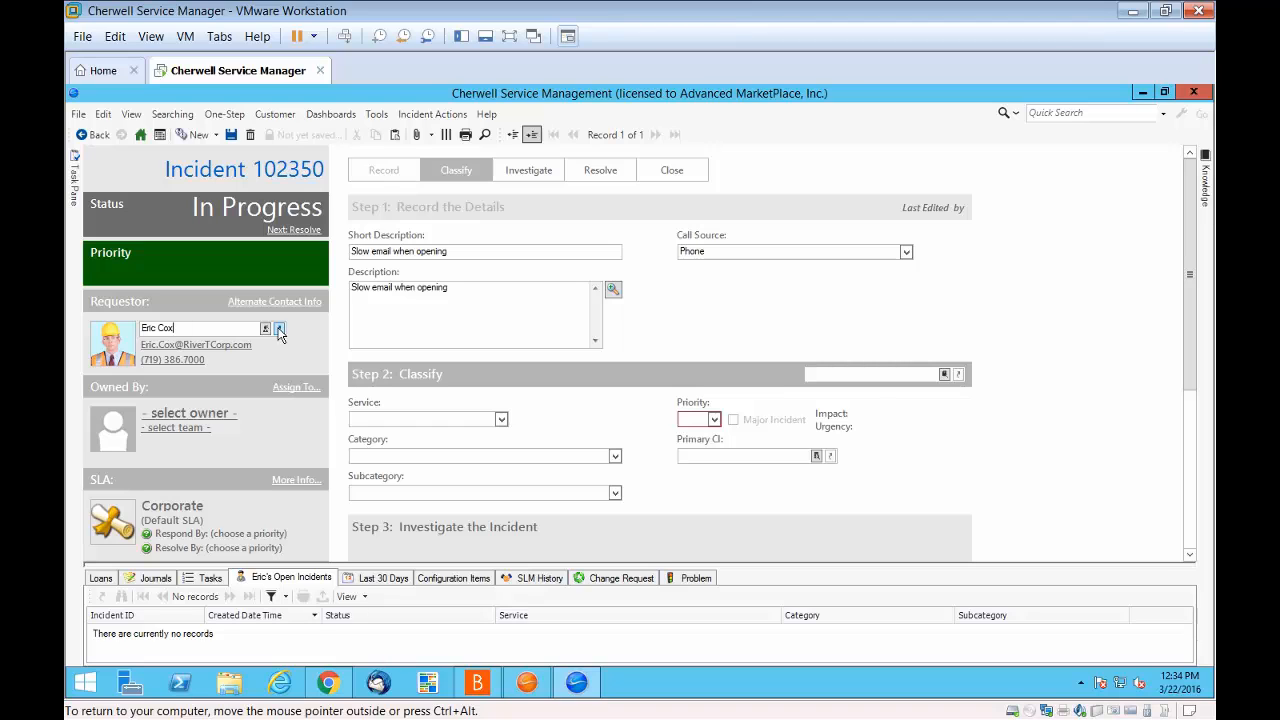
# Review the requestor's employee record, including personal details, subordinates, training courses, CIs, incidents and SLA, and close it
pyautogui.click(280, 330)
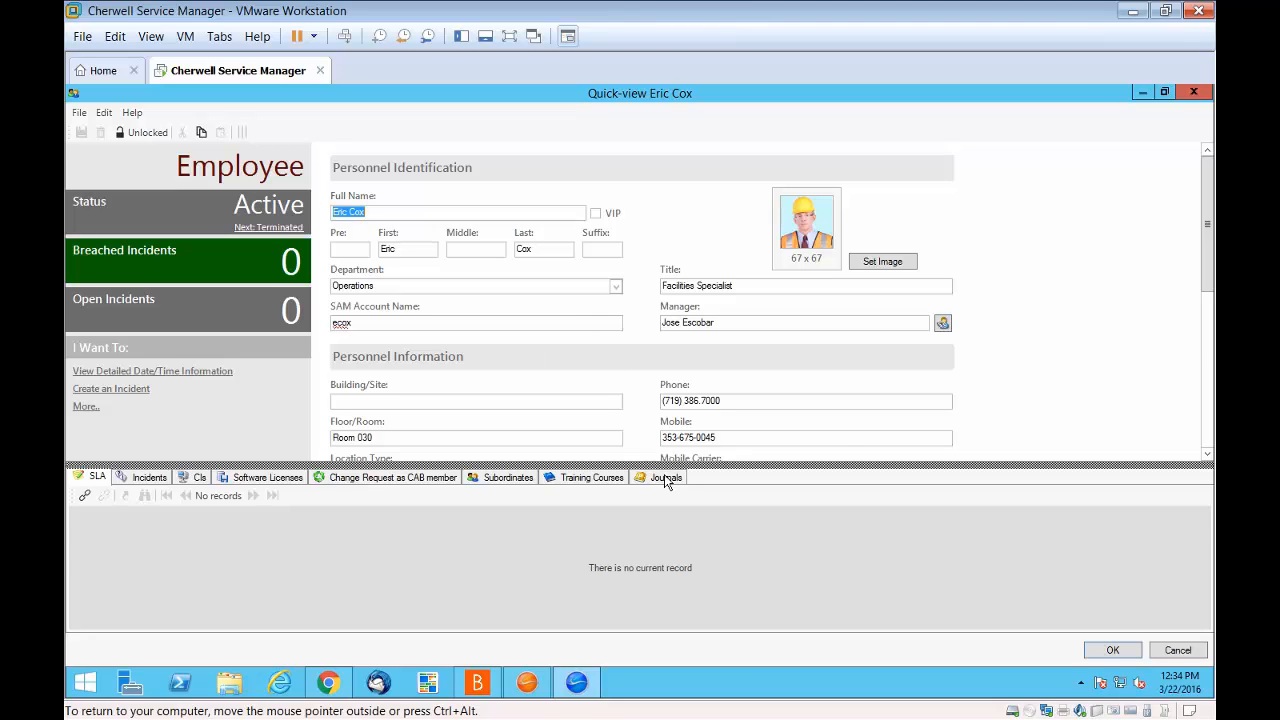
pyautogui.moveTo(665, 476); pyautogui.dragTo(667, 536)
pyautogui.scroll(-1, 959, 370)
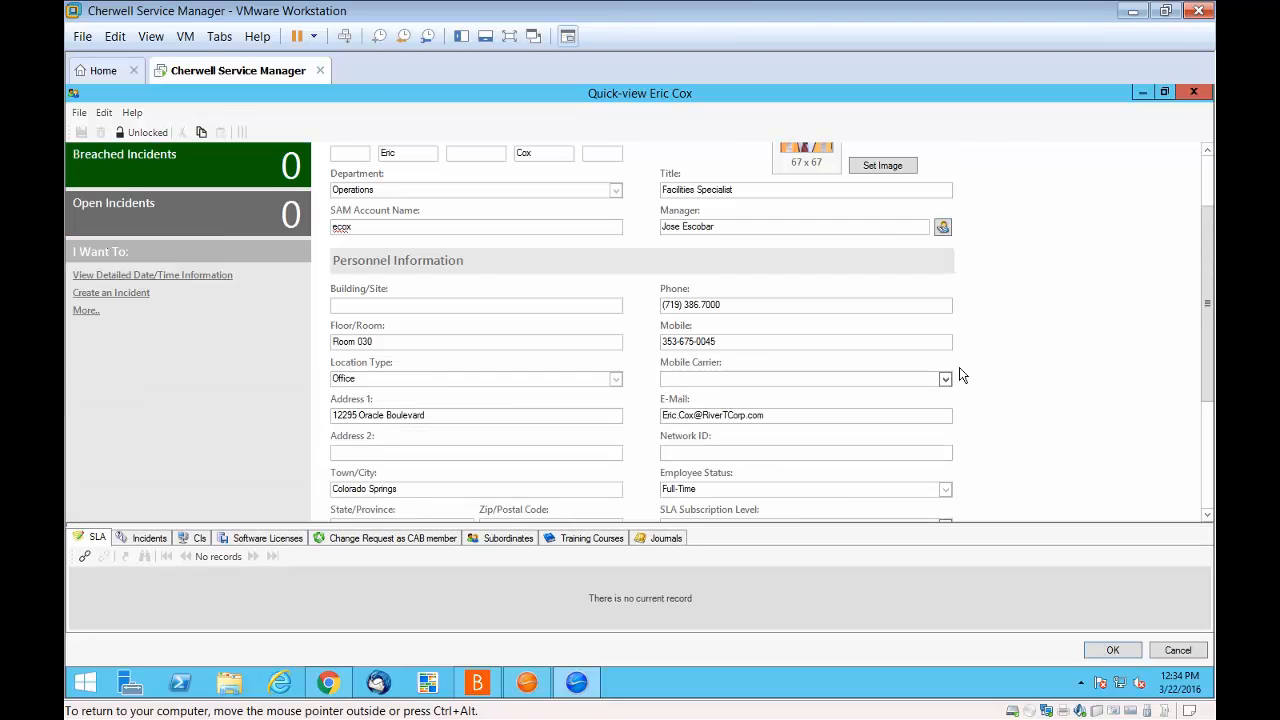
pyautogui.scroll(1, 959, 375)
pyautogui.click(507, 538)
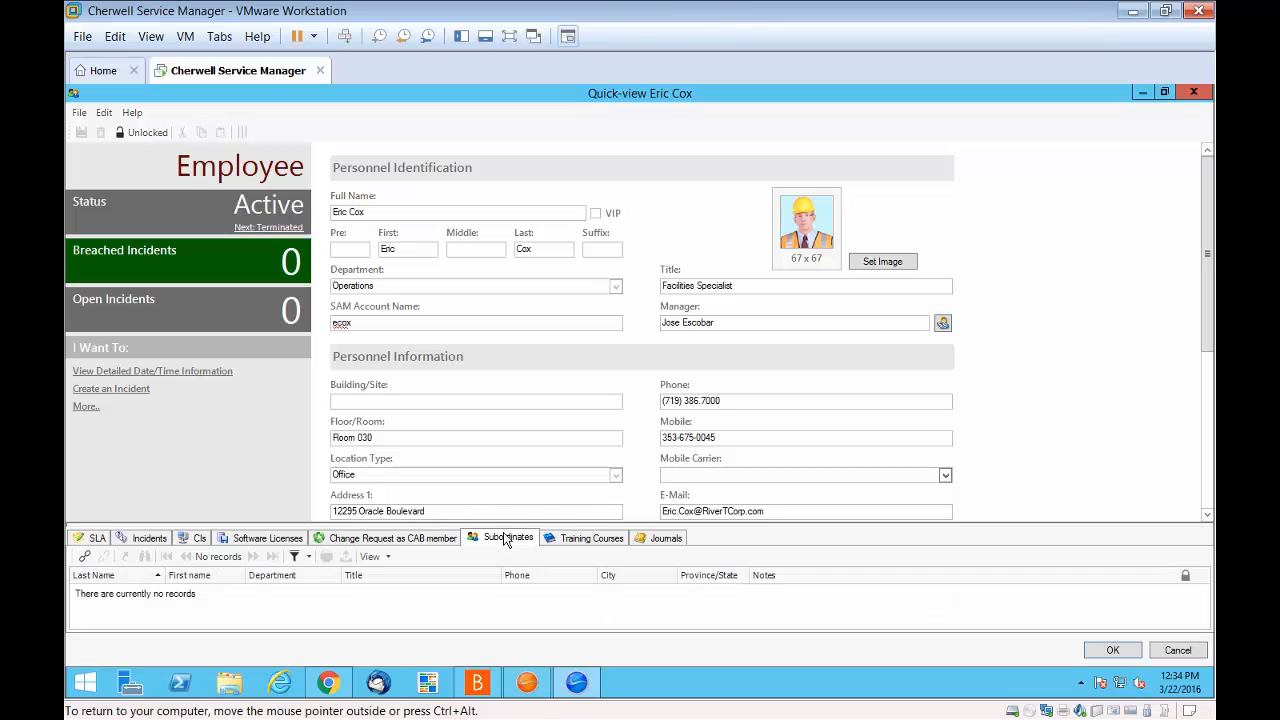
pyautogui.click(570, 540)
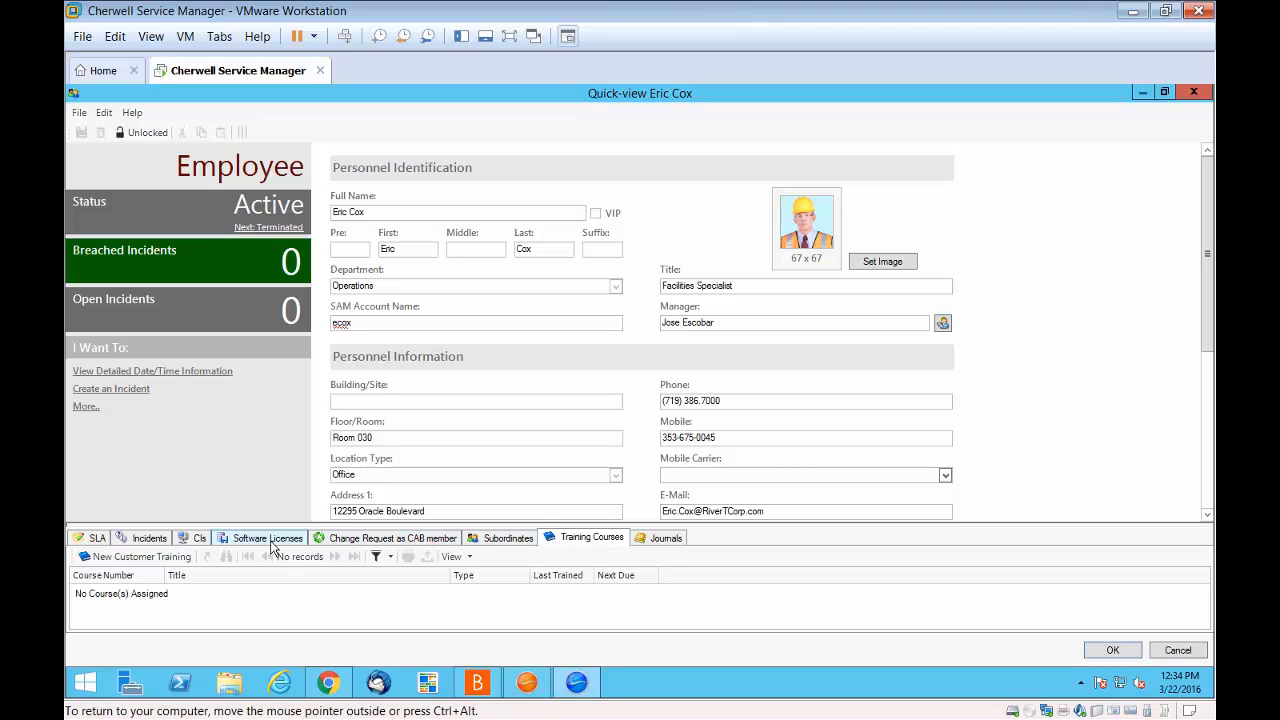
pyautogui.click(199, 541)
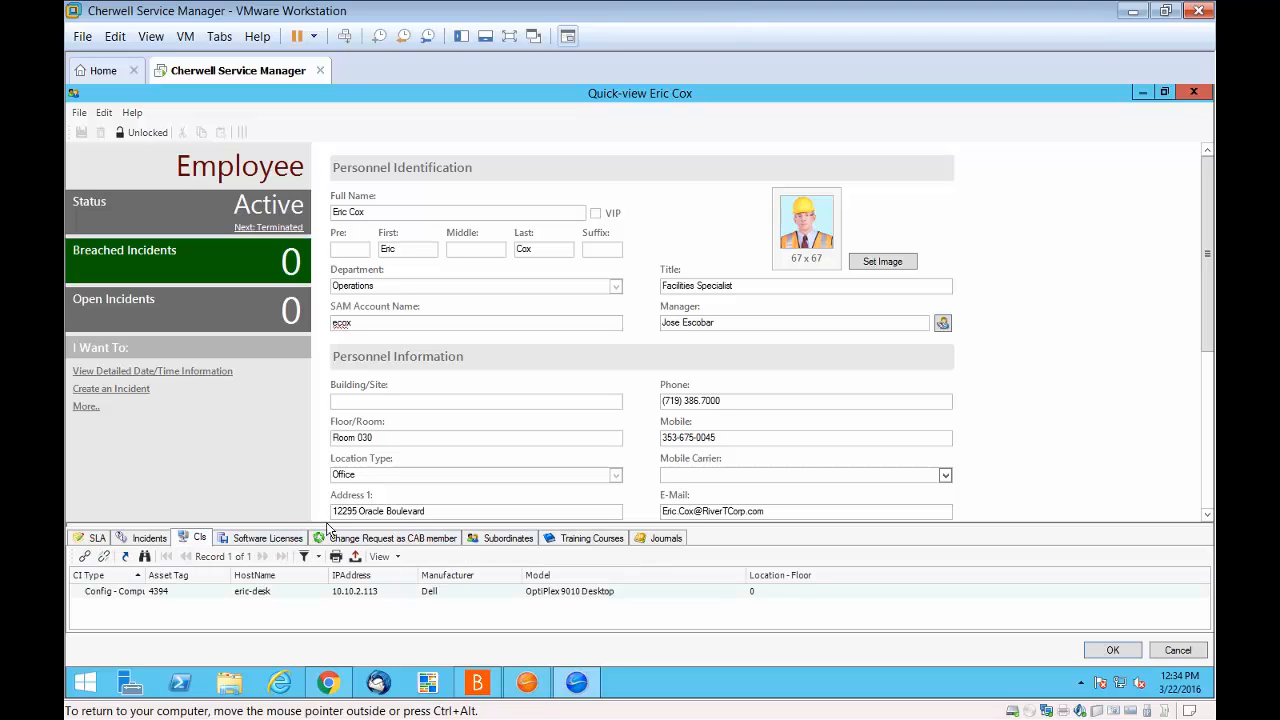
pyautogui.click(152, 540)
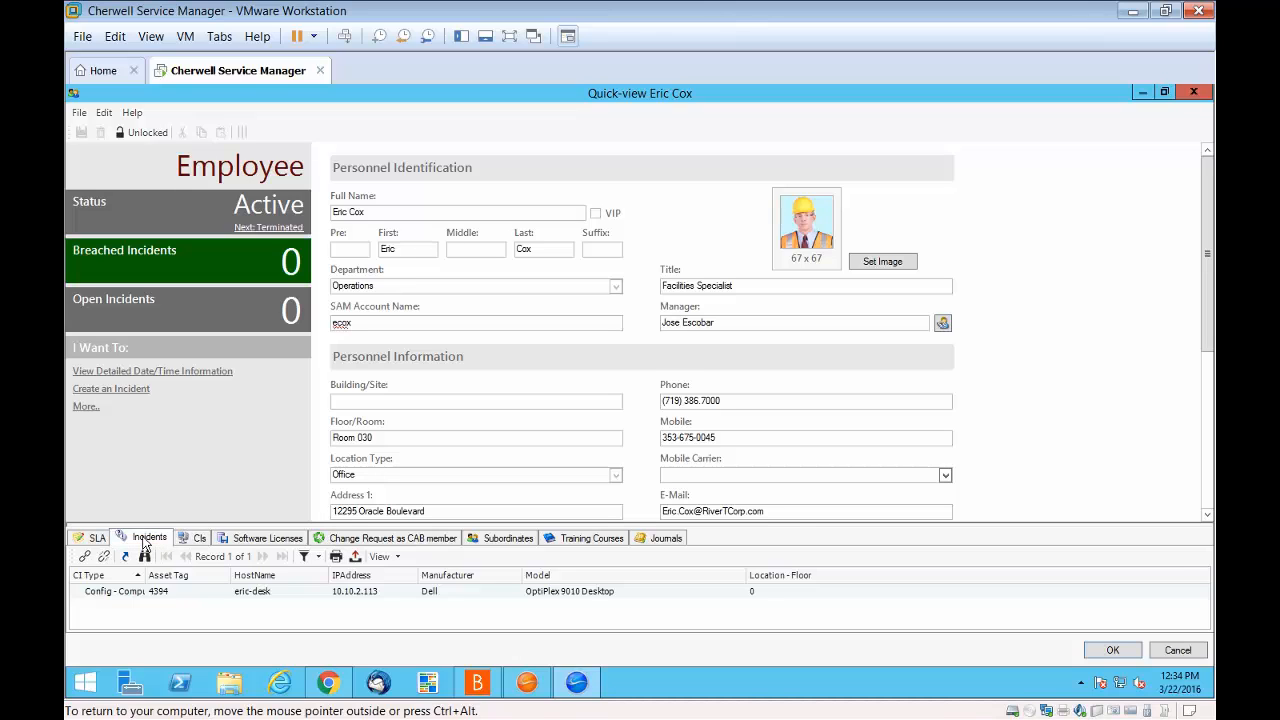
pyautogui.click(86, 541)
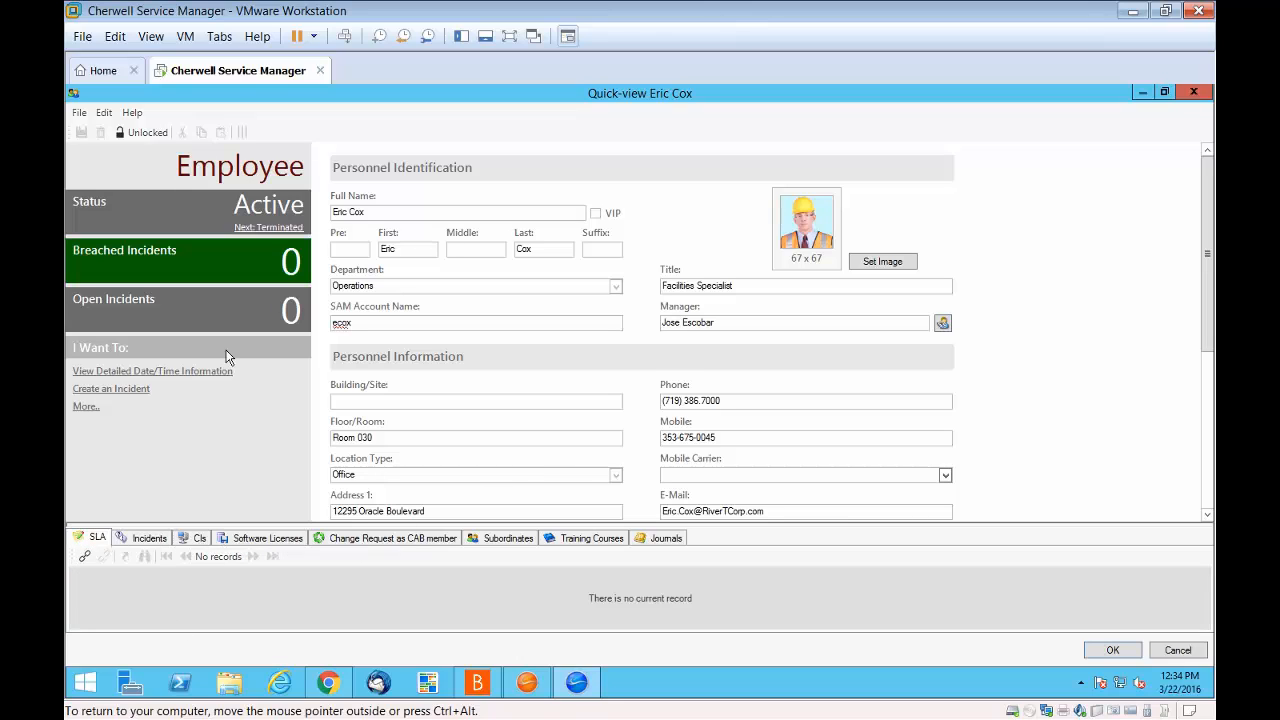
pyautogui.click(1192, 92)
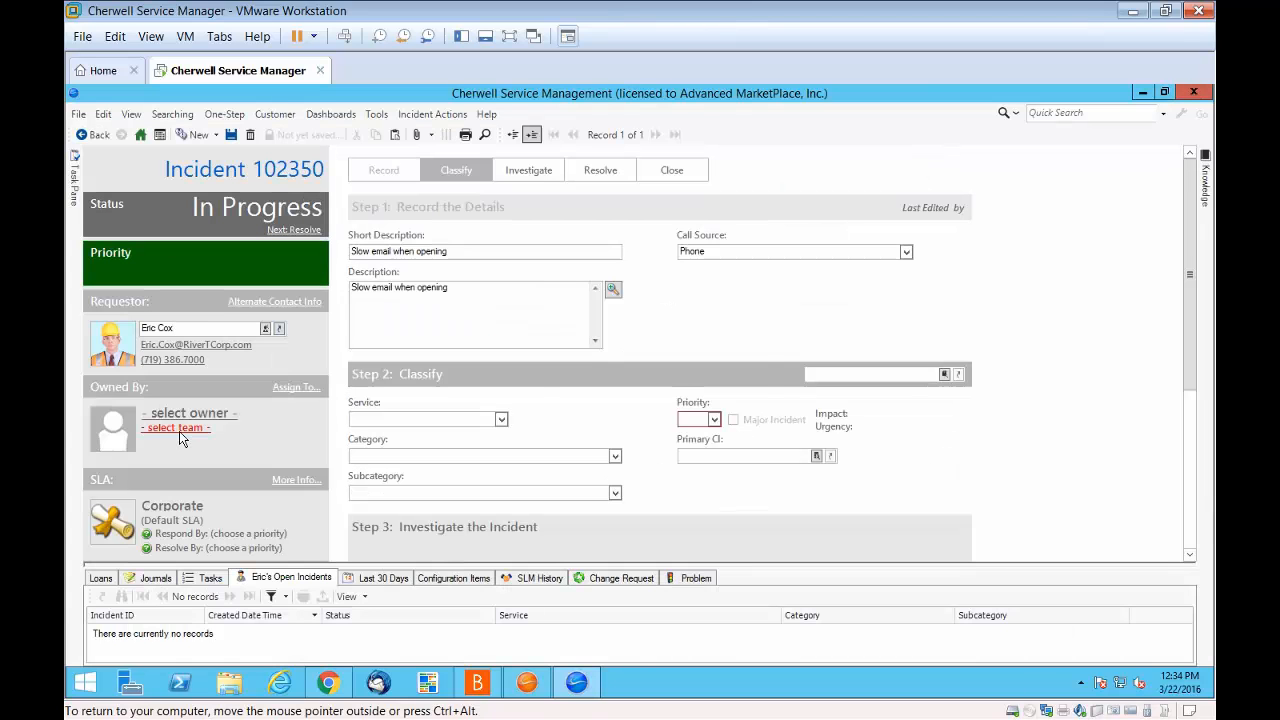
# Assign the incident to the 2nd Level Support team
pyautogui.click(179, 431)
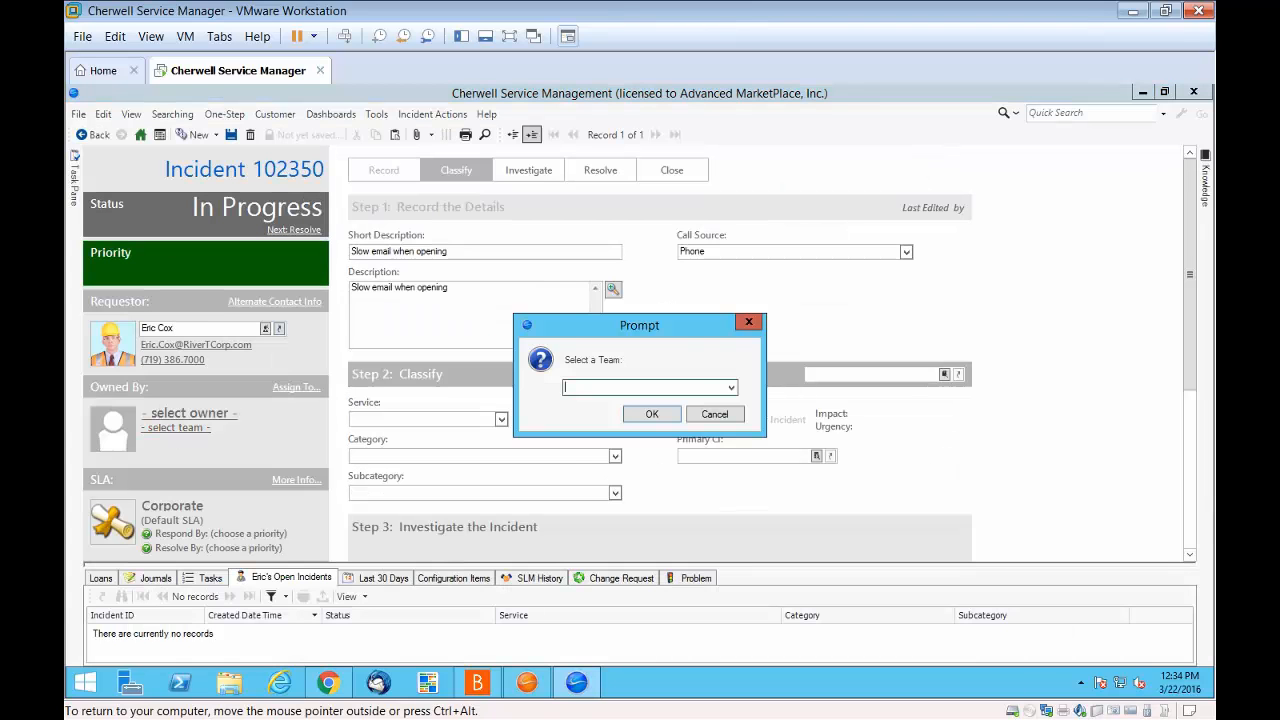
pyautogui.click(731, 387)
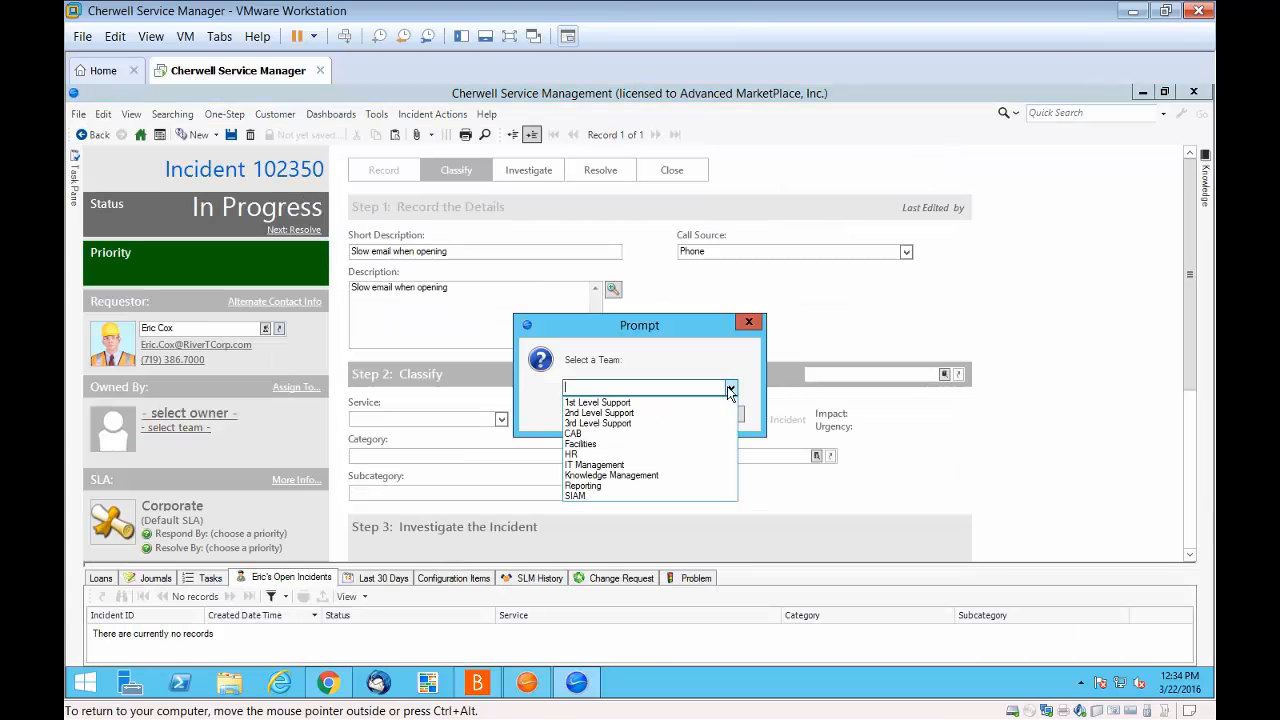
pyautogui.click(628, 413)
pyautogui.click(654, 416)
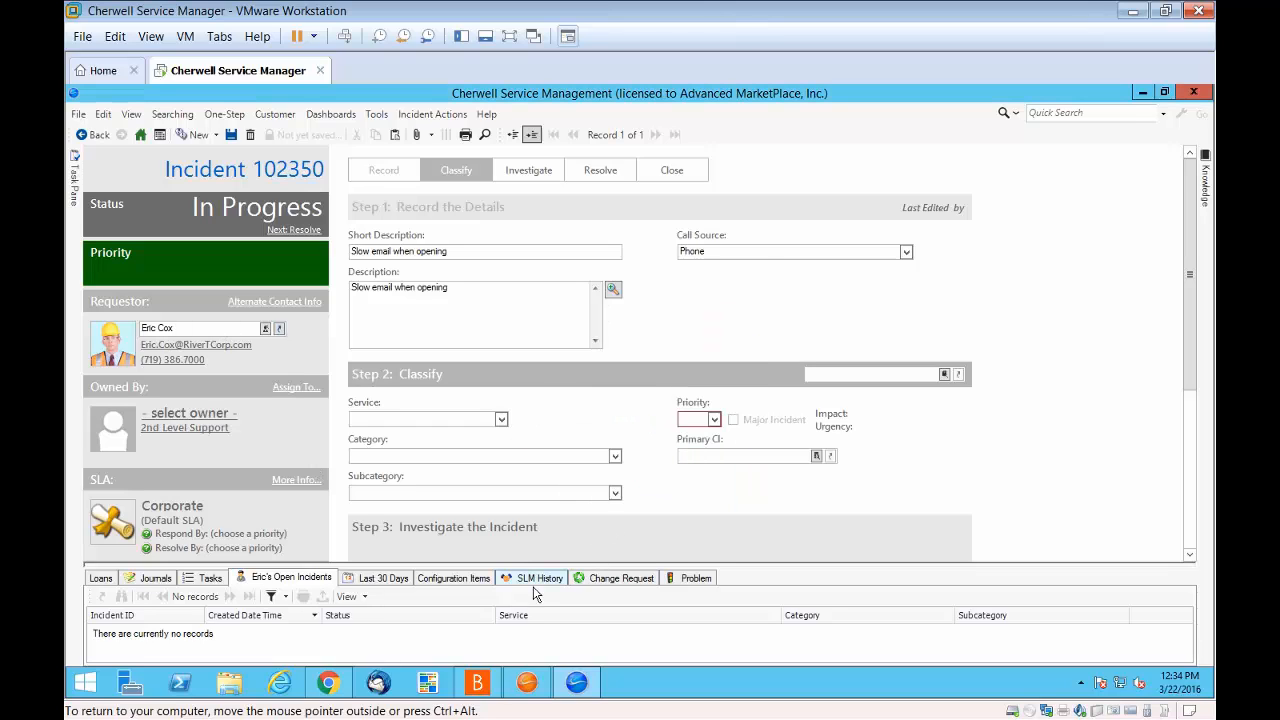
# Check the requestor's incidents from the last 30 days in an enlarged related-records area
pyautogui.moveTo(538, 564); pyautogui.dragTo(500, 453)
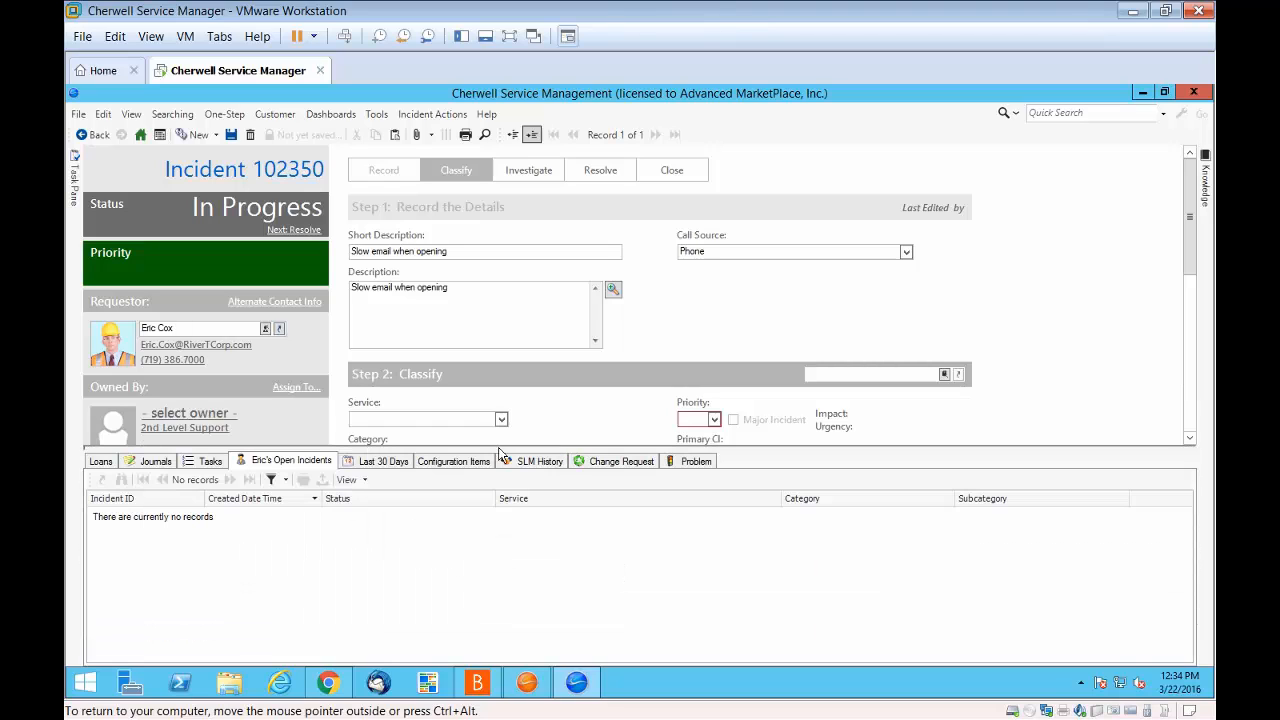
pyautogui.click(371, 462)
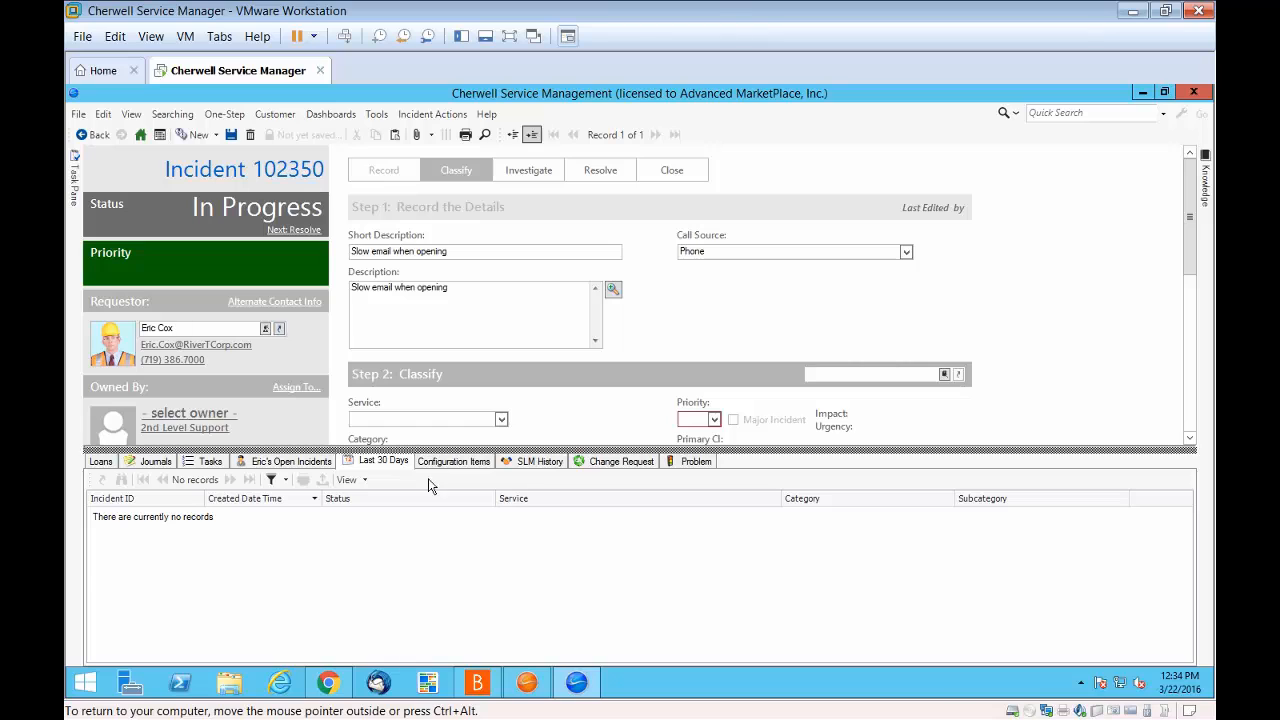
pyautogui.moveTo(428, 480); pyautogui.dragTo(415, 579)
# Change the incident's requestor by looking up contacts starting with "er" and choosing the VP - Sales from Administration
pyautogui.moveTo(192, 330); pyautogui.dragTo(138, 341)
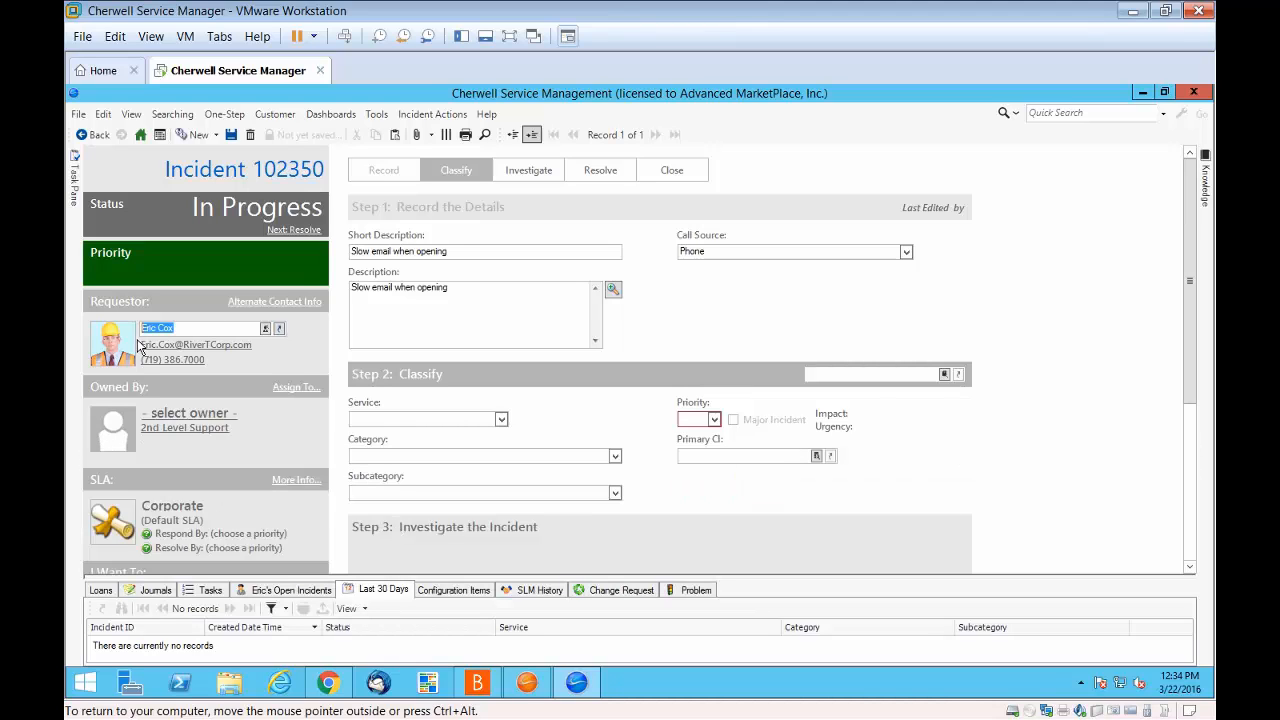
pyautogui.write('er')
pyautogui.press('Tab')
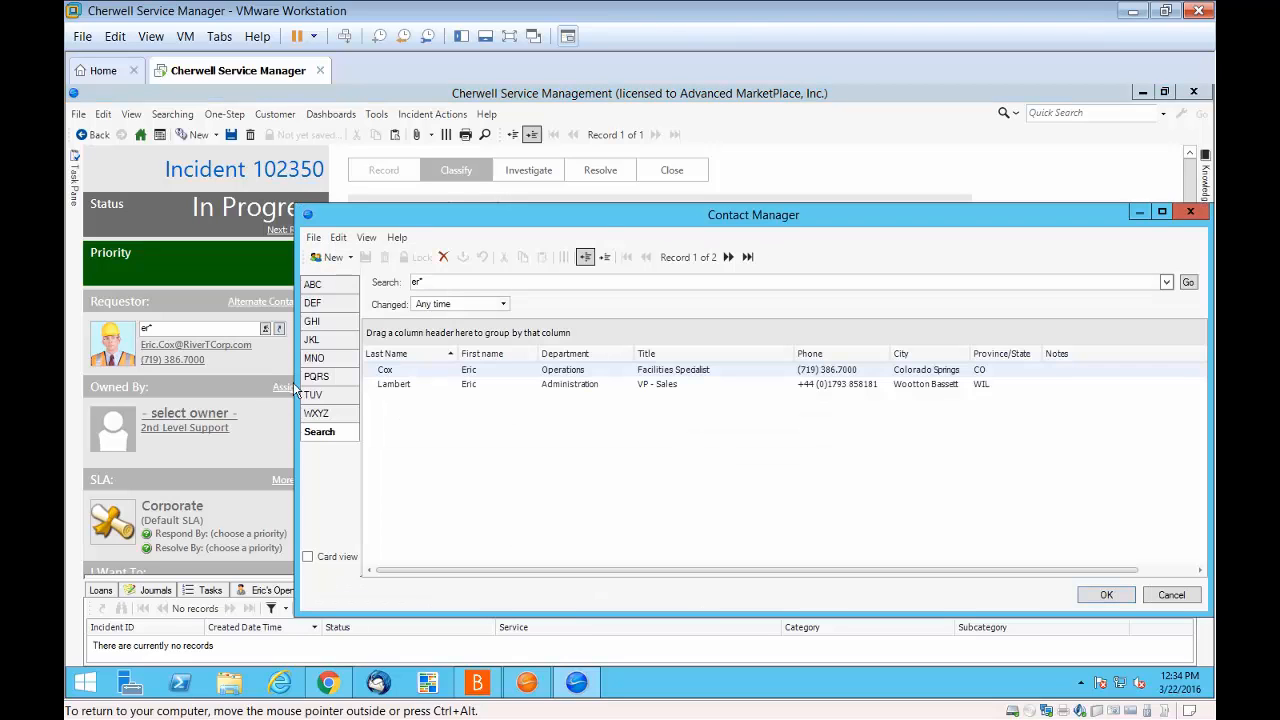
pyautogui.doubleClick(413, 384)
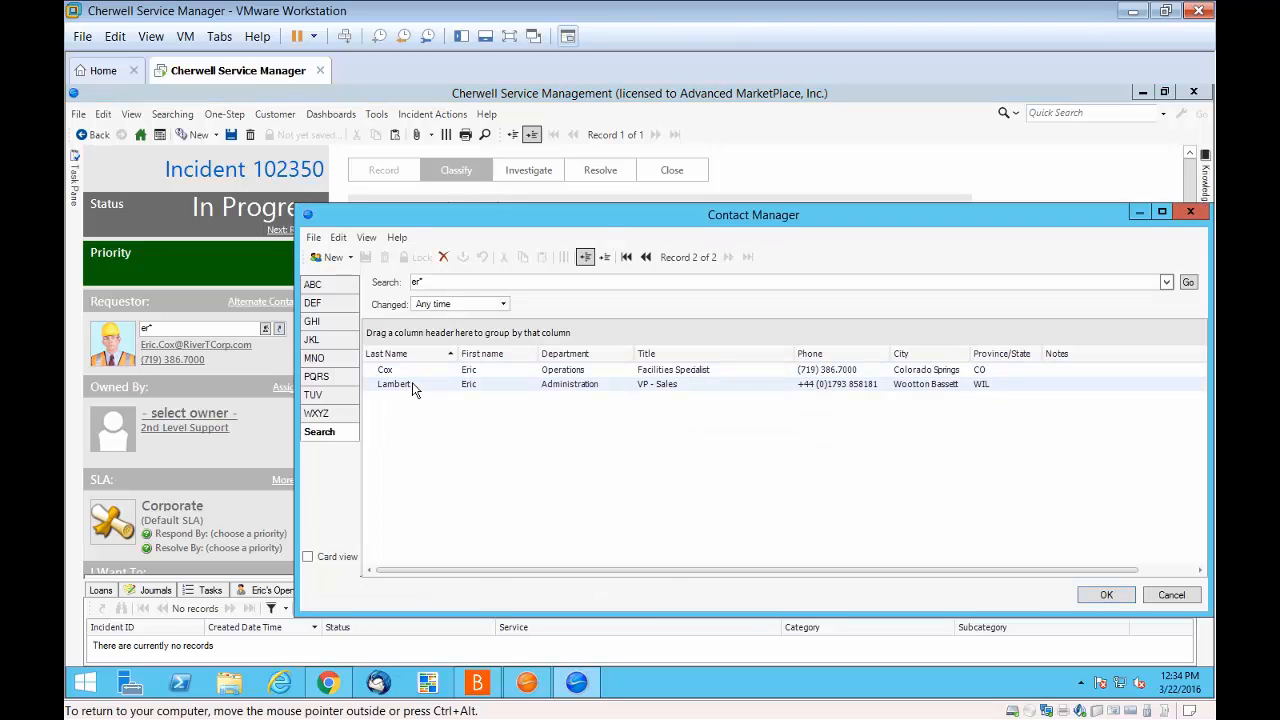
# Review the new requestor's open incidents and the incidents from the last 30 days
pyautogui.moveTo(336, 577); pyautogui.dragTo(355, 512)
pyautogui.click(288, 505)
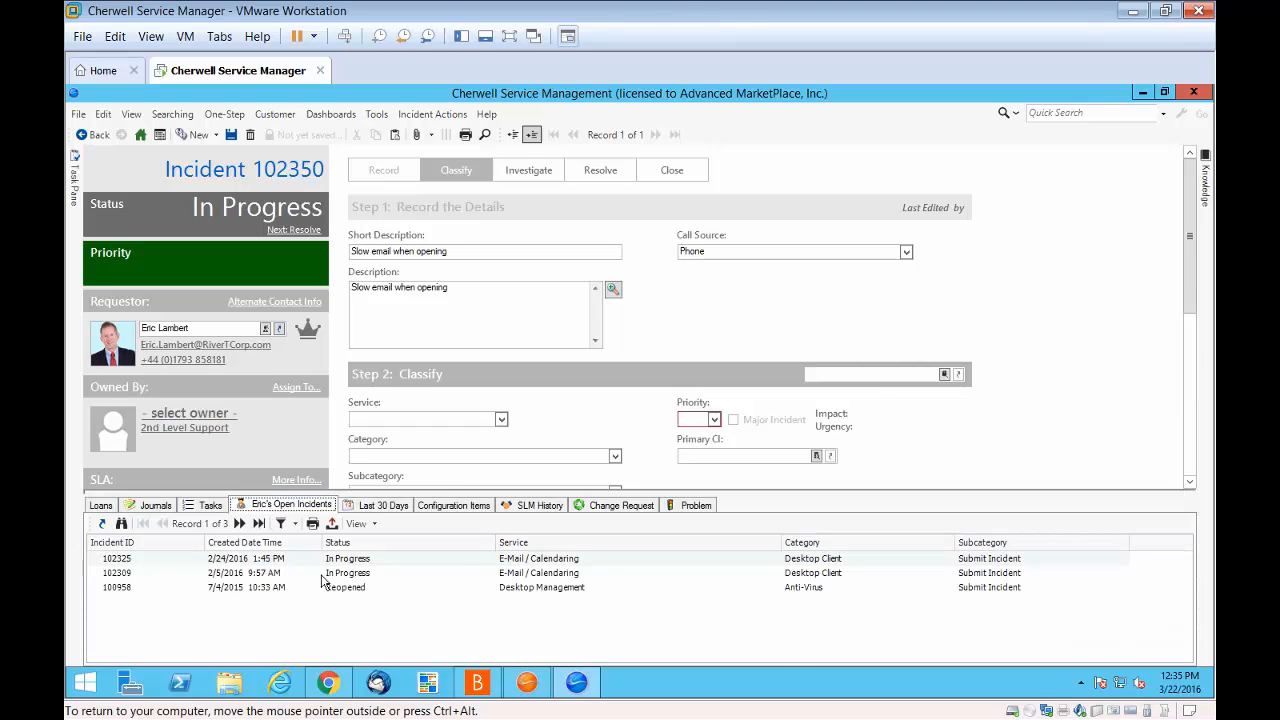
pyautogui.click(366, 505)
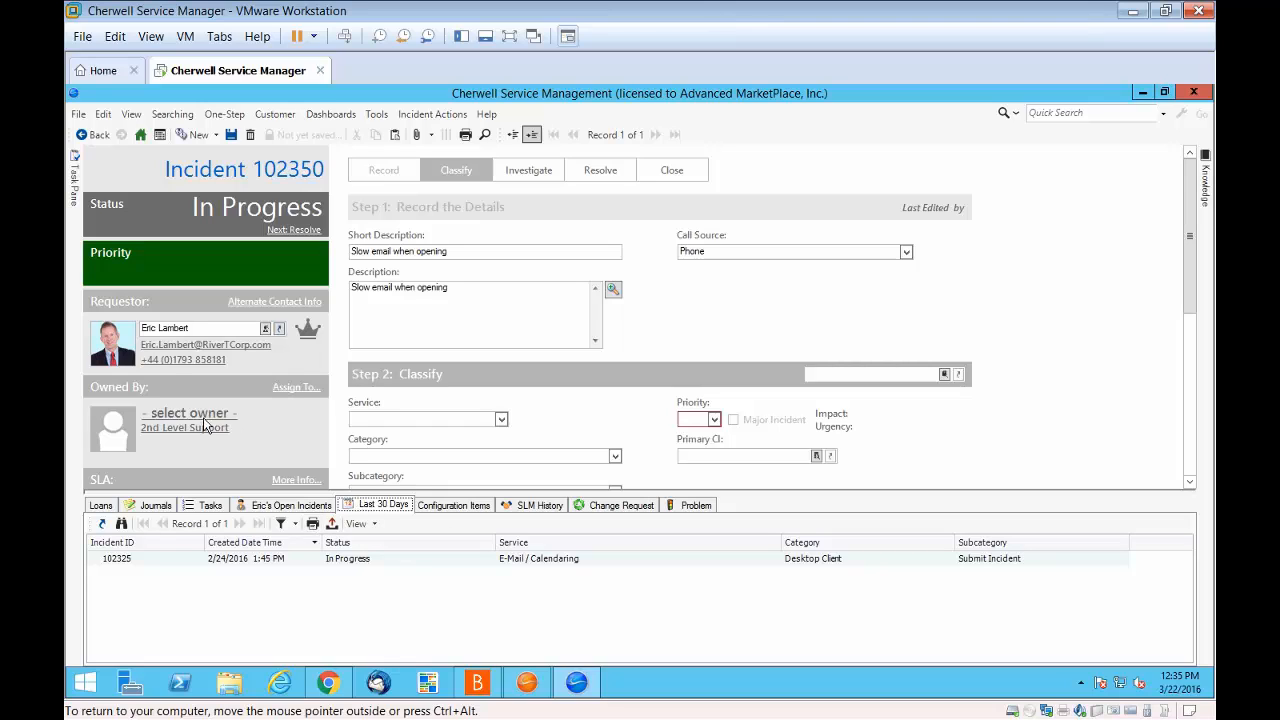
# Examine the VIP requestor's employee record and linked SLA details, close it, and bring the incident's SLA section into view
pyautogui.click(279, 329)
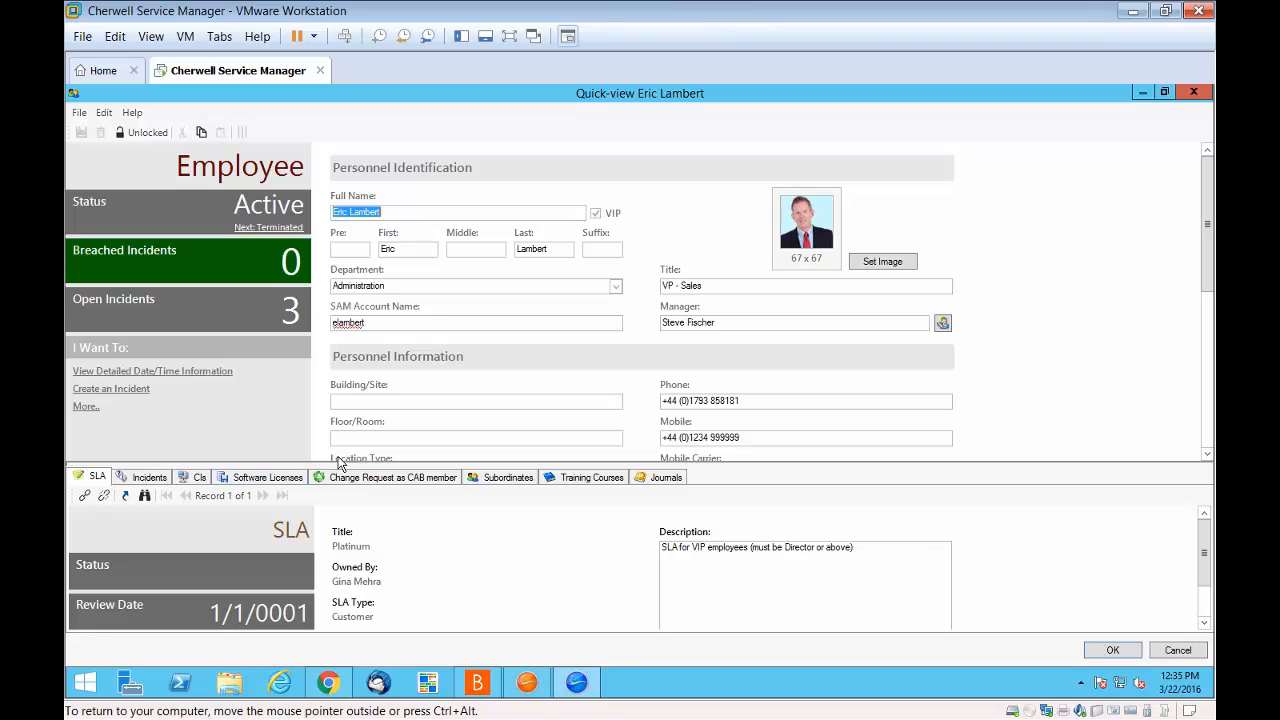
pyautogui.moveTo(347, 464); pyautogui.dragTo(314, 310)
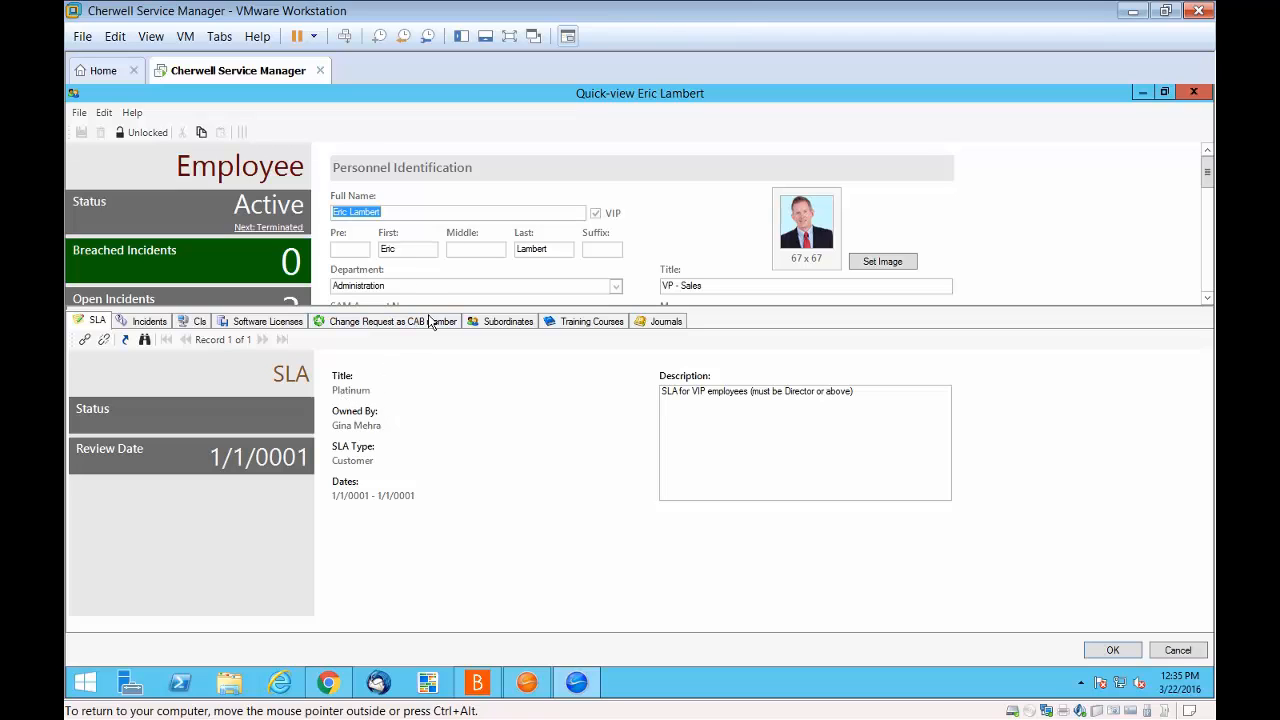
pyautogui.moveTo(433, 310); pyautogui.dragTo(449, 447)
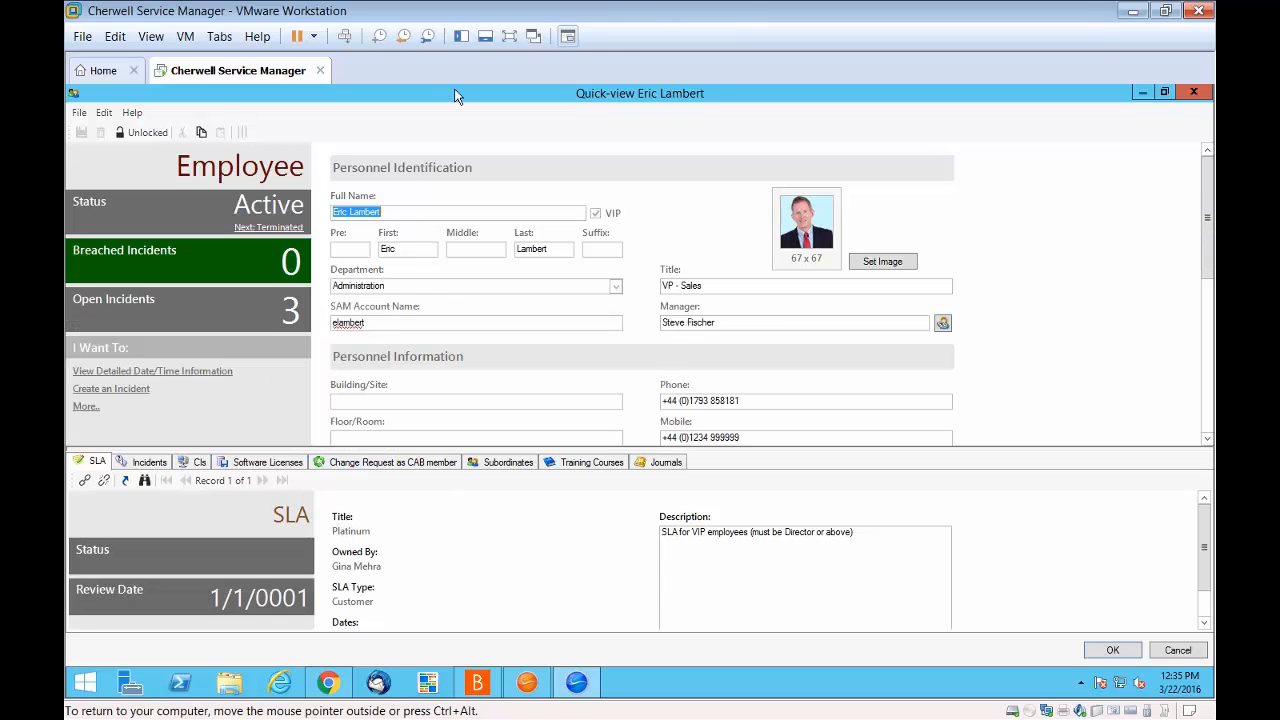
pyautogui.click(1192, 92)
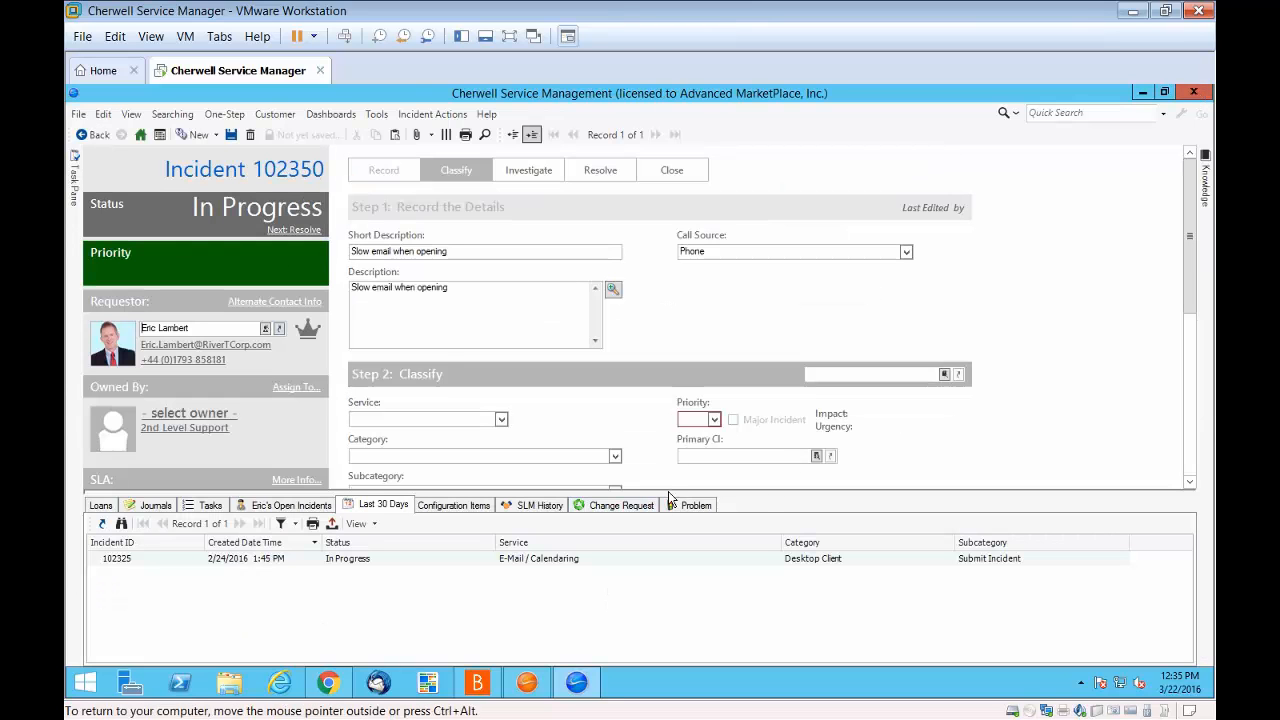
pyautogui.moveTo(668, 491); pyautogui.dragTo(352, 535)
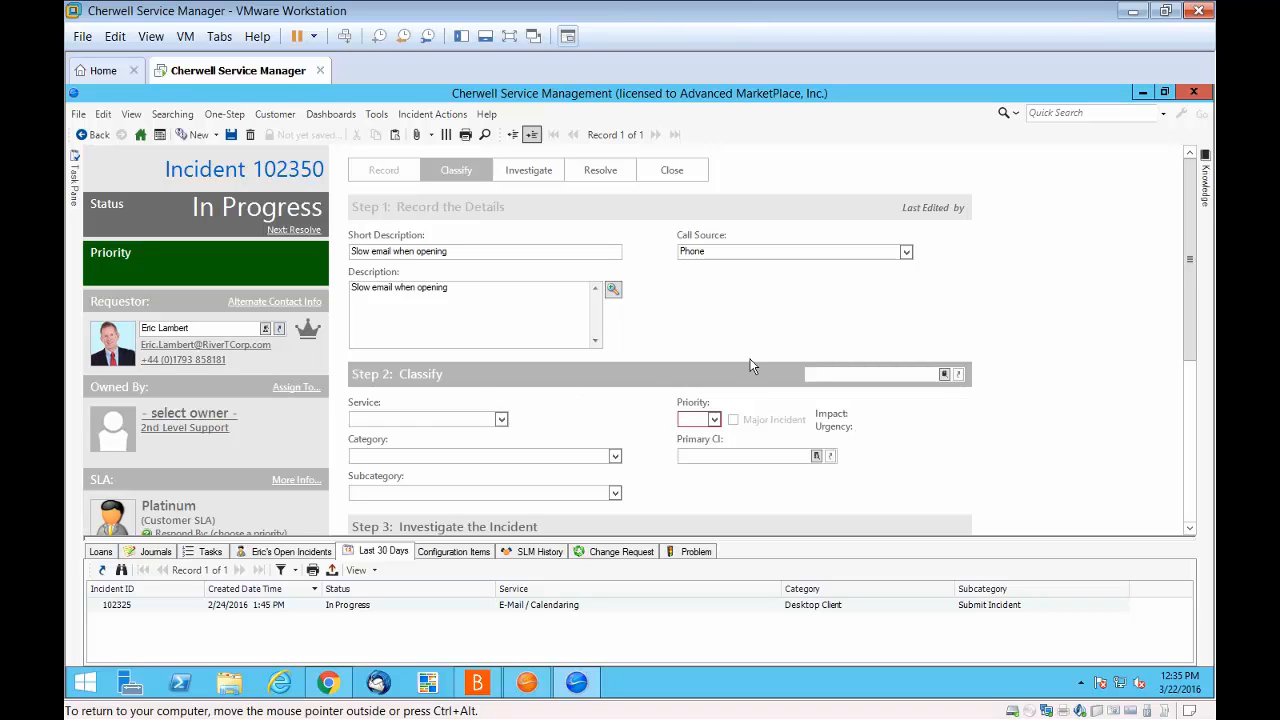
# Browse the incident subcategory selector, search it for "email", and close it without choosing an entry
pyautogui.click(945, 374)
pyautogui.moveTo(888, 248); pyautogui.dragTo(655, 135)
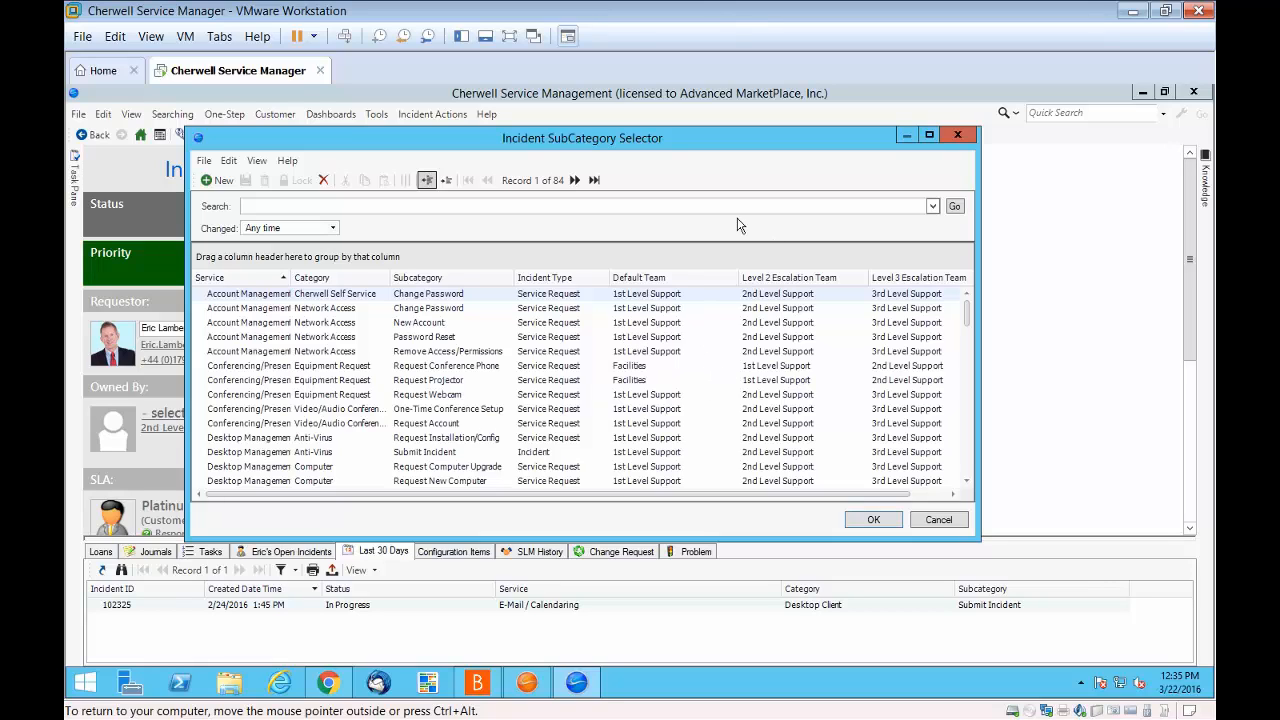
pyautogui.click(958, 137)
pyautogui.write('email')
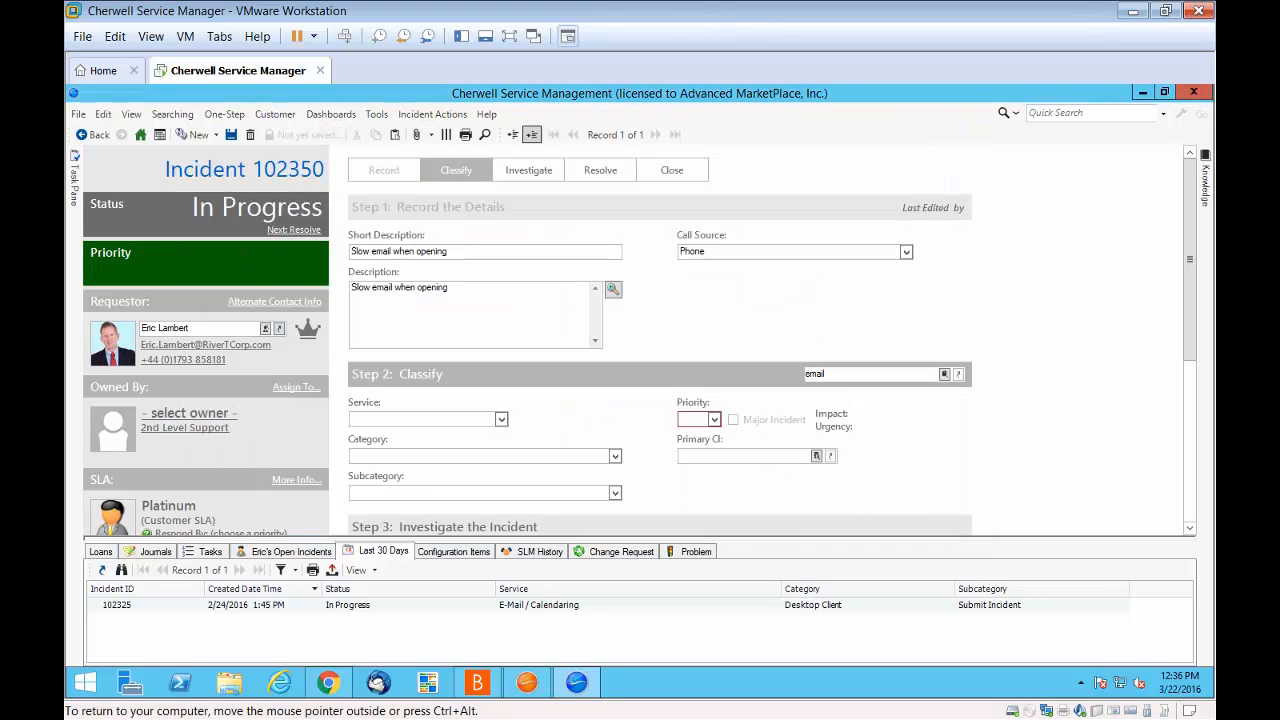
pyautogui.click(944, 374)
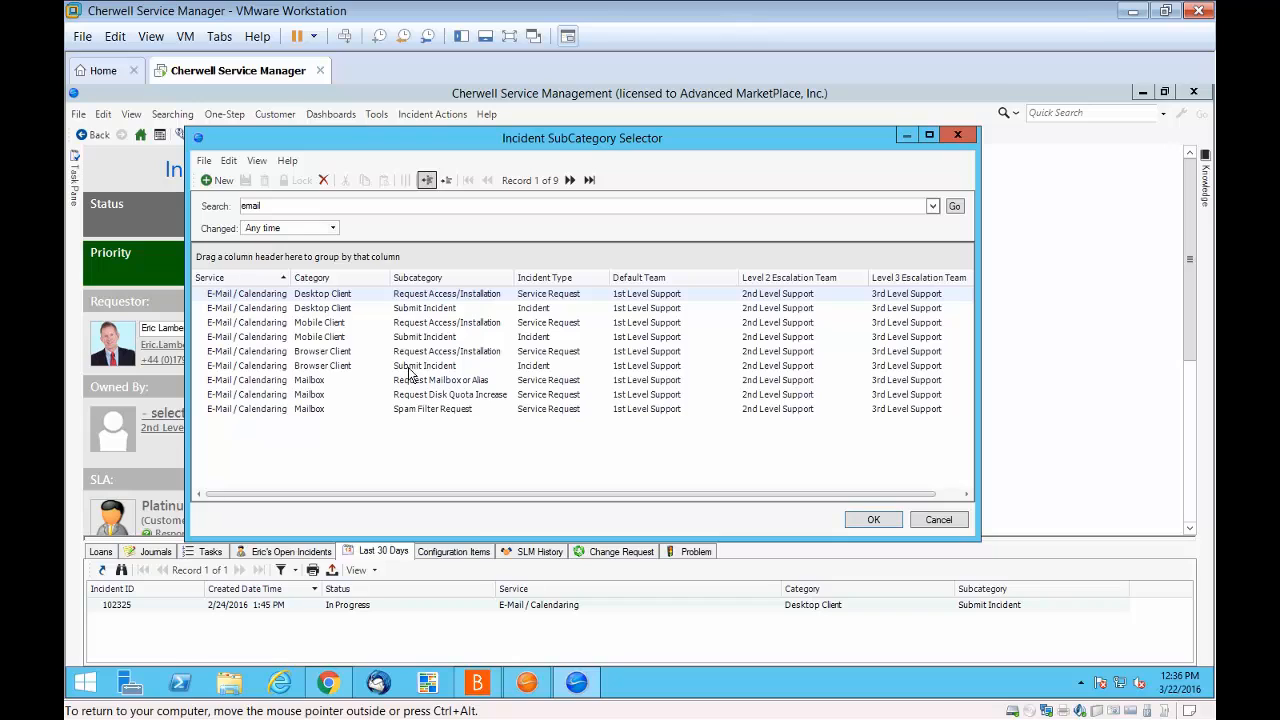
pyautogui.click(938, 522)
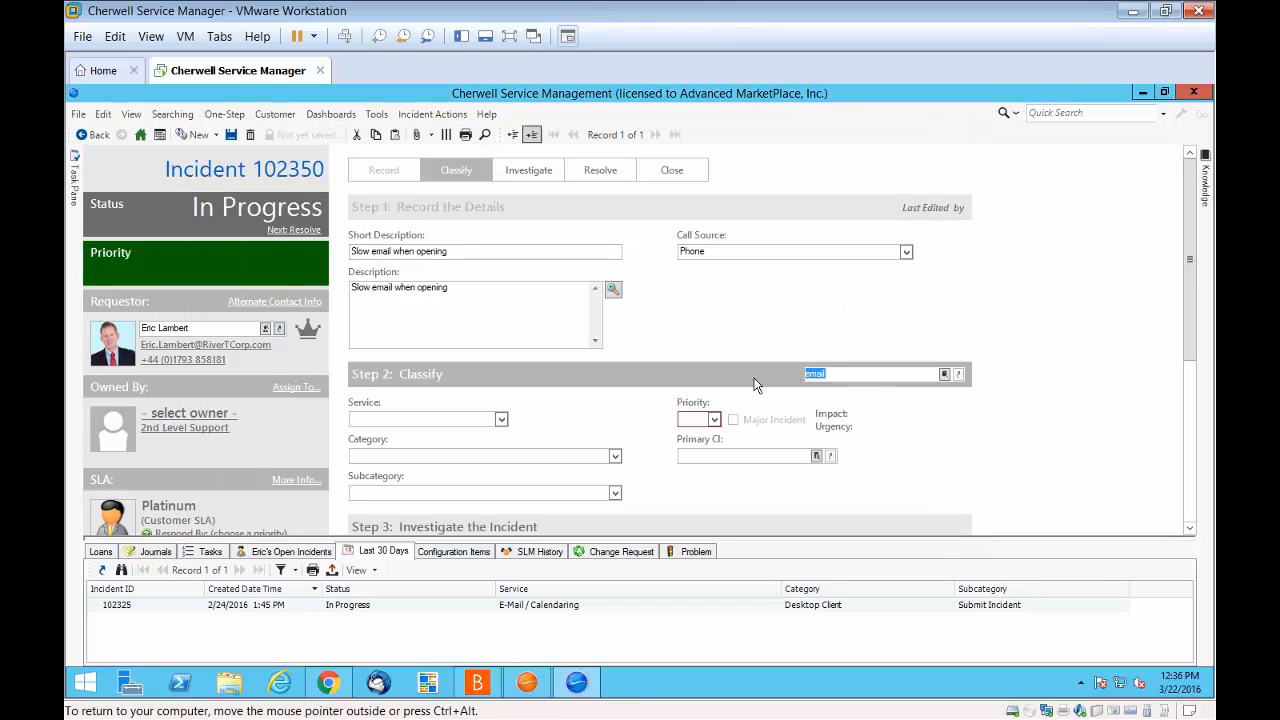
# Classify the incident with service E-Mail / Calendaring, category Desktop Client and subcategory Submit Incident
pyautogui.click(502, 420)
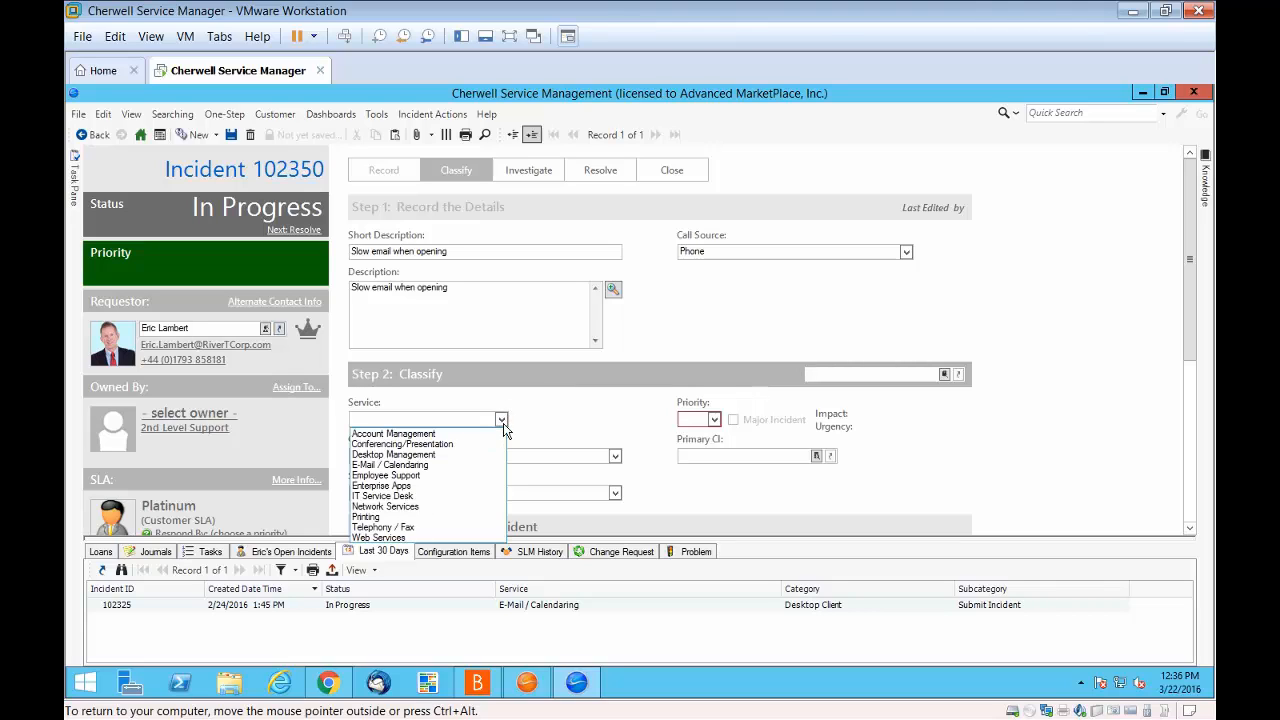
pyautogui.click(452, 468)
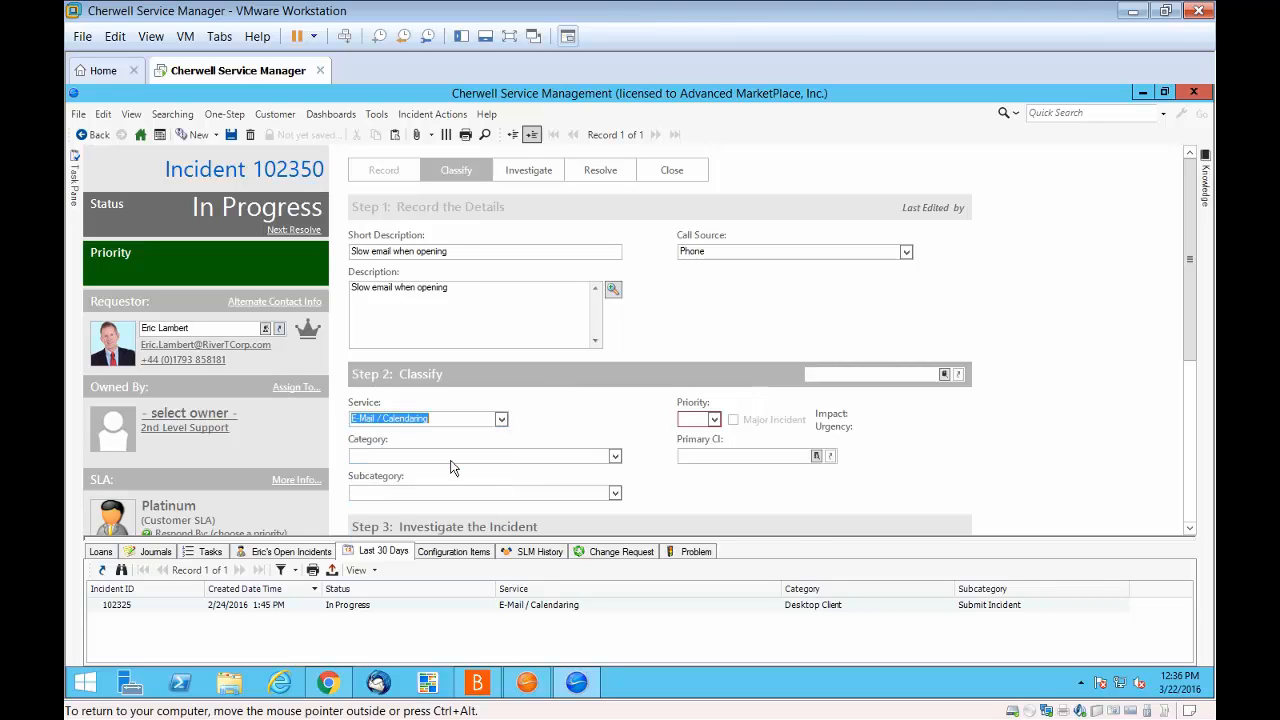
pyautogui.click(615, 456)
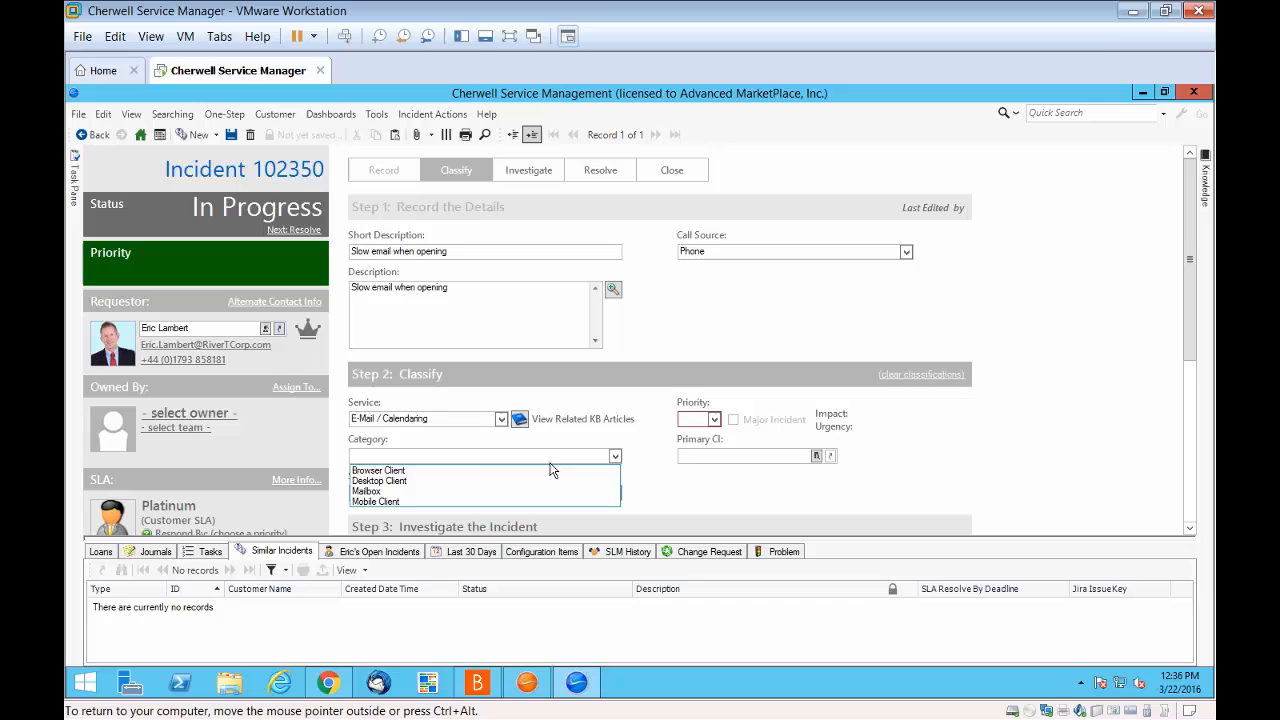
pyautogui.click(455, 480)
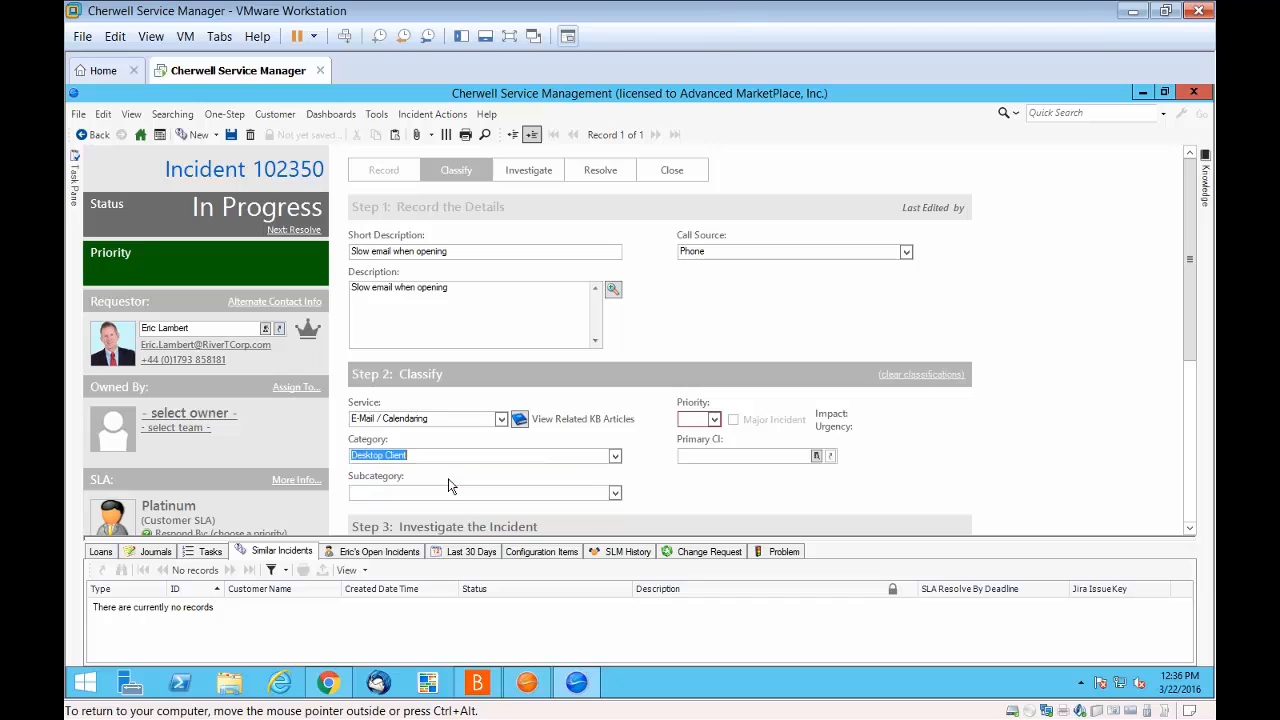
pyautogui.click(615, 494)
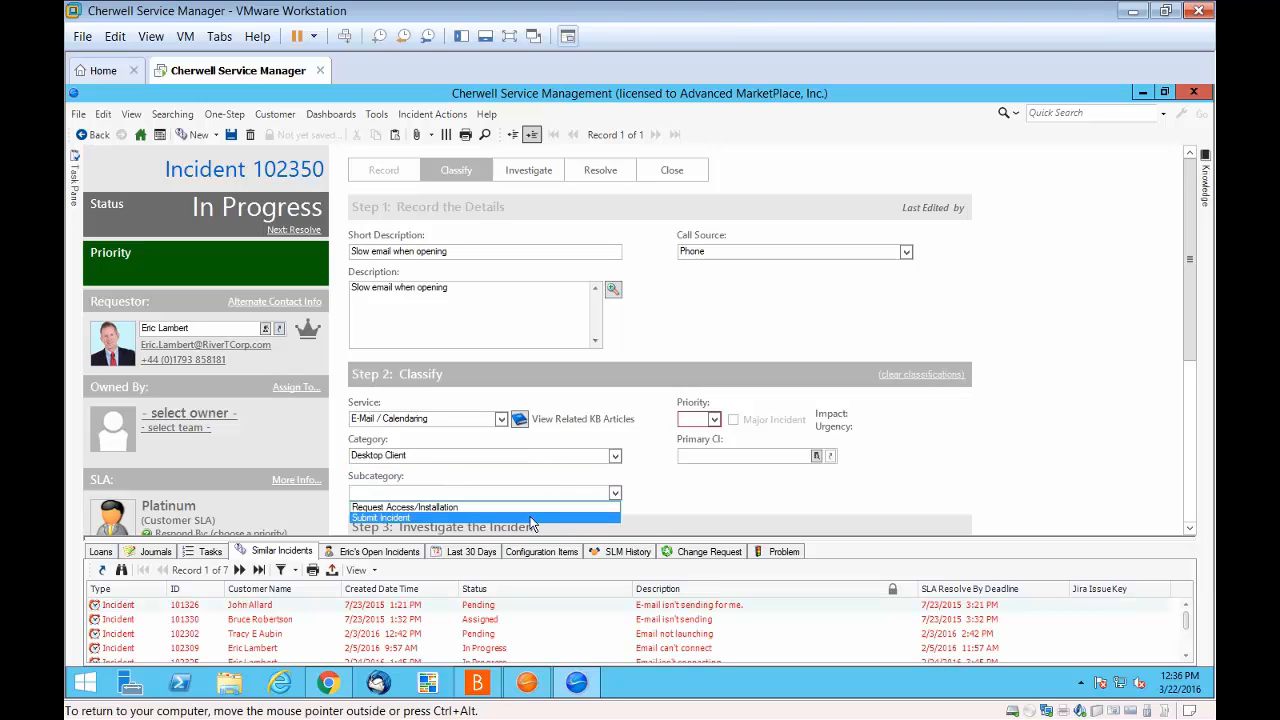
pyautogui.click(530, 518)
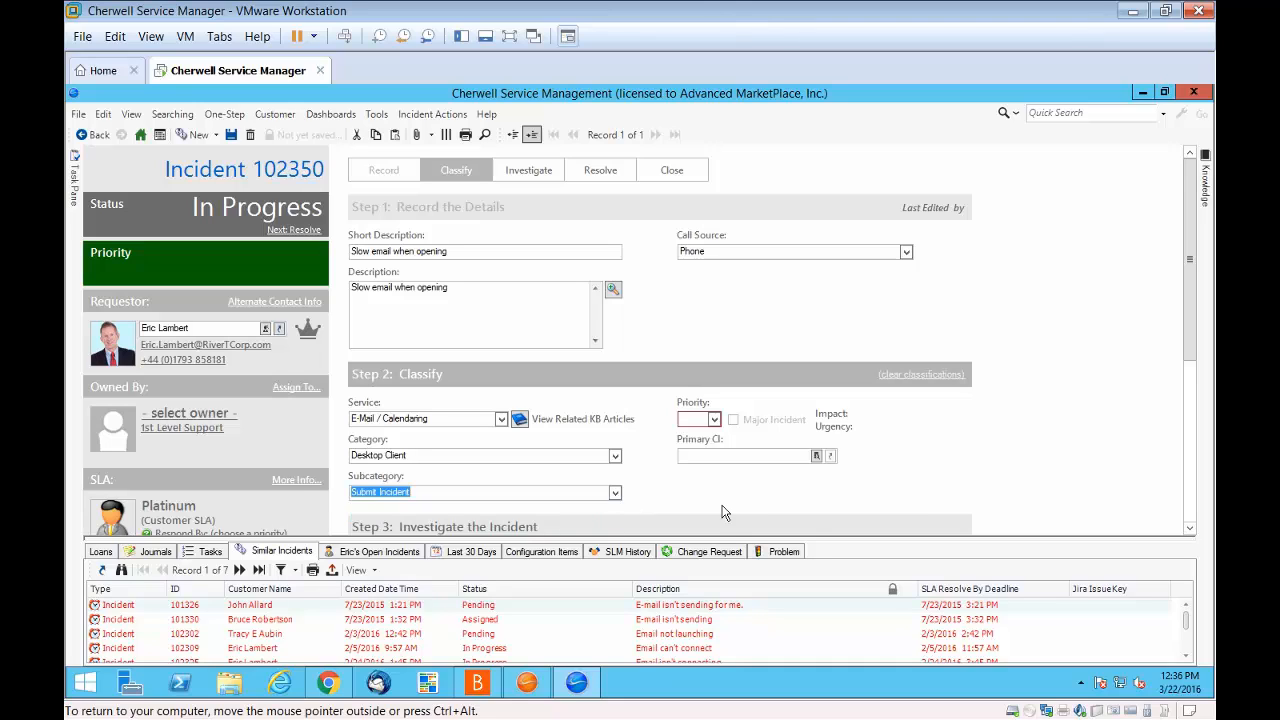
# Enlarge the related-records area to review the list of similar incidents
pyautogui.click(488, 494)
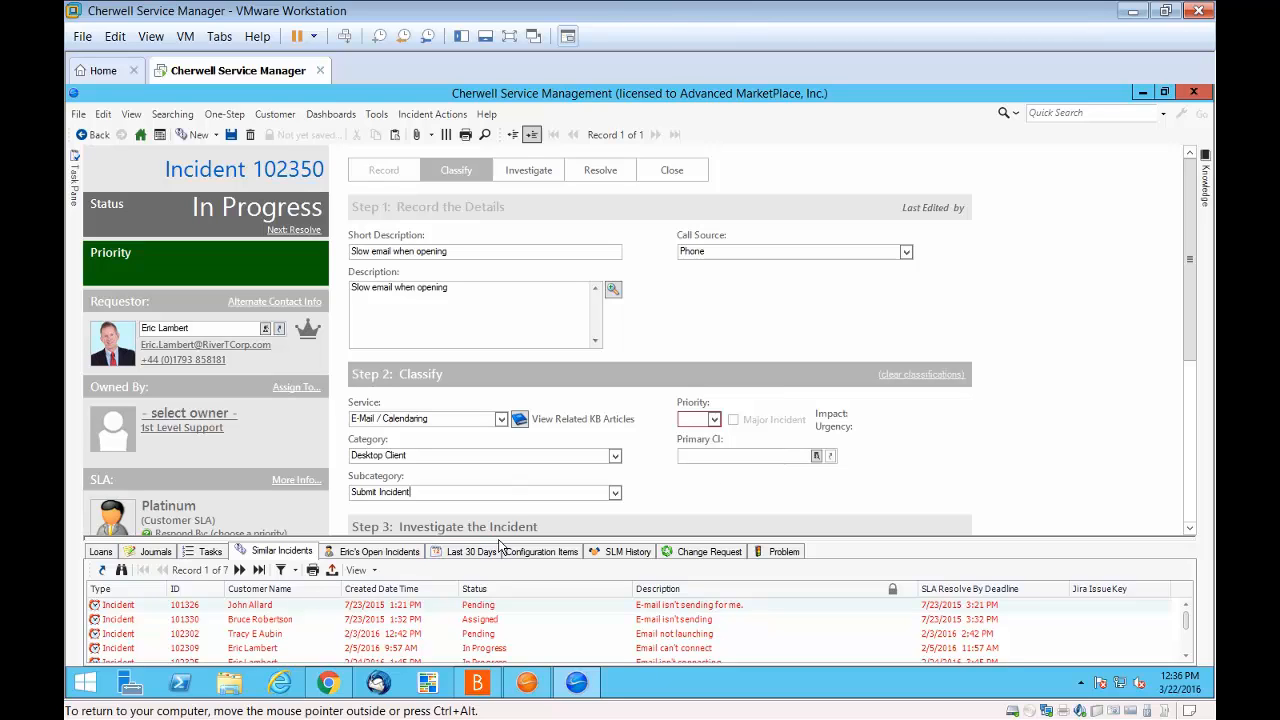
pyautogui.moveTo(500, 545); pyautogui.dragTo(490, 383)
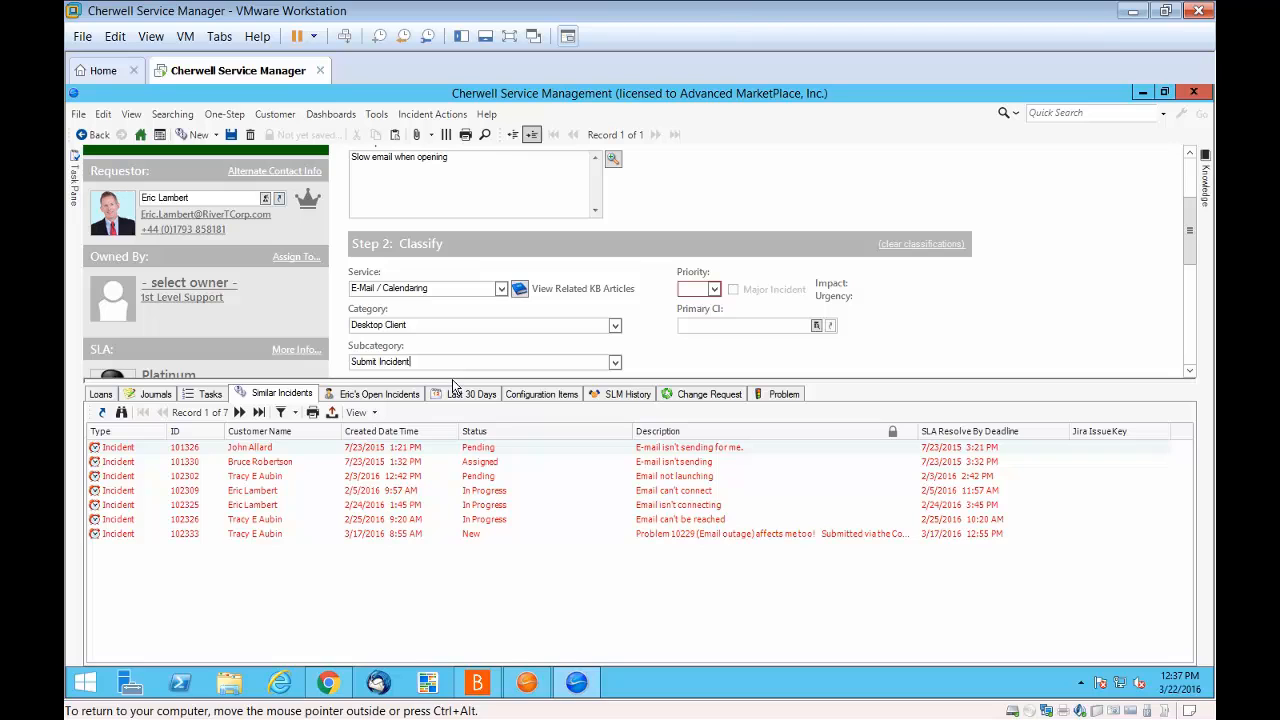
# Shrink the related-records area and review the requestor's open incidents
pyautogui.moveTo(452, 383); pyautogui.dragTo(472, 430)
pyautogui.click(380, 443)
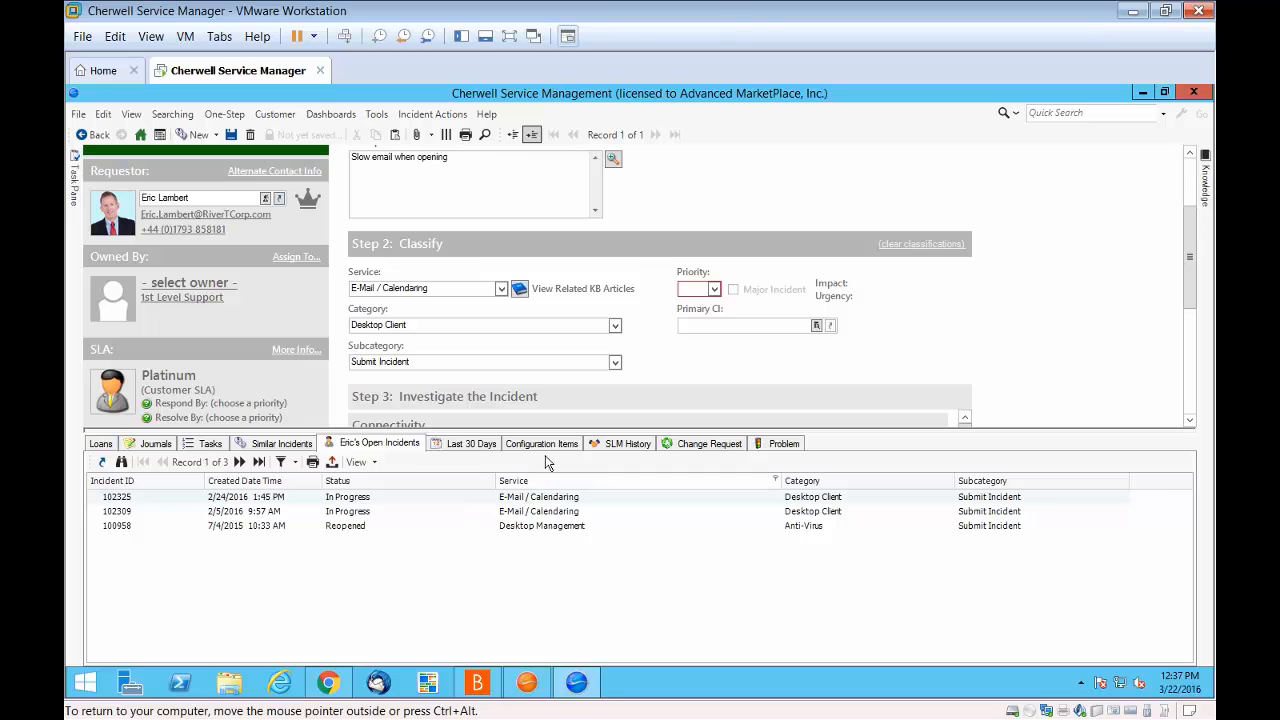
# Give the incident form more room and set the priority to 3 with Department impact and Medium urgency
pyautogui.moveTo(561, 433); pyautogui.dragTo(572, 527)
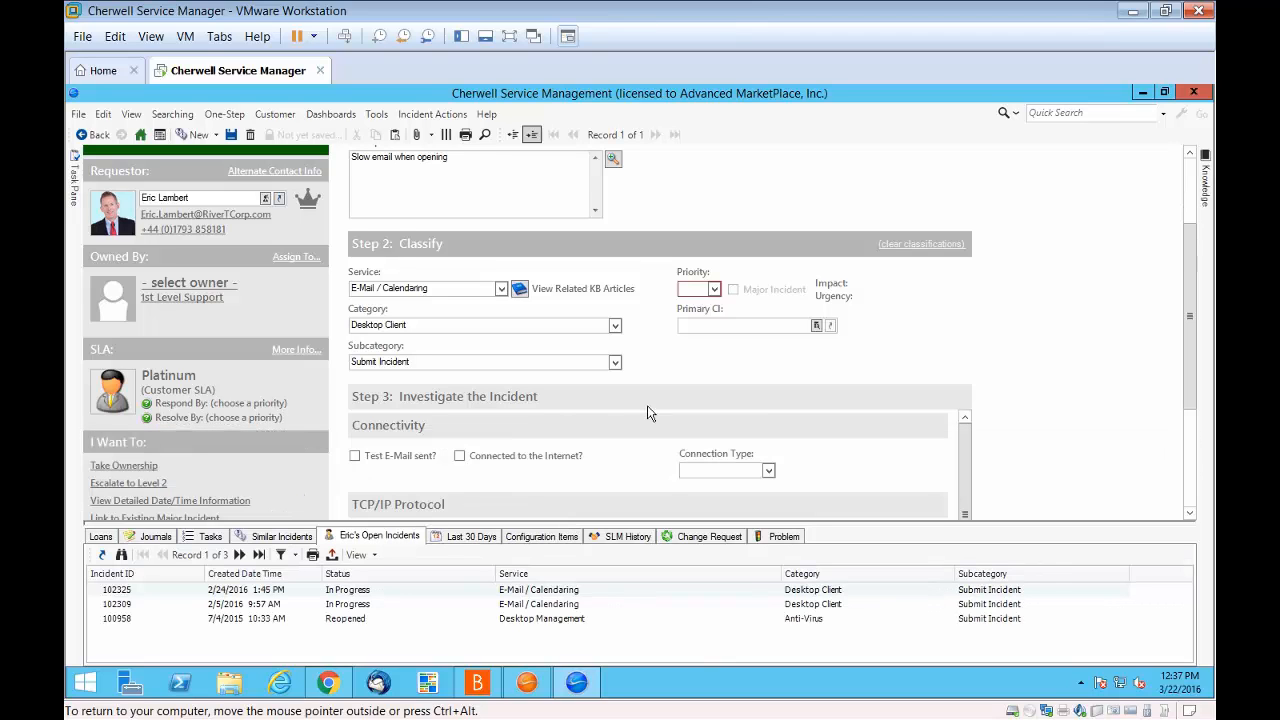
pyautogui.click(715, 290)
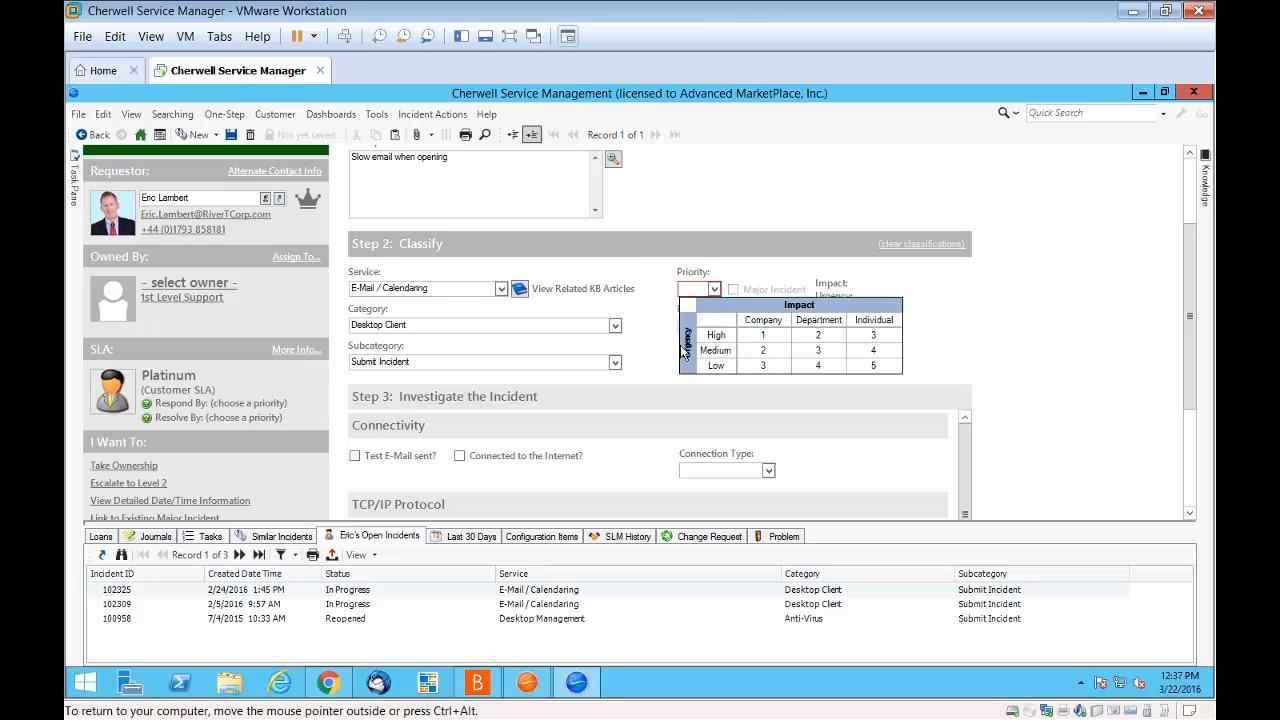
pyautogui.click(820, 353)
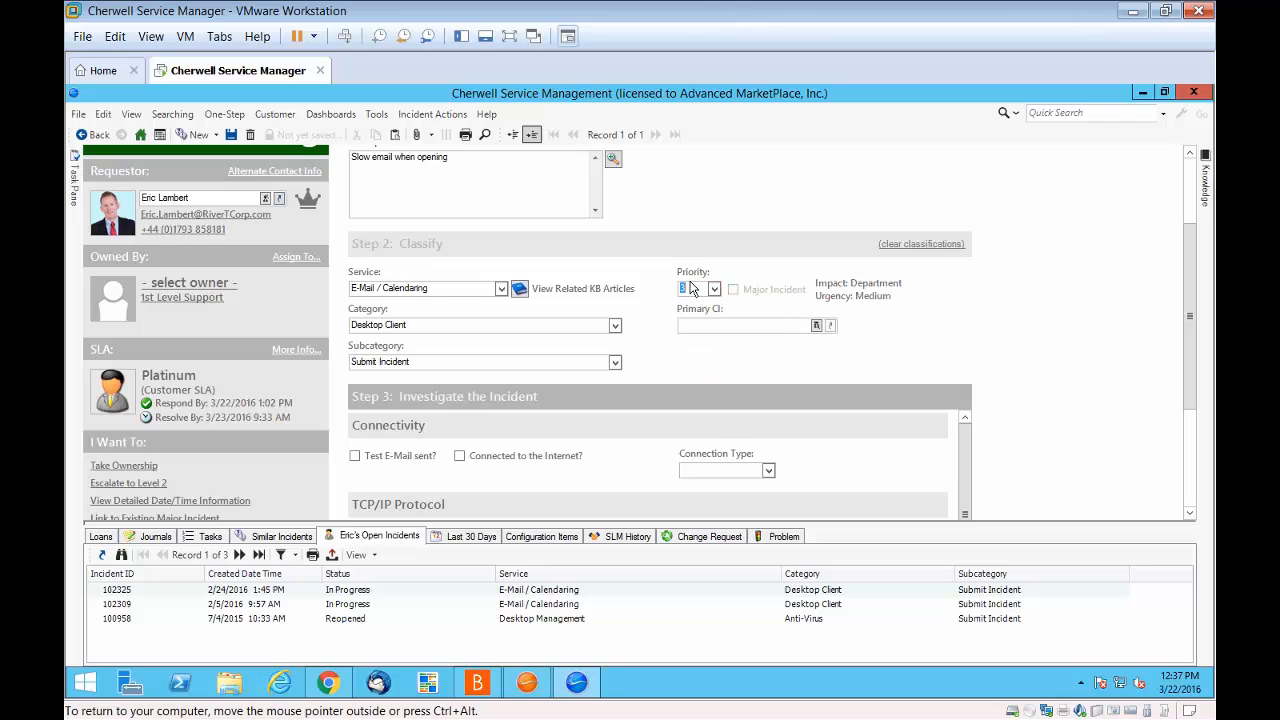
# Show all of the requestor's configuration items, widen the CI Type column, and choose the Latitude E5530 laptop as primary CI
pyautogui.click(816, 326)
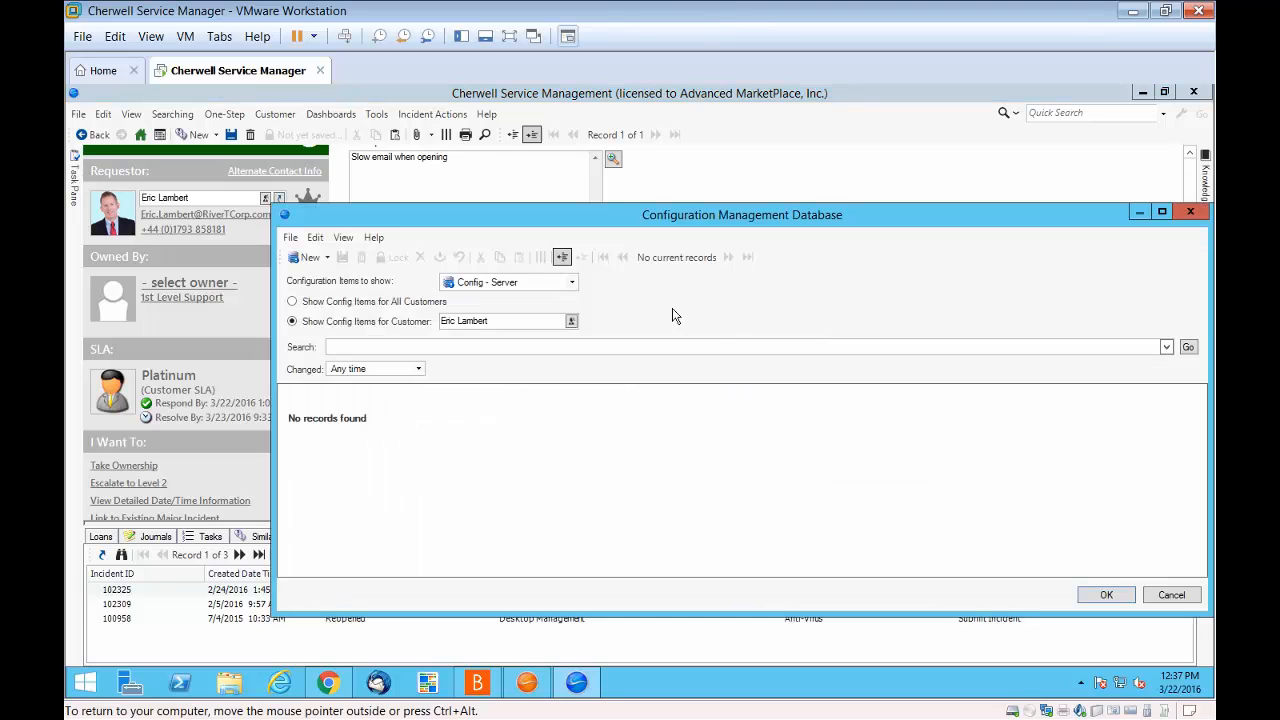
pyautogui.click(571, 284)
pyautogui.click(545, 300)
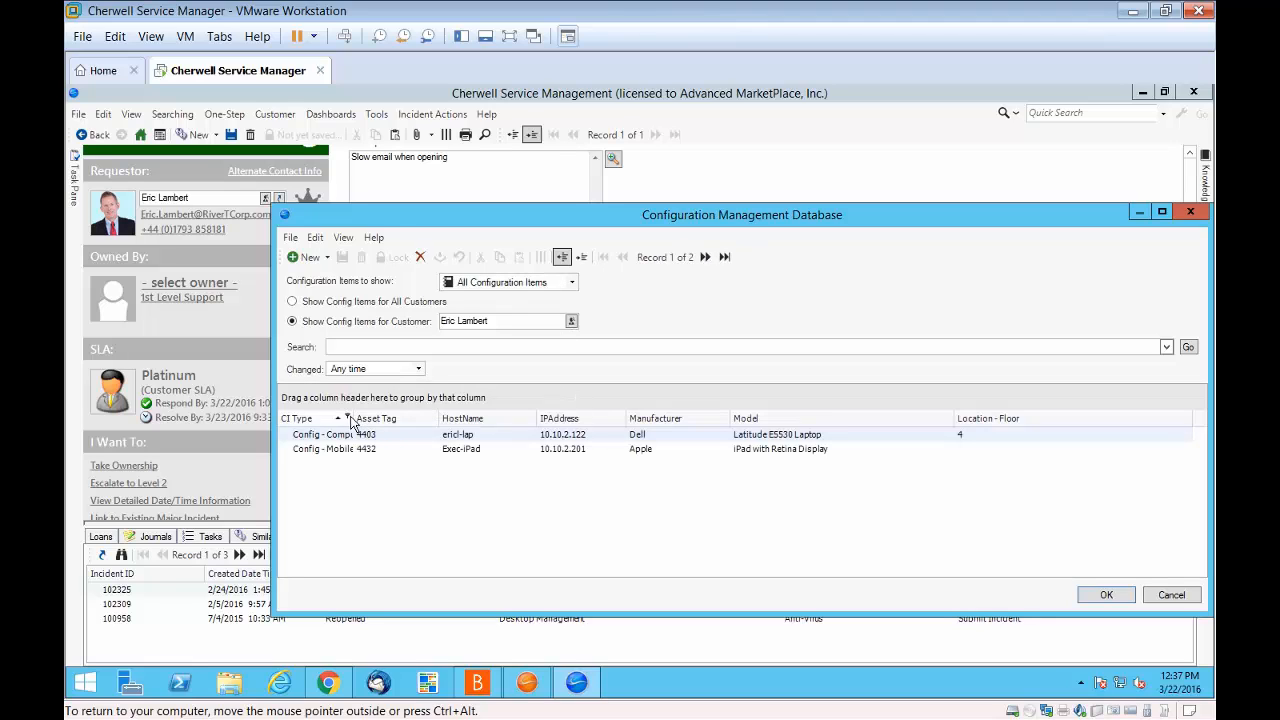
pyautogui.moveTo(352, 424); pyautogui.dragTo(444, 424)
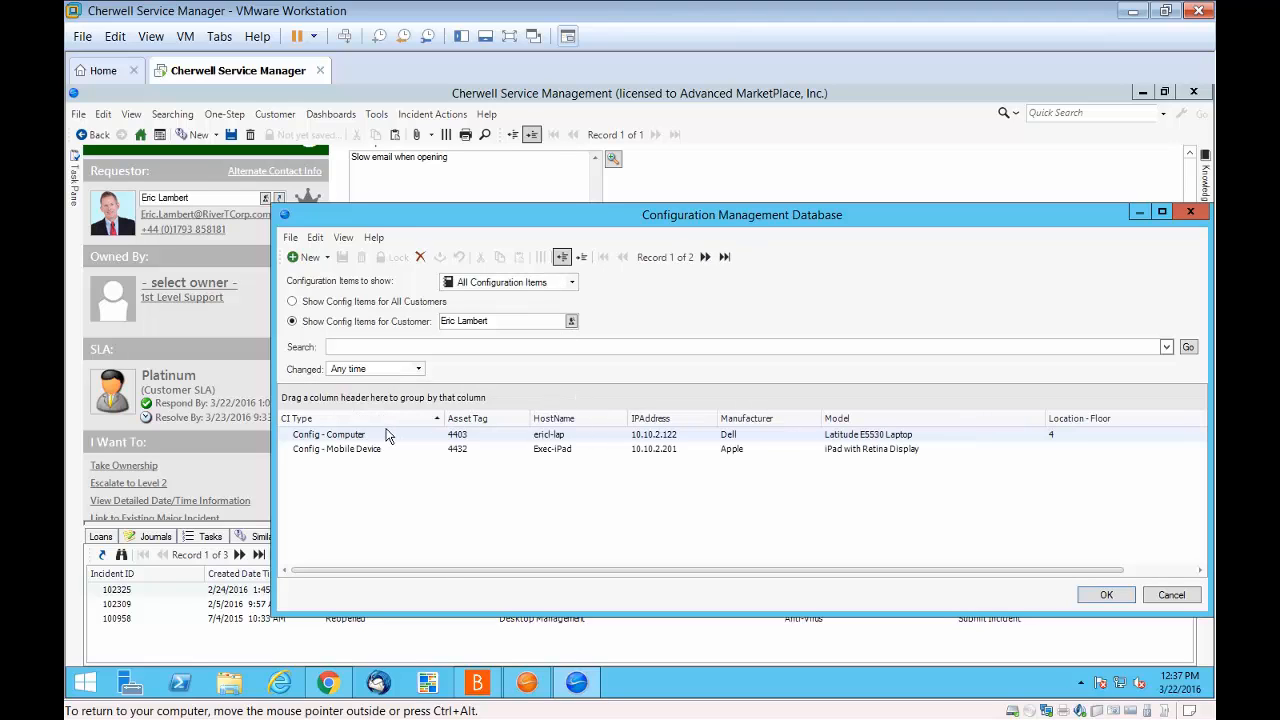
pyautogui.doubleClick(355, 440)
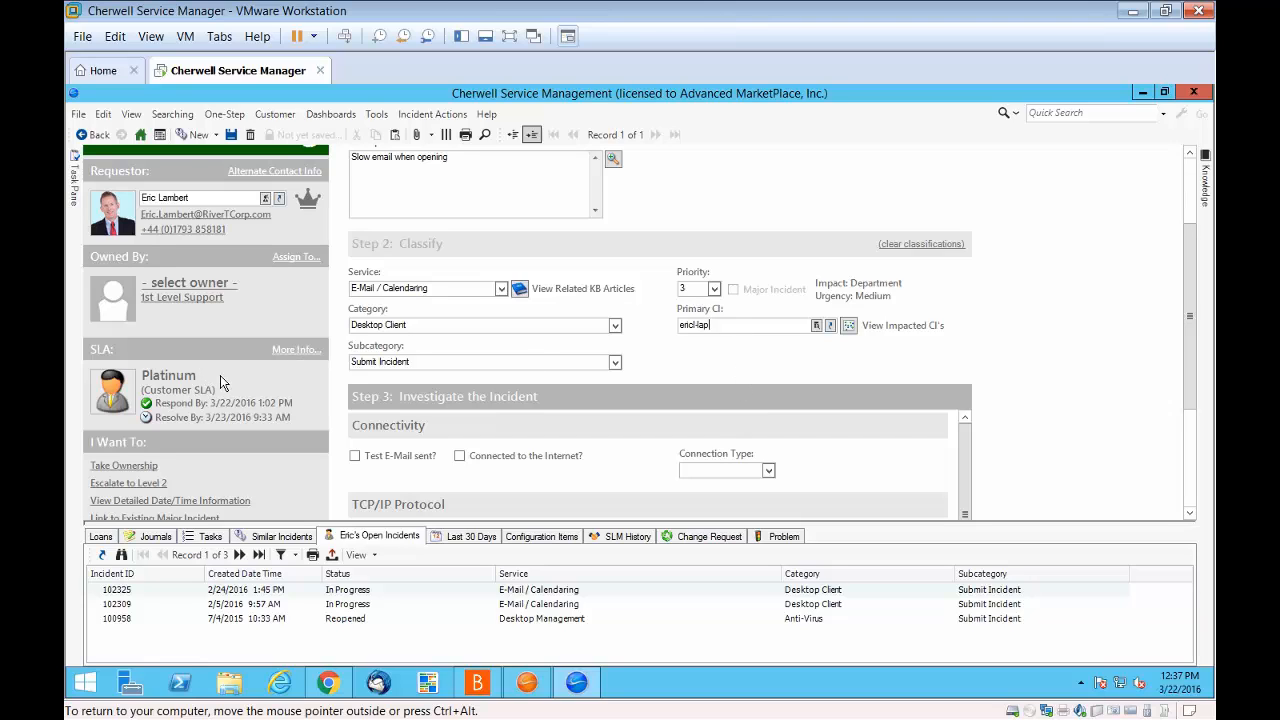
# Examine the incident's SLA explanation, including which related SLA applies and its target times, and close it
pyautogui.click(300, 352)
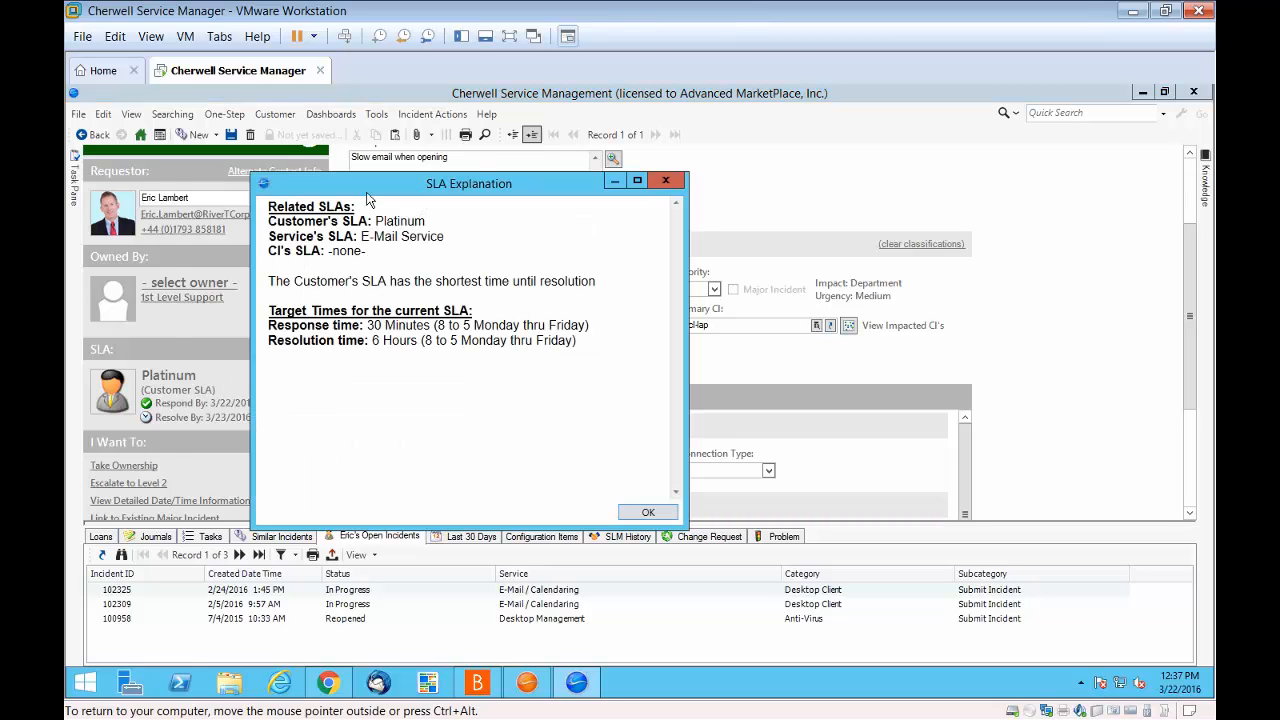
pyautogui.moveTo(366, 195); pyautogui.dragTo(307, 203)
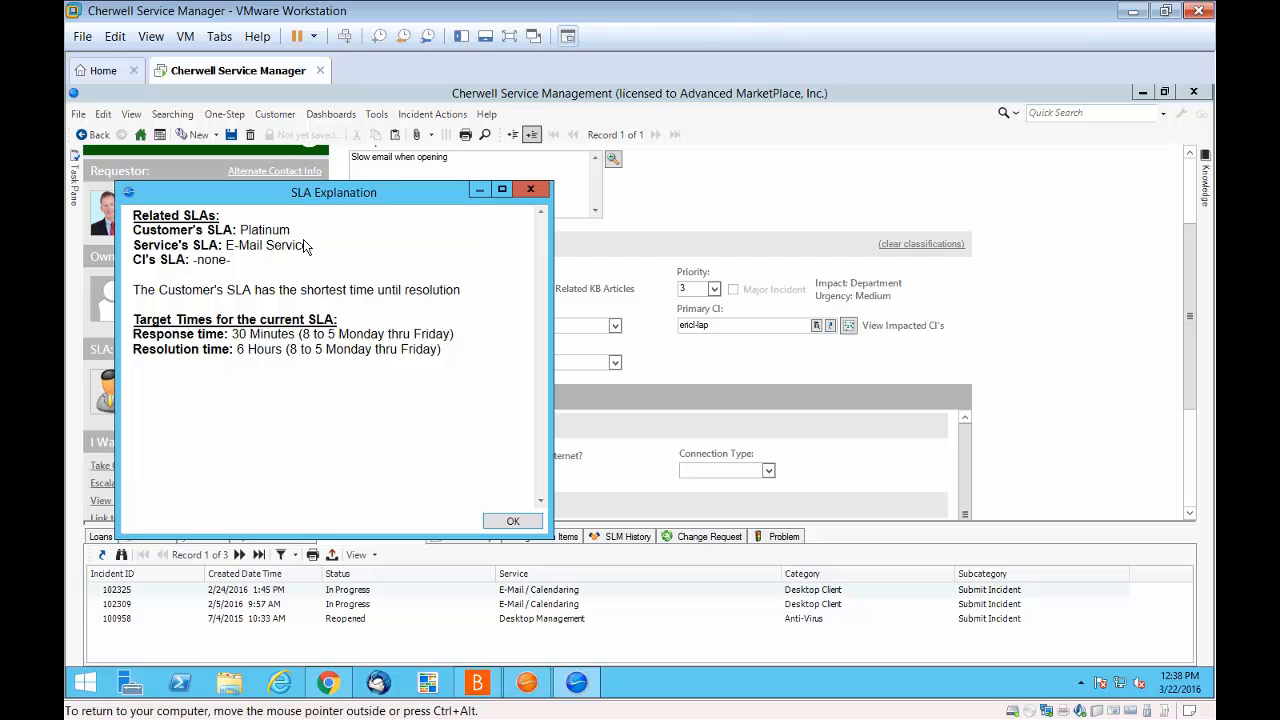
pyautogui.moveTo(131, 295); pyautogui.dragTo(474, 290)
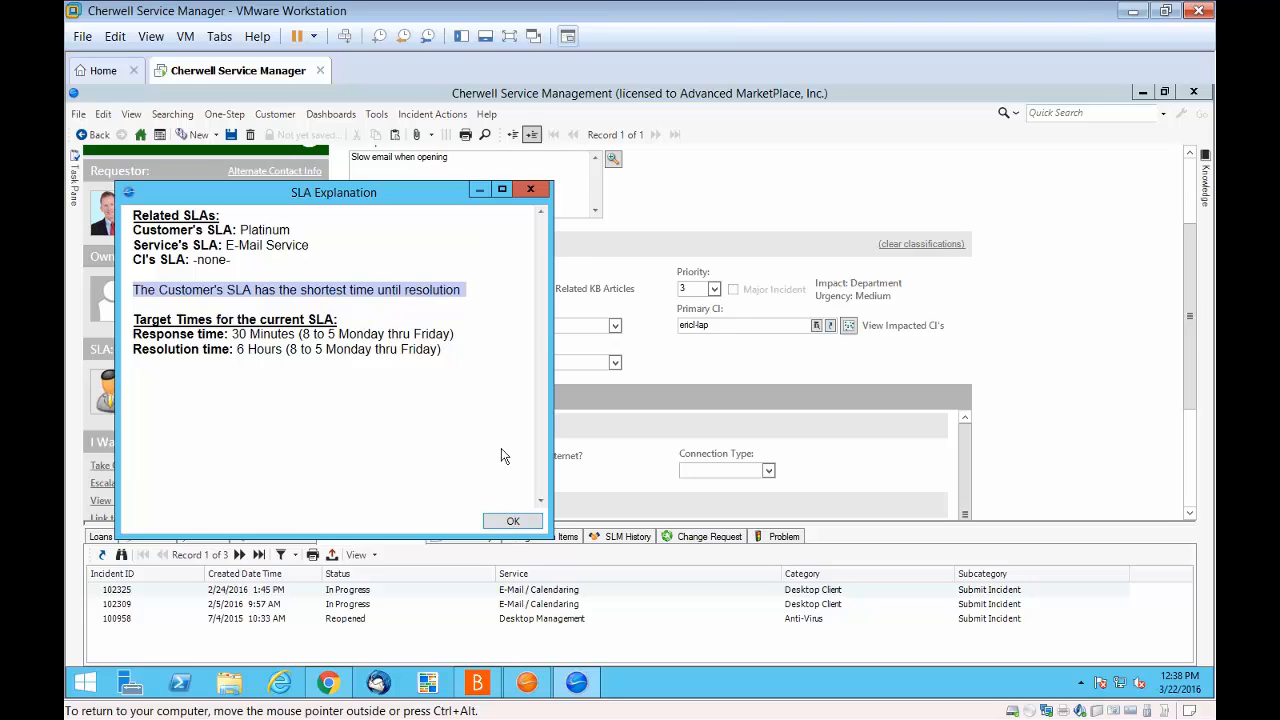
pyautogui.click(512, 522)
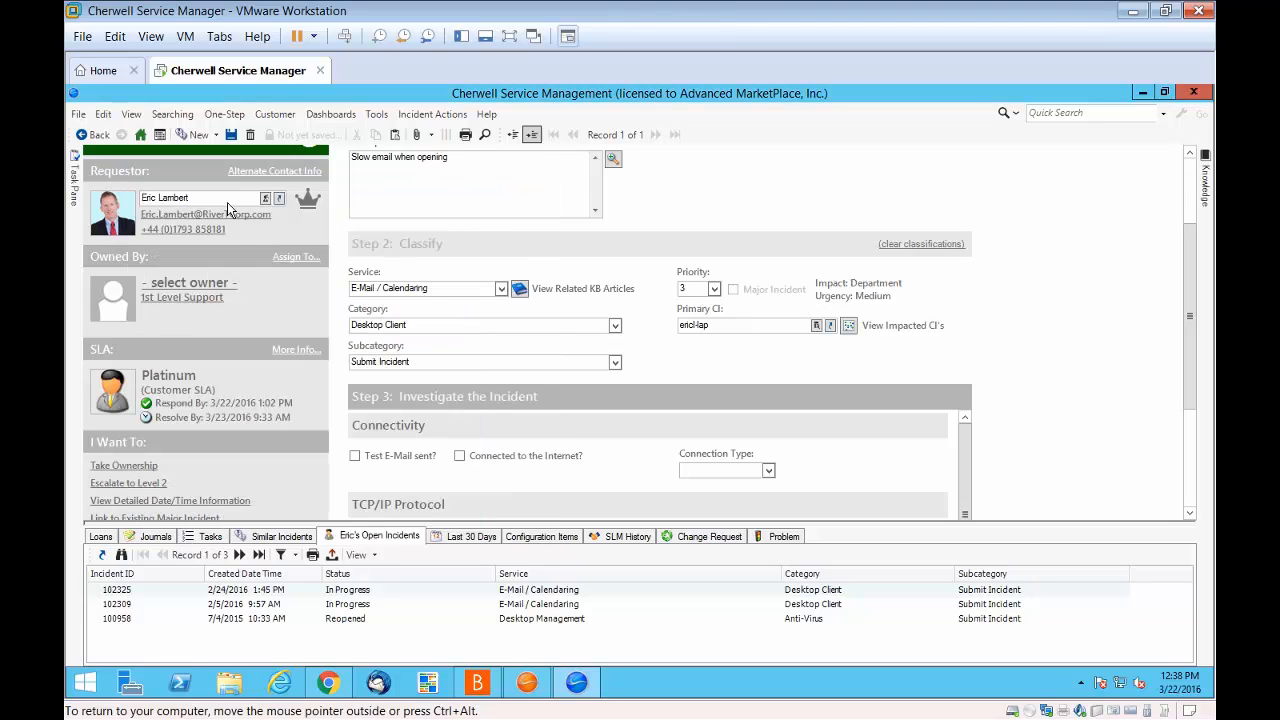
# Search contacts for "er*", make the Operations Facilities Specialist the requestor, and check the incident's SLA explanation
pyautogui.moveTo(190, 198); pyautogui.dragTo(136, 204)
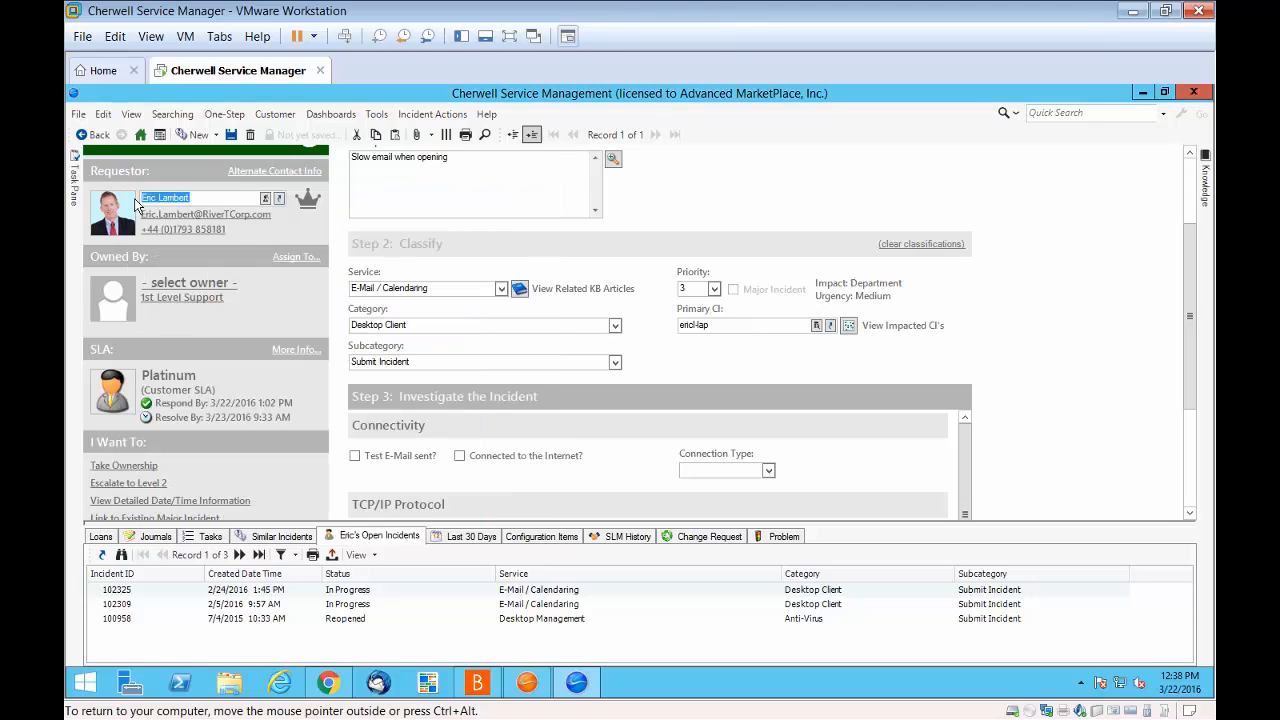
pyautogui.write('er*')
pyautogui.press('Return')
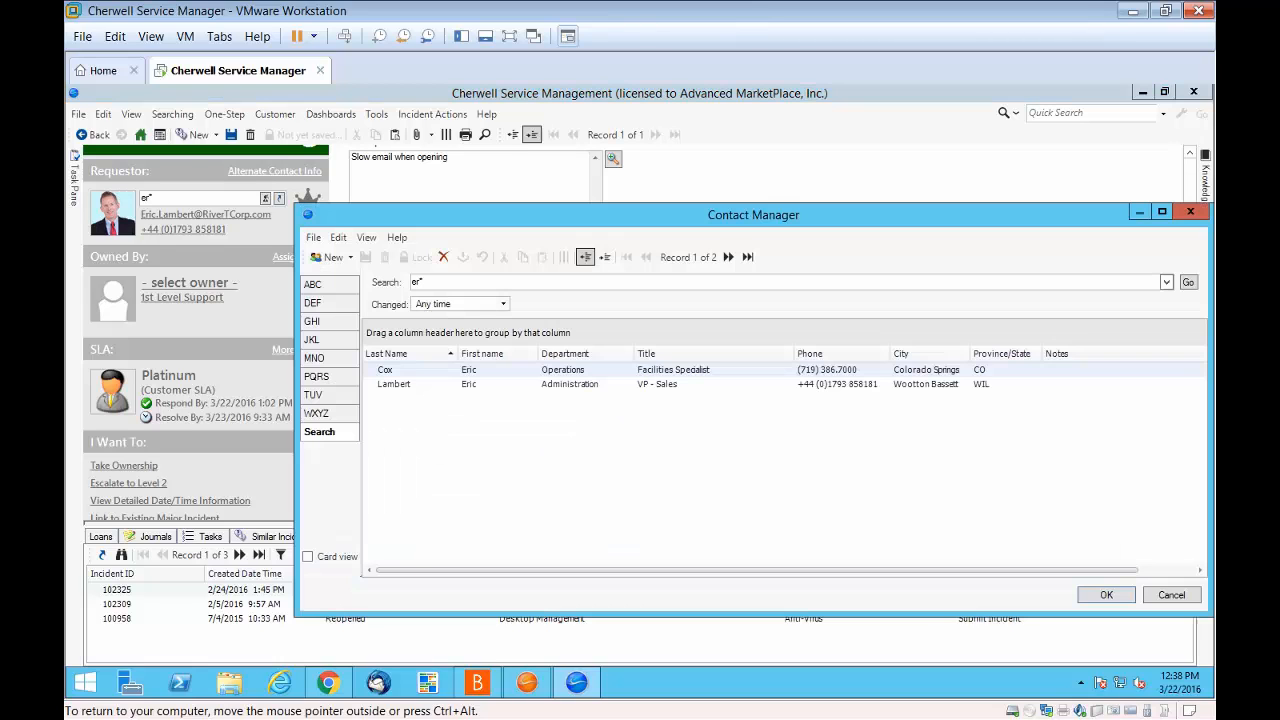
pyautogui.doubleClick(397, 371)
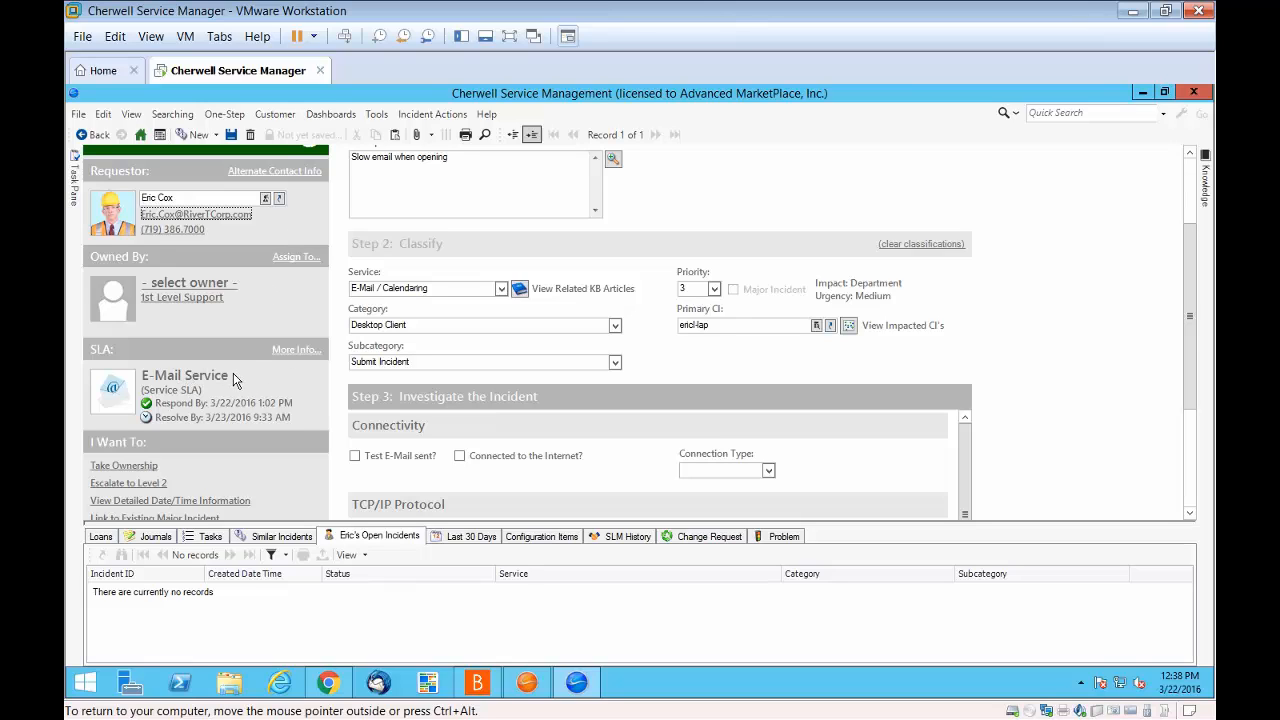
pyautogui.click(296, 349)
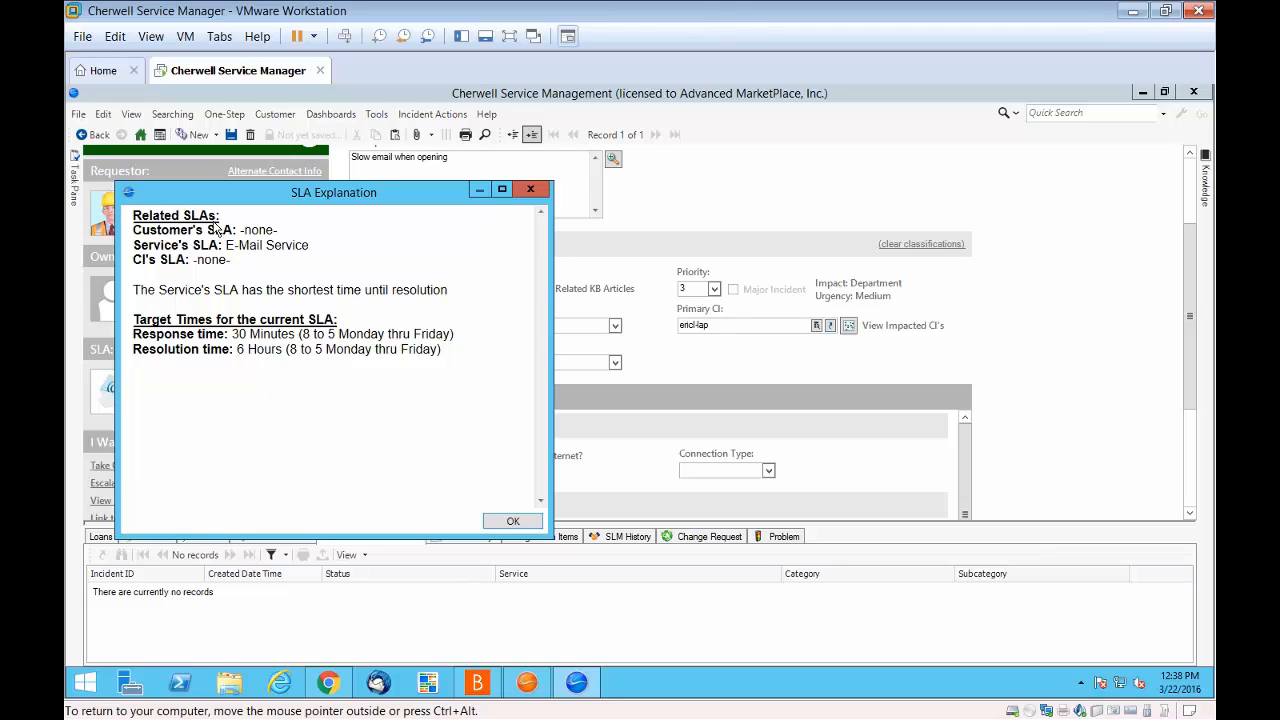
pyautogui.click(531, 192)
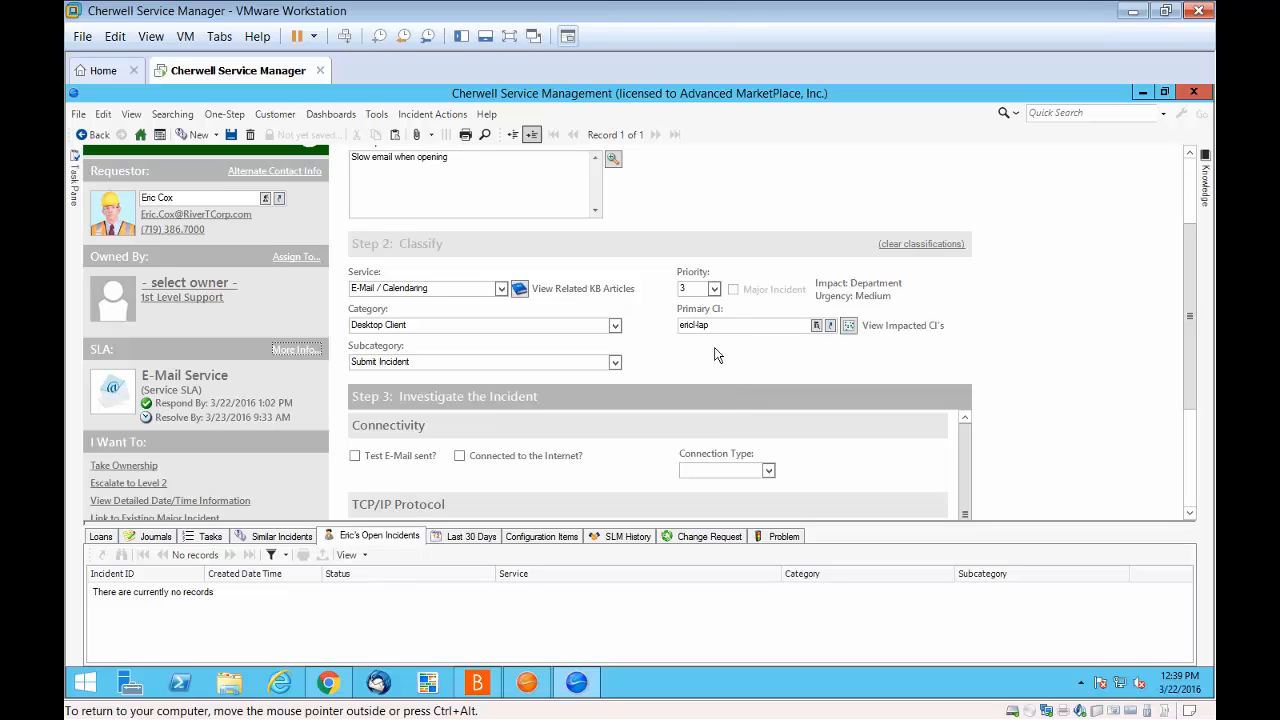
# Look up the primary CI across all customers and restrict the configuration items to Config - Network Device
pyautogui.click(817, 327)
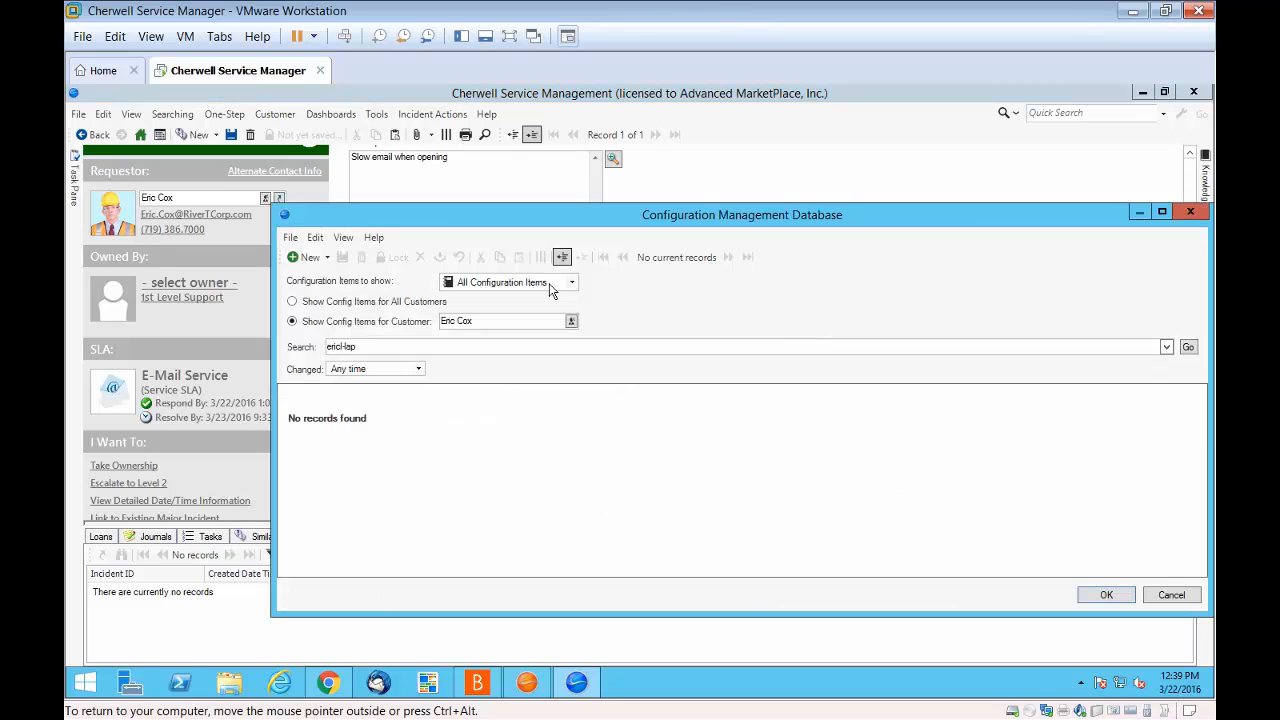
pyautogui.click(291, 302)
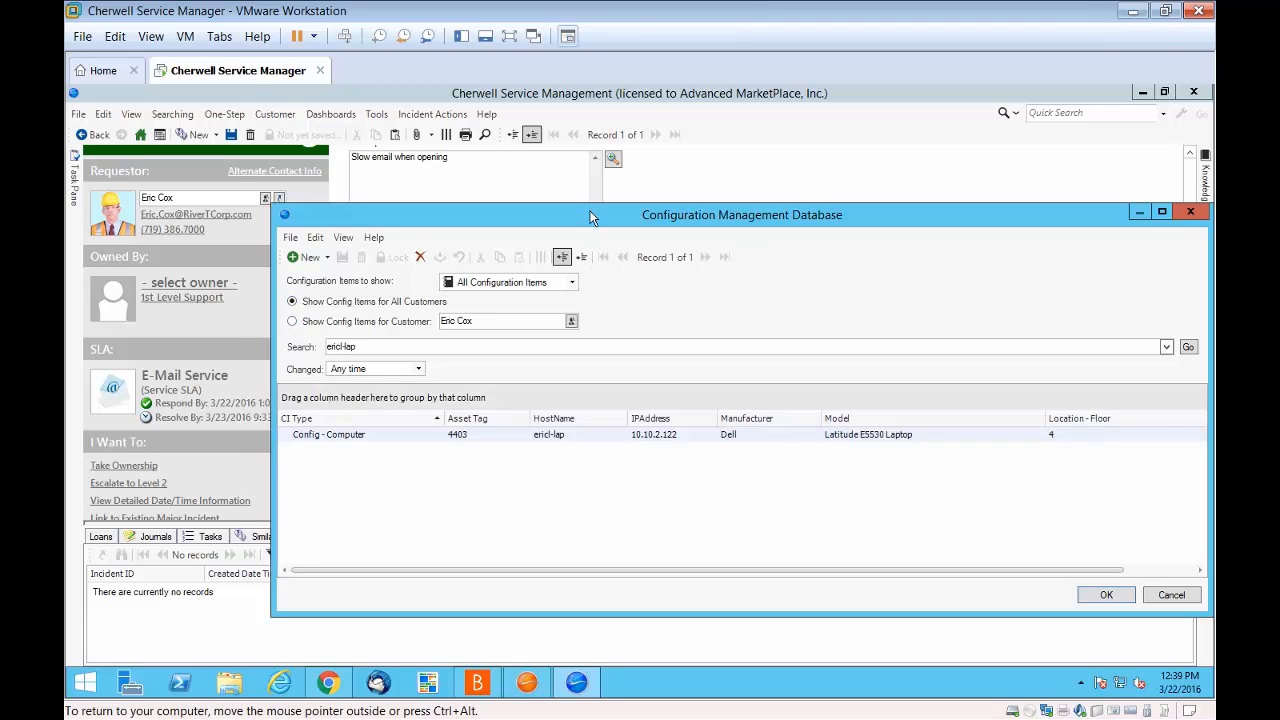
pyautogui.moveTo(590, 217); pyautogui.dragTo(528, 99)
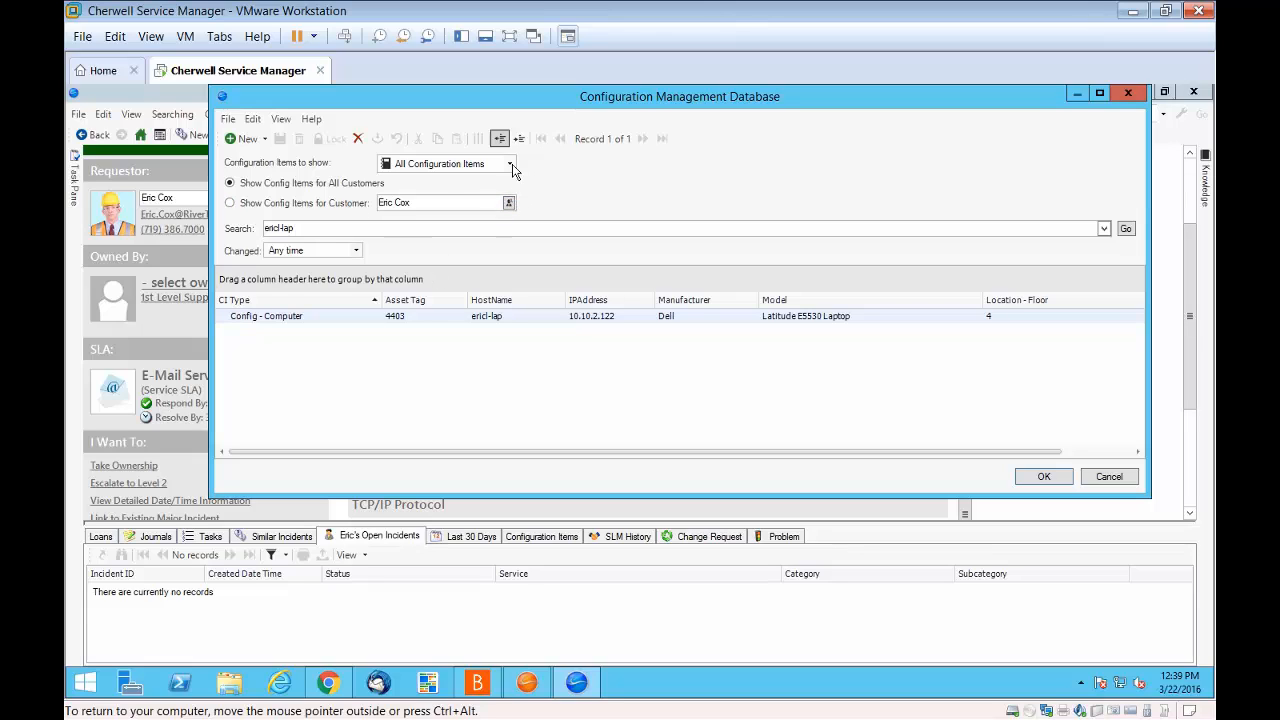
pyautogui.click(456, 203)
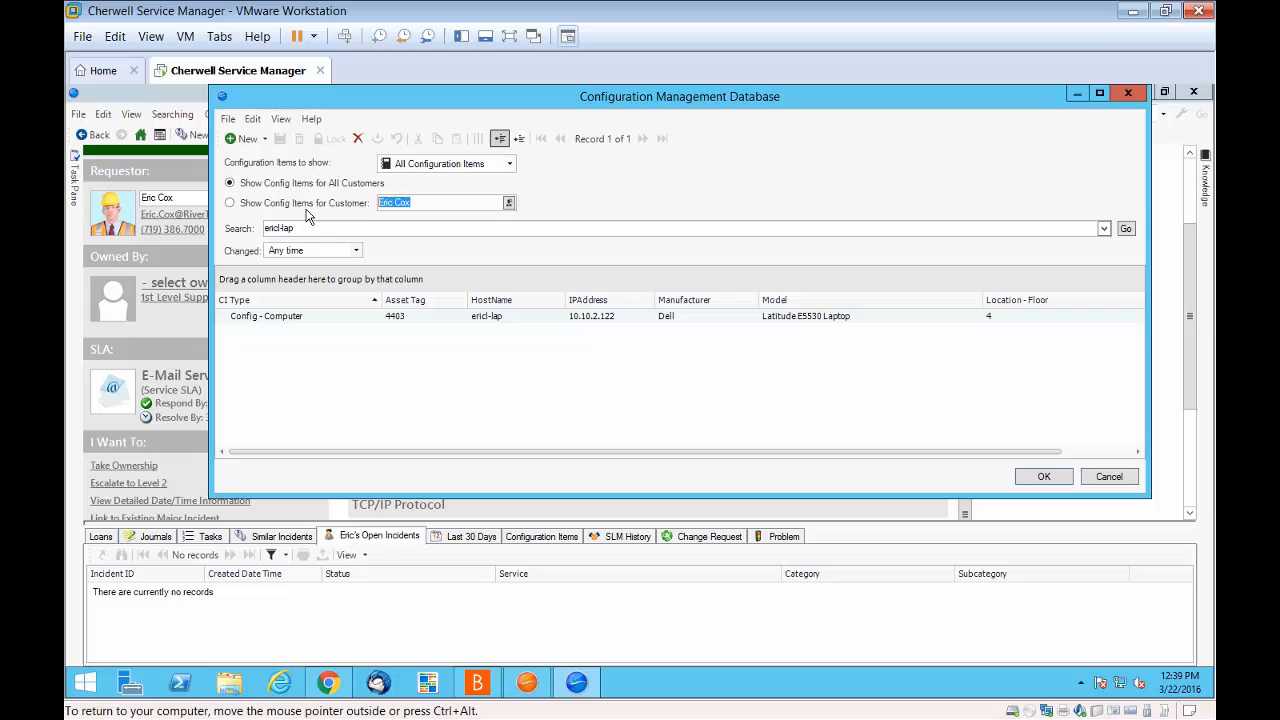
pyautogui.click(248, 184)
pyautogui.click(508, 164)
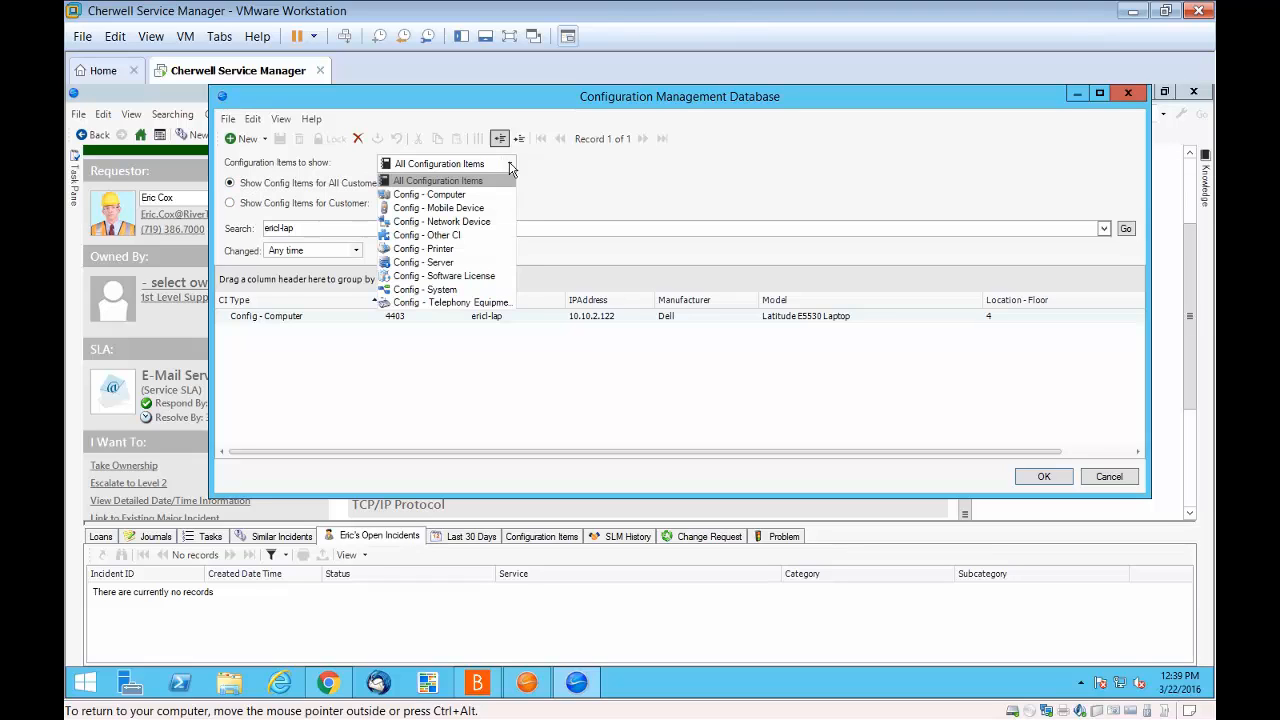
pyautogui.click(470, 221)
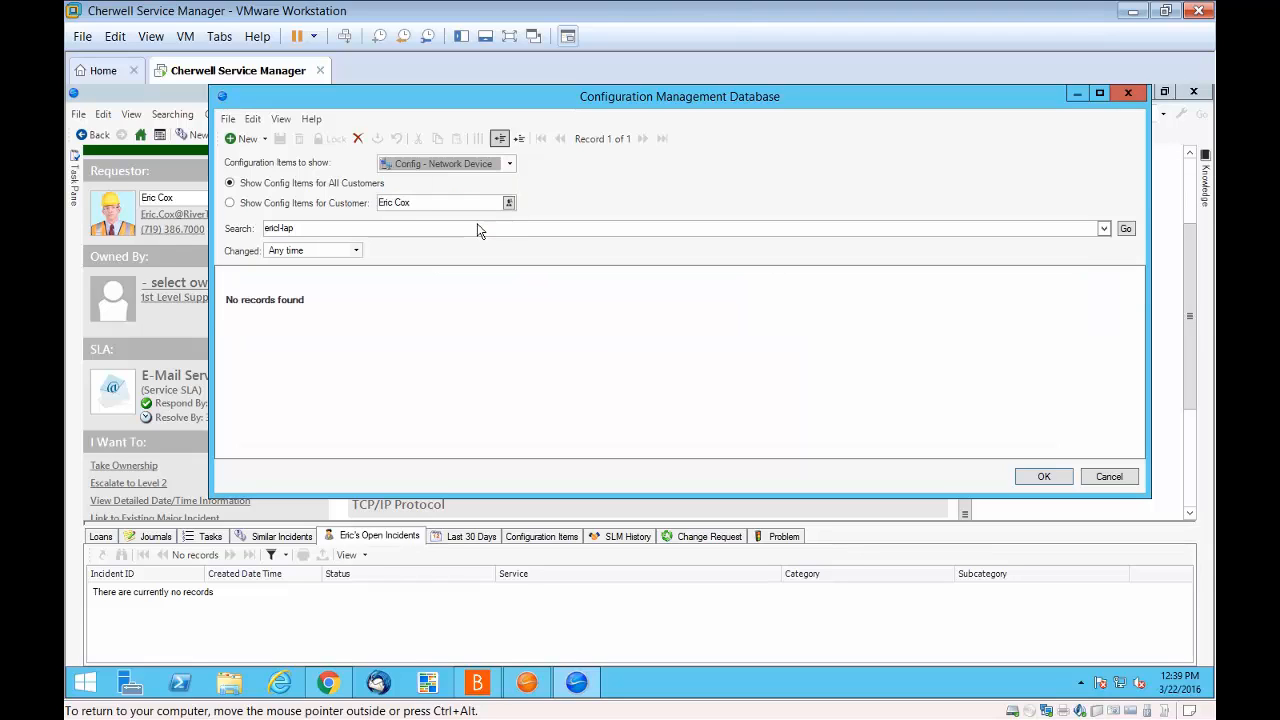
# Keep the lookup on all customers, clear its search text, and rerun the search to list the network devices
pyautogui.click(230, 183)
pyautogui.click(229, 203)
pyautogui.click(234, 185)
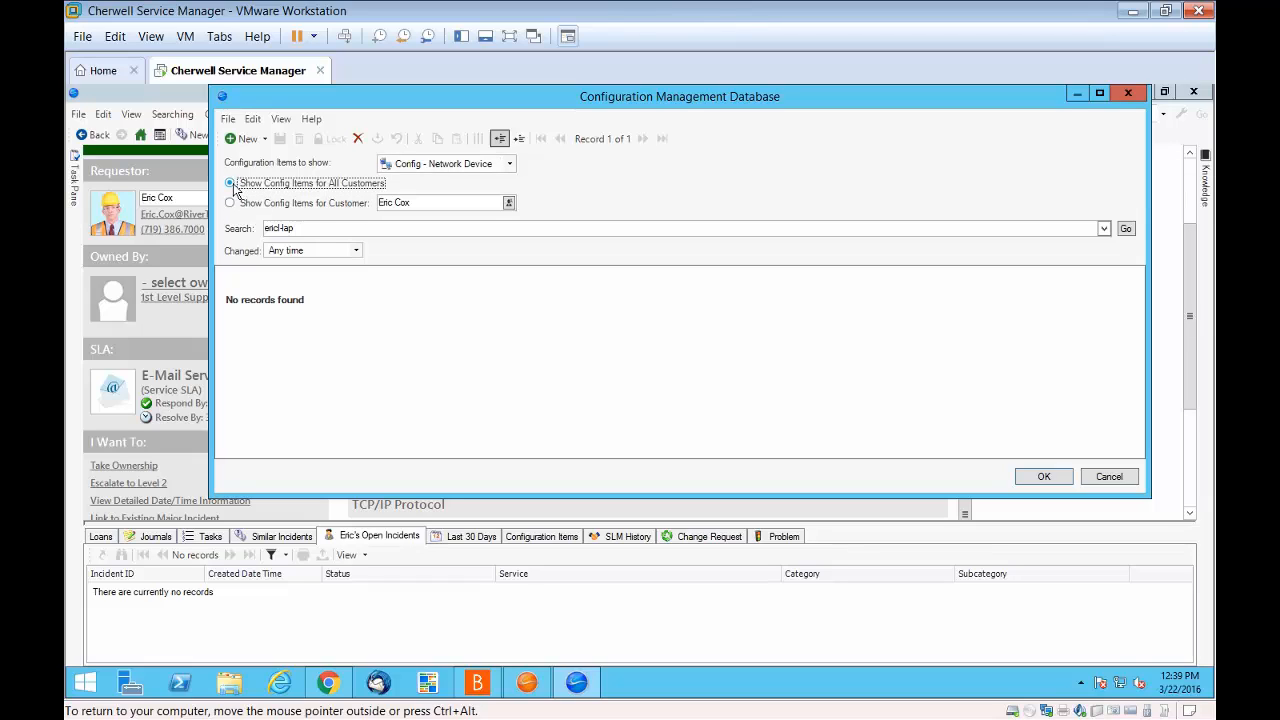
pyautogui.click(510, 168)
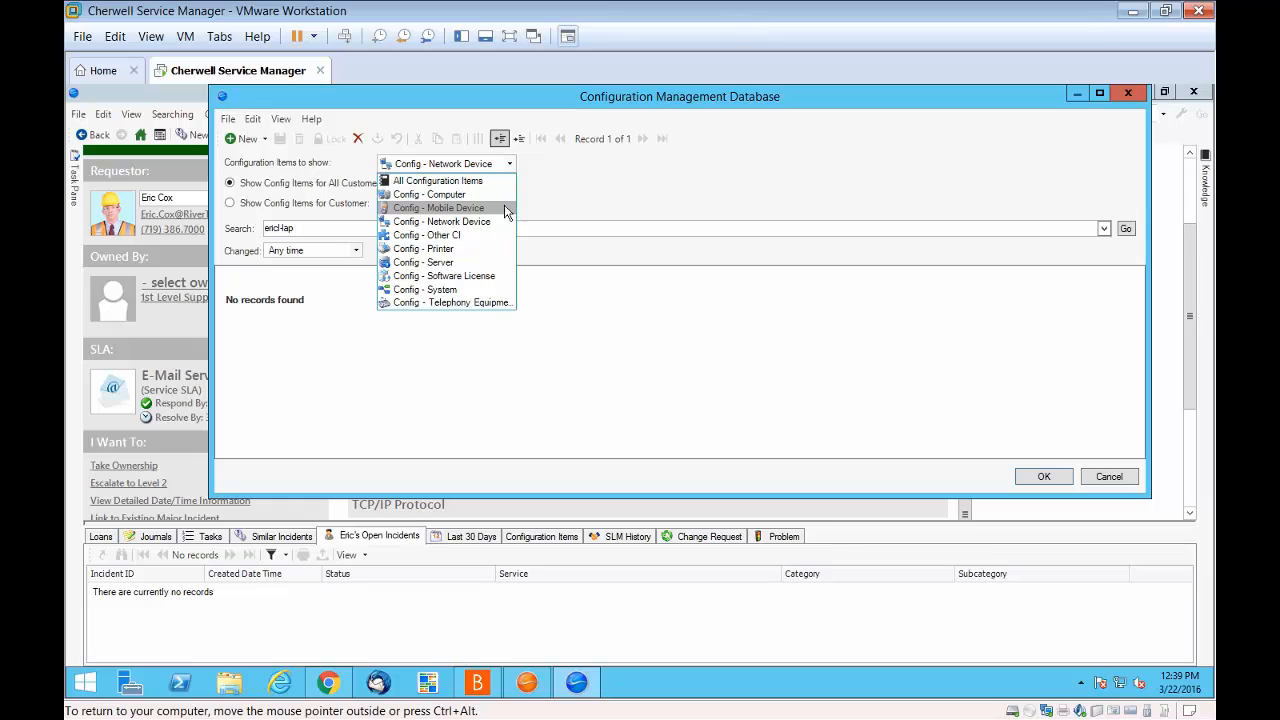
pyautogui.click(333, 230)
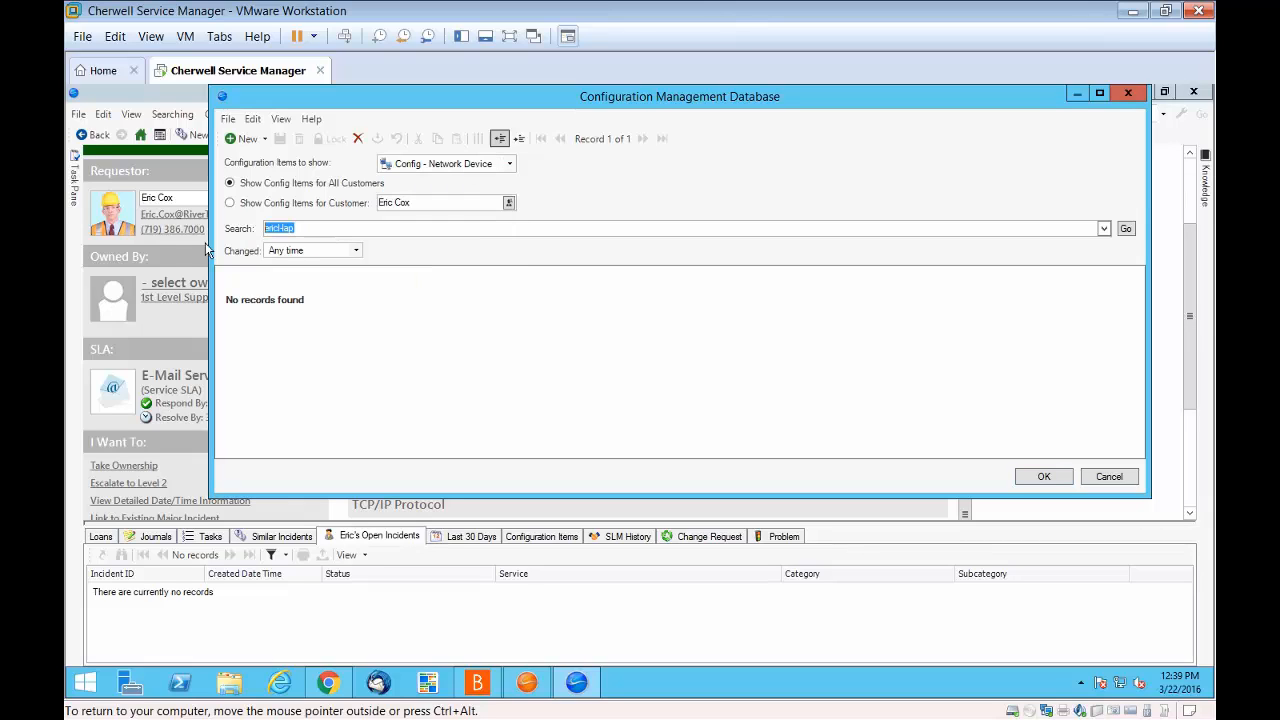
pyautogui.press('Delete')
pyautogui.click(1127, 229)
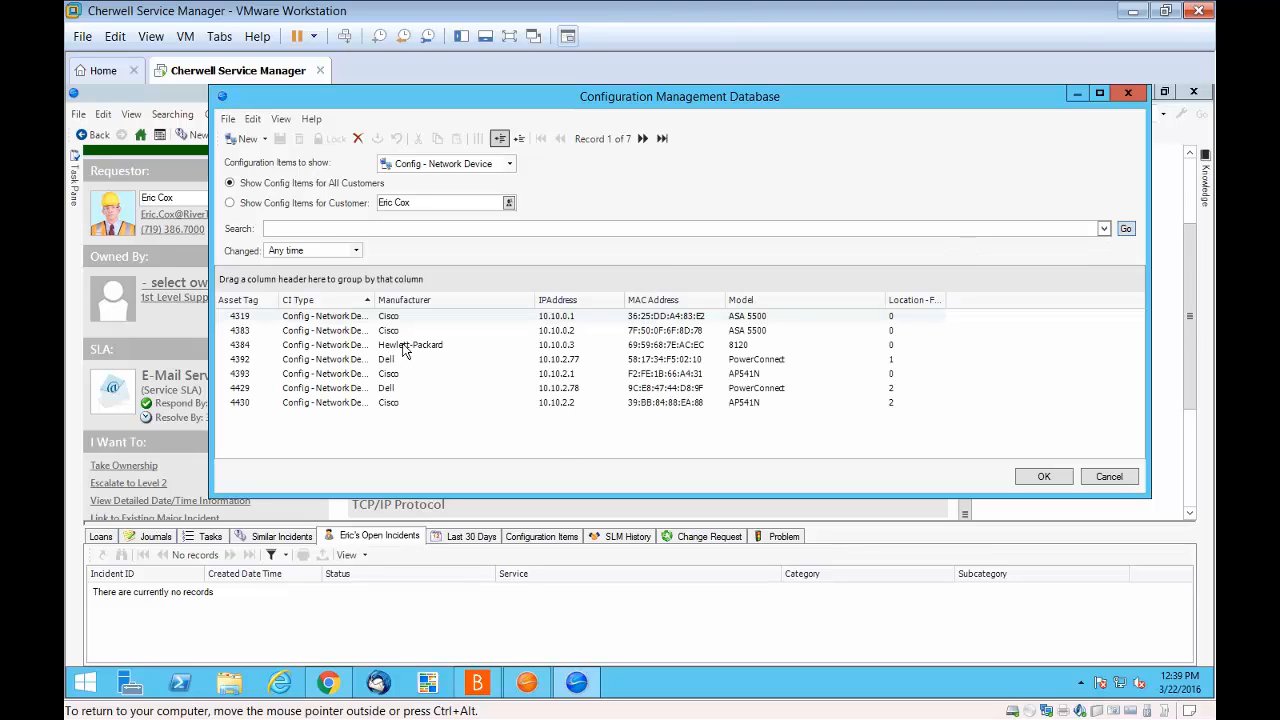
# Restrict the configuration items to Config - Server and choose the Mail Server as the incident's primary CI
pyautogui.click(510, 164)
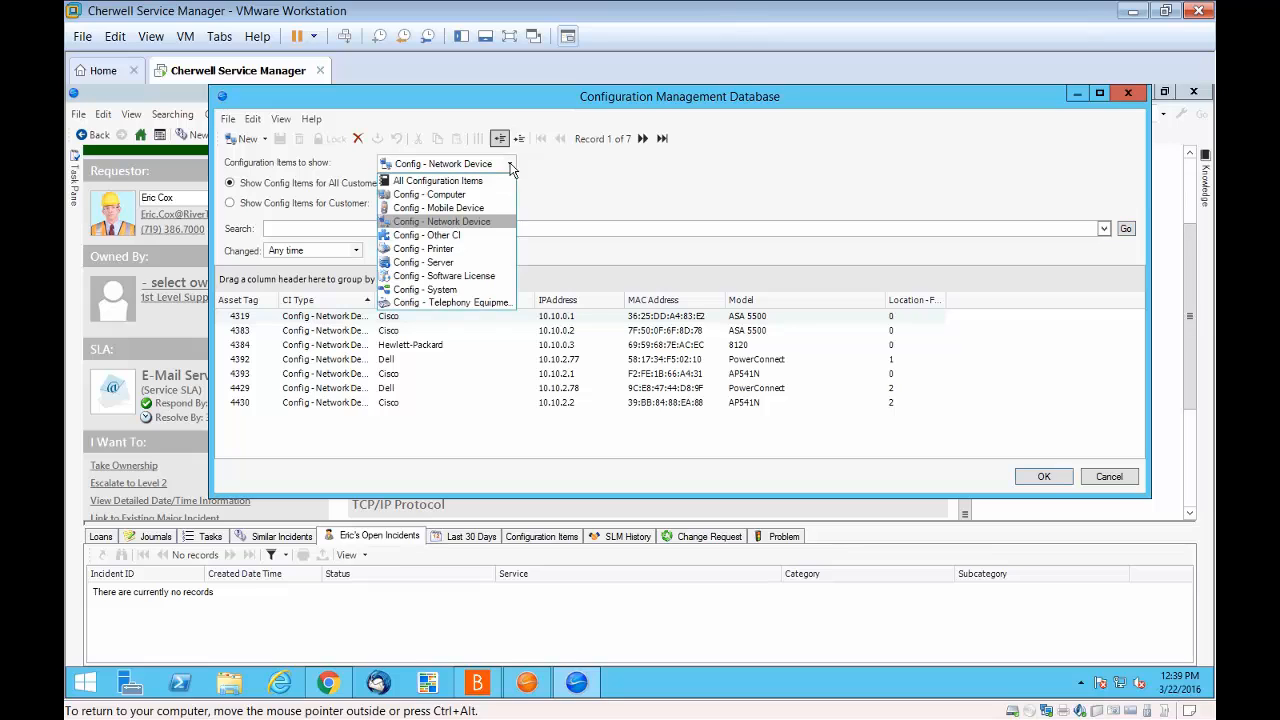
pyautogui.click(449, 265)
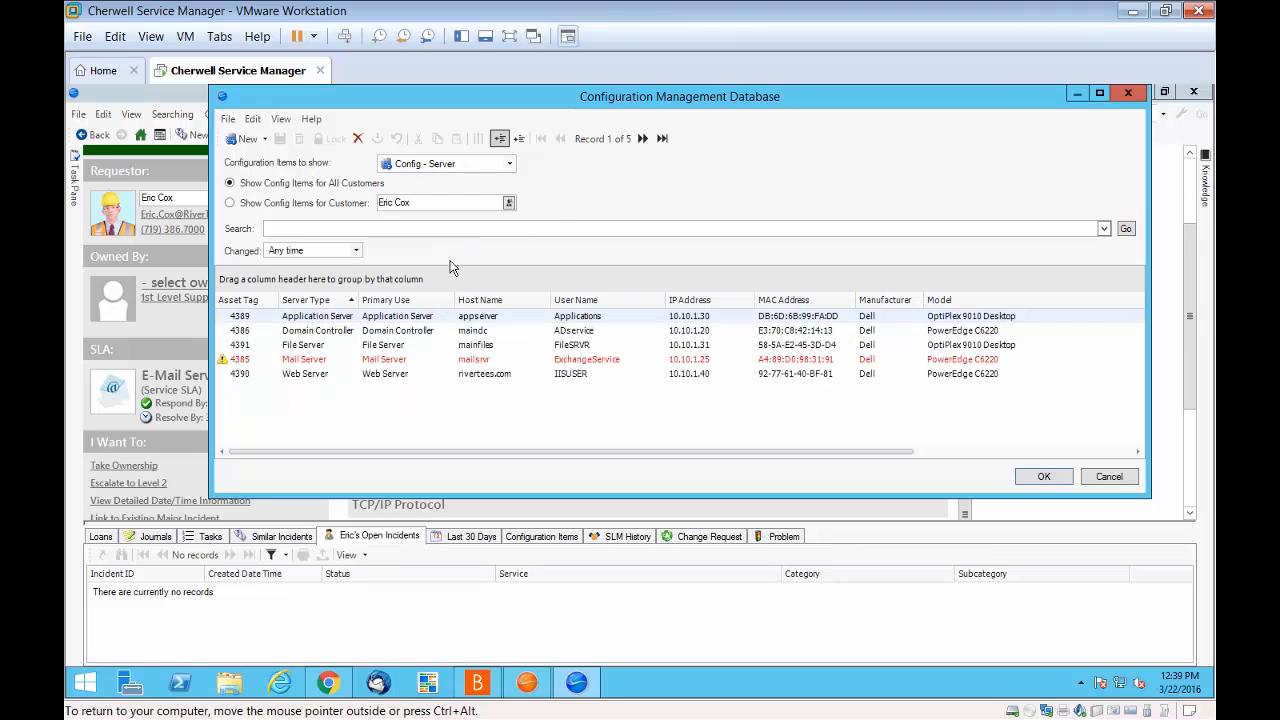
pyautogui.click(387, 362)
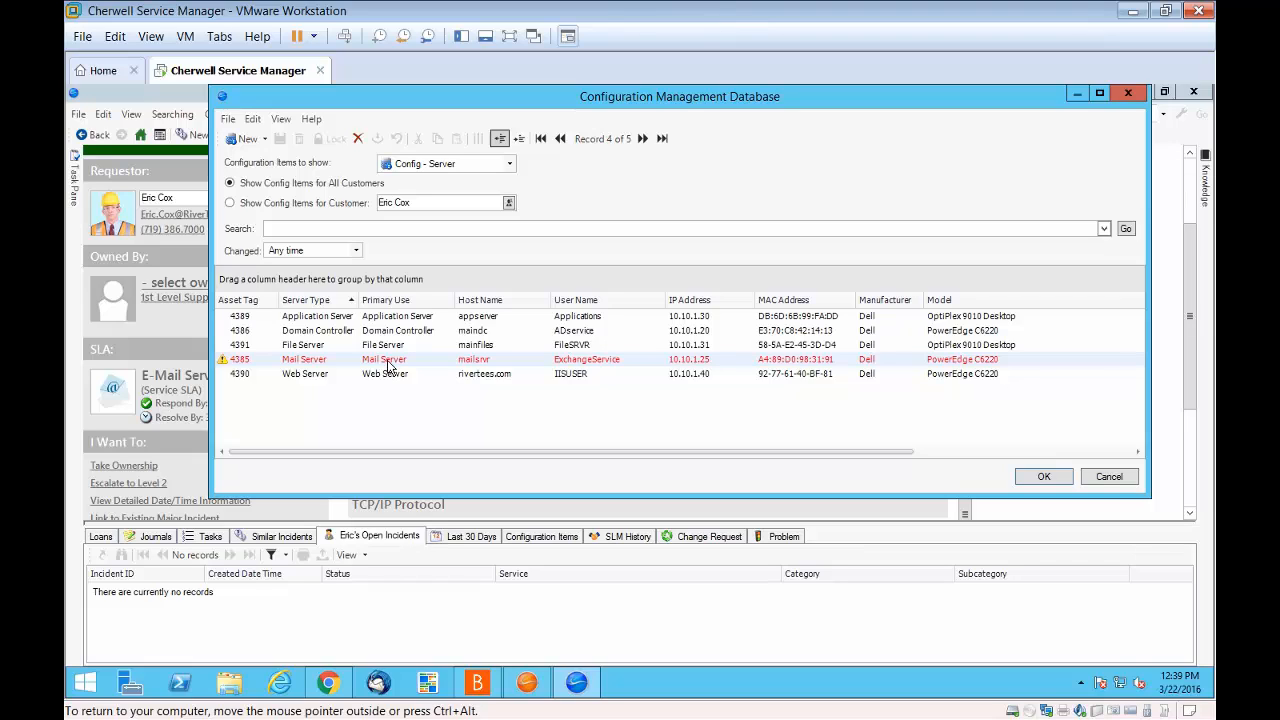
pyautogui.doubleClick(390, 366)
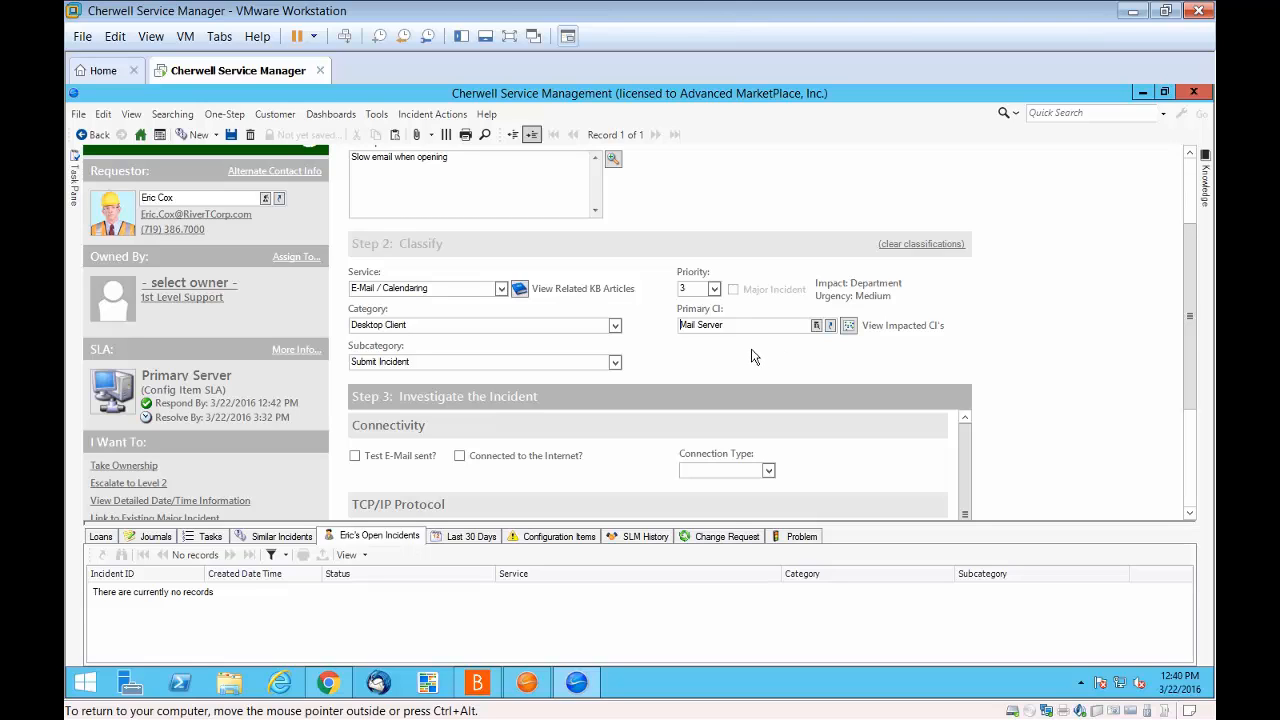
# Review the incident's linked configuration items and examine the Mail Server's details, properties and network information in a quick view
pyautogui.click(562, 537)
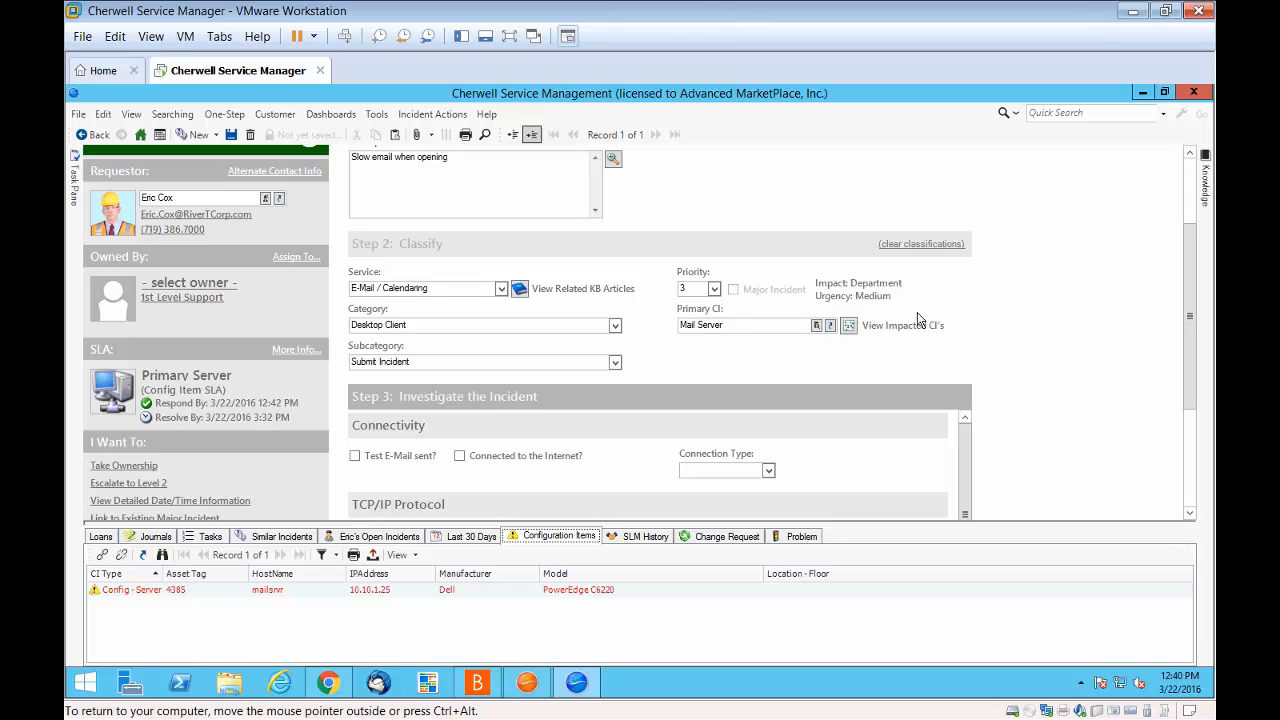
pyautogui.click(831, 328)
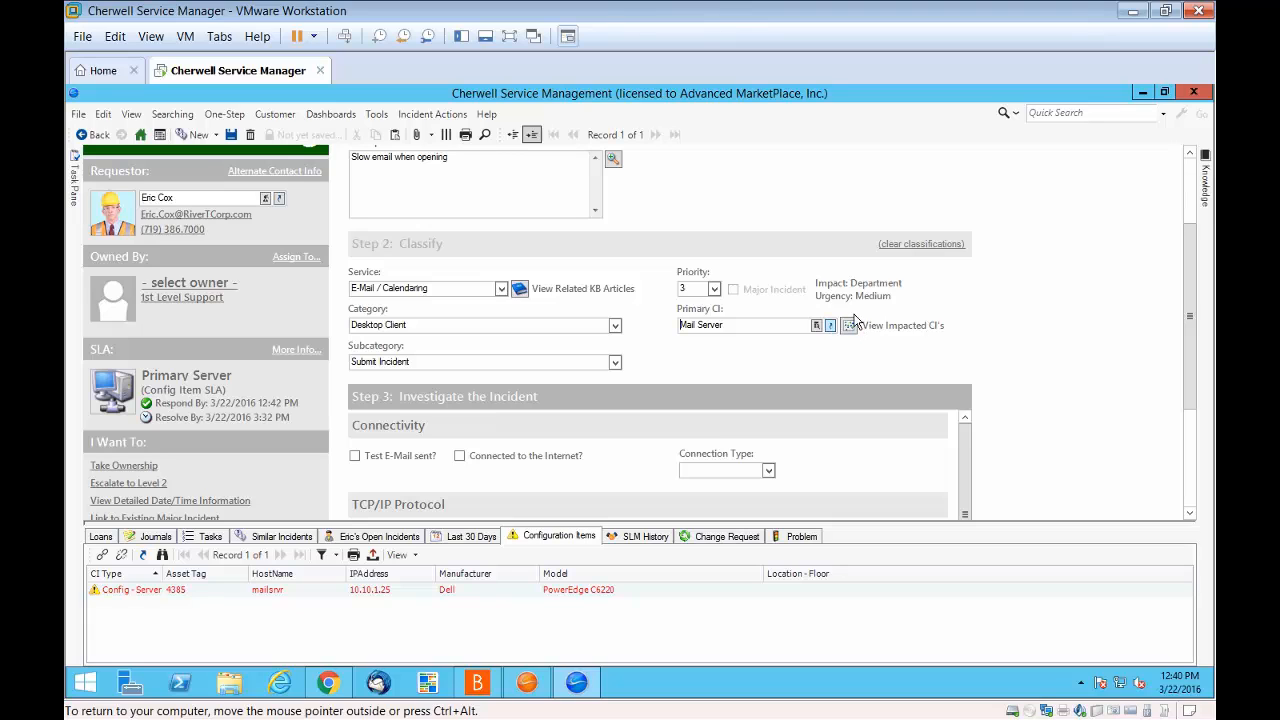
pyautogui.click(850, 324)
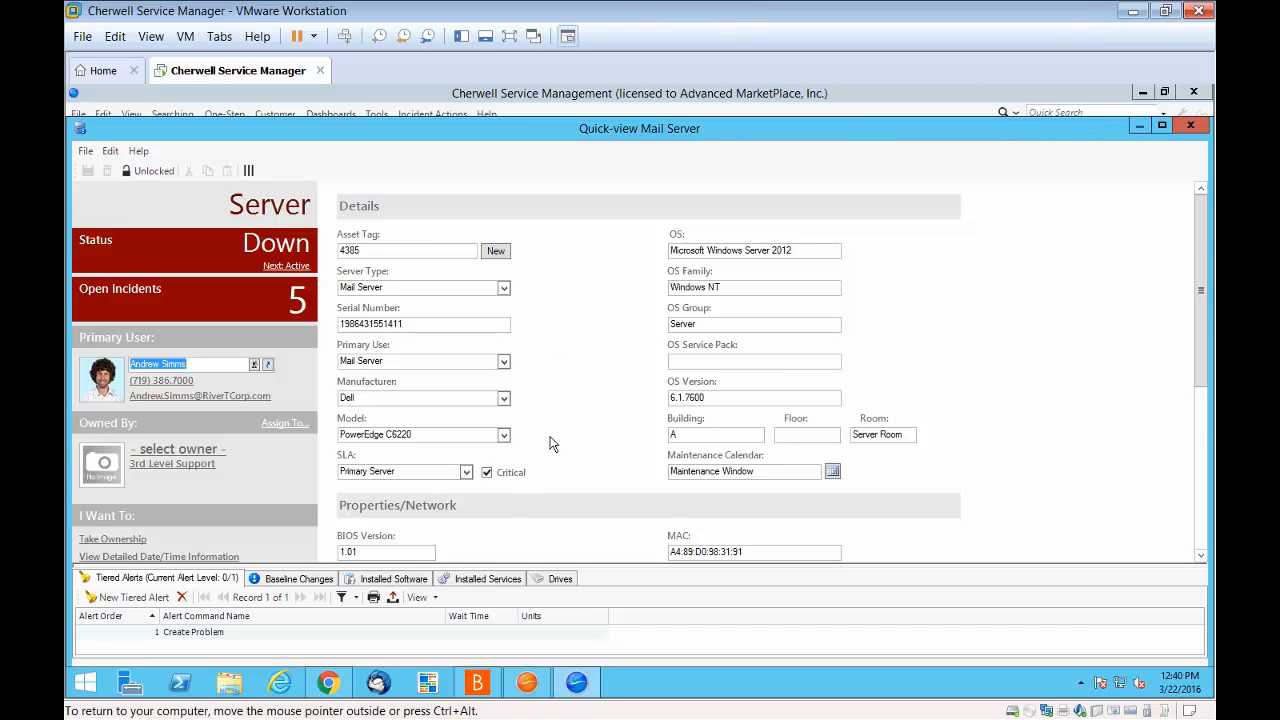
pyautogui.scroll(-3, 548, 441)
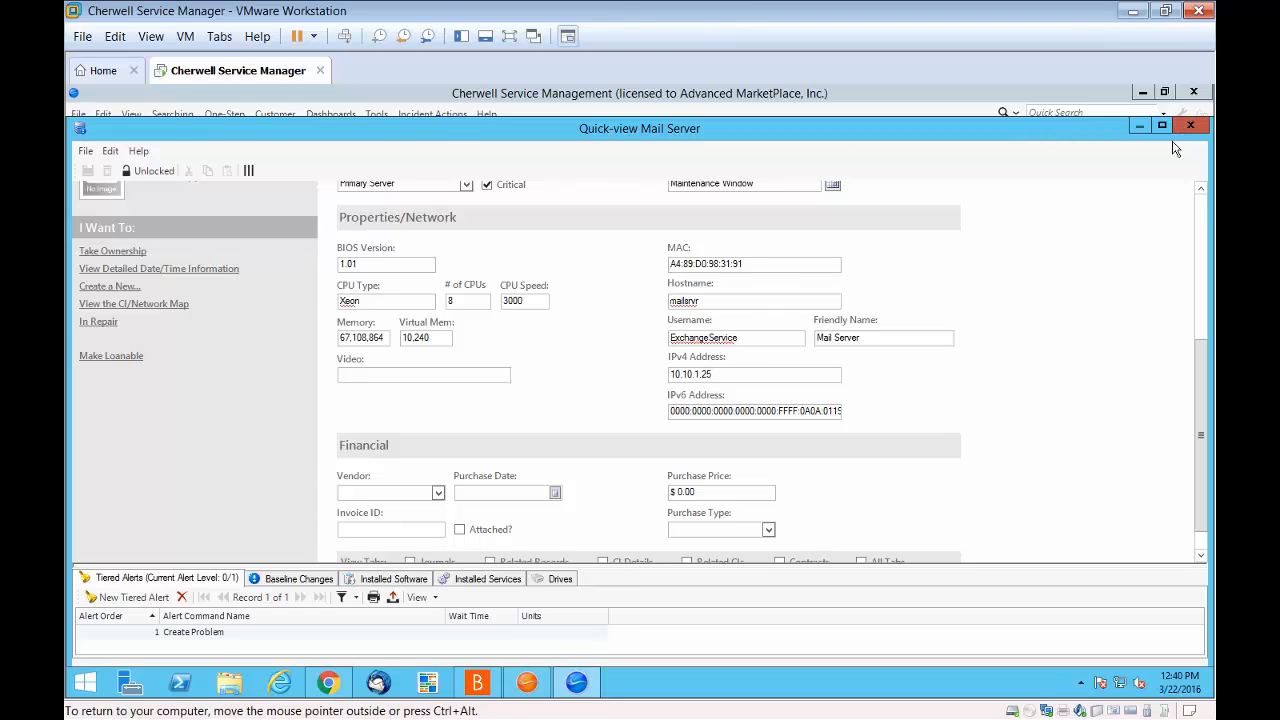
# Close the Mail Server quick view, examine the configuration map of the incident's impacted CIs, and close the map
pyautogui.click(1190, 126)
pyautogui.click(848, 326)
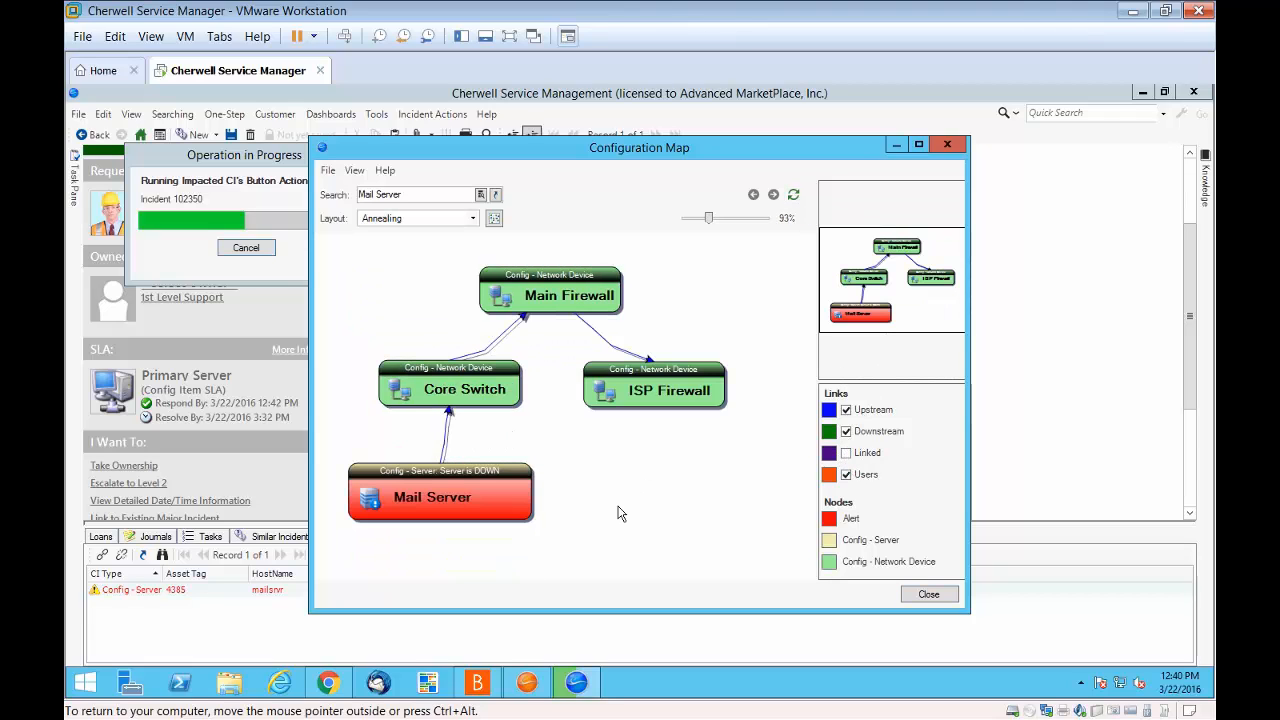
pyautogui.moveTo(459, 524)
pyautogui.click(929, 594)
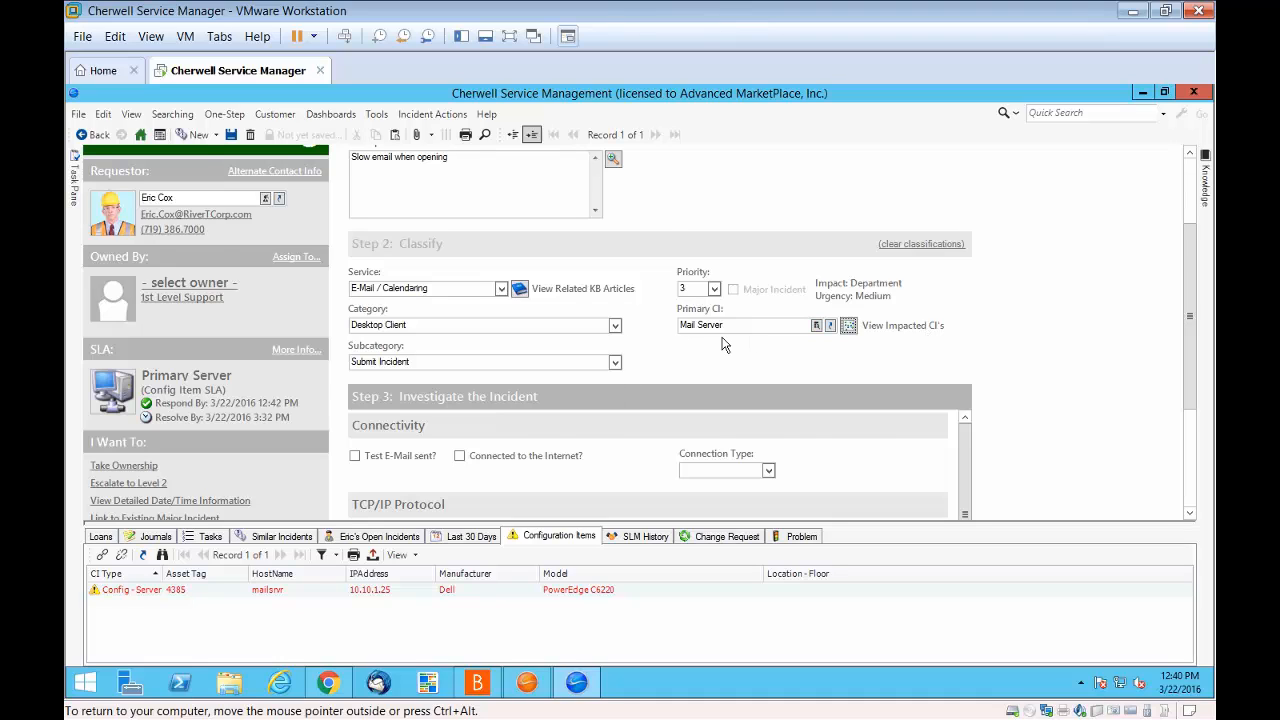
# Switch the subcategory to Request Access/Installation, review its priority matrix, and restore the subcategory to Submit Incident
pyautogui.scroll(3, 640, 420)
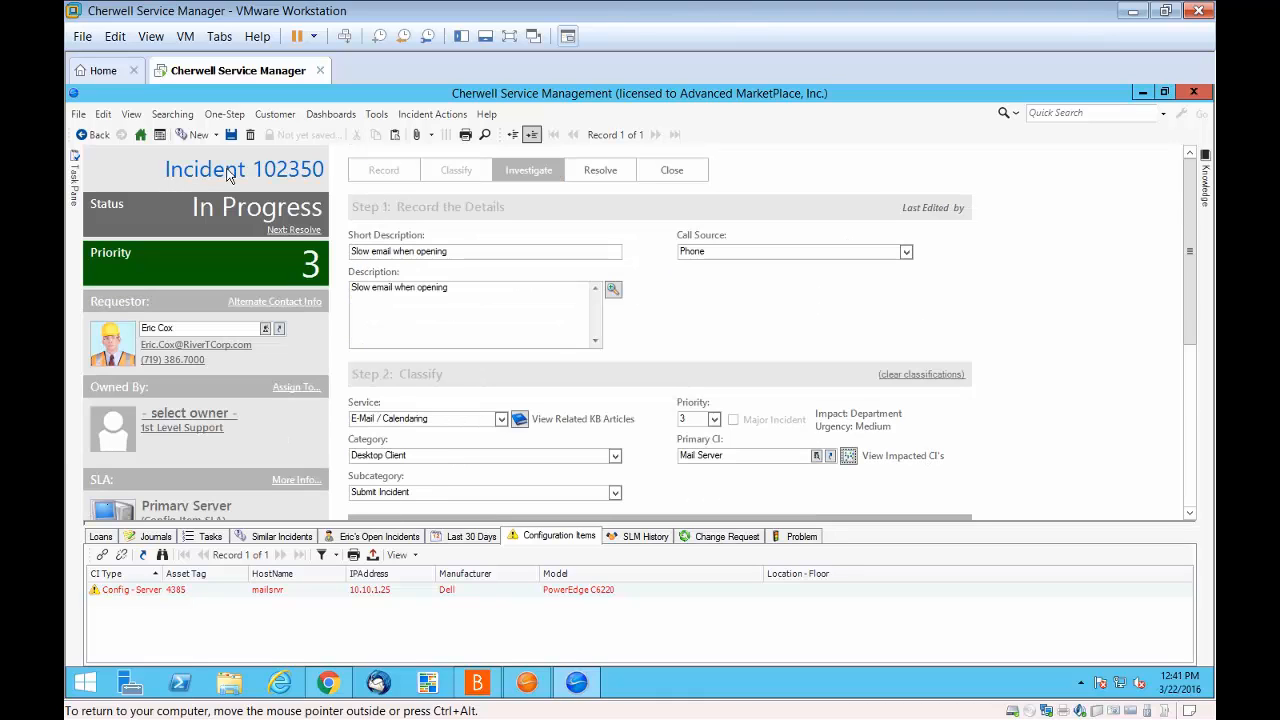
pyautogui.click(616, 492)
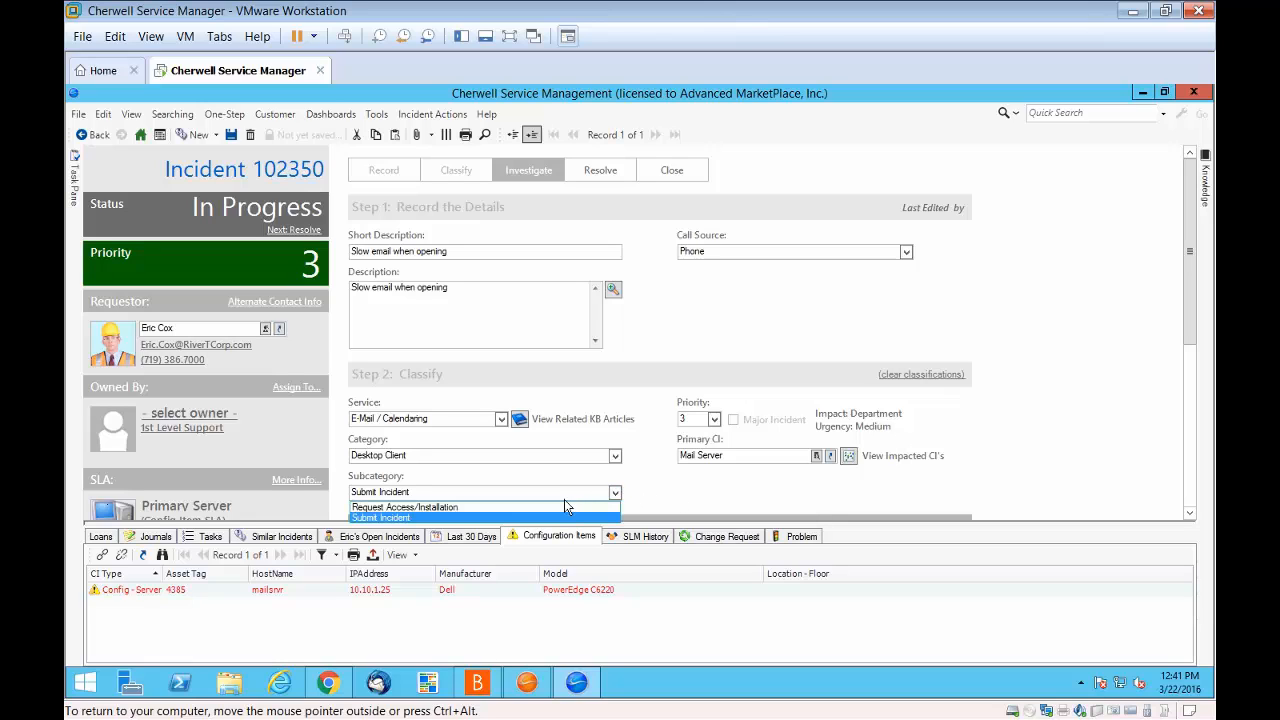
pyautogui.click(444, 508)
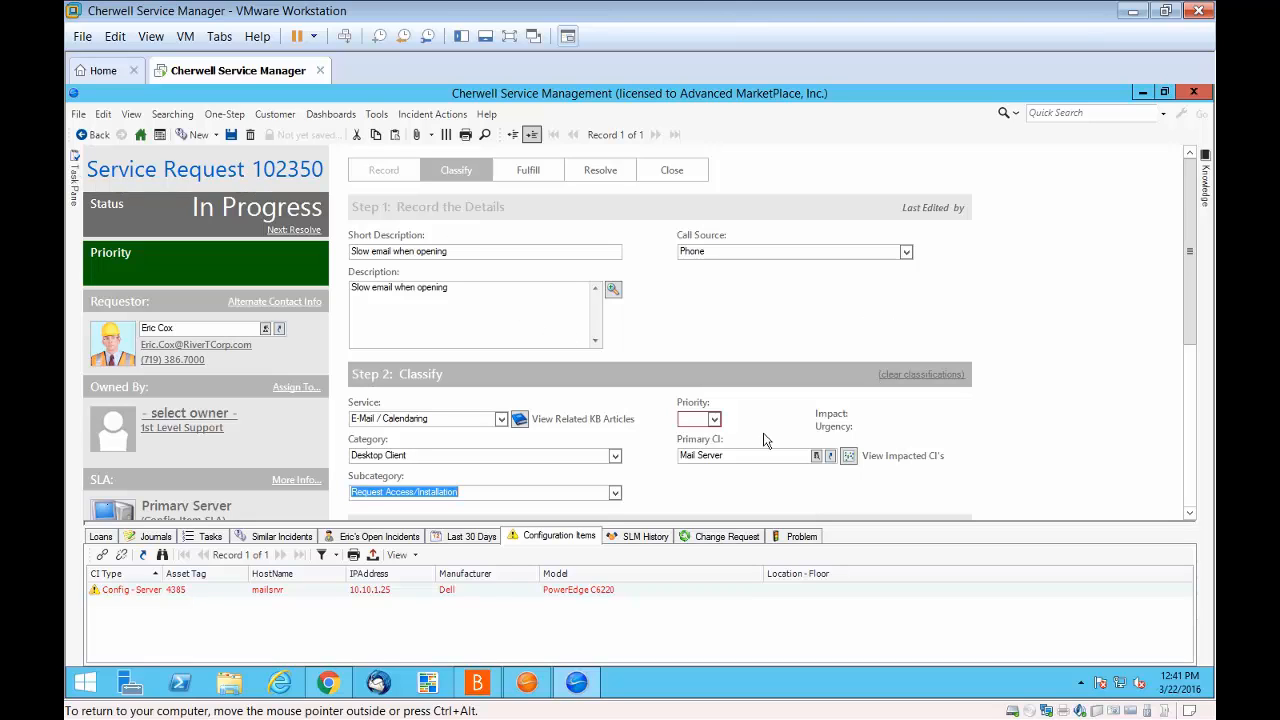
pyautogui.click(714, 419)
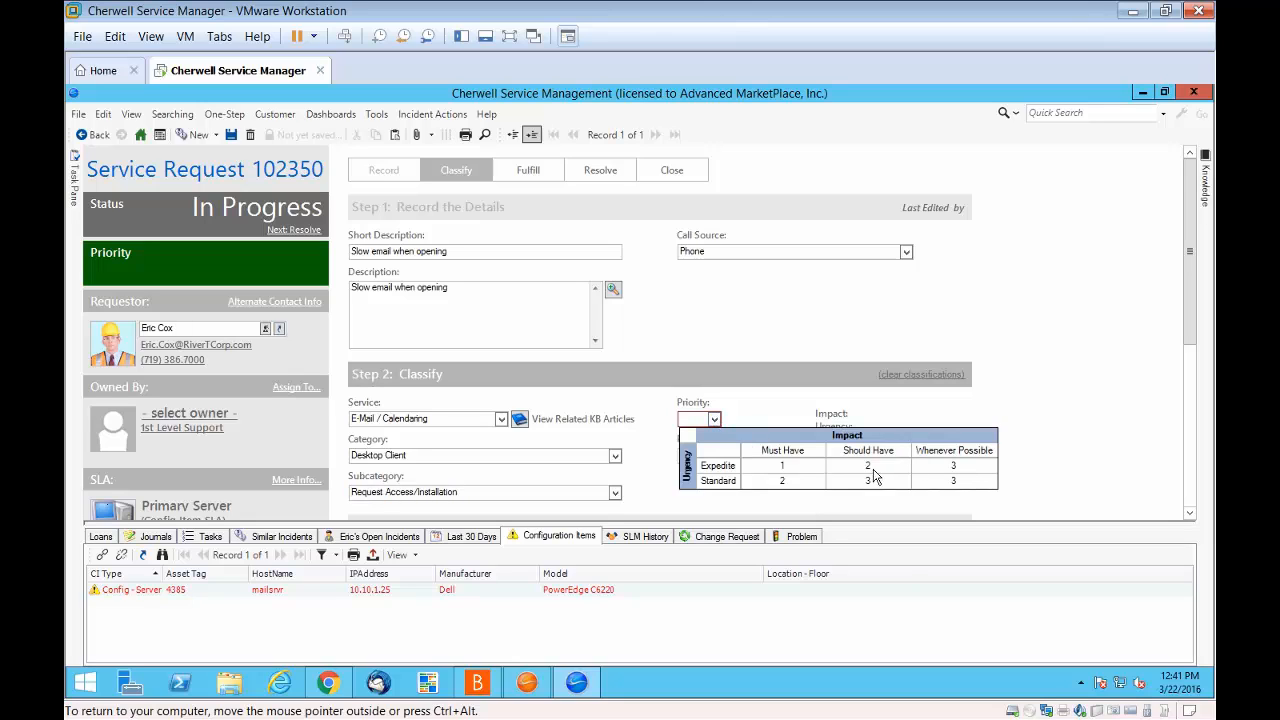
pyautogui.click(748, 415)
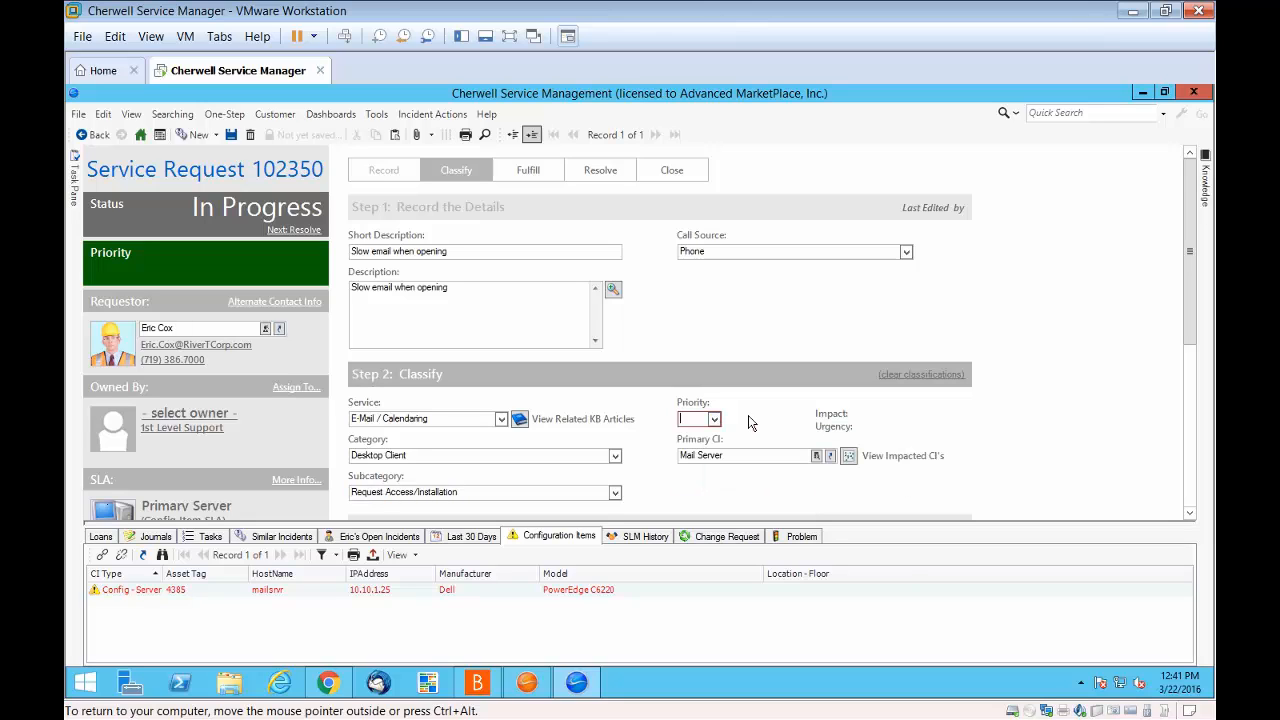
pyautogui.click(615, 493)
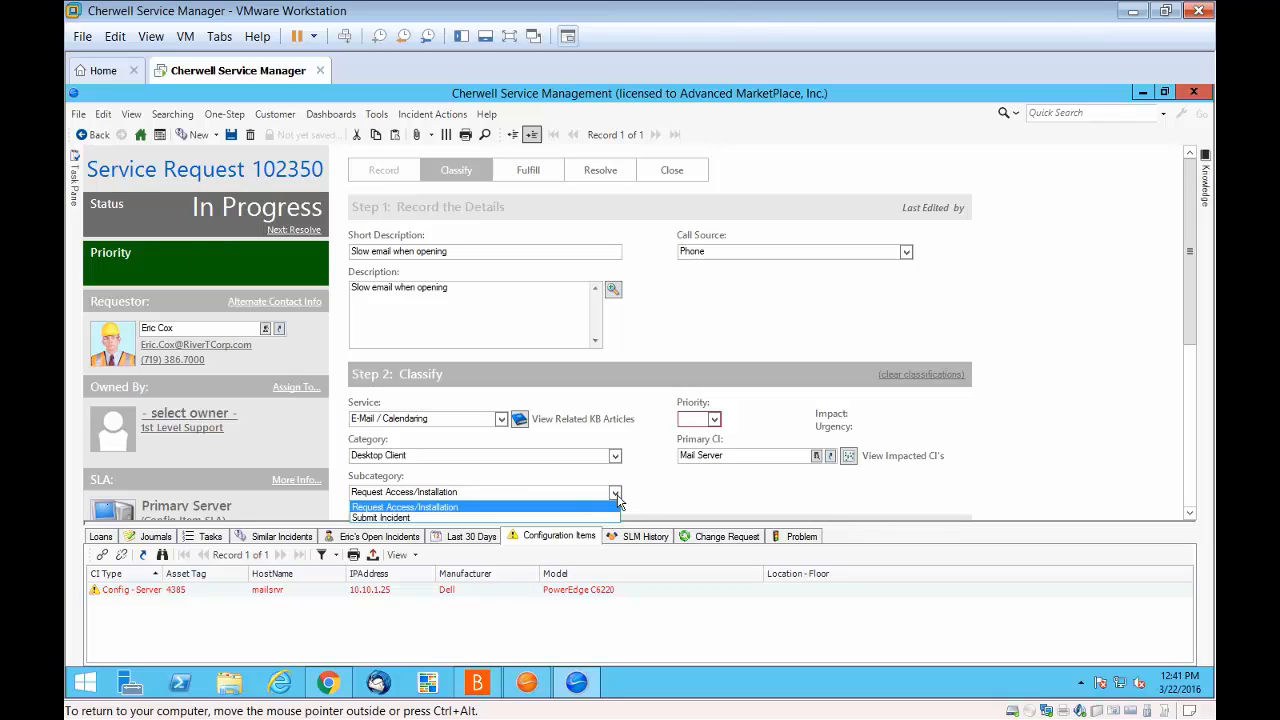
pyautogui.click(575, 517)
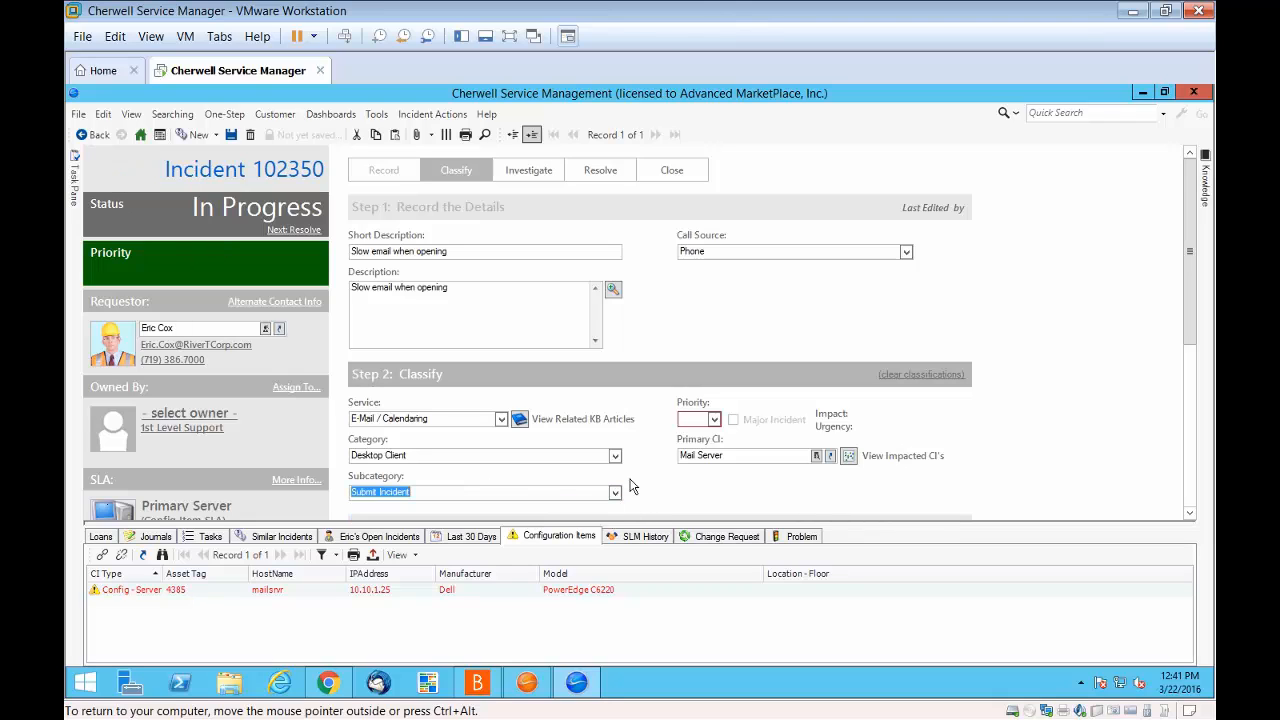
pyautogui.click(568, 493)
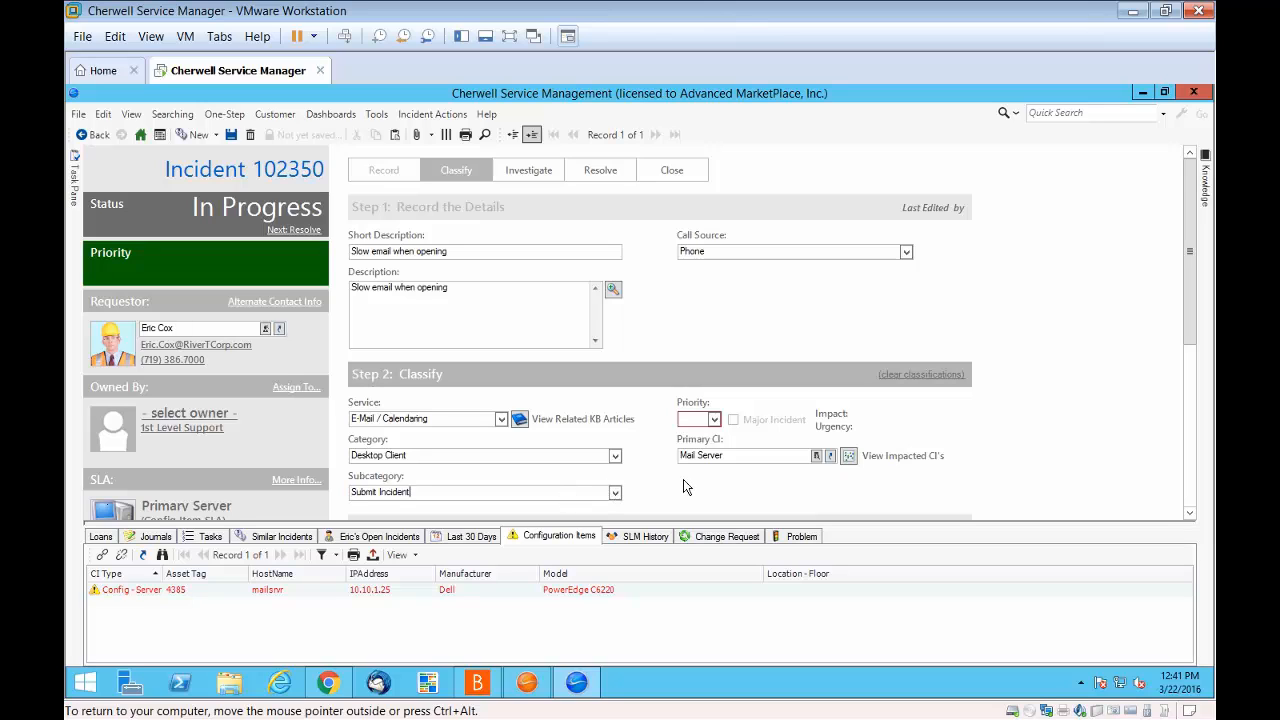
# Set the incident's priority to 1 with Company impact and High urgency, and flag it as a major incident
pyautogui.click(714, 420)
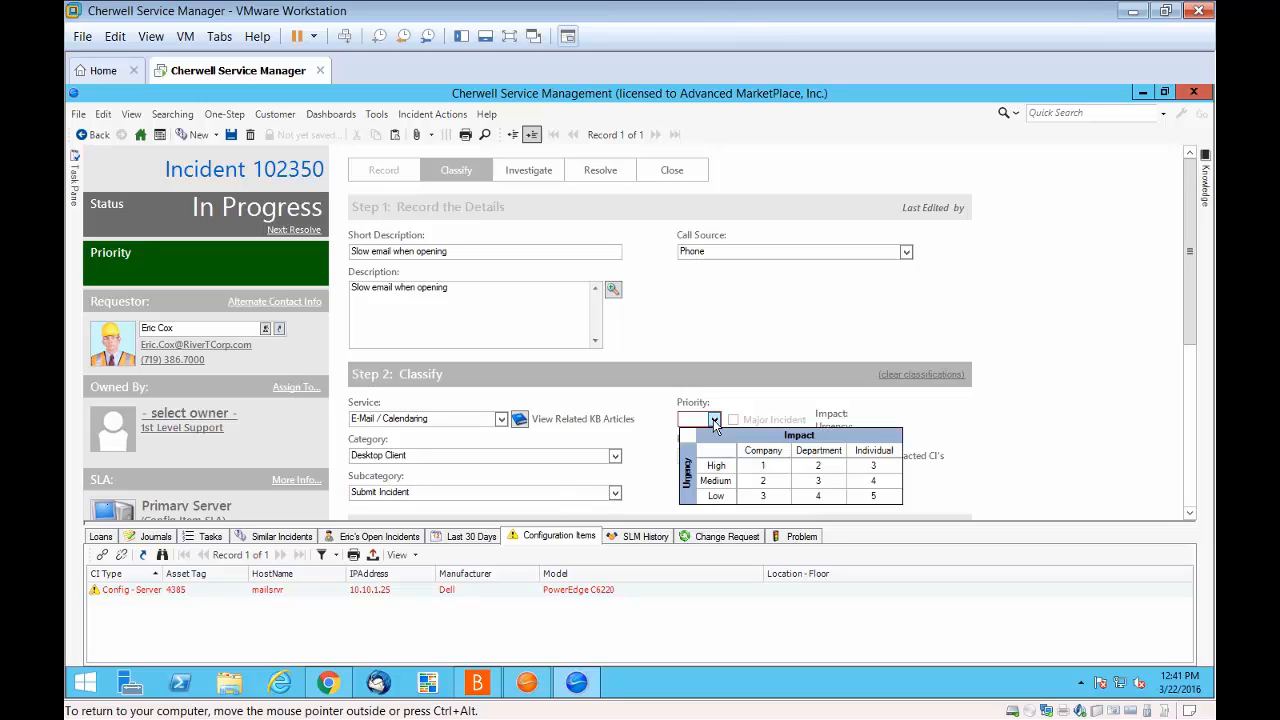
pyautogui.click(764, 466)
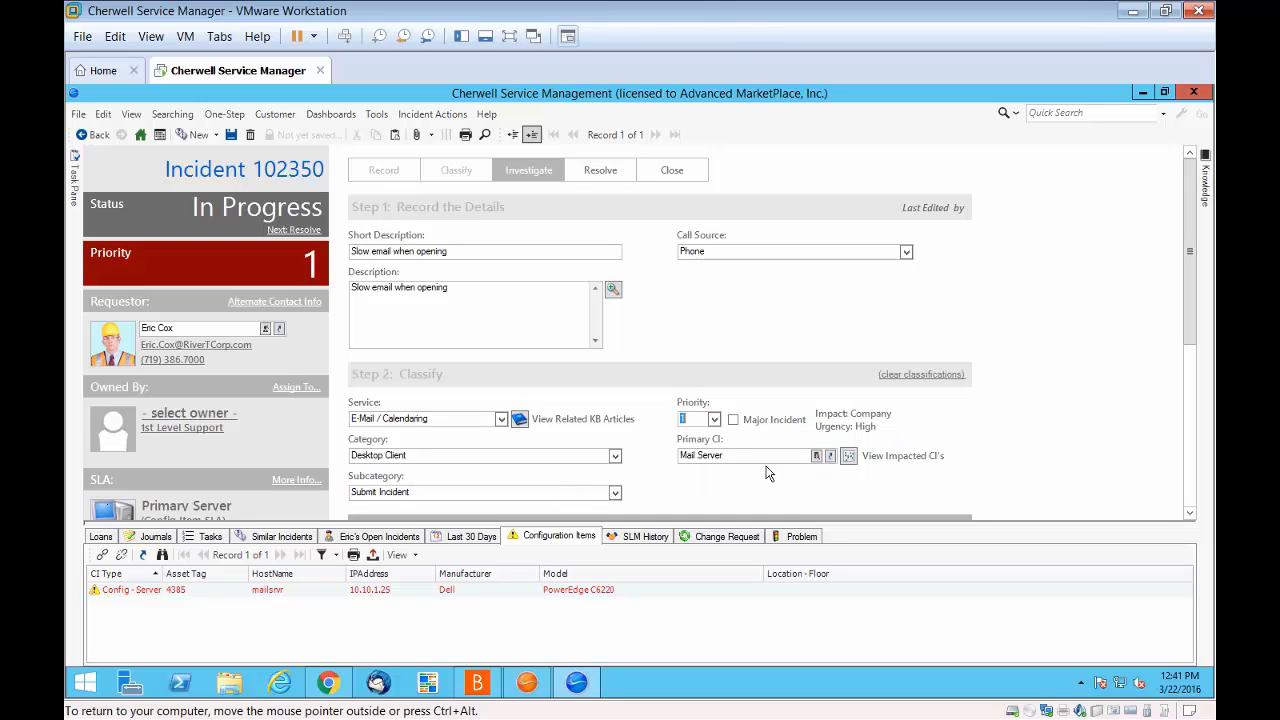
pyautogui.click(732, 420)
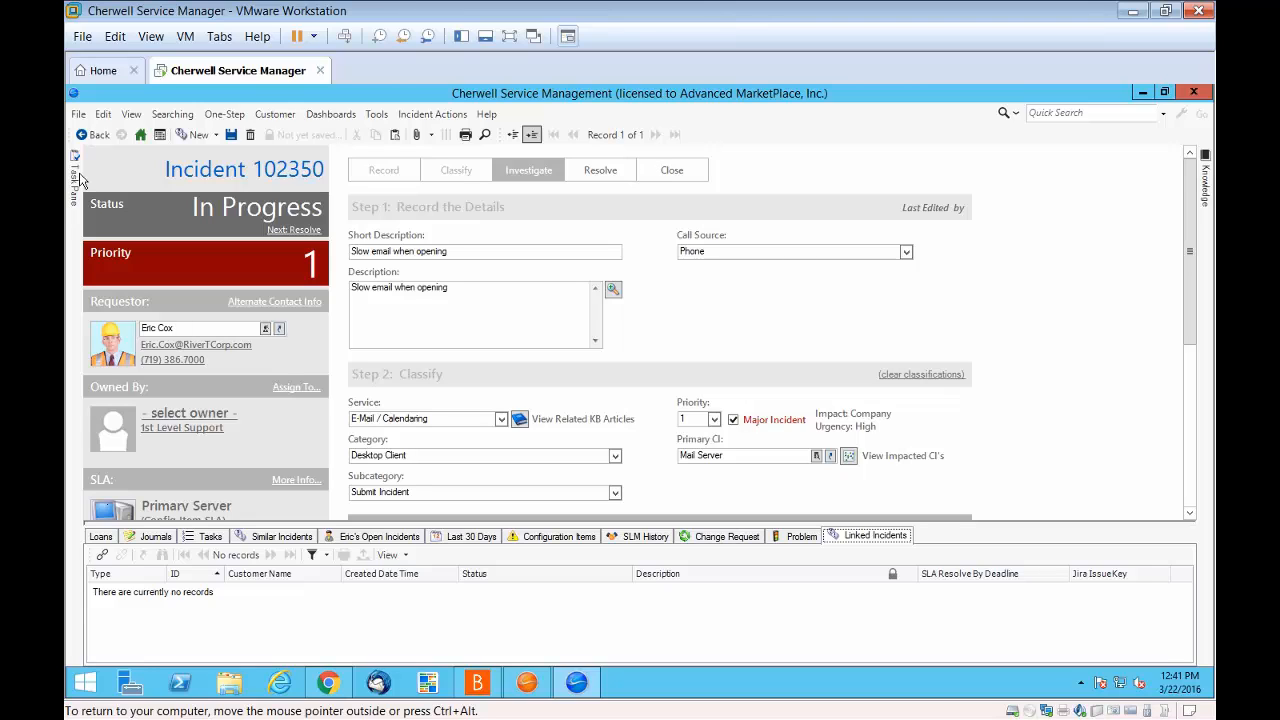
pyautogui.click(102, 554)
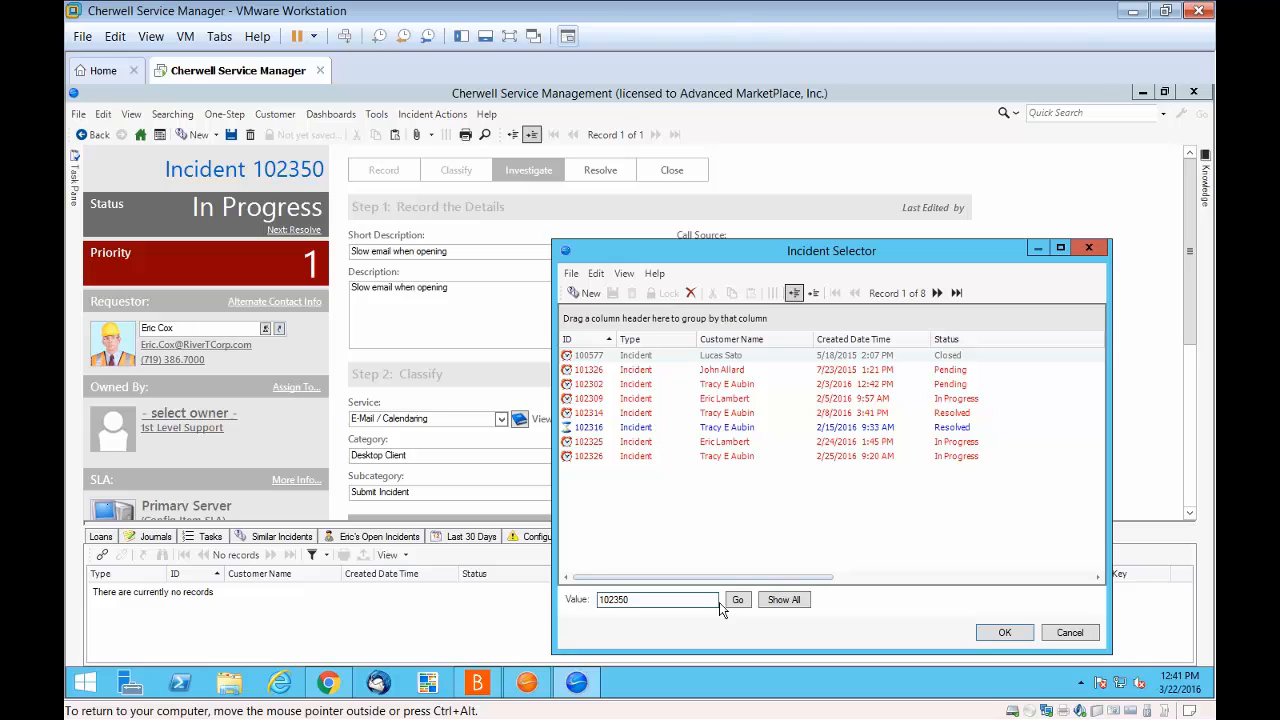
pyautogui.moveTo(695, 603); pyautogui.dragTo(551, 595)
pyautogui.press('Delete')
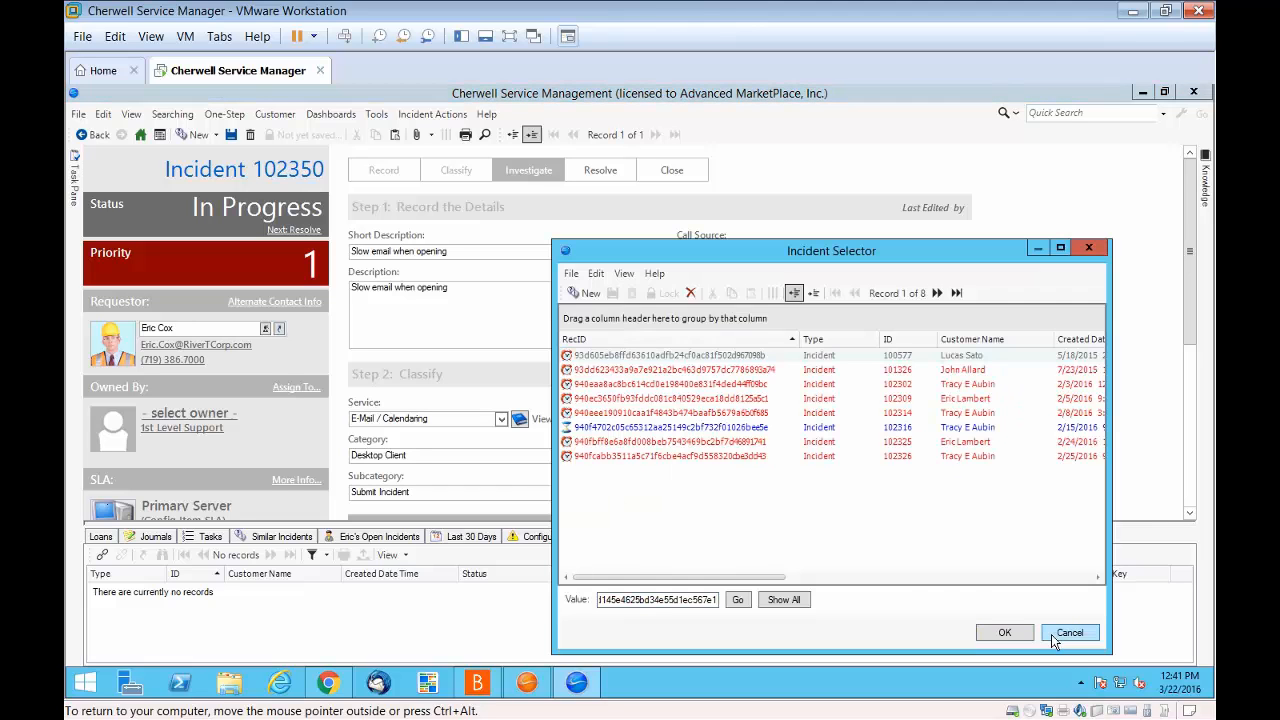
pyautogui.click(1051, 634)
pyautogui.click(808, 404)
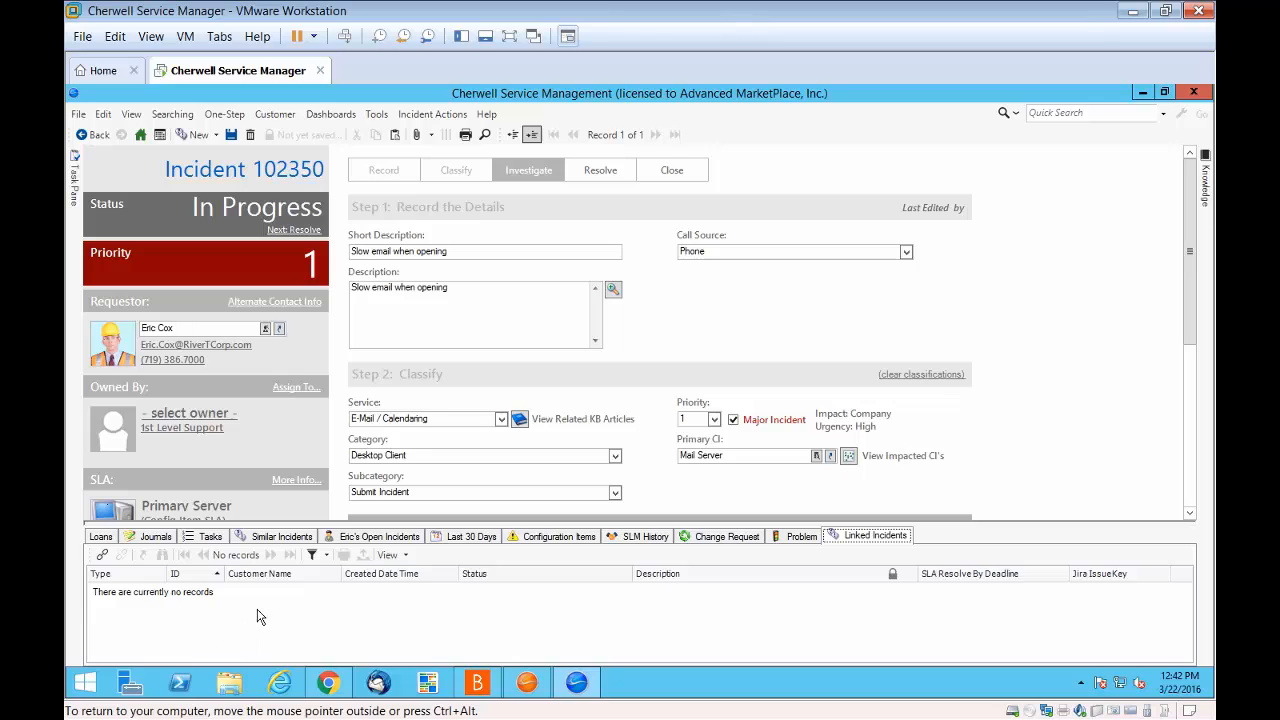
# Save the incident and keep the knowledge search displayed permanently beside it
pyautogui.click(232, 136)
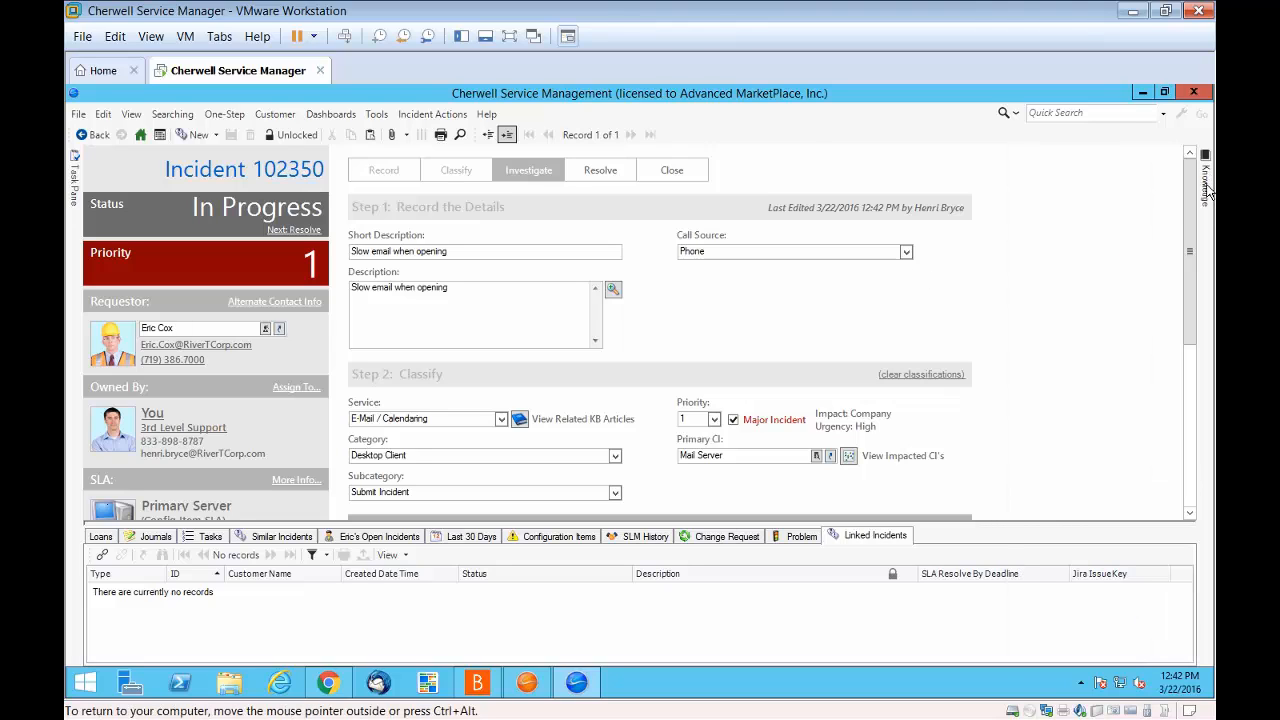
pyautogui.moveTo(1208, 192)
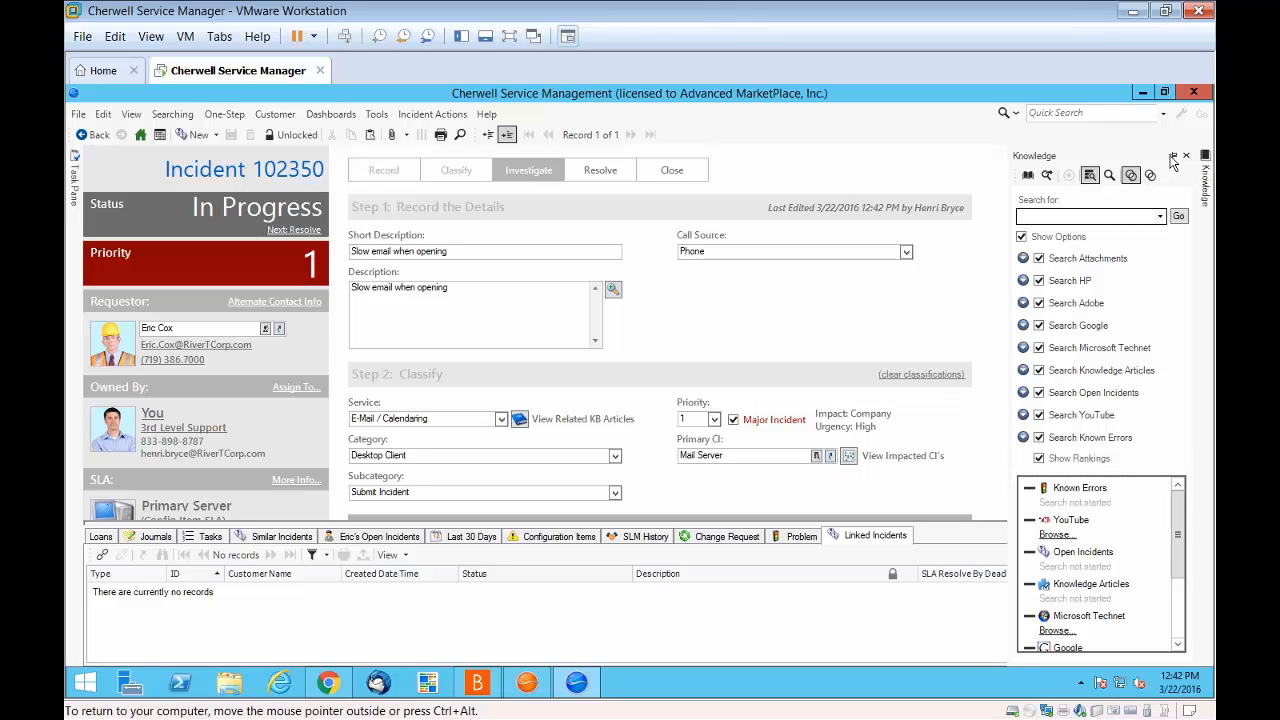
pyautogui.click(1173, 156)
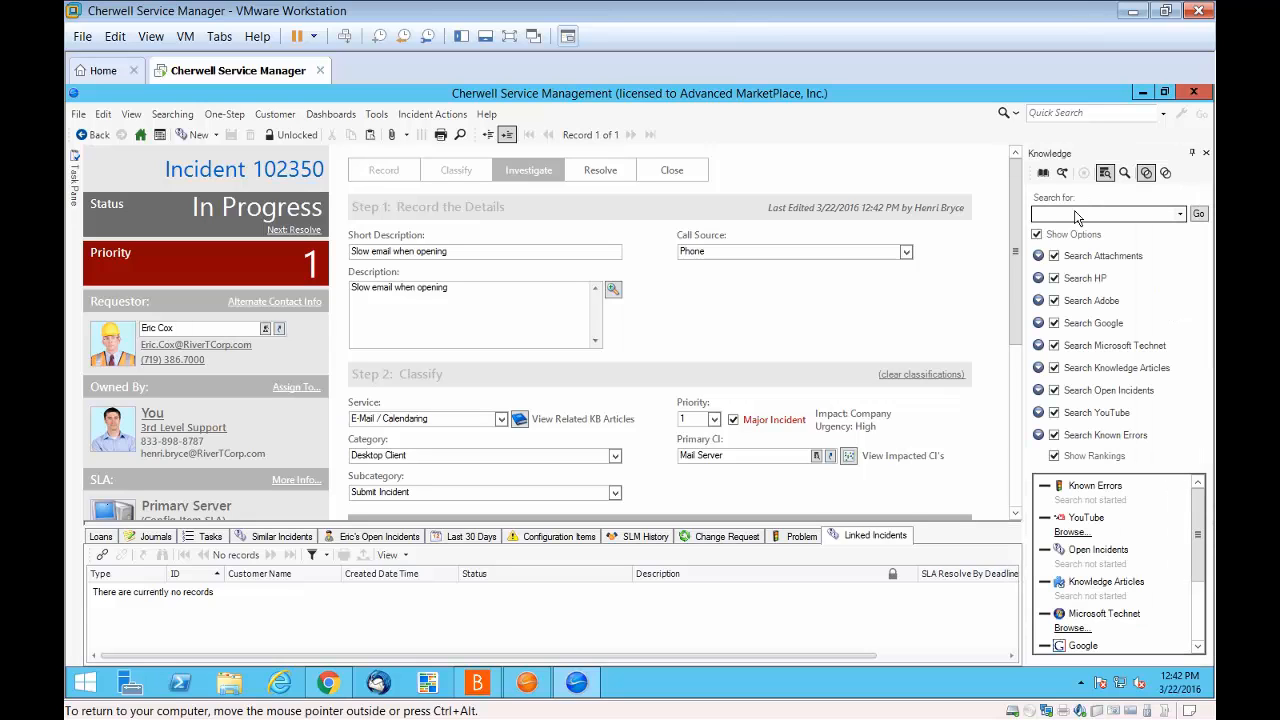
# Search the knowledge sources for the E-Mail / Calendaring service, for the incident's description, and again for the service, widening the results area
pyautogui.click(520, 418)
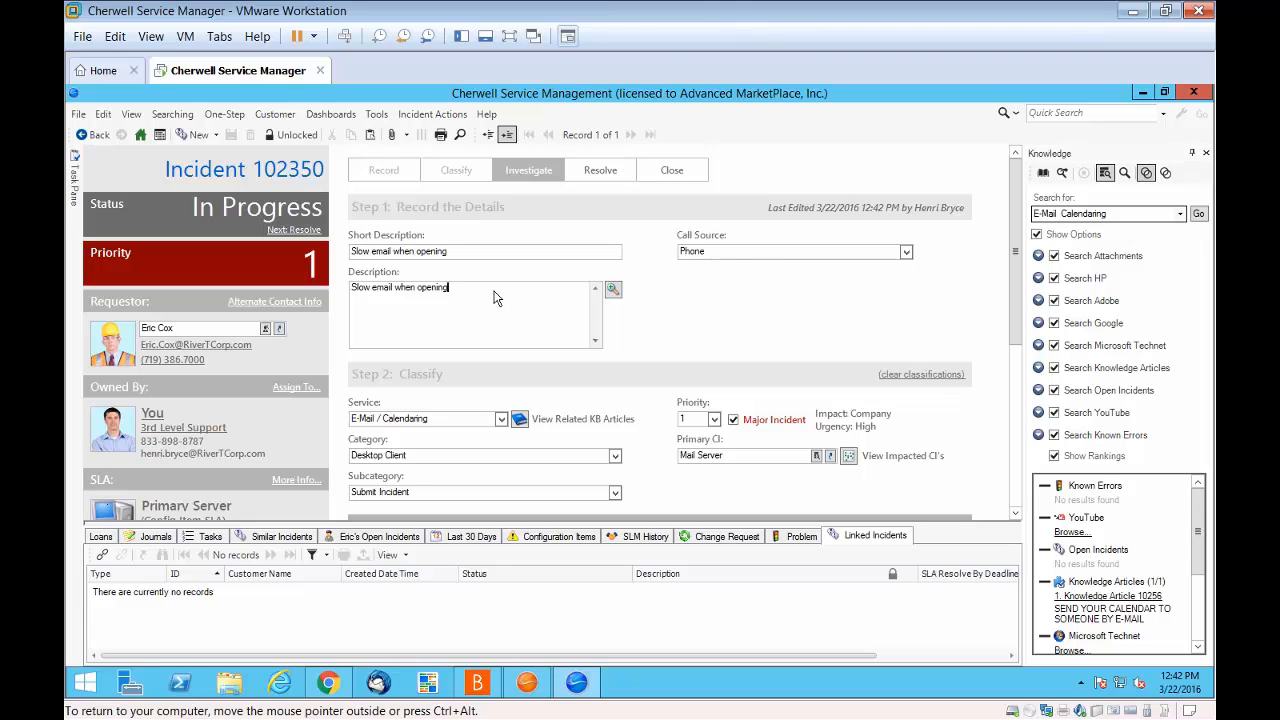
pyautogui.click(1062, 174)
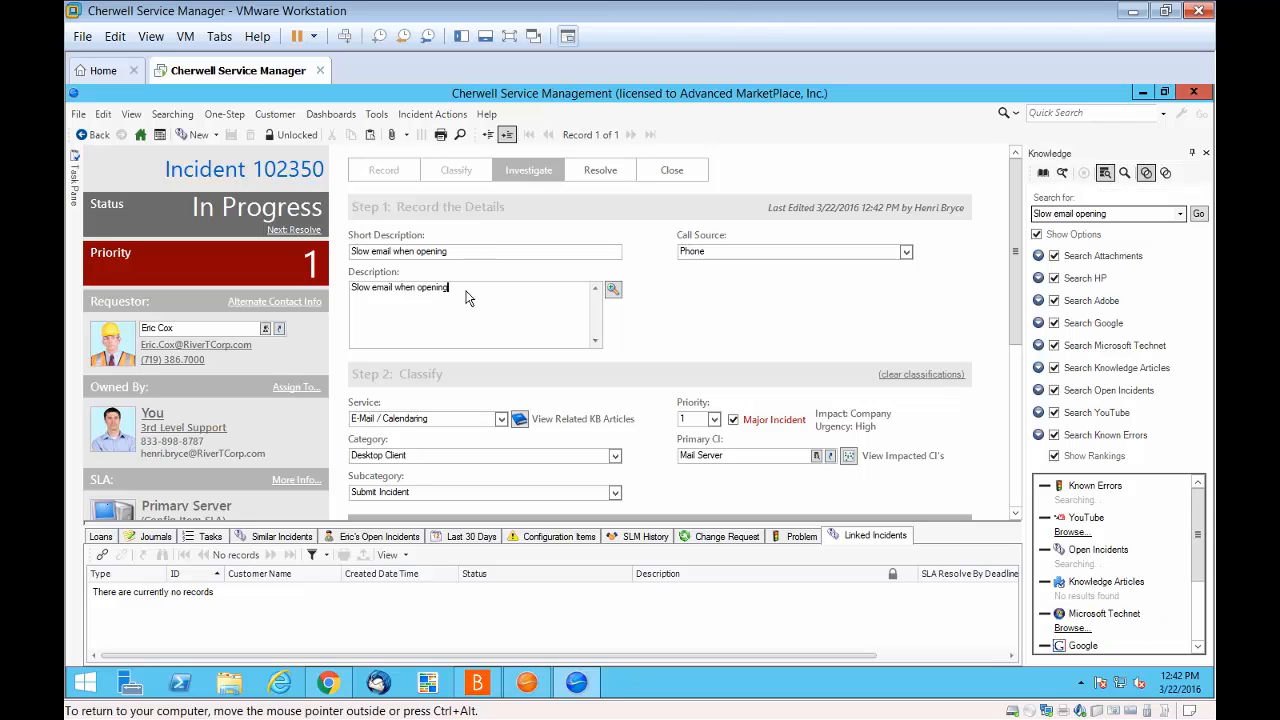
pyautogui.click(520, 420)
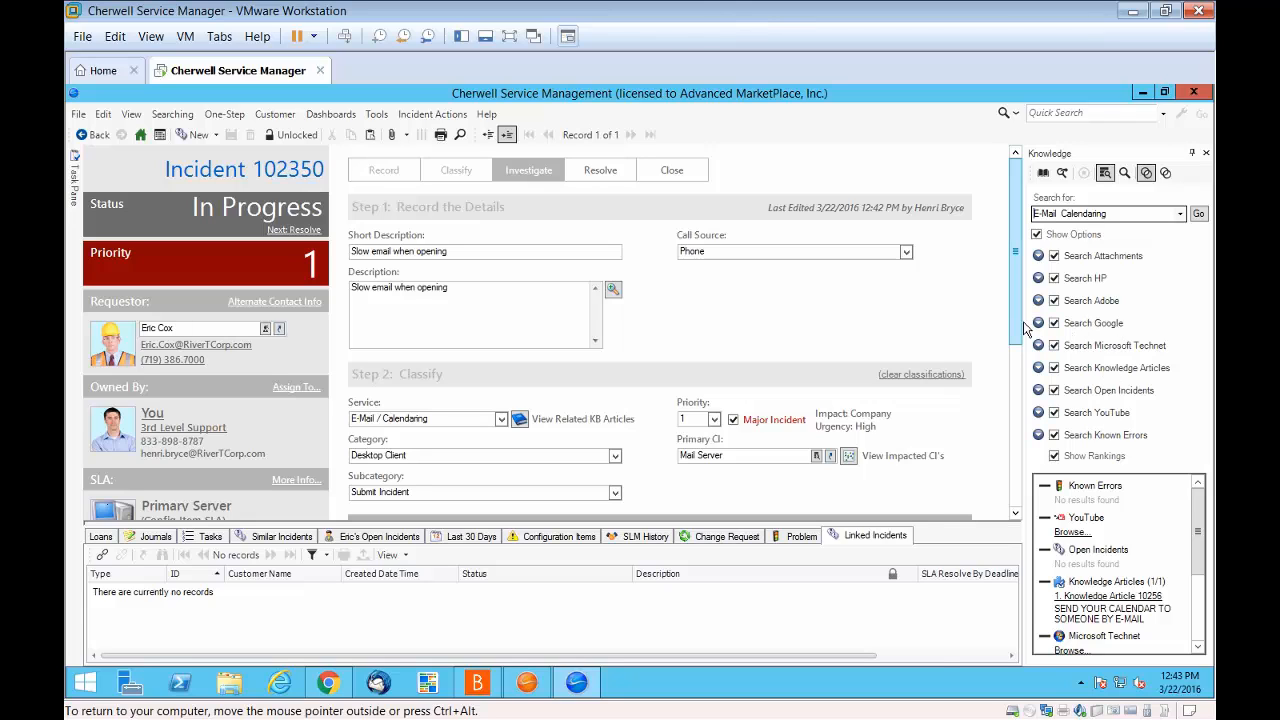
pyautogui.moveTo(1024, 330); pyautogui.dragTo(899, 321)
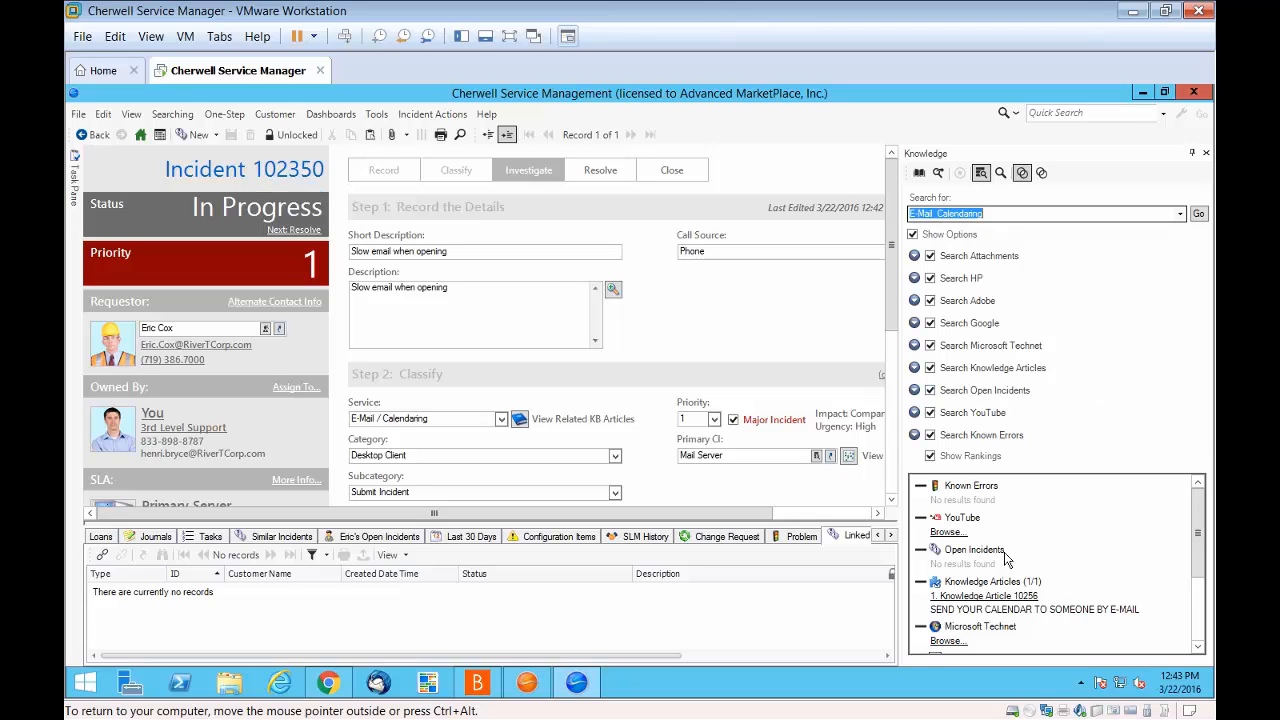
# Read Knowledge Article 10256 about sending a calendar by e-mail in an enlarged view and attach the article to the incident
pyautogui.click(961, 597)
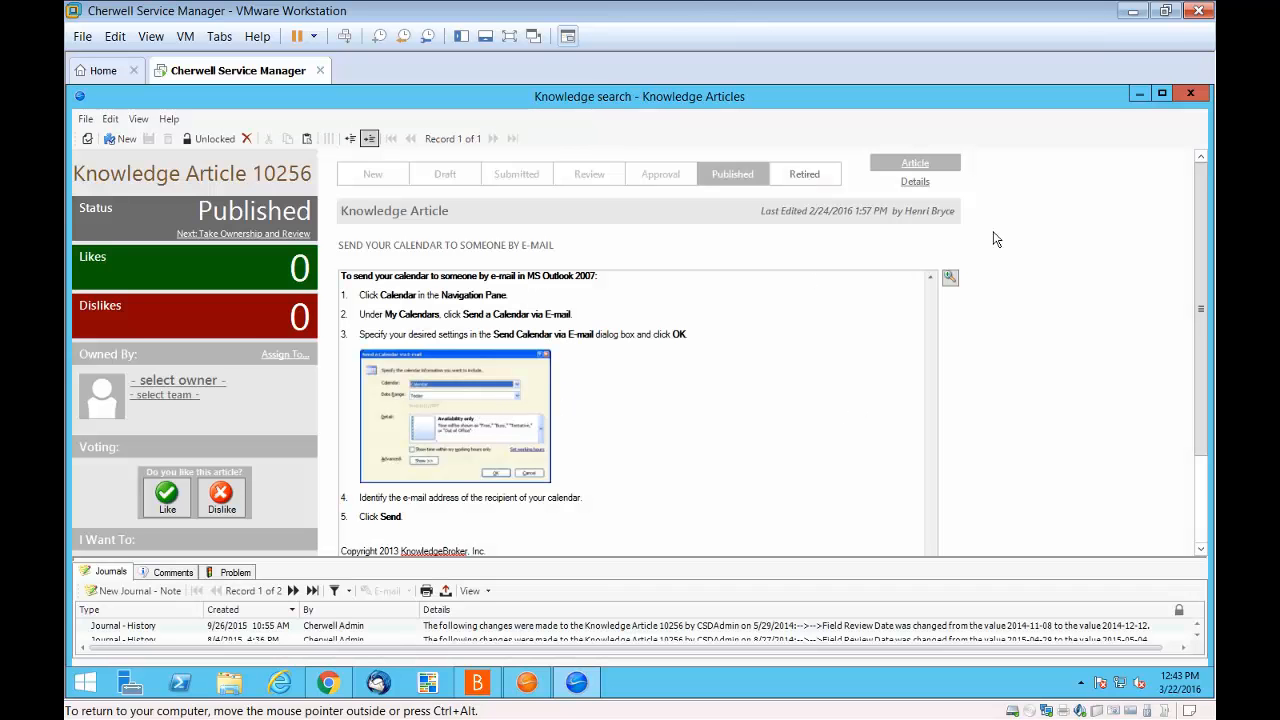
pyautogui.click(951, 278)
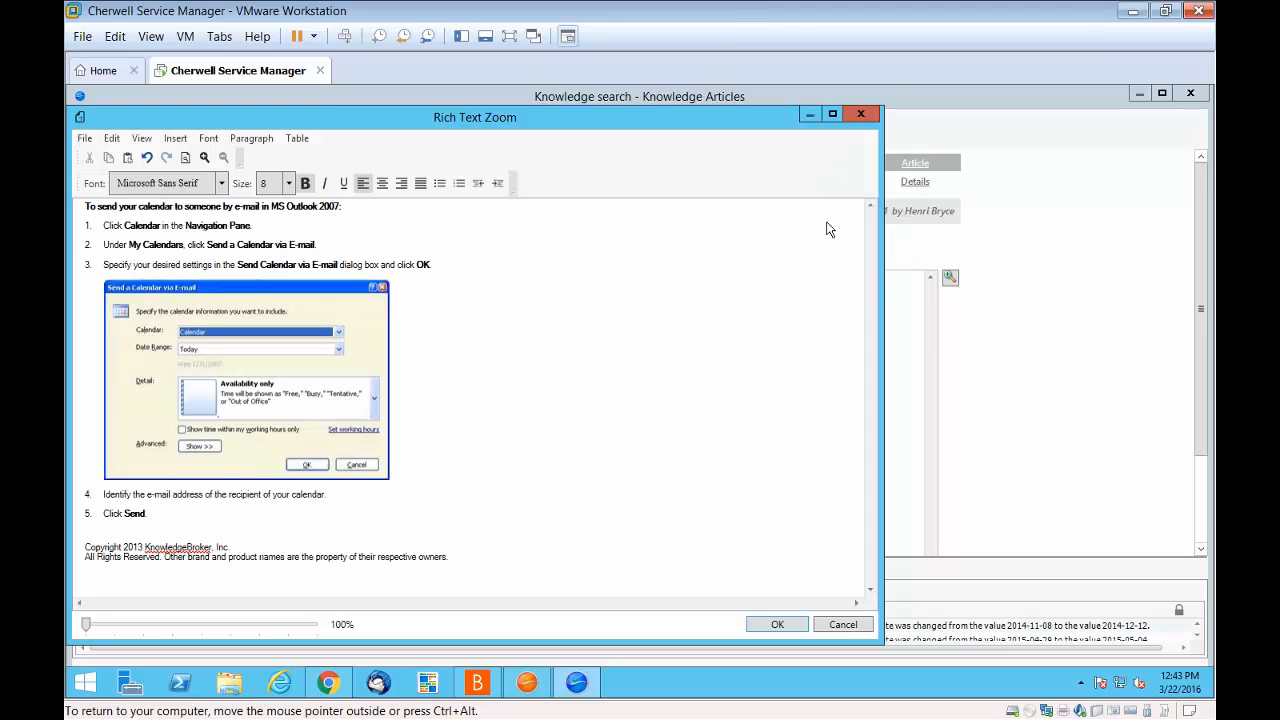
pyautogui.click(860, 118)
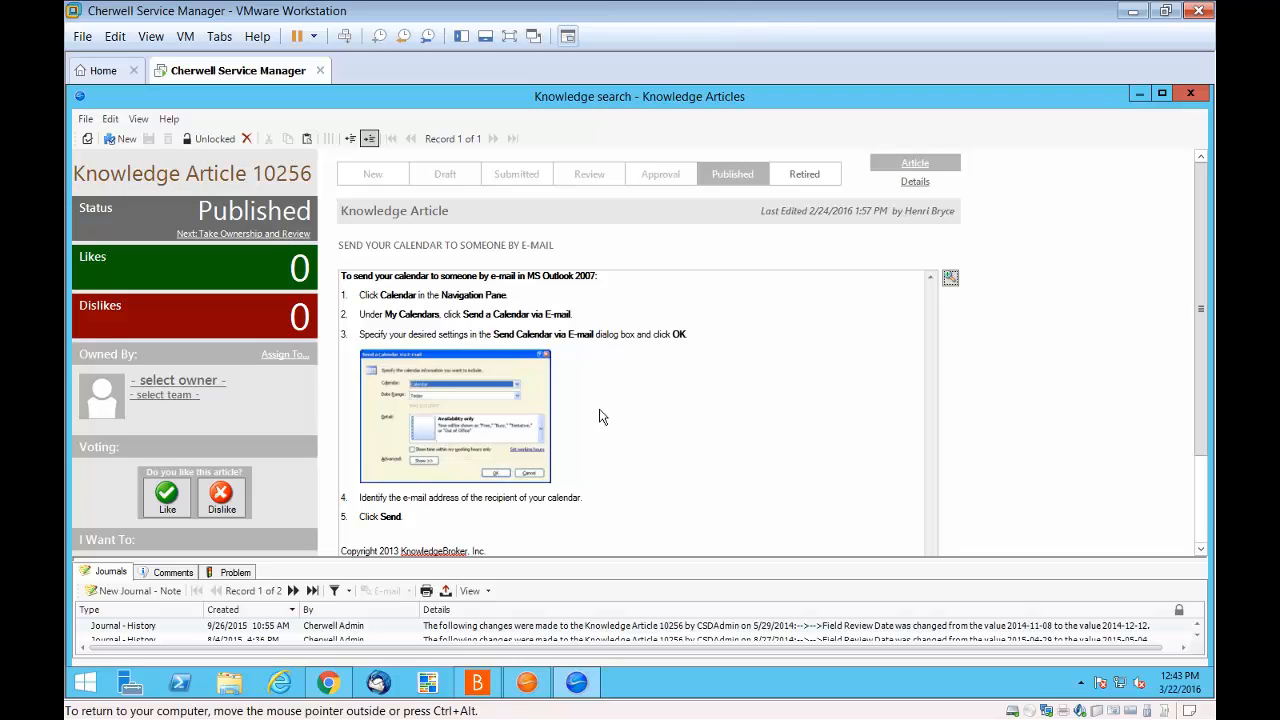
pyautogui.click(85, 122)
pyautogui.click(87, 142)
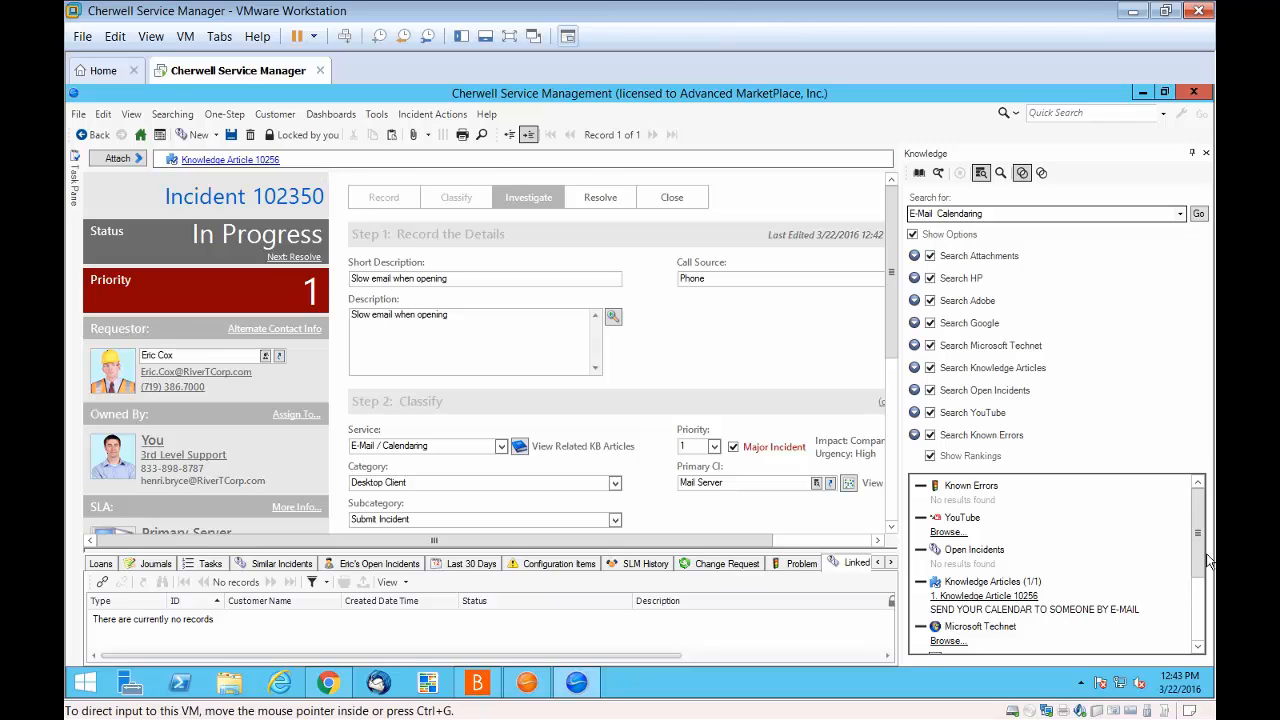
# Browse the Google results for E-Mail Calendaring to Boston University's Broadcast Email page and use that page as a solution for the incident
pyautogui.scroll(-3, 1148, 630)
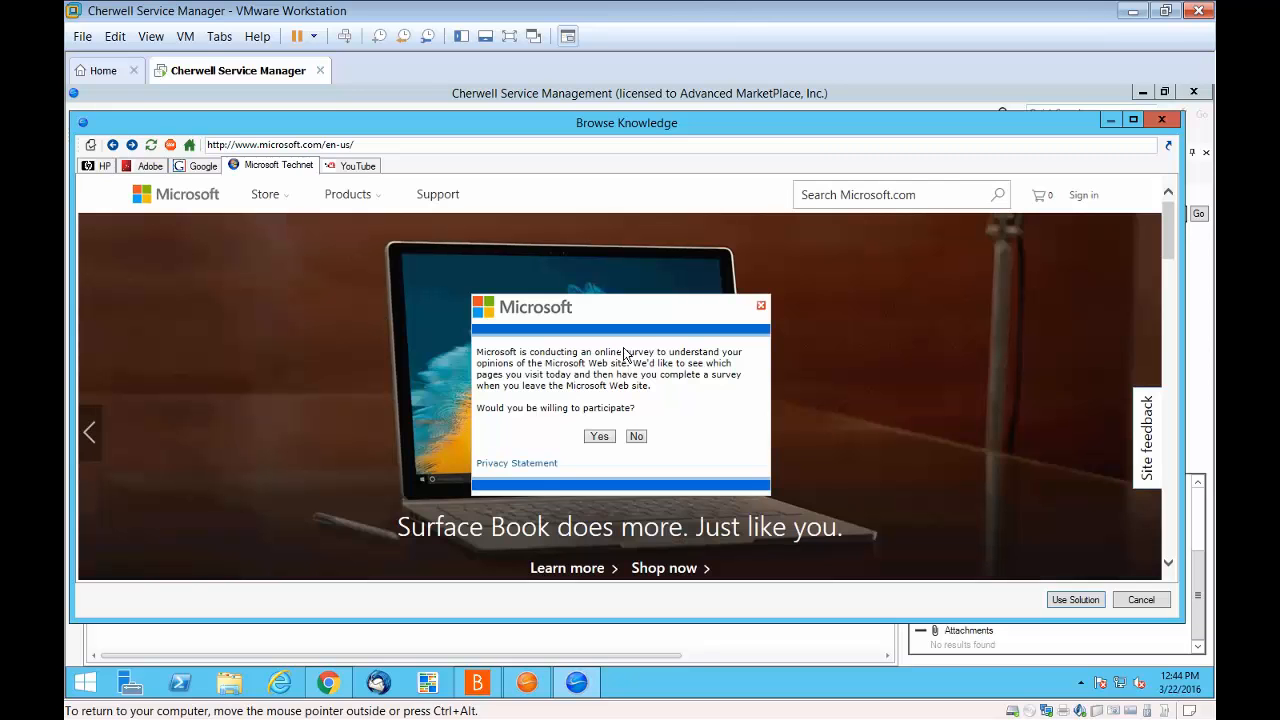
pyautogui.click(218, 170)
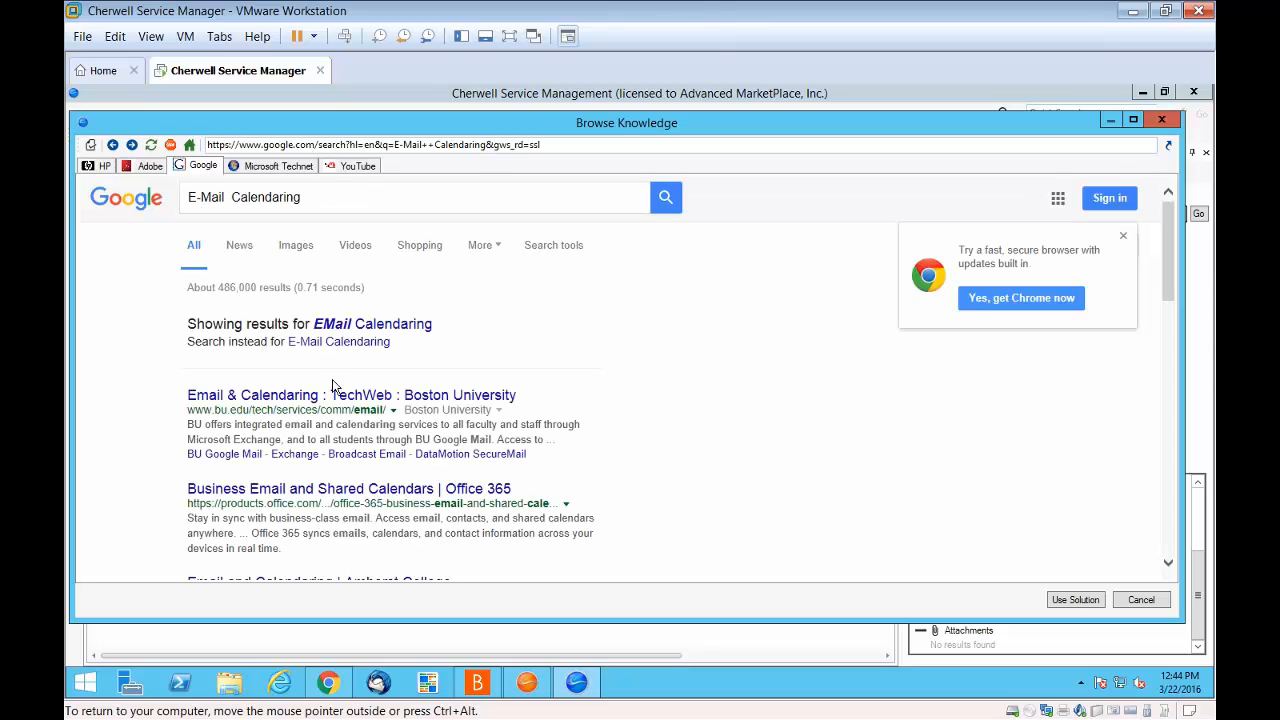
pyautogui.click(327, 397)
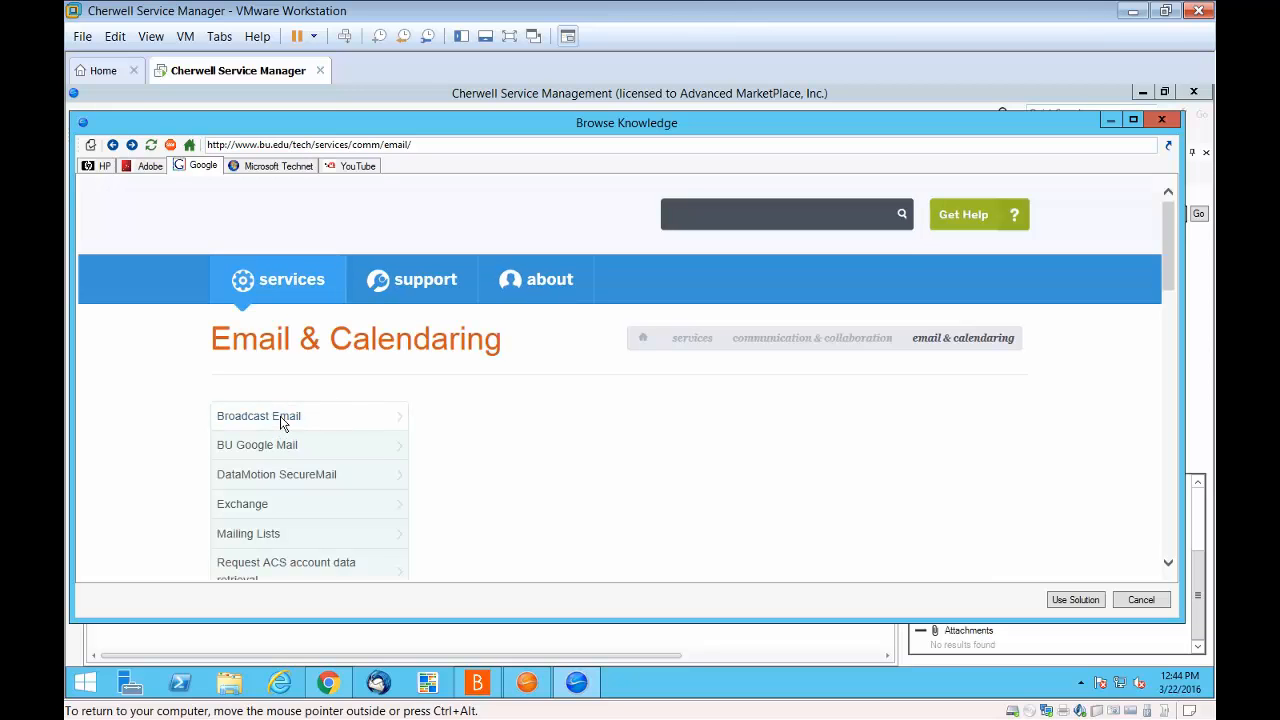
pyautogui.click(285, 416)
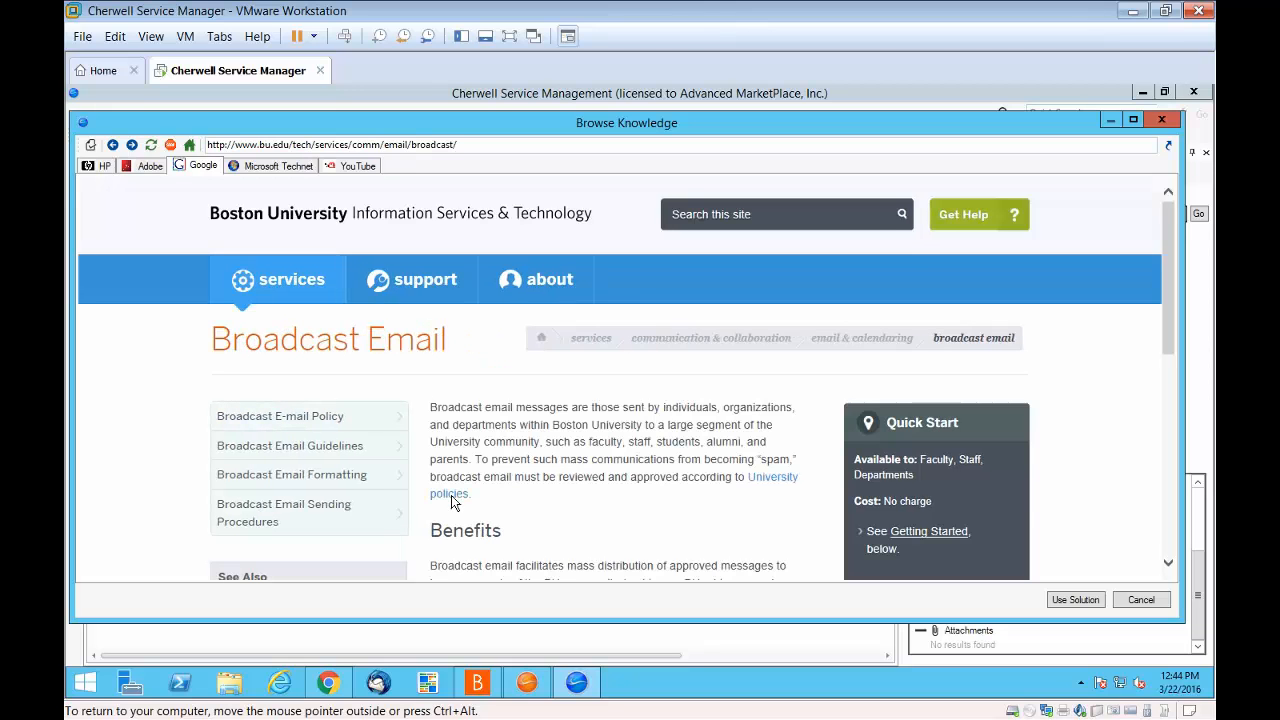
pyautogui.scroll(-1, 557, 470)
pyautogui.scroll(-3, 557, 470)
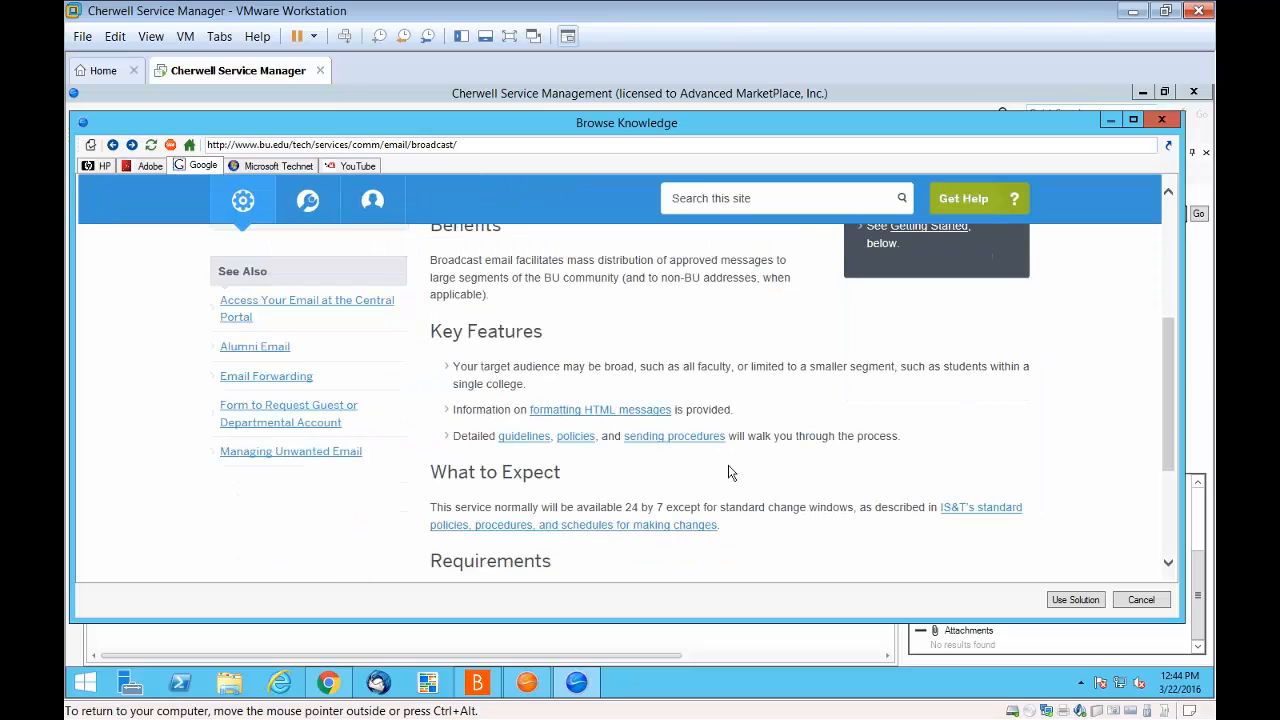
pyautogui.click(1075, 600)
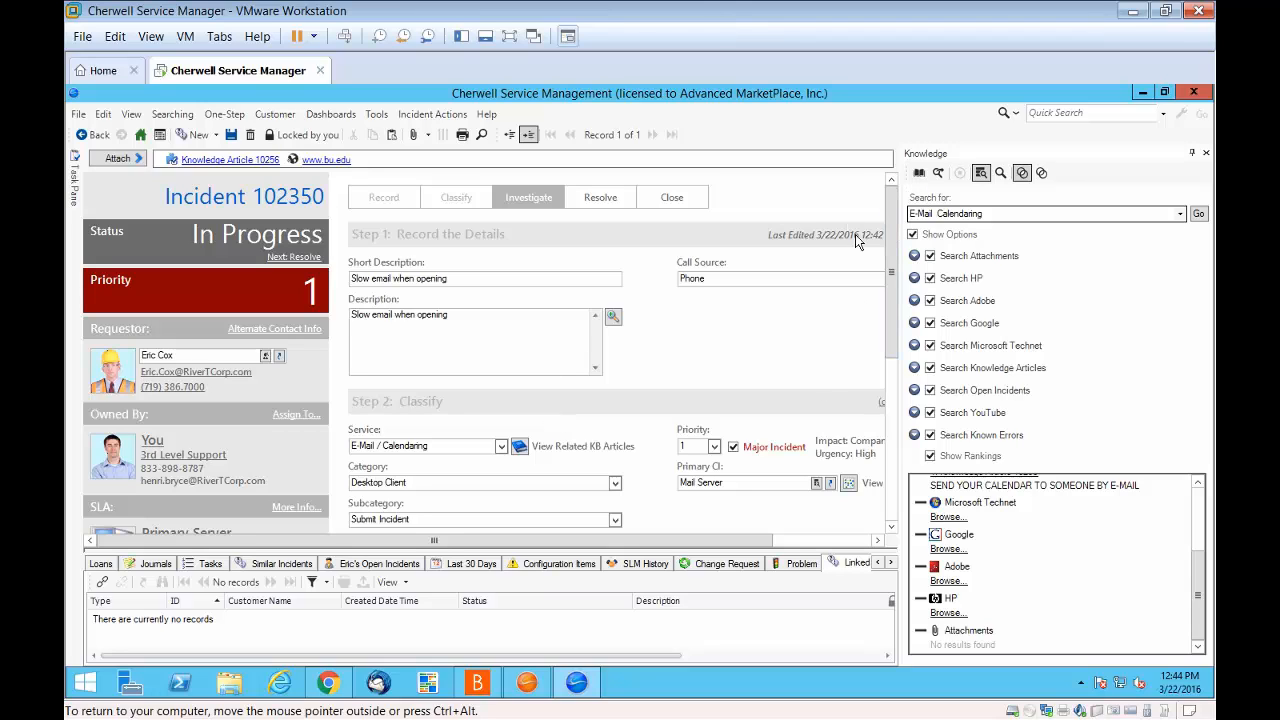
# Collapse the knowledge search and set the incident's primary CI to eric-desk from an unfiltered search of the requestor's configuration items
pyautogui.click(1194, 155)
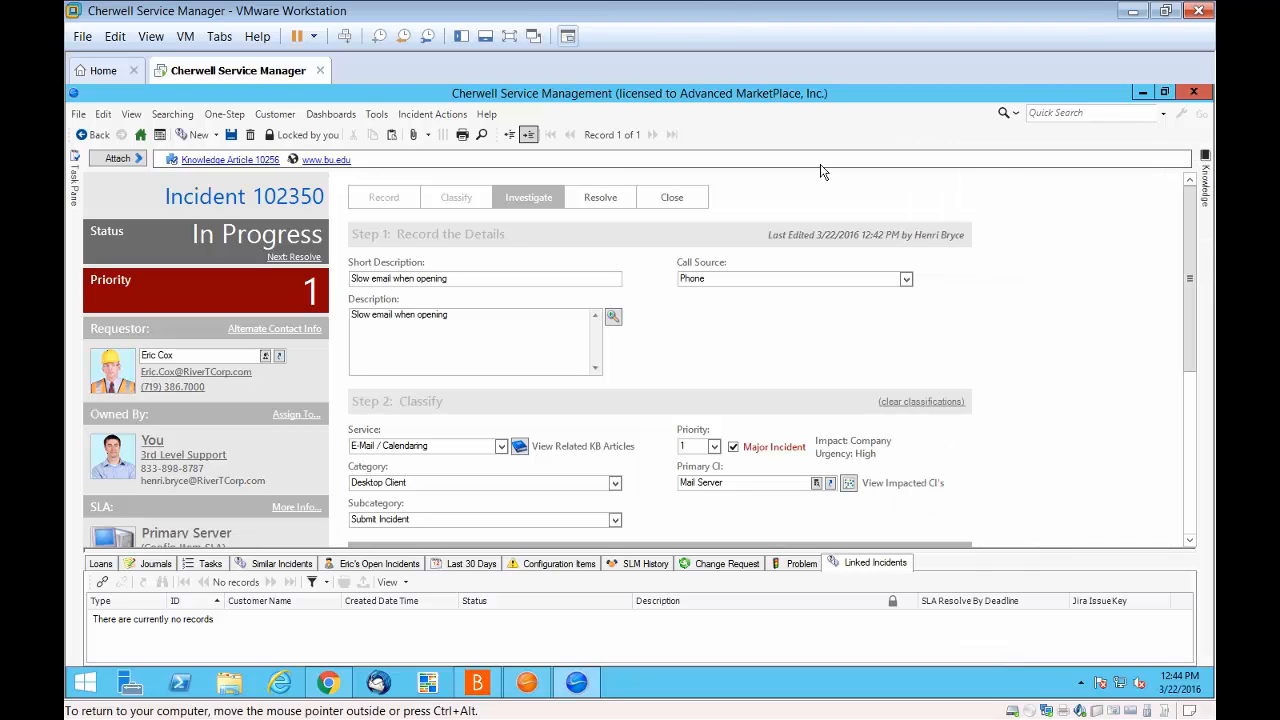
pyautogui.click(817, 483)
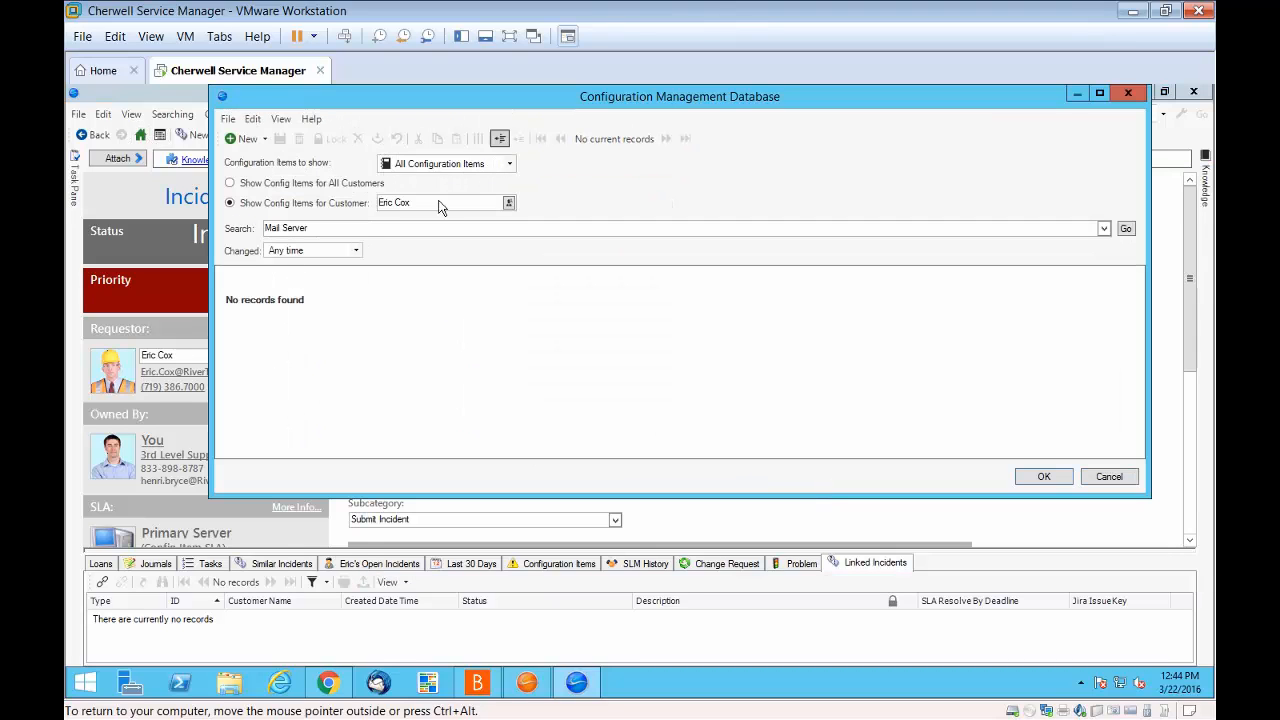
pyautogui.tripleClick(330, 229)
pyautogui.press('BackSpace')
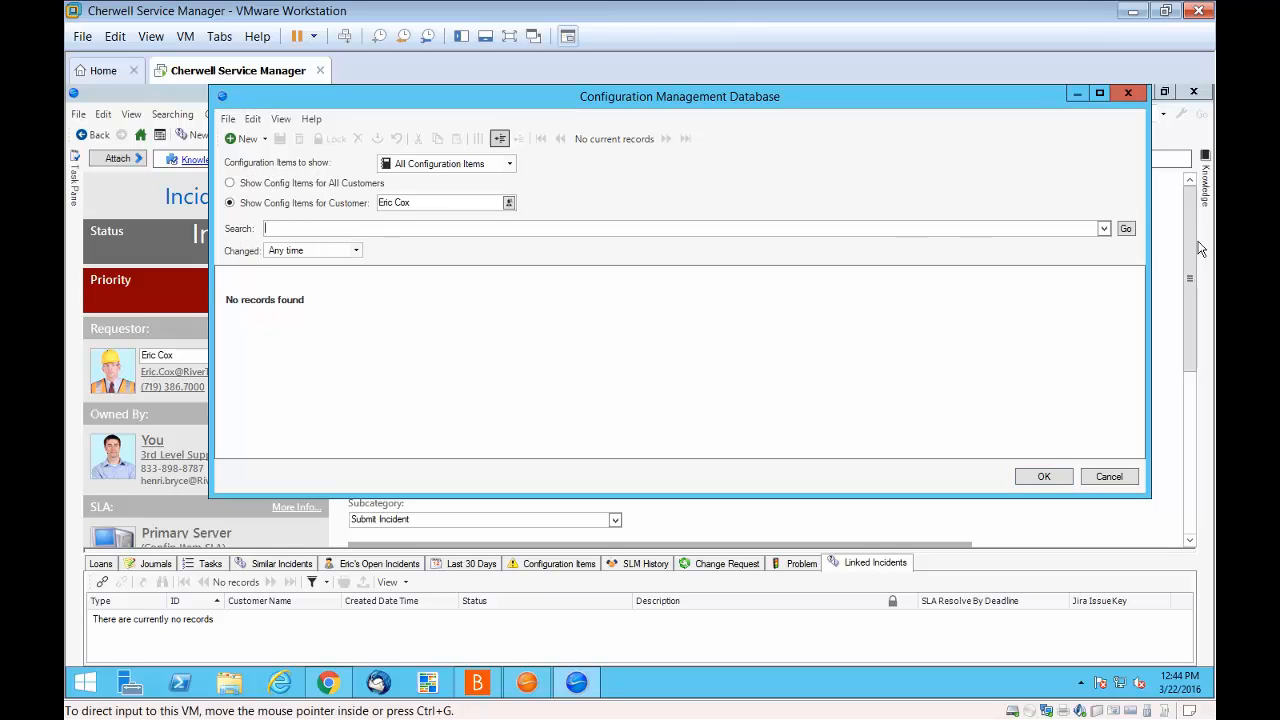
pyautogui.click(1124, 229)
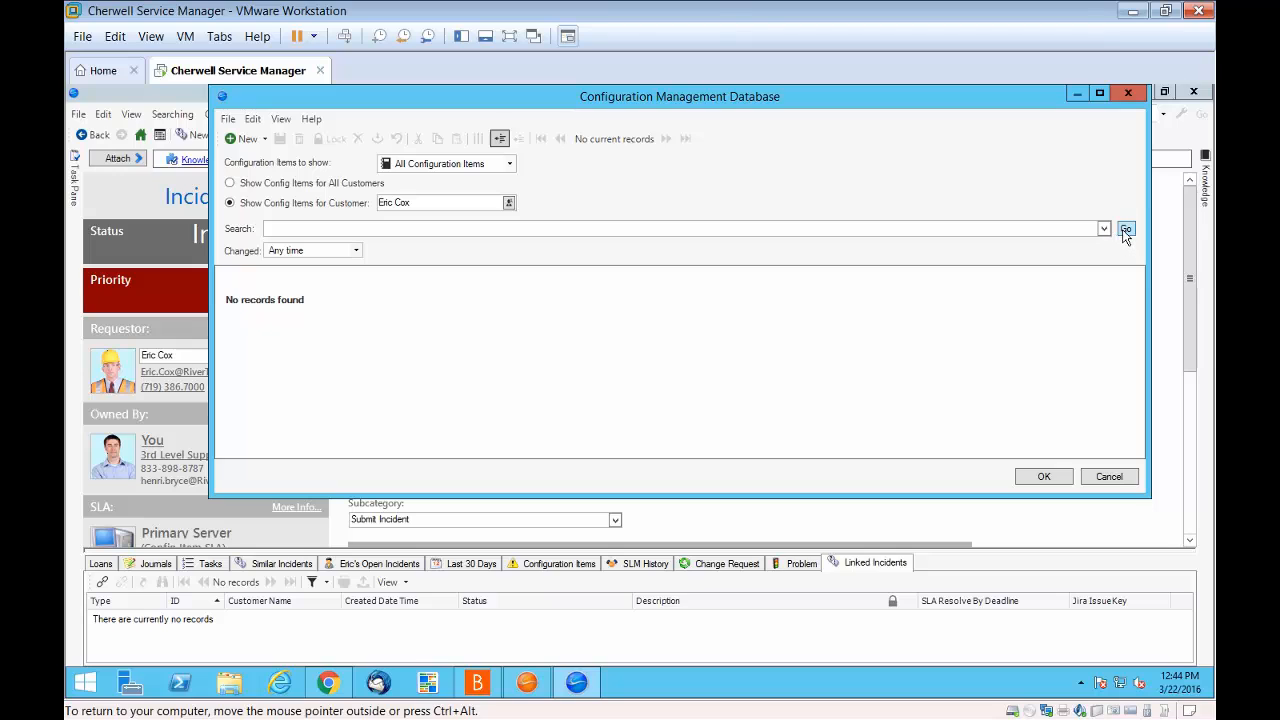
pyautogui.doubleClick(480, 318)
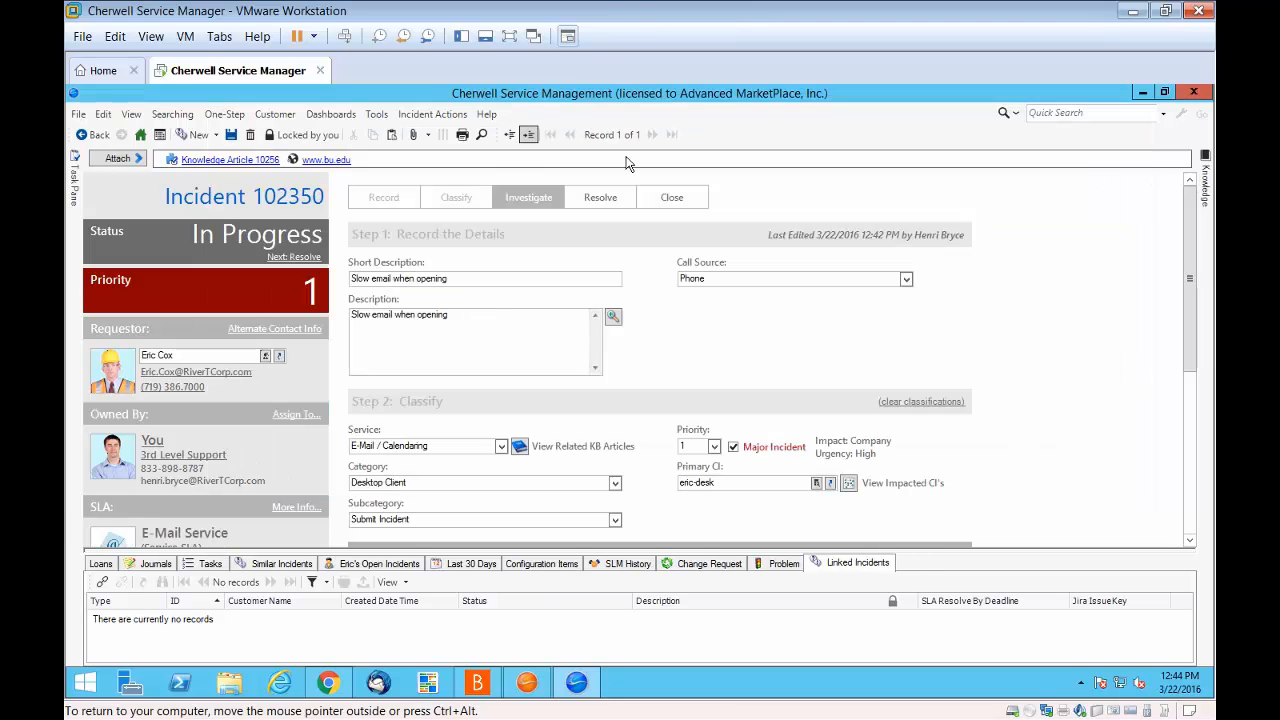
# Review the available incident actions and run the Active Directory Get Computer Info action on the primary CI
pyautogui.click(426, 114)
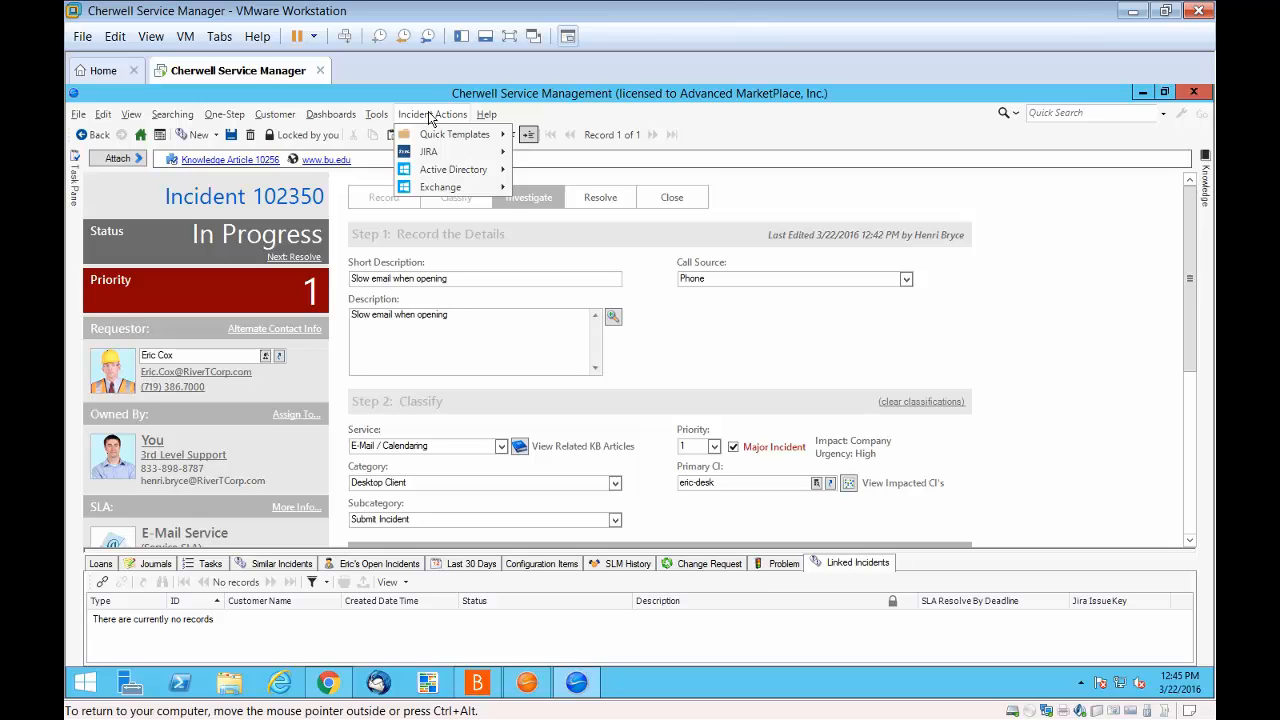
pyautogui.moveTo(432, 158)
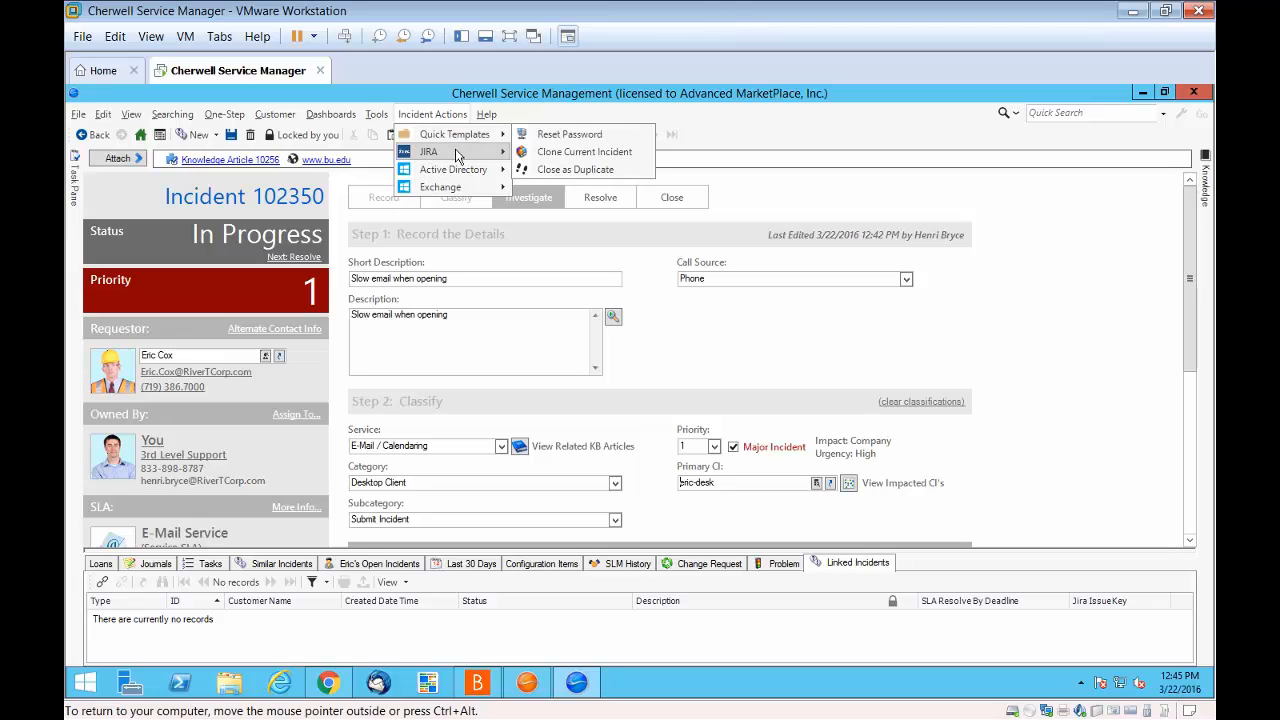
pyautogui.moveTo(456, 155)
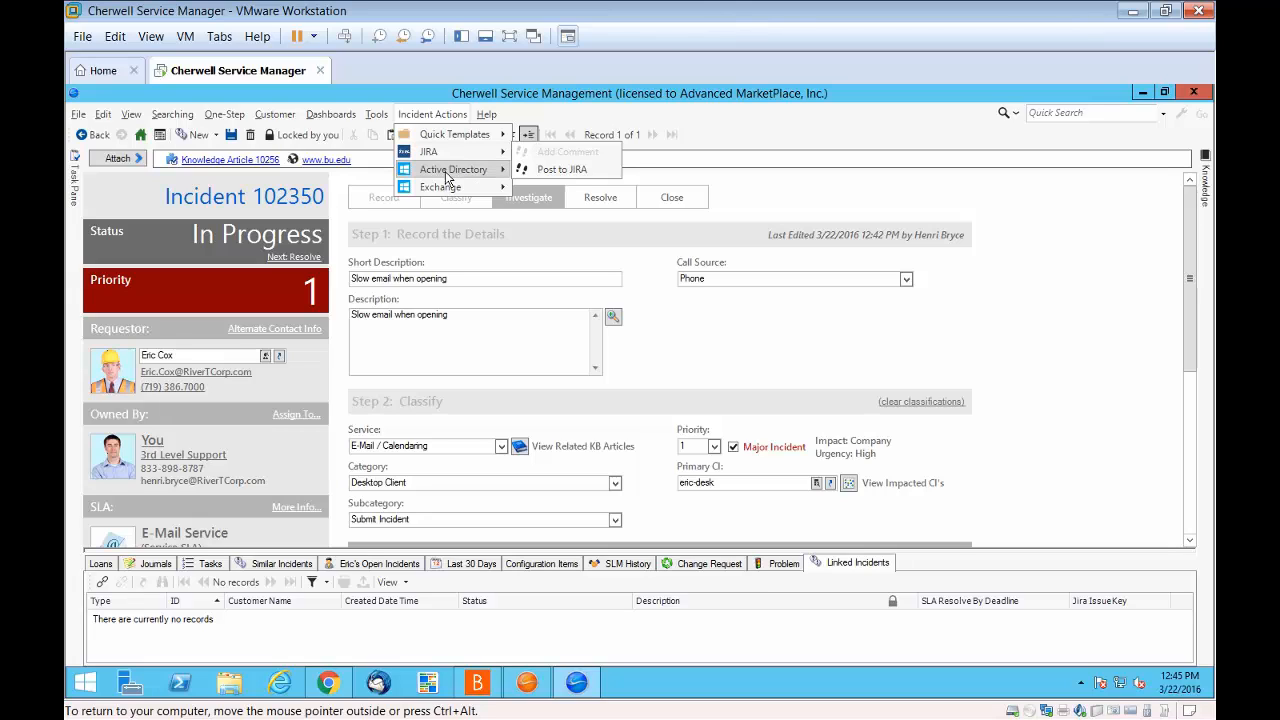
pyautogui.moveTo(446, 177)
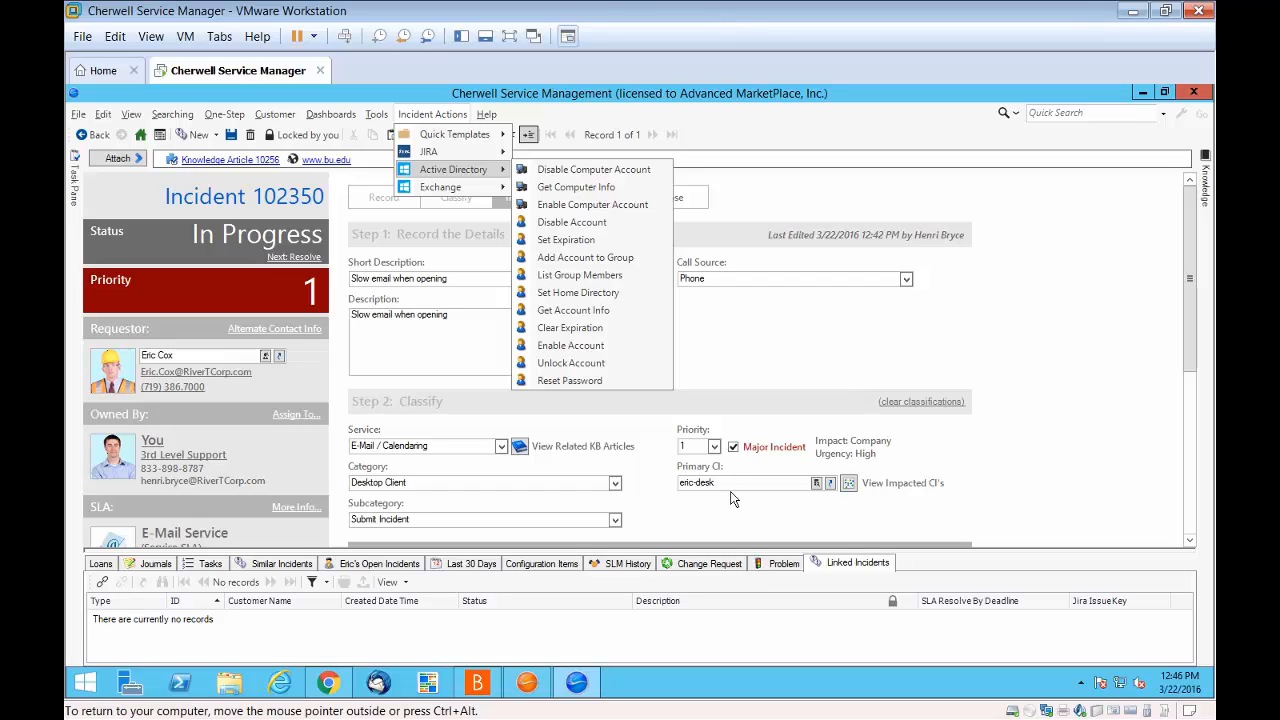
pyautogui.click(576, 187)
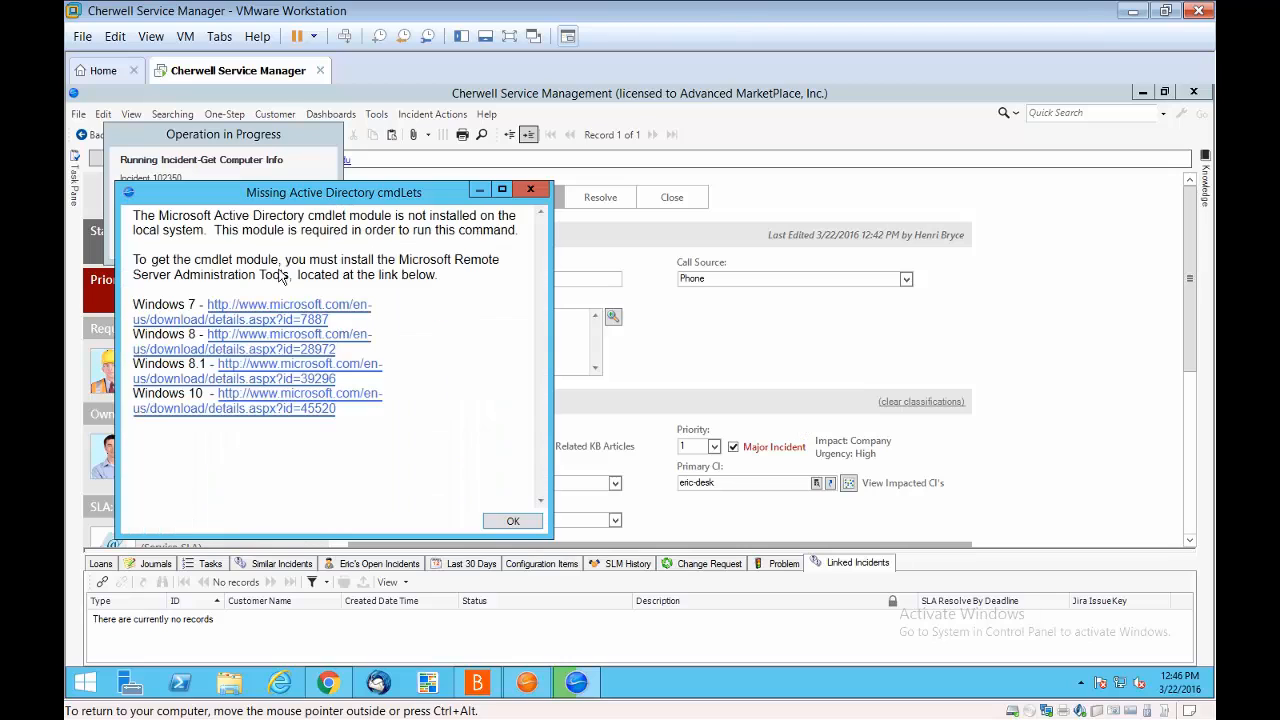
pyautogui.click(513, 522)
# Examine the incident's Integrations Audit journal entry for the Get Computer Info command
pyautogui.moveTo(435, 546); pyautogui.dragTo(445, 437)
pyautogui.click(150, 451)
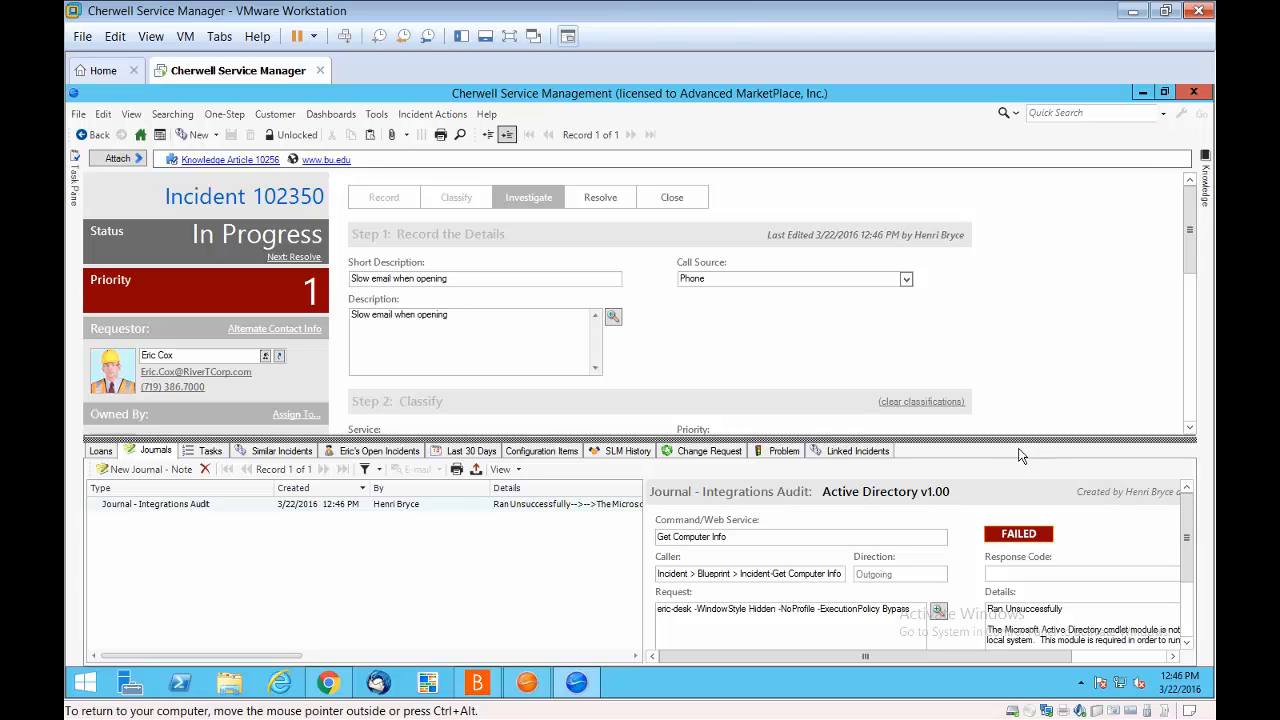
pyautogui.moveTo(1020, 440); pyautogui.dragTo(1024, 538)
# Switch the subcategory to Request Access/Installation to view its form and set it back to Submit Incident
pyautogui.scroll(-5, 1040, 417)
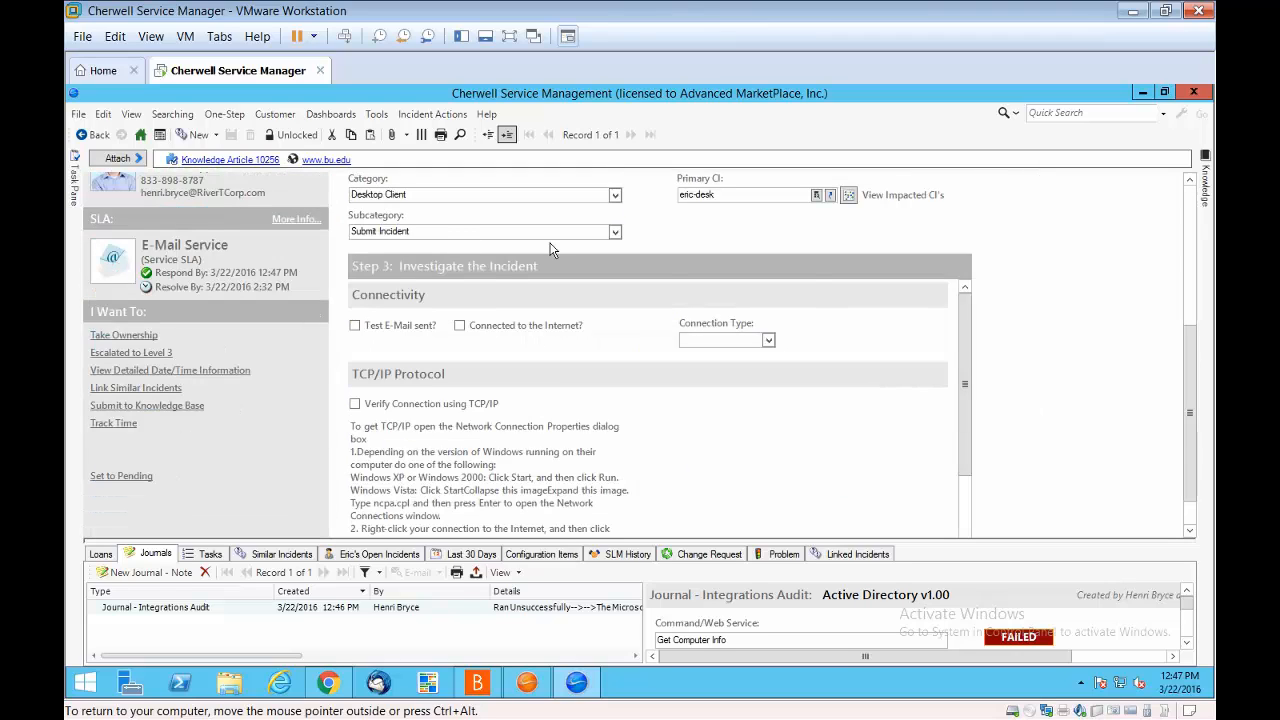
pyautogui.click(613, 232)
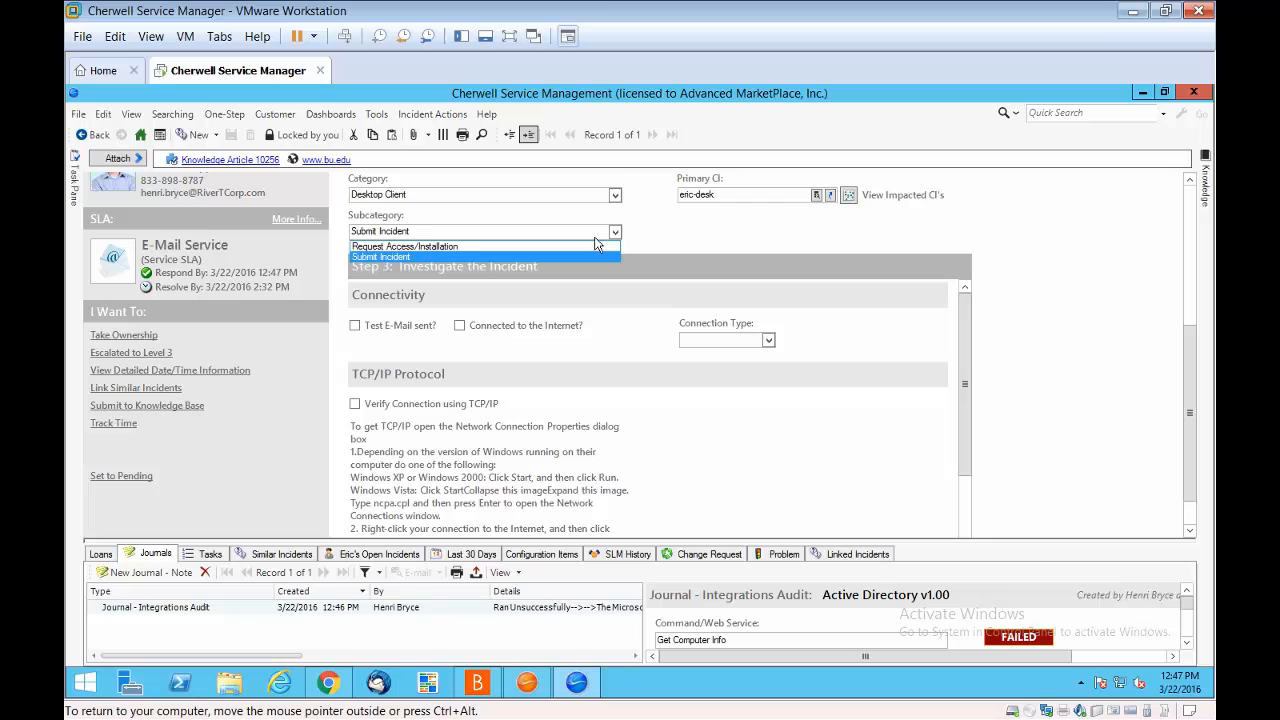
pyautogui.click(476, 247)
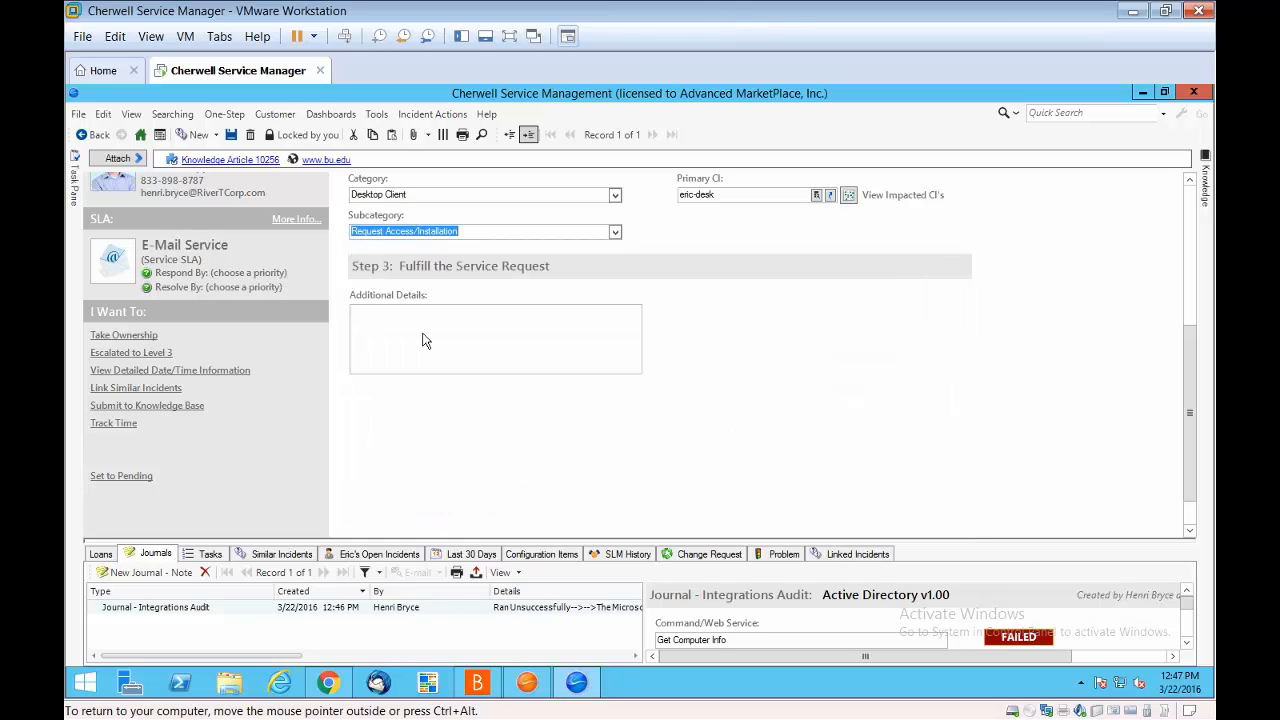
pyautogui.click(614, 232)
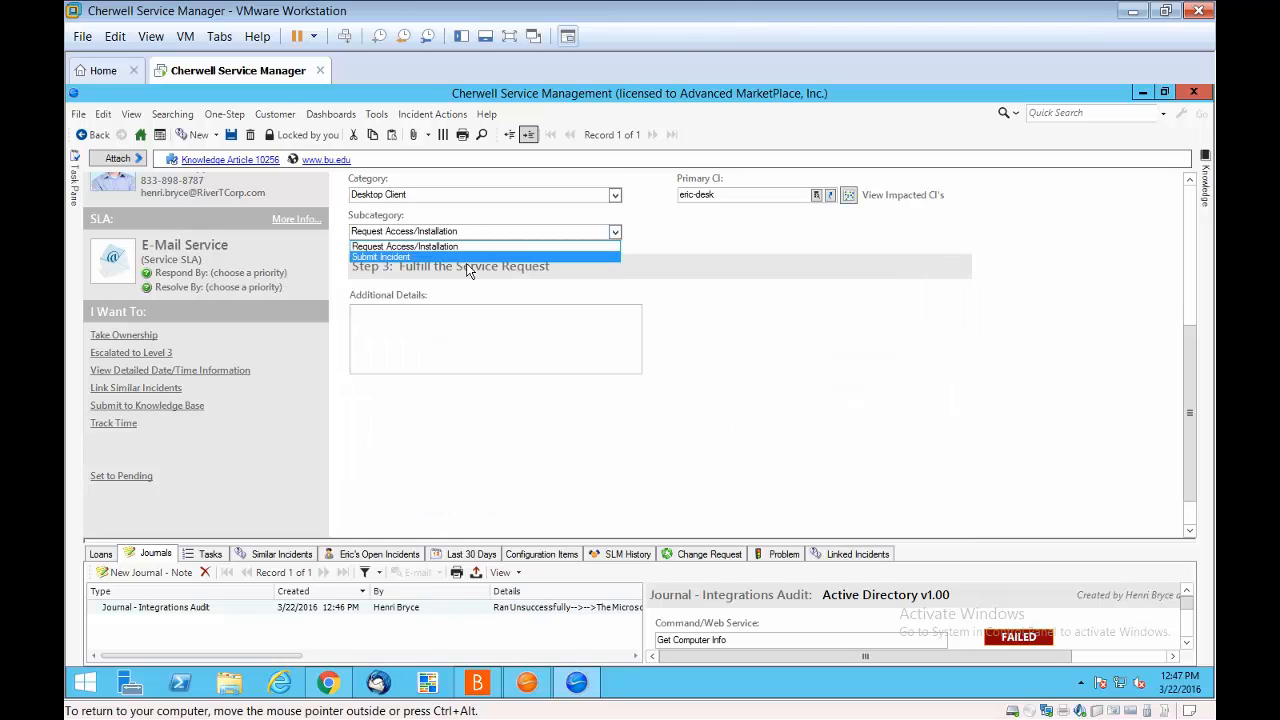
pyautogui.click(459, 256)
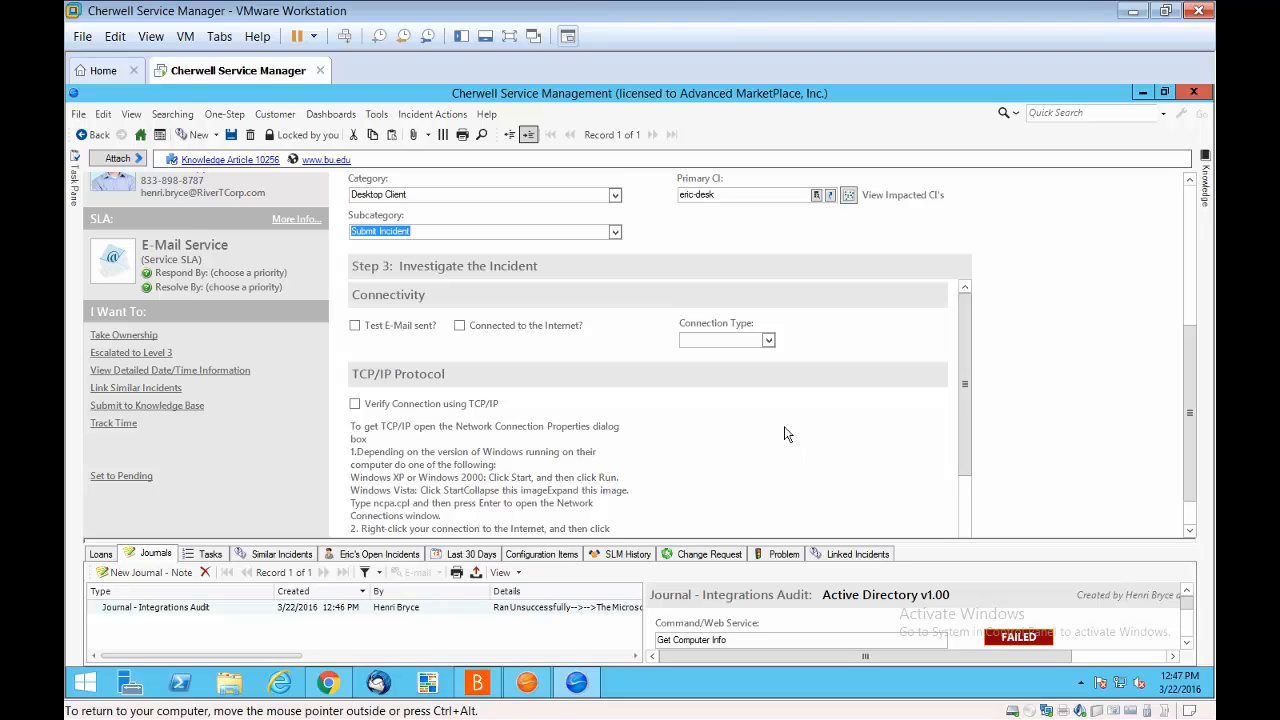
# Mark the connectivity checks Connected to the Internet and Test E-Mail sent as done, and review the remaining investigation questions
pyautogui.click(450, 243)
pyautogui.click(460, 326)
pyautogui.click(355, 325)
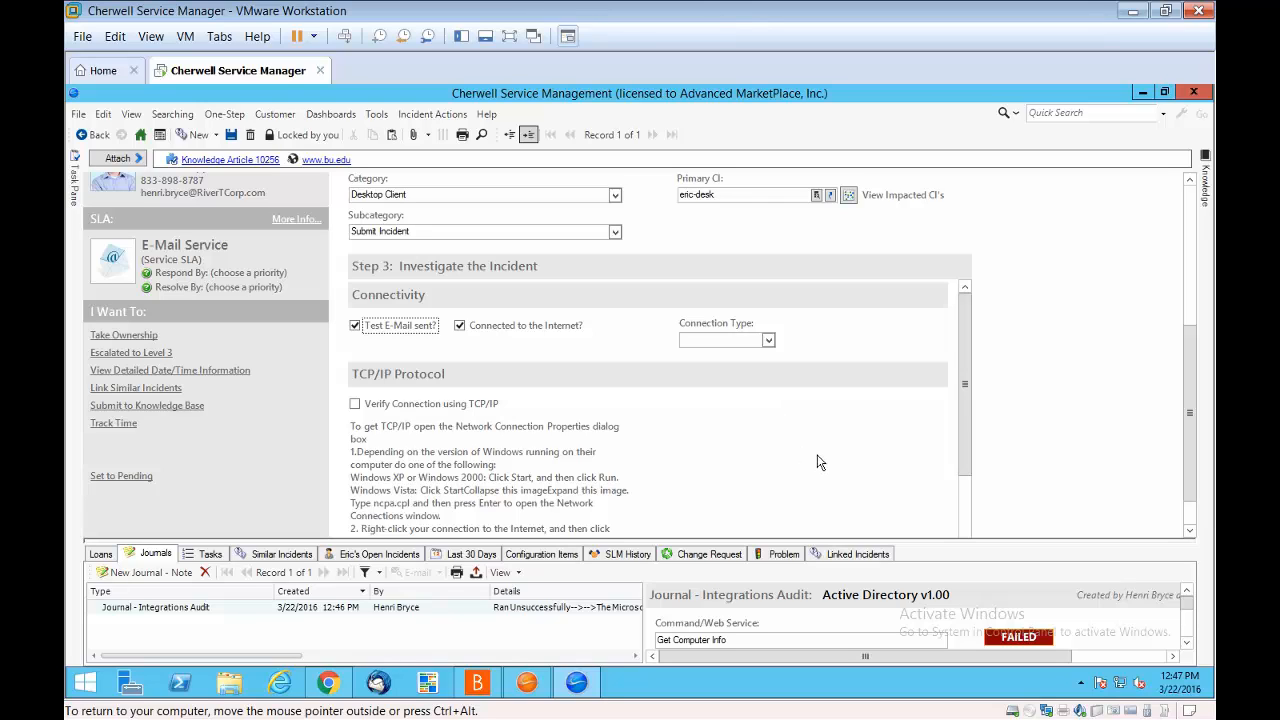
pyautogui.scroll(-1, 817, 462)
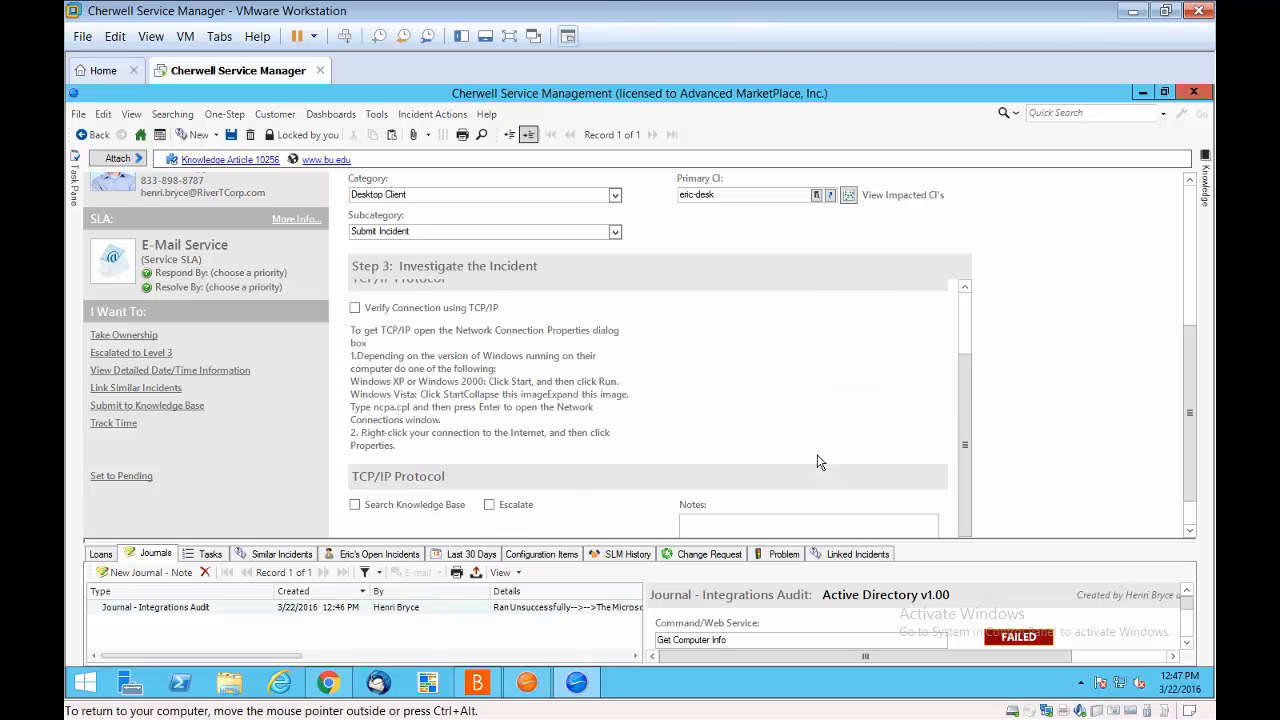
pyautogui.scroll(1, 817, 462)
pyautogui.scroll(-2, 817, 462)
# Add a loan to the incident with Laptop as the asset type and john-lap as the rental item
pyautogui.moveTo(771, 540); pyautogui.dragTo(771, 474)
pyautogui.click(206, 488)
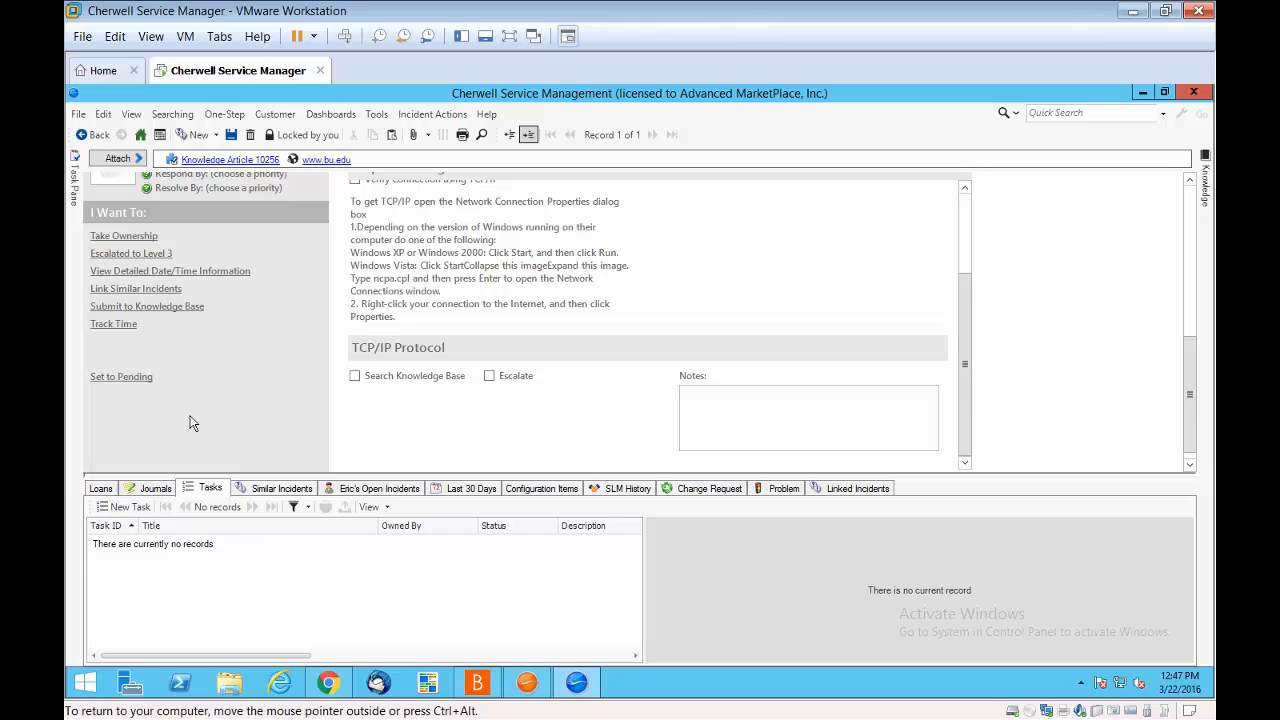
pyautogui.click(108, 488)
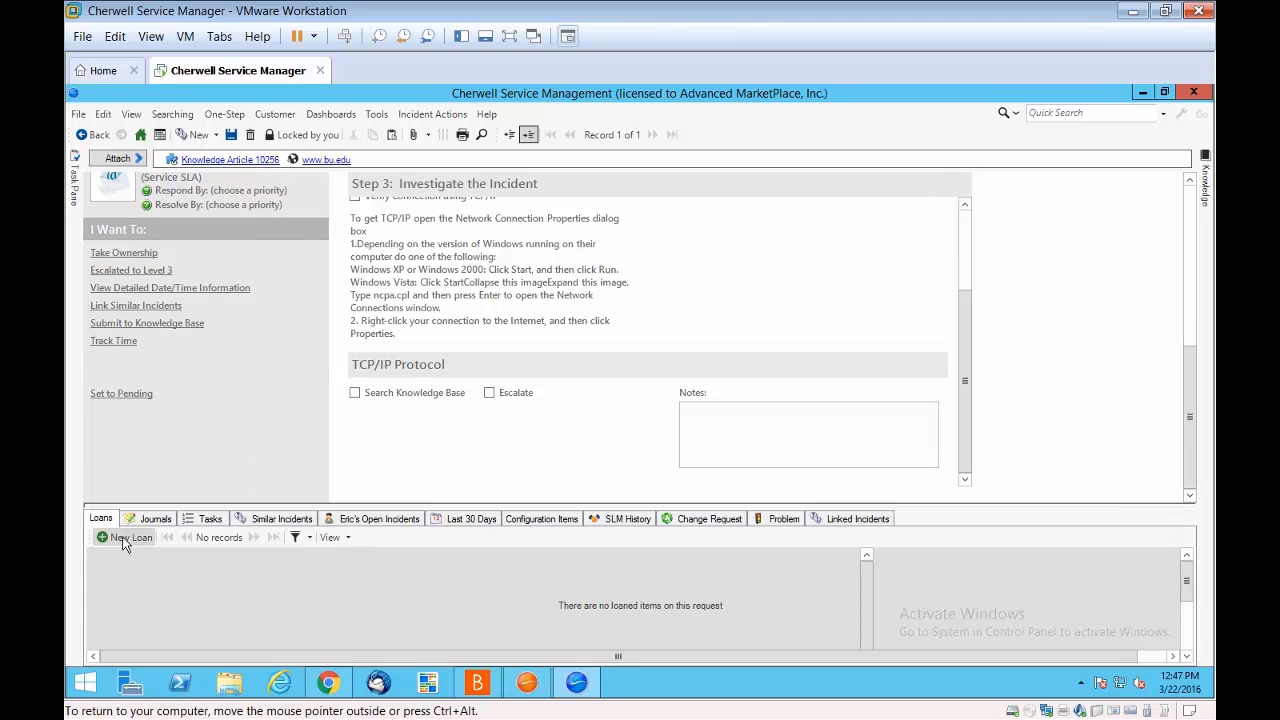
pyautogui.click(127, 538)
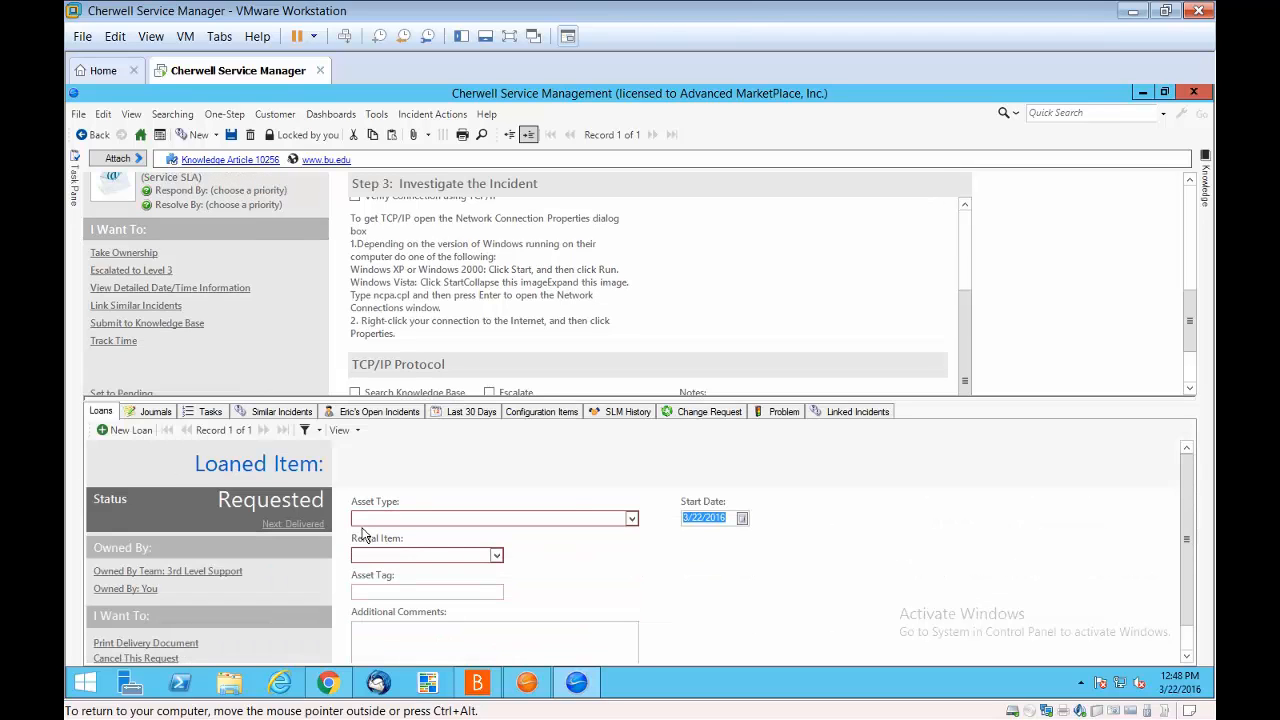
pyautogui.click(631, 518)
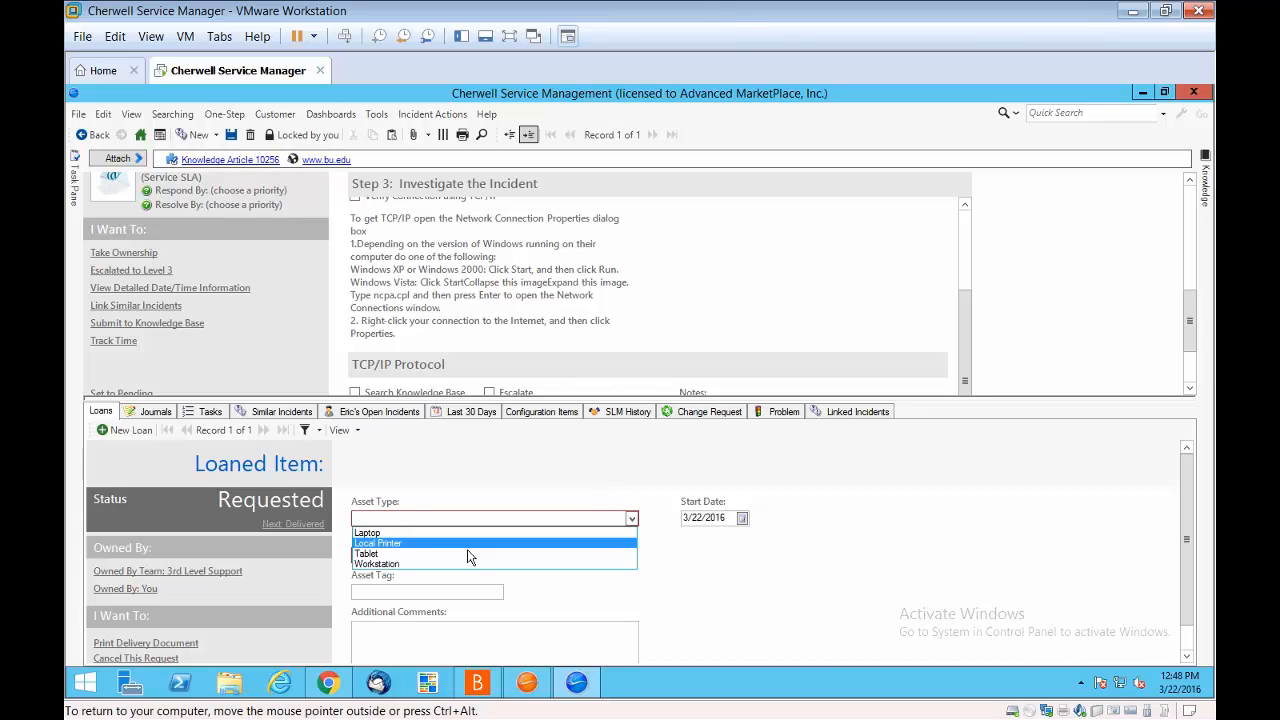
pyautogui.click(433, 565)
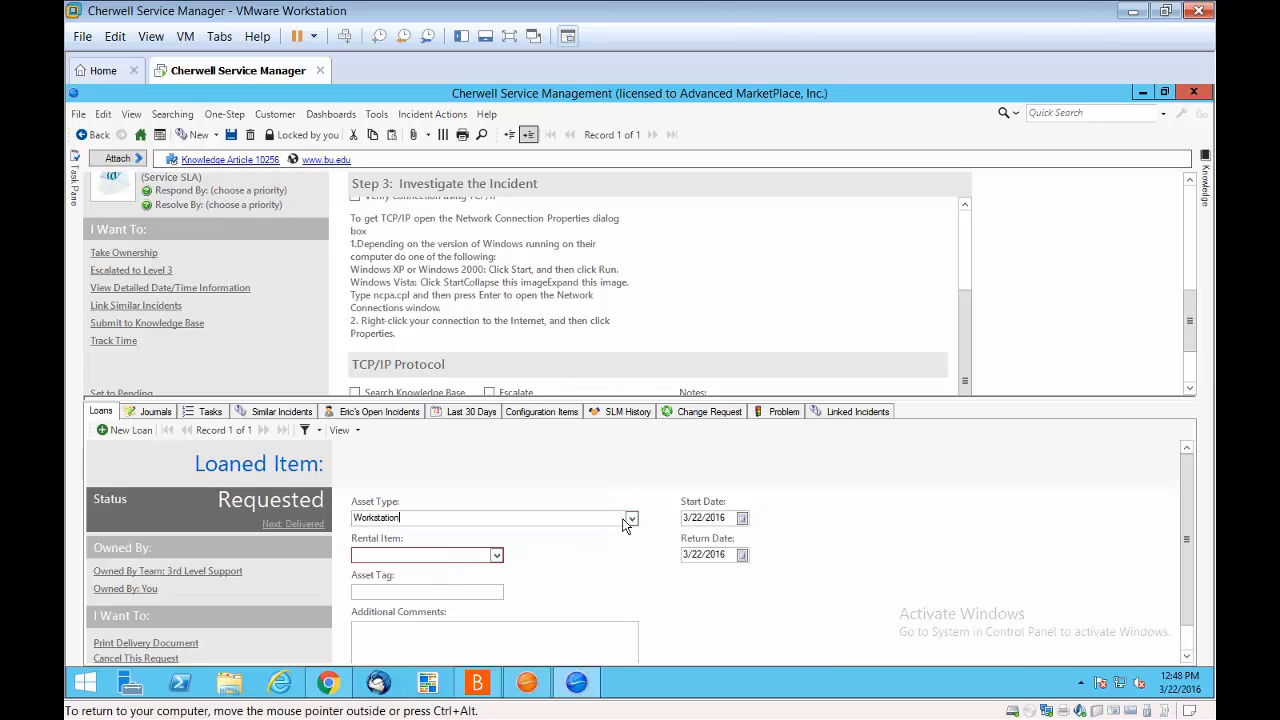
pyautogui.click(631, 518)
pyautogui.click(474, 533)
pyautogui.click(496, 555)
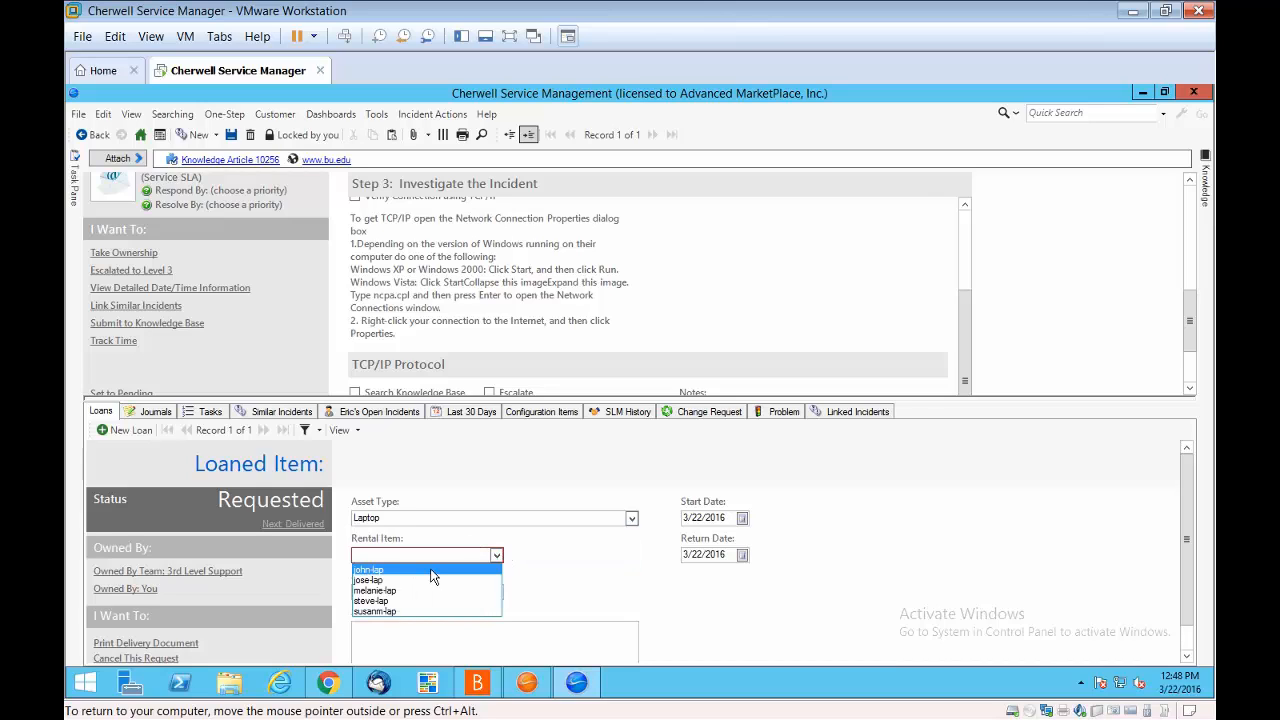
pyautogui.click(432, 572)
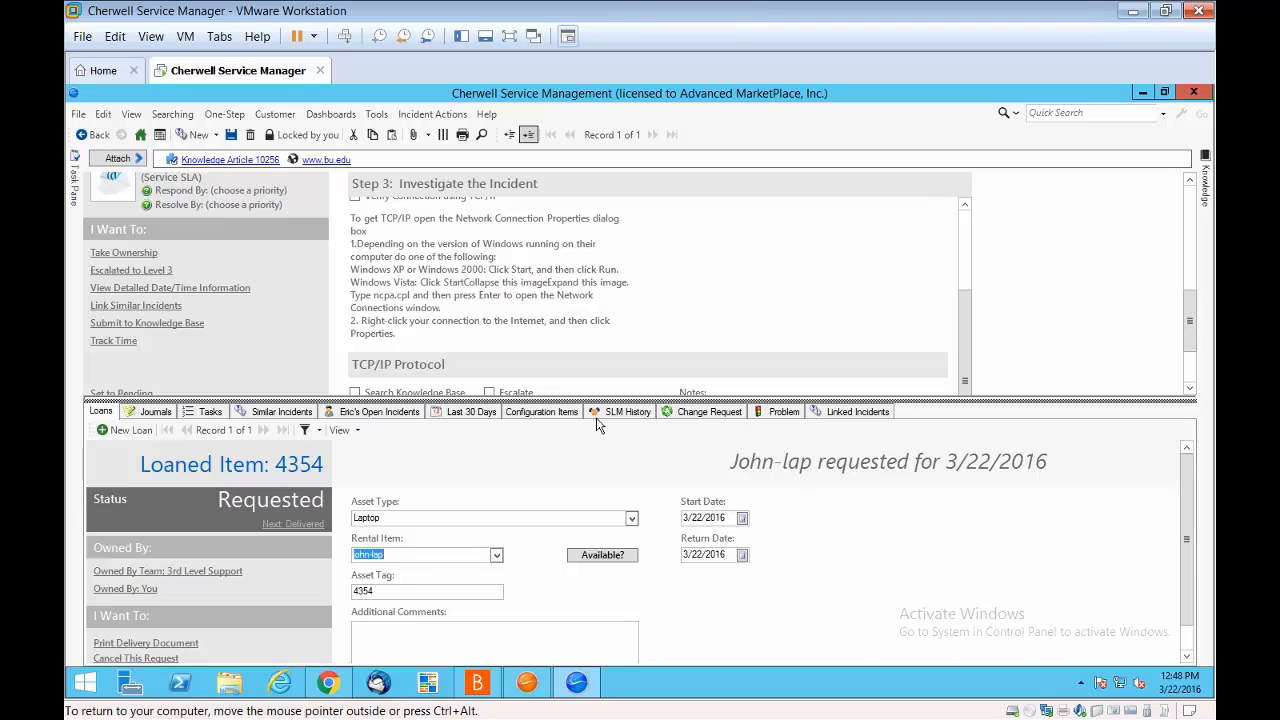
# Send the requestor a follow-up e-mail about the incident, adding a short greeting and a request to call
pyautogui.moveTo(594, 403); pyautogui.dragTo(603, 578)
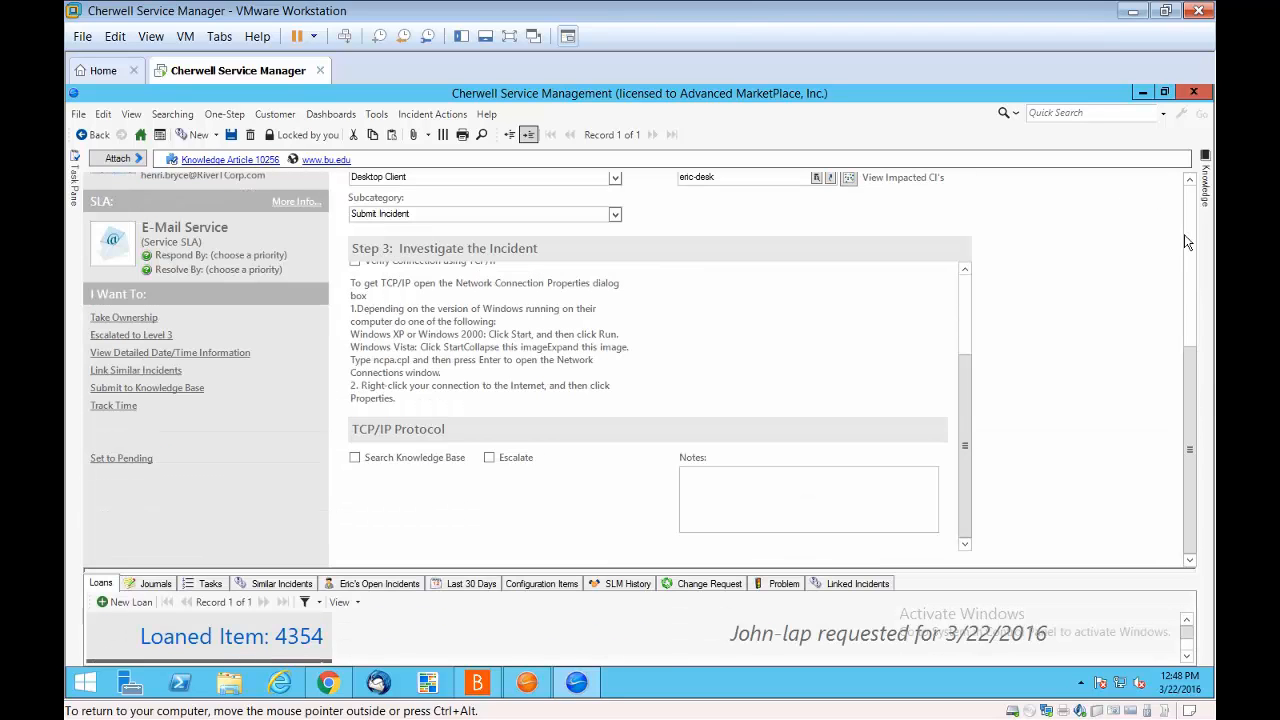
pyautogui.scroll(10, 1192, 245)
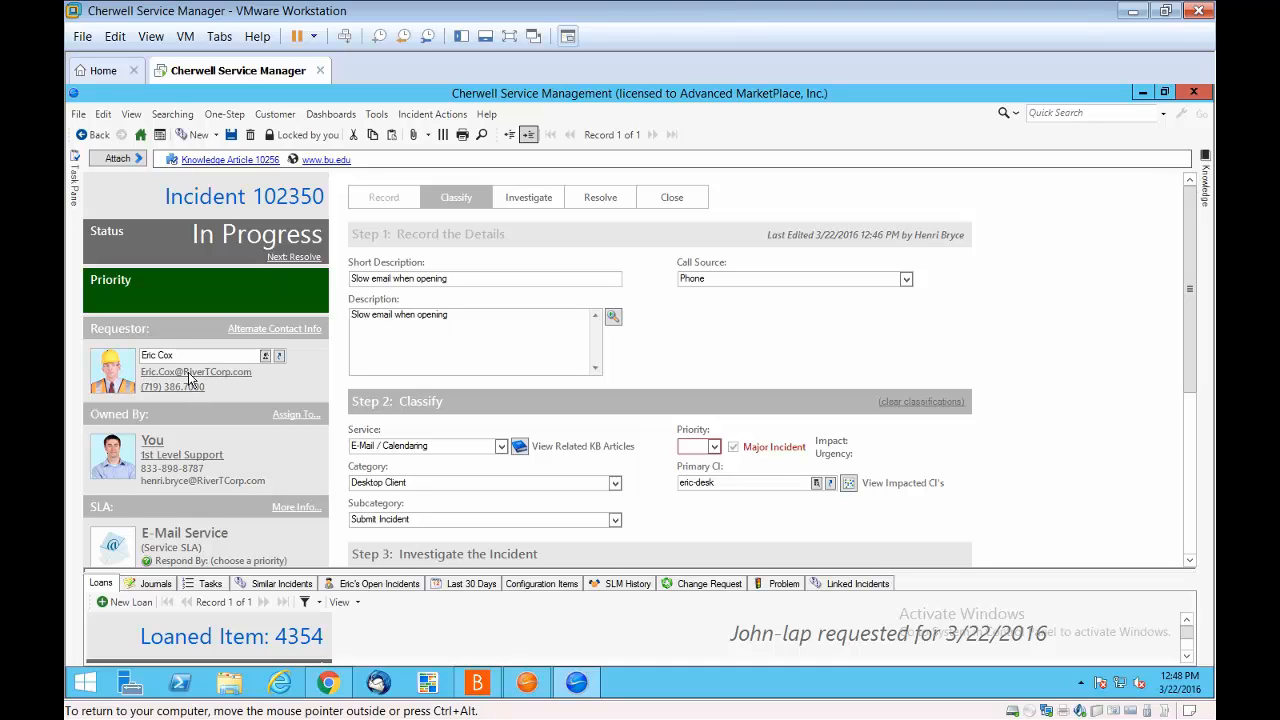
pyautogui.click(188, 377)
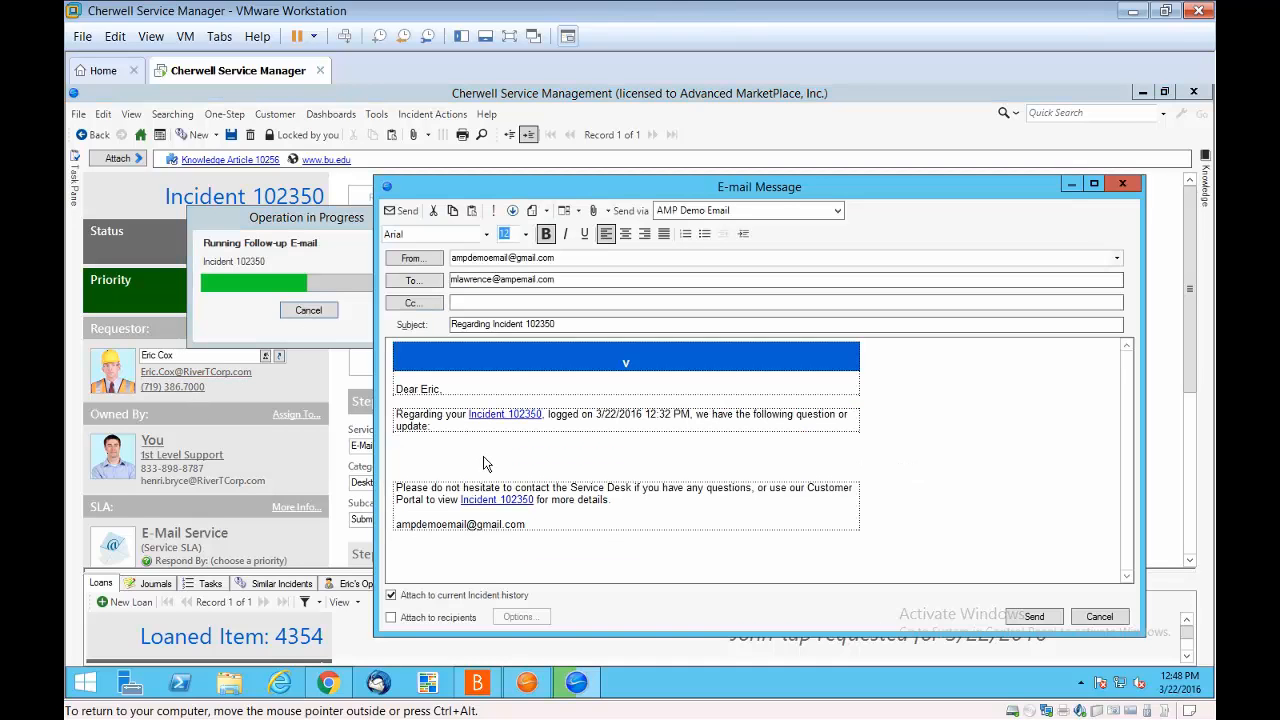
pyautogui.click(472, 447)
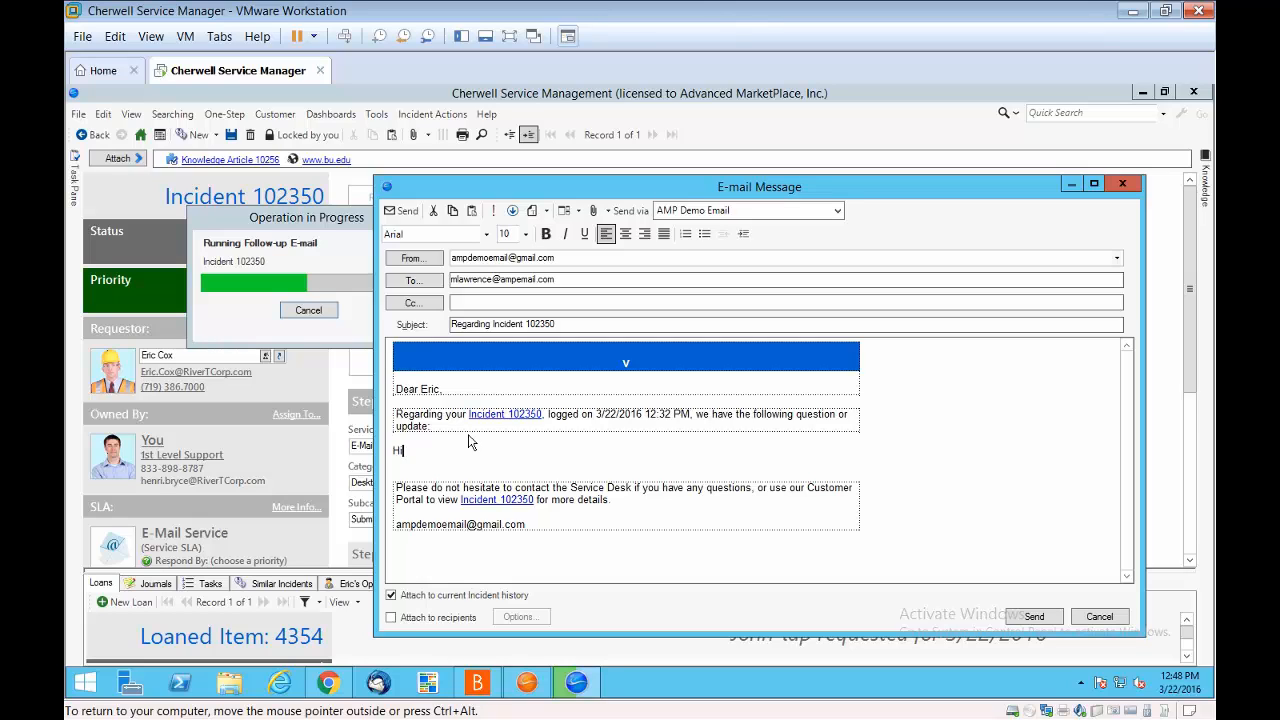
pyautogui.write('Hi Eric - call me pls')
pyautogui.click(390, 212)
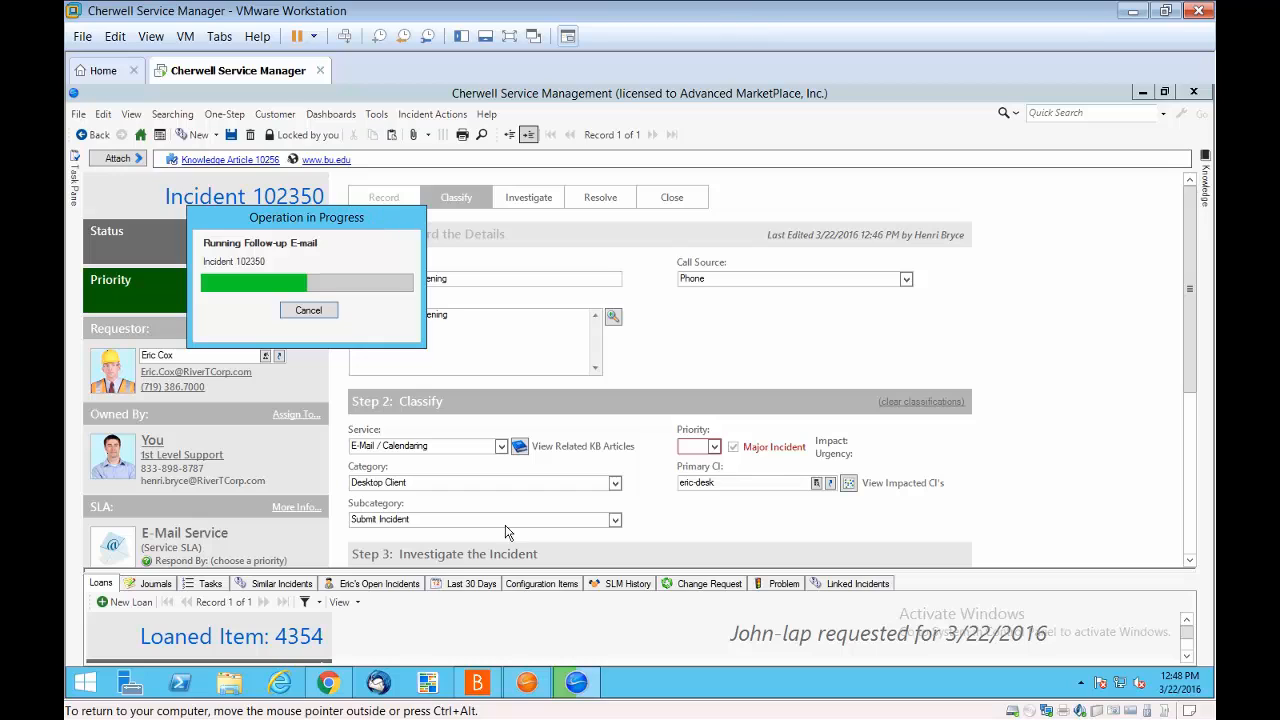
# Examine the sent e-mail's Mail History journal entry in an enlarged view, including the CMI identifier at its end
pyautogui.moveTo(545, 571); pyautogui.dragTo(548, 381)
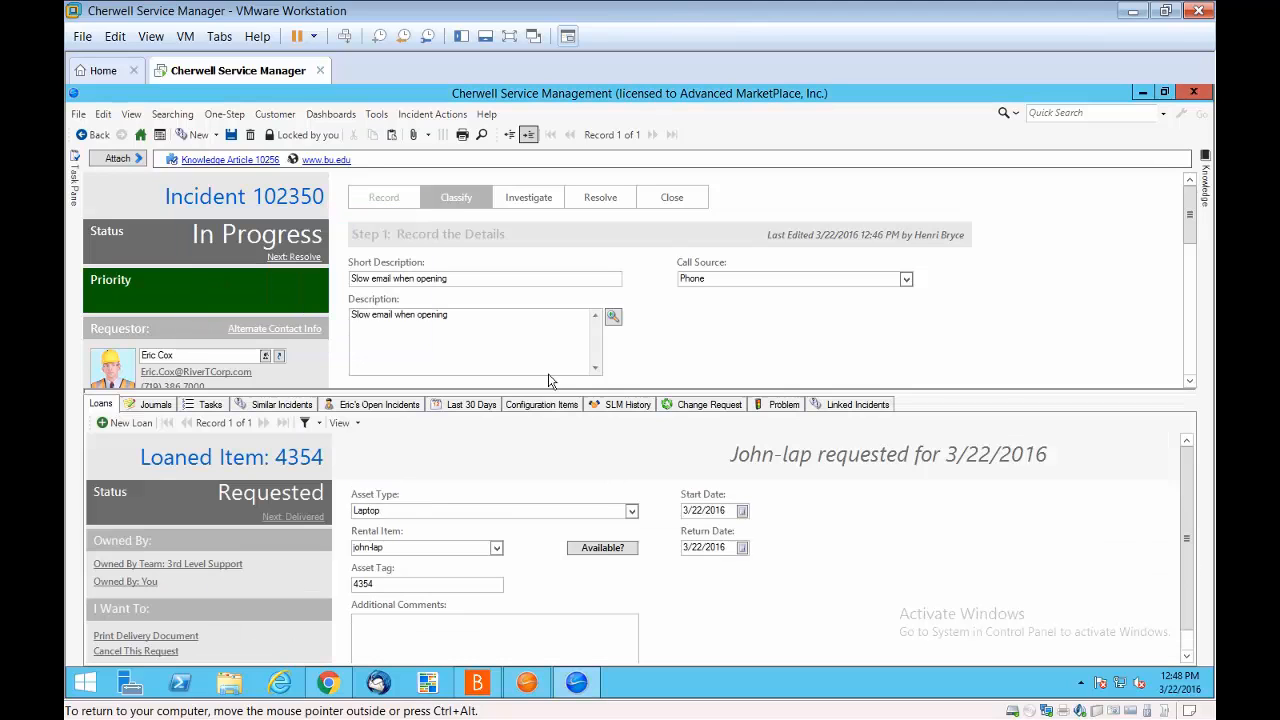
pyautogui.click(168, 405)
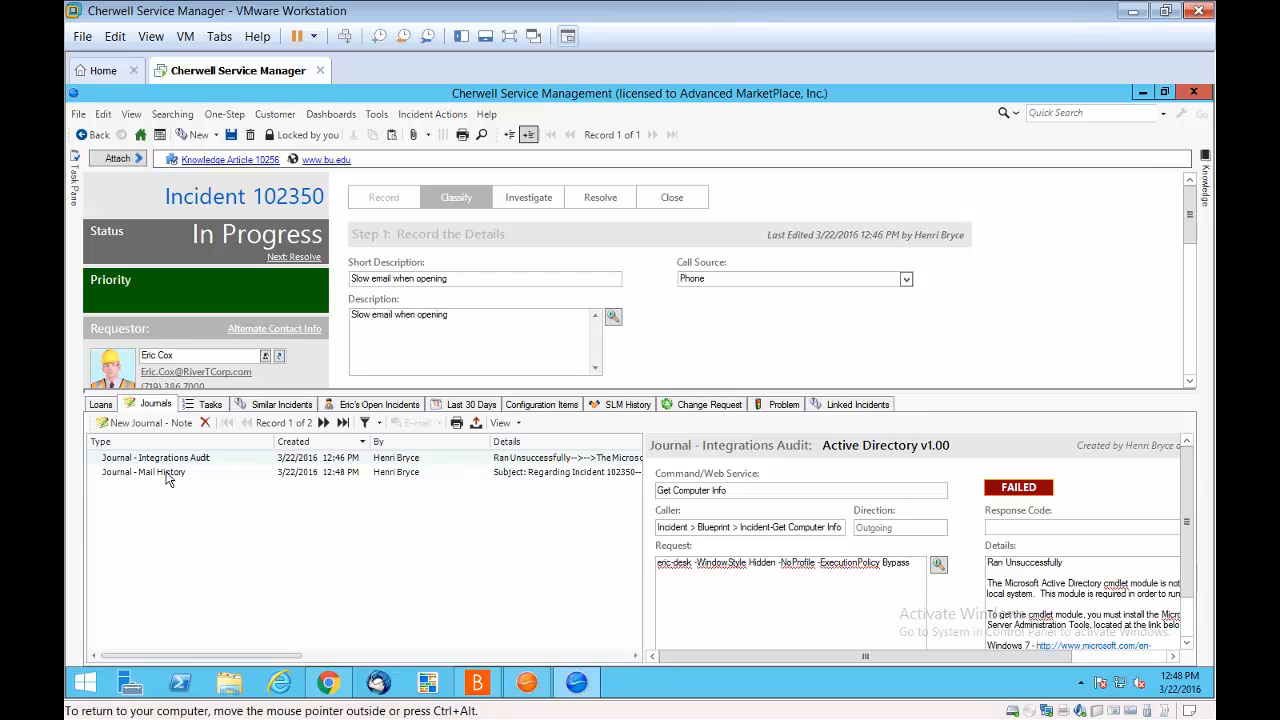
pyautogui.click(167, 473)
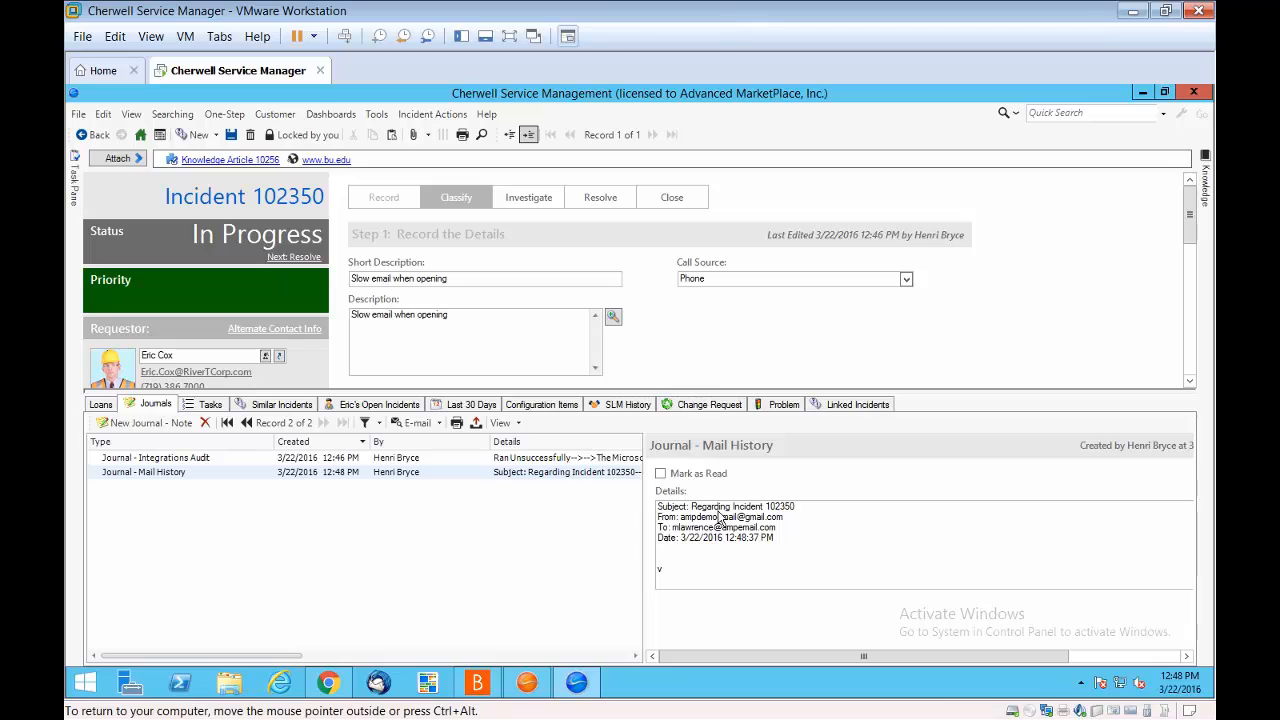
pyautogui.moveTo(1042, 656); pyautogui.dragTo(1170, 656)
pyautogui.click(1118, 508)
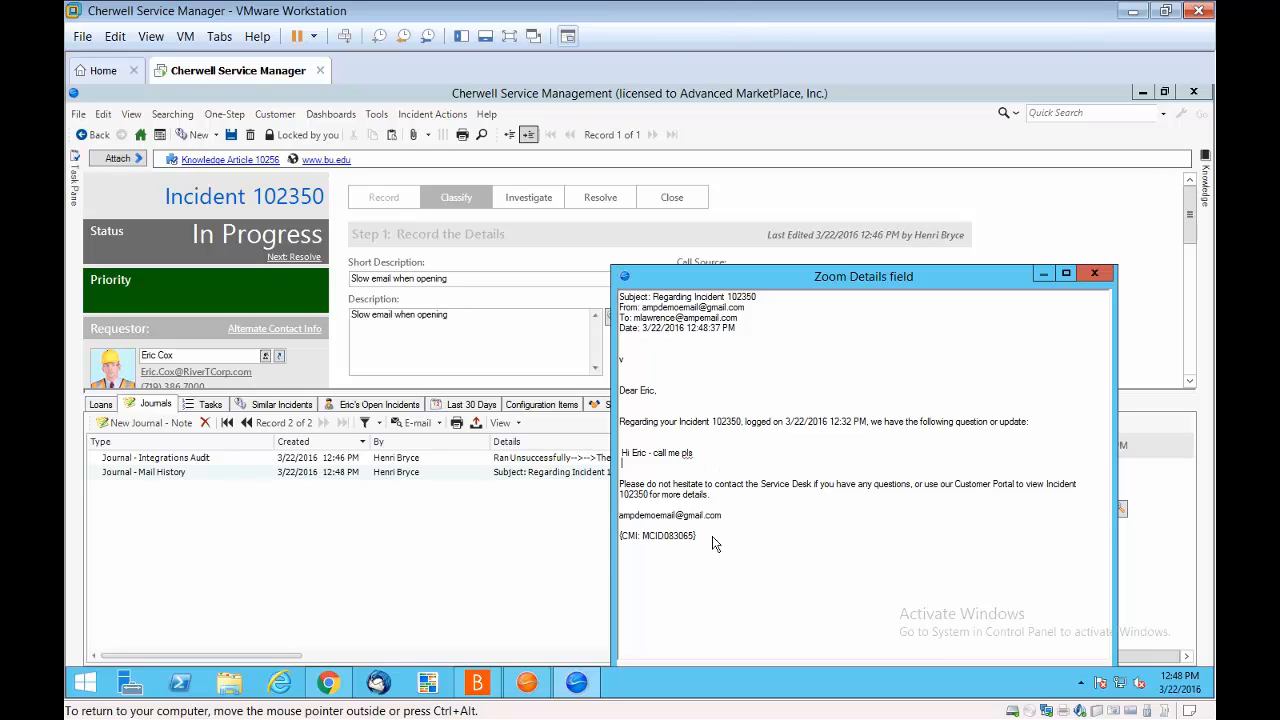
pyautogui.moveTo(709, 538); pyautogui.dragTo(616, 532)
pyautogui.click(647, 568)
pyautogui.click(1094, 274)
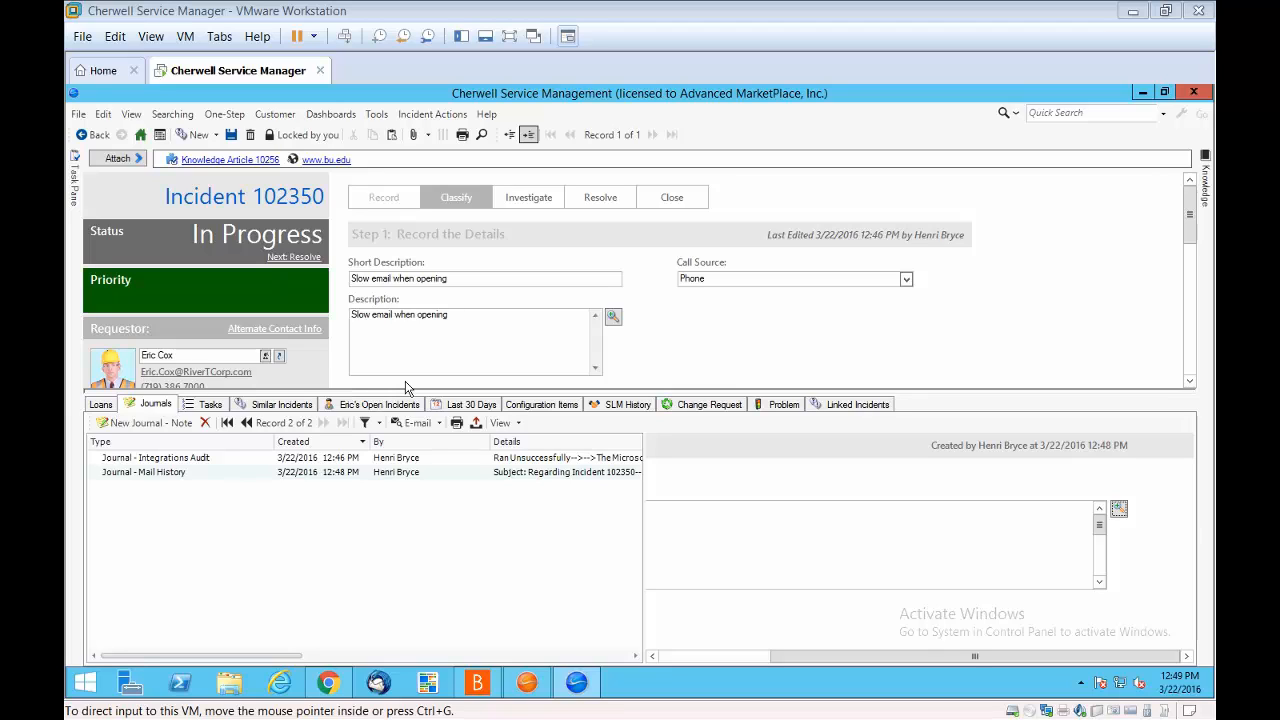
# Enlarge the incident form and review the available incident actions, including the Quick Templates options
pyautogui.click(825, 319)
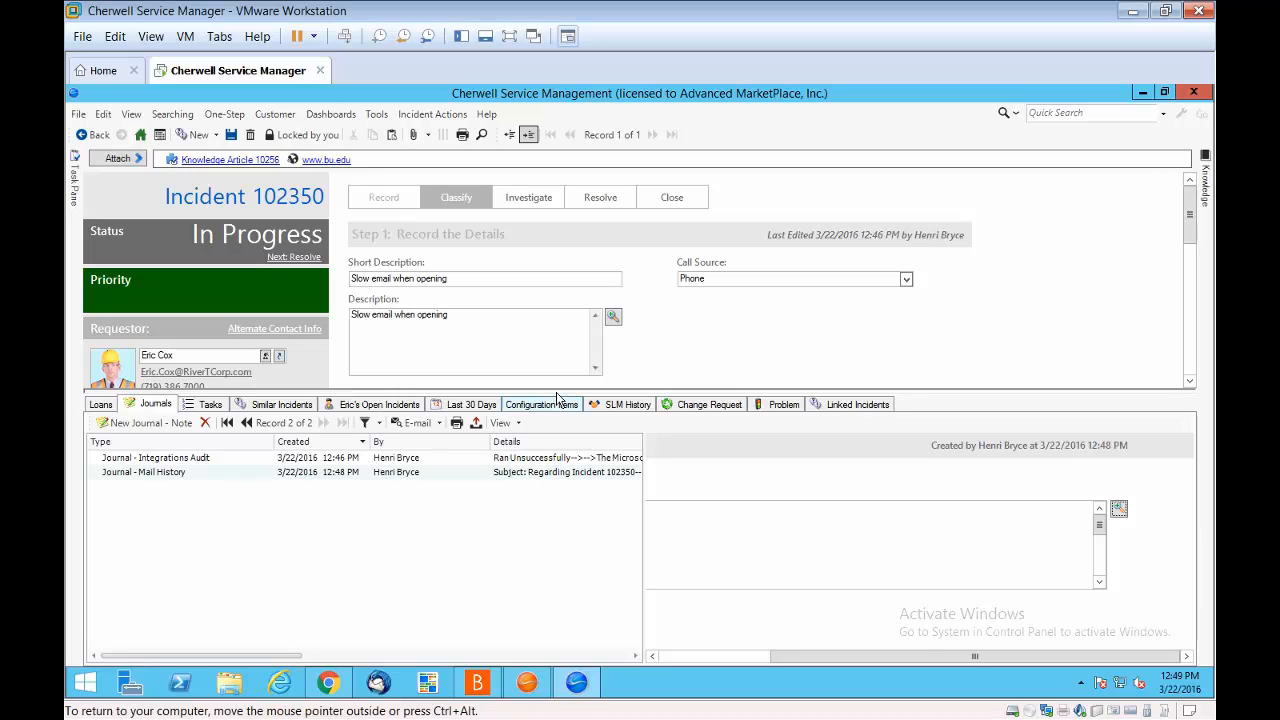
pyautogui.moveTo(558, 397); pyautogui.dragTo(558, 508)
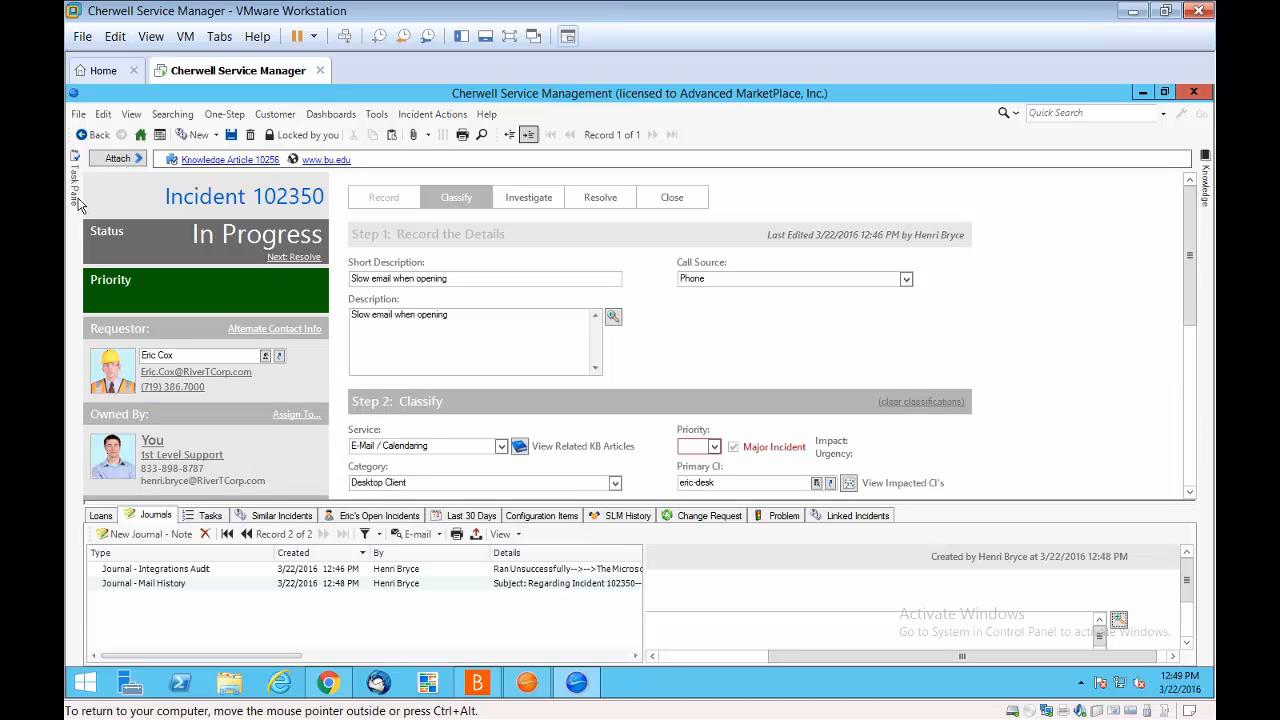
pyautogui.moveTo(80, 204)
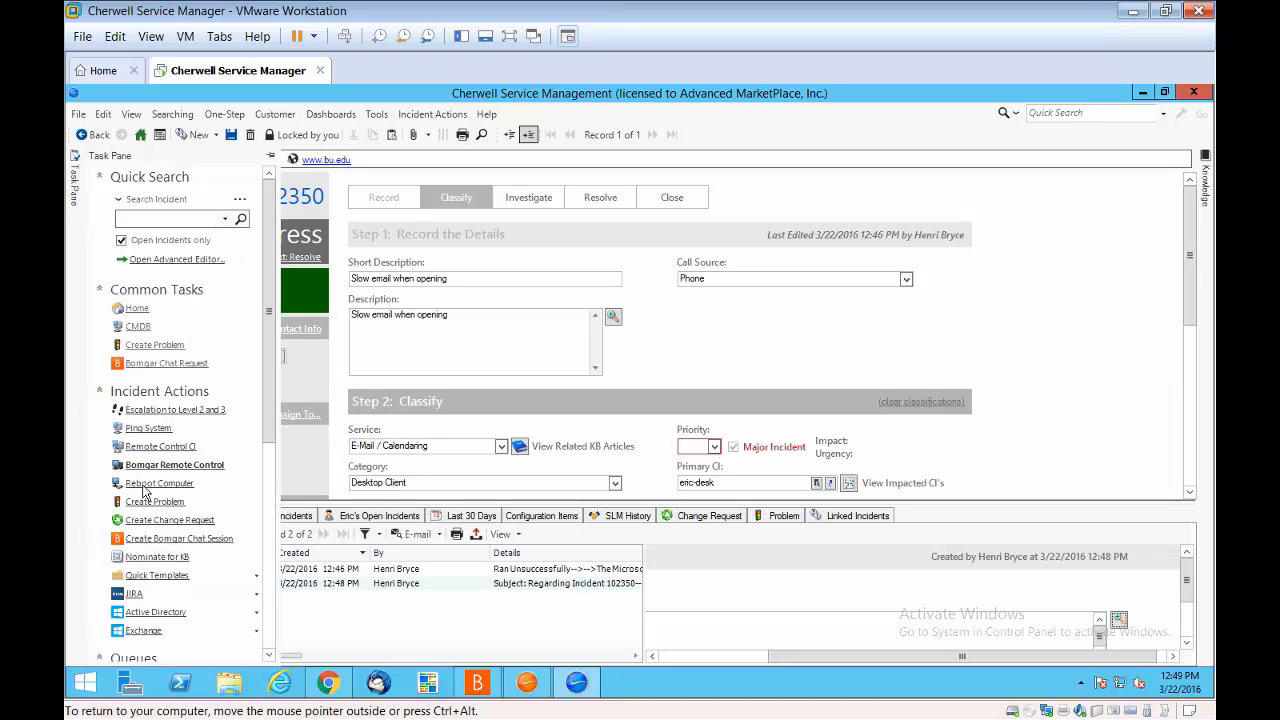
pyautogui.click(268, 656)
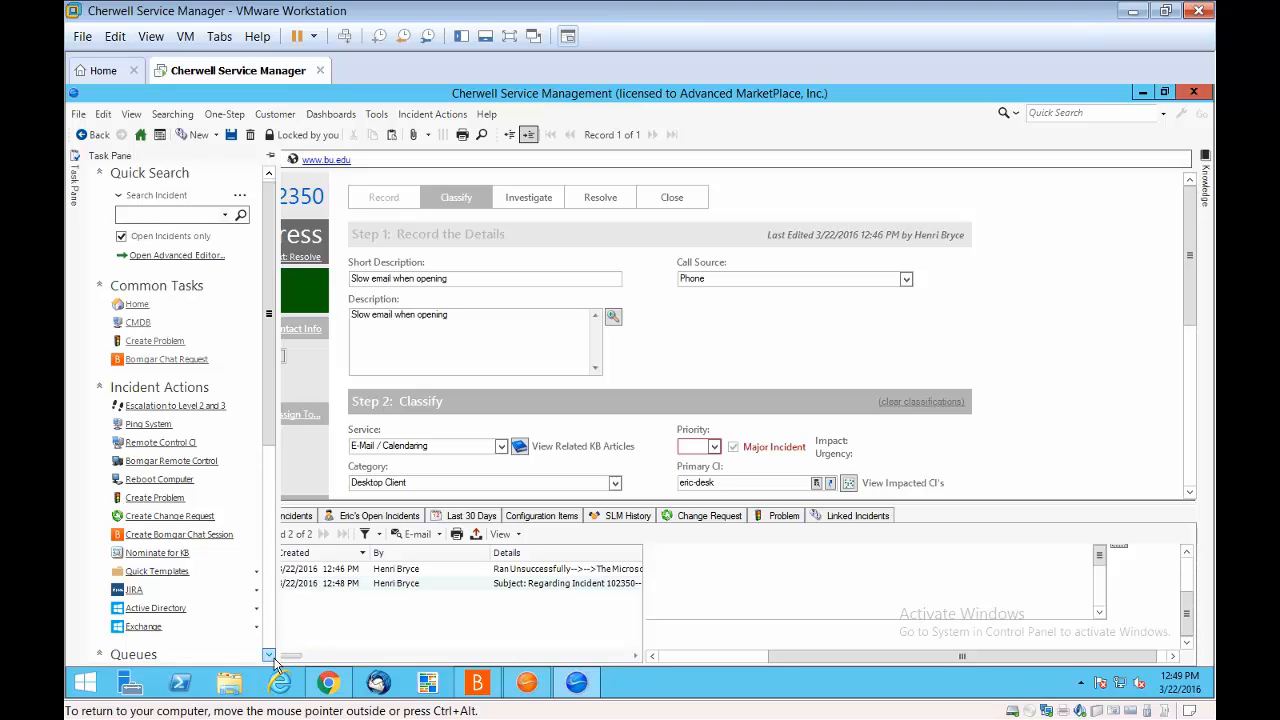
pyautogui.scroll(-5, 268, 656)
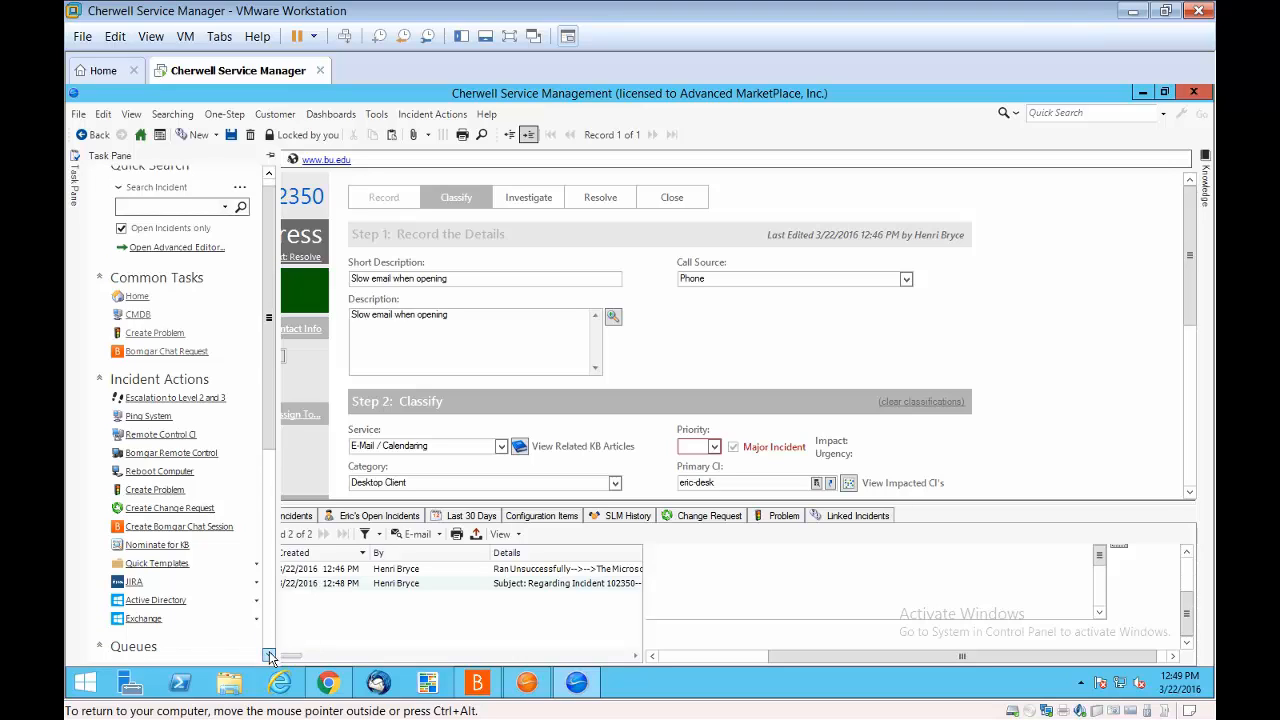
pyautogui.scroll(-1, 275, 655)
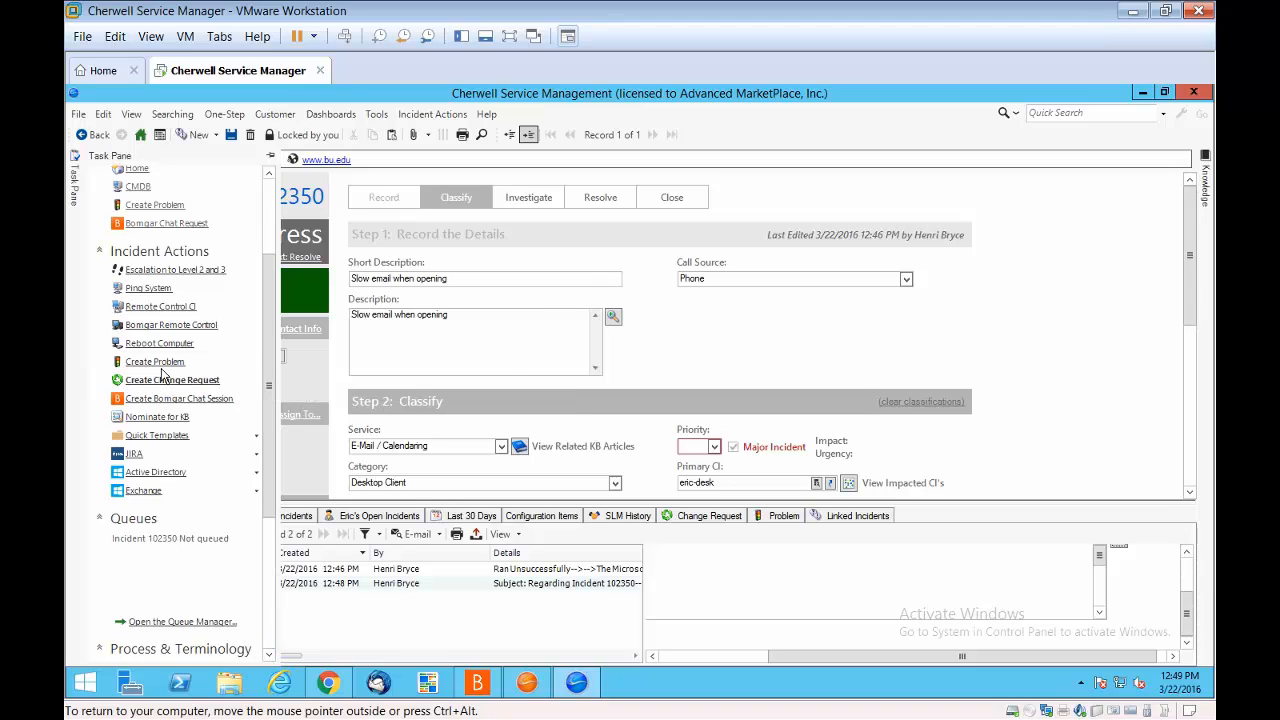
pyautogui.click(256, 441)
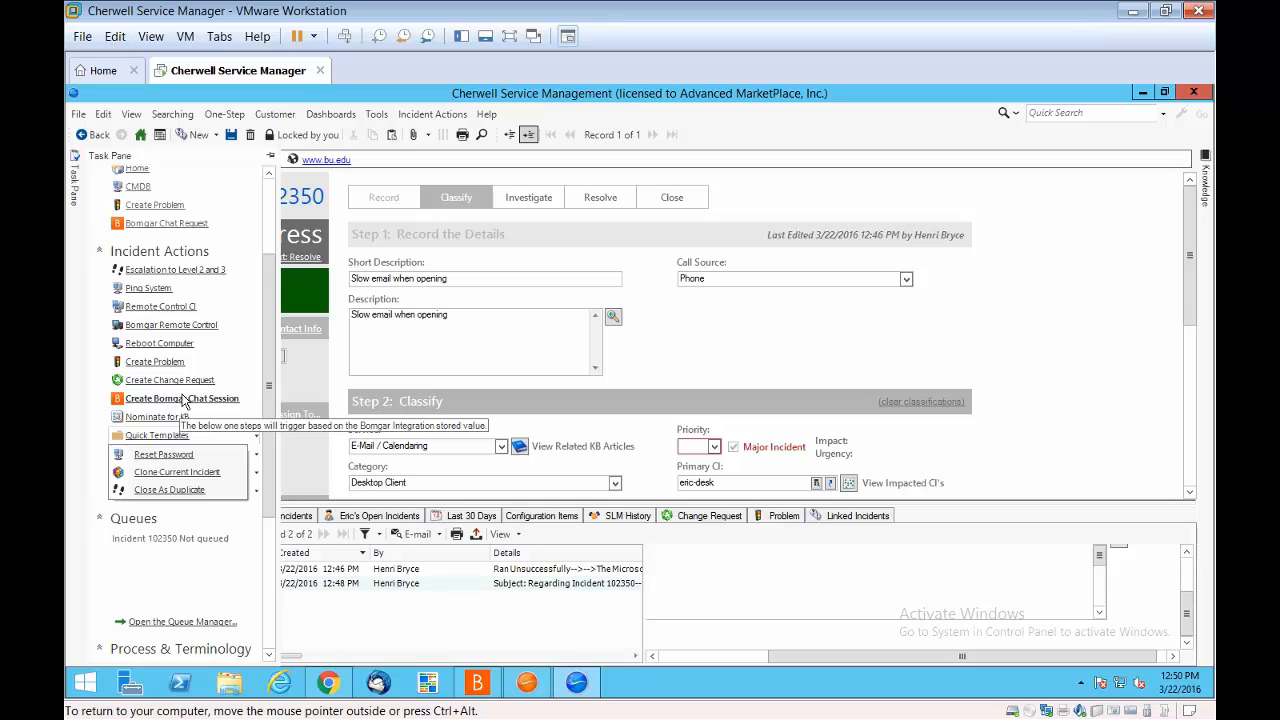
# Set the incident's priority to 4 with Team impact and Normal urgency, and save the incident
pyautogui.click(536, 341)
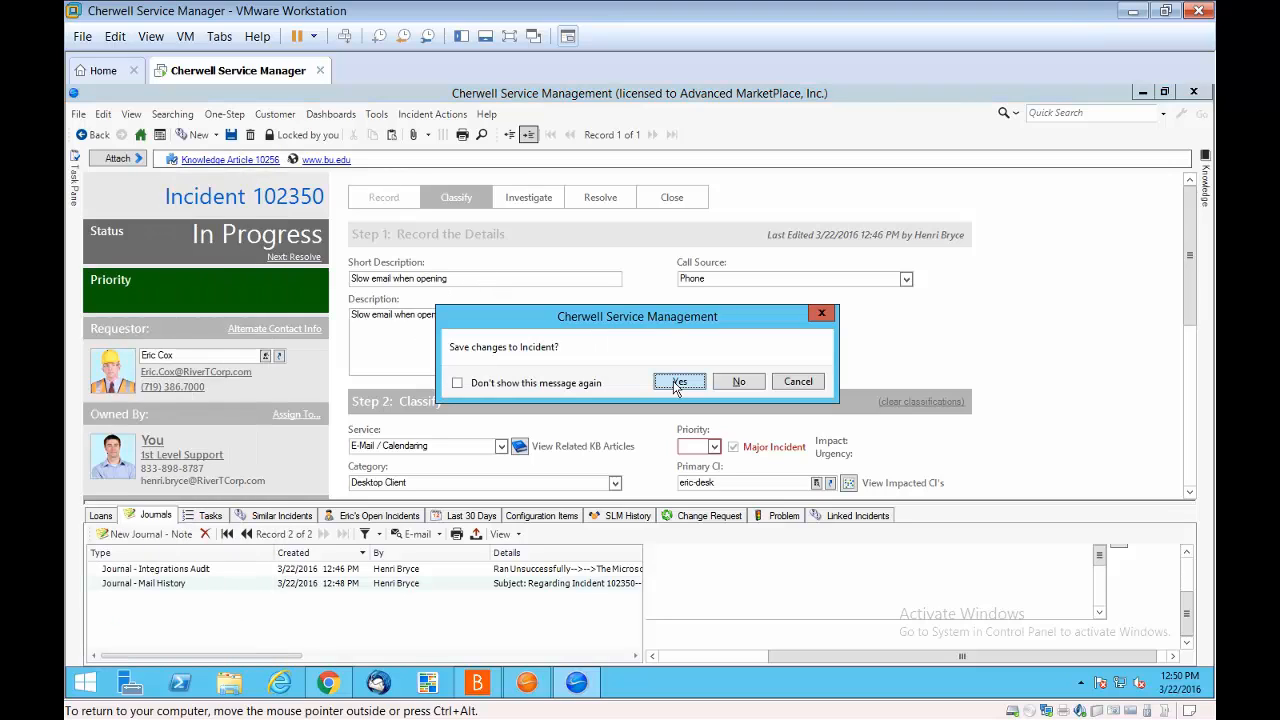
pyautogui.click(673, 378)
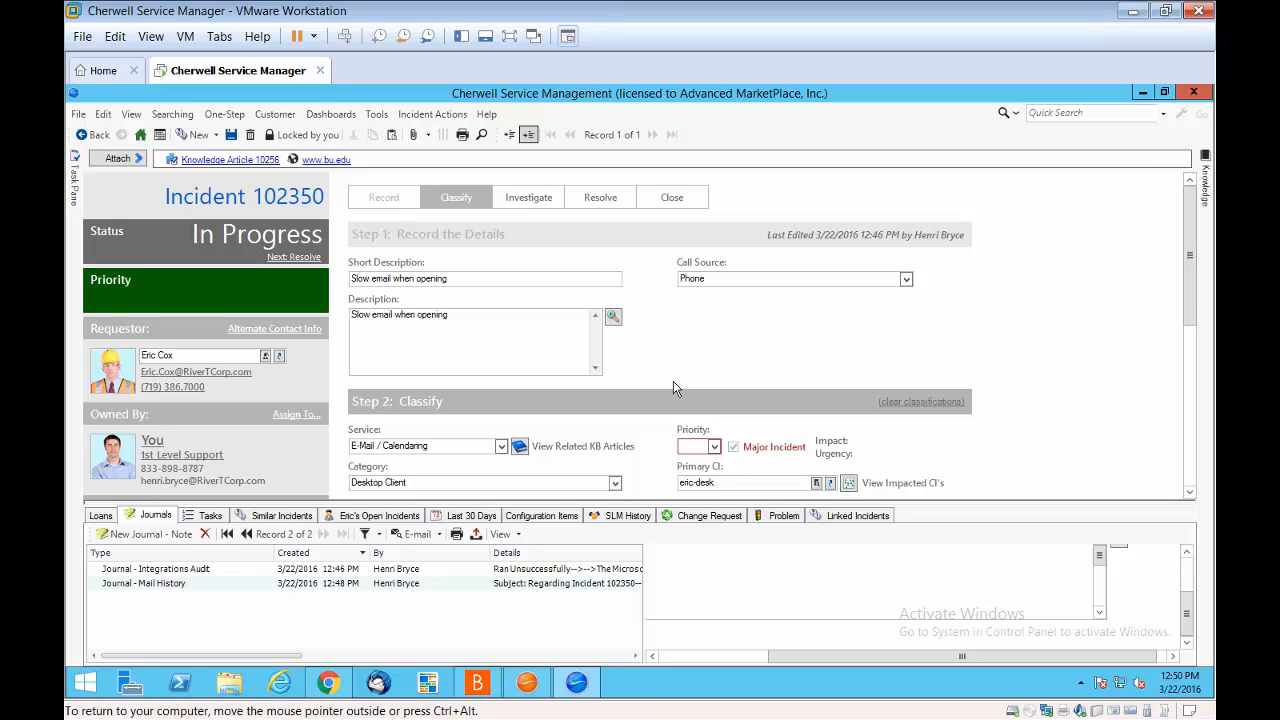
pyautogui.click(786, 398)
pyautogui.click(851, 526)
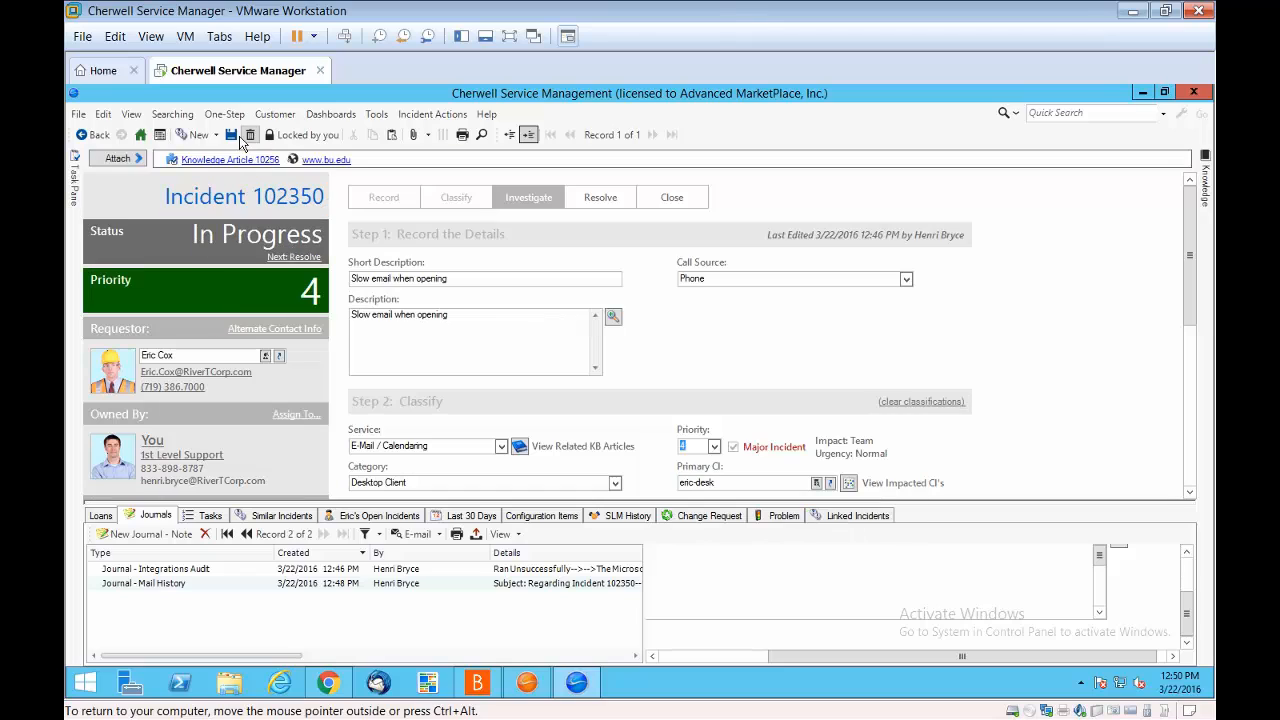
pyautogui.click(231, 135)
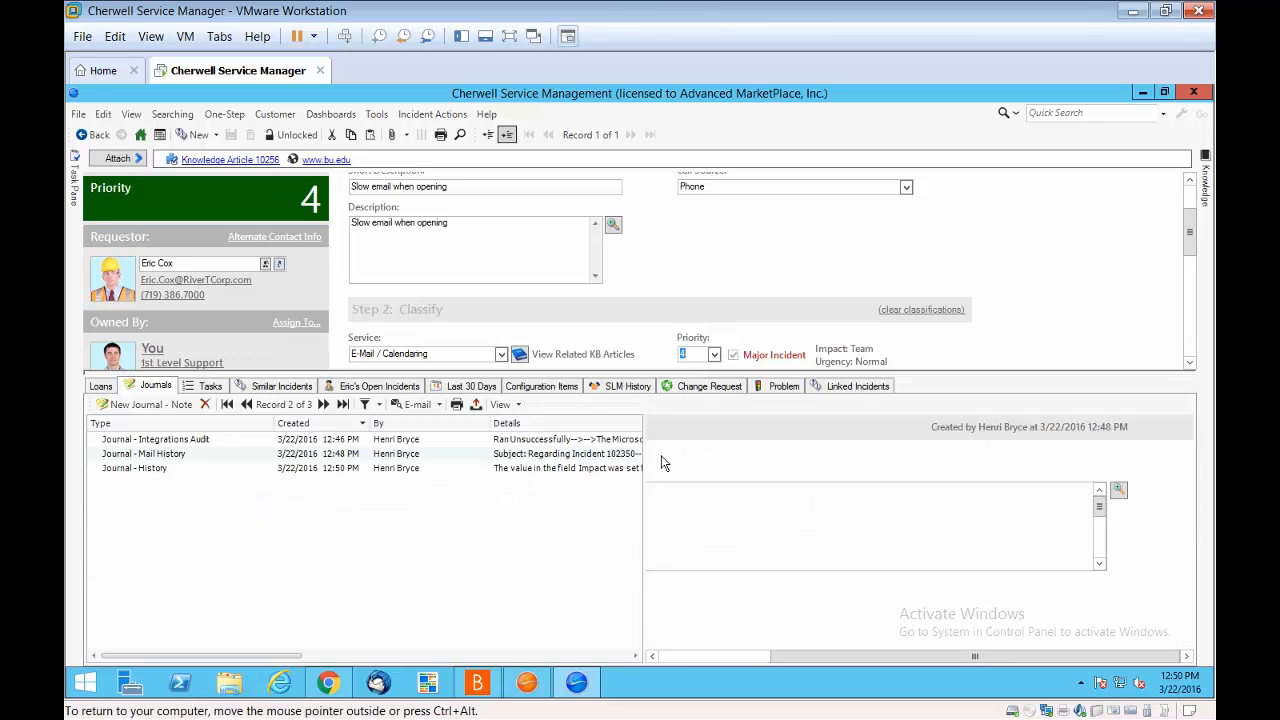
# Review the incident's journal entries, including the History entry for the impact change, and its classification details
pyautogui.click(556, 456)
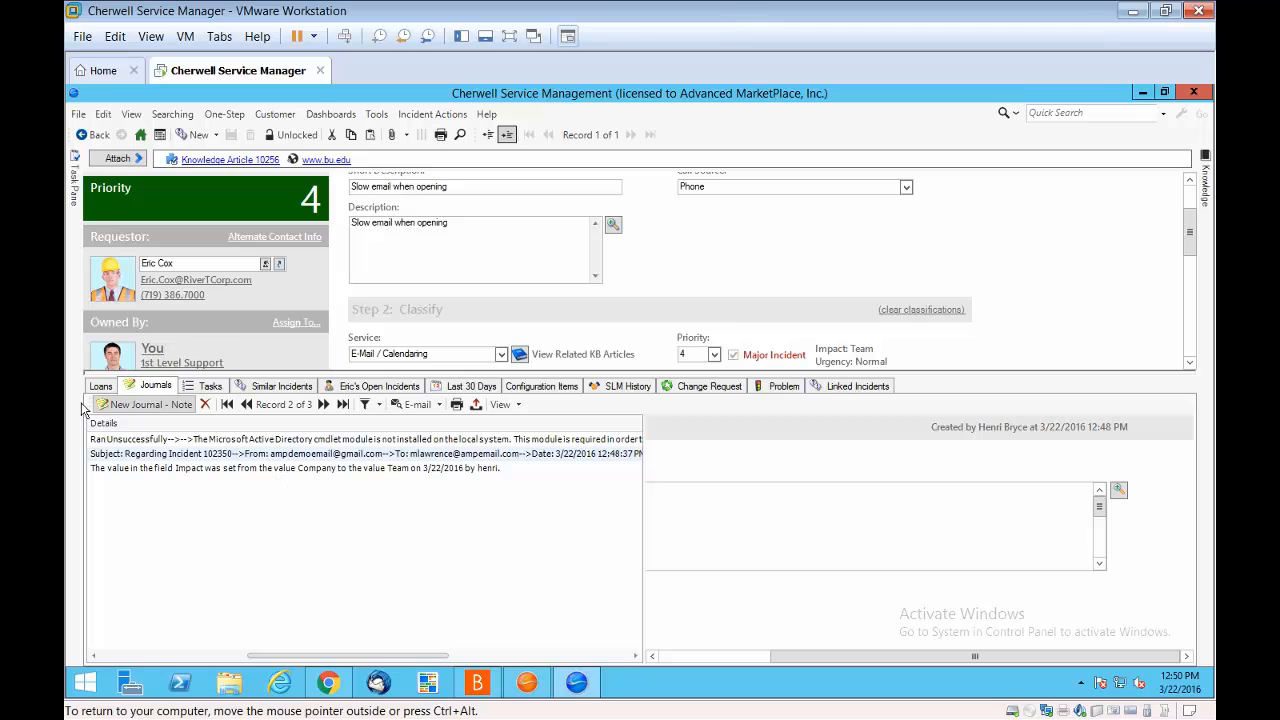
pyautogui.click(183, 656)
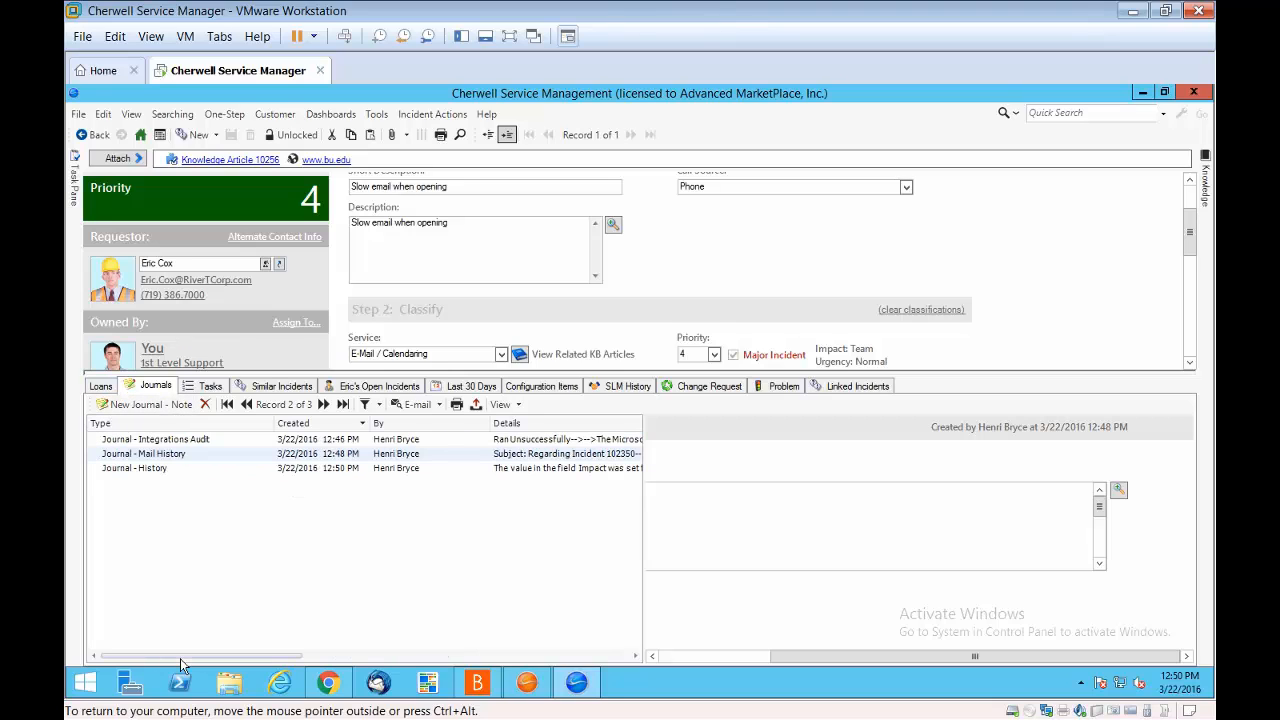
pyautogui.click(1205, 190)
pyautogui.click(703, 260)
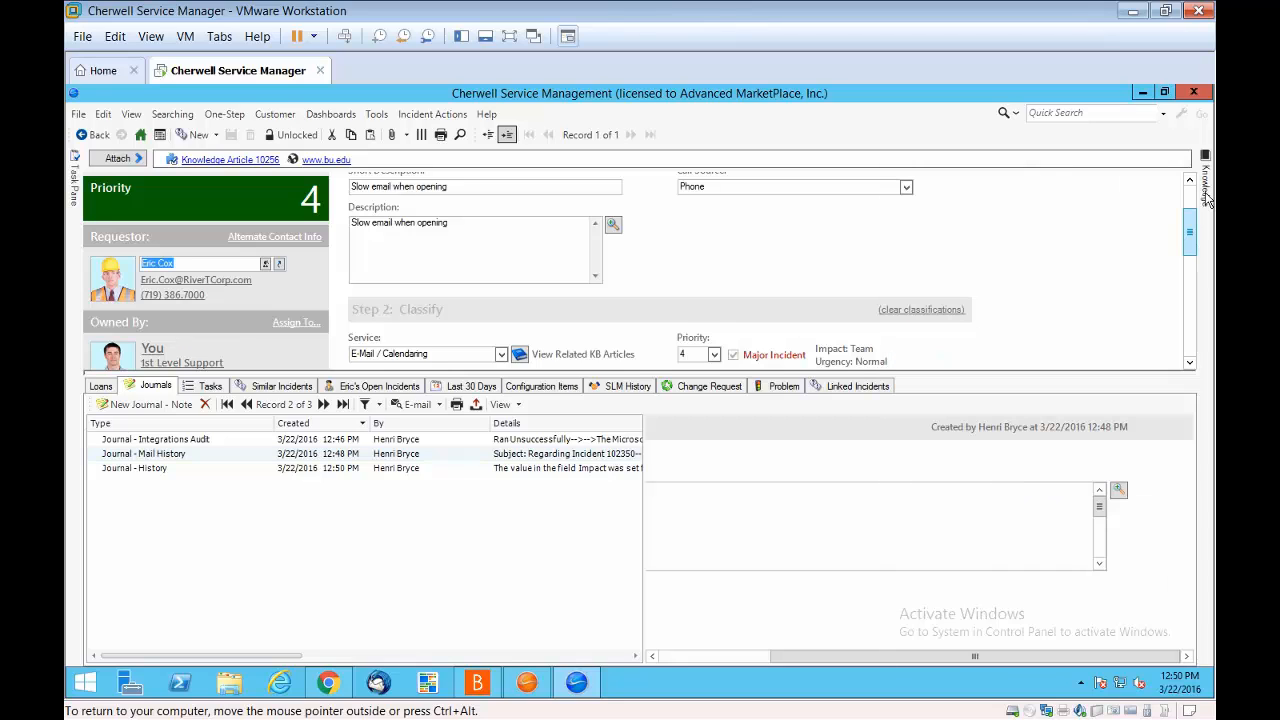
pyautogui.click(1192, 197)
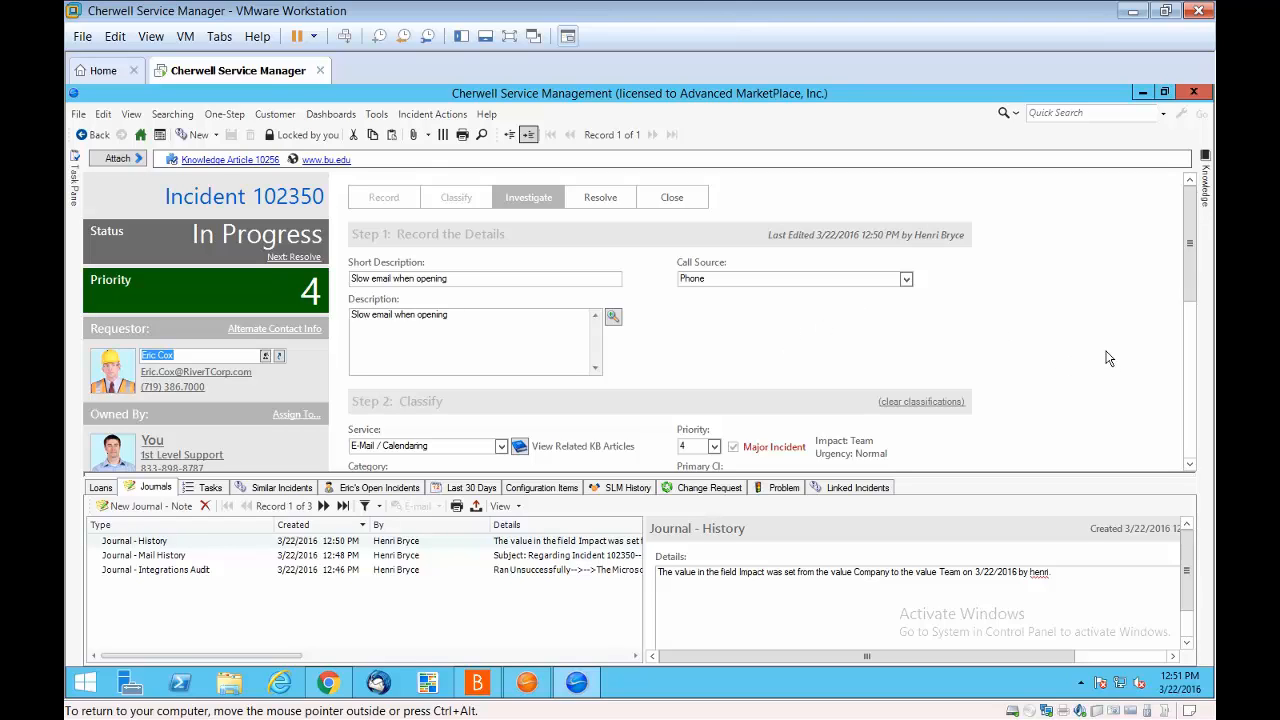
pyautogui.scroll(-5, 1110, 350)
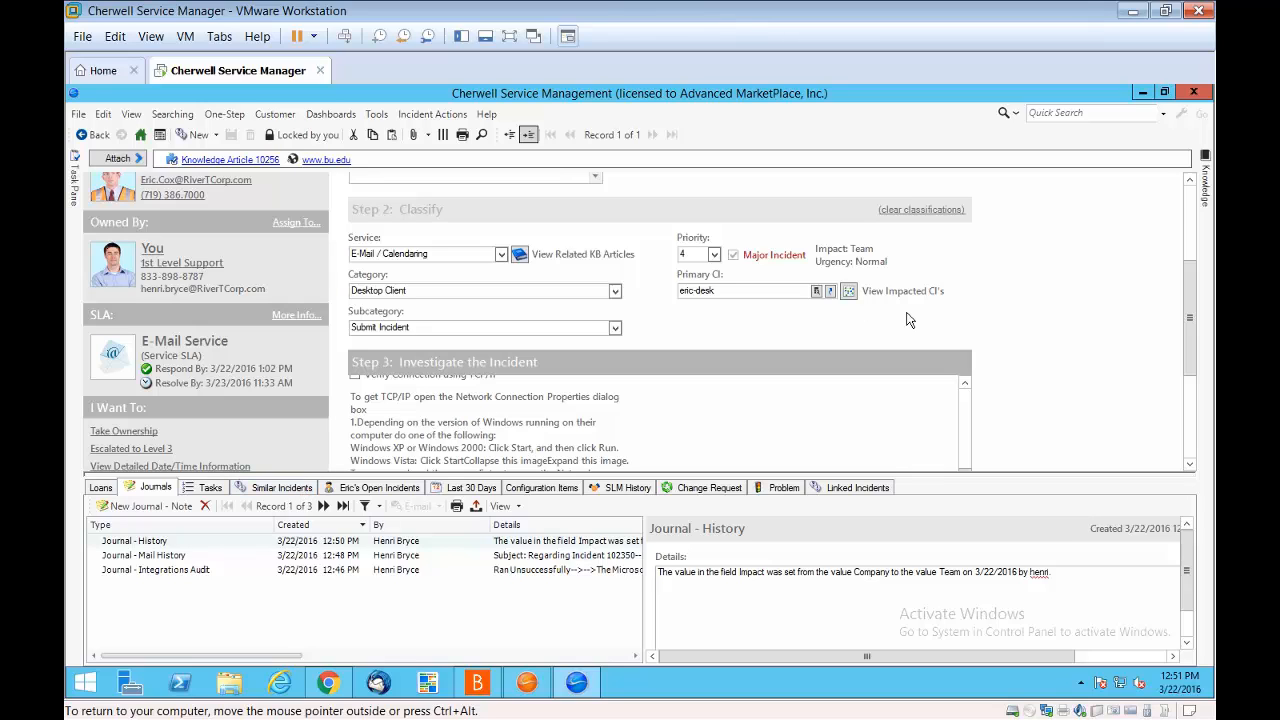
pyautogui.scroll(3, 1193, 207)
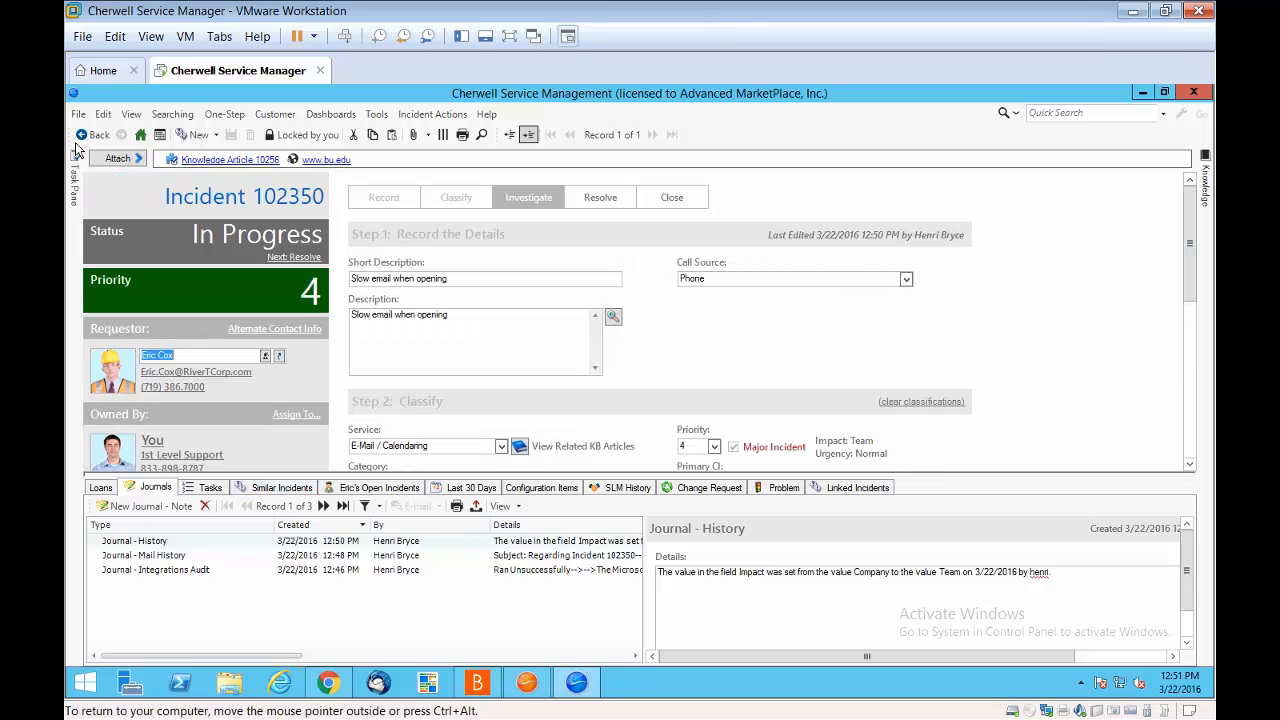
# From the Global IT dashboard's open requests, open the newest New Standup Desk service request and review its details
pyautogui.moveTo(75, 165)
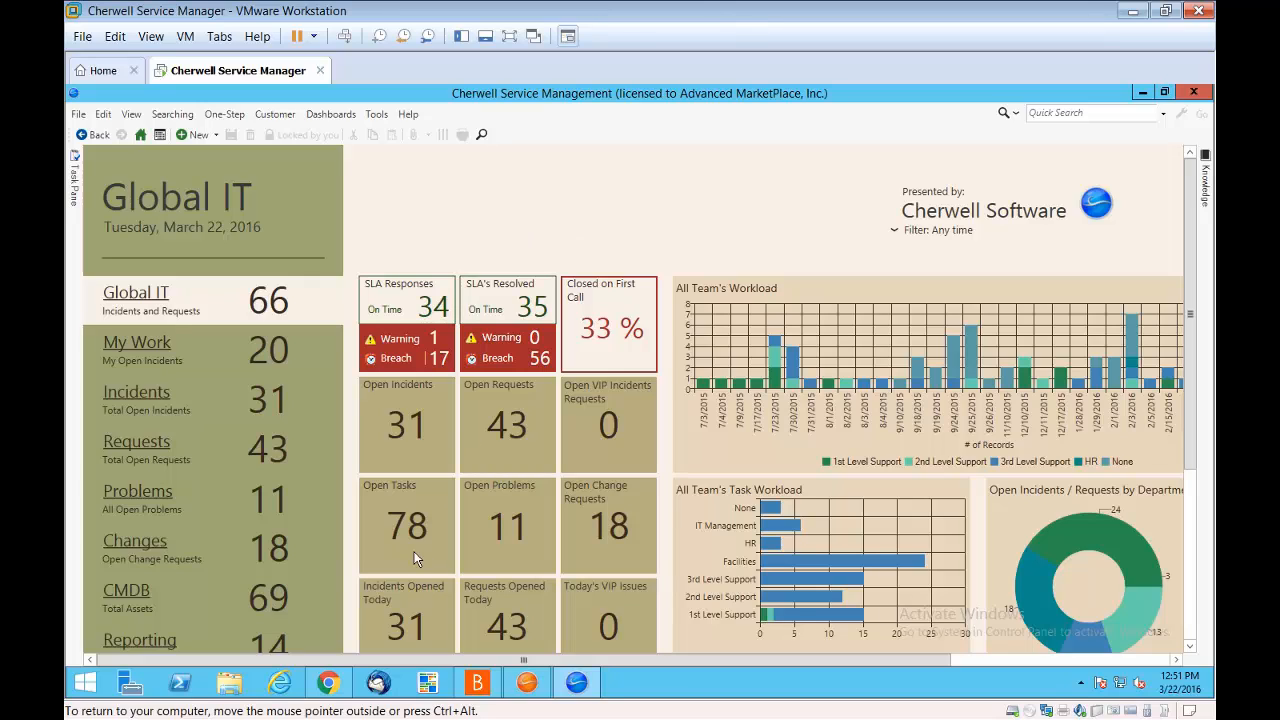
pyautogui.click(507, 430)
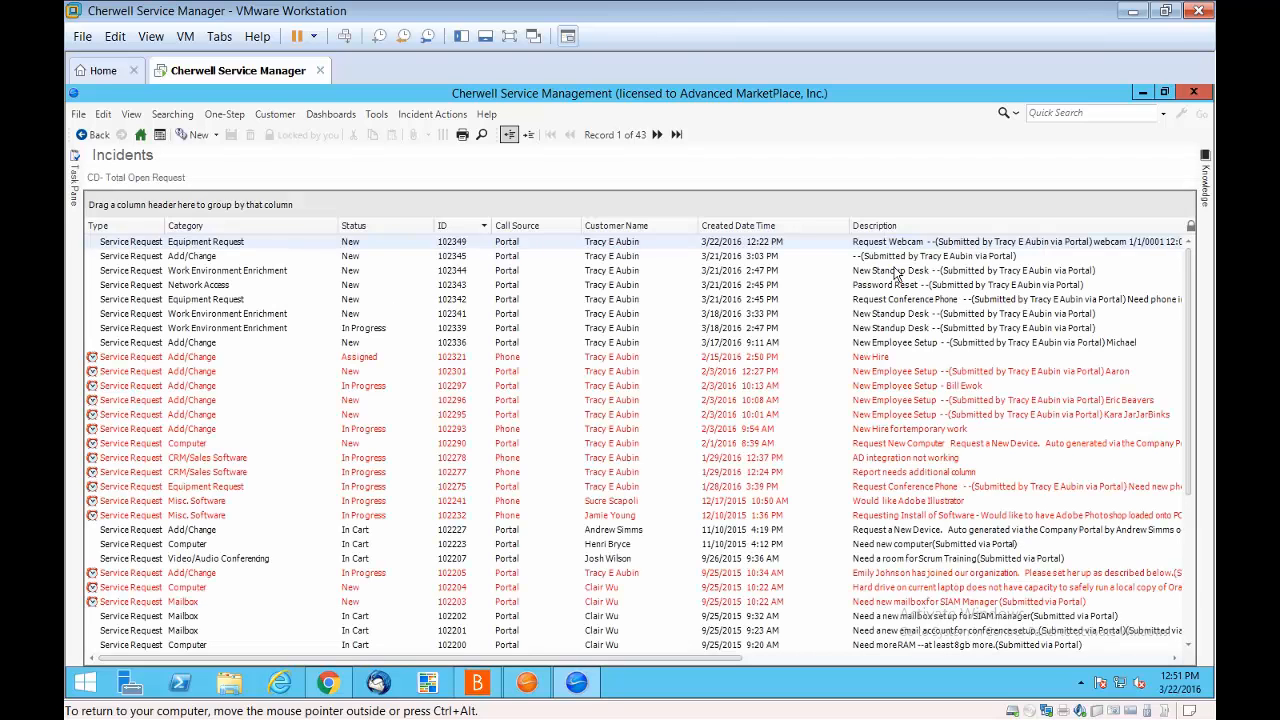
pyautogui.click(897, 272)
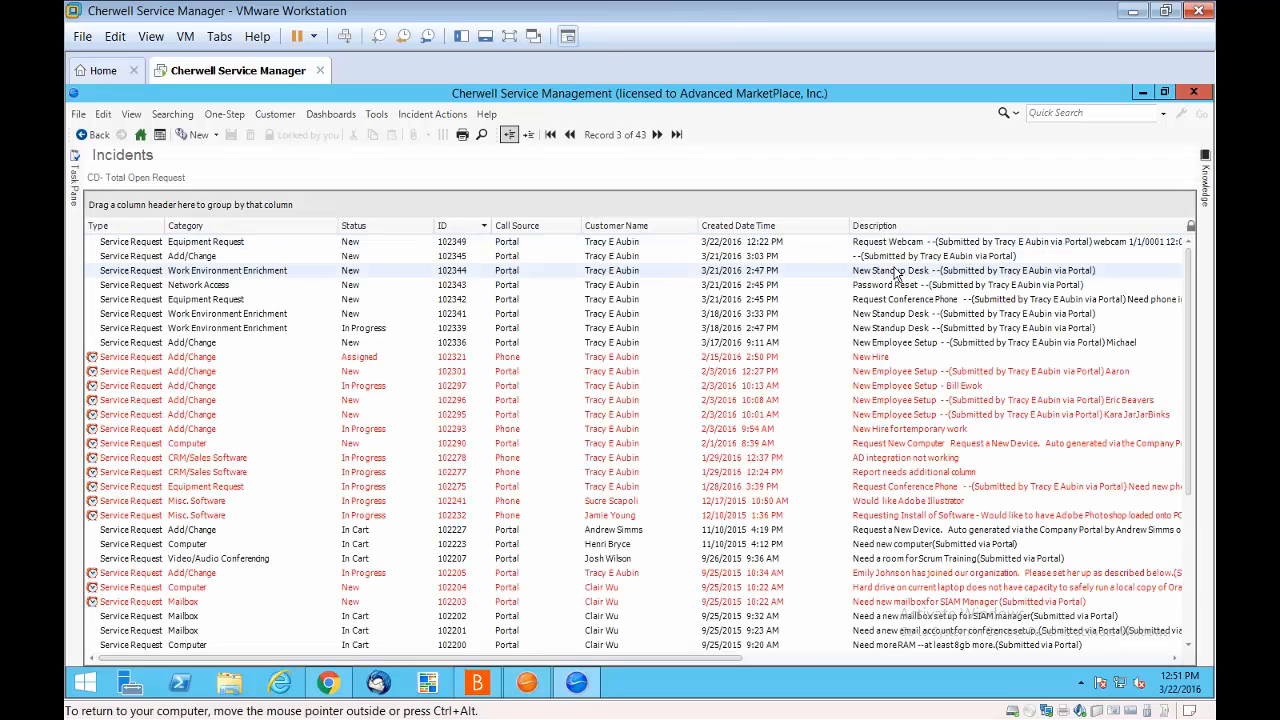
pyautogui.click(895, 270)
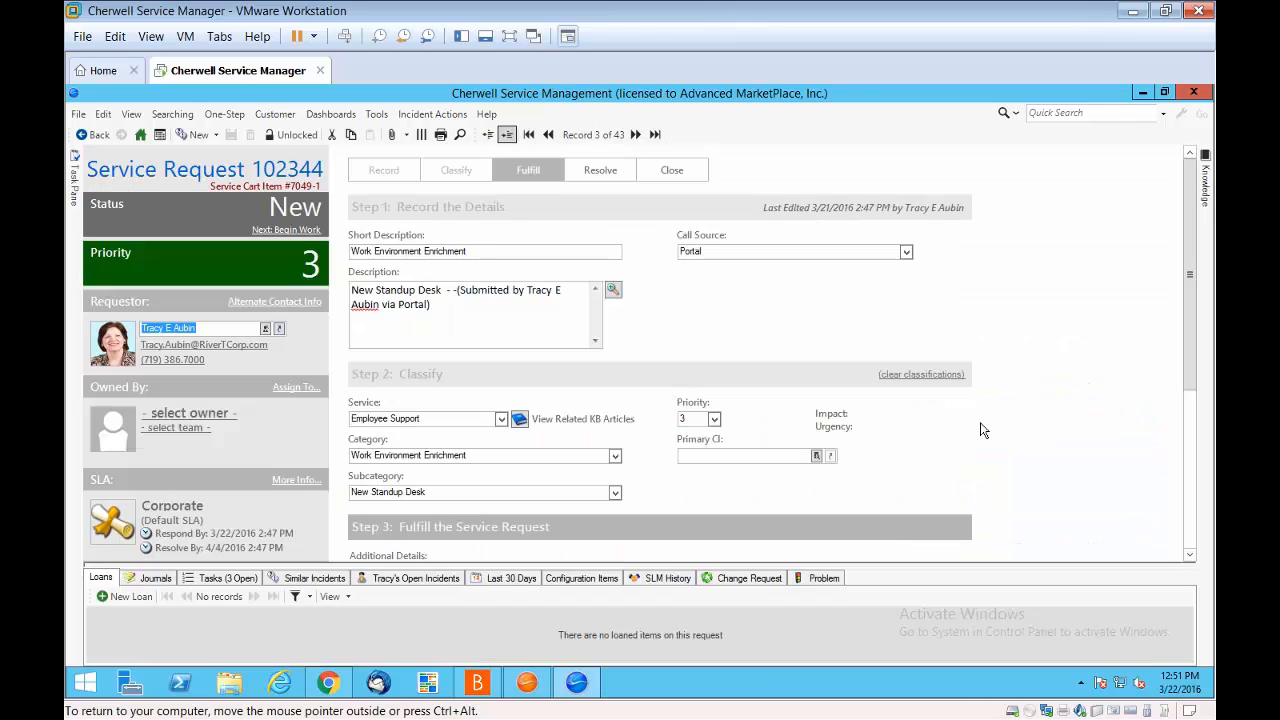
pyautogui.scroll(-2, 983, 428)
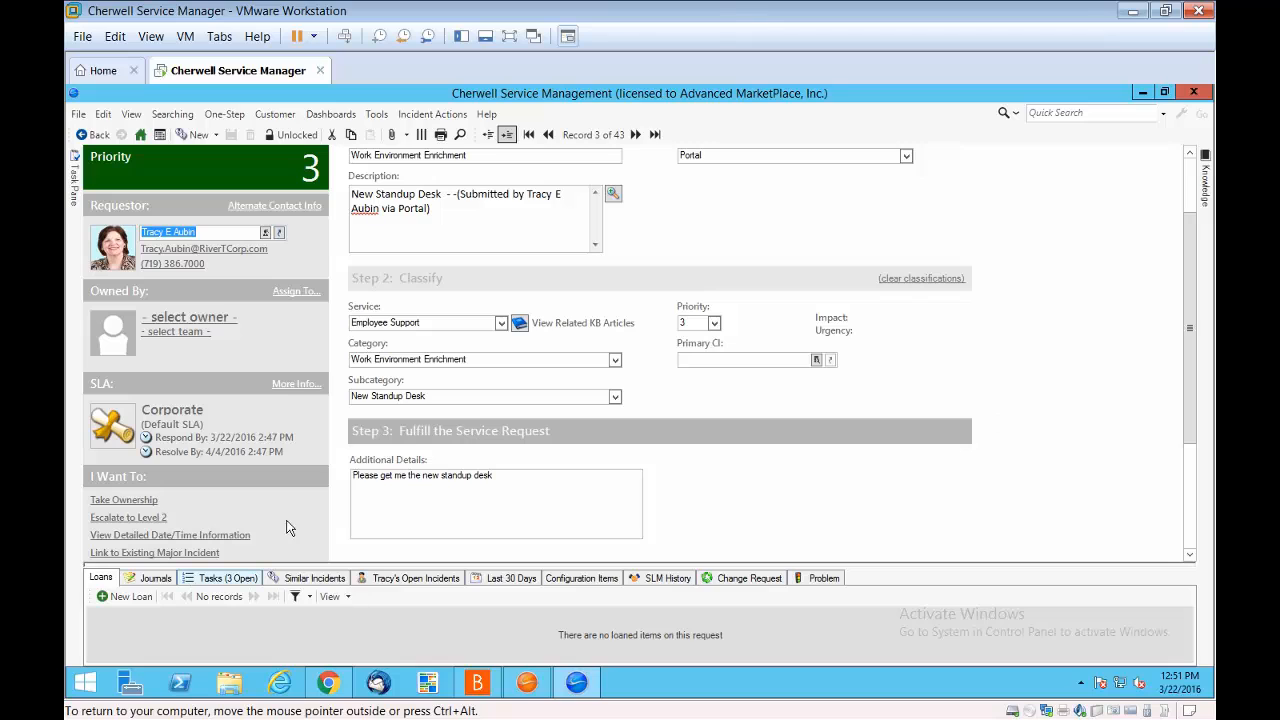
pyautogui.scroll(2, 640, 394)
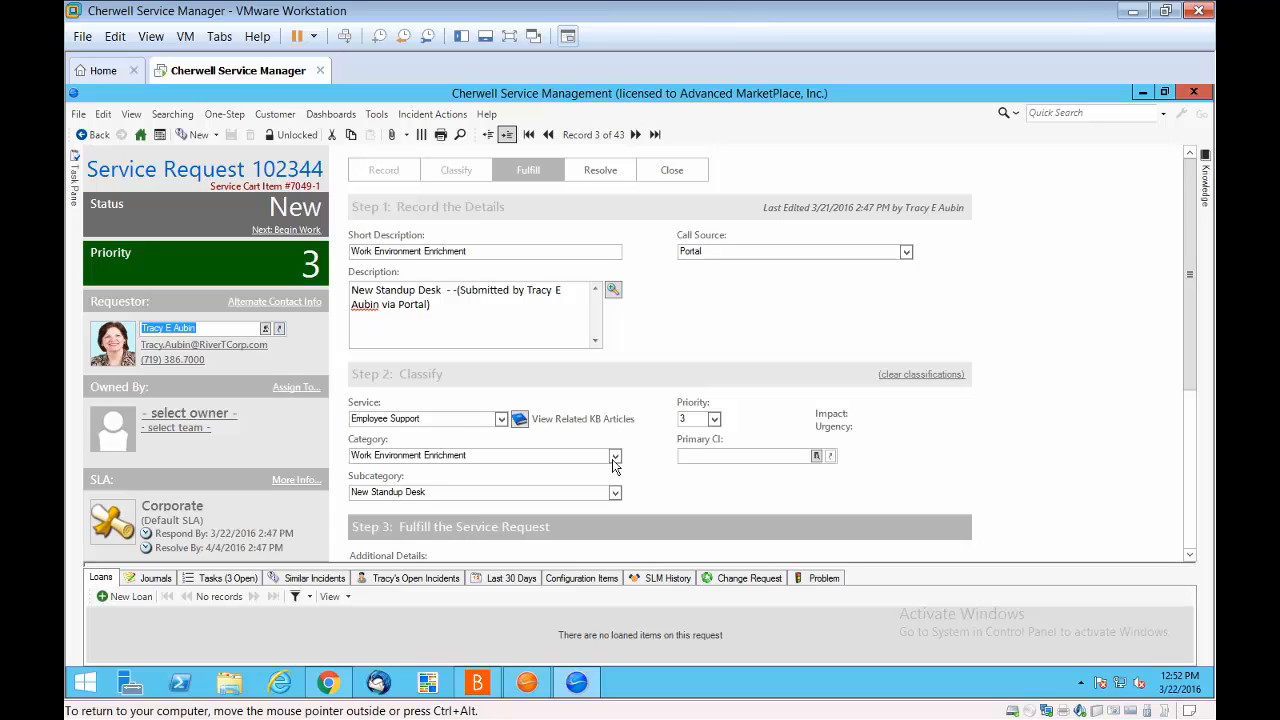
# Review the service request's Order Standup Desk, Deliver Equipment and Set Up Desk tasks and their dependencies
pyautogui.click(228, 578)
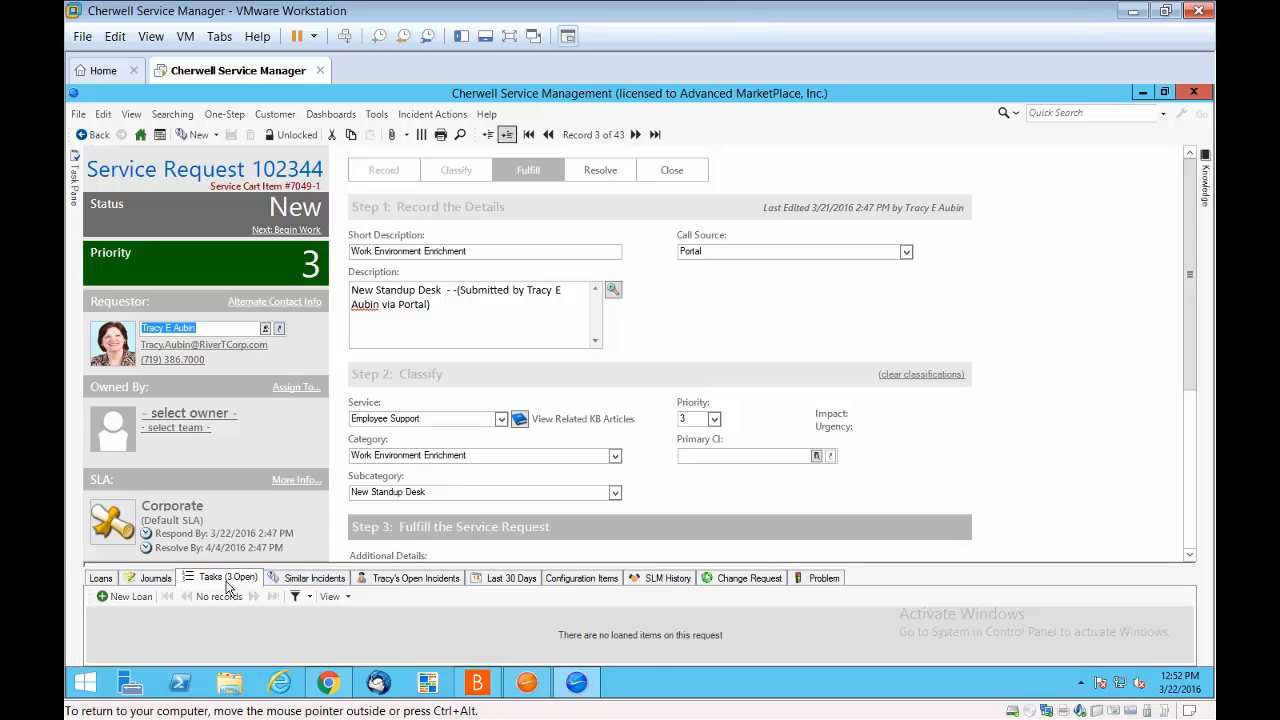
pyautogui.moveTo(302, 571); pyautogui.dragTo(343, 357)
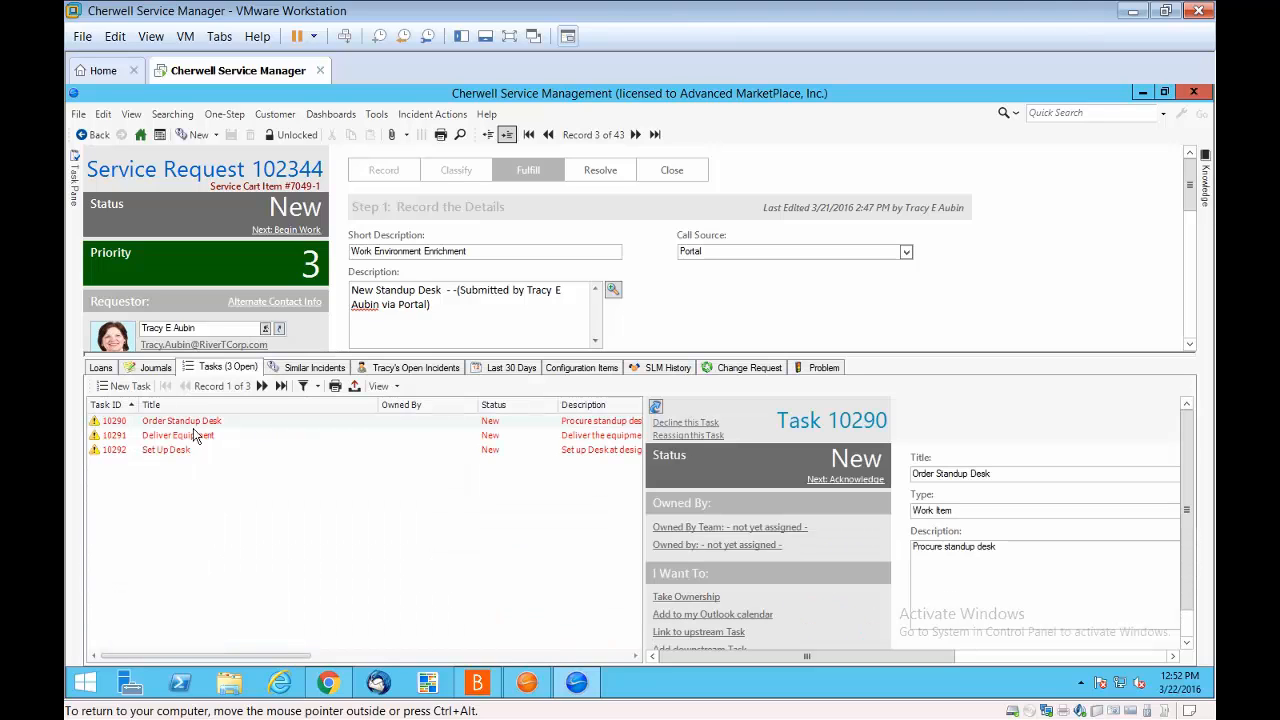
pyautogui.click(195, 436)
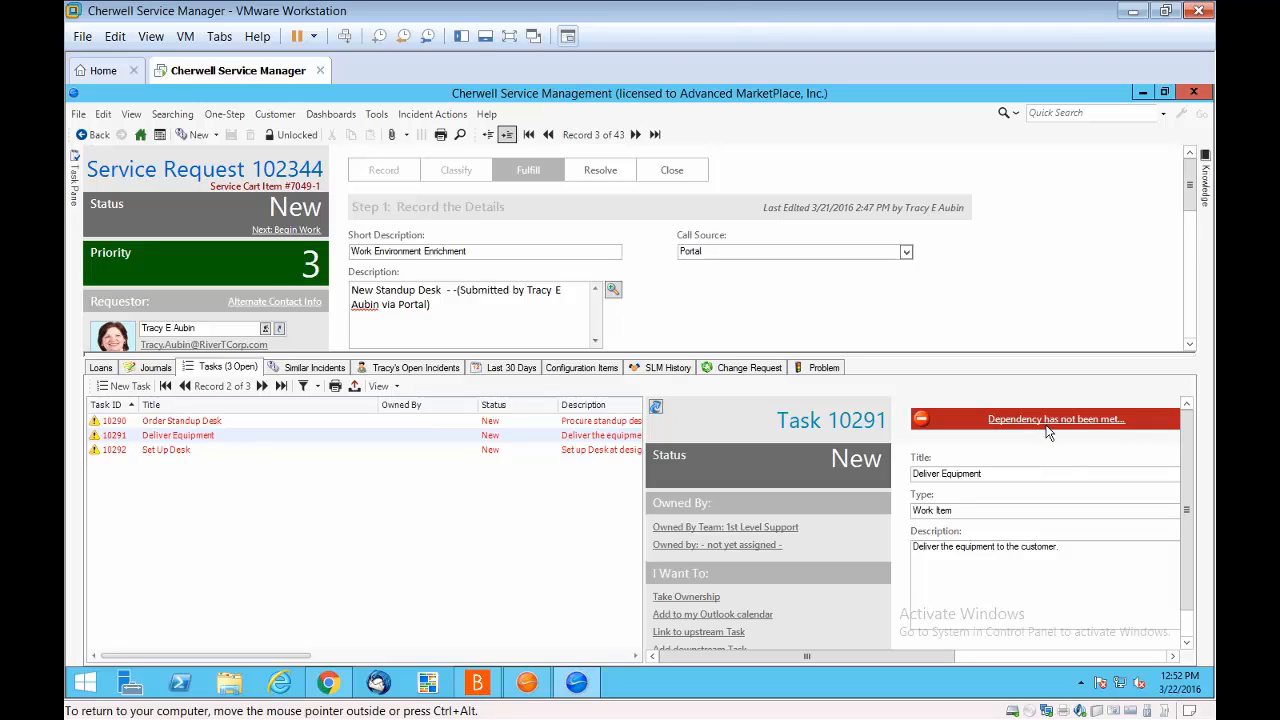
pyautogui.click(175, 424)
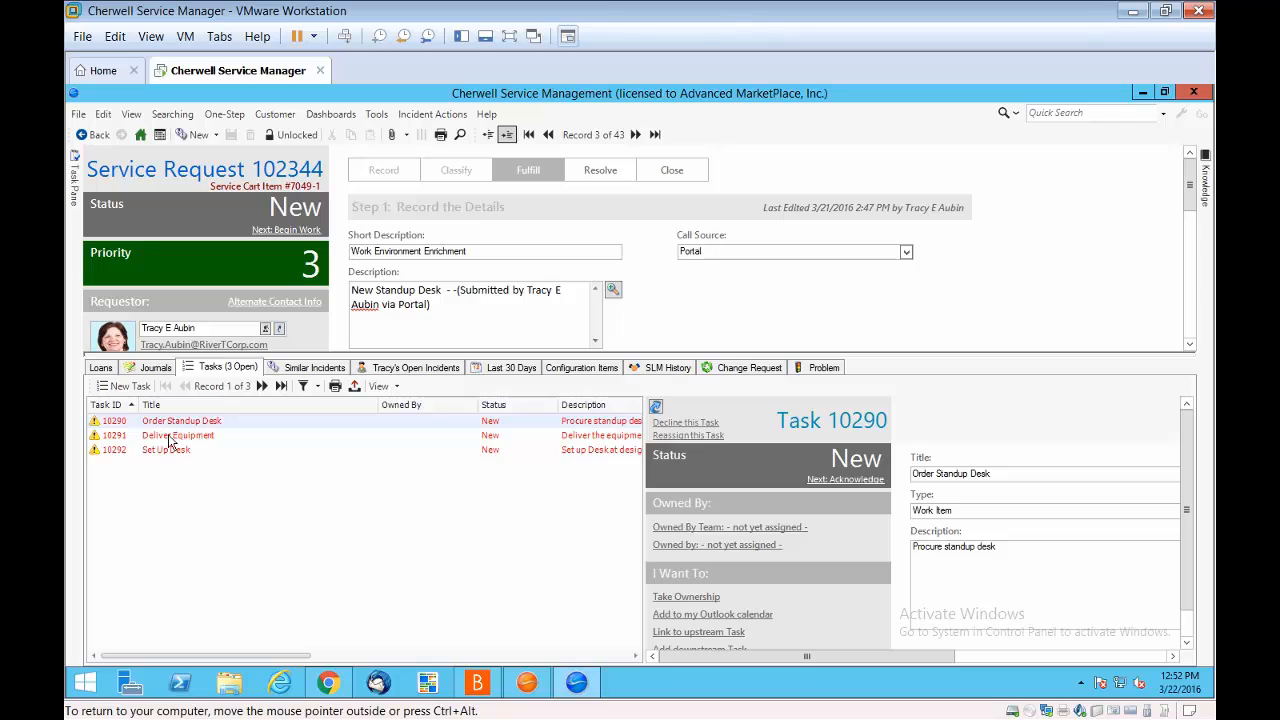
pyautogui.click(170, 440)
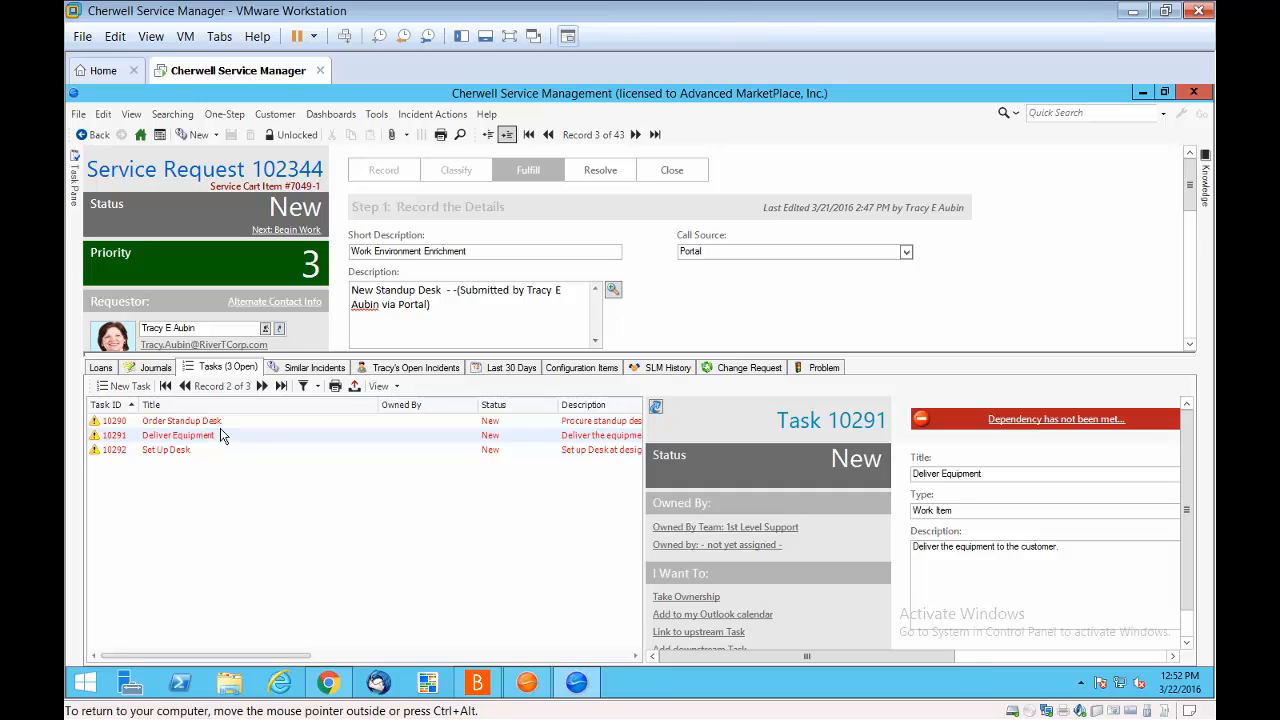
pyautogui.click(170, 452)
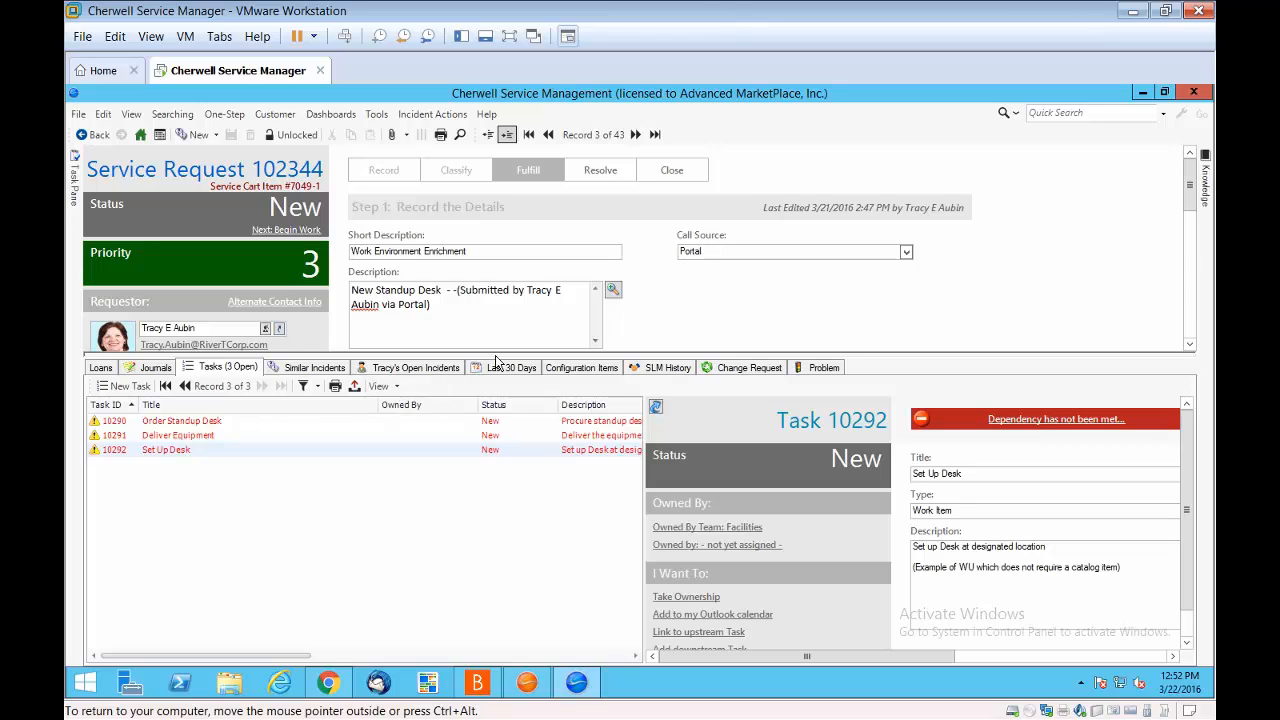
pyautogui.moveTo(495, 357); pyautogui.dragTo(505, 531)
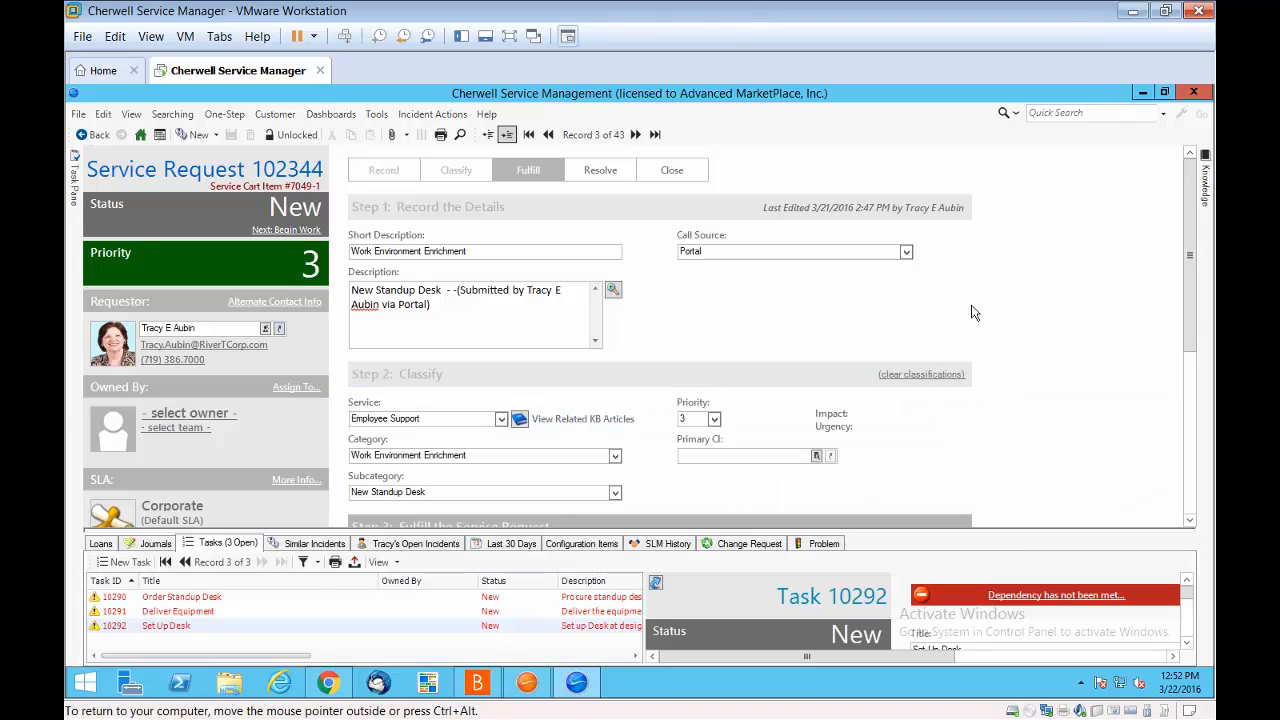
# Check the requestor's employee record for subordinates and close the record
pyautogui.click(280, 331)
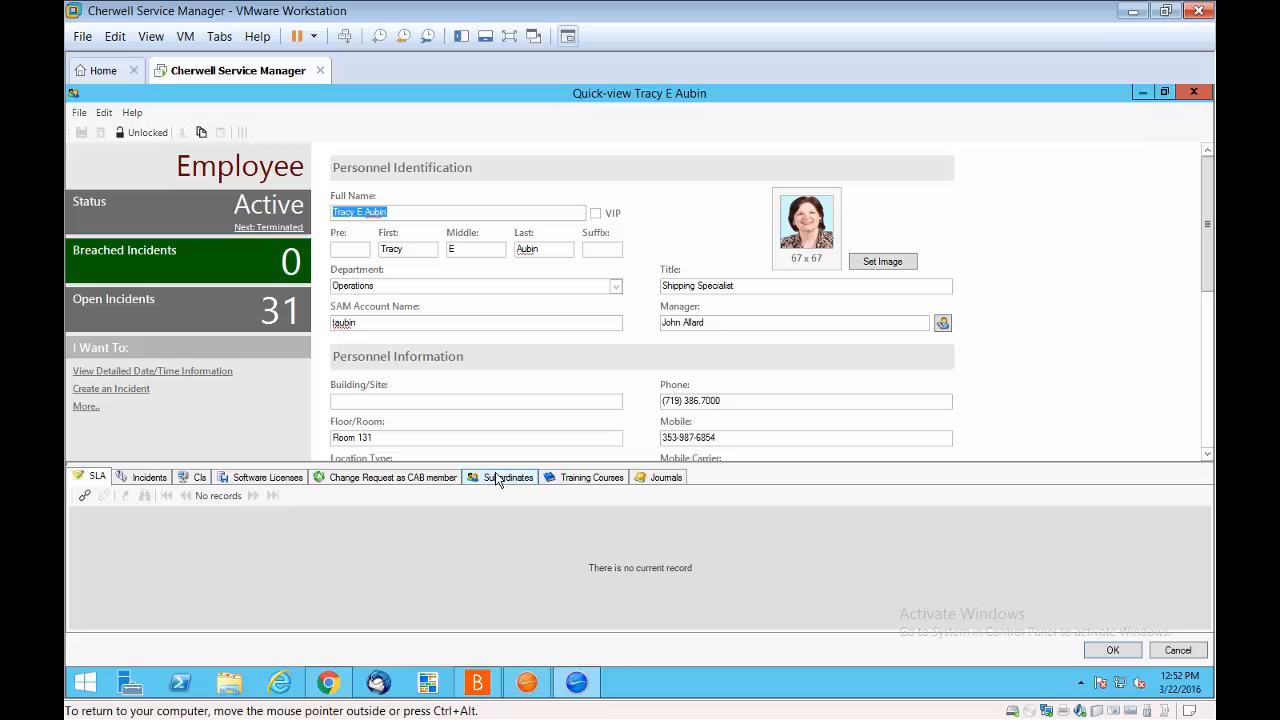
pyautogui.click(500, 477)
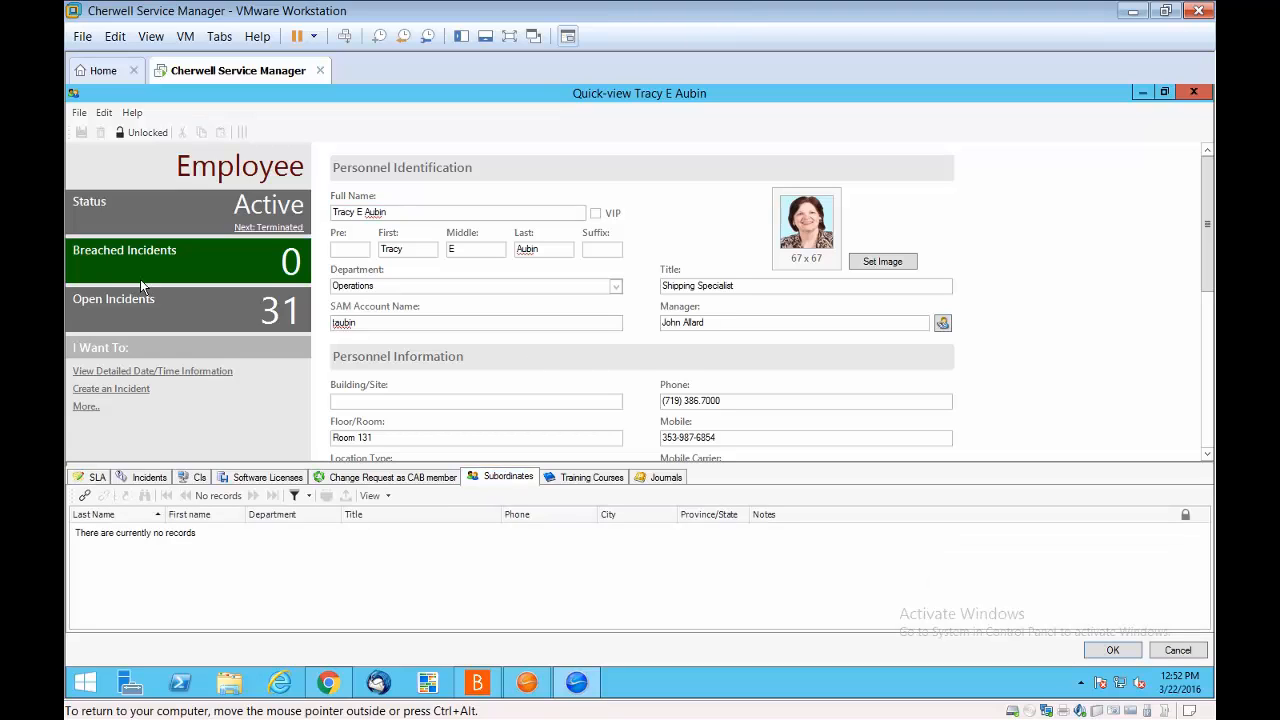
pyautogui.click(1194, 93)
# Change the service request's requestor to the IT Manager and view that employee's full list of subordinates
pyautogui.write('gina')
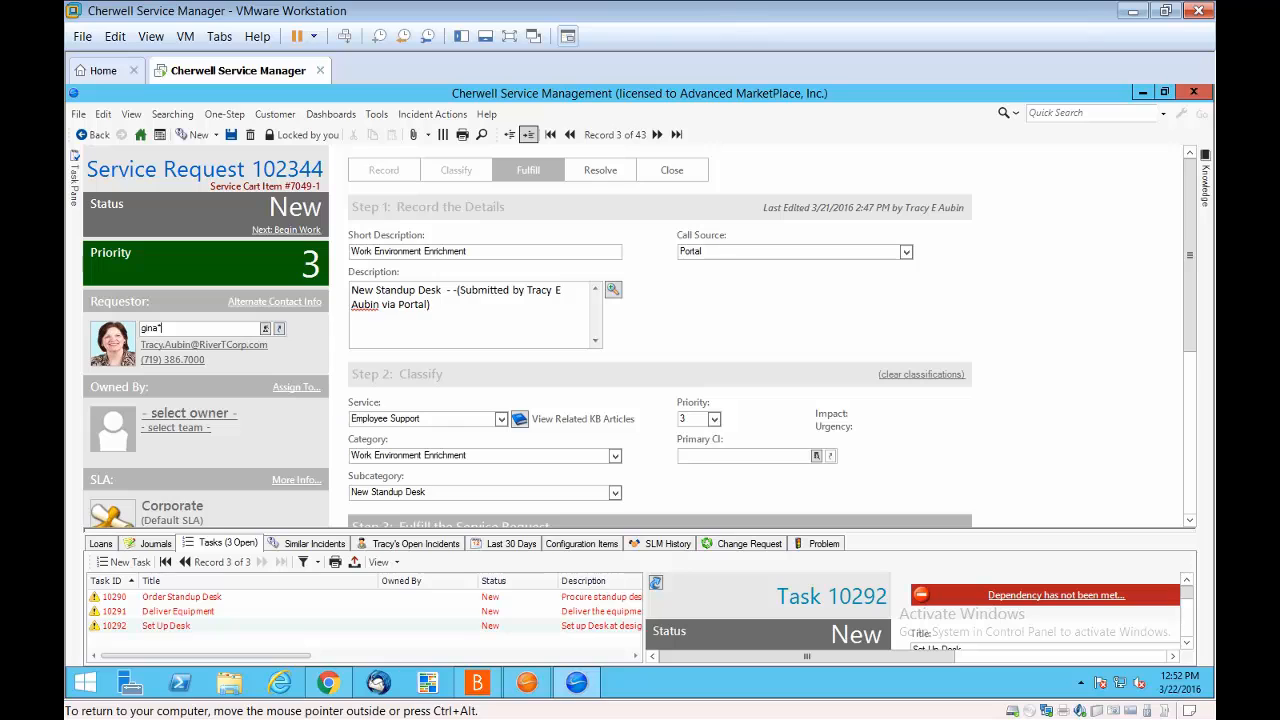
pyautogui.press('Return')
pyautogui.click(281, 332)
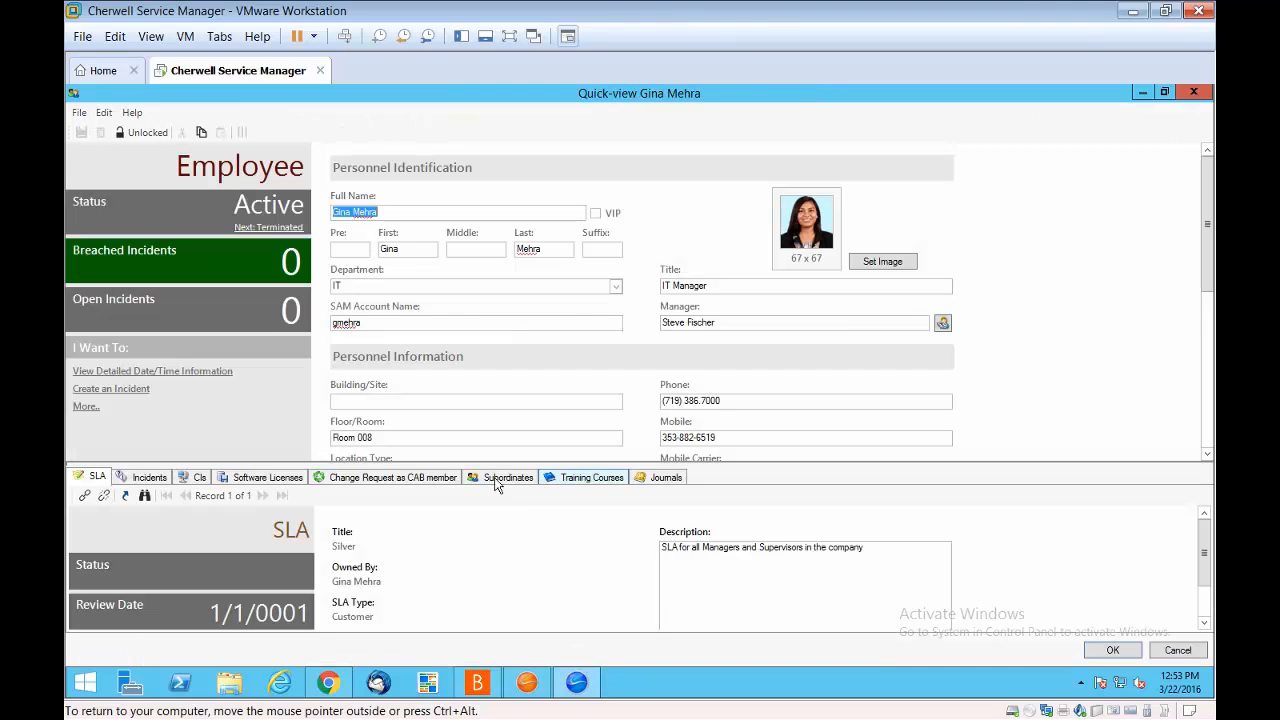
pyautogui.click(497, 483)
pyautogui.moveTo(580, 465); pyautogui.dragTo(598, 337)
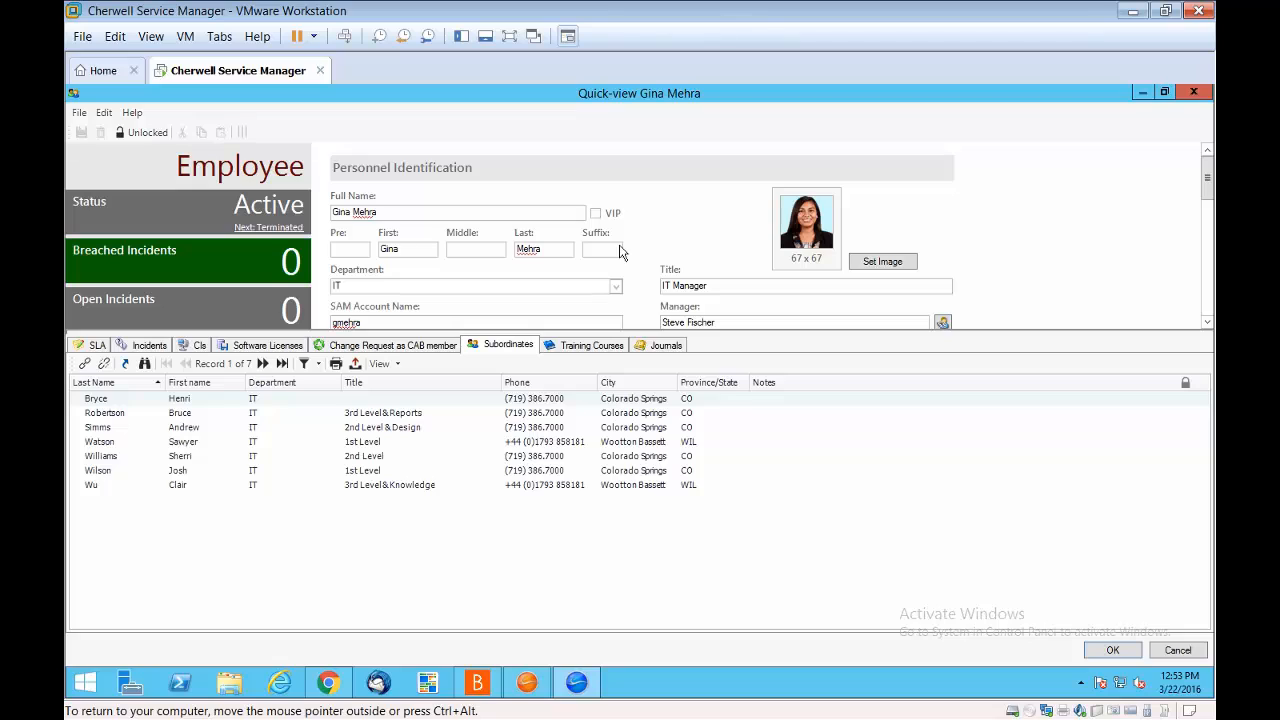
# Close the IT Manager's employee record and go to the dashboard of open change requests
pyautogui.click(1196, 93)
pyautogui.click(745, 384)
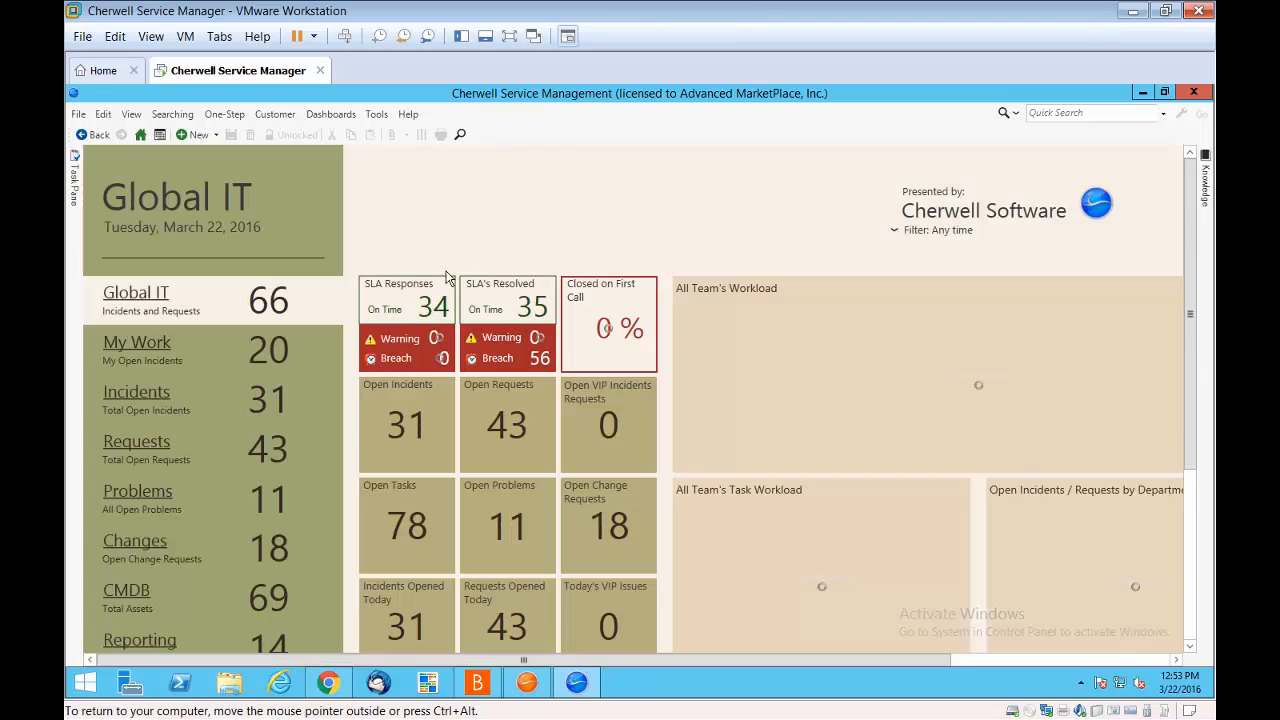
pyautogui.click(131, 540)
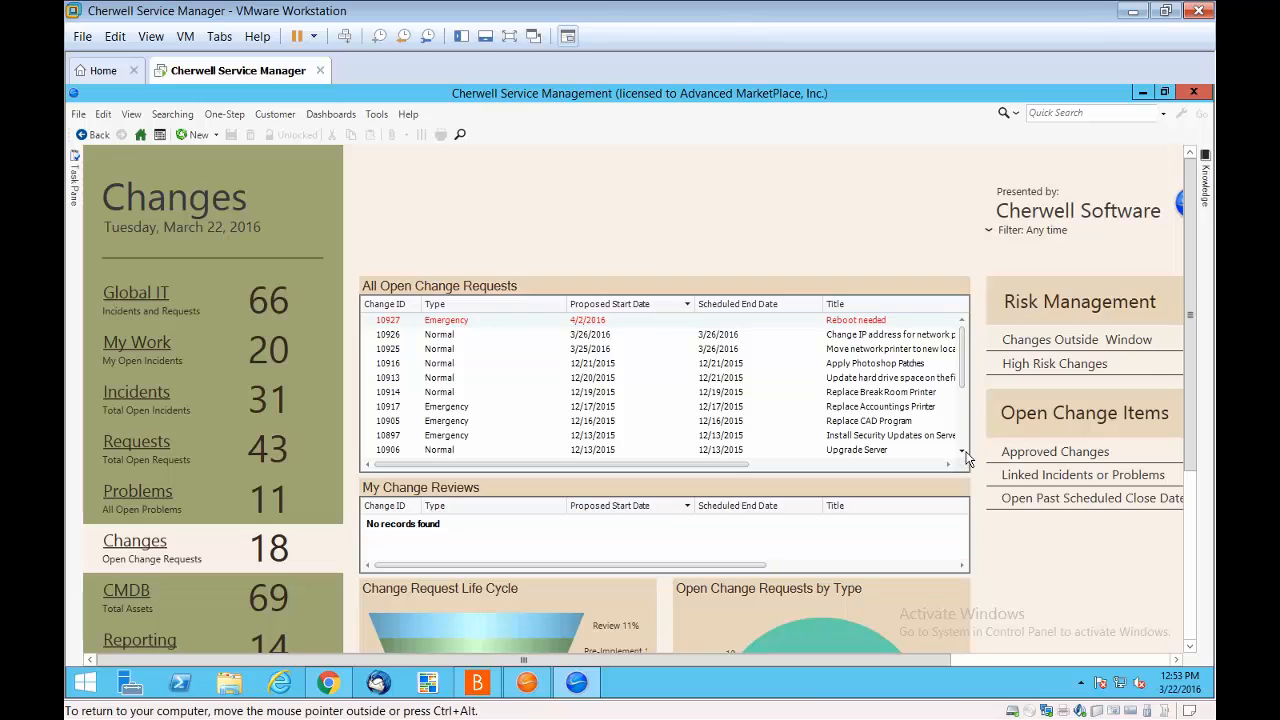
# Look through all open change requests and open the normal change titled Move network printer to new location
pyautogui.scroll(-2, 963, 455)
pyautogui.scroll(-2, 963, 455)
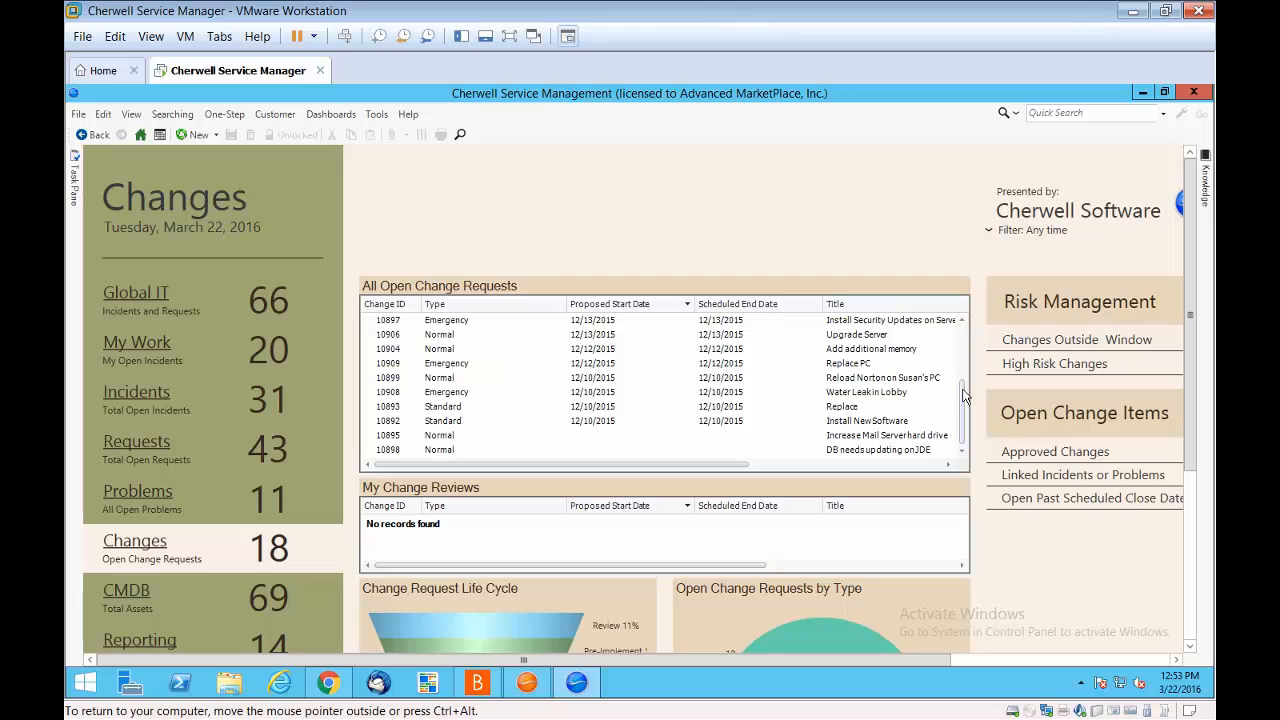
pyautogui.scroll(5, 963, 395)
pyautogui.doubleClick(762, 350)
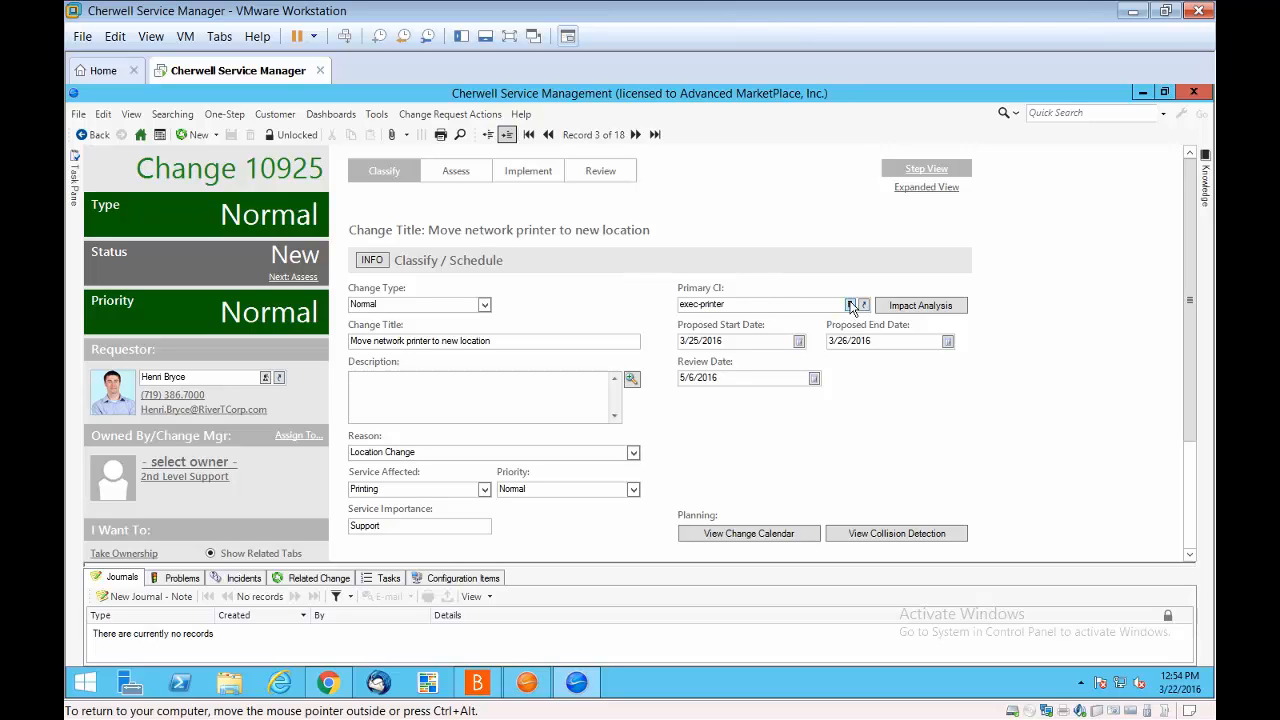
# View the printer change's calendar and its collision detection map, refreshing the exec-printer map before closing it
pyautogui.click(510, 344)
pyautogui.click(763, 537)
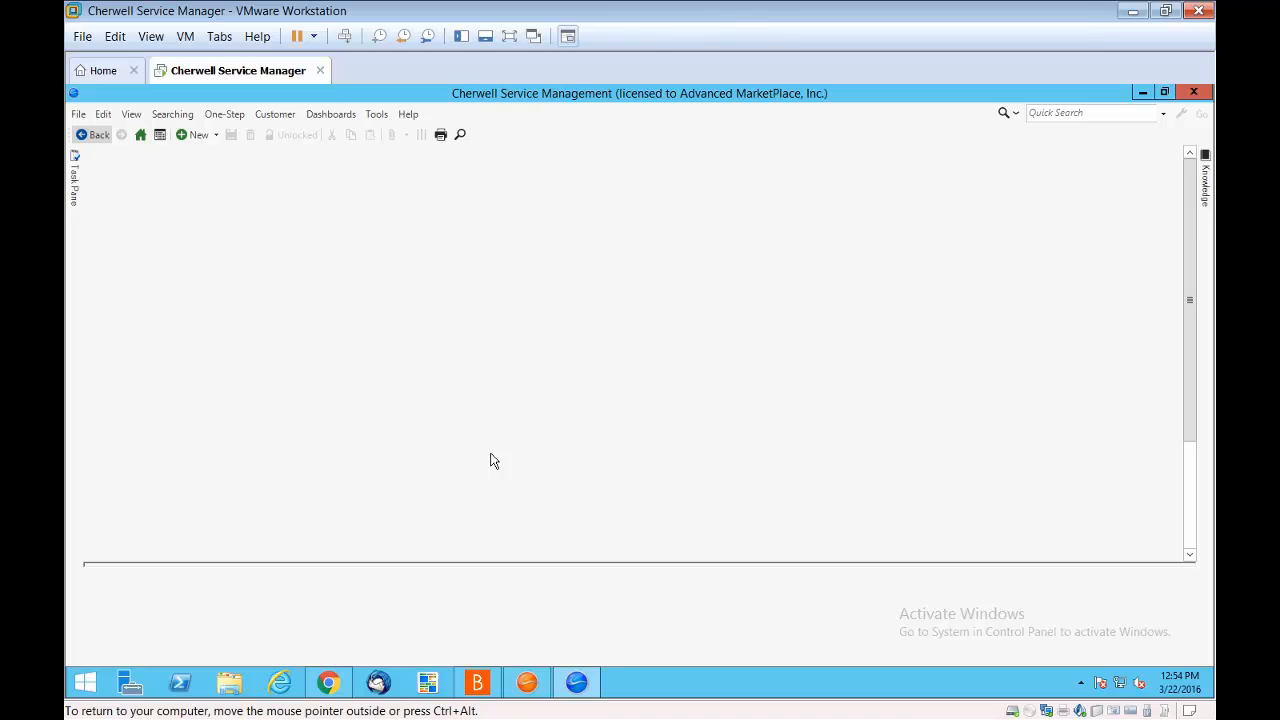
pyautogui.click(850, 533)
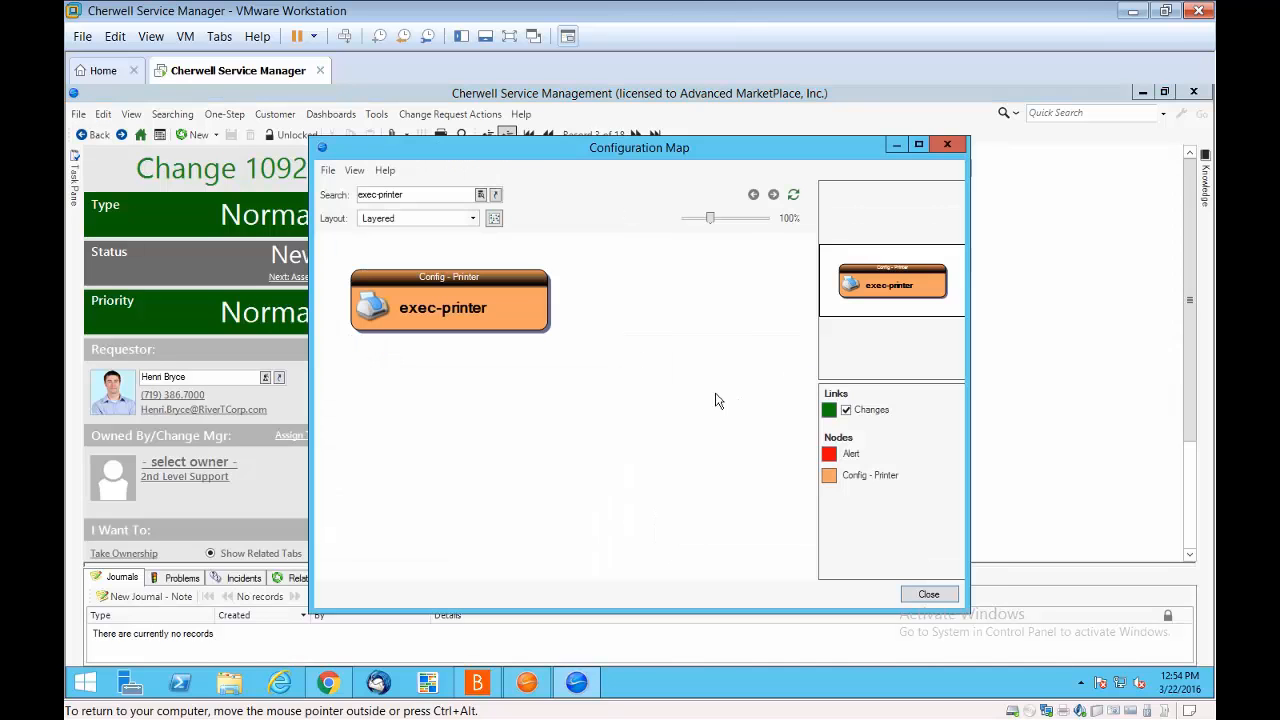
pyautogui.moveTo(740, 137); pyautogui.dragTo(535, 137)
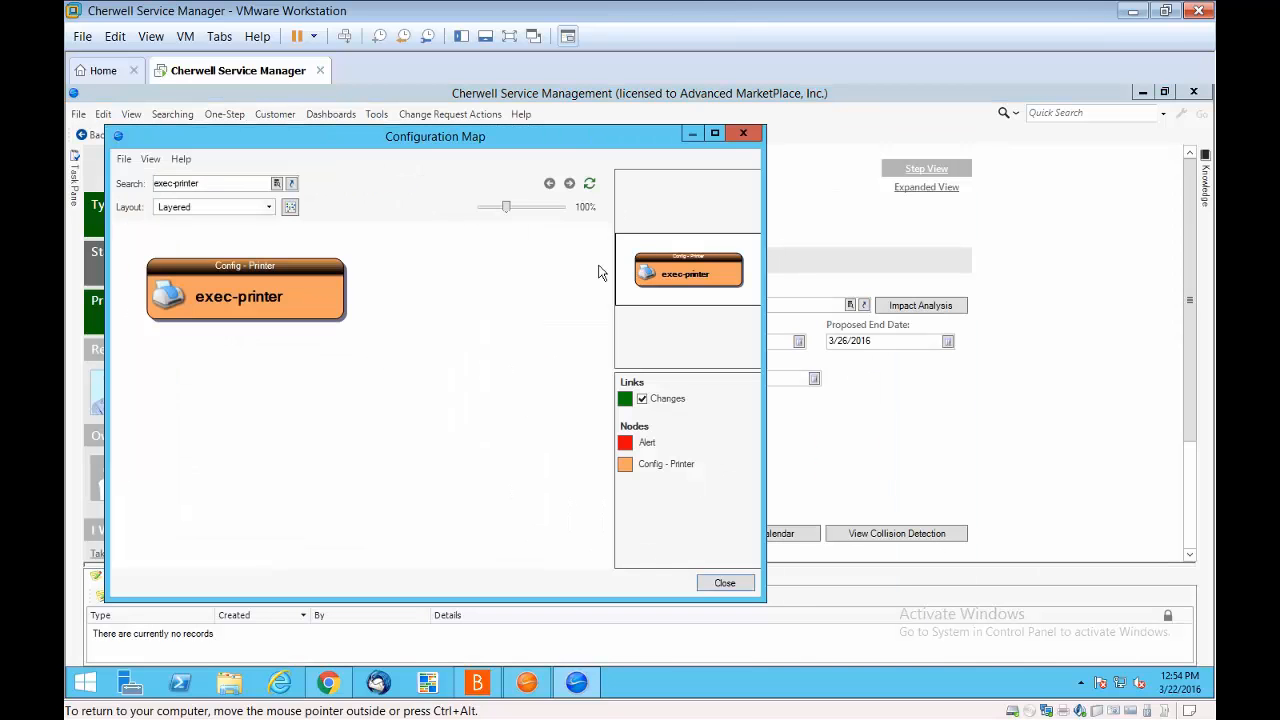
pyautogui.click(588, 185)
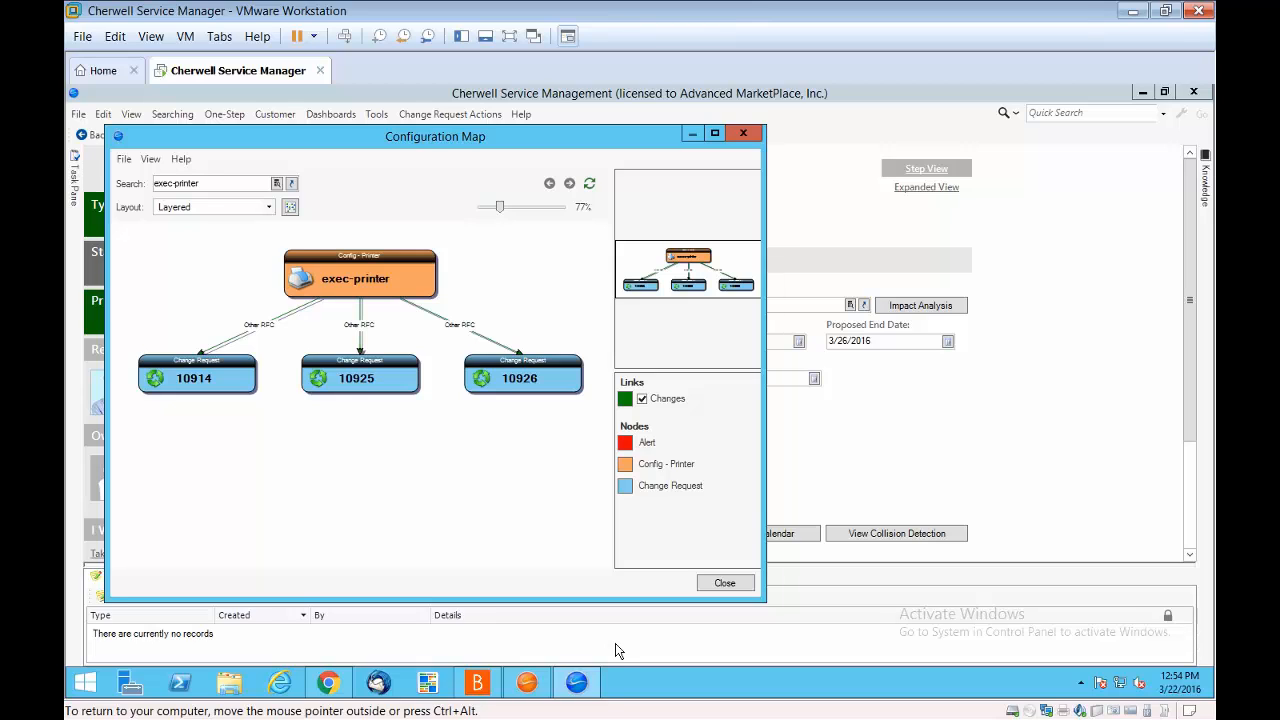
pyautogui.press('Escape')
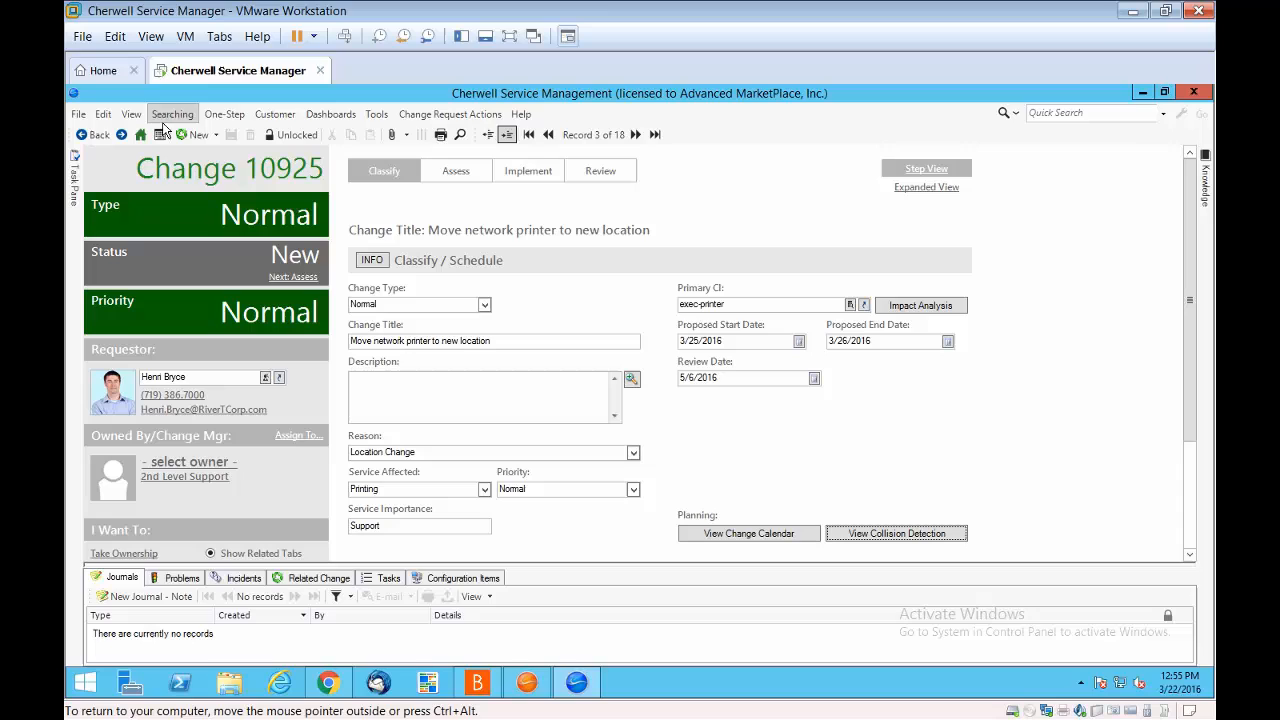
# Go to the Reboot needed emergency change and open the record of its primary CI, Mail Server
pyautogui.click(553, 136)
pyautogui.click(553, 137)
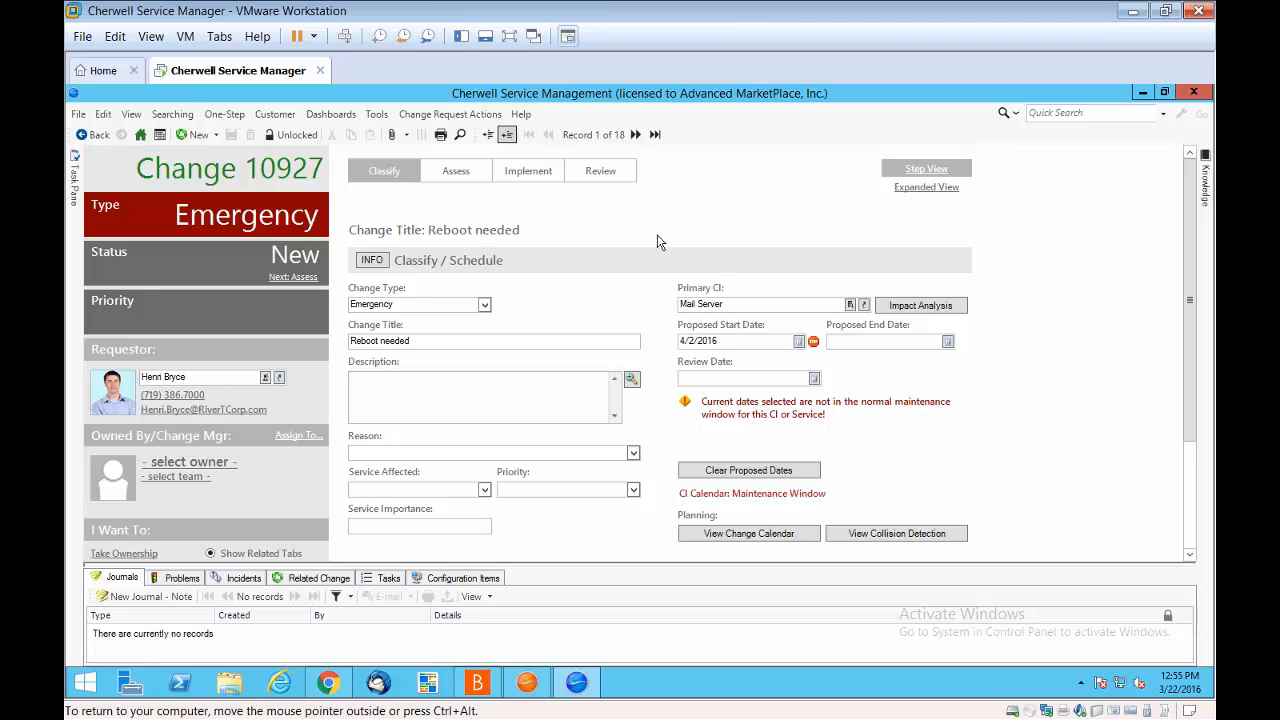
pyautogui.click(742, 310)
pyautogui.click(880, 312)
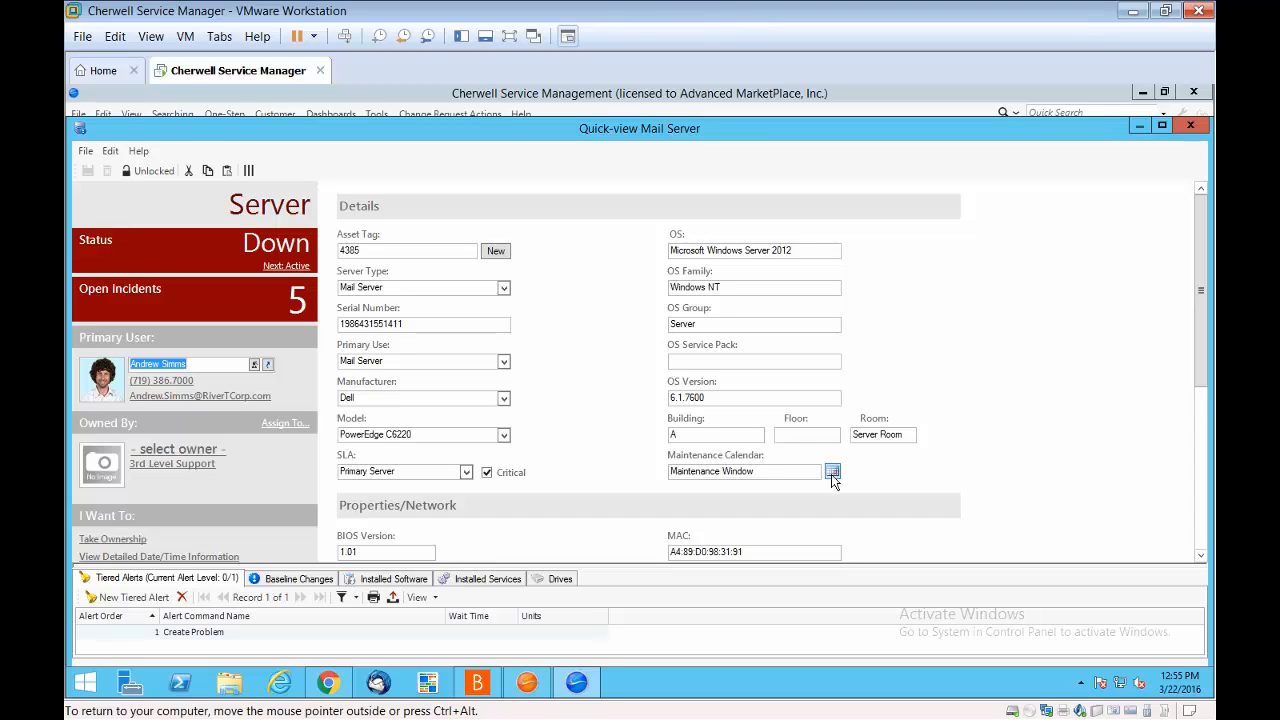
# Inspect the Mail Server's Maintenance Window hours in its maintenance calendar, cancel, and close the calendar manager
pyautogui.click(833, 471)
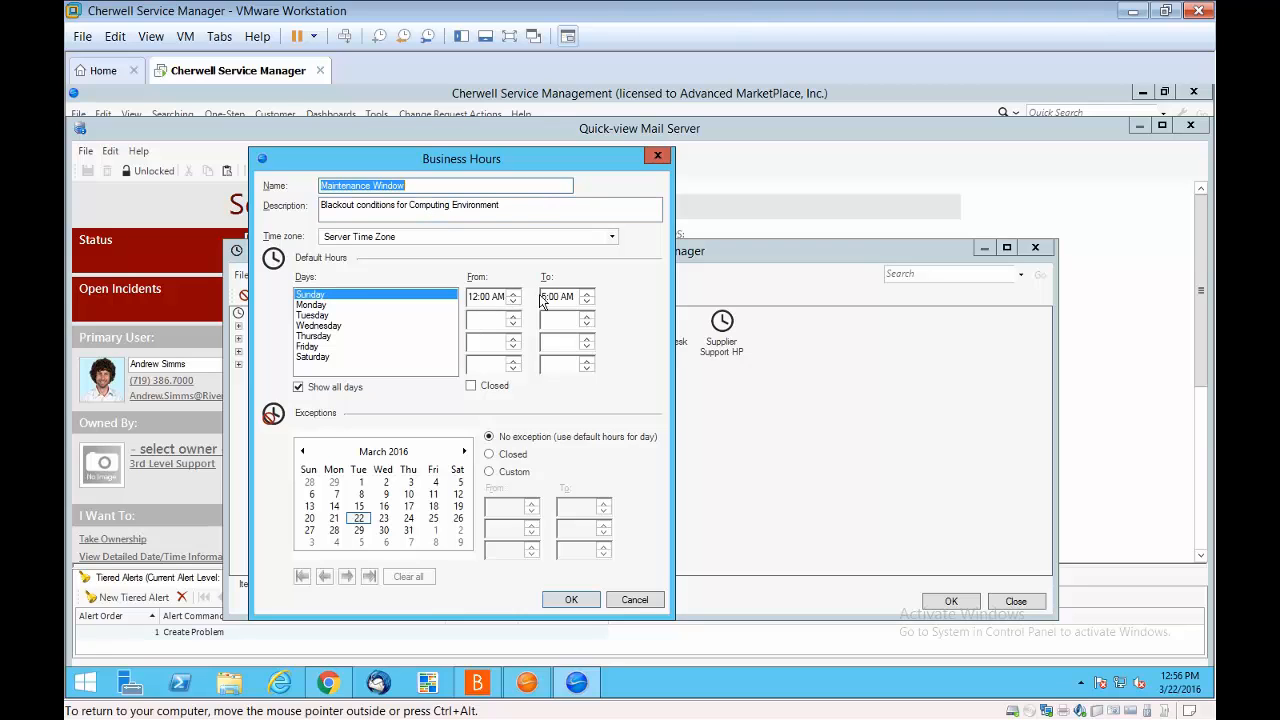
pyautogui.click(616, 601)
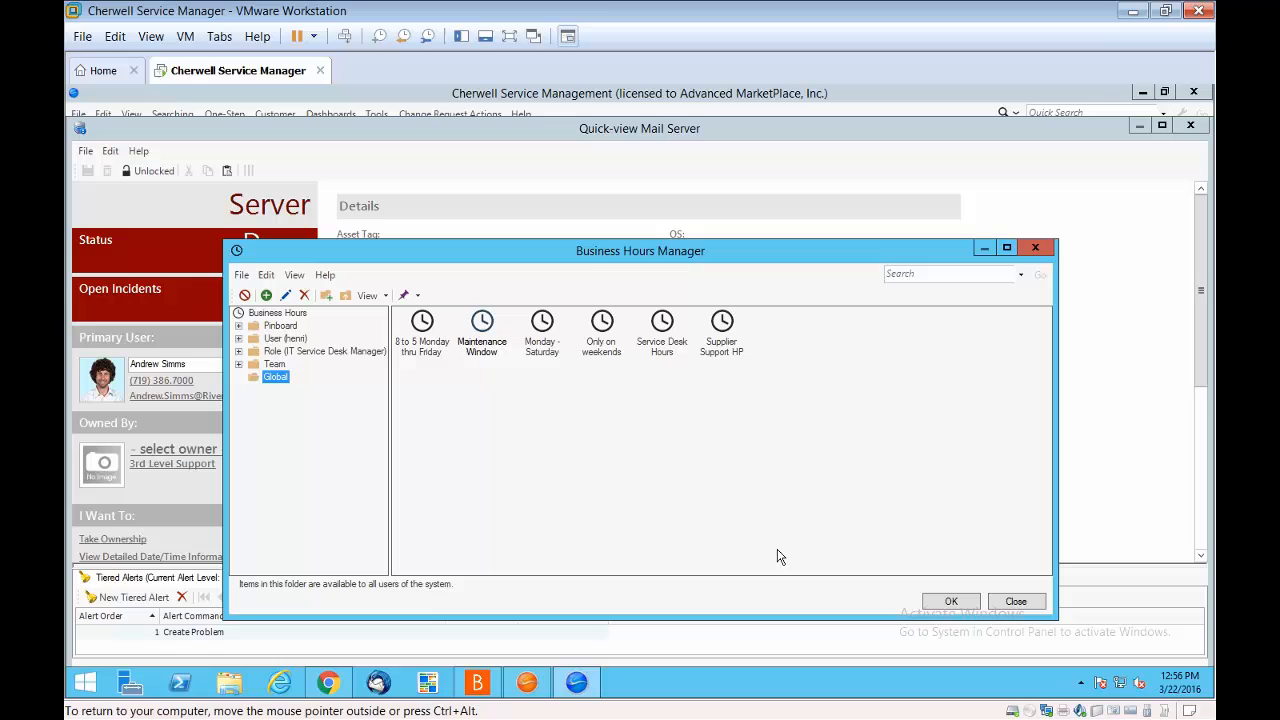
pyautogui.click(1016, 602)
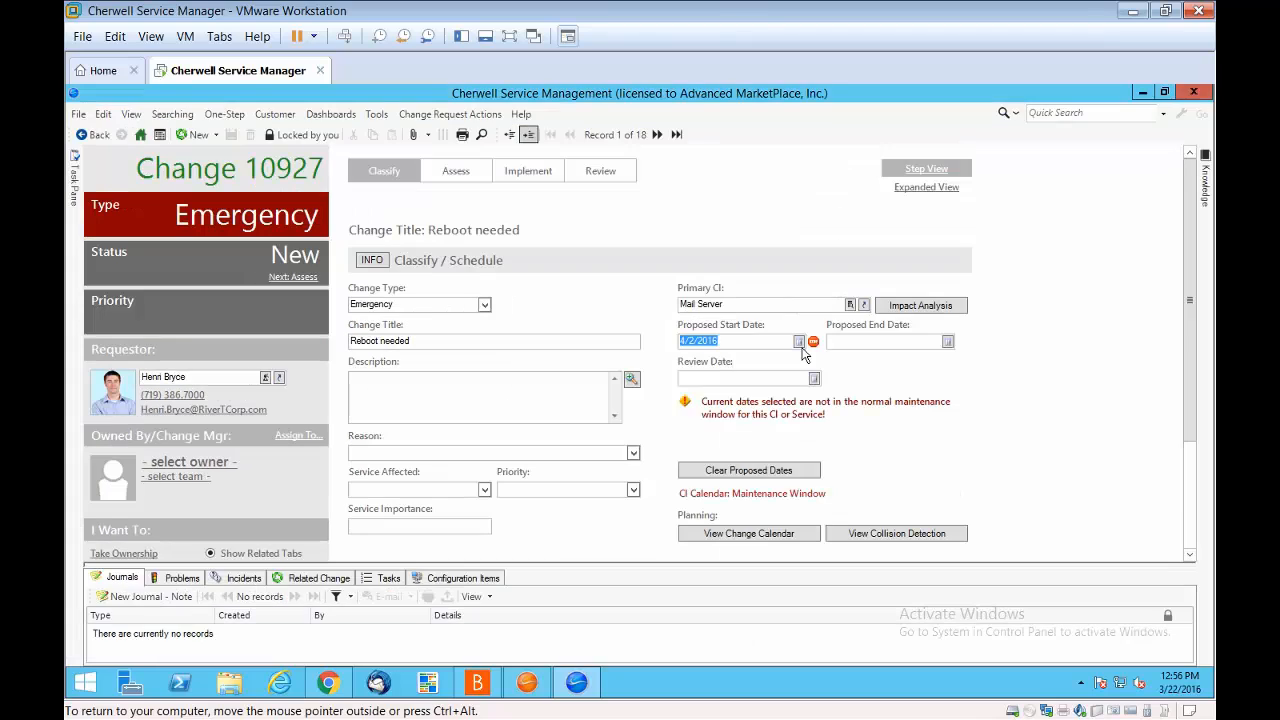
# Set the Reboot needed change's proposed start and end dates to 4/17/2016 and save the change
pyautogui.click(947, 341)
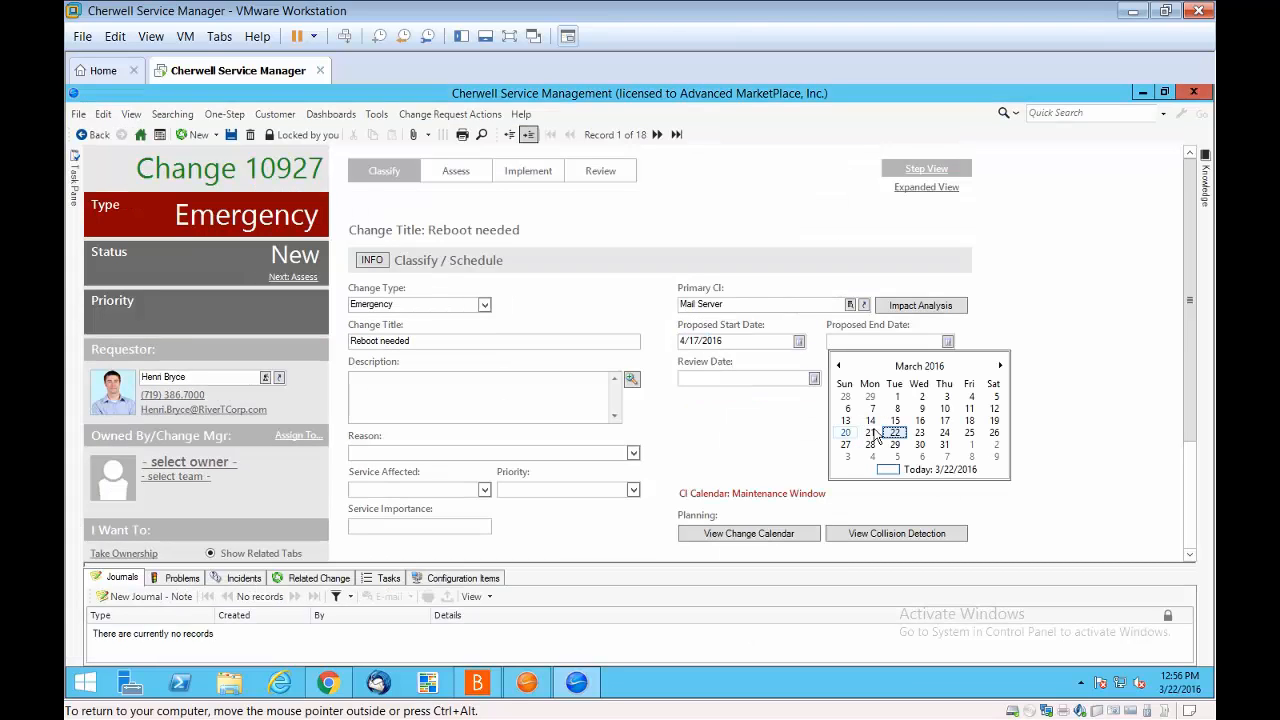
pyautogui.click(1000, 365)
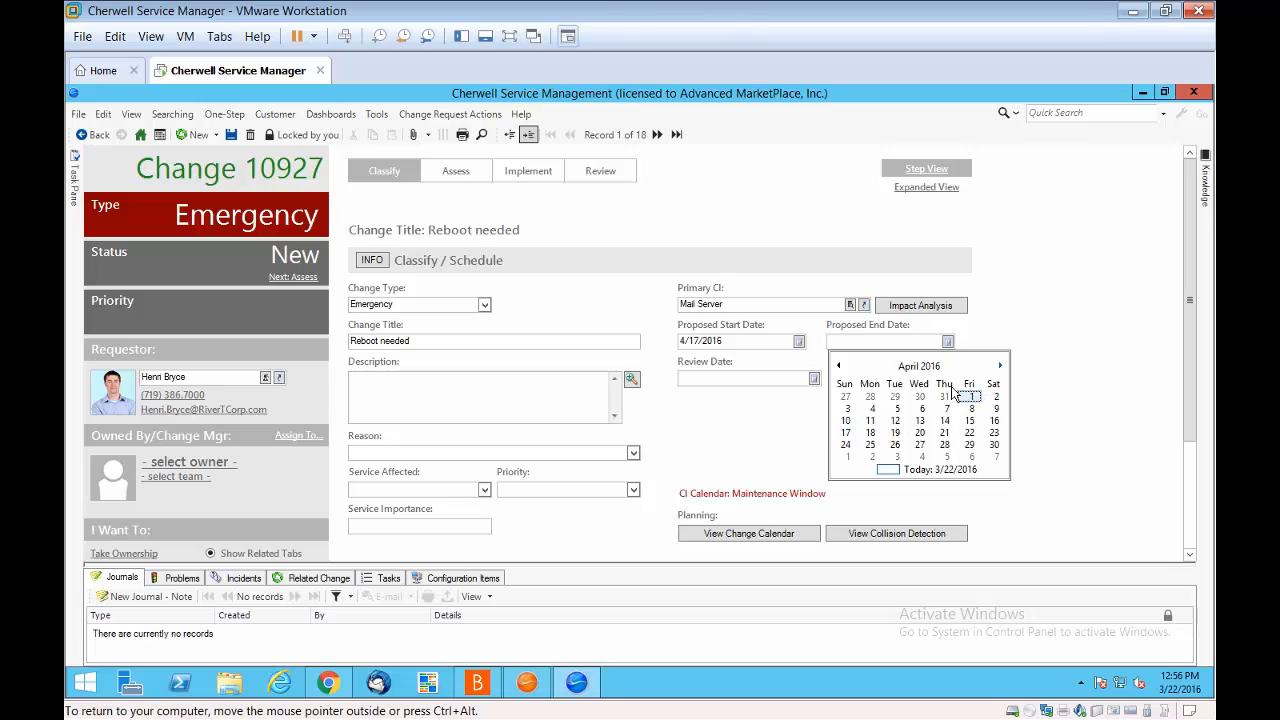
pyautogui.click(848, 432)
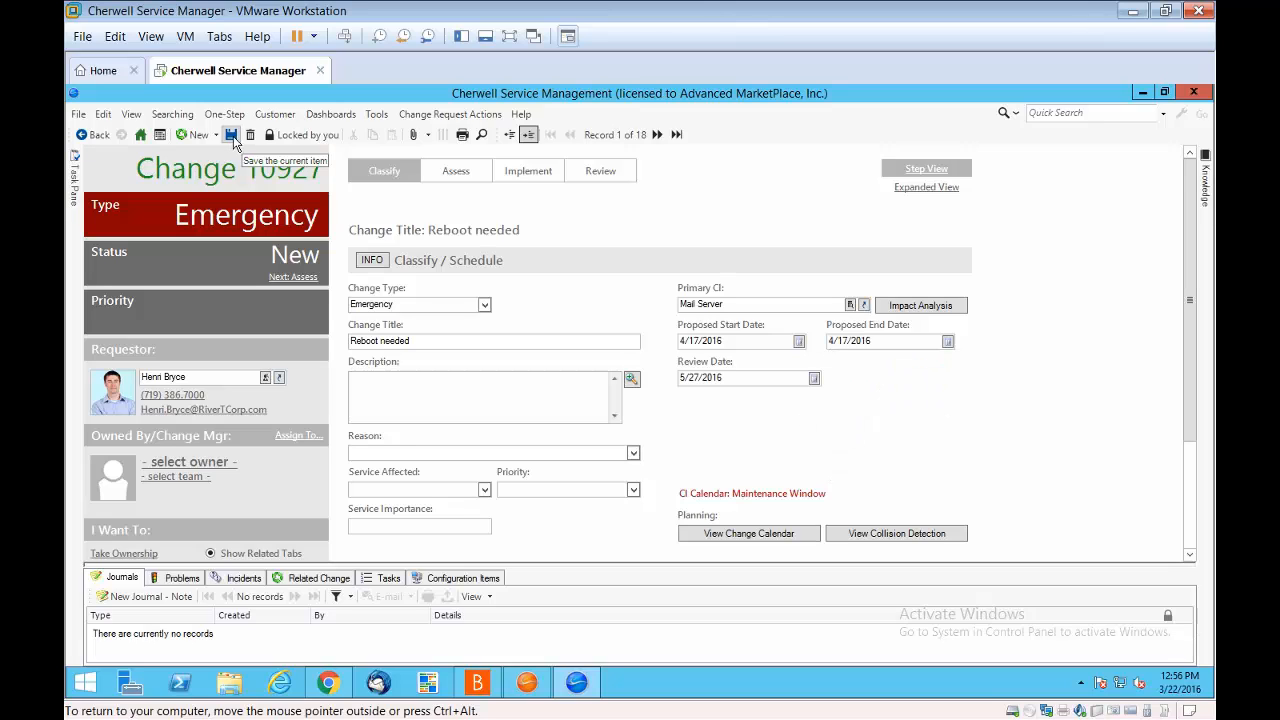
pyautogui.click(233, 141)
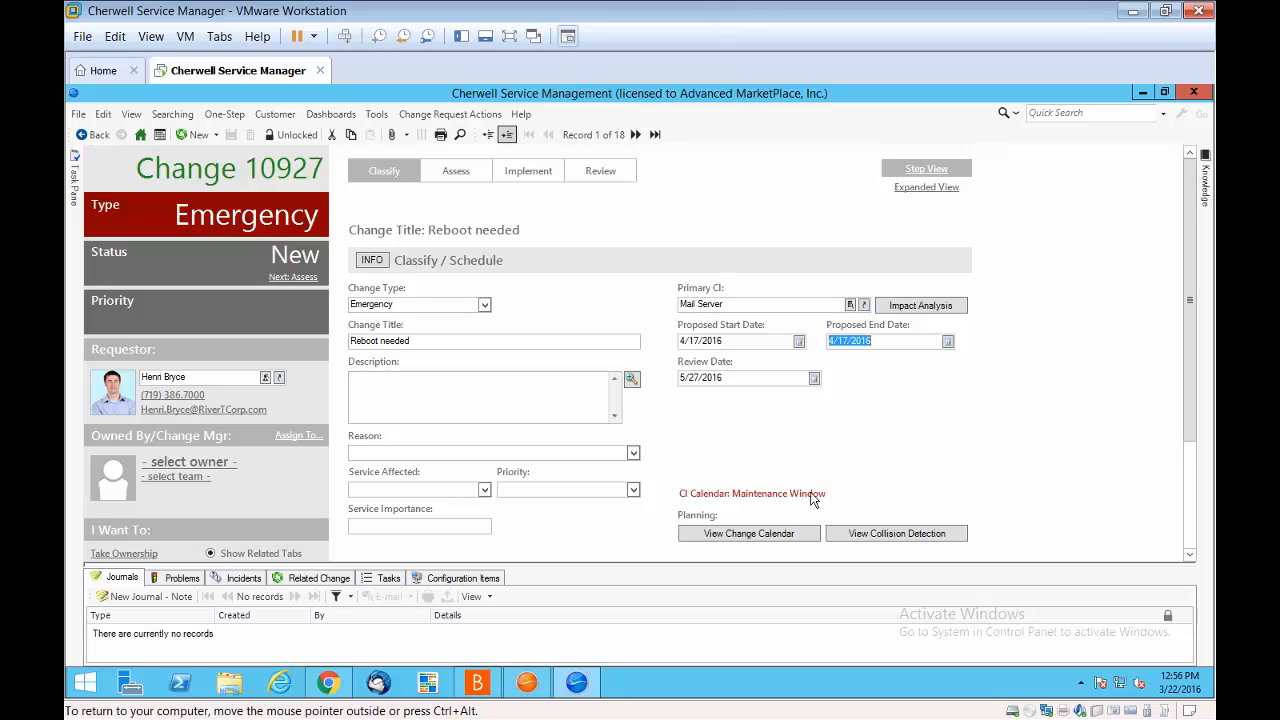
# Compare the change's expanded view with its step view, and look over the step view's classification form
pyautogui.click(932, 188)
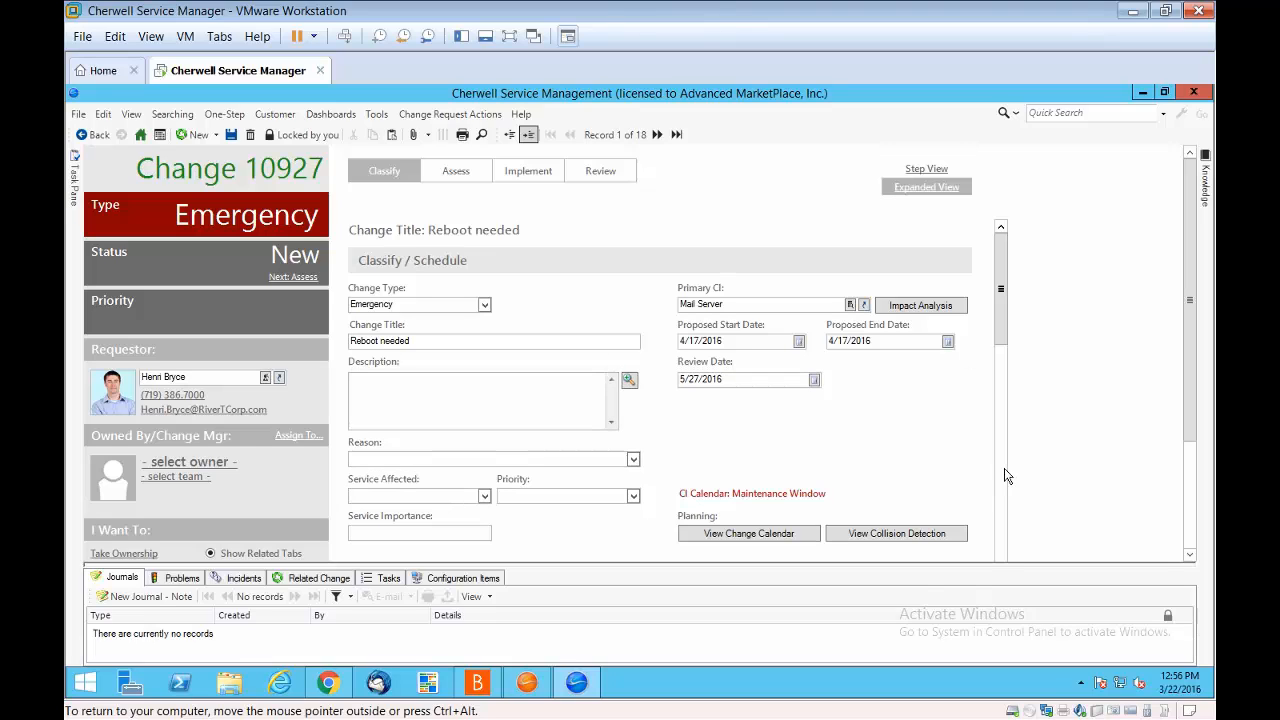
pyautogui.click(924, 169)
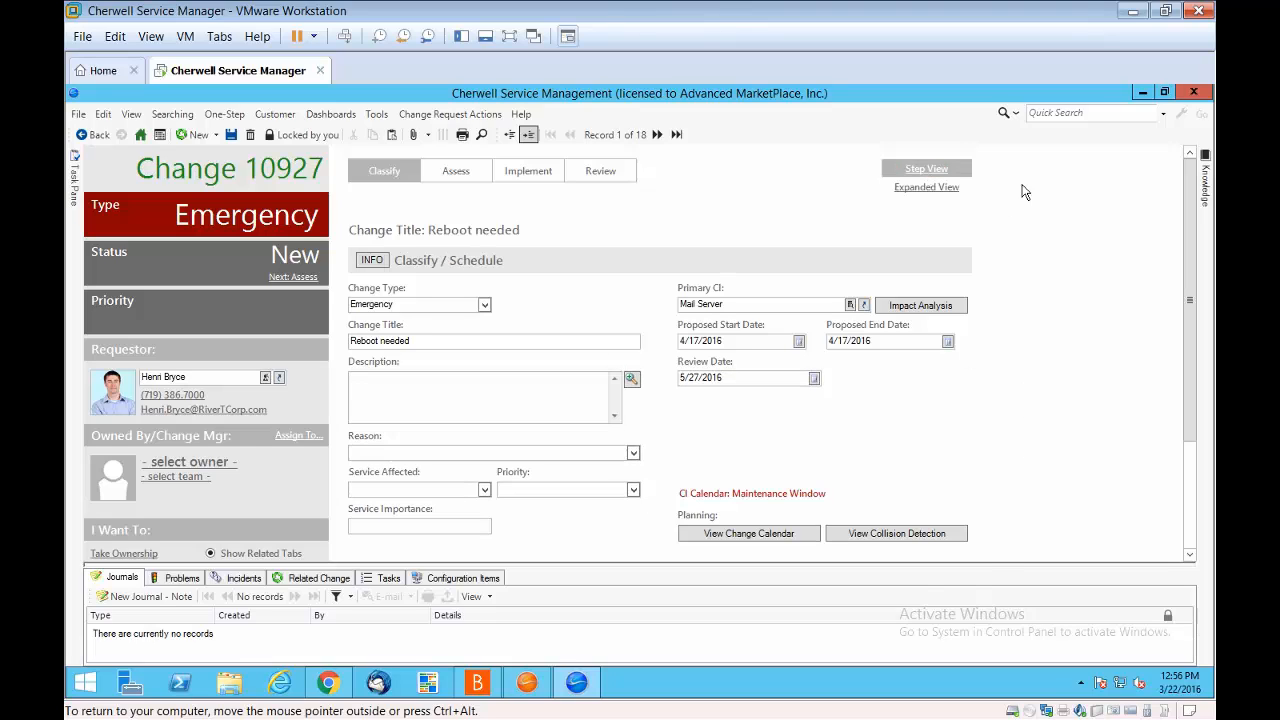
pyautogui.scroll(-3, 963, 466)
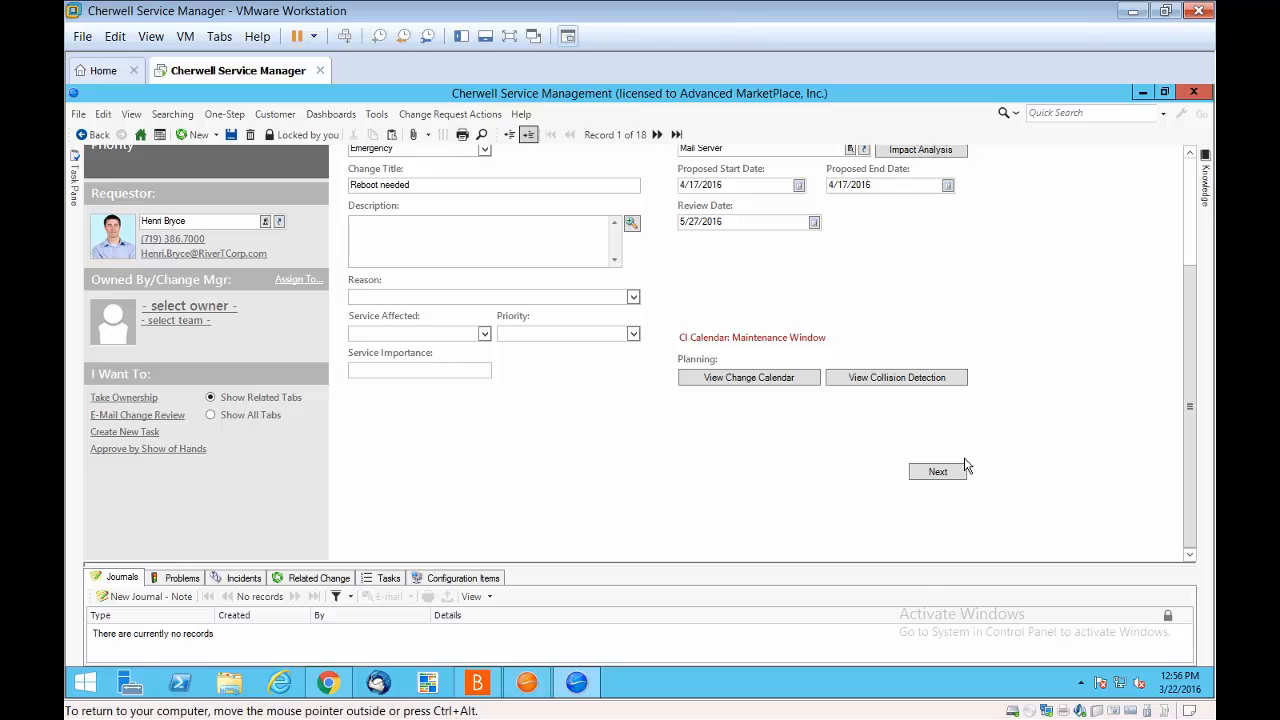
pyautogui.scroll(2, 965, 466)
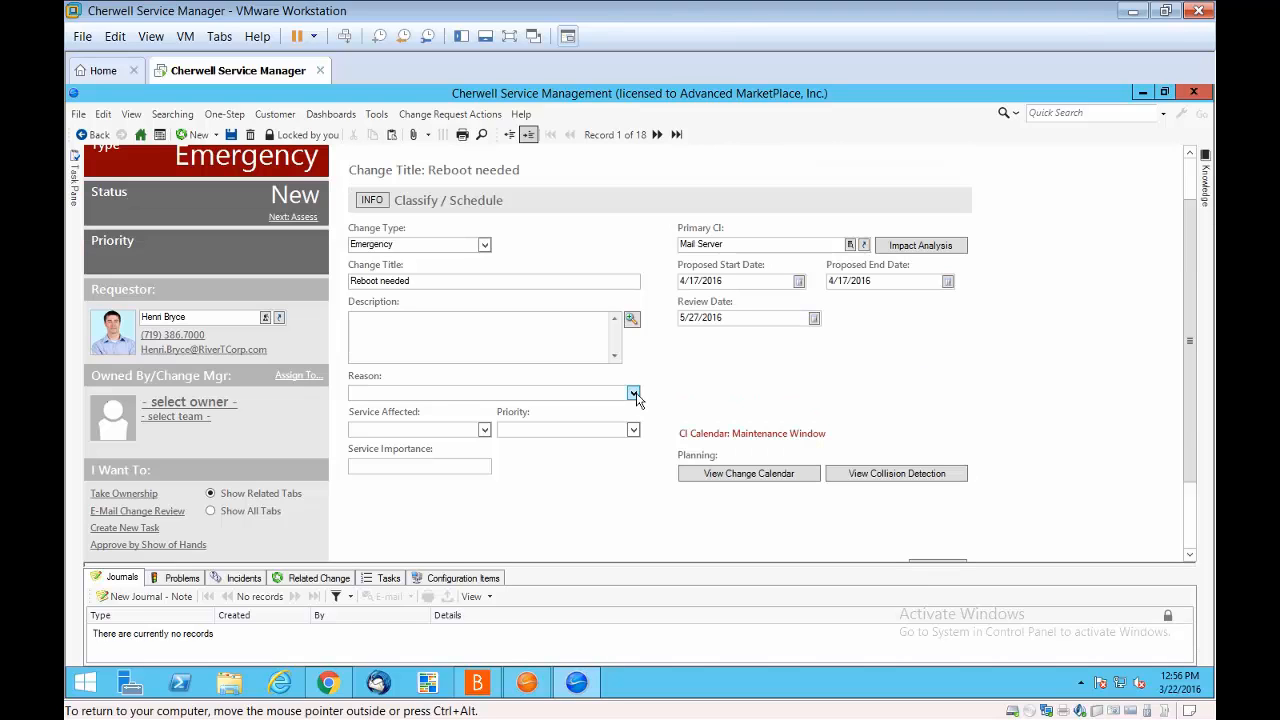
# Set the change's reason to Contractor/Vendor update and assign it to the 2nd Level Support team
pyautogui.click(634, 393)
pyautogui.click(455, 422)
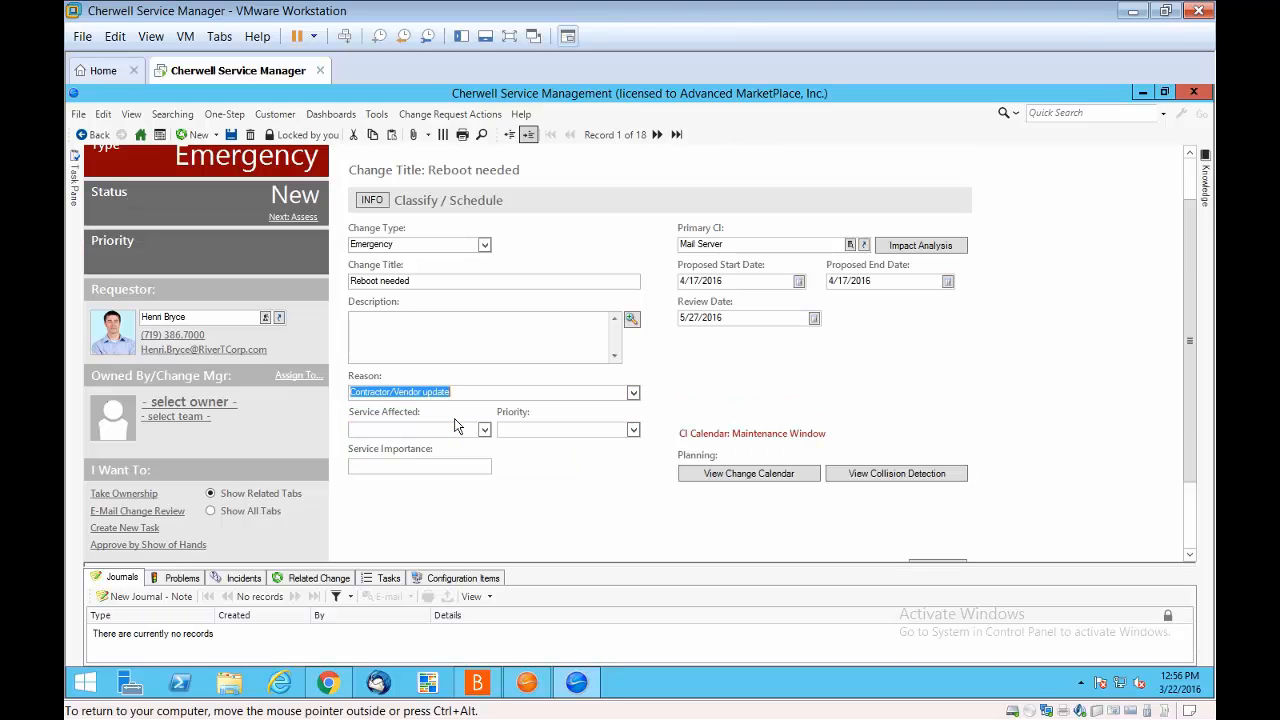
pyautogui.click(172, 417)
pyautogui.click(731, 387)
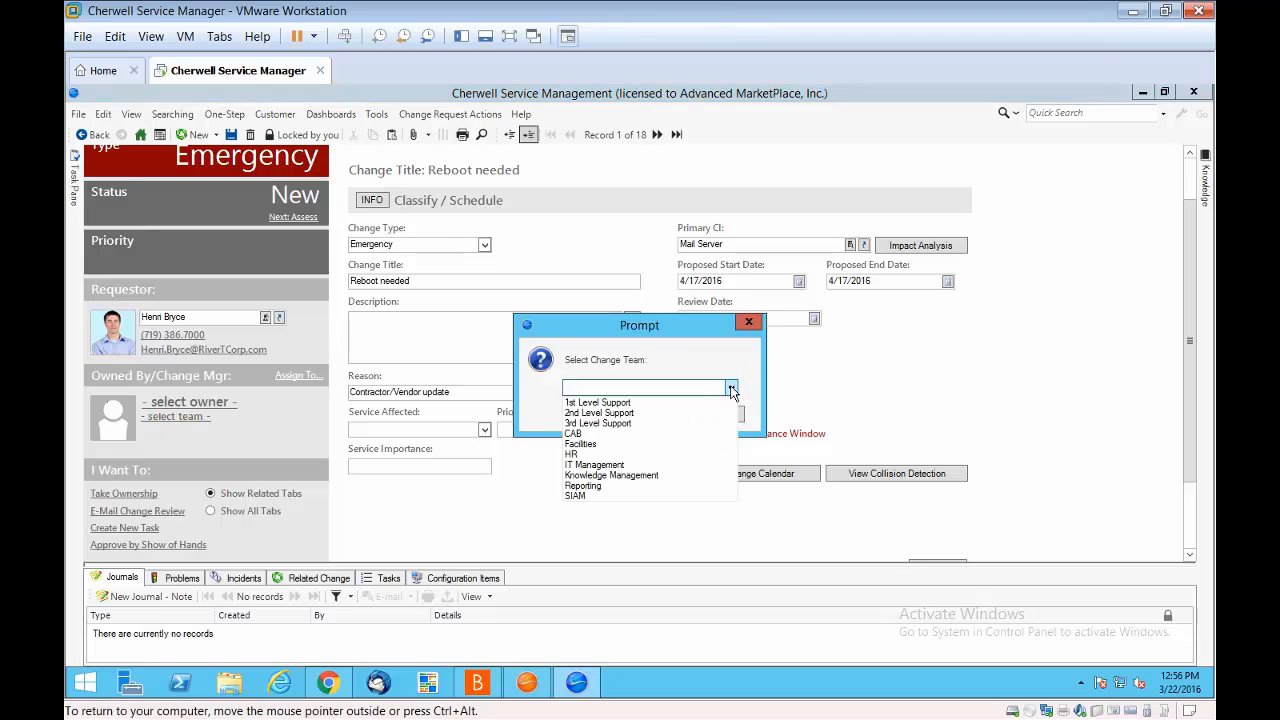
pyautogui.click(611, 413)
pyautogui.click(651, 420)
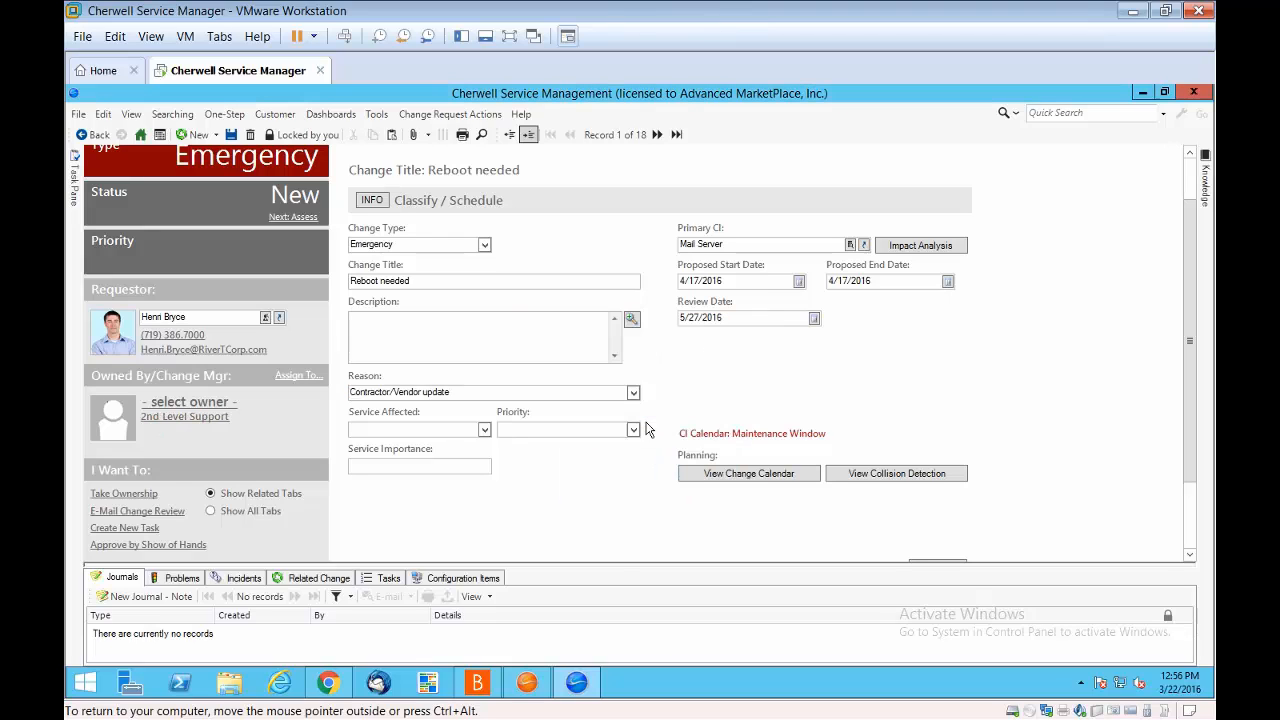
# Advance to the implementation stage, enter xxx as Implementation Plan and Acceptance Criteria and xxxx as Implementer's Notes, and save
pyautogui.click(1191, 556)
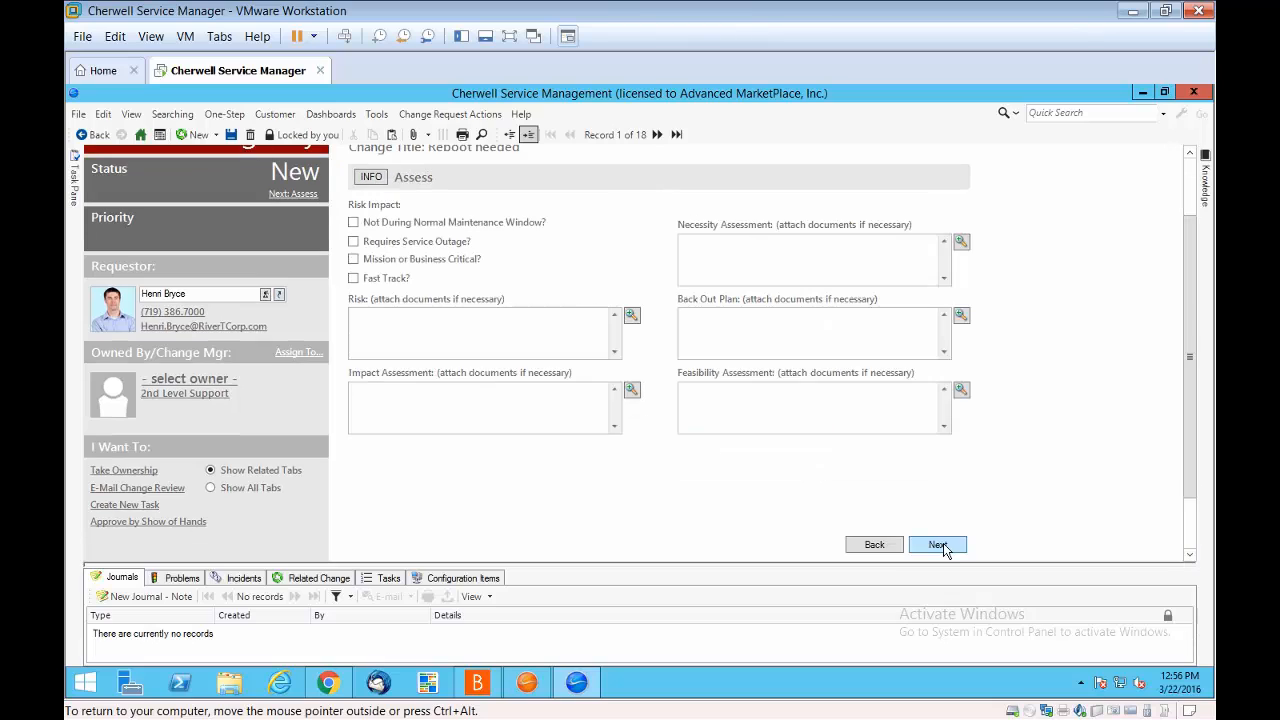
pyautogui.click(945, 549)
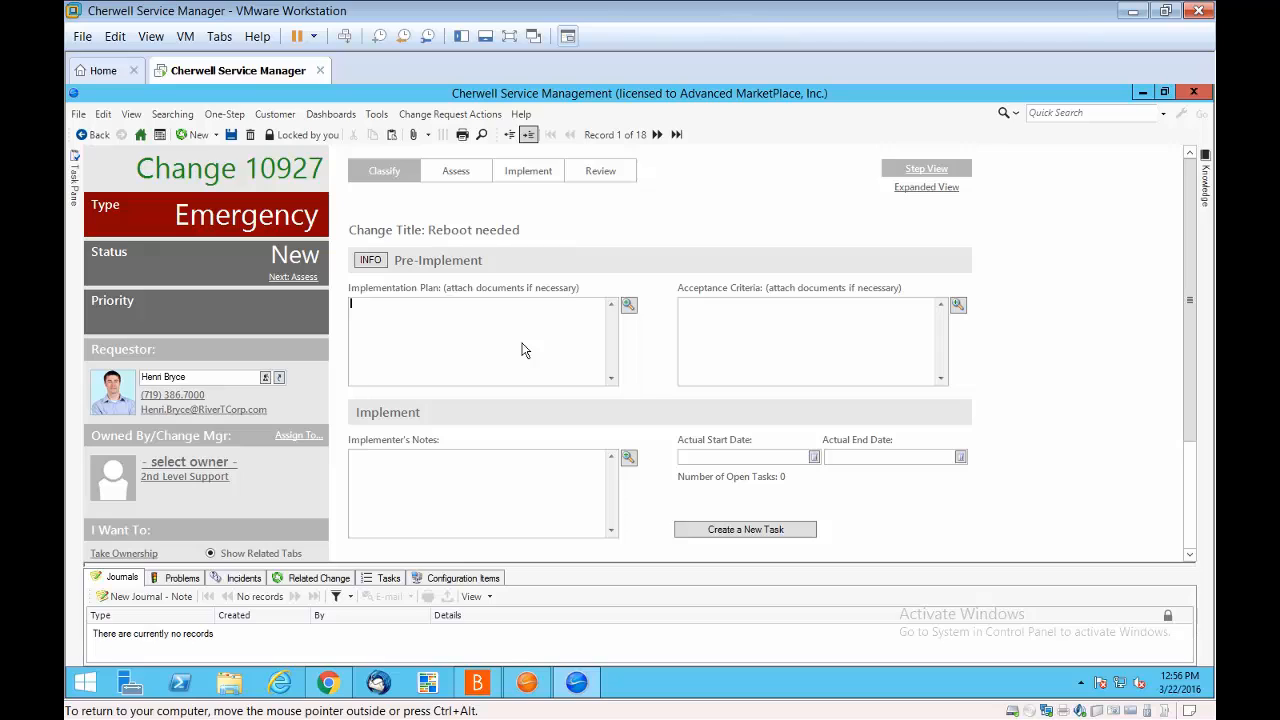
pyautogui.click(468, 339)
pyautogui.click(727, 322)
pyautogui.write('xxx')
pyautogui.click(390, 322)
pyautogui.write('xxx')
pyautogui.click(428, 482)
pyautogui.write('xxxx')
pyautogui.click(732, 456)
pyautogui.click(231, 136)
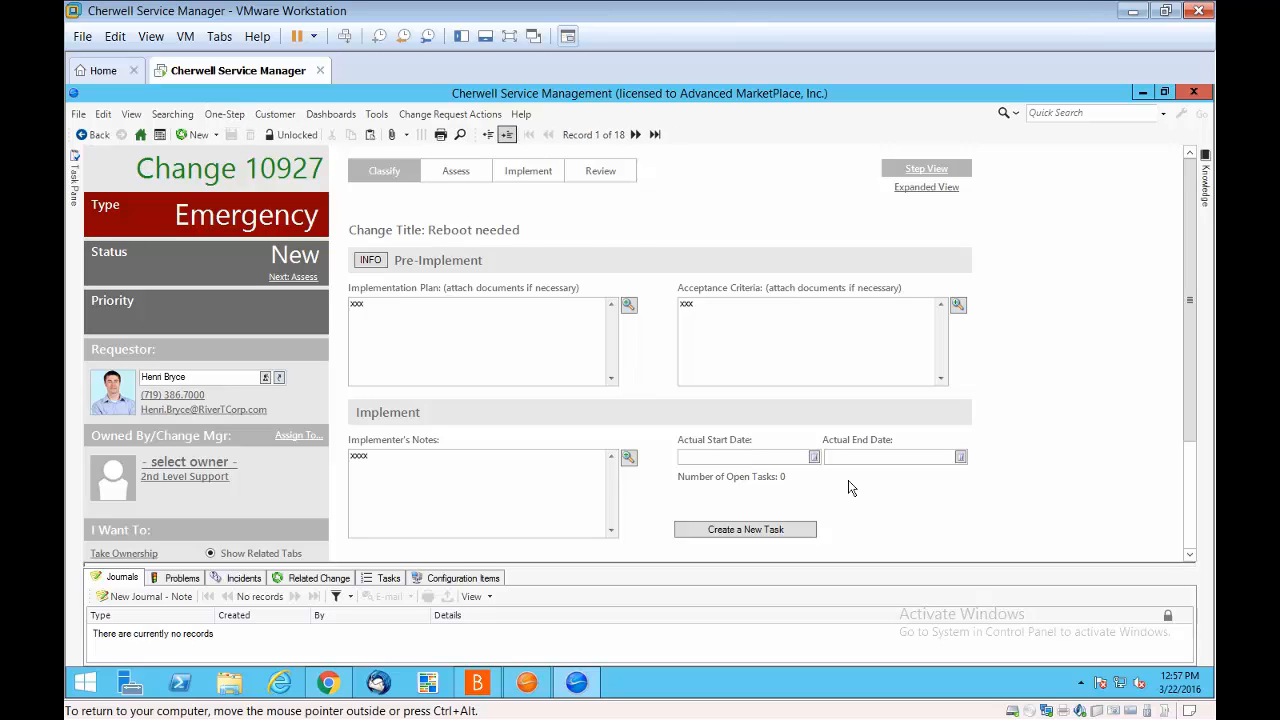
# Set the actual start date to 3/23/2016 and the actual end date to 3/25/2016, and advance to the Review stage
pyautogui.click(815, 456)
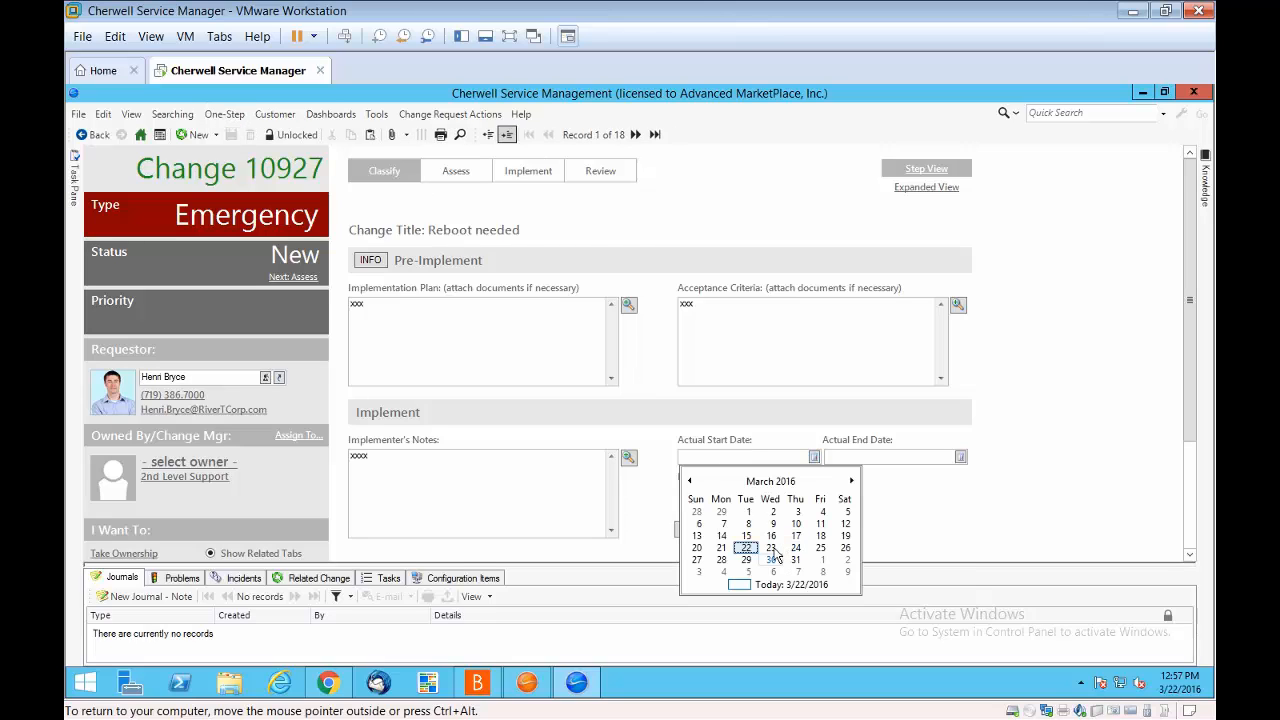
pyautogui.click(766, 551)
pyautogui.click(960, 456)
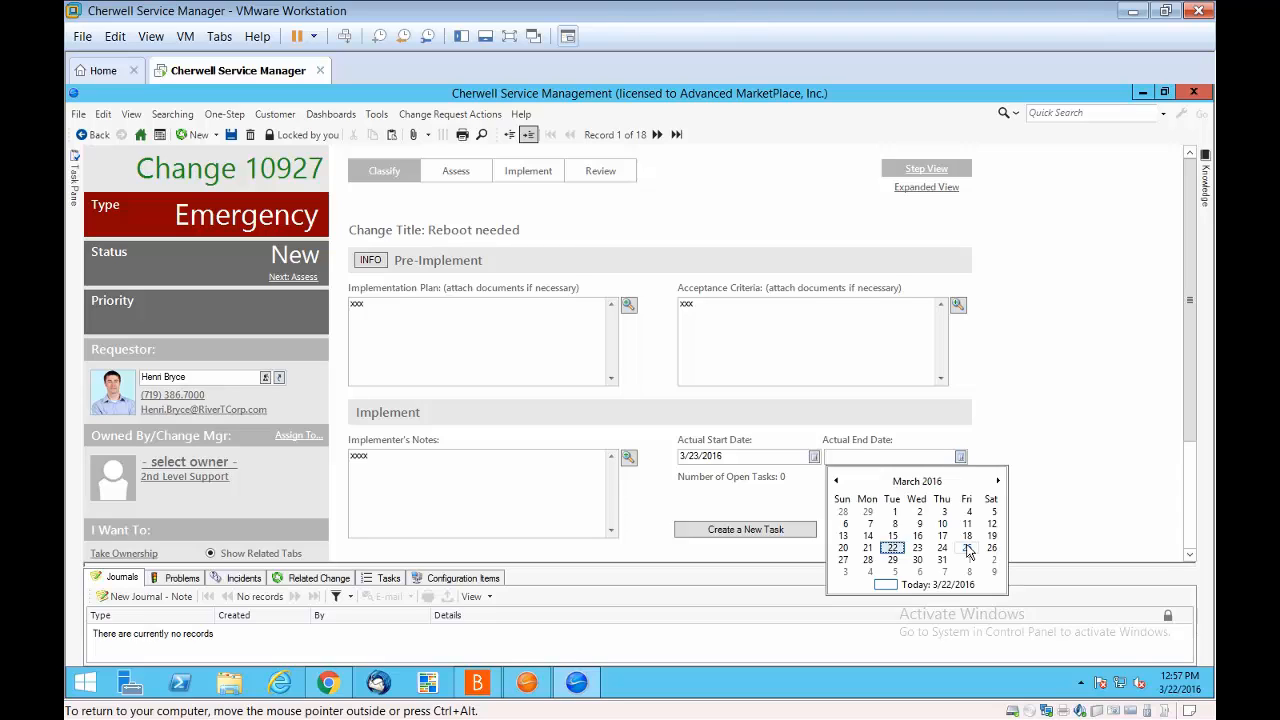
pyautogui.click(958, 543)
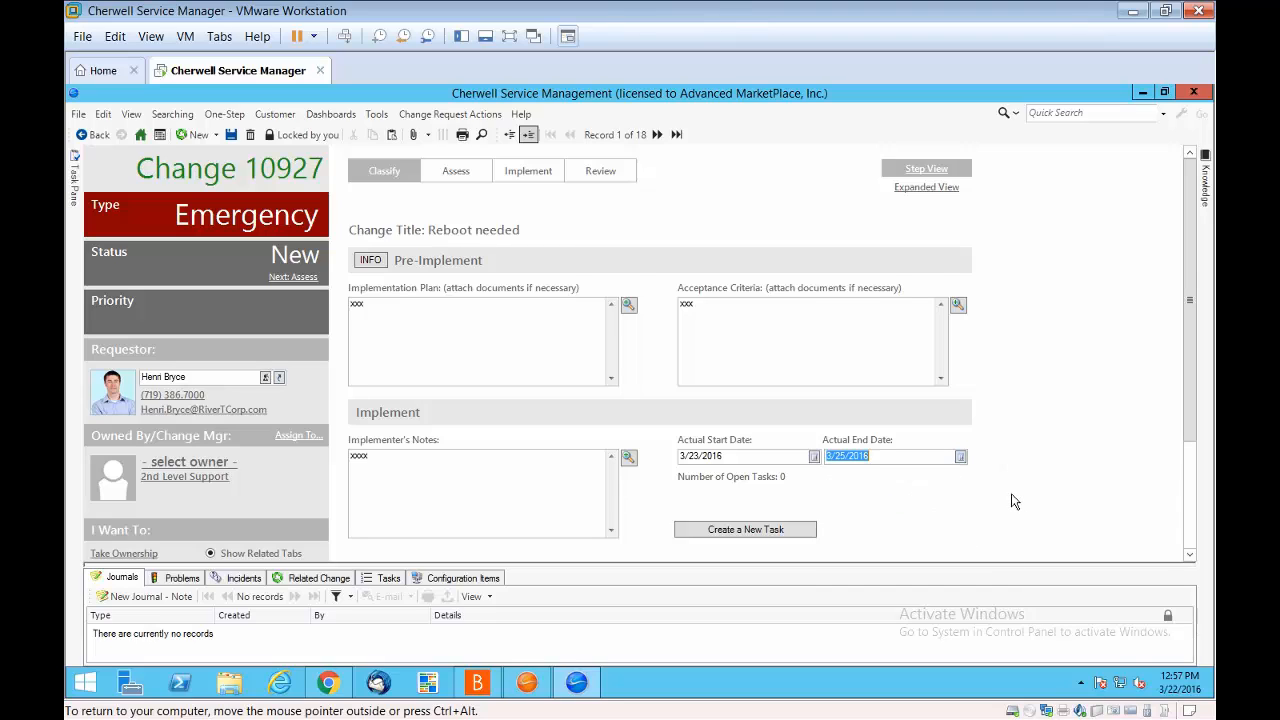
pyautogui.scroll(-3, 1008, 498)
pyautogui.click(938, 472)
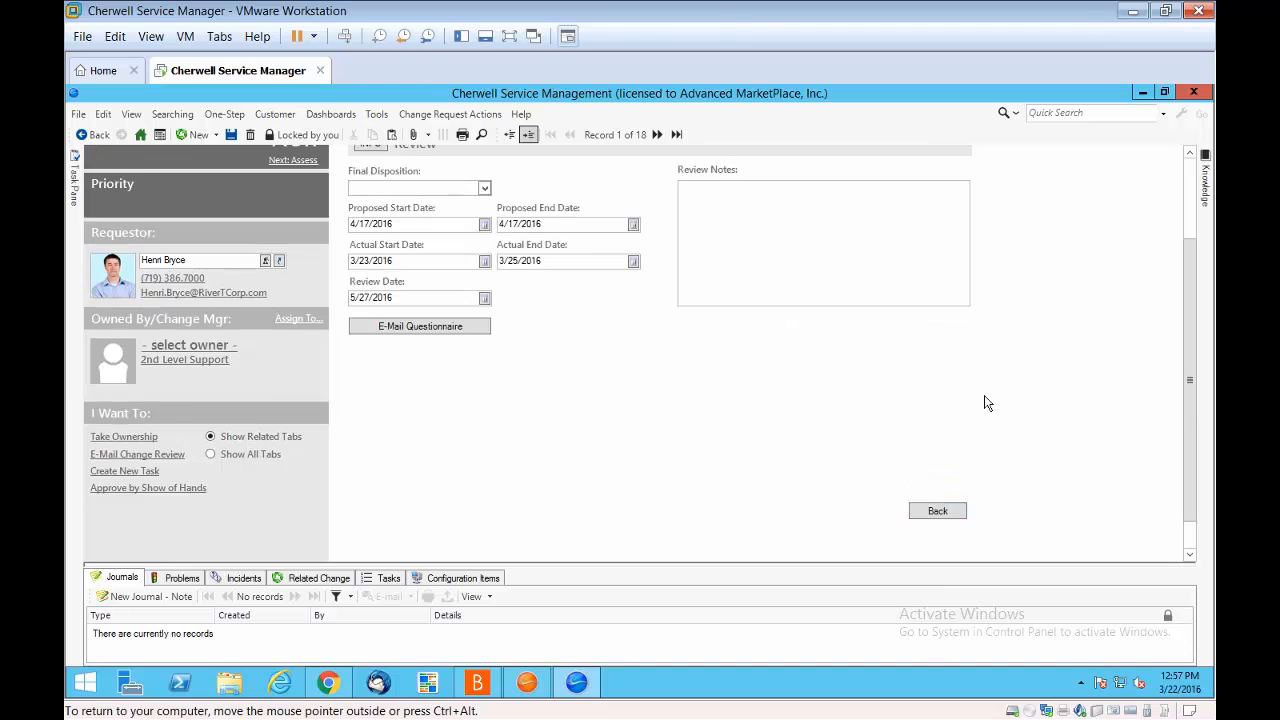
# Look over the Review stage's fields and switch to the expanded view to examine all stages together
pyautogui.scroll(3, 985, 401)
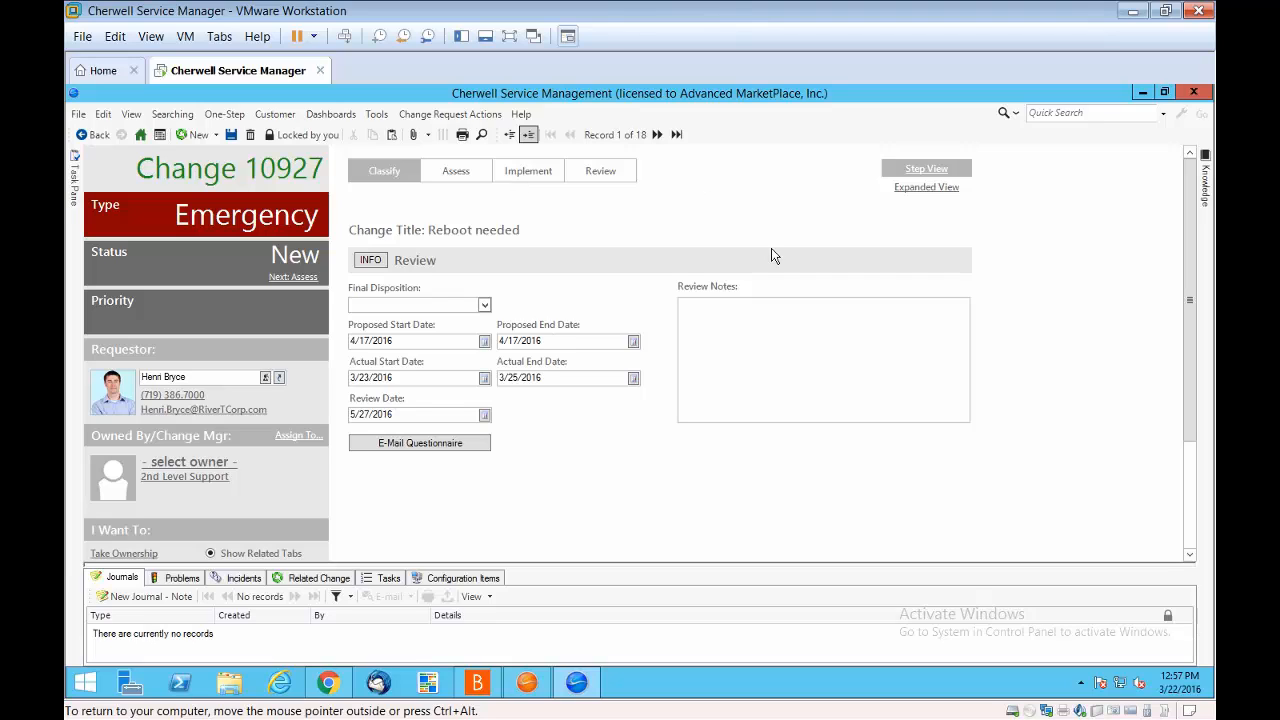
pyautogui.click(938, 188)
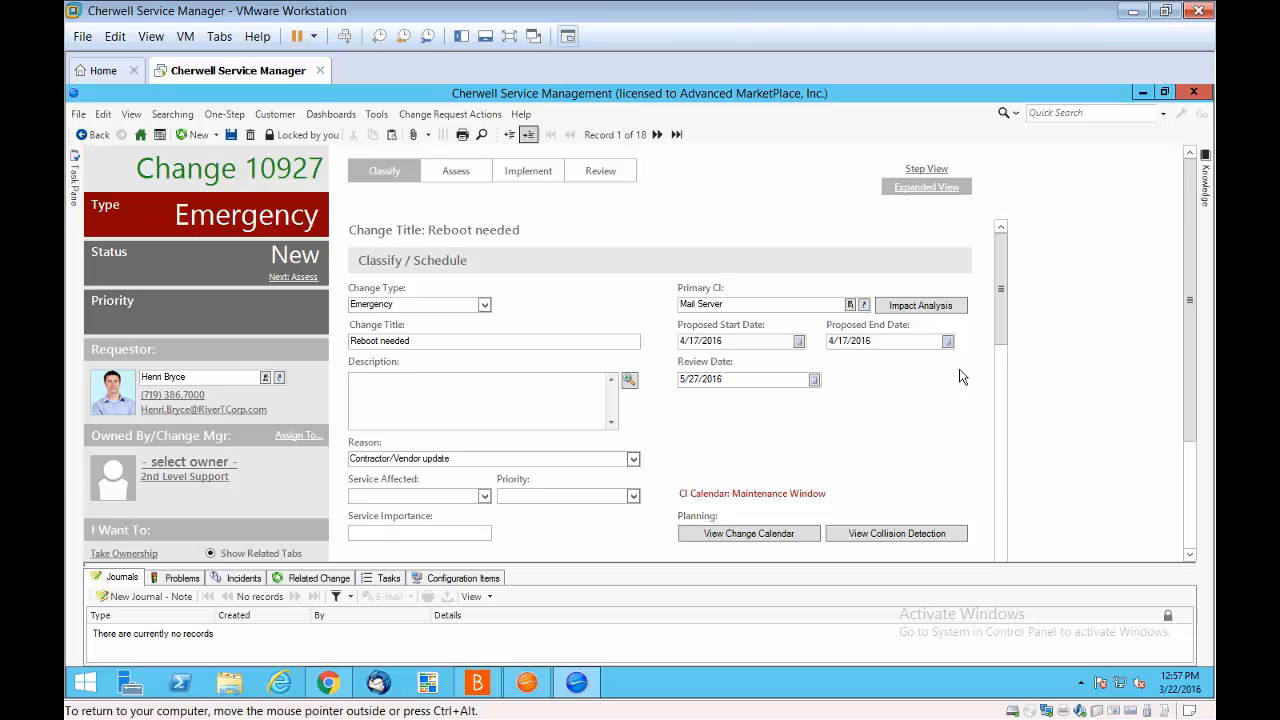
pyautogui.scroll(-1, 960, 363)
pyautogui.scroll(1, 960, 364)
pyautogui.scroll(-1, 820, 440)
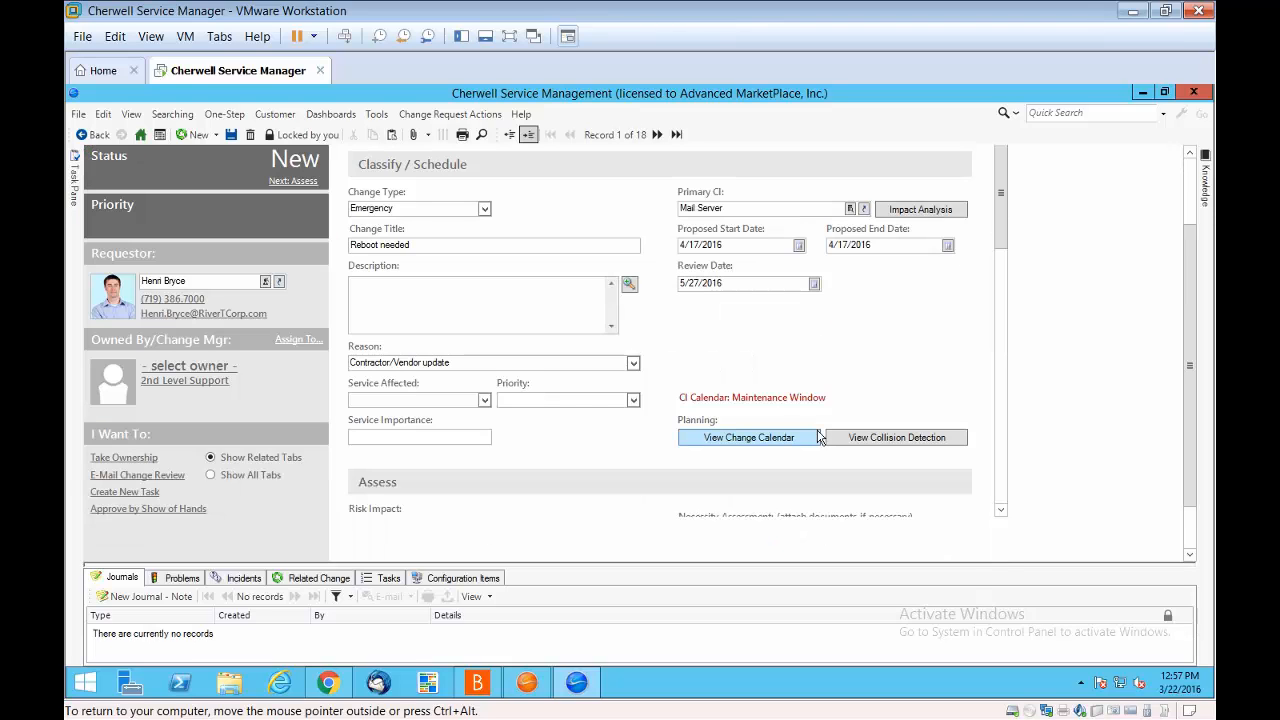
# Examine the expanded change form from Classify / Schedule through Assess to Pre-Implement, including the risk and assessment fields
pyautogui.scroll(-1, 983, 447)
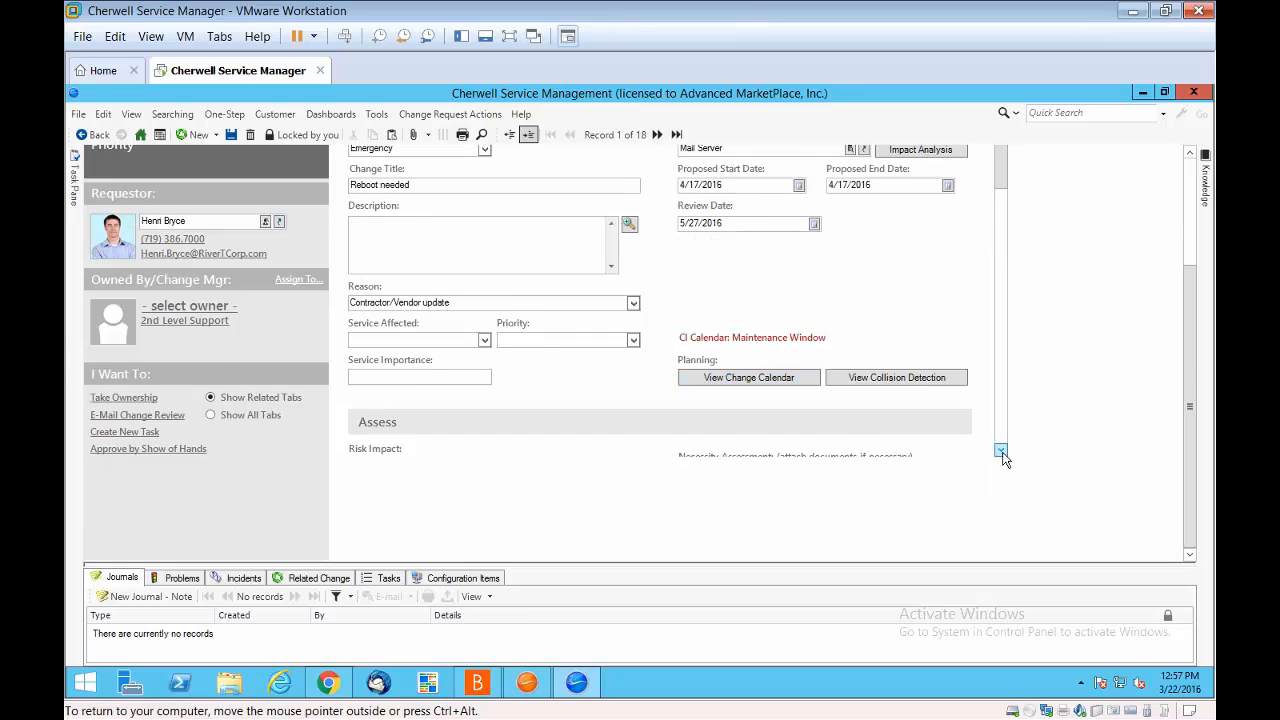
pyautogui.click(1001, 451)
pyautogui.click(1002, 453)
pyautogui.click(1002, 453)
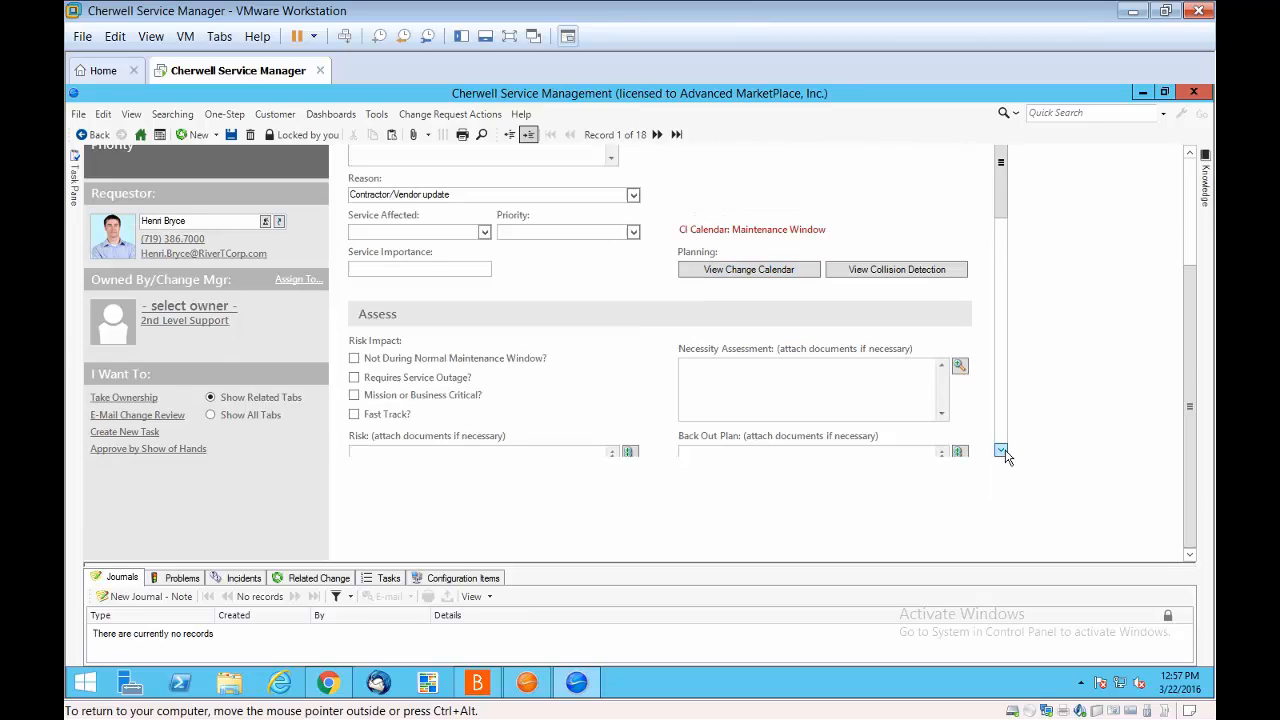
pyautogui.click(1001, 450)
pyautogui.click(1001, 448)
pyautogui.click(1001, 450)
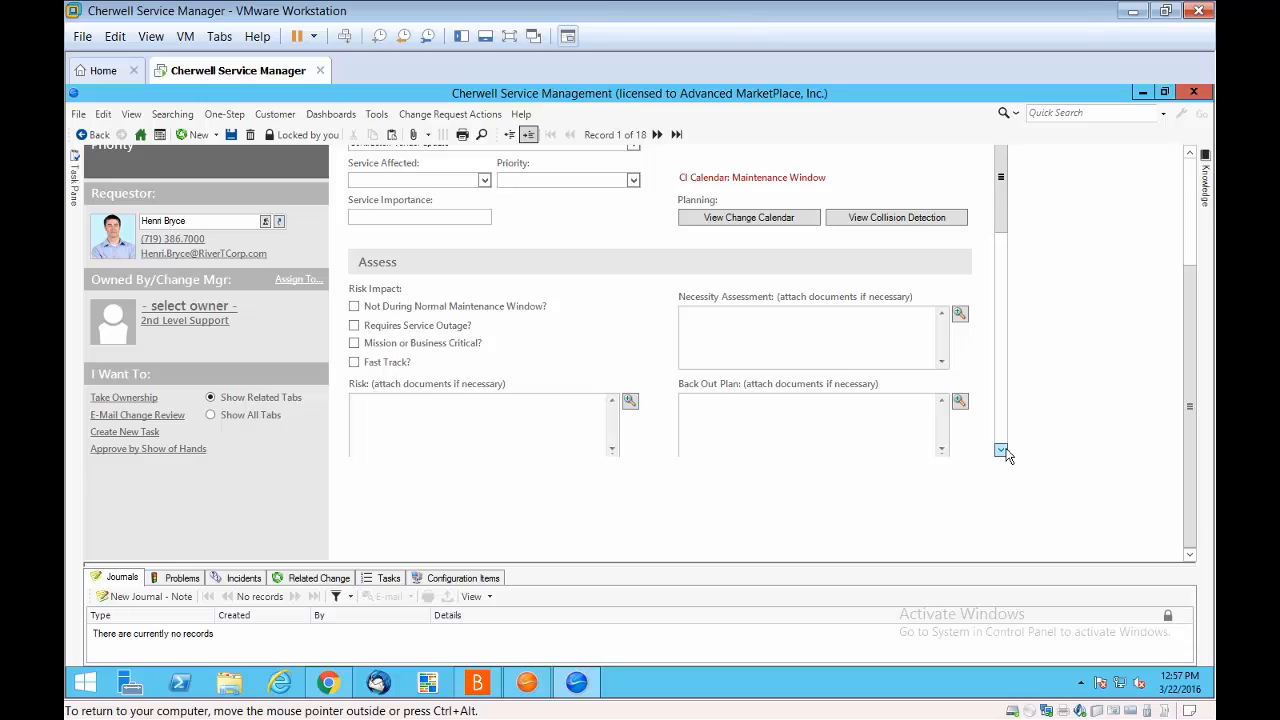
pyautogui.click(1002, 451)
pyautogui.click(1002, 451)
pyautogui.click(1002, 451)
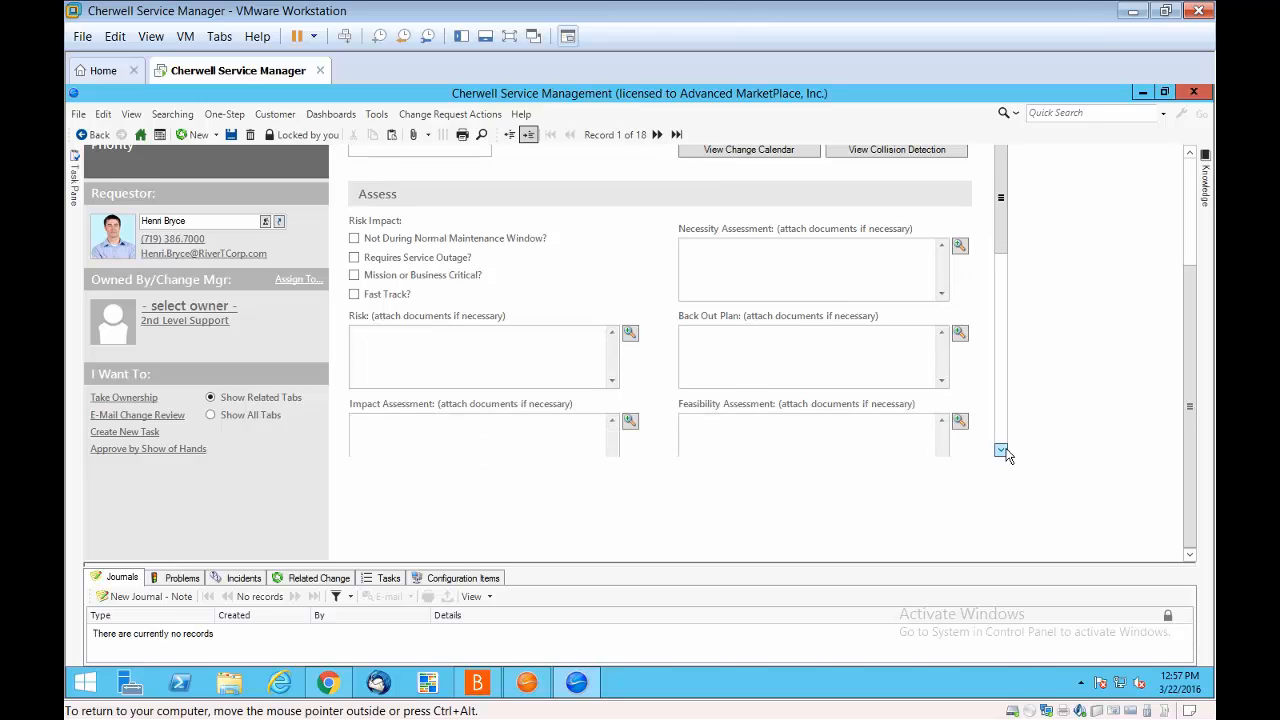
pyautogui.click(1002, 451)
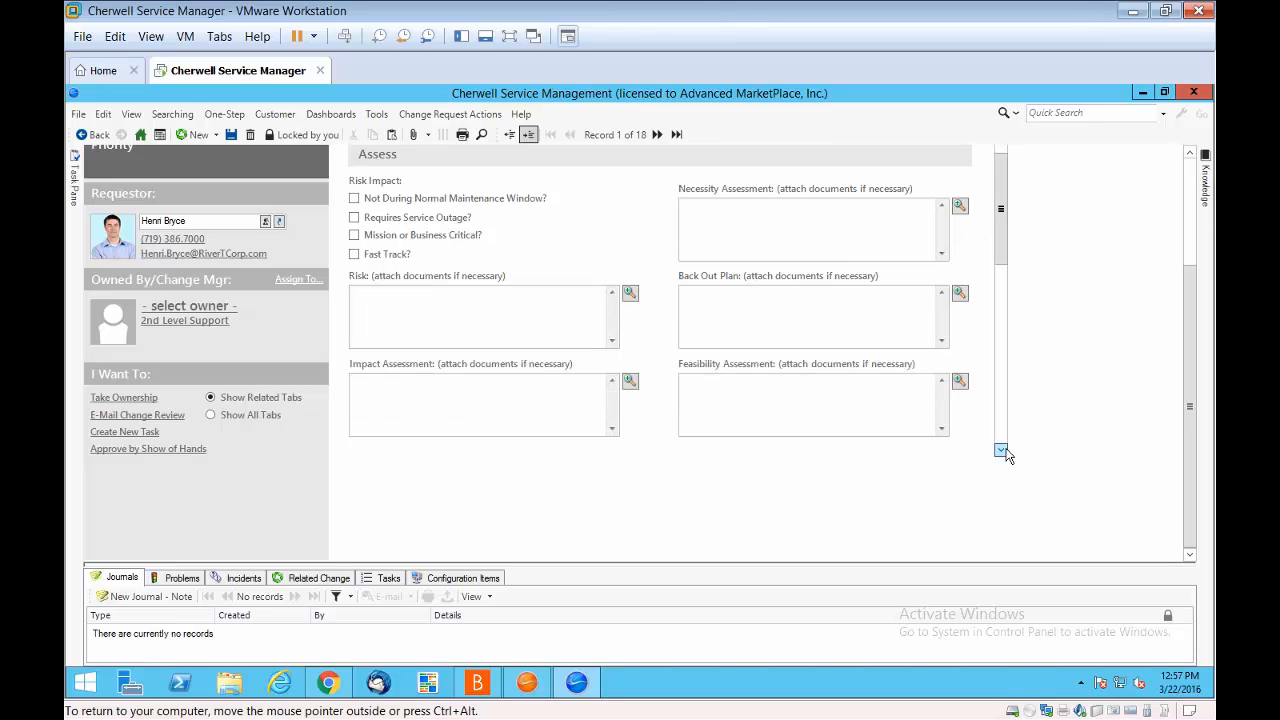
pyautogui.click(1001, 450)
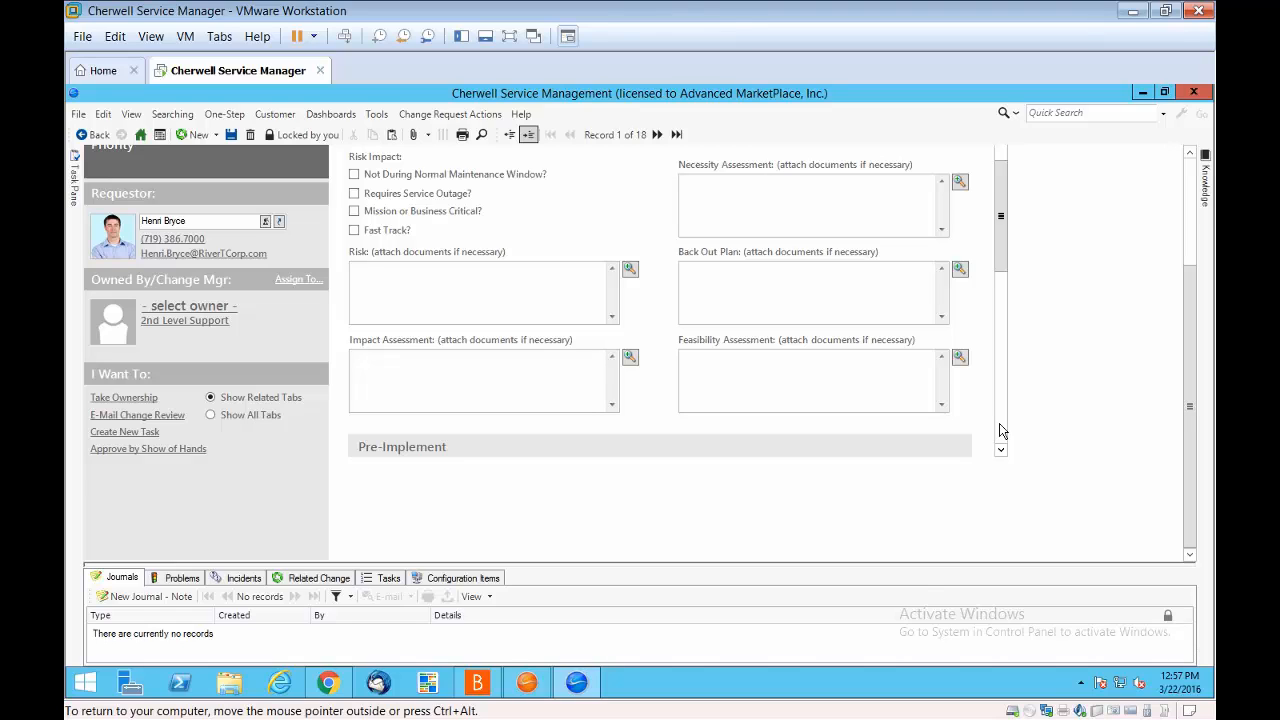
pyautogui.scroll(-5, 1002, 430)
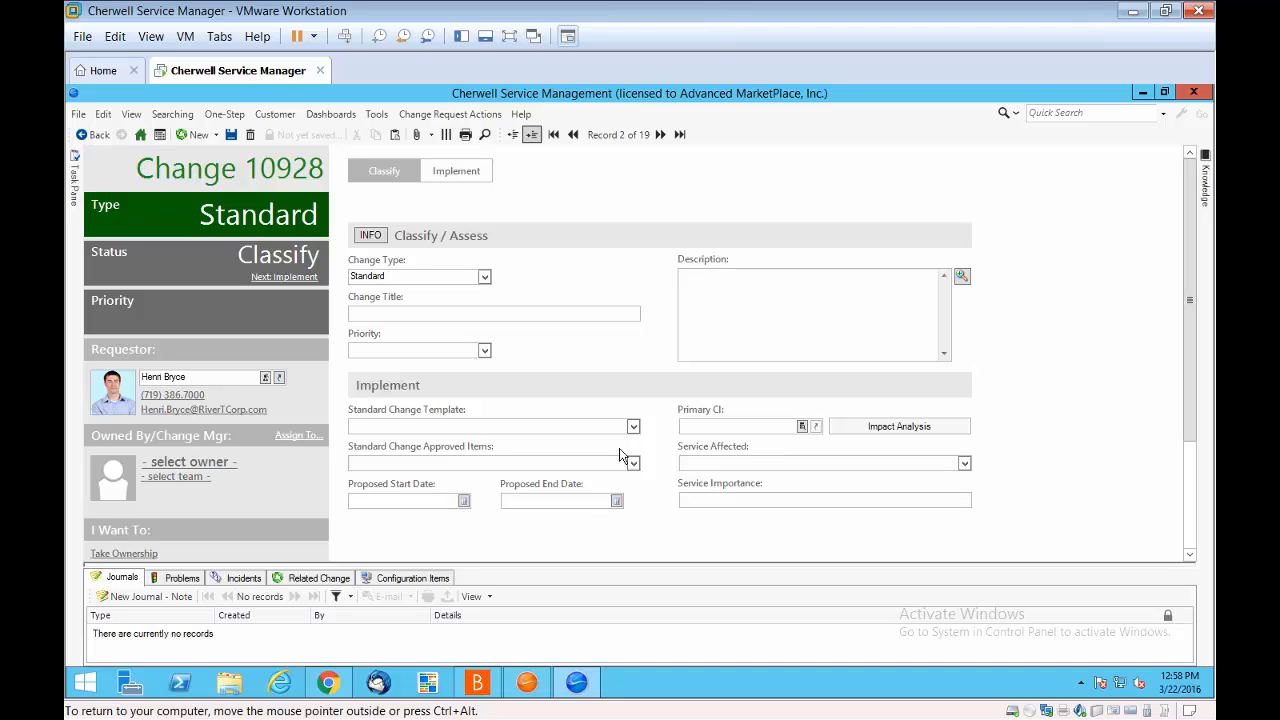
# Choose Preapproved Hardware Install as the standard change template on the new Standard change and look over its fields
pyautogui.click(537, 441)
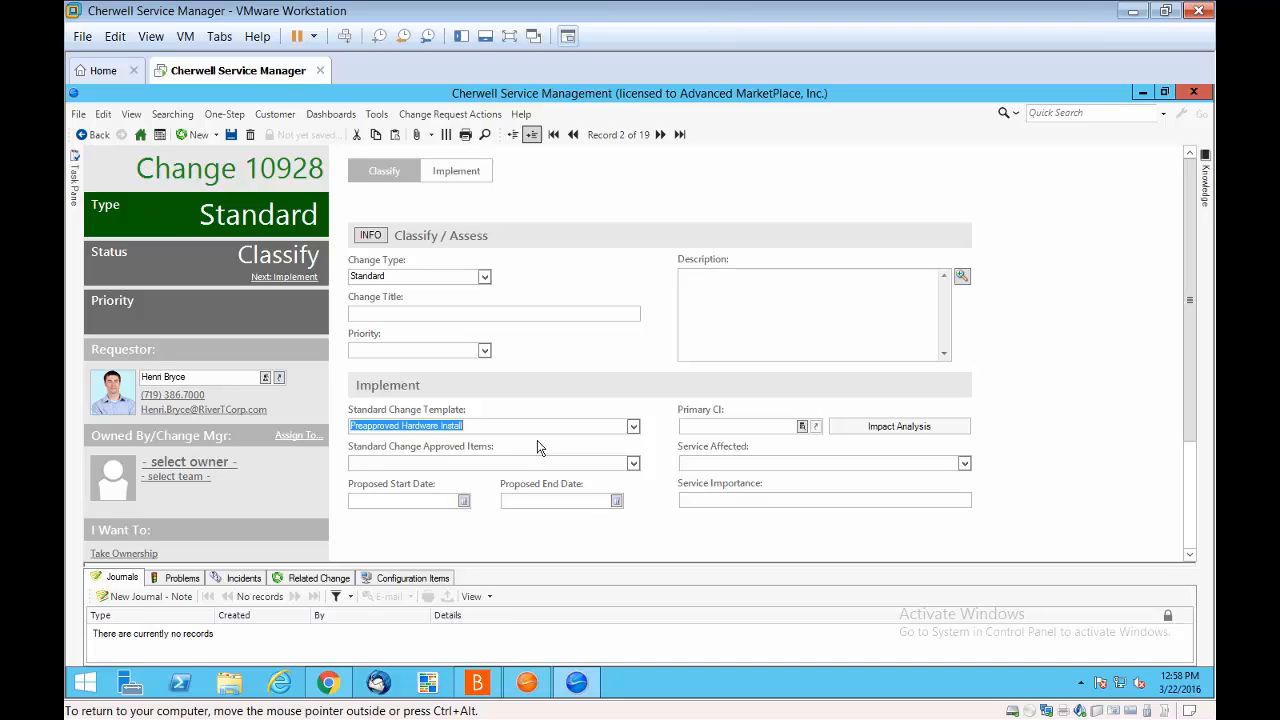
pyautogui.click(978, 534)
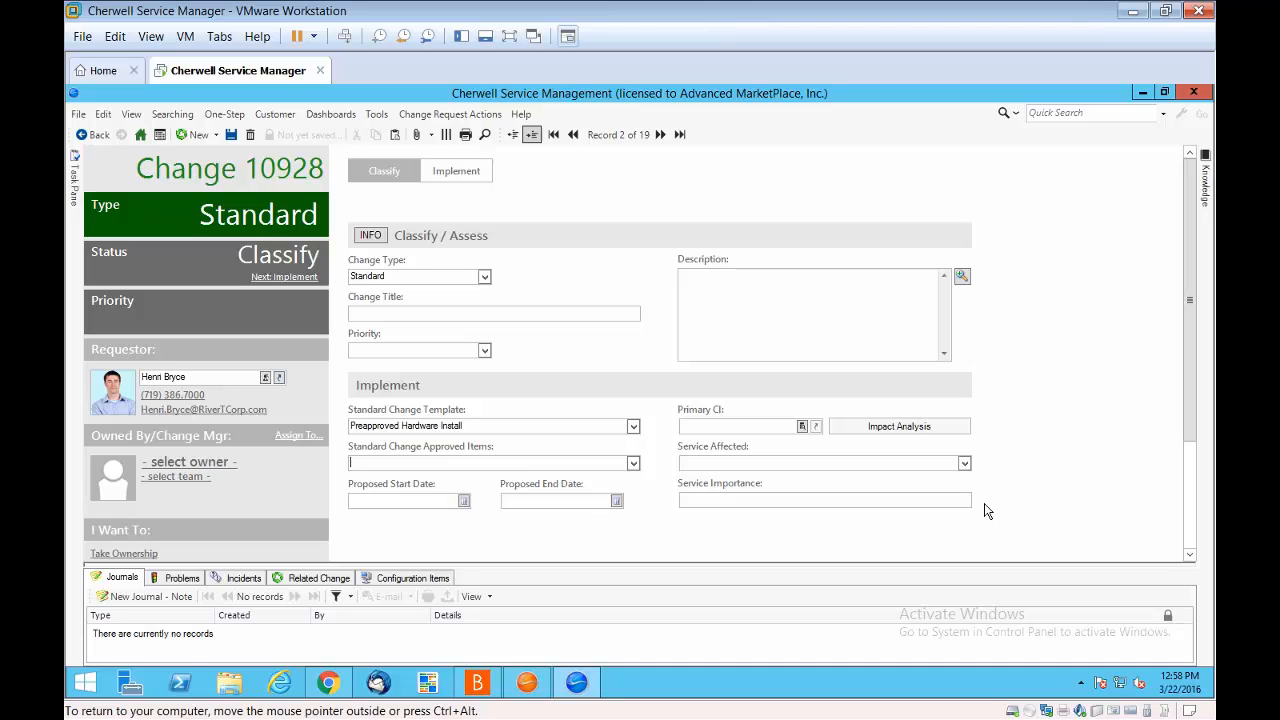
pyautogui.scroll(-2, 985, 505)
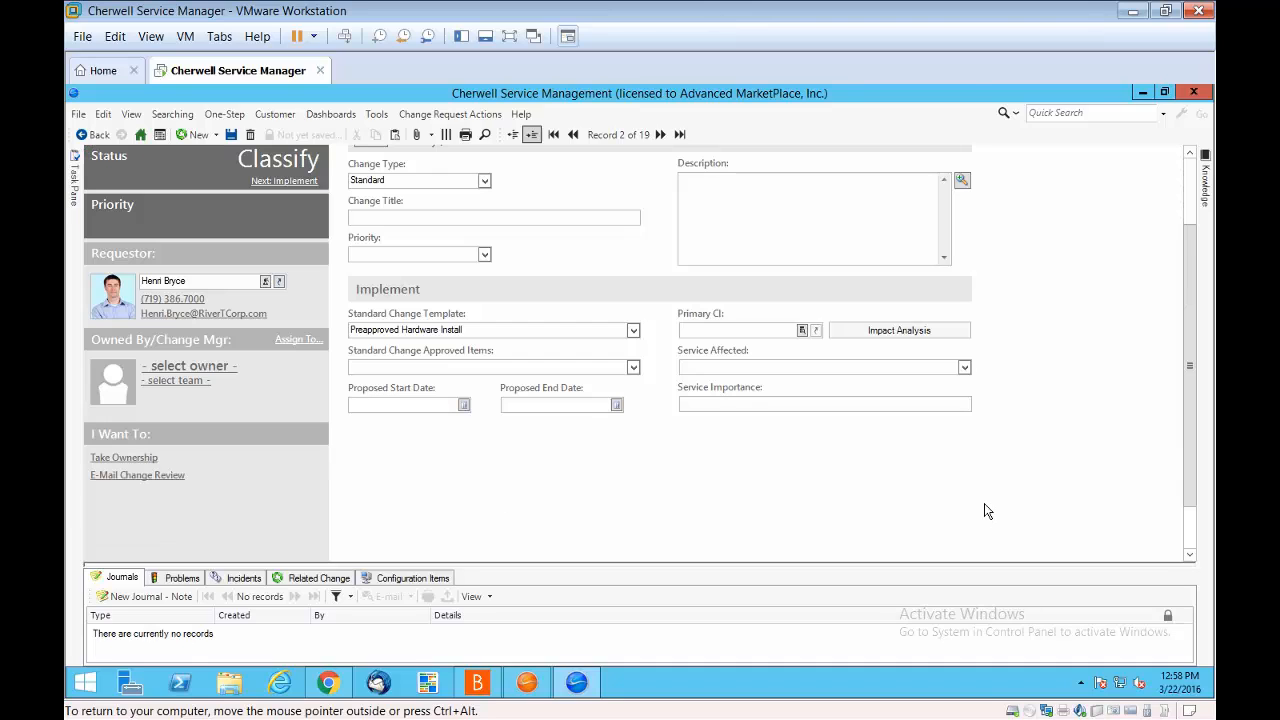
pyautogui.scroll(2, 984, 503)
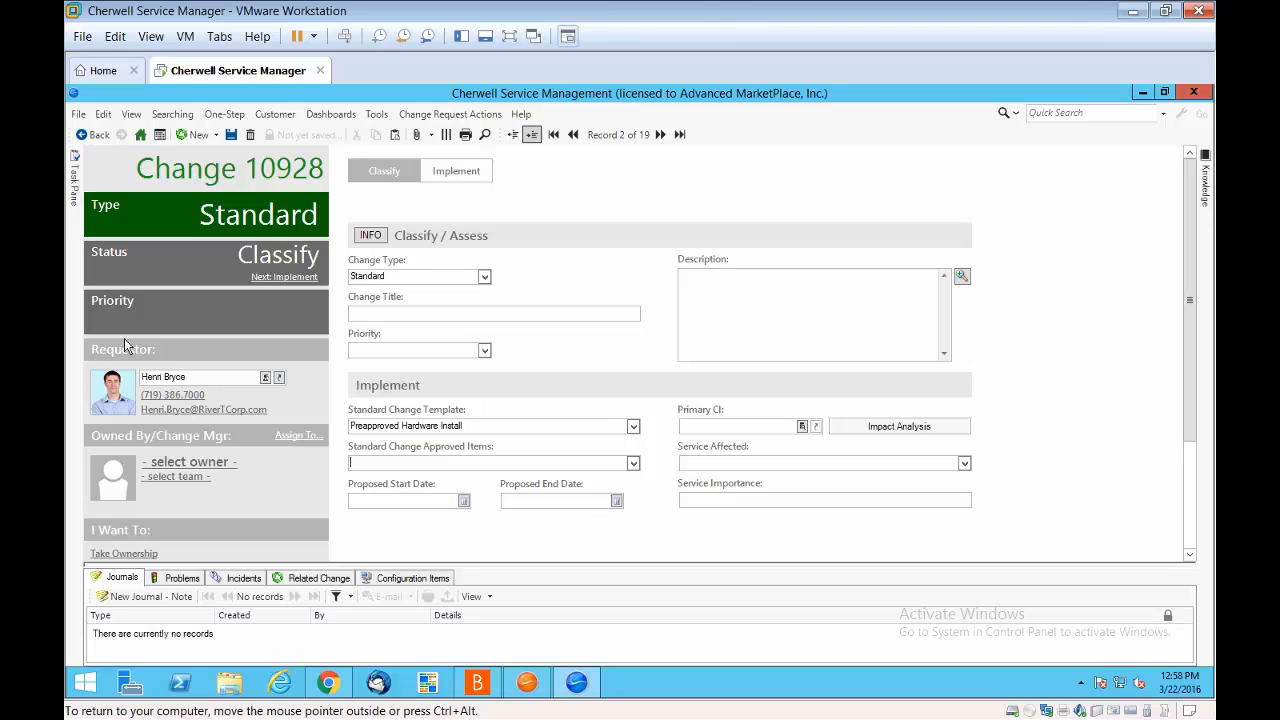
# Return to the Global IT home dashboard without saving the new Standard change request
pyautogui.click(141, 134)
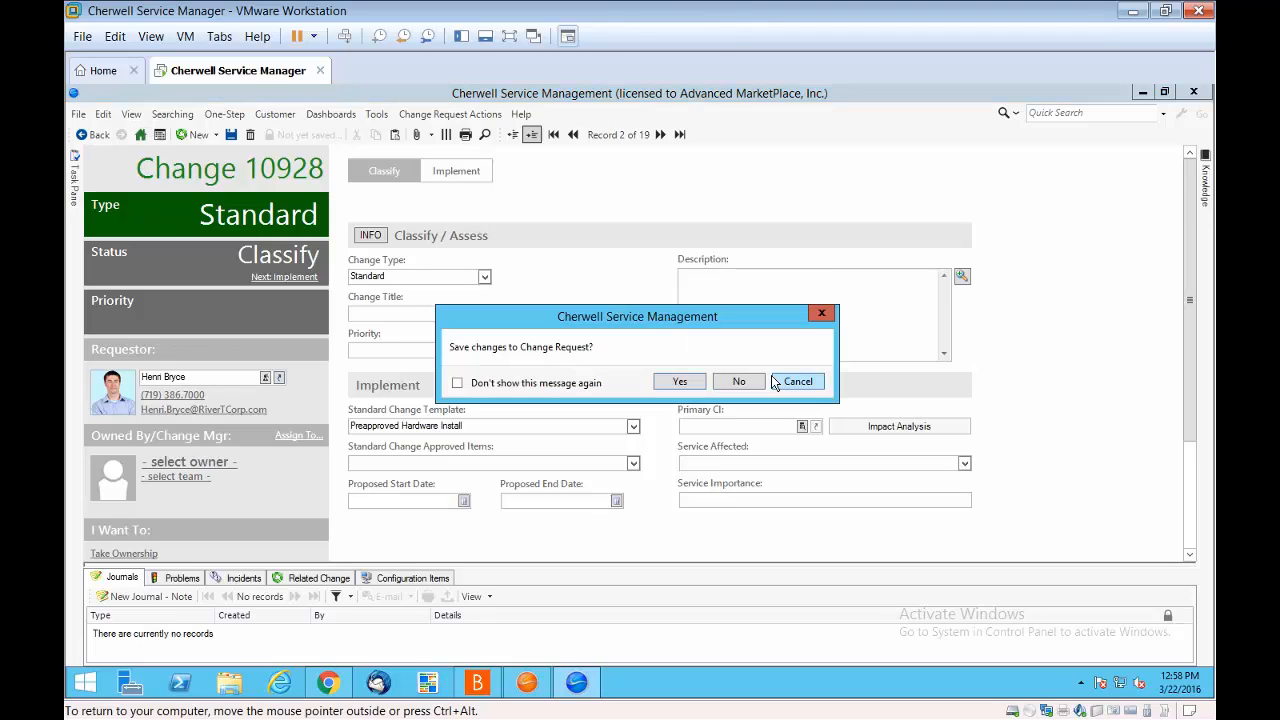
pyautogui.click(737, 381)
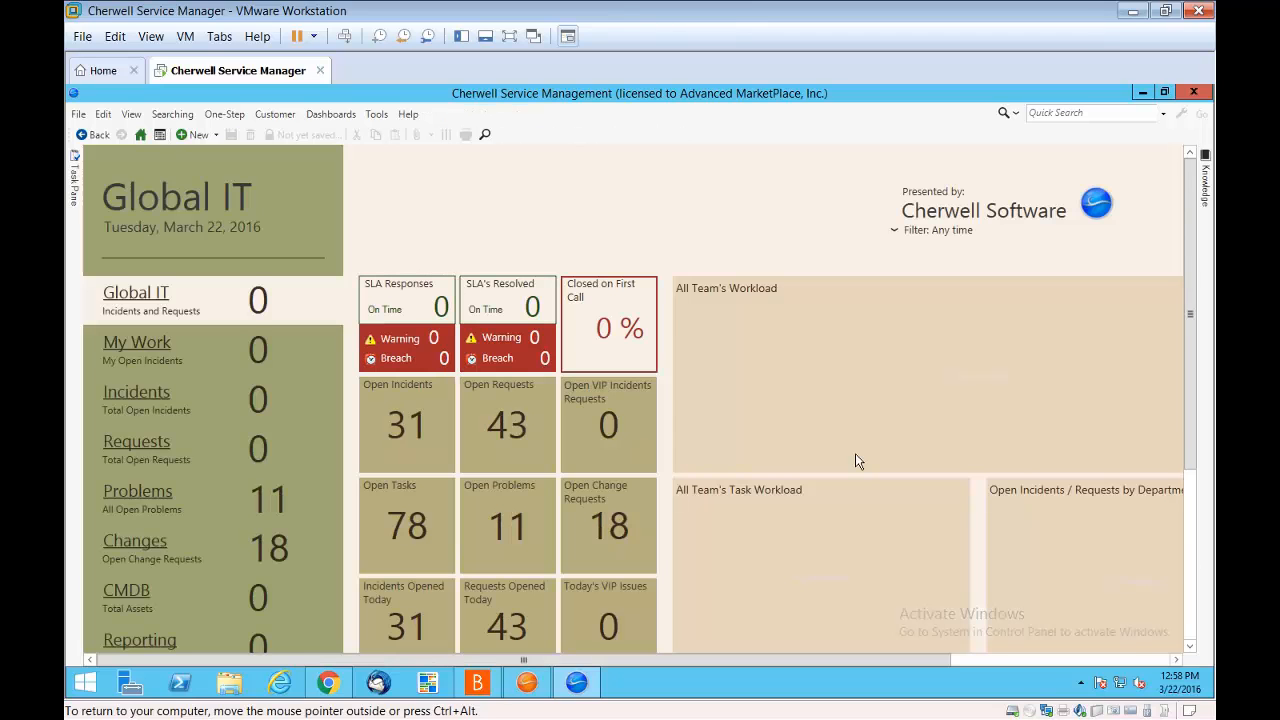
# Review the list of new record types that can be created from the Global IT dashboard
pyautogui.click(78, 114)
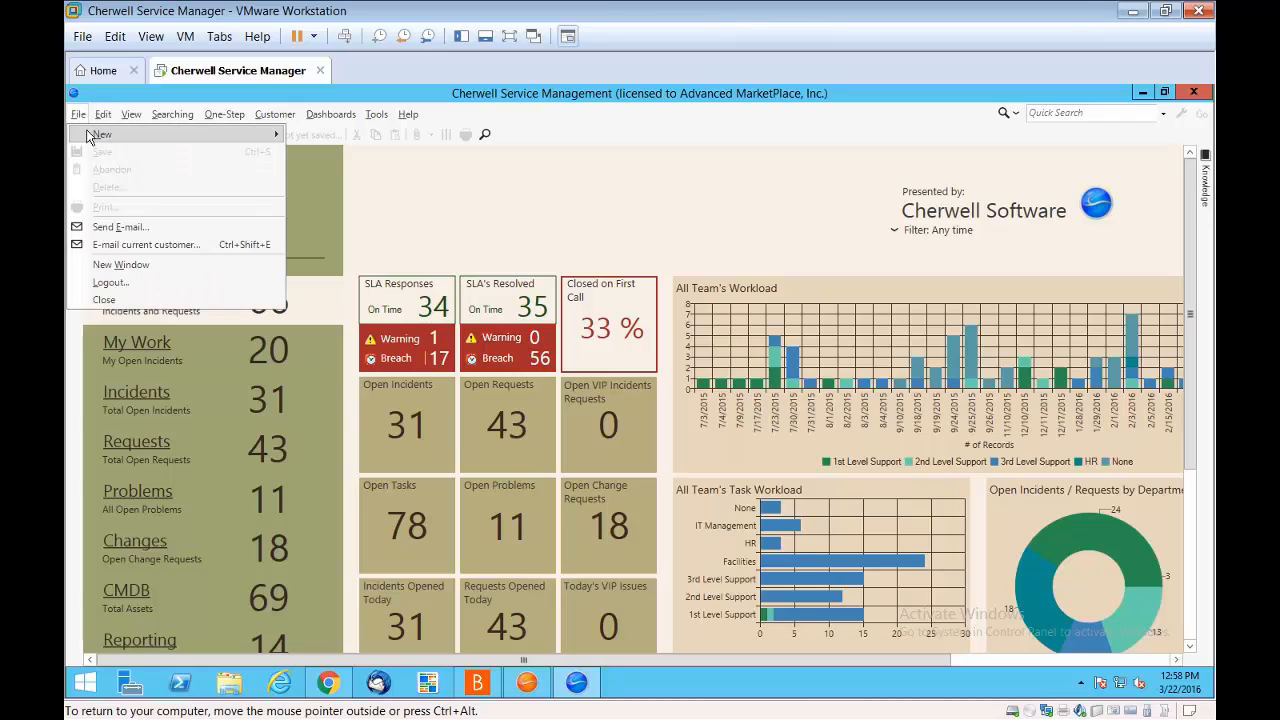
pyautogui.moveTo(92, 135)
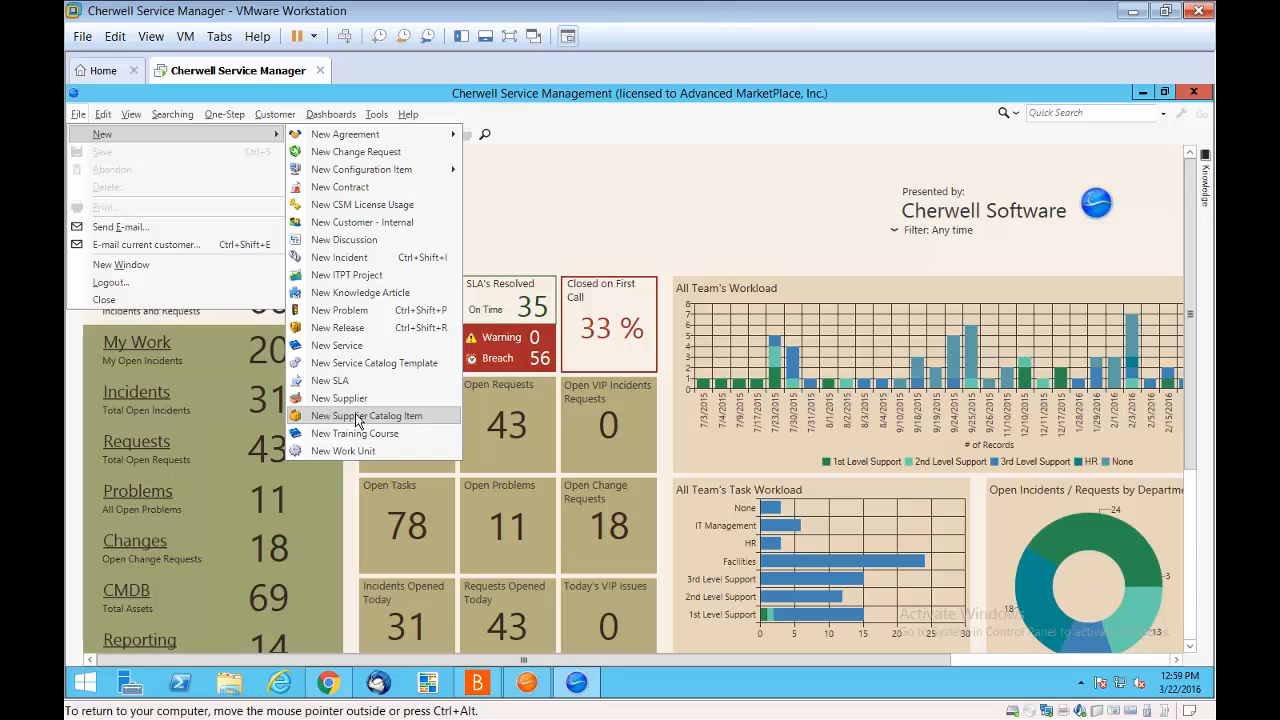
pyautogui.click(559, 219)
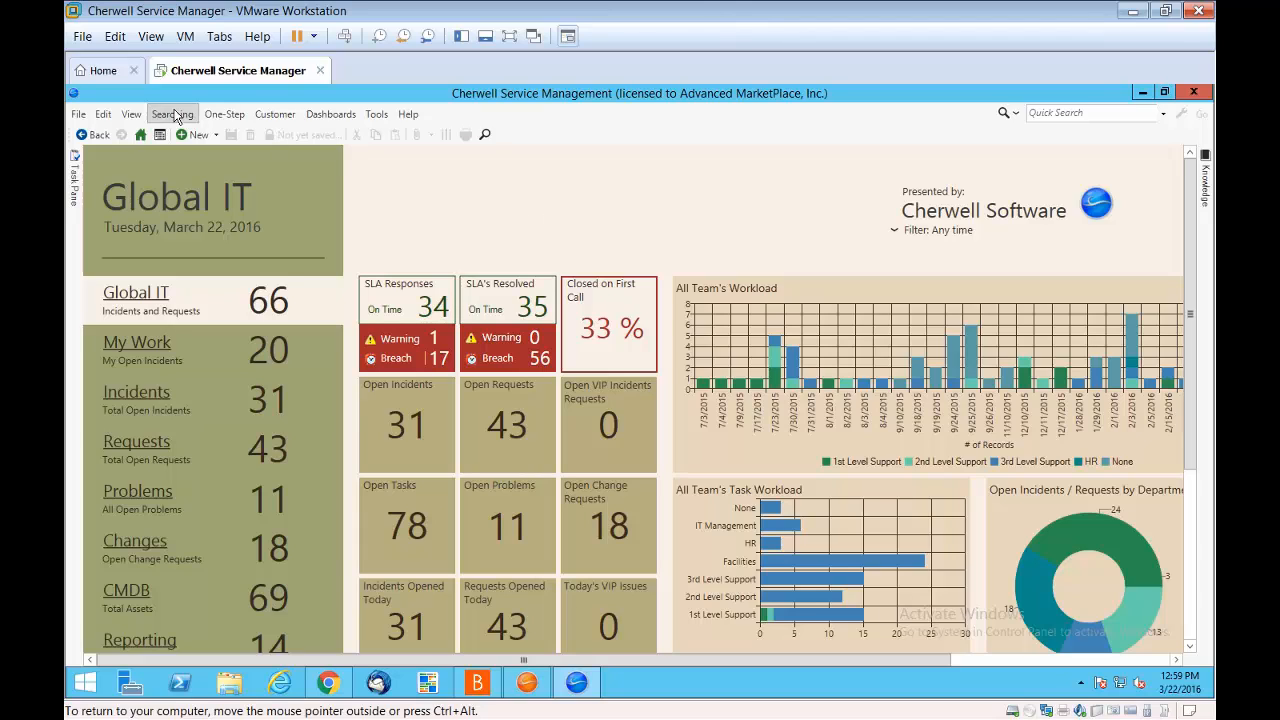
pyautogui.click(84, 118)
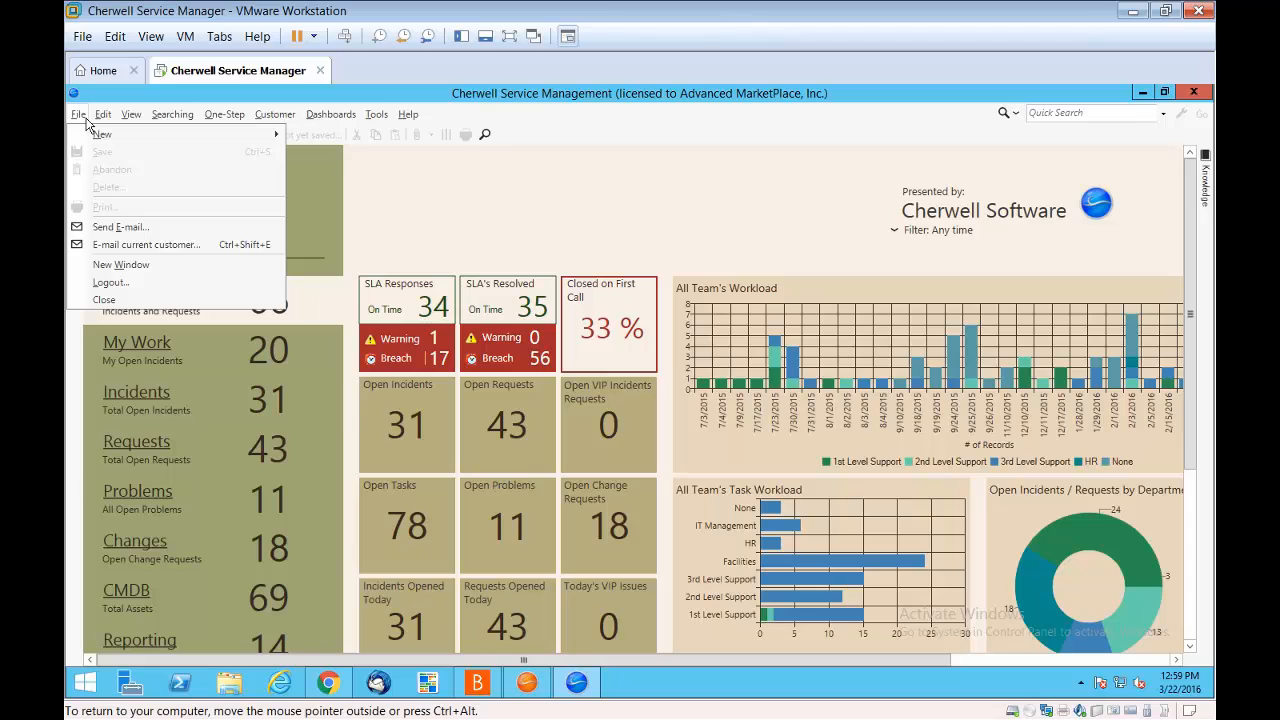
pyautogui.moveTo(101, 139)
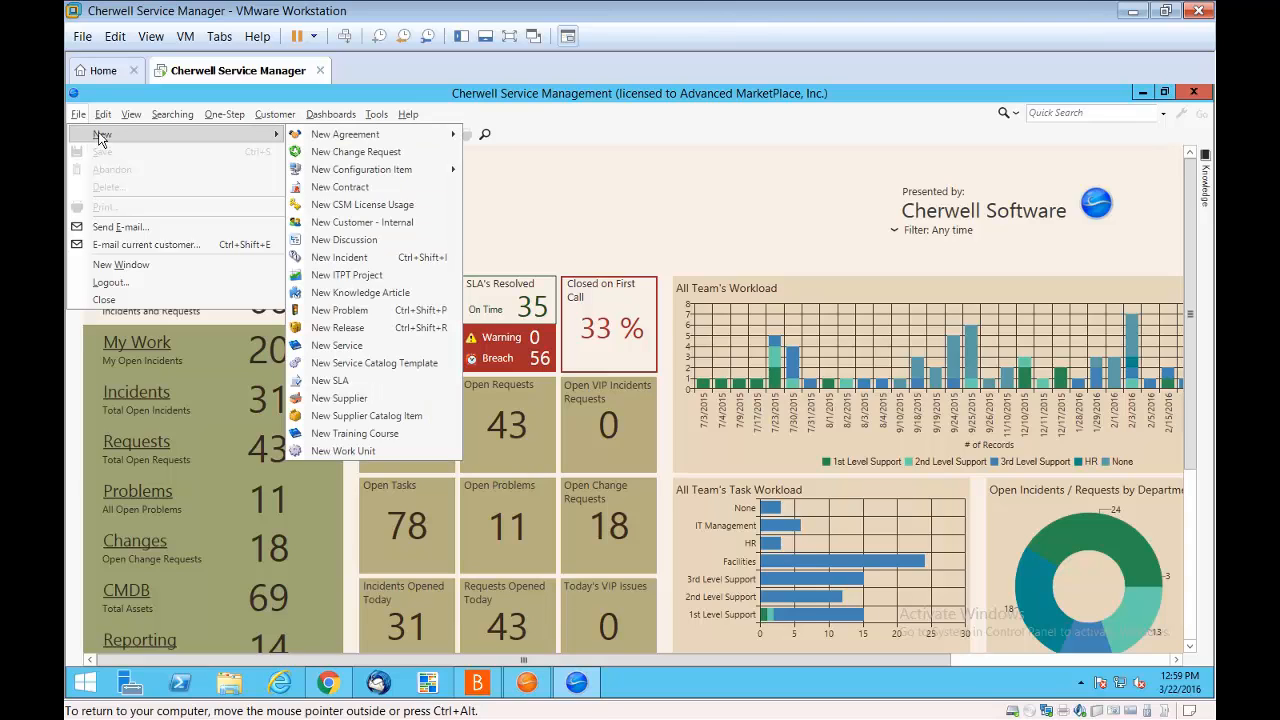